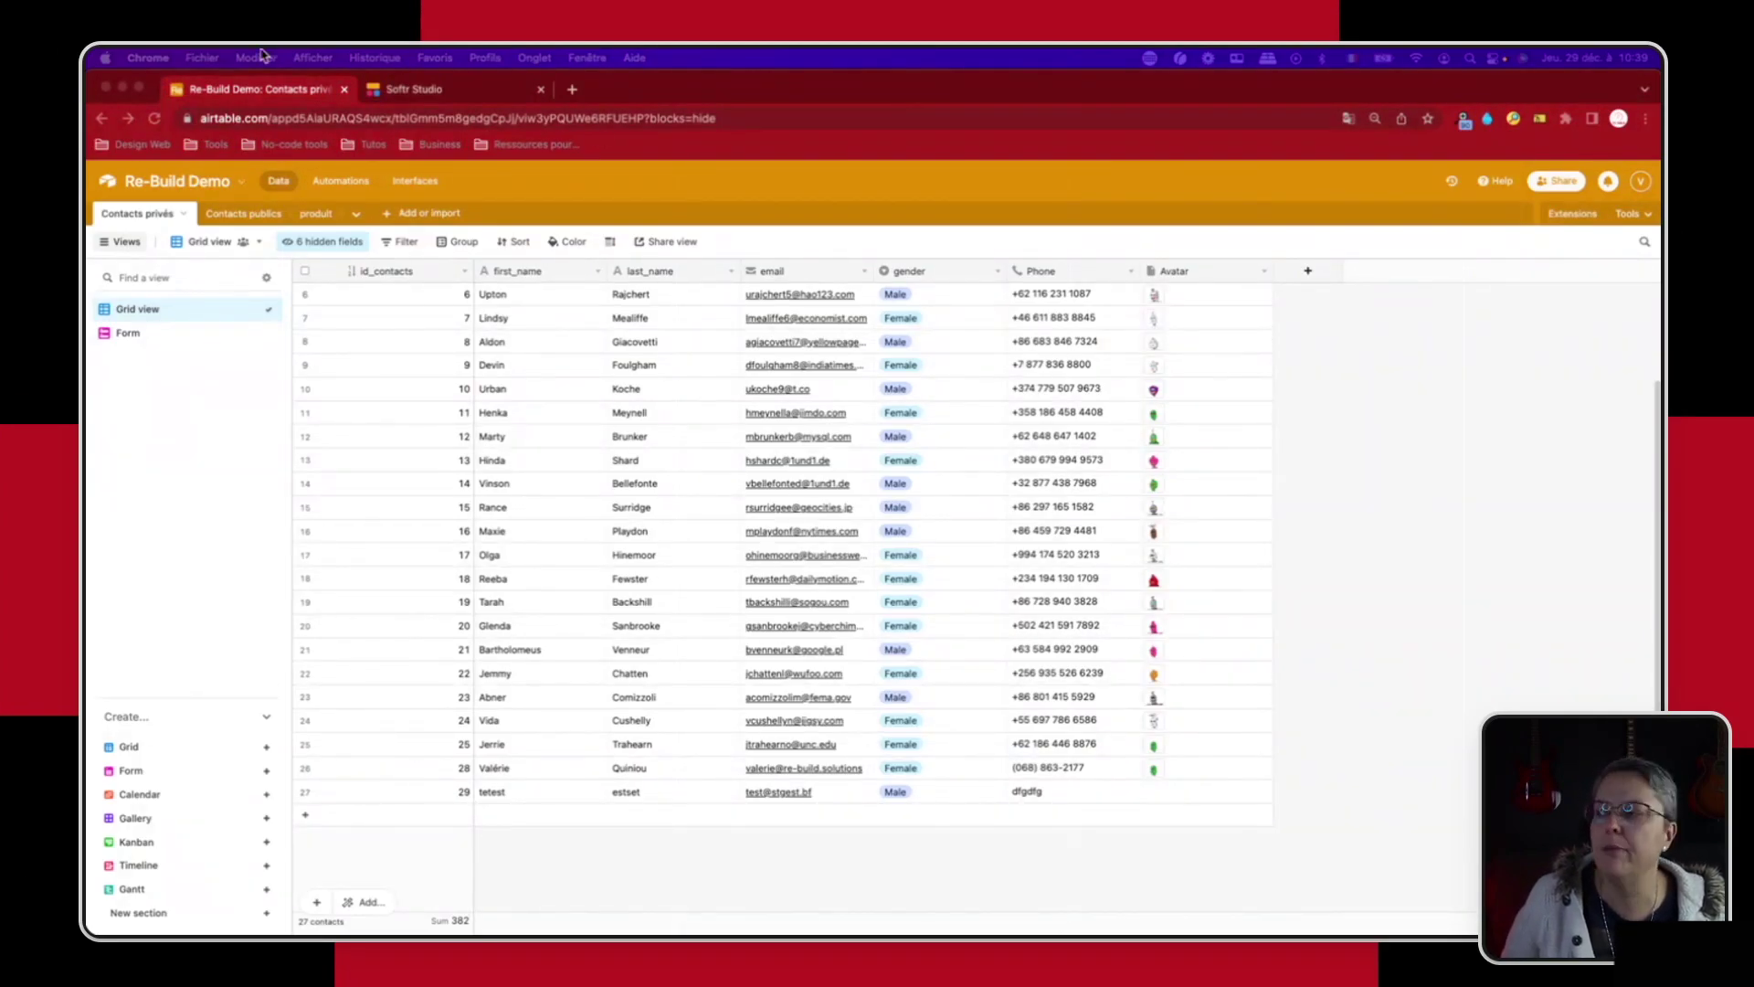
Step: Review the Contacts privés and Contacts publics tables, and switch to Softr Studio to inspect the list block on the List page
click(159, 219)
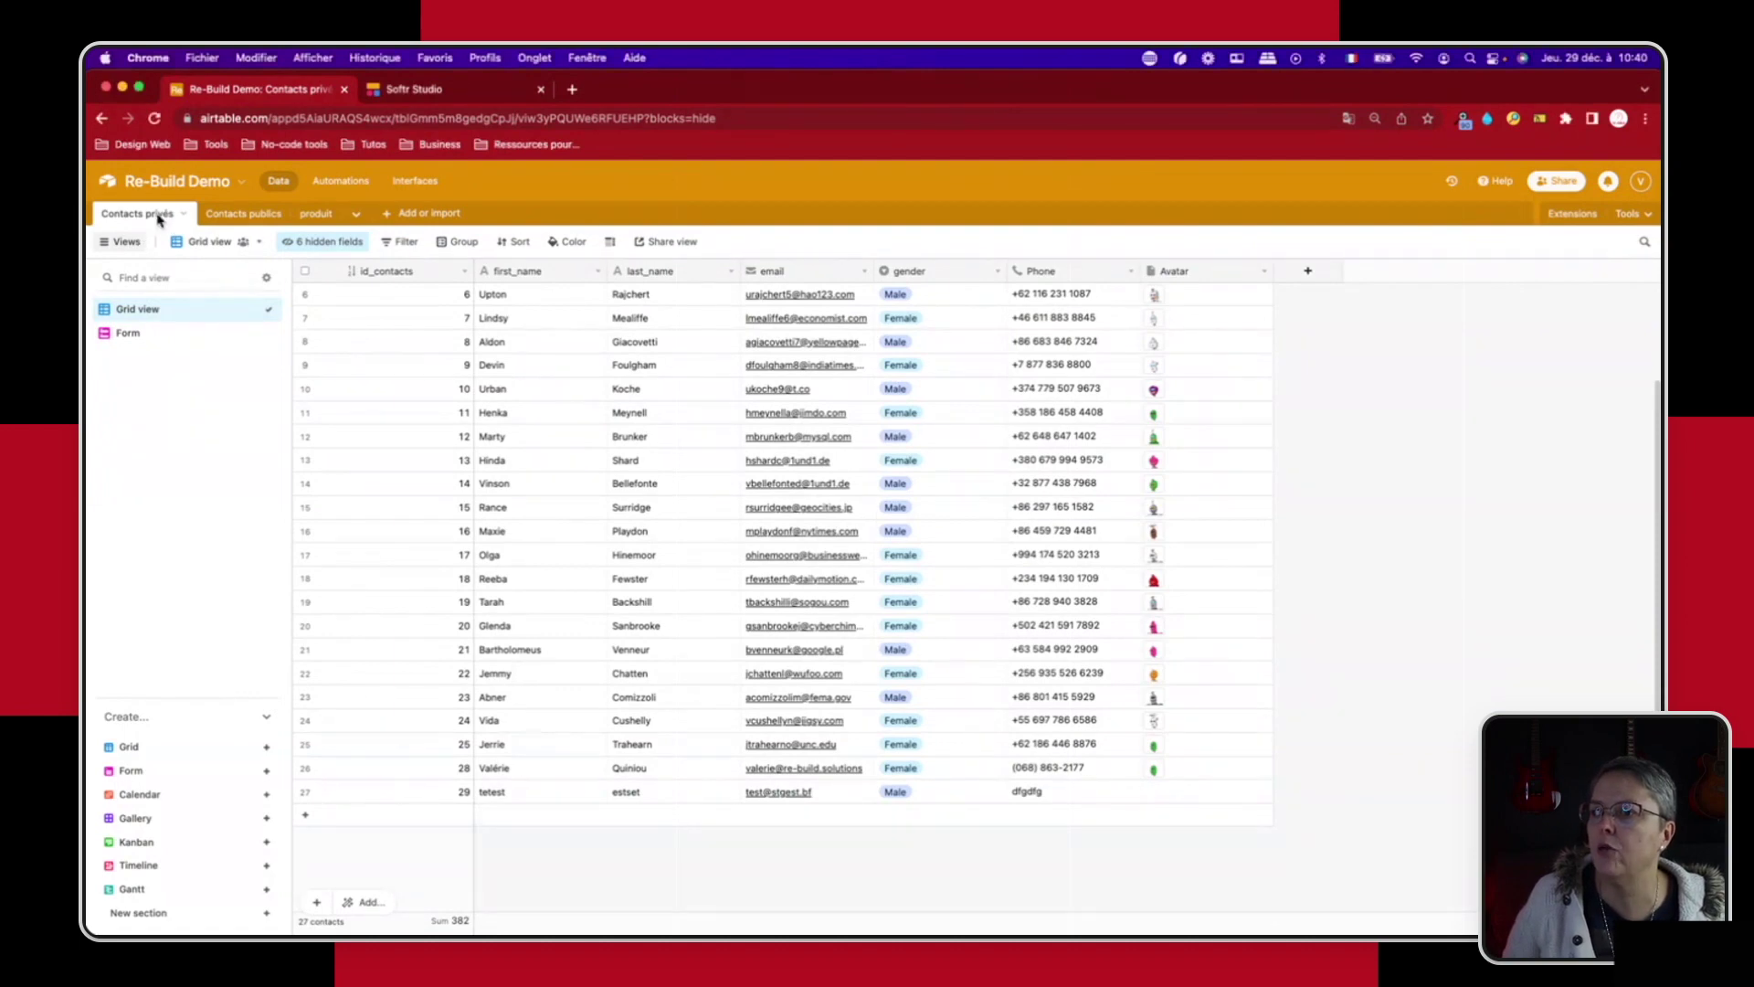
click(243, 213)
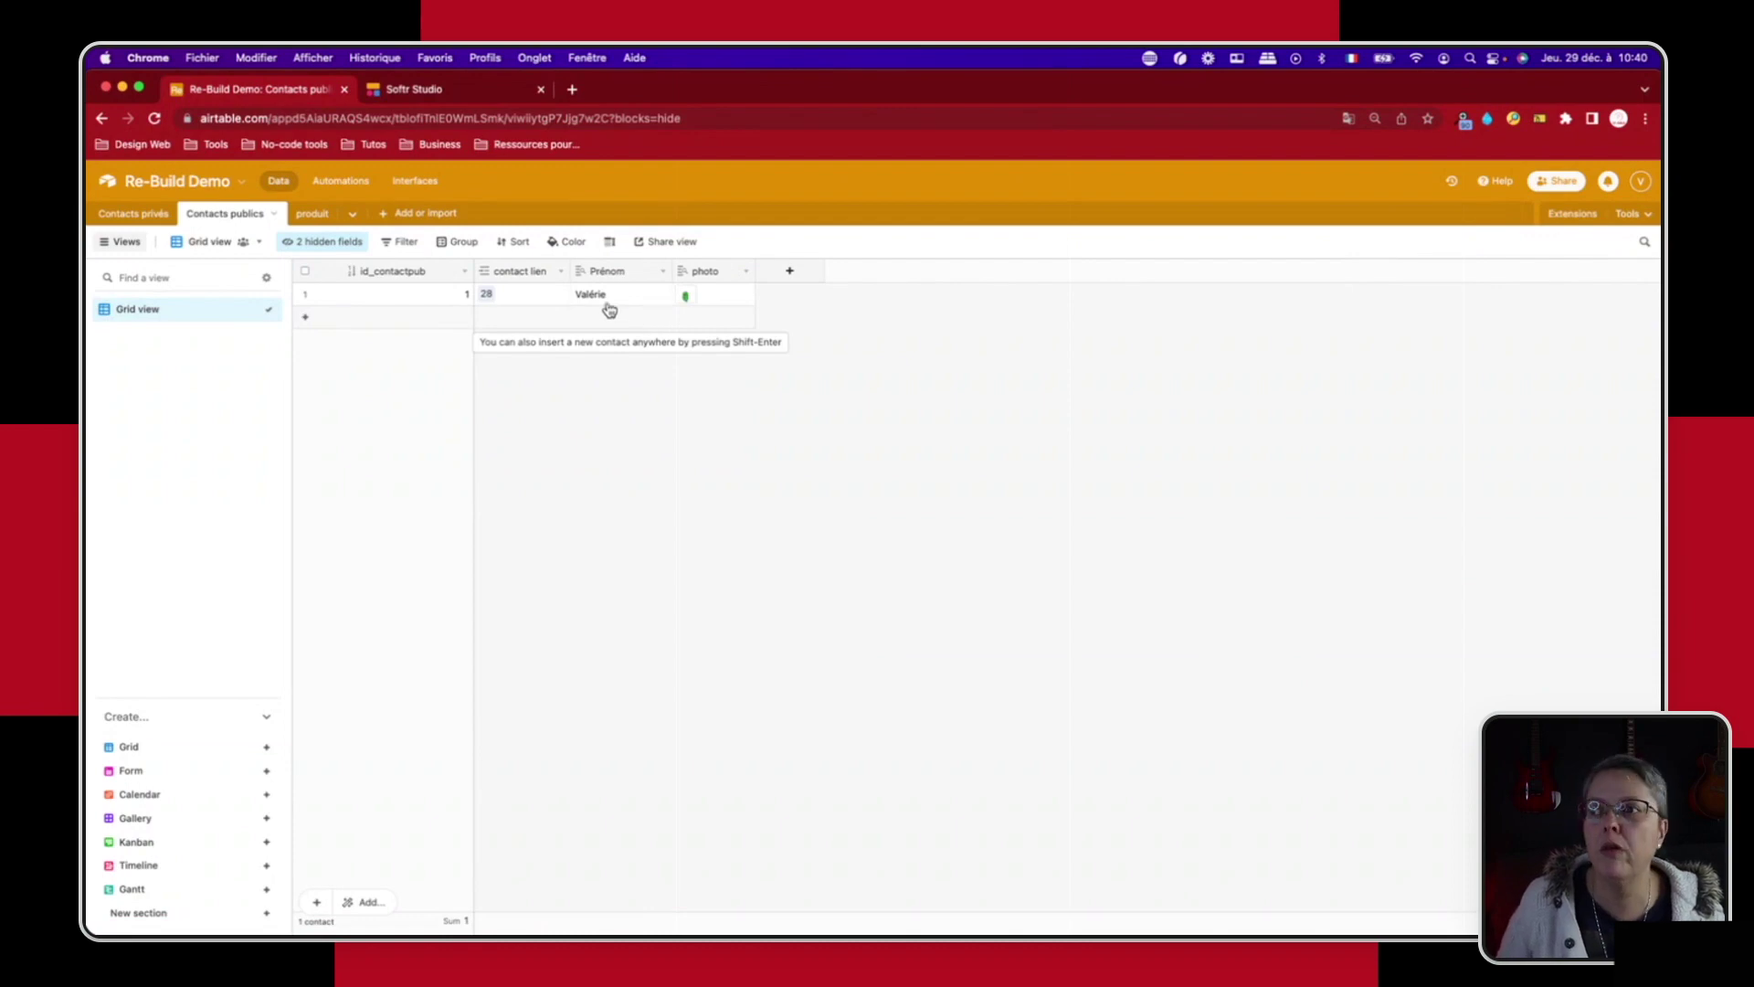
click(461, 95)
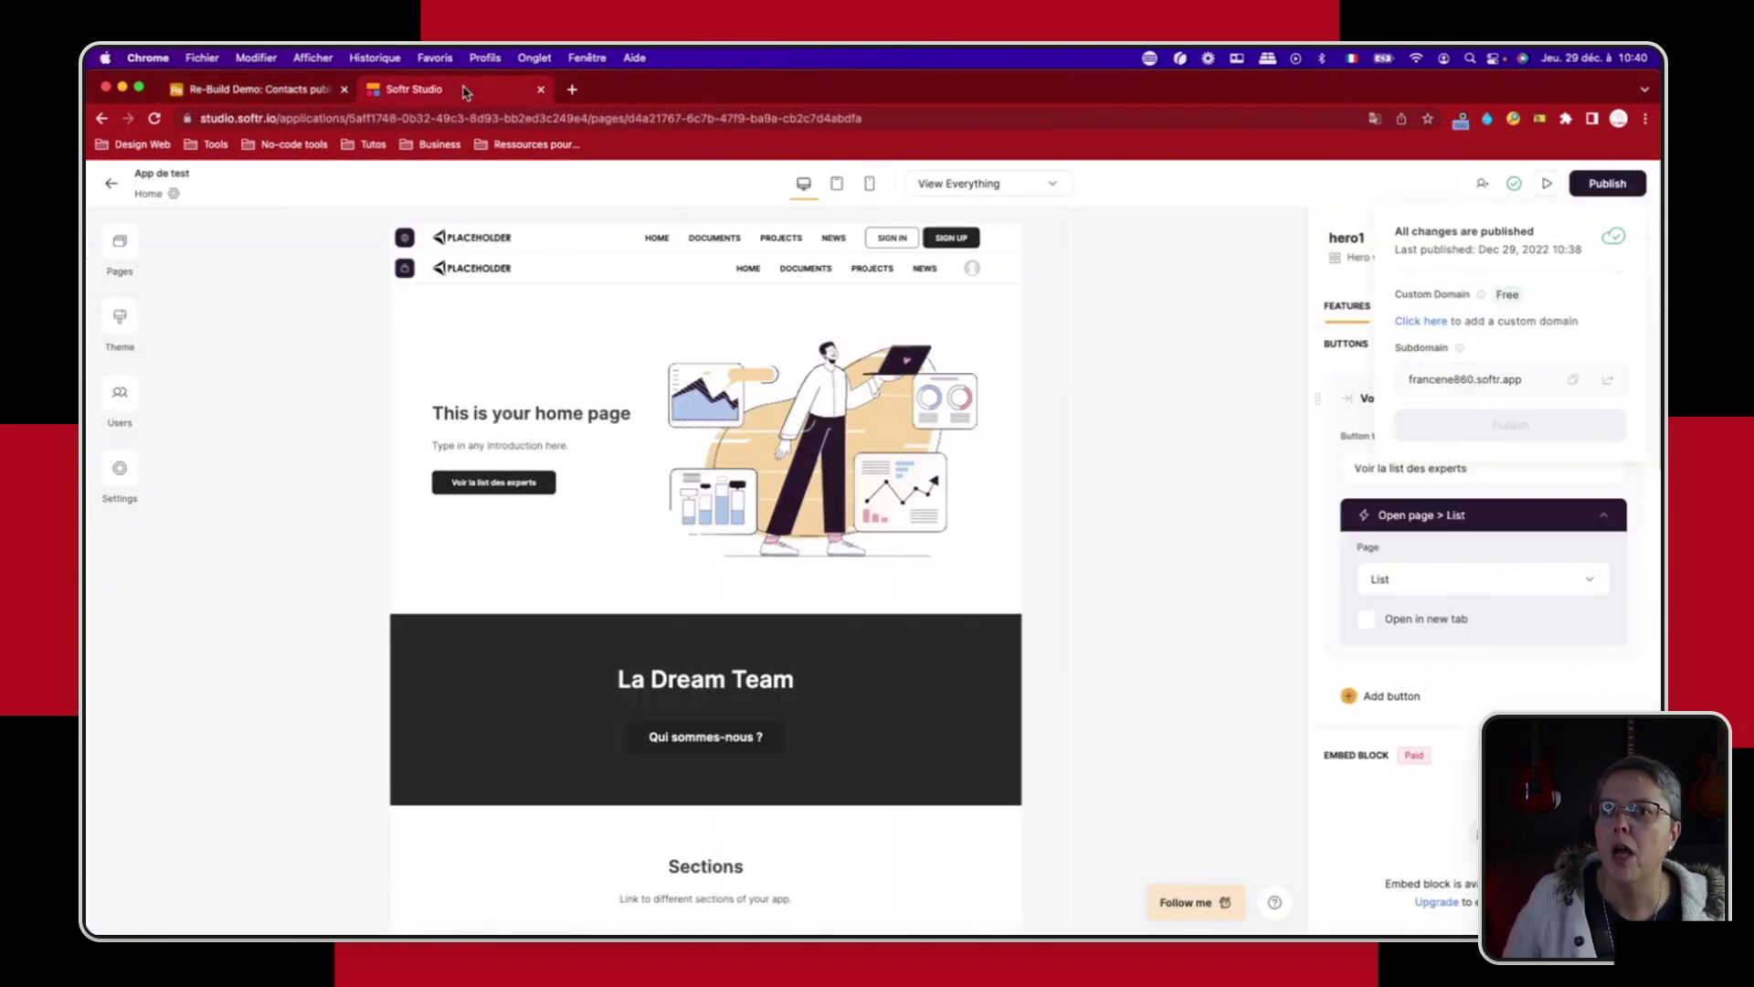
click(108, 243)
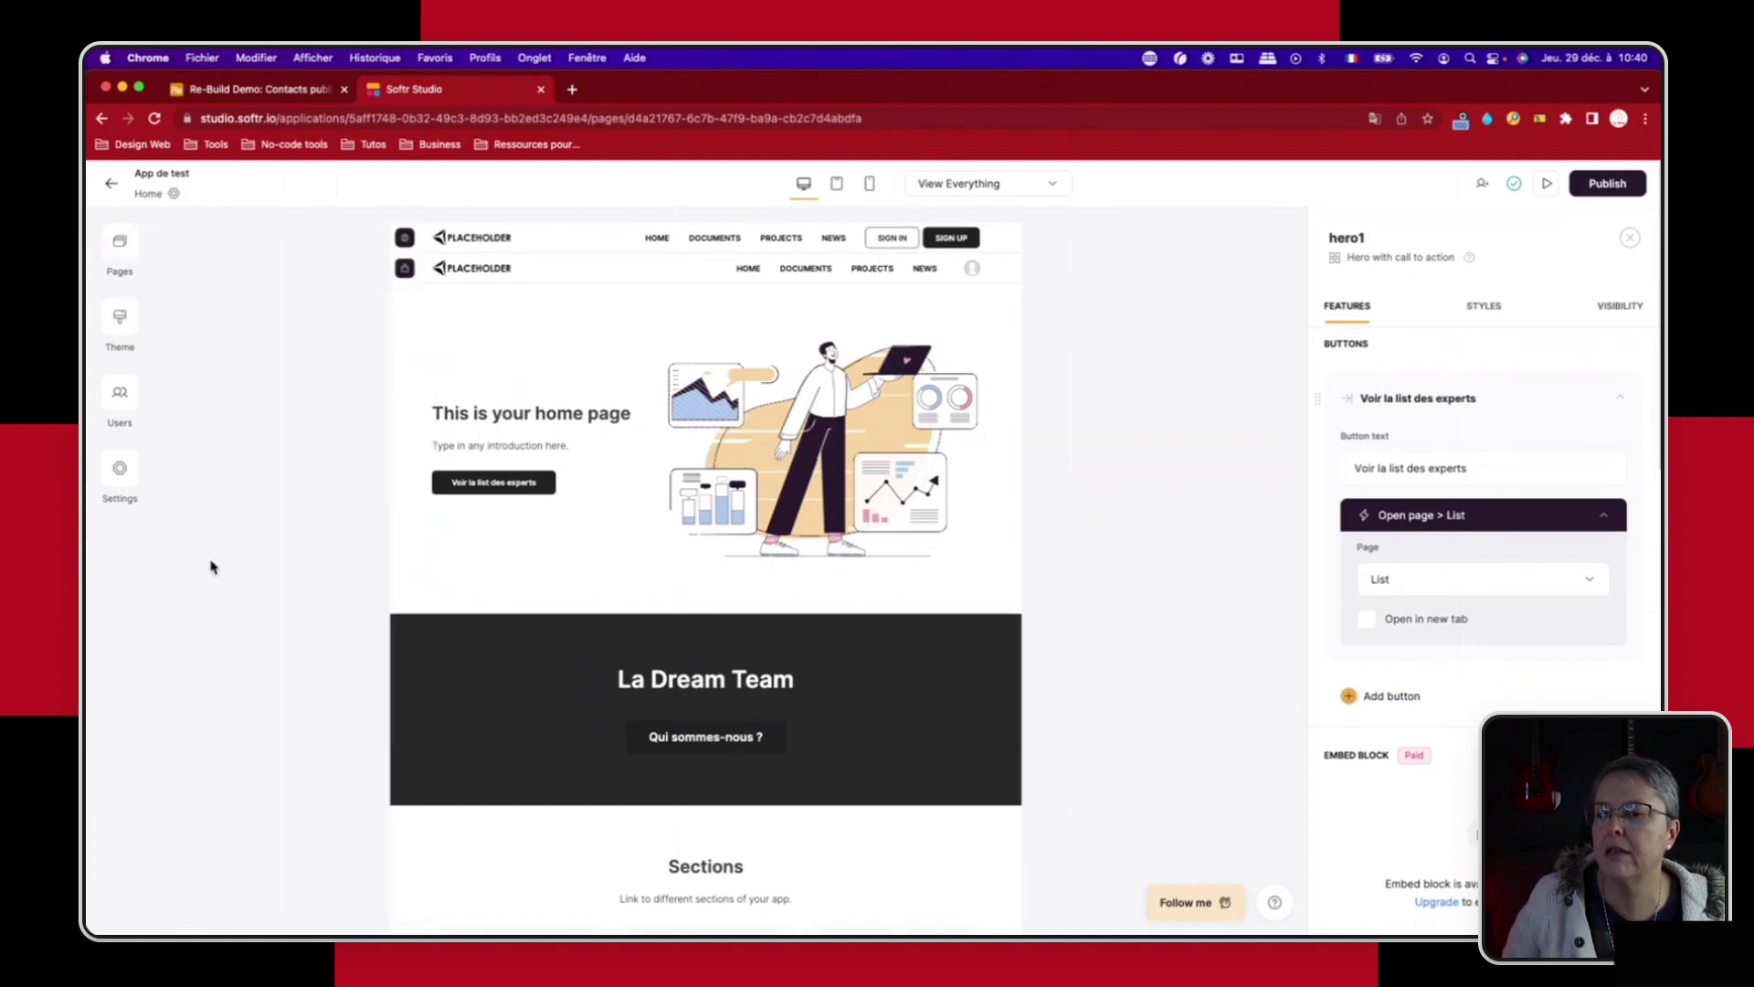
click(216, 571)
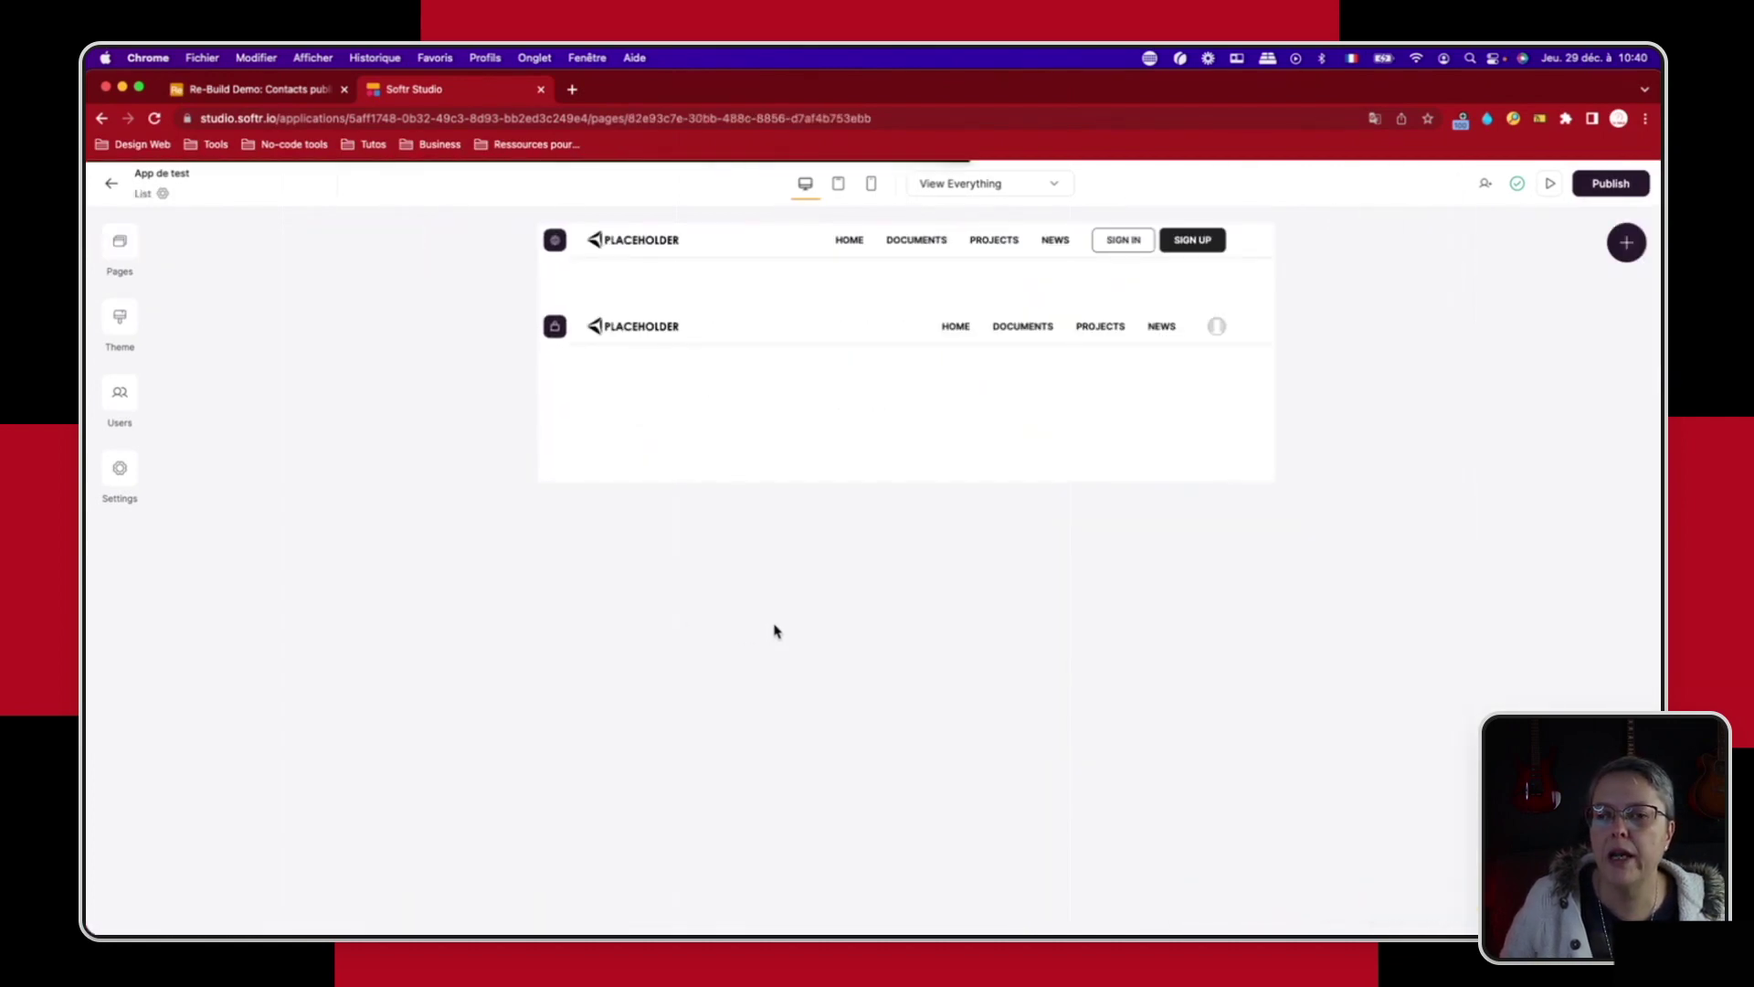
click(801, 590)
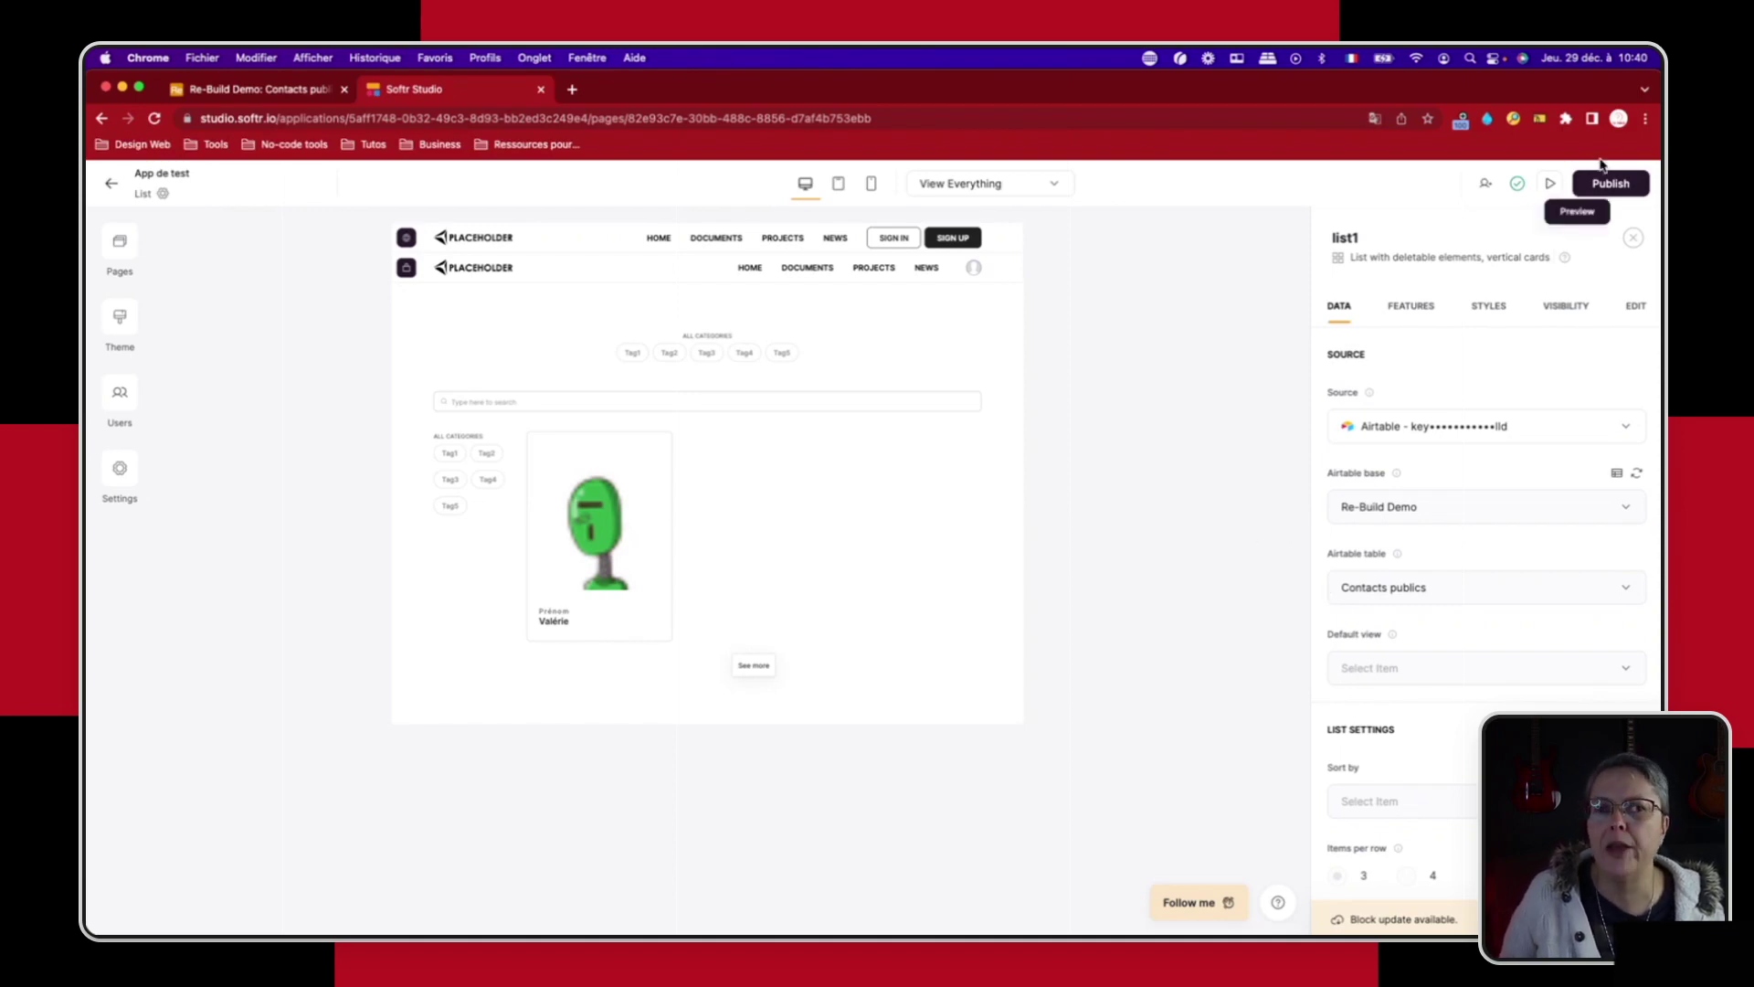
Step: View the published site from the home page through to its list of experts, and close it
click(1620, 183)
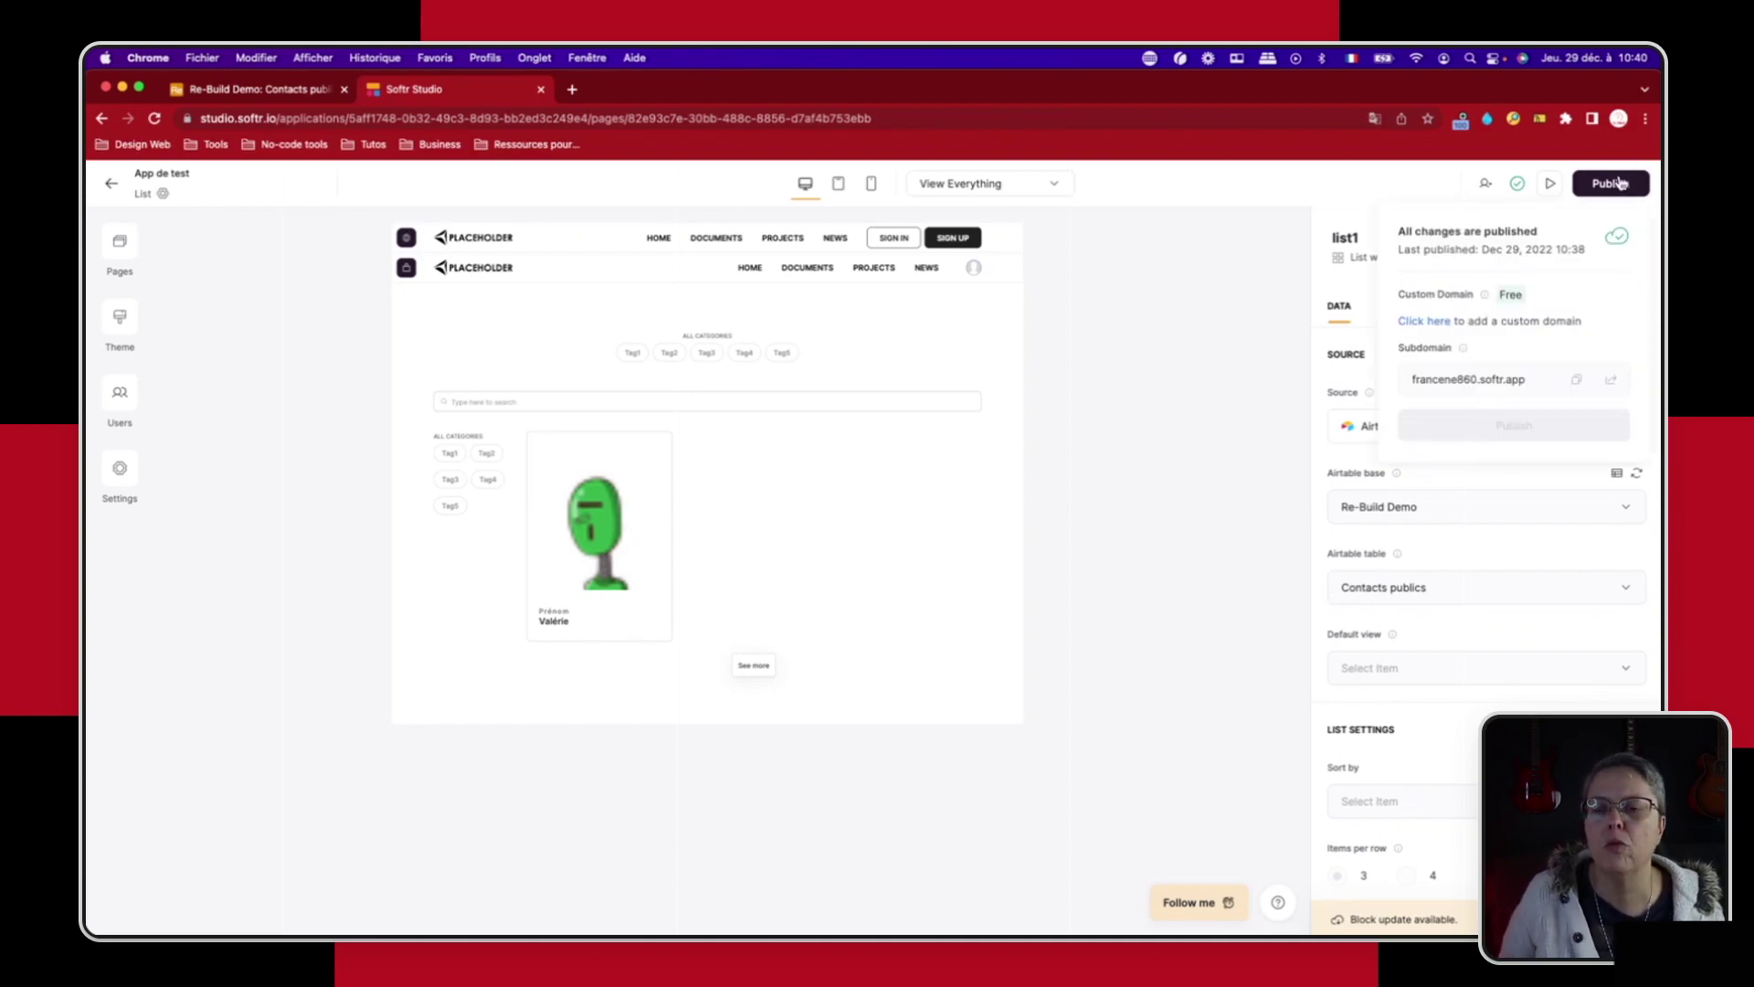
click(1623, 374)
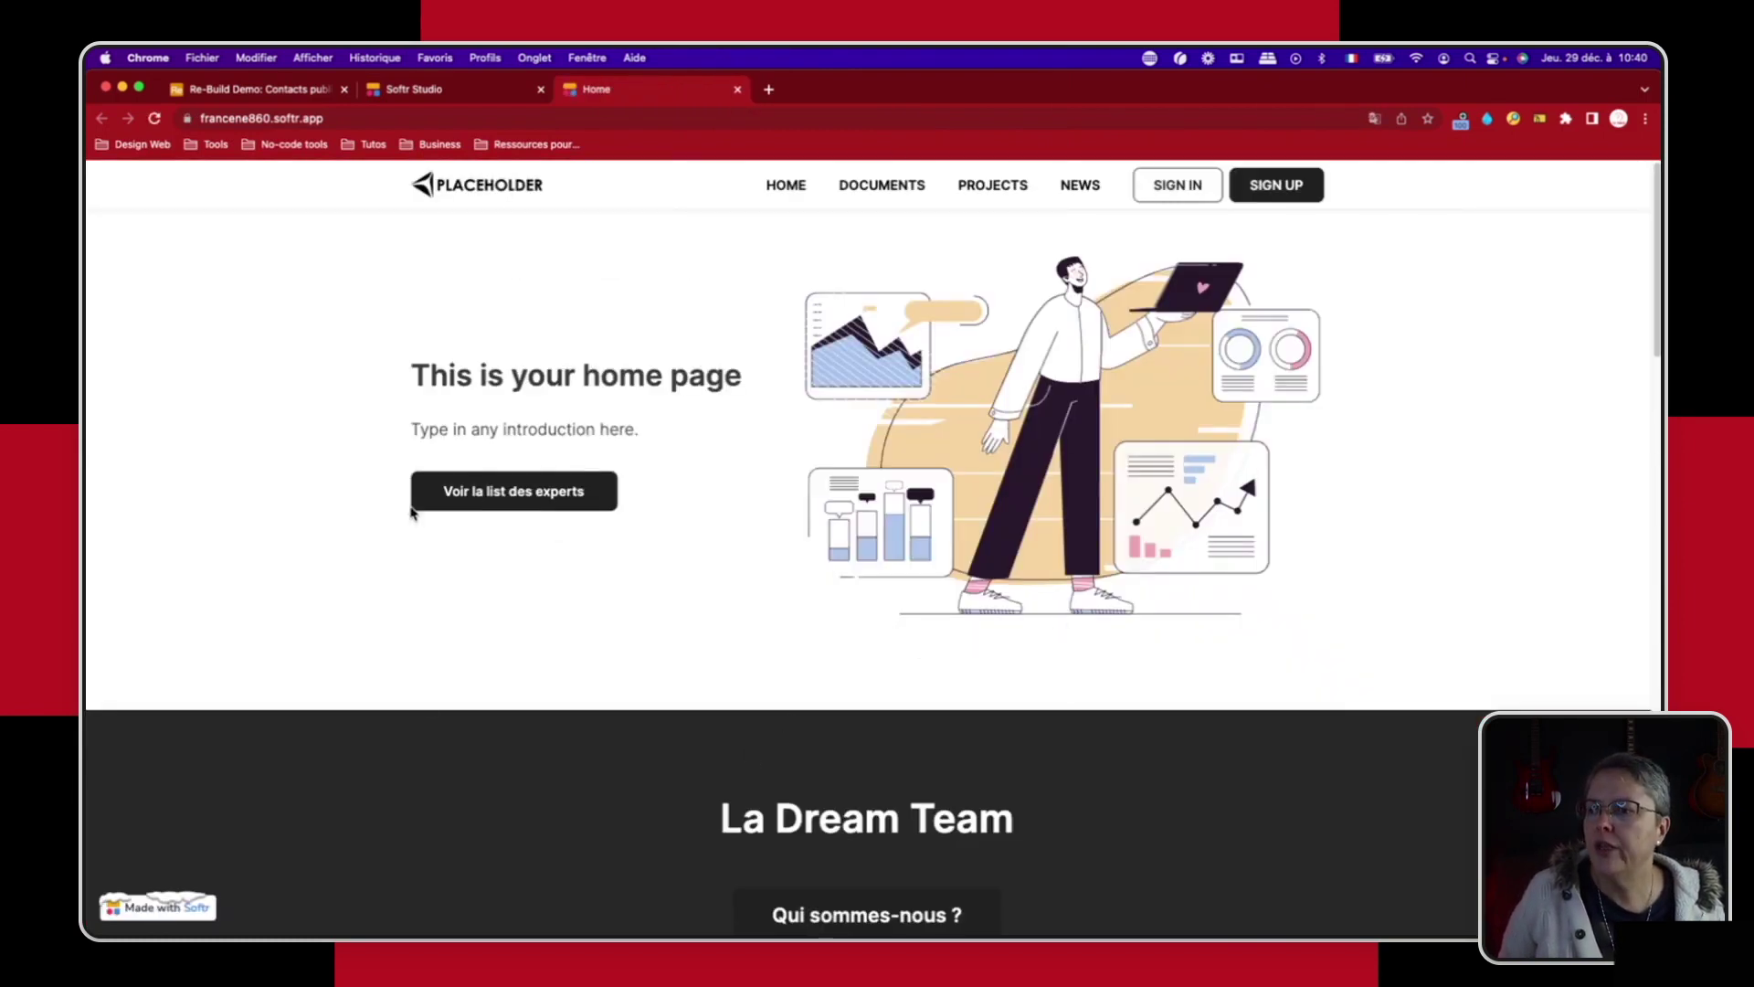
click(478, 496)
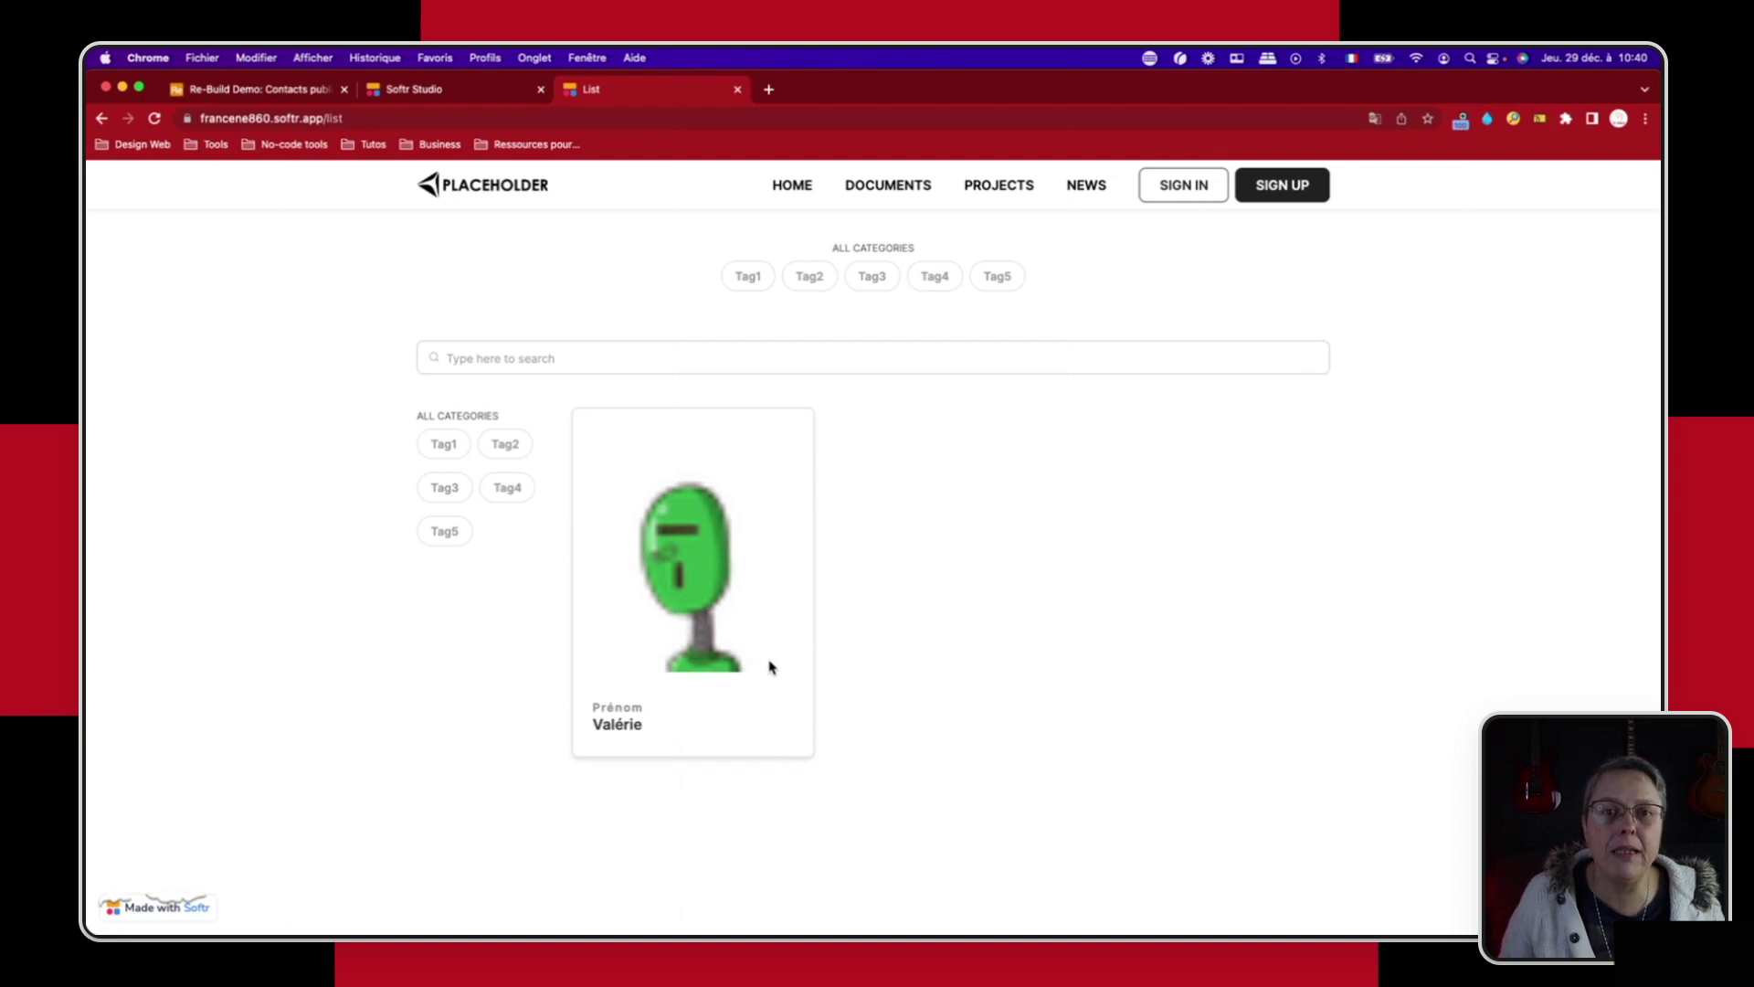
click(738, 89)
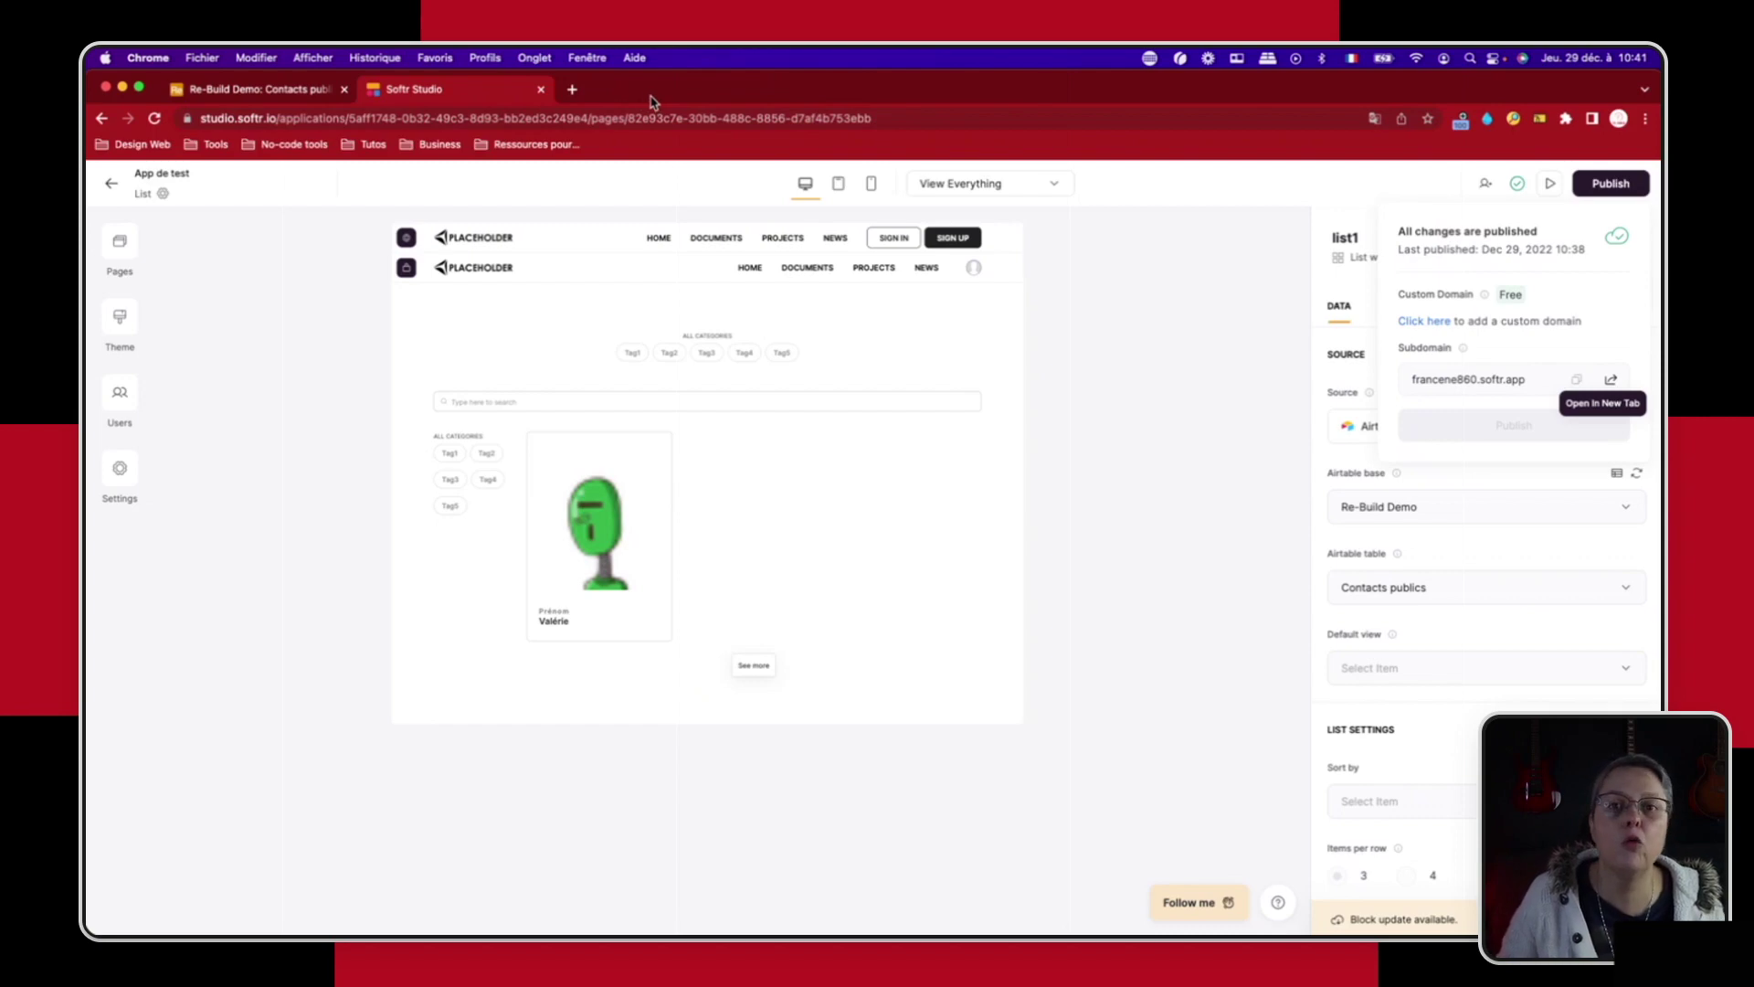
Step: Switch back to the Re-Build Demo base in Airtable and create an empty table named "demandes"
click(242, 91)
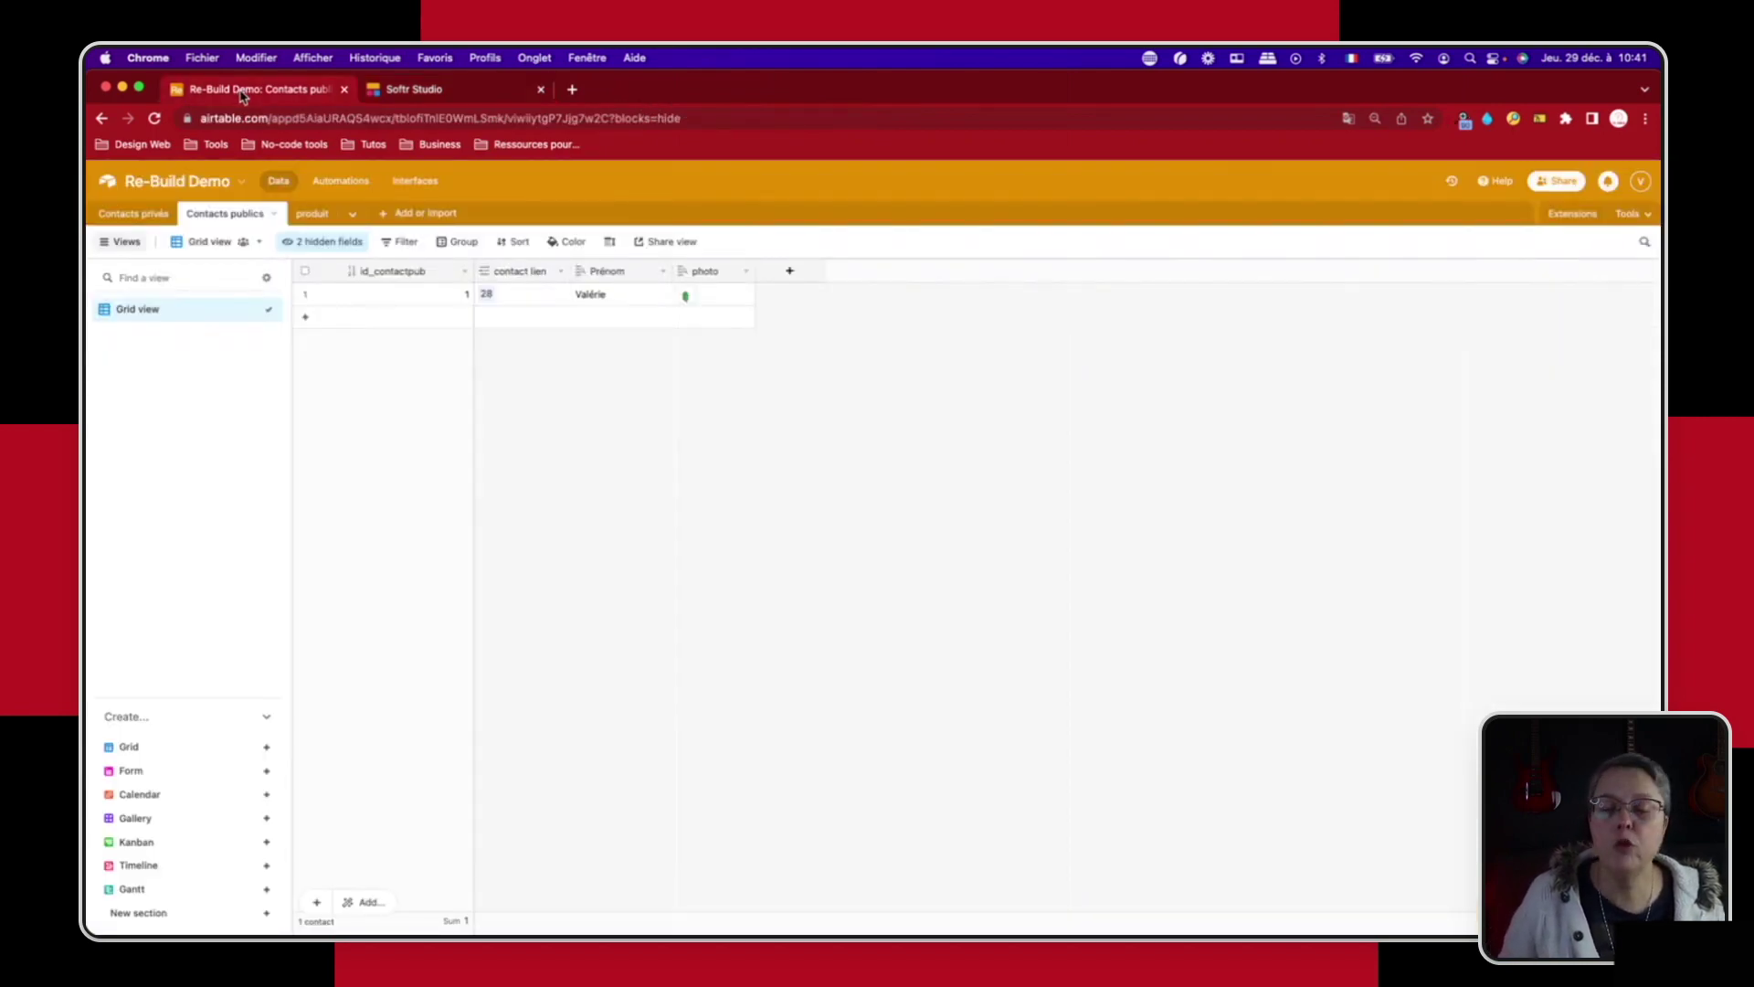
click(403, 217)
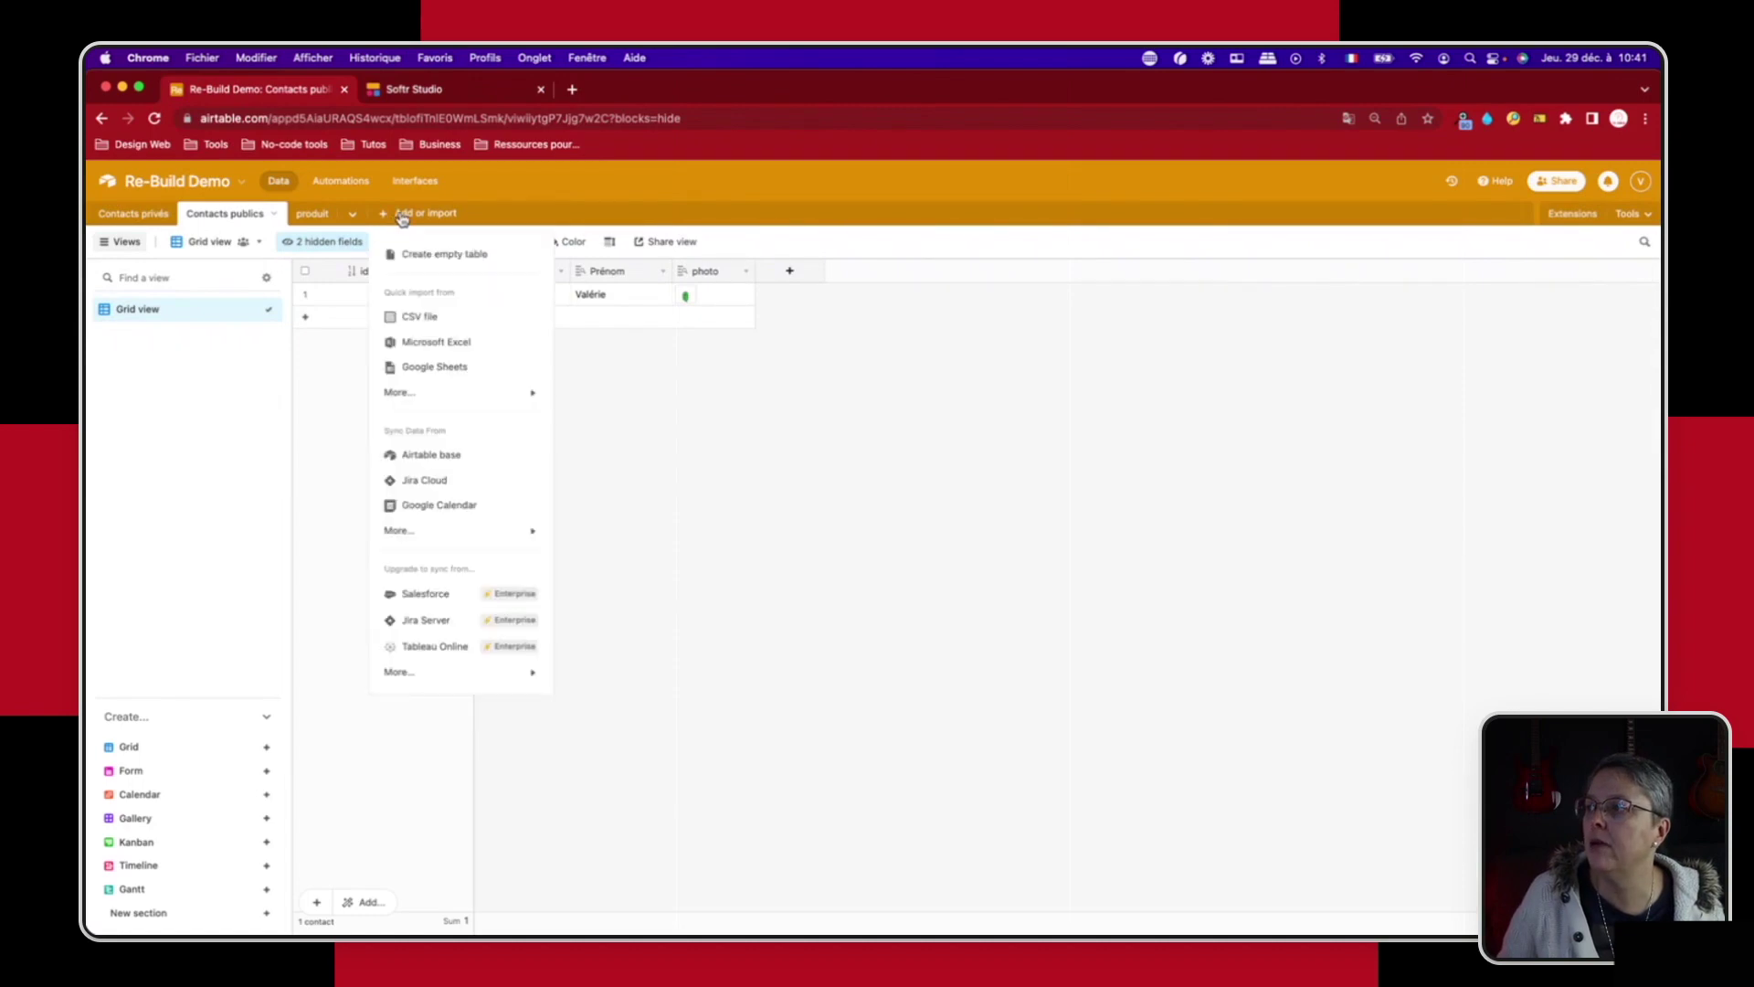
click(431, 253)
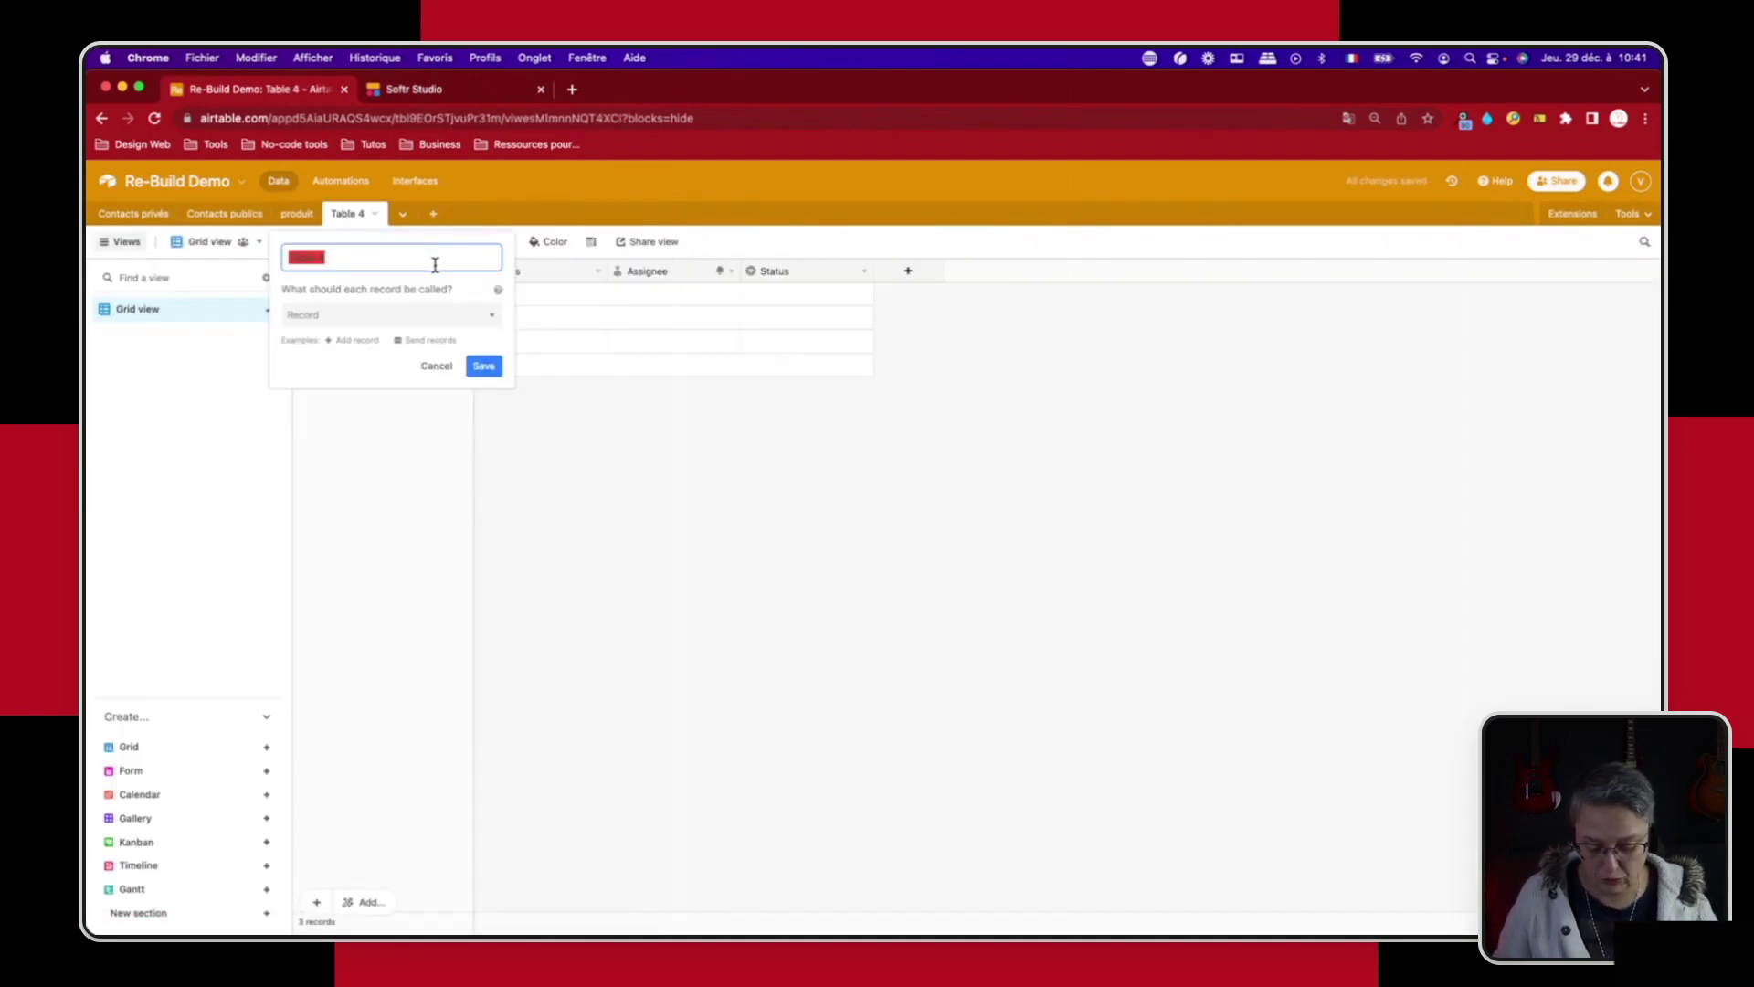
text(demande)
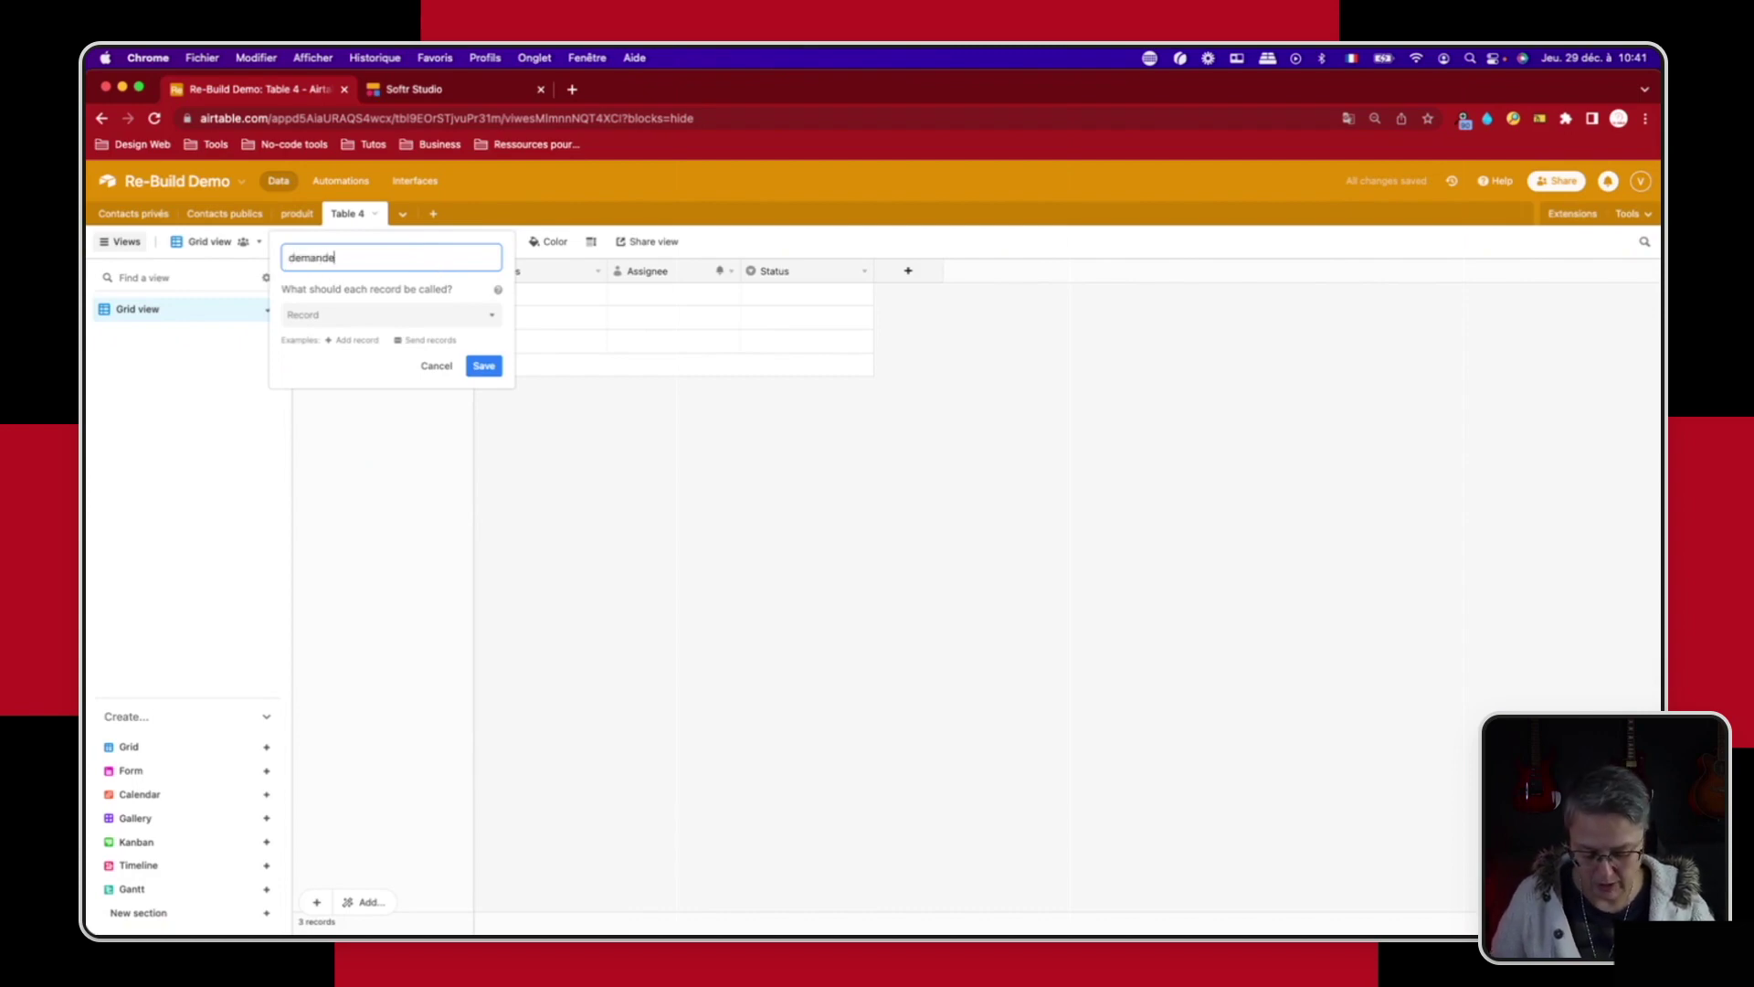
text(s)
click(483, 365)
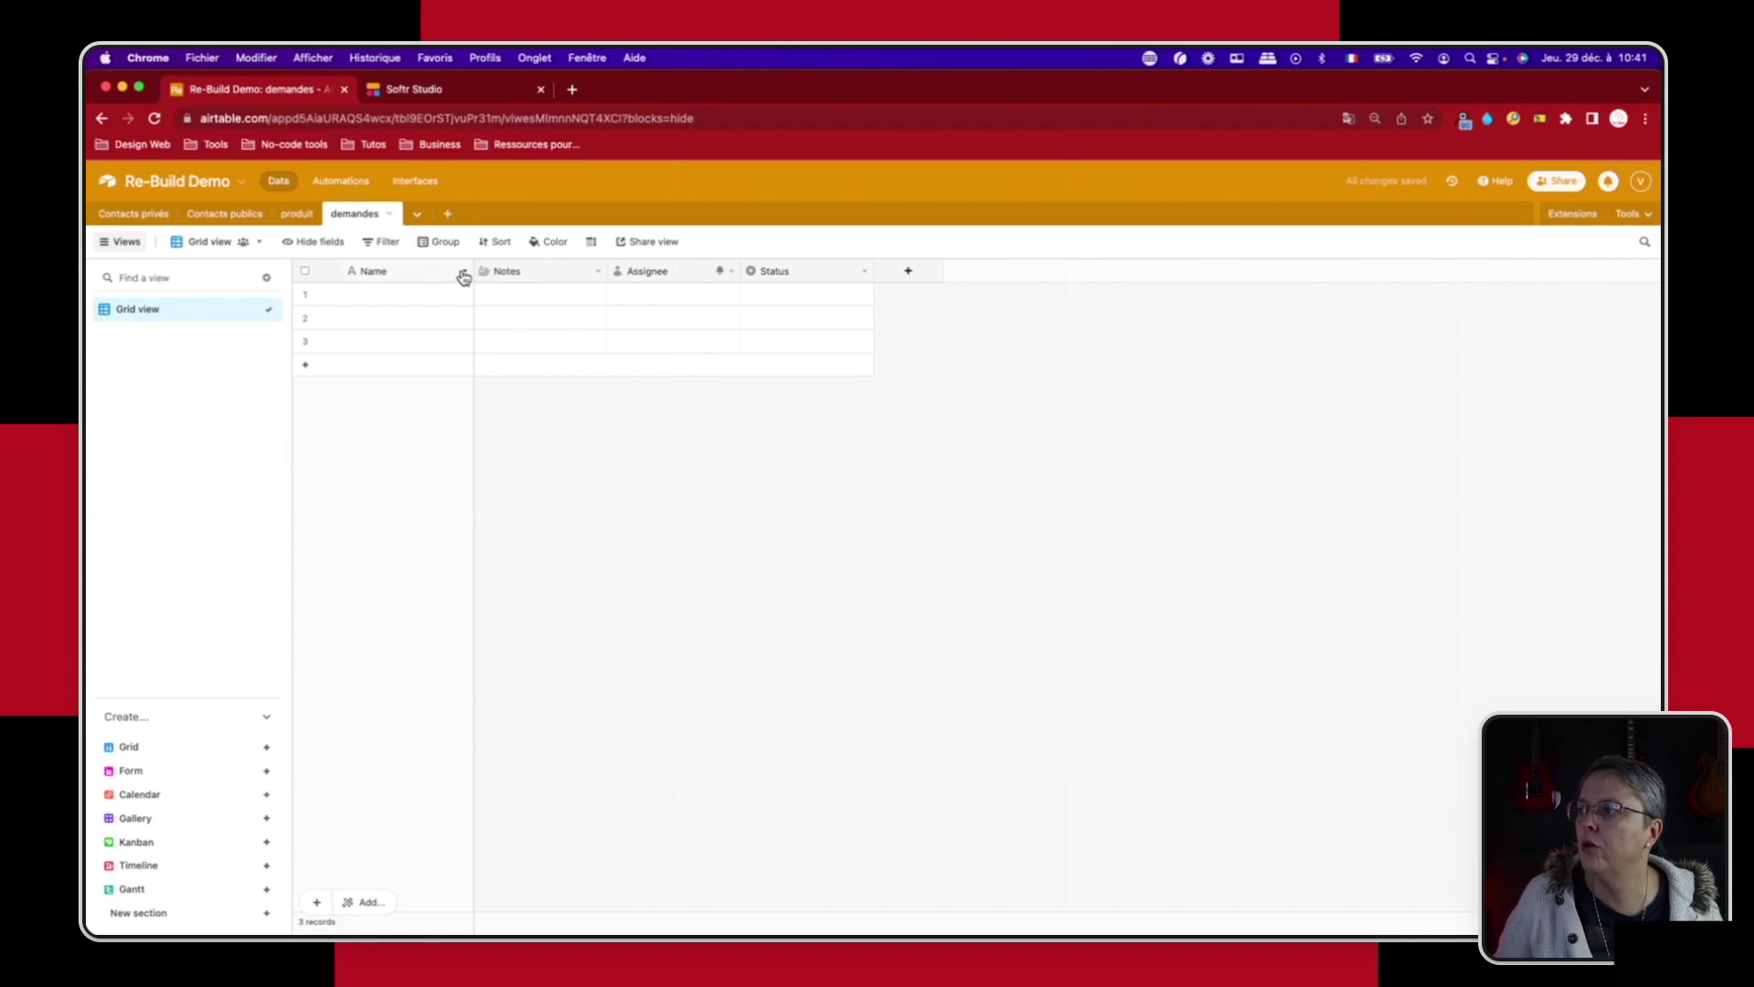
Step: Rename the Notes field of the demandes table as "Nom demandeur"
click(598, 272)
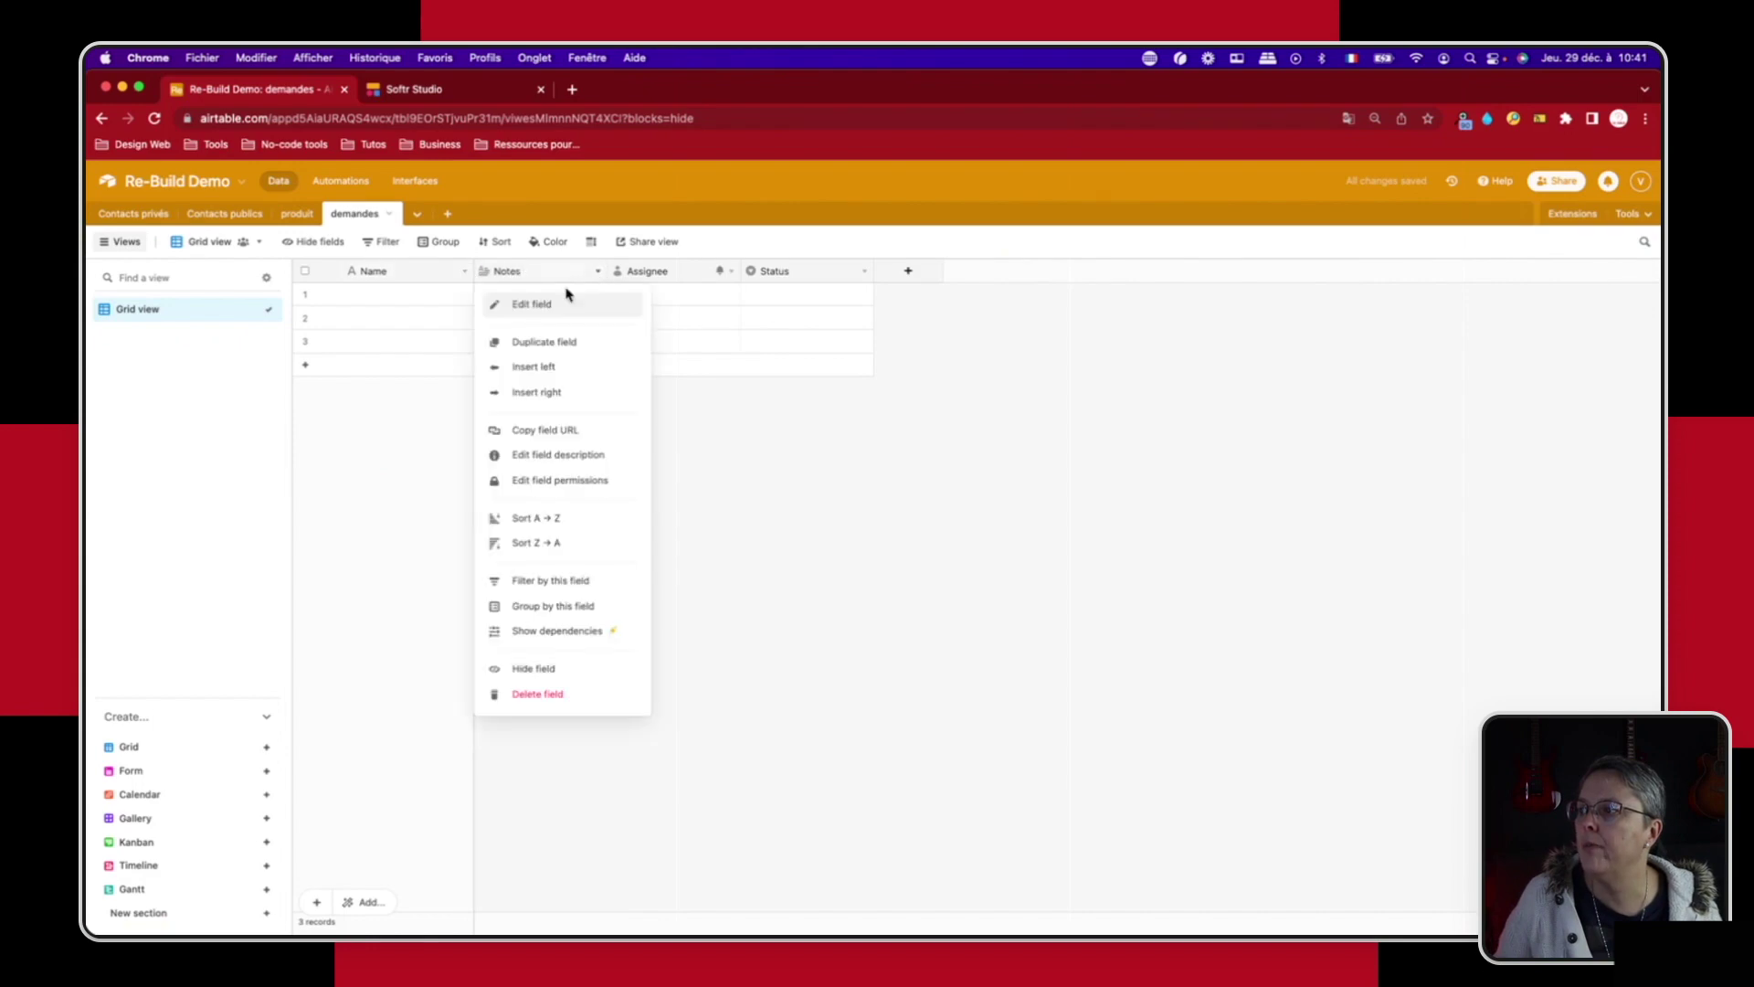
click(545, 308)
drag(545, 311, 475, 315)
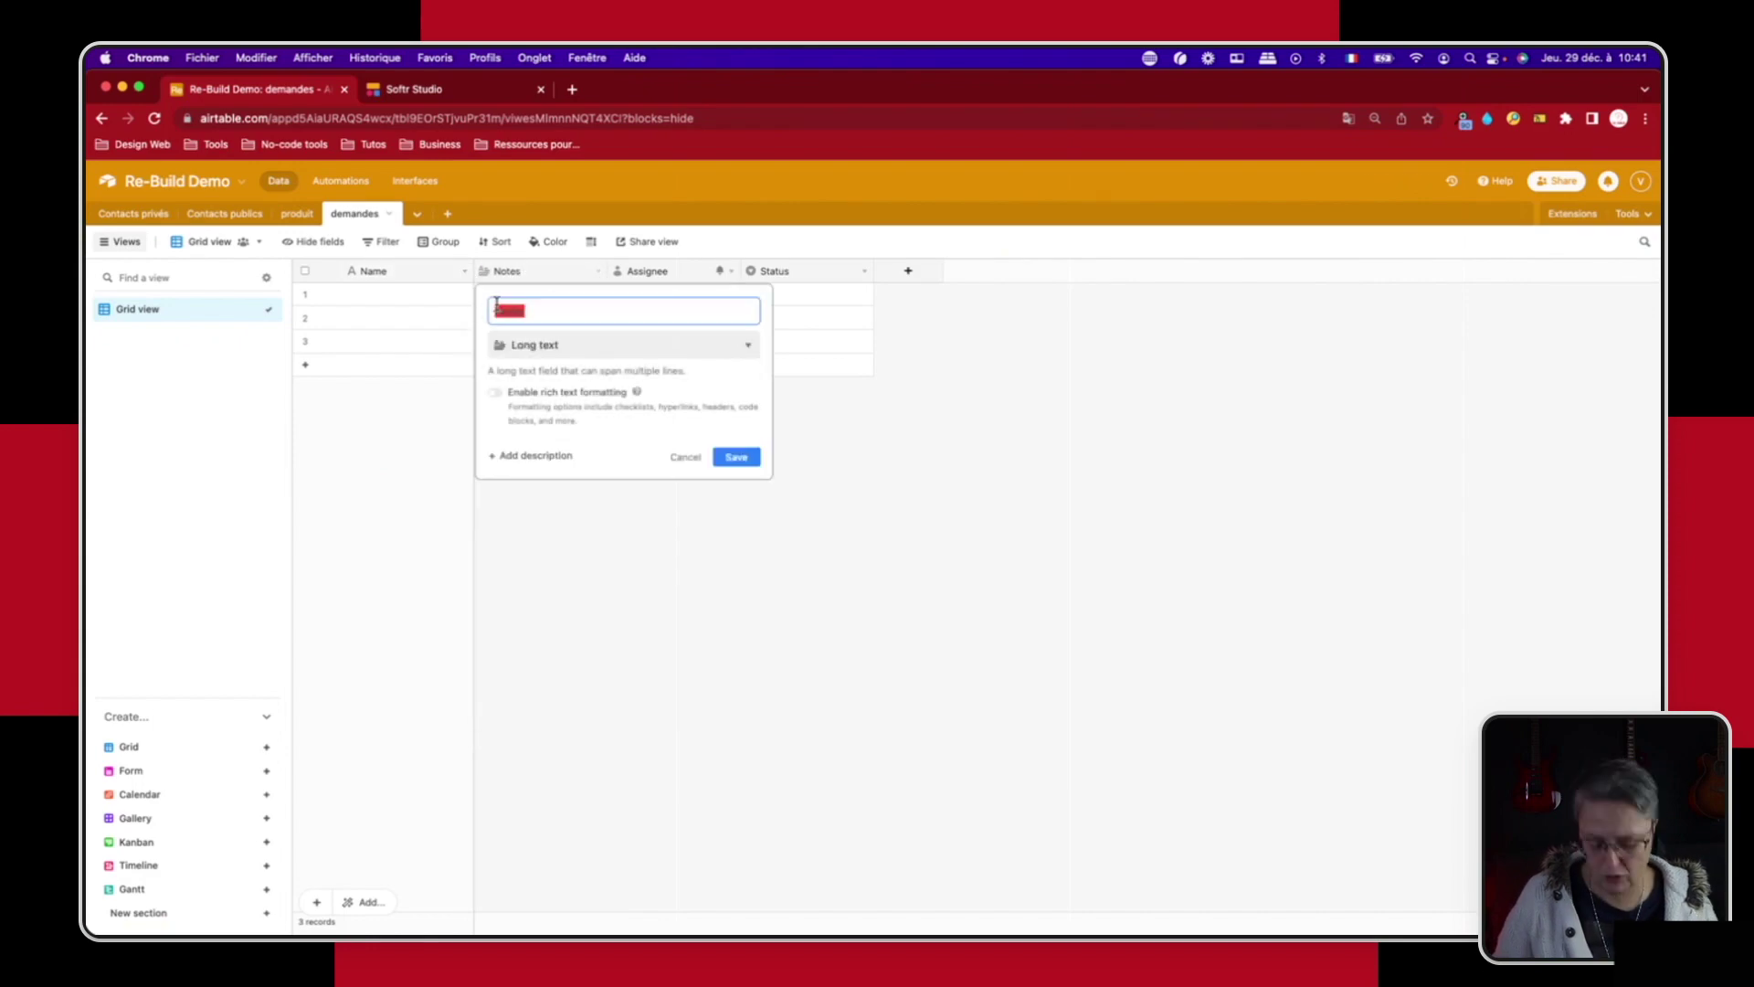
text(No)
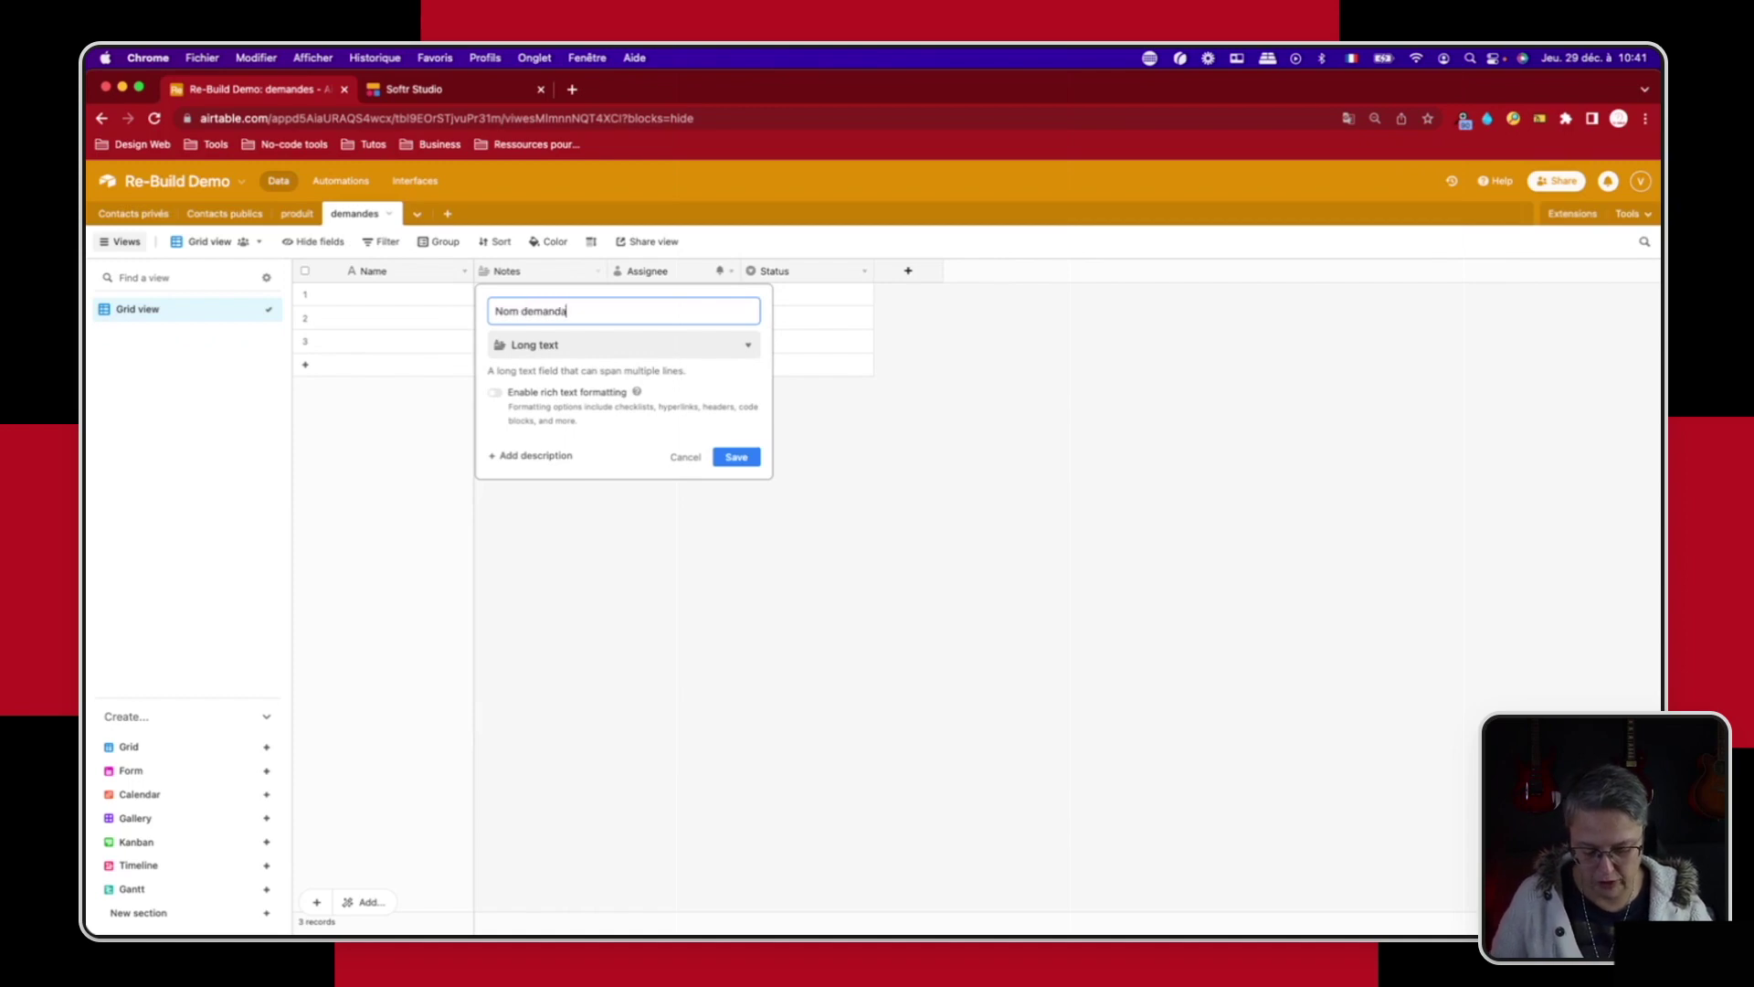
text(m demandeur)
click(736, 456)
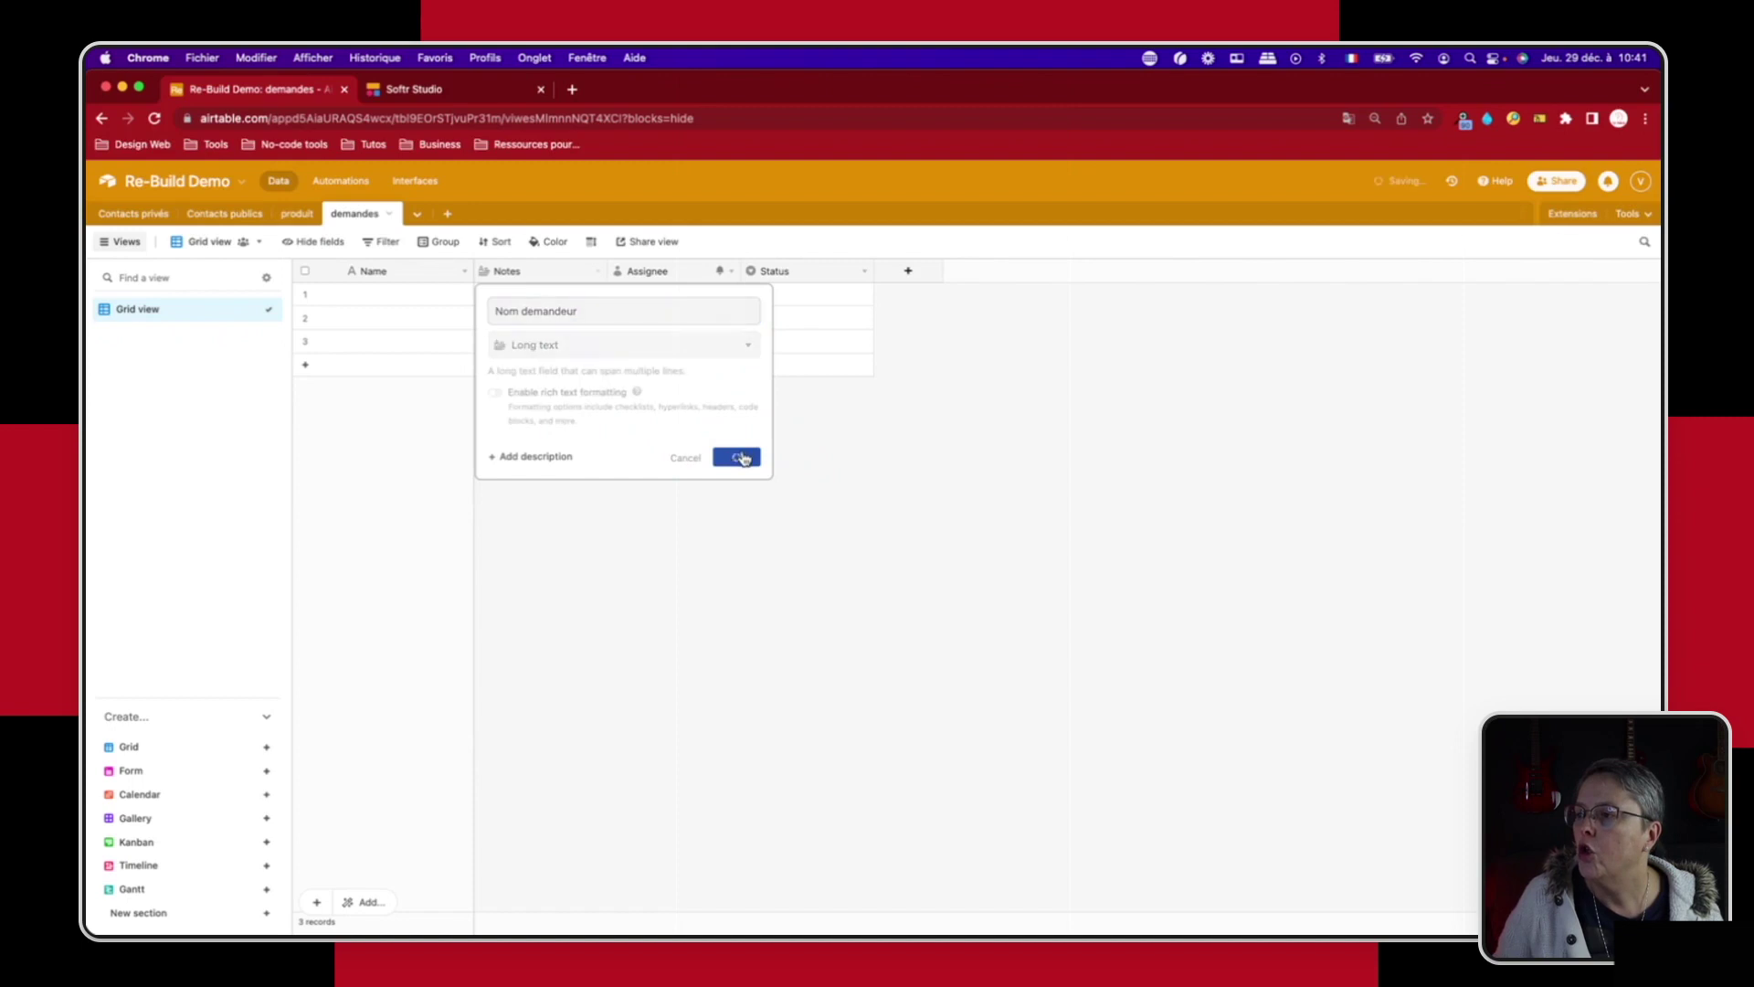
Step: Change the Nom demandeur field's type to Single line text
click(597, 275)
click(537, 305)
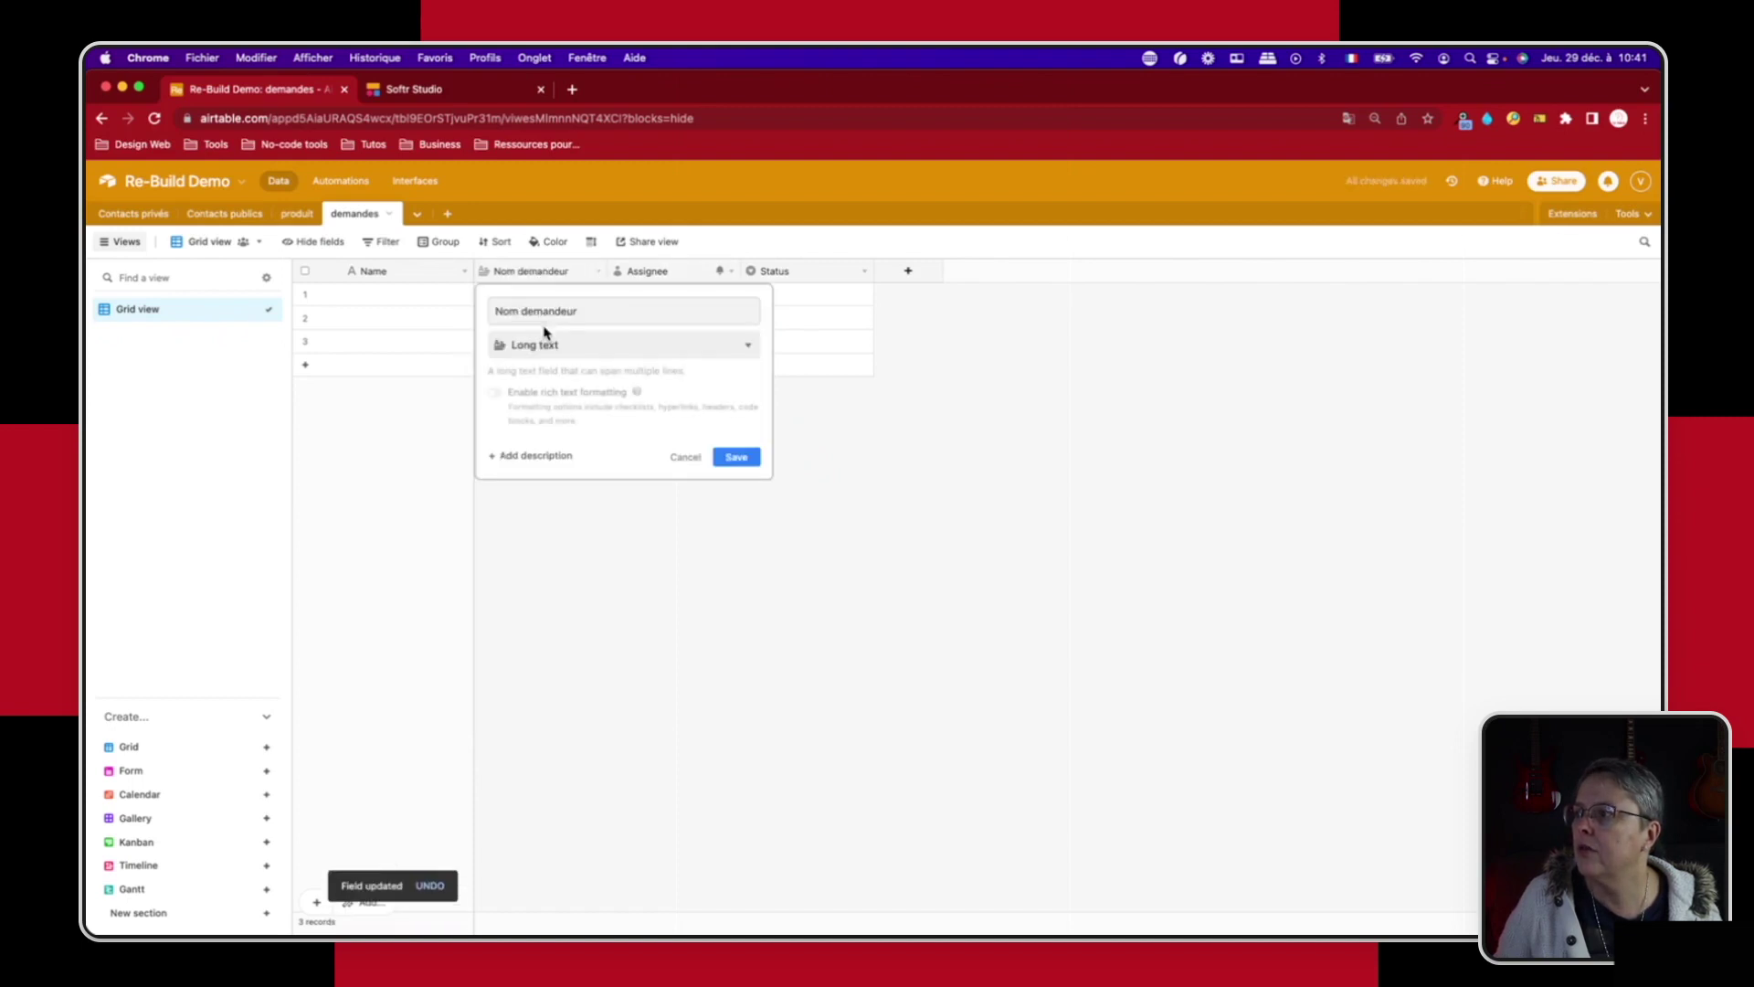
click(545, 343)
click(549, 408)
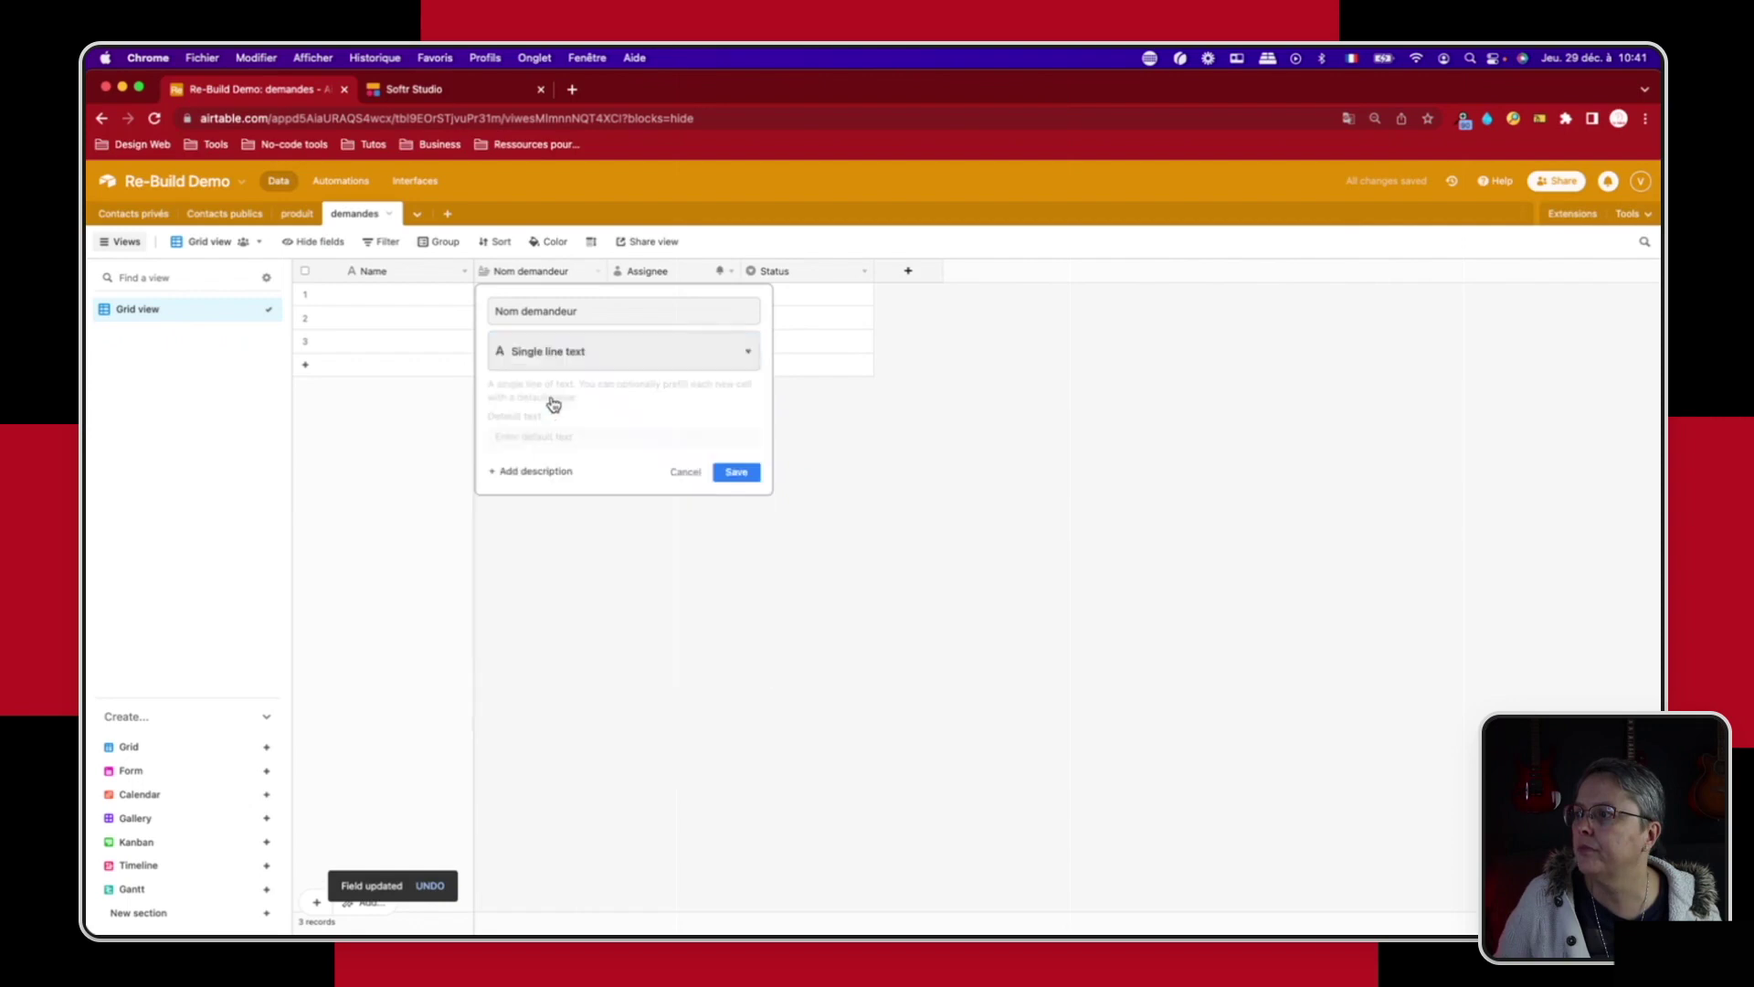
click(735, 459)
Step: Duplicate the Nom demandeur field and rename the copy as "Prénom demandeur"
click(597, 273)
click(548, 344)
click(728, 272)
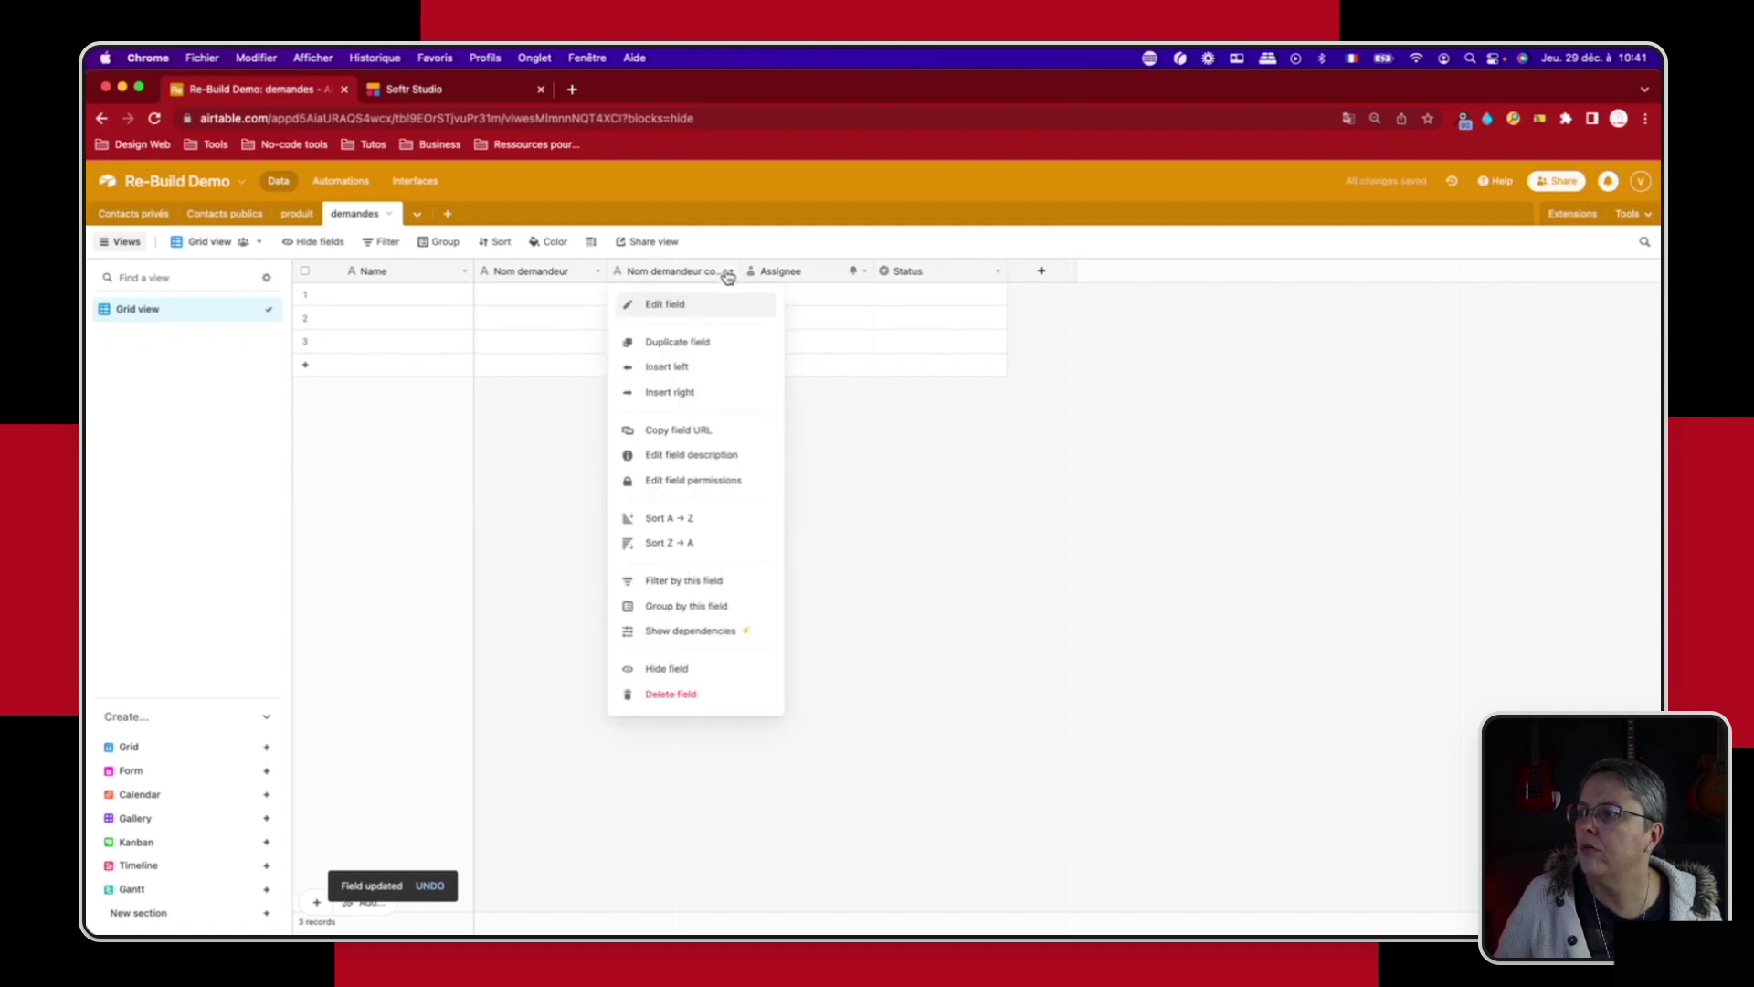
click(662, 305)
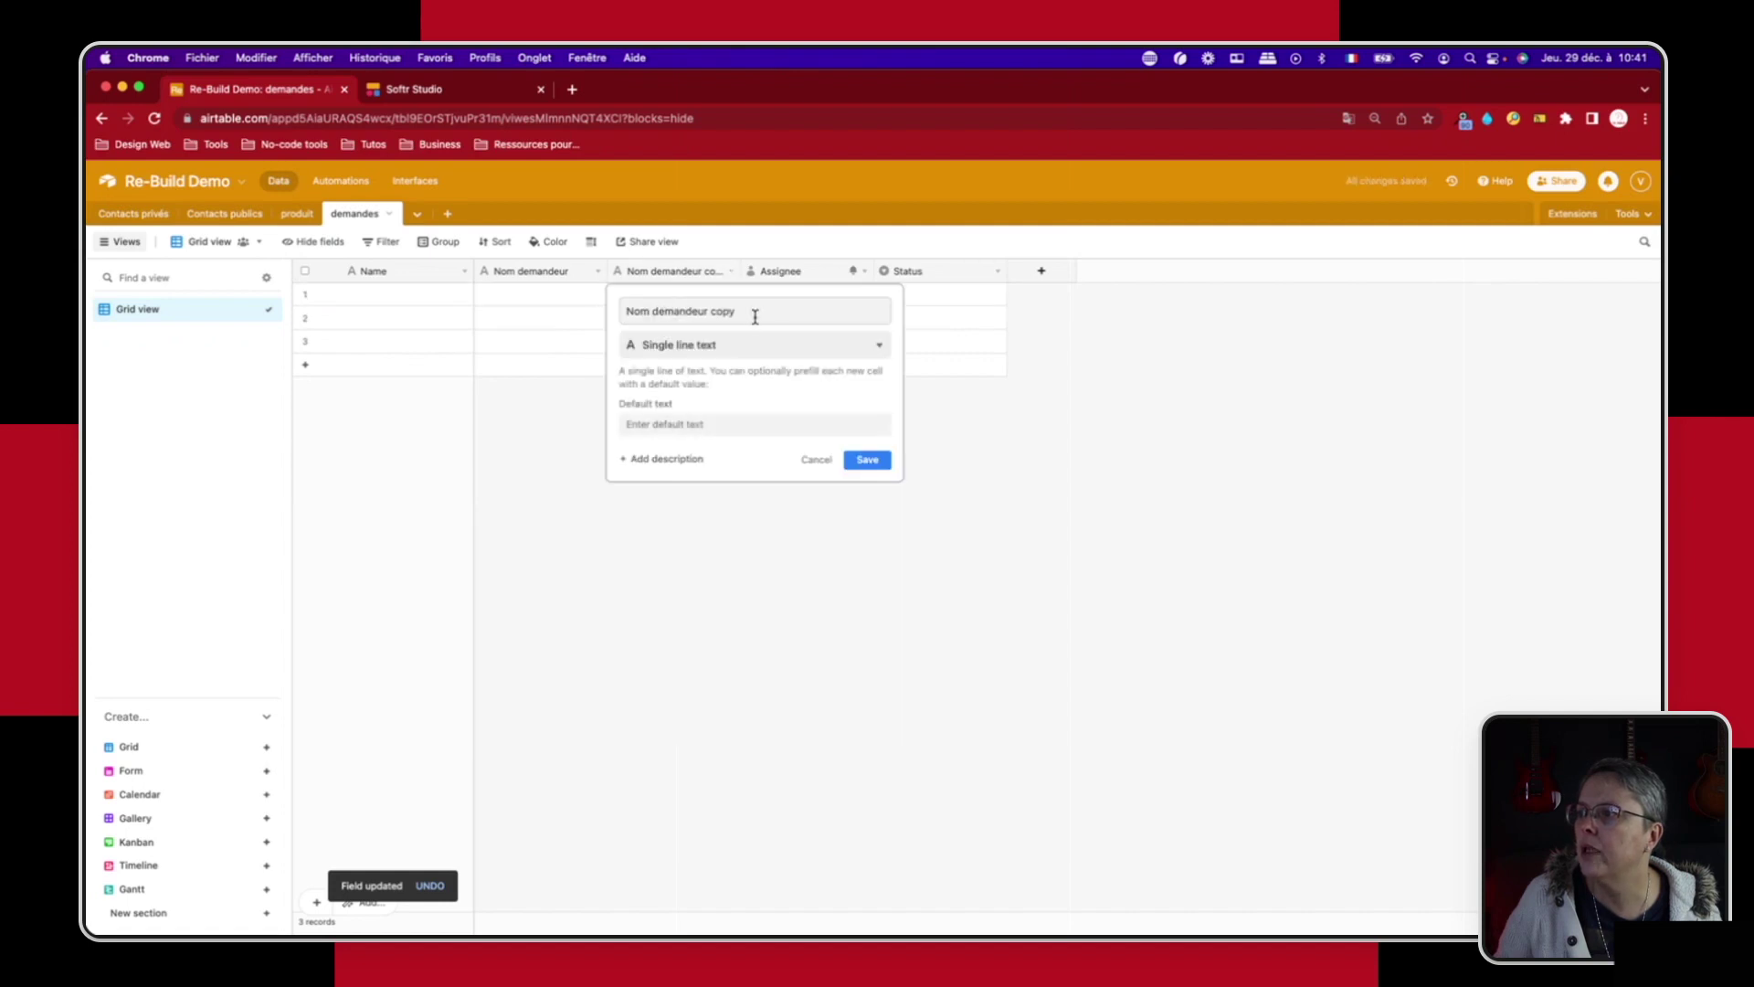
click(755, 317)
drag(627, 311, 645, 312)
text(Prénom)
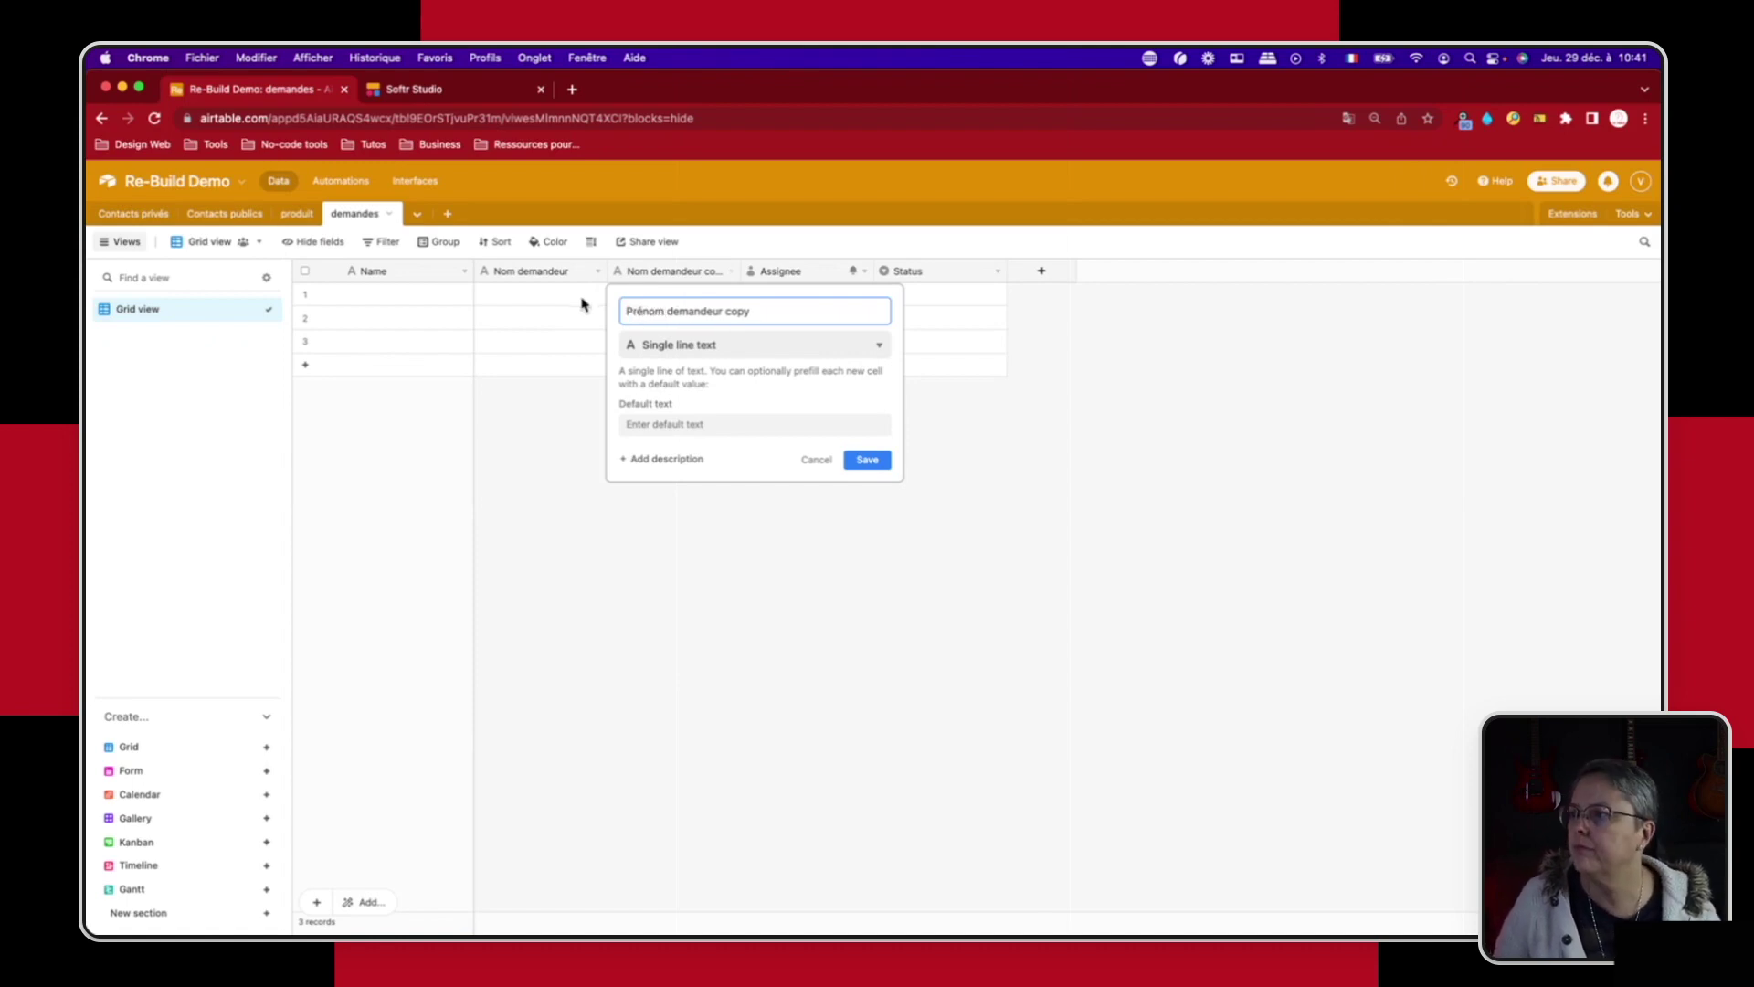
double_click(745, 312)
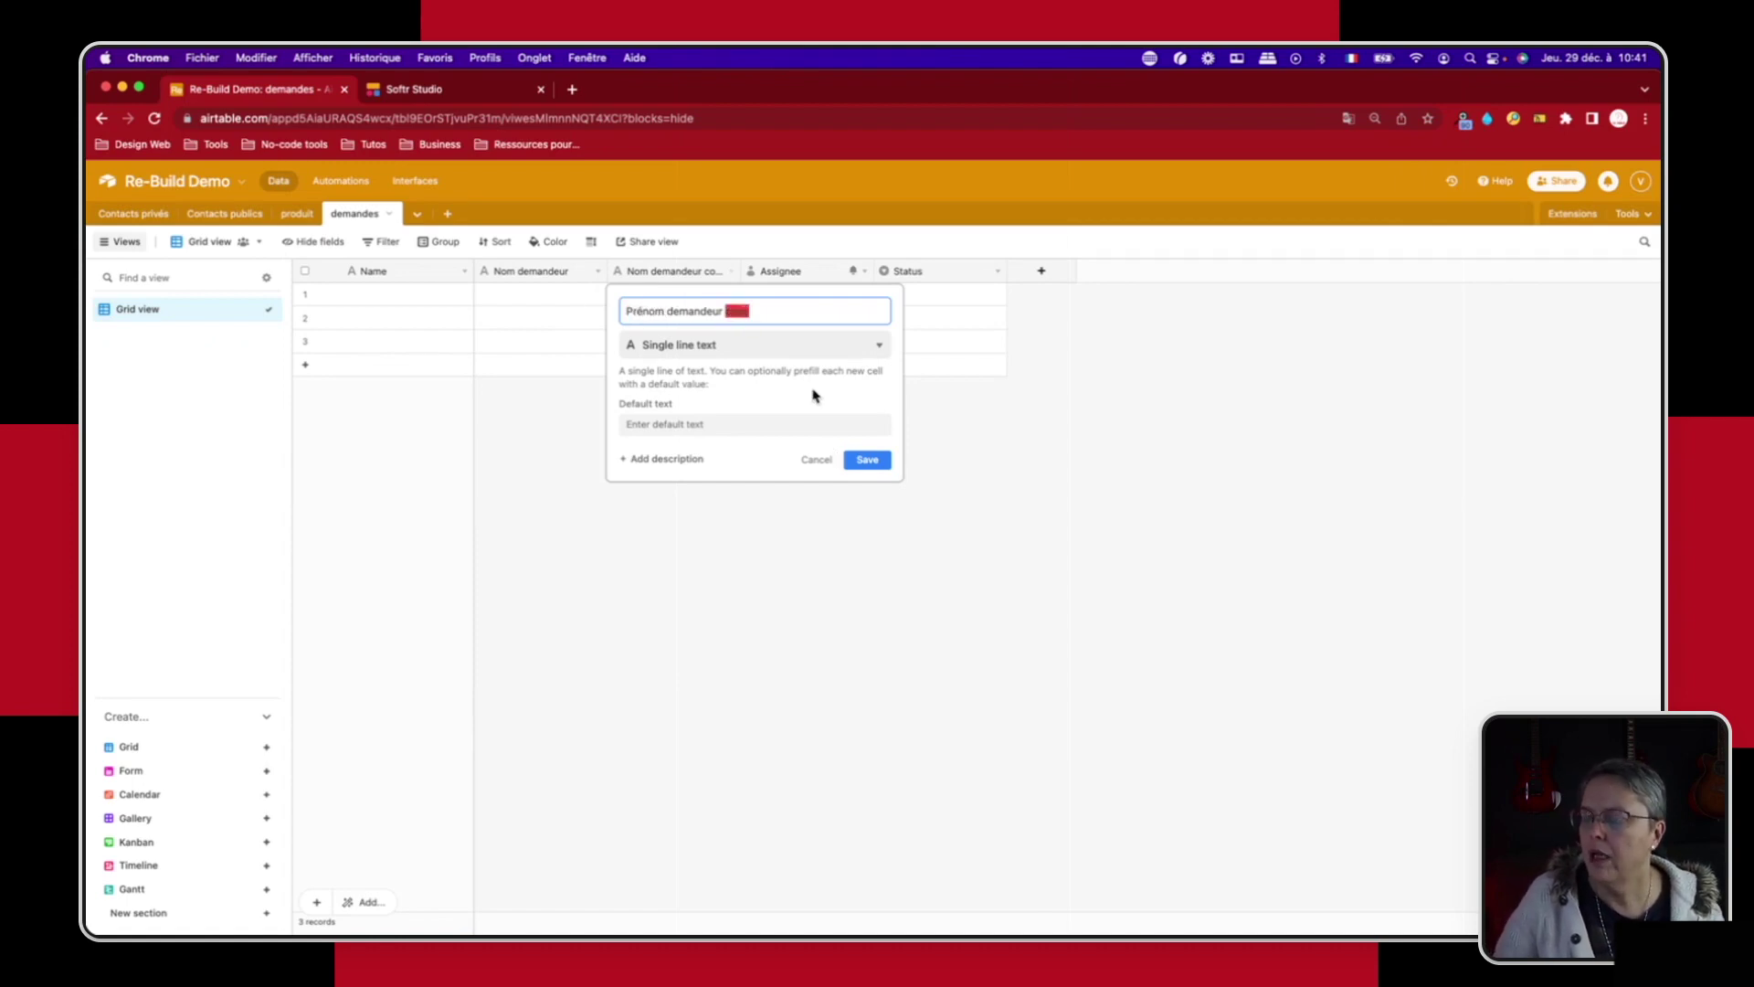
key(BackSpace)
click(868, 460)
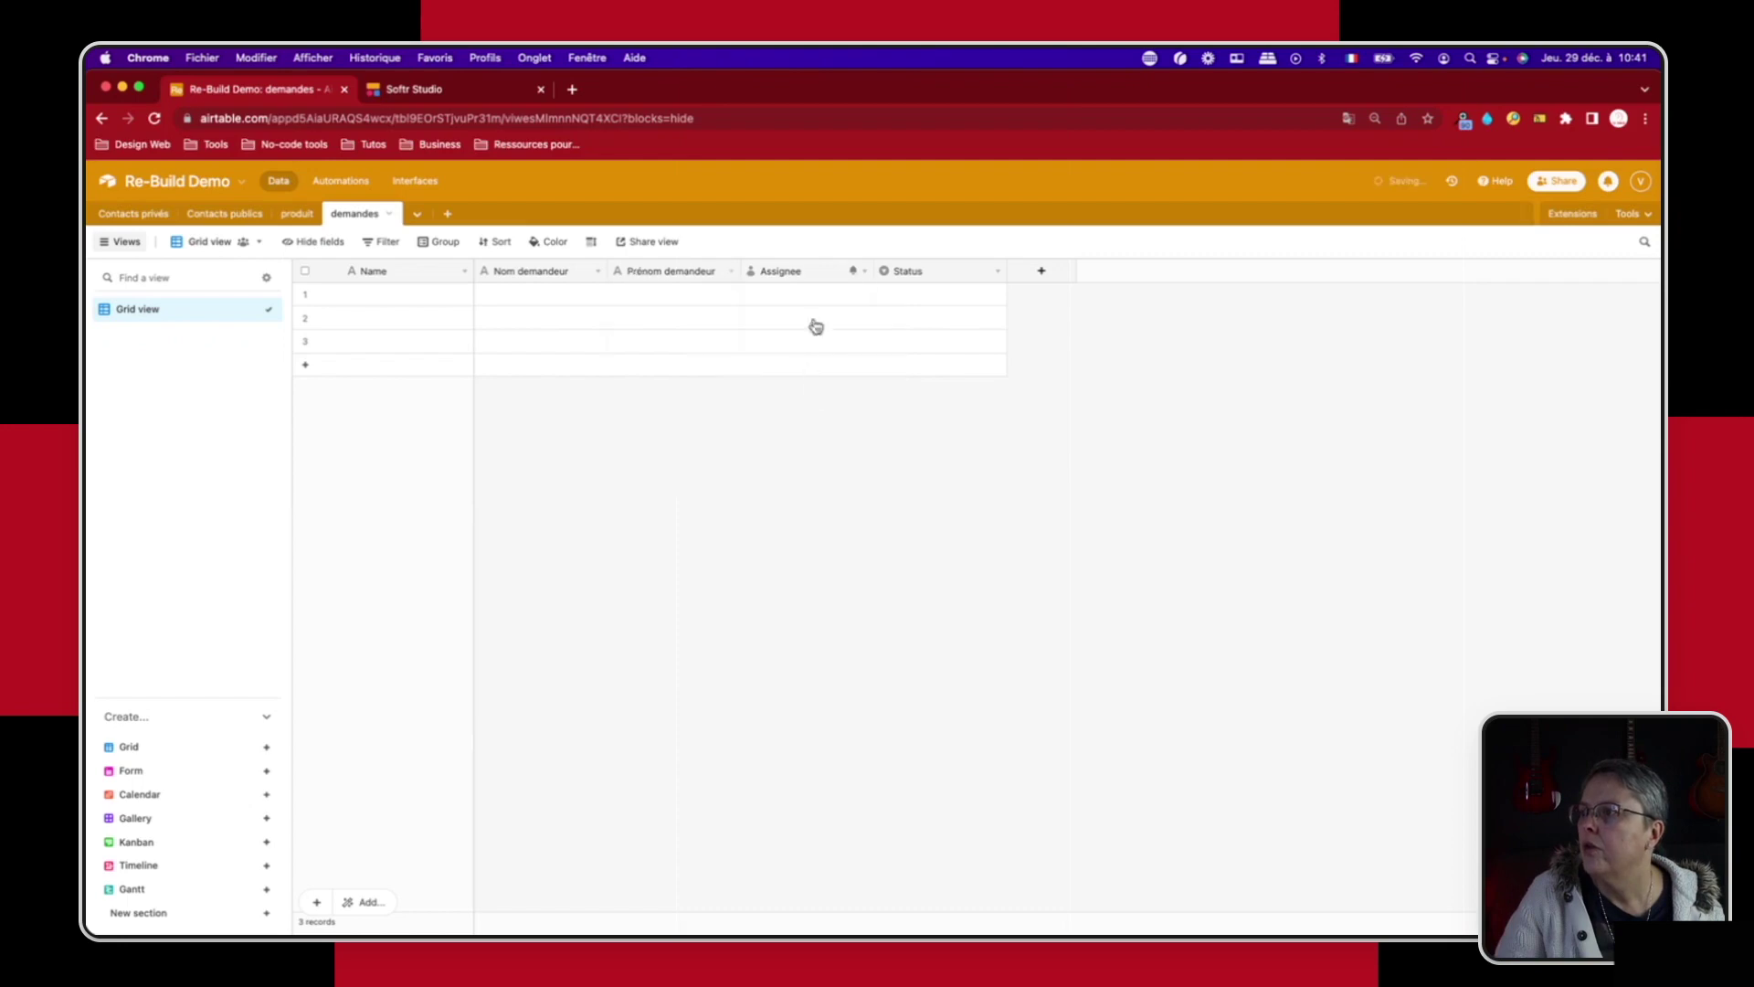
Step: Rename the Assignee field as "Email demandeir" and change its type to Email
click(855, 271)
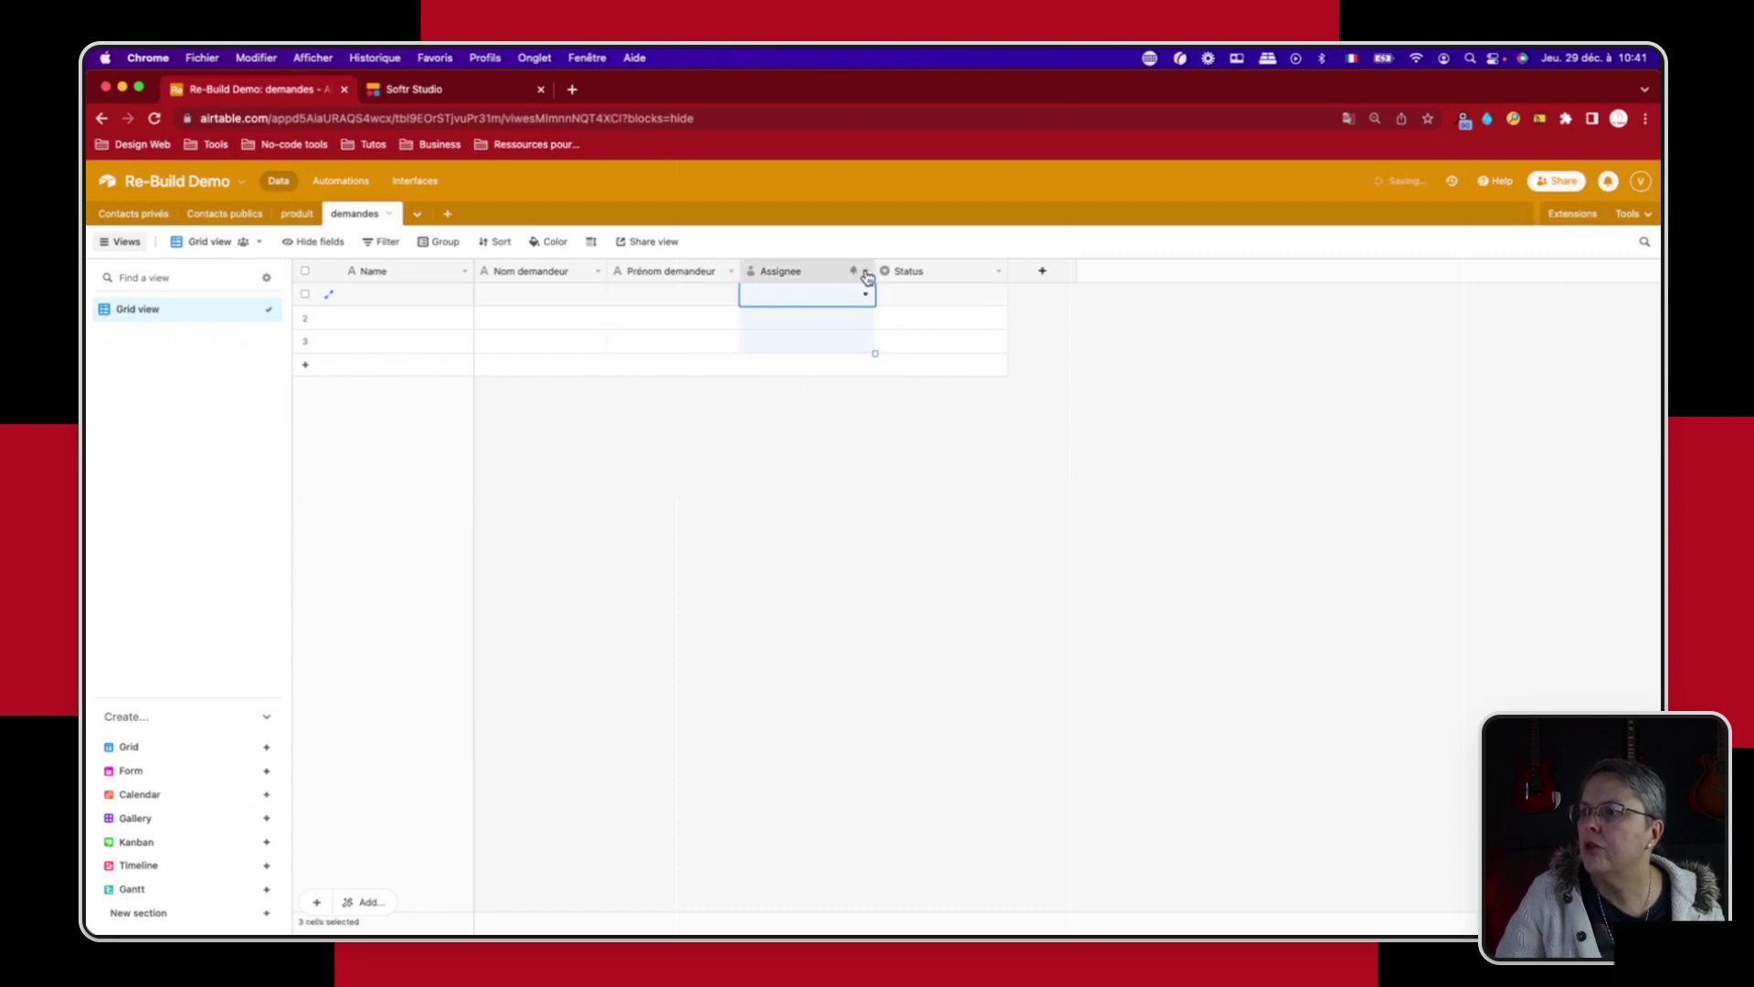
click(867, 277)
click(799, 302)
drag(804, 311, 752, 312)
text(Email demandeir)
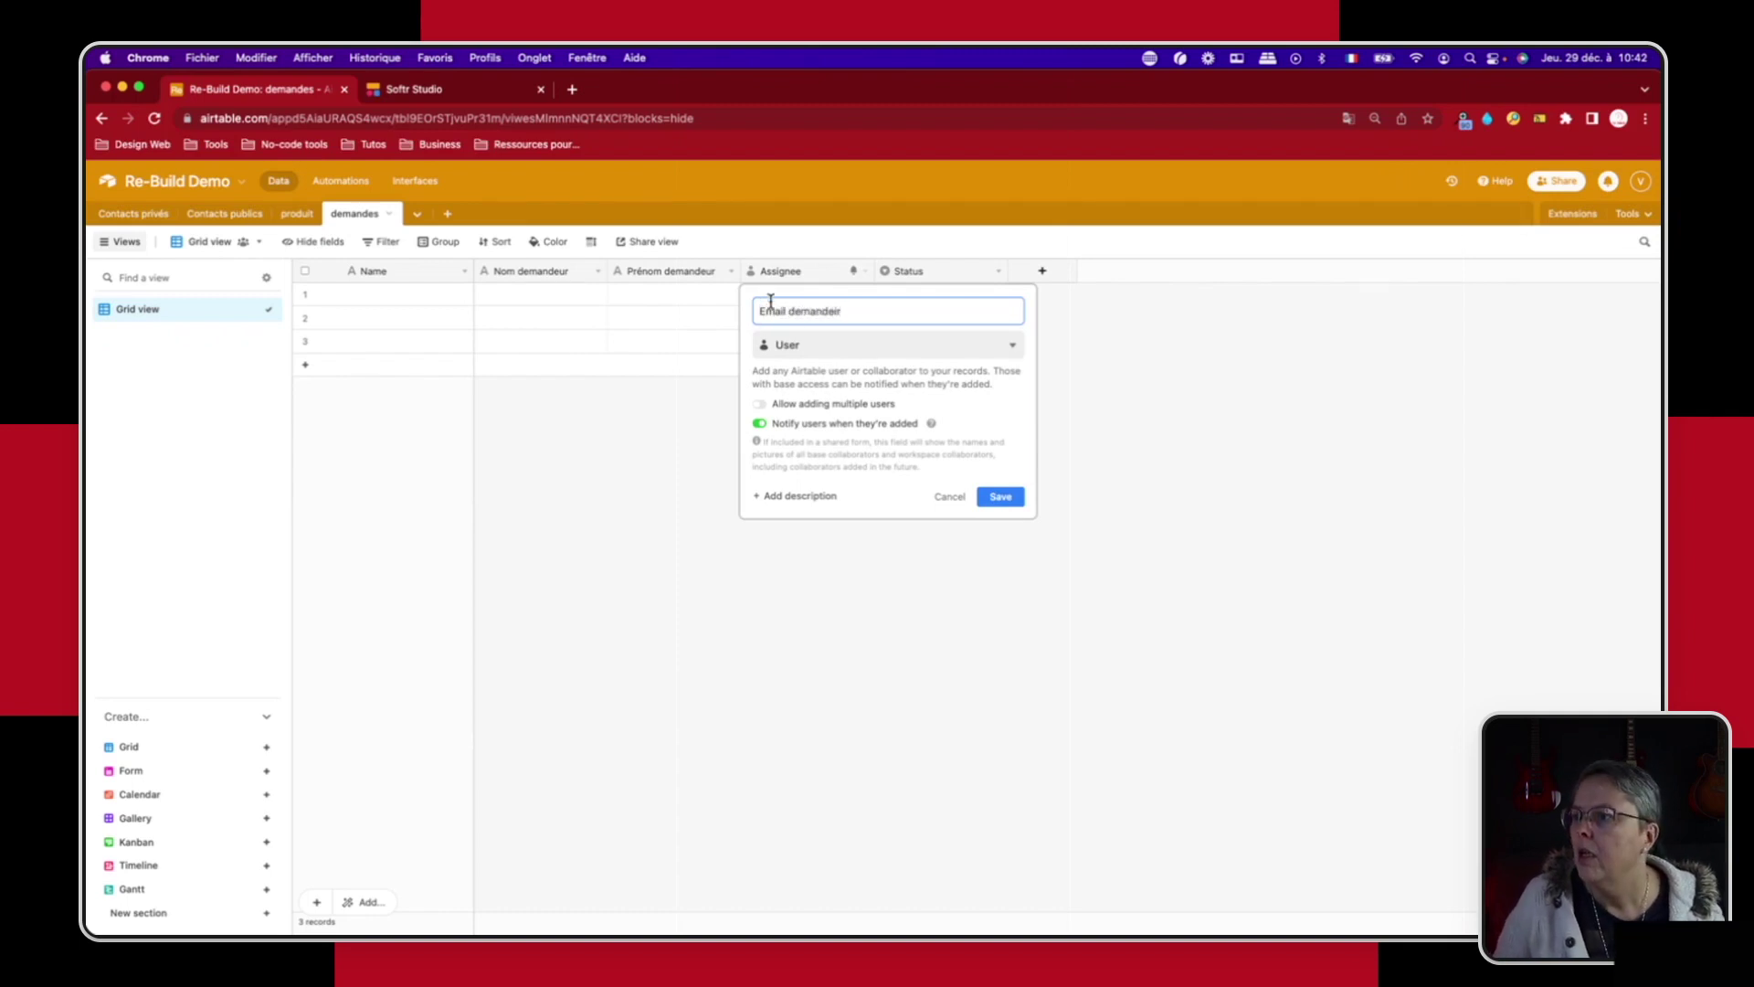
click(822, 347)
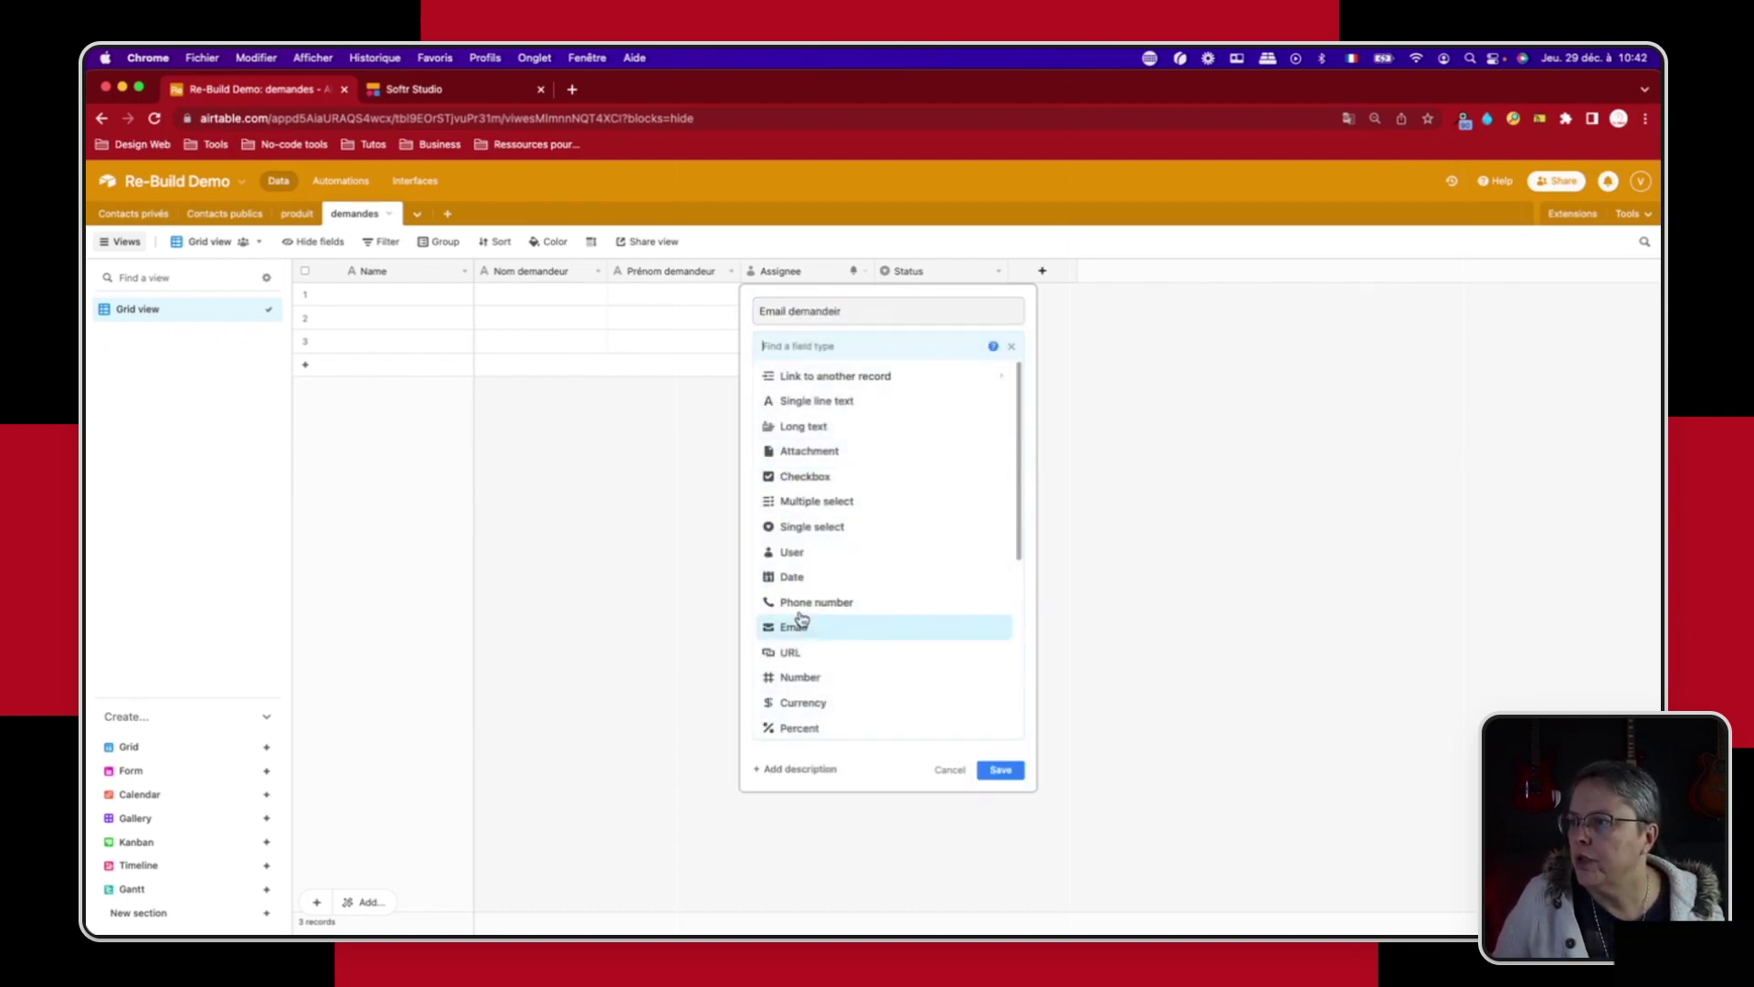
click(800, 627)
click(1001, 411)
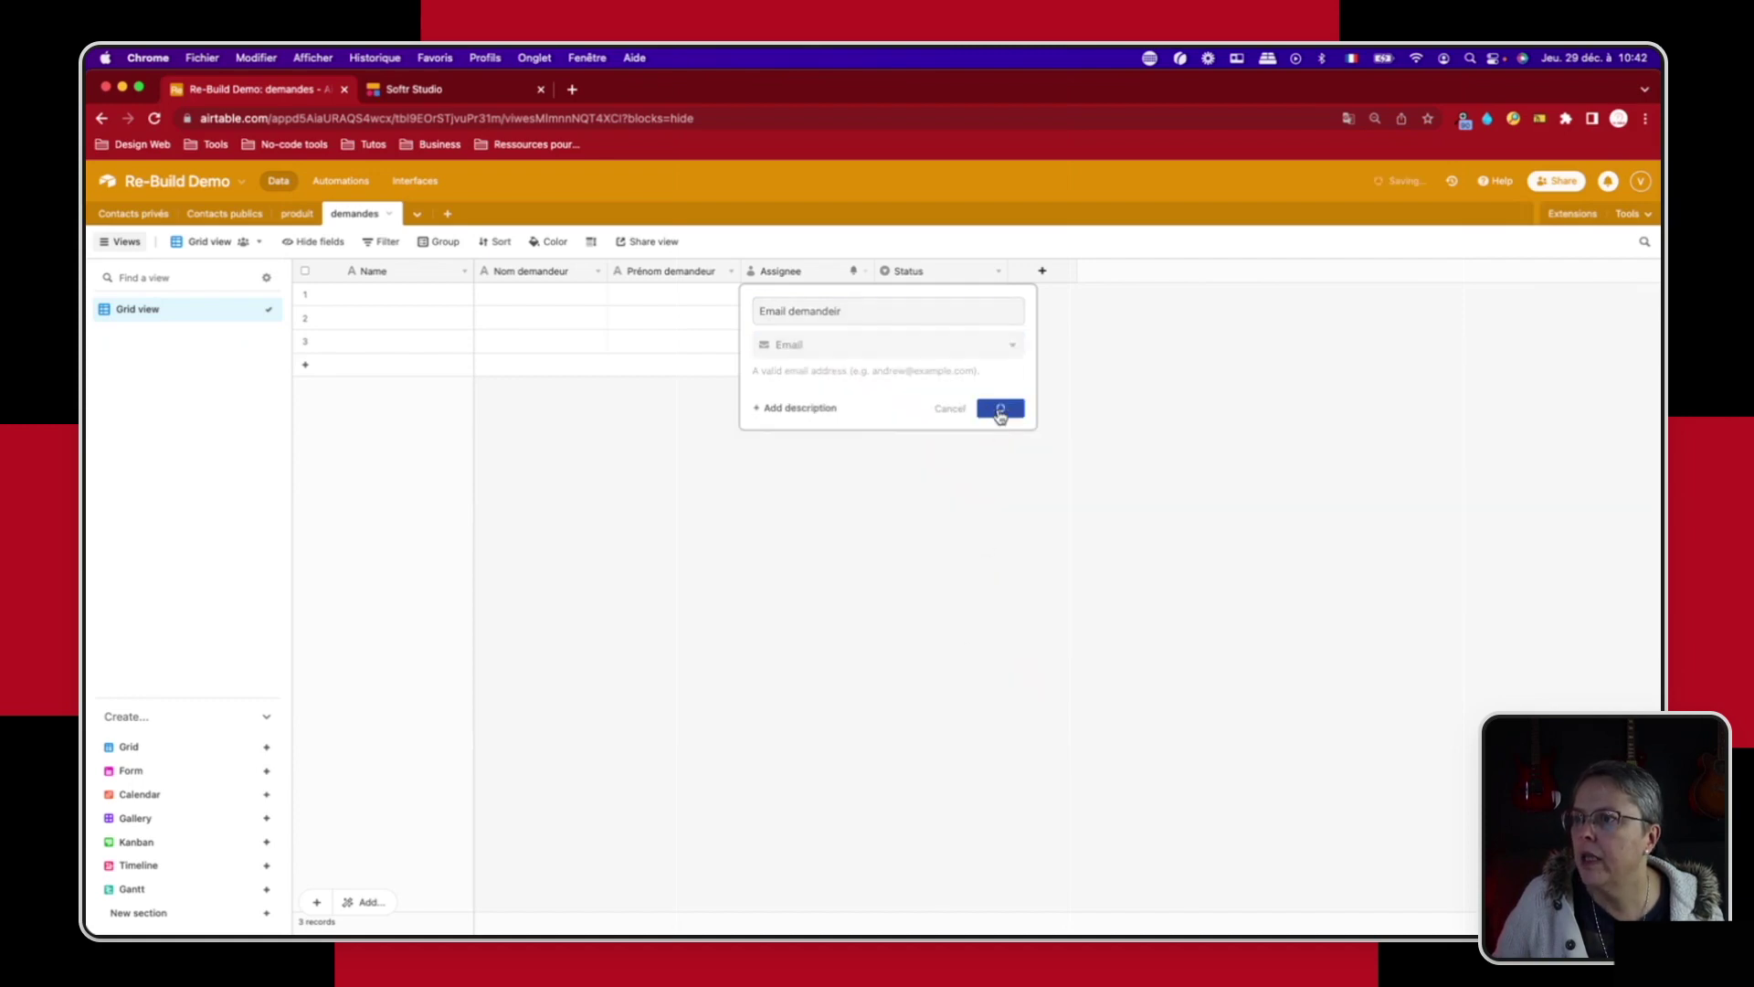
Step: Change the Status field's type to Long text and rename it as "Message"
click(994, 277)
click(932, 303)
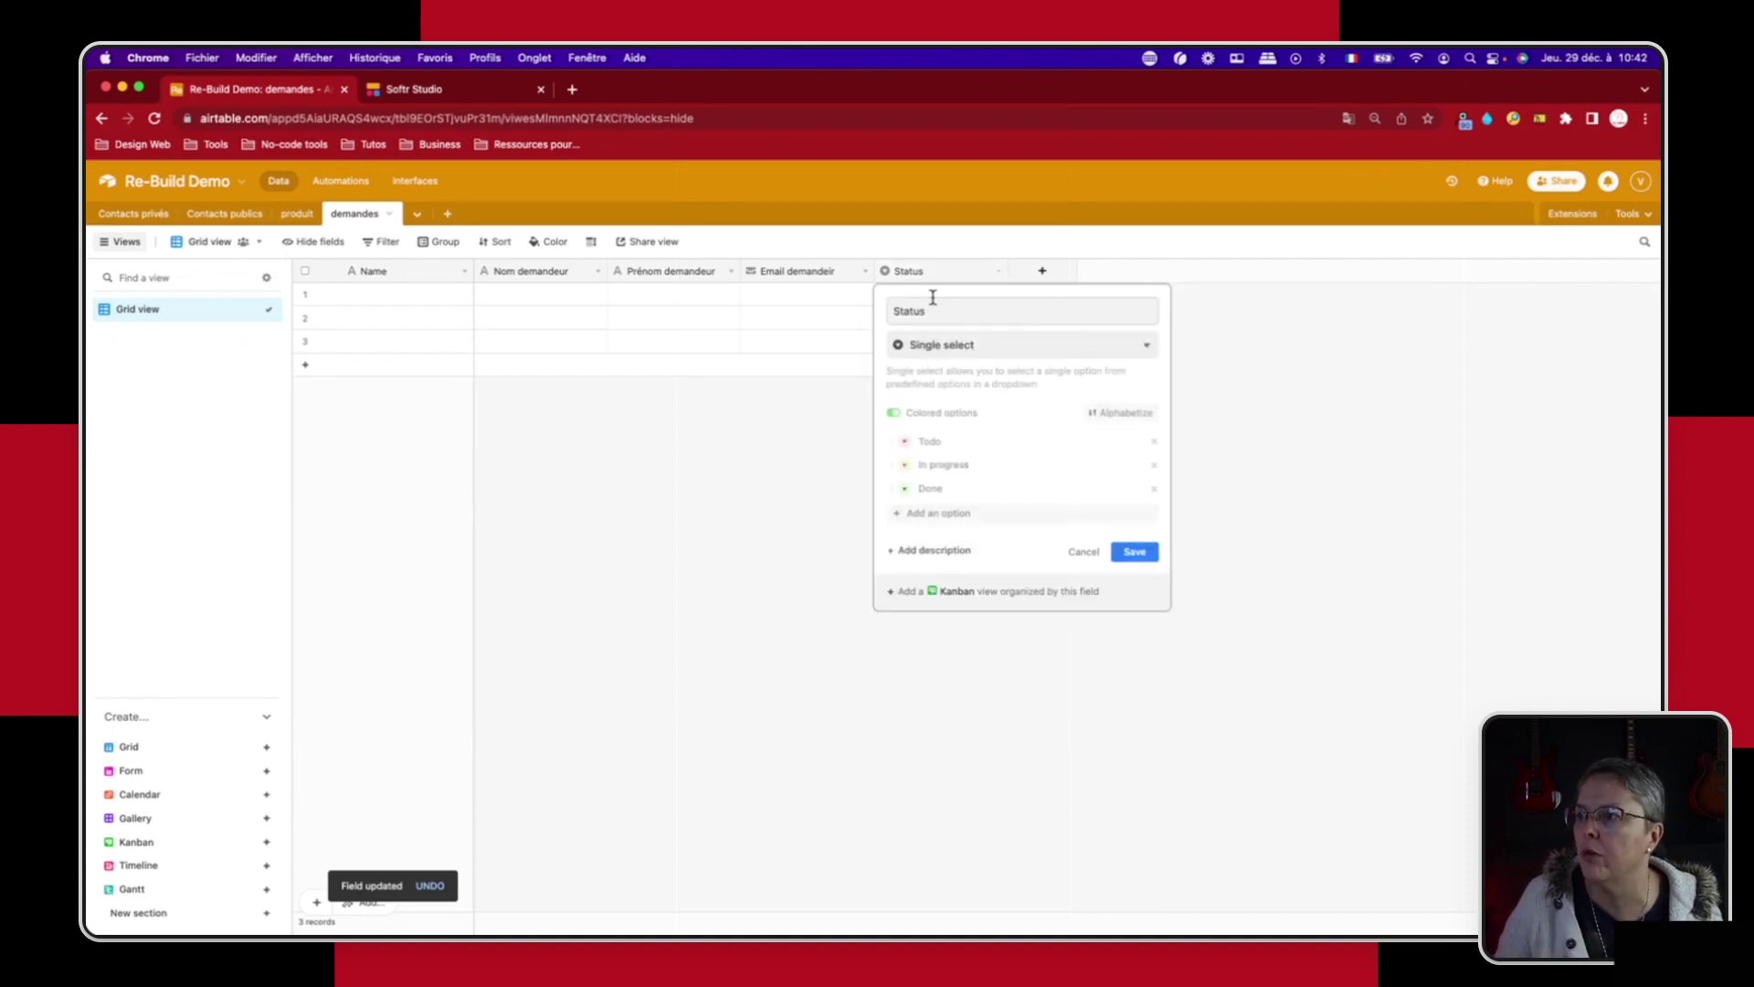
click(951, 344)
click(944, 423)
double_click(920, 310)
text(Message)
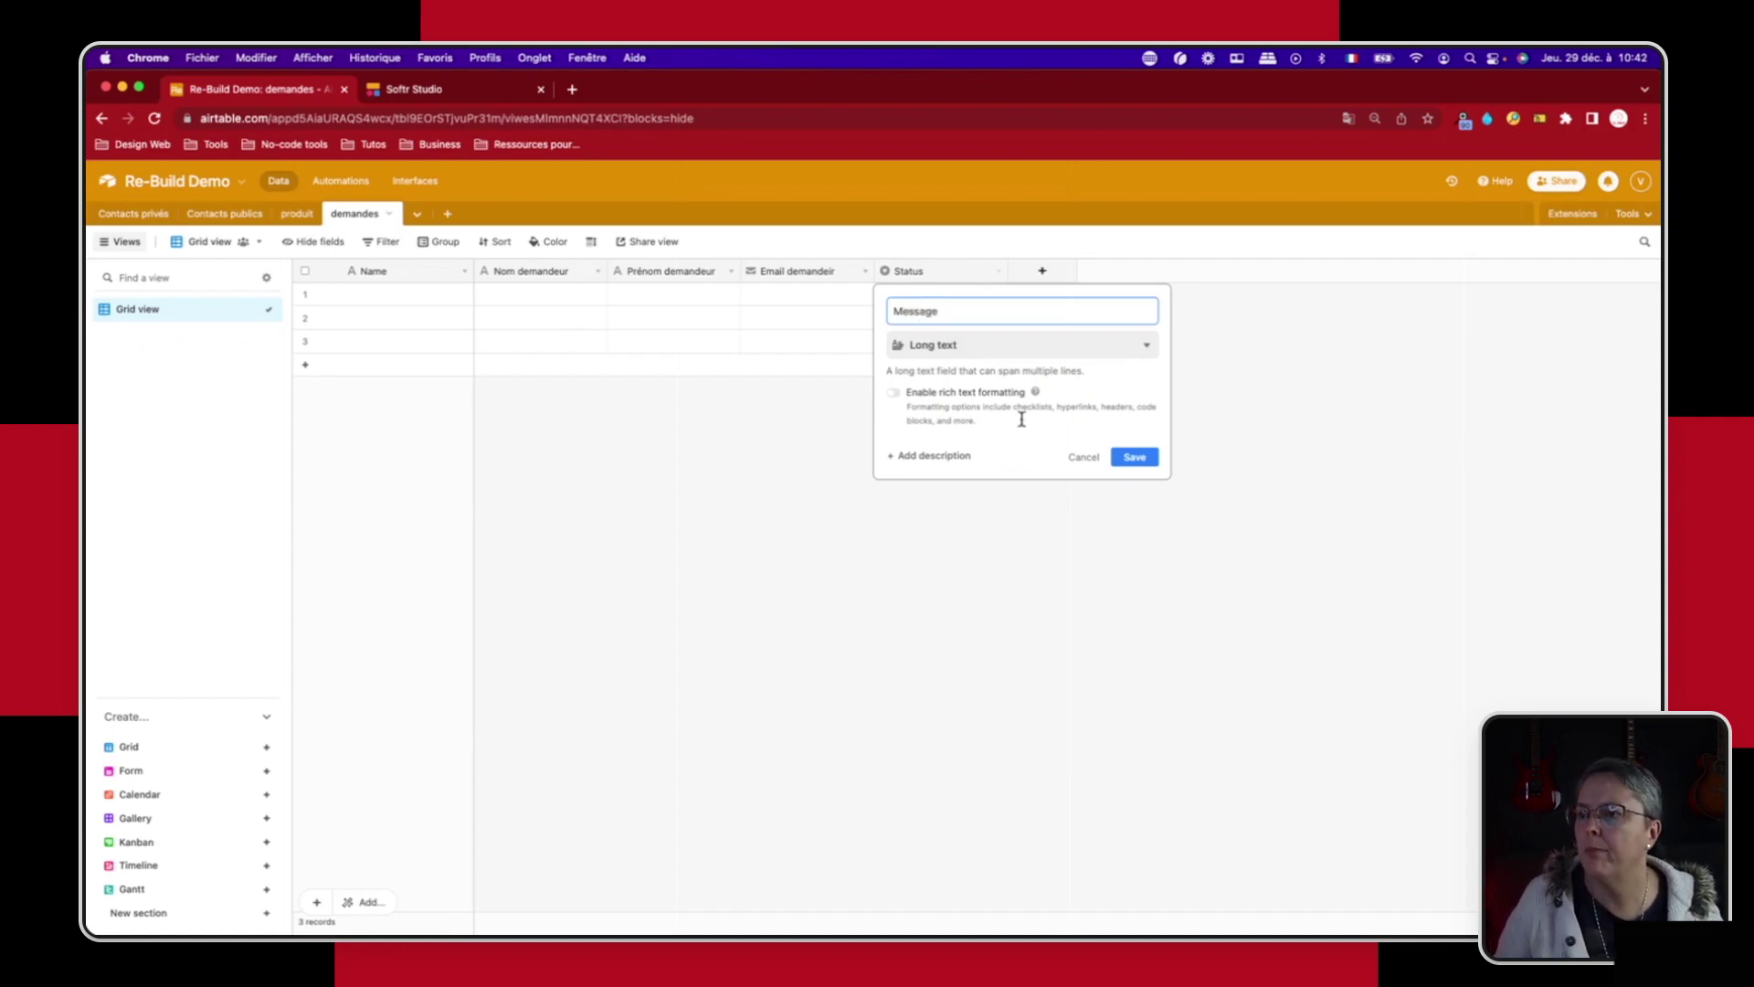
click(1129, 461)
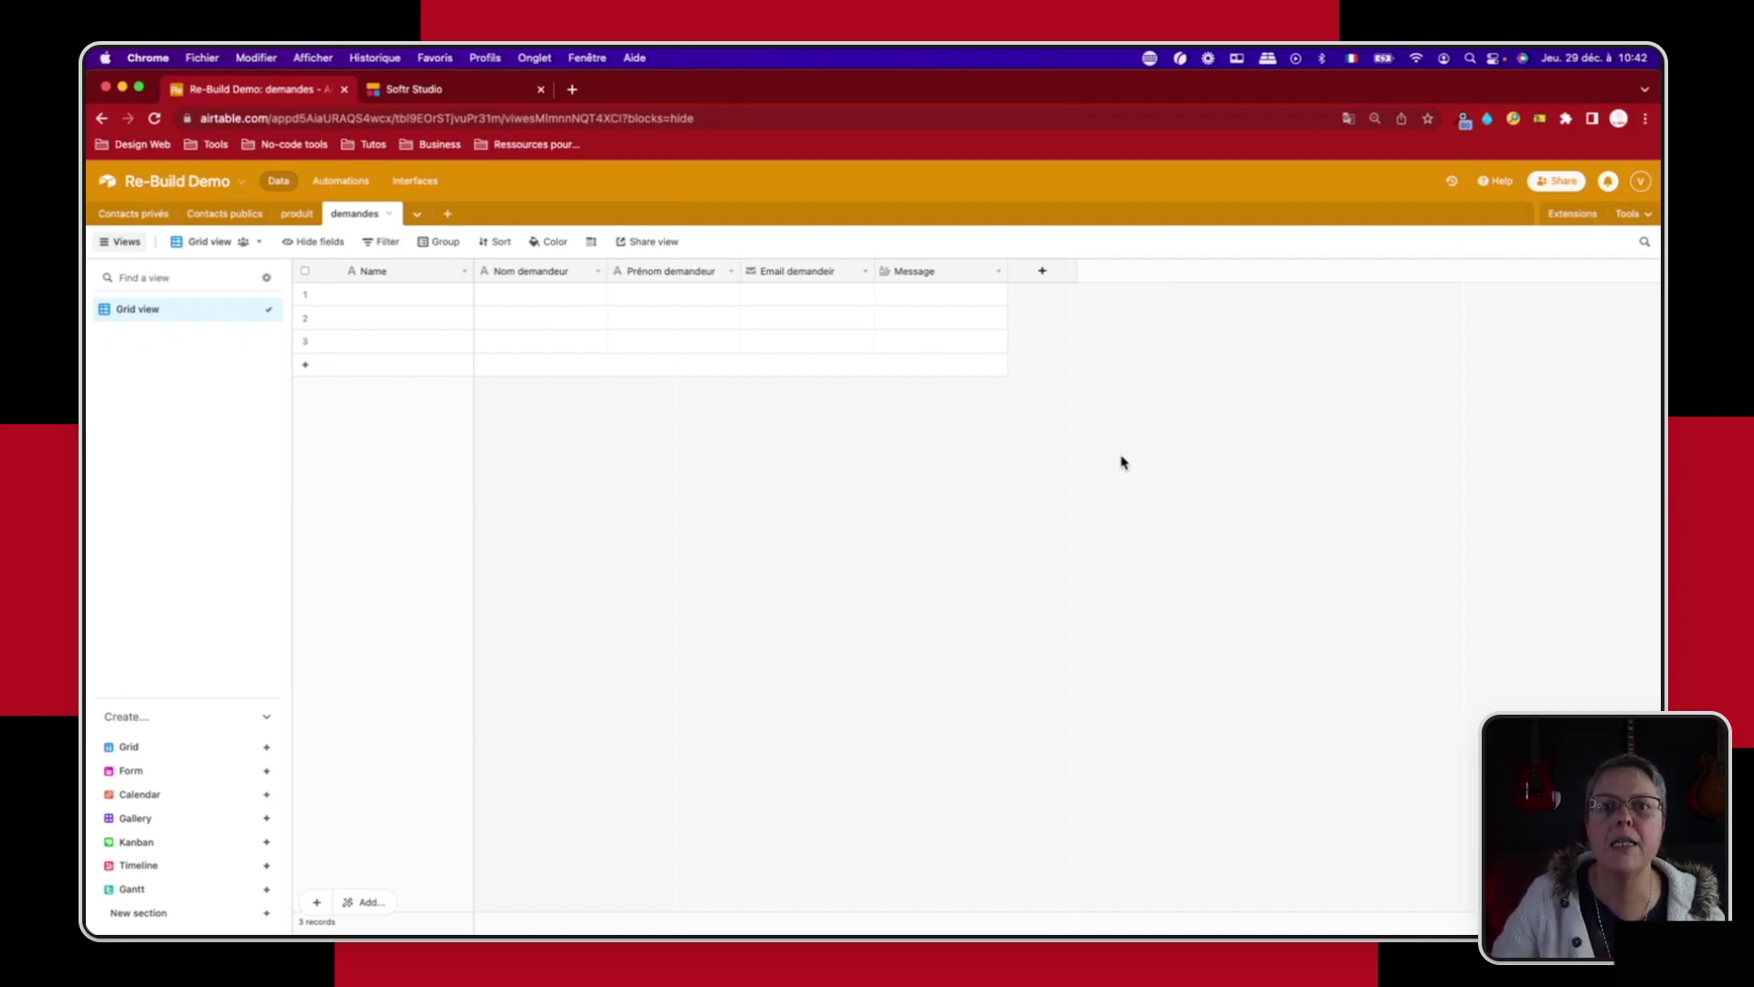
Step: Add a "lien contact privé" field linked to the Contacts privés table, with linking to multiple records disabled
click(1044, 272)
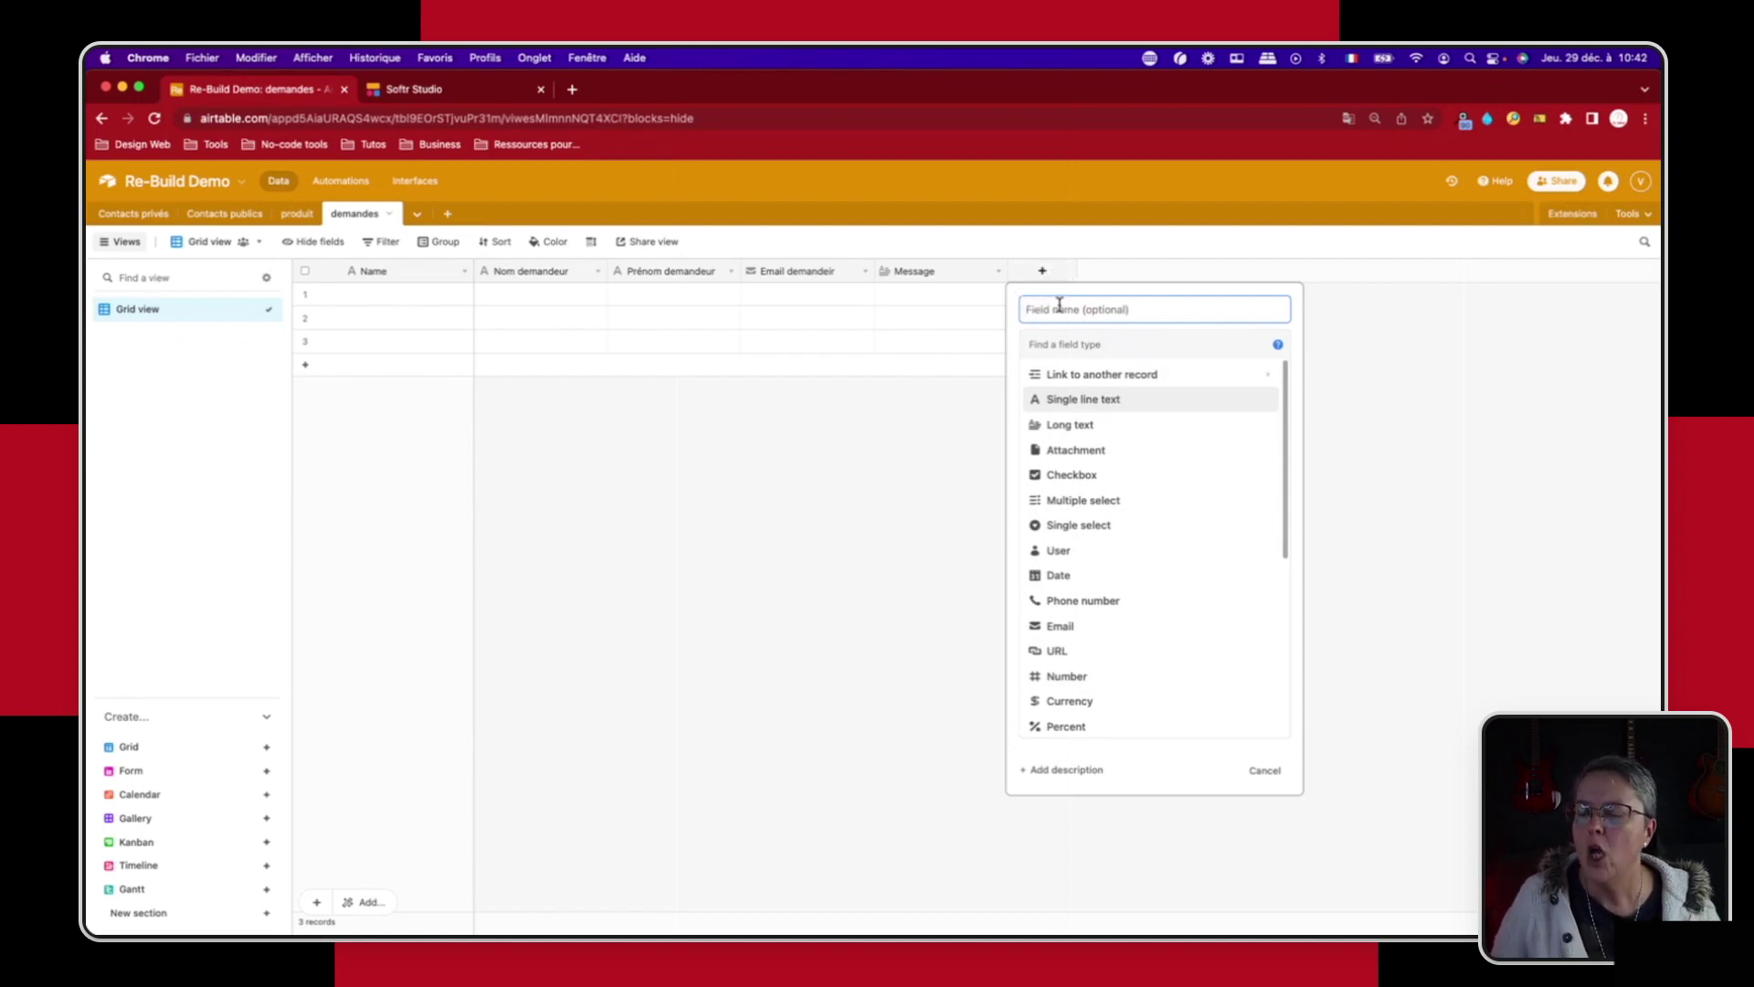
text(lien)
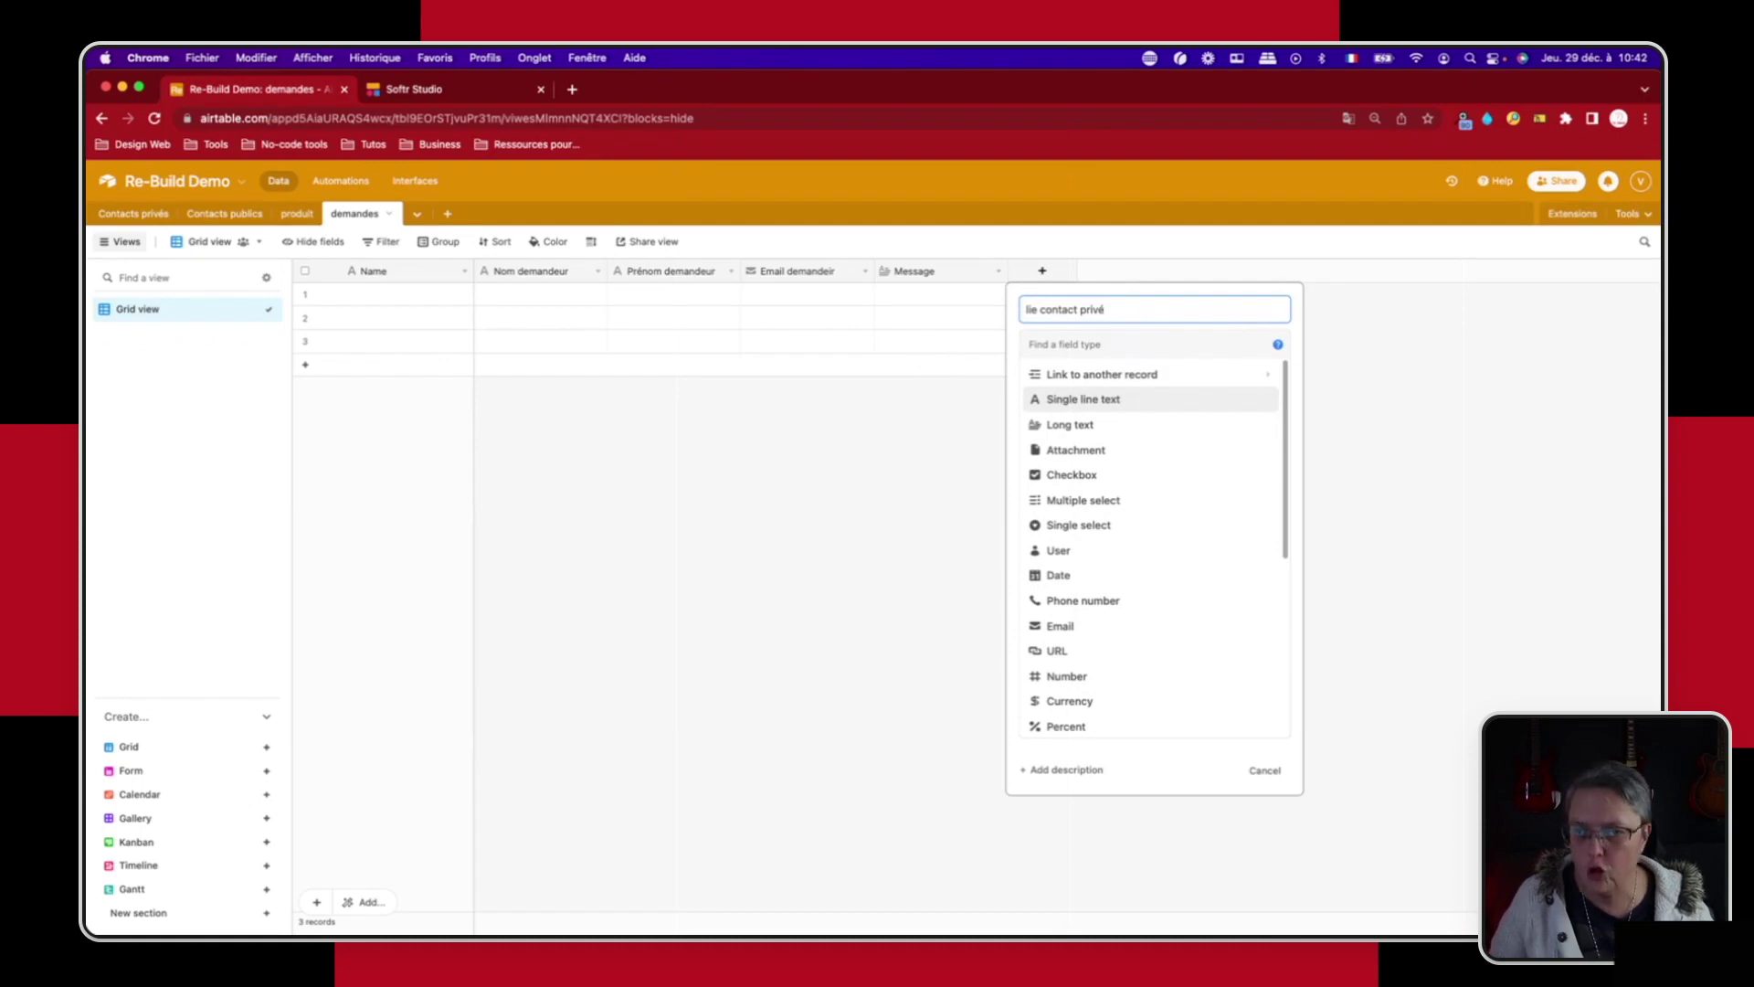
text( contact privé)
click(1043, 310)
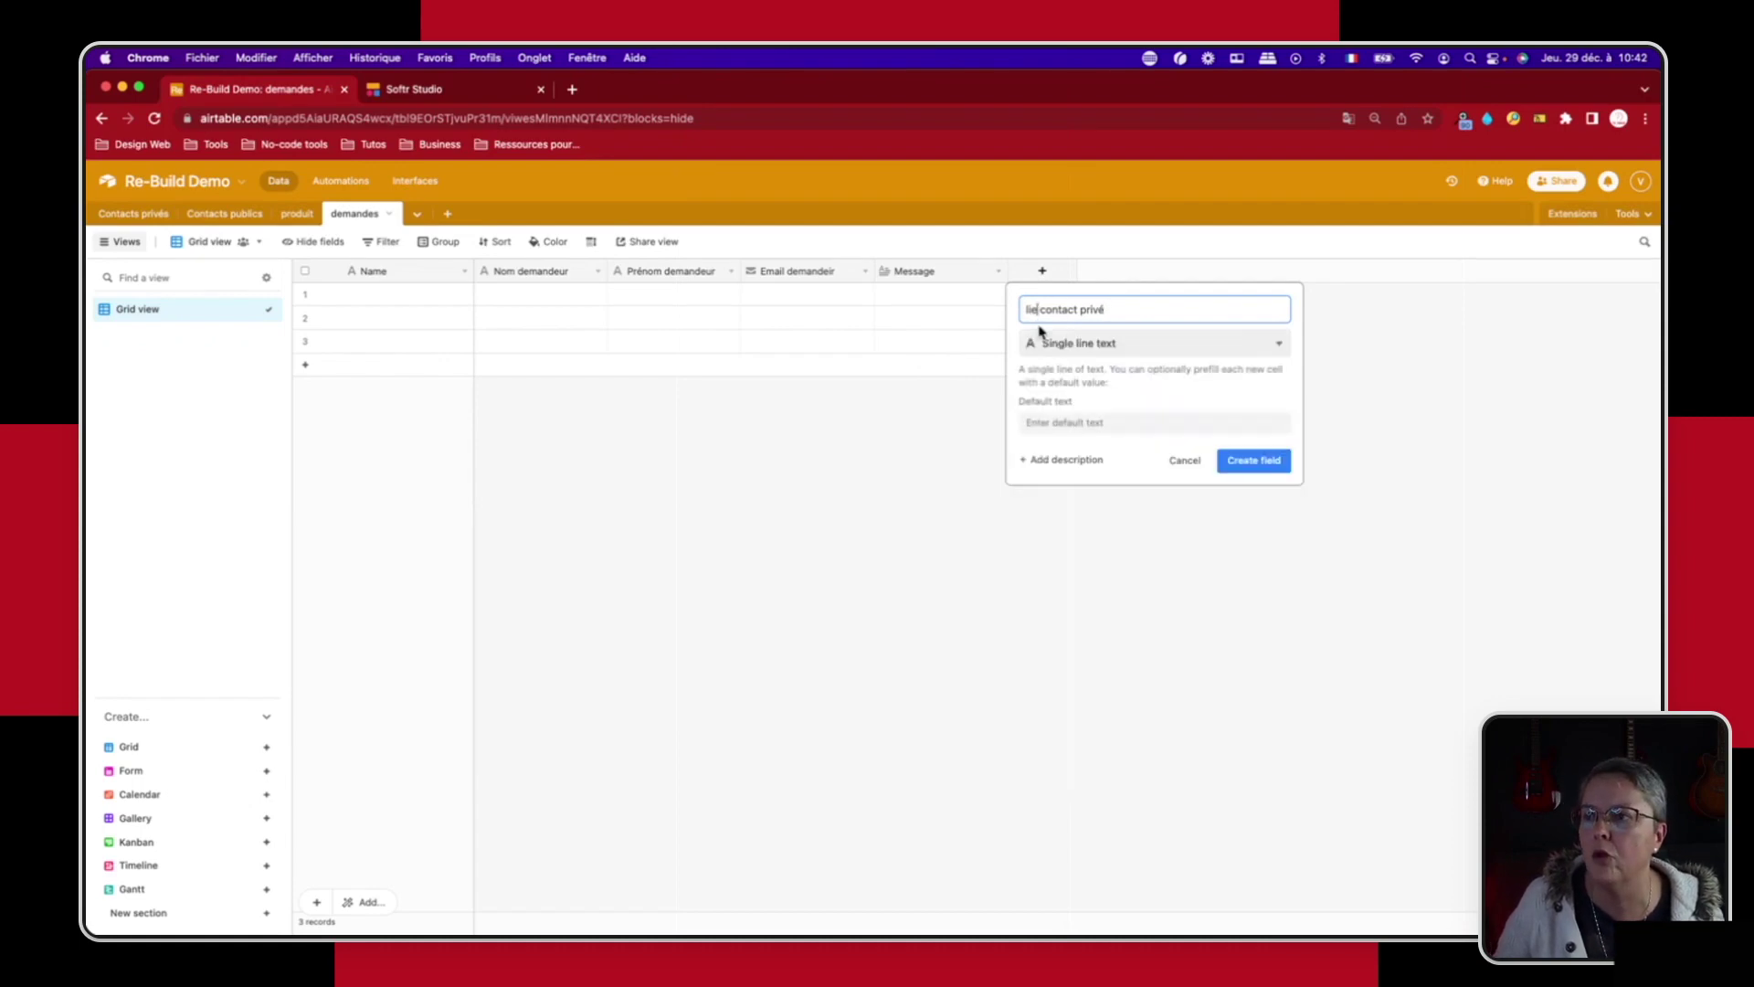
text(n)
click(1066, 345)
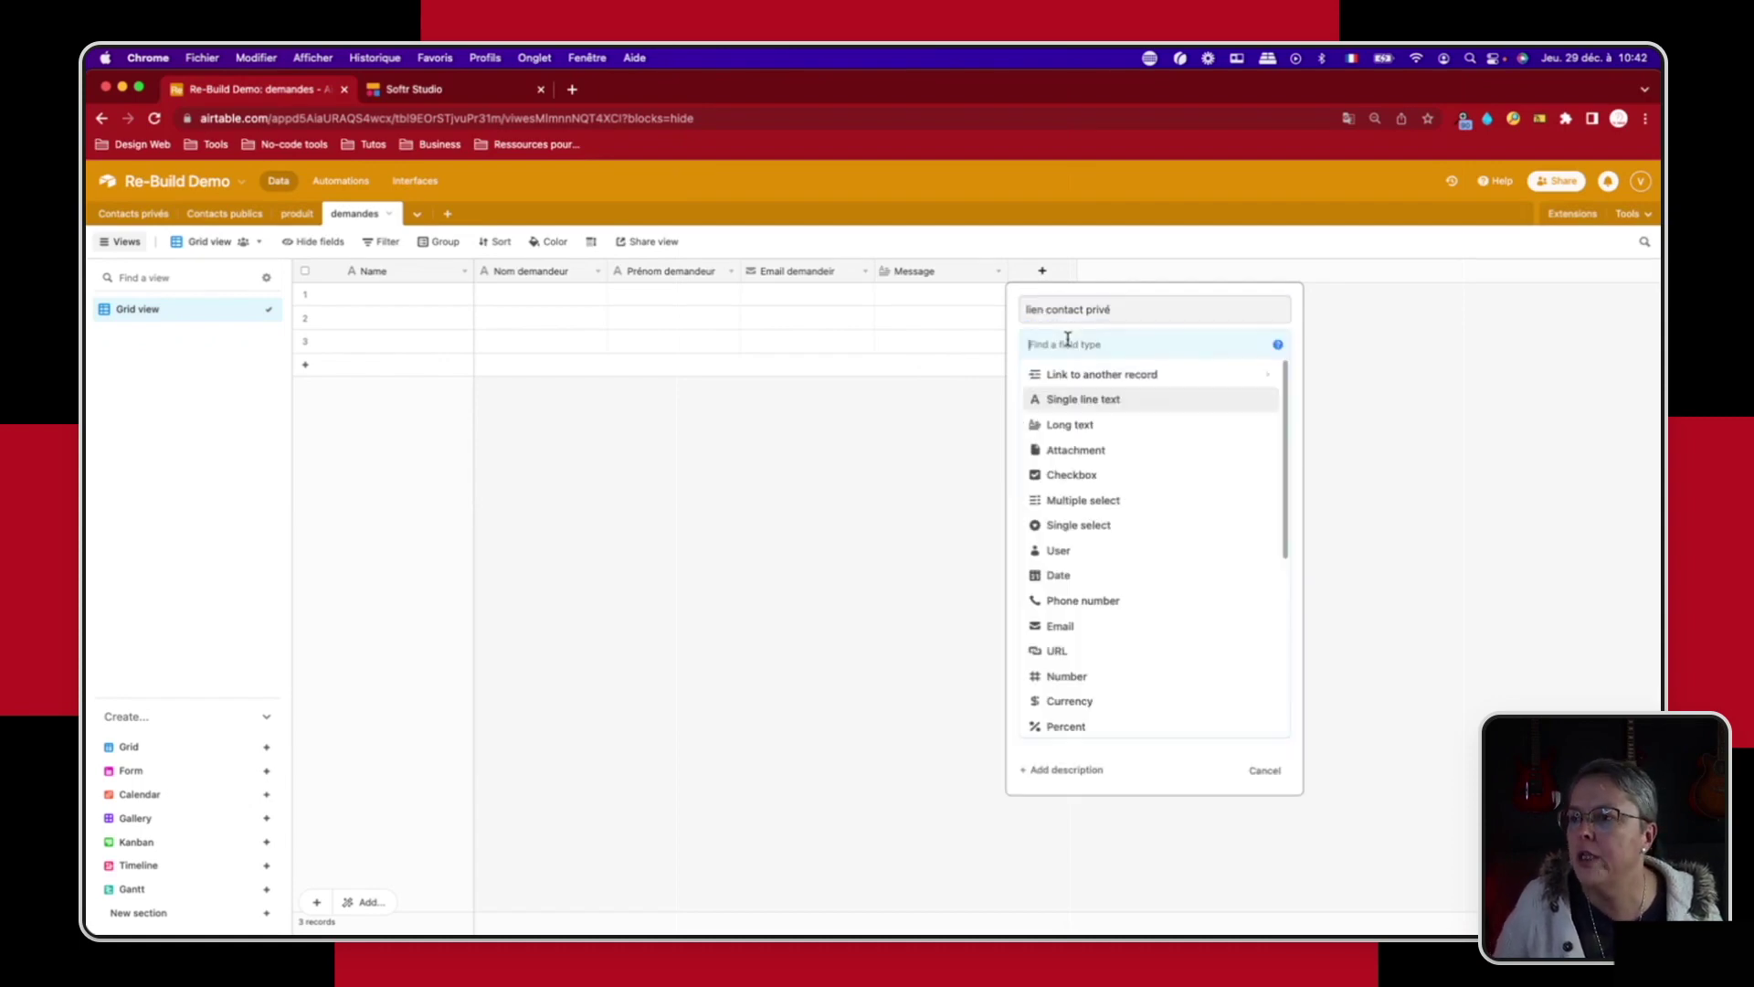
click(1082, 377)
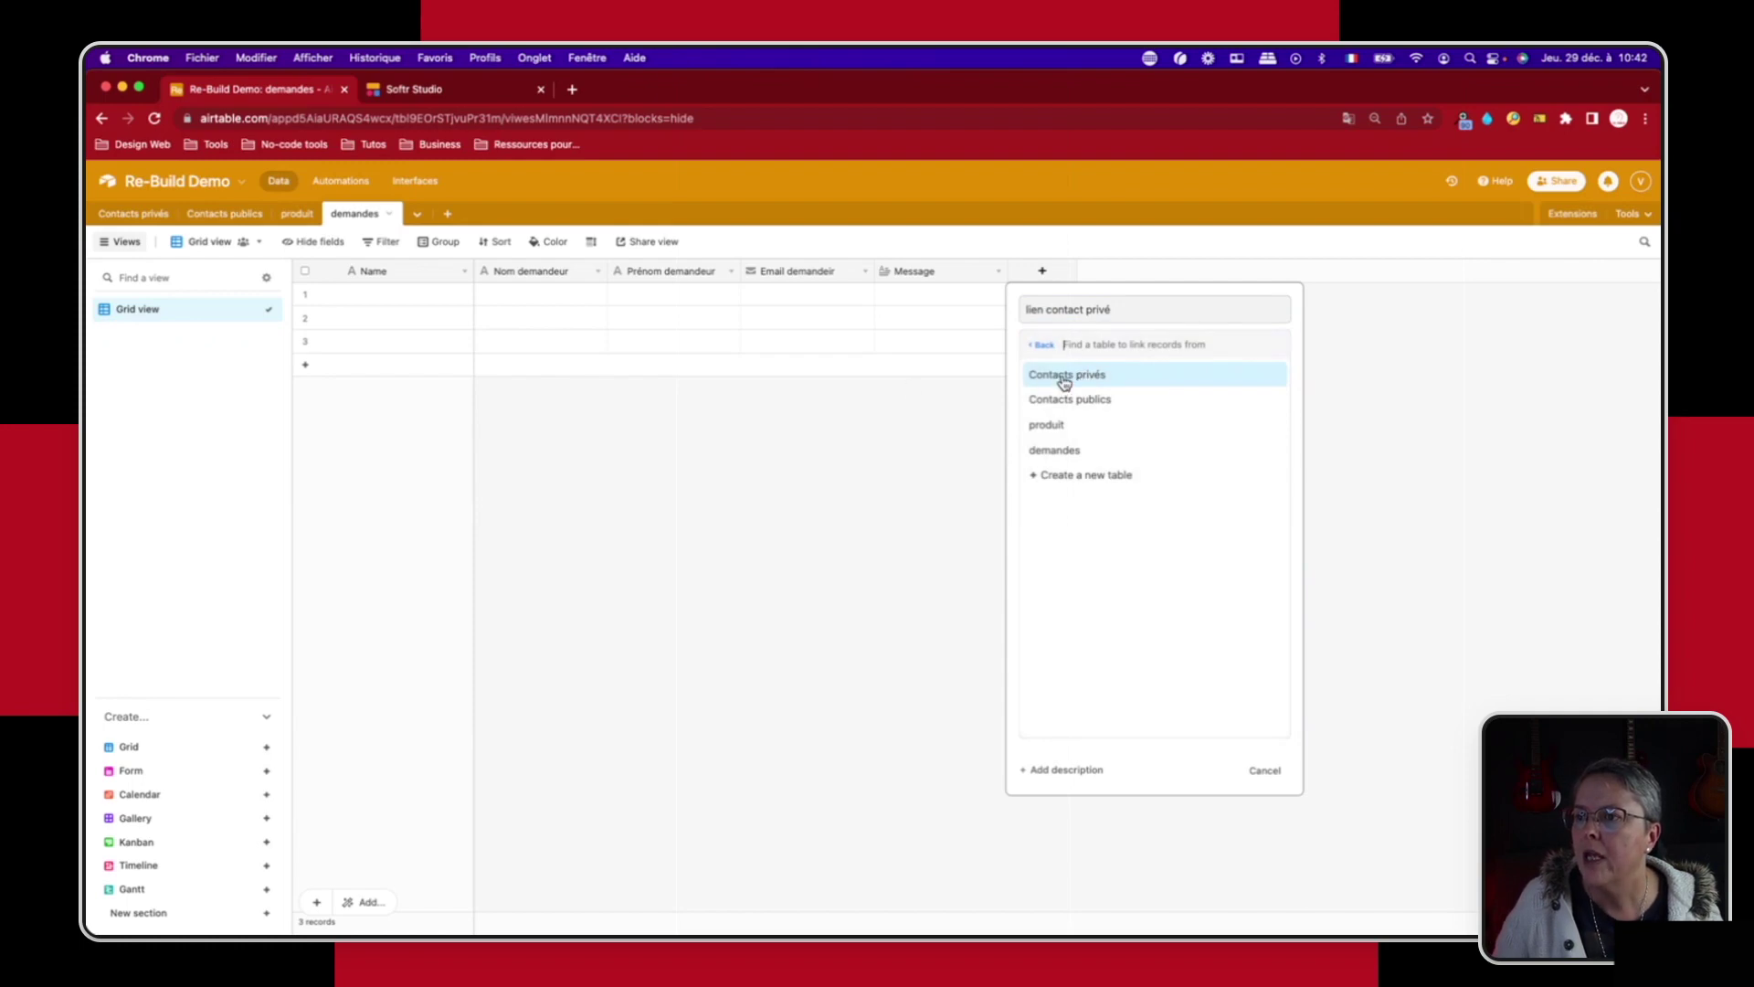
click(1065, 377)
click(1026, 396)
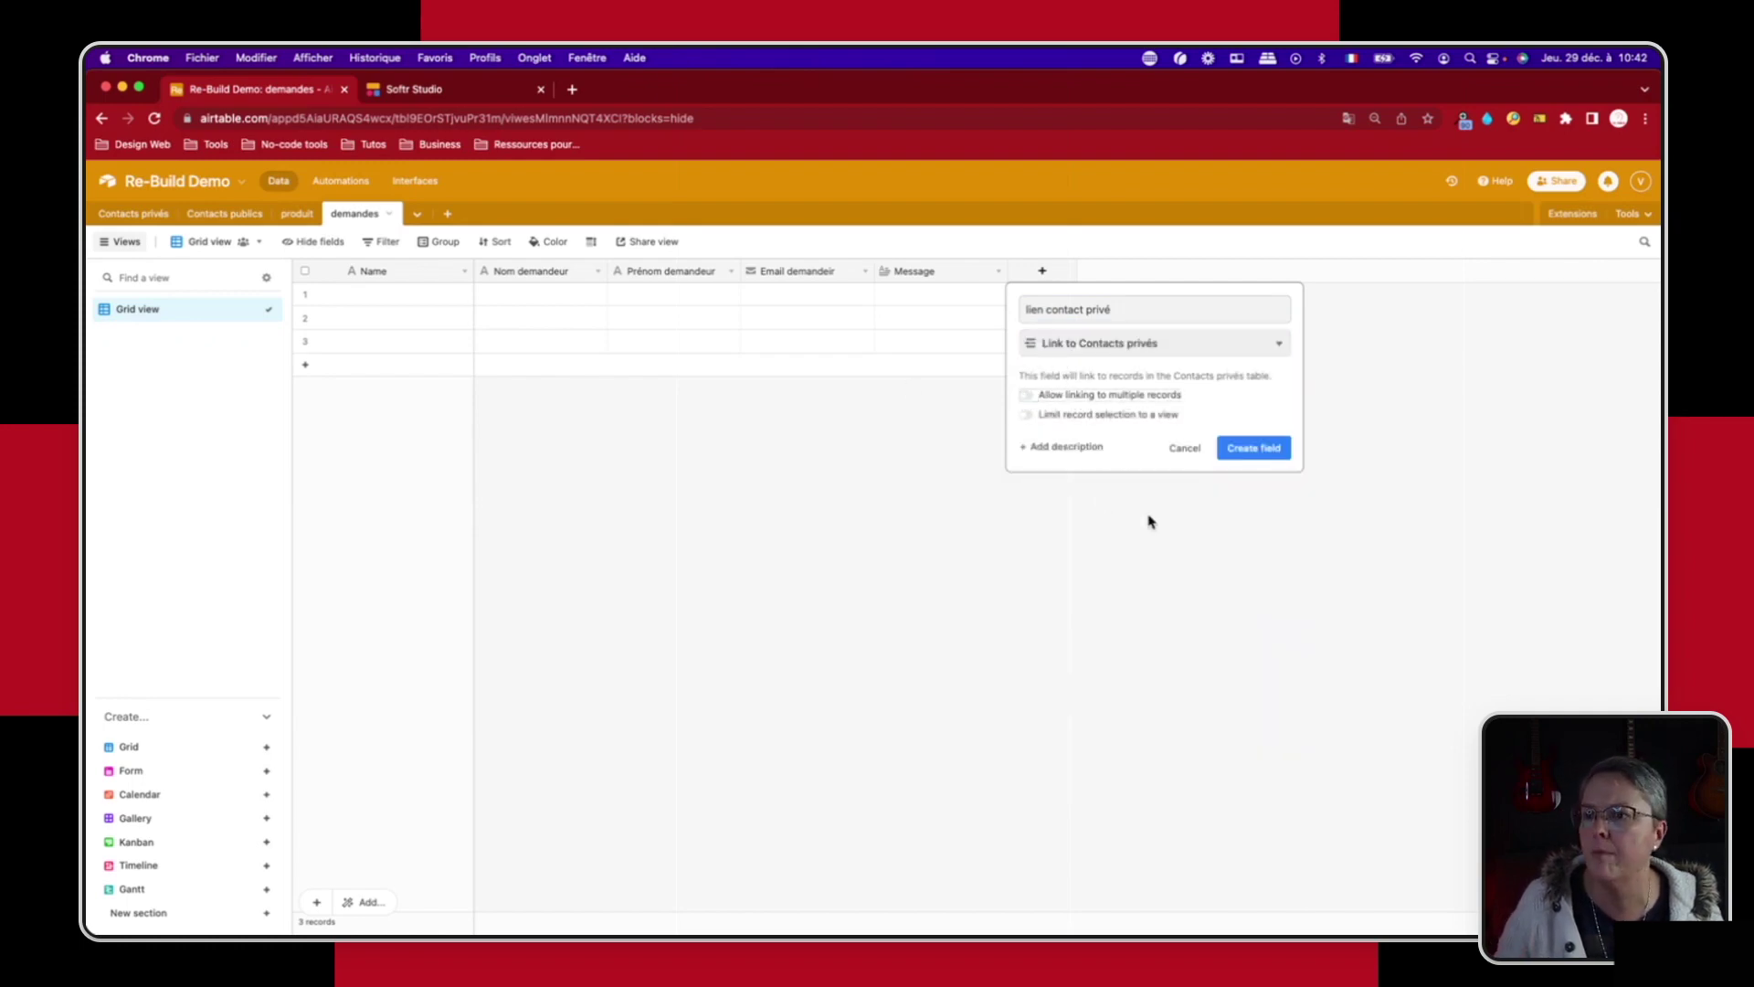
click(1255, 449)
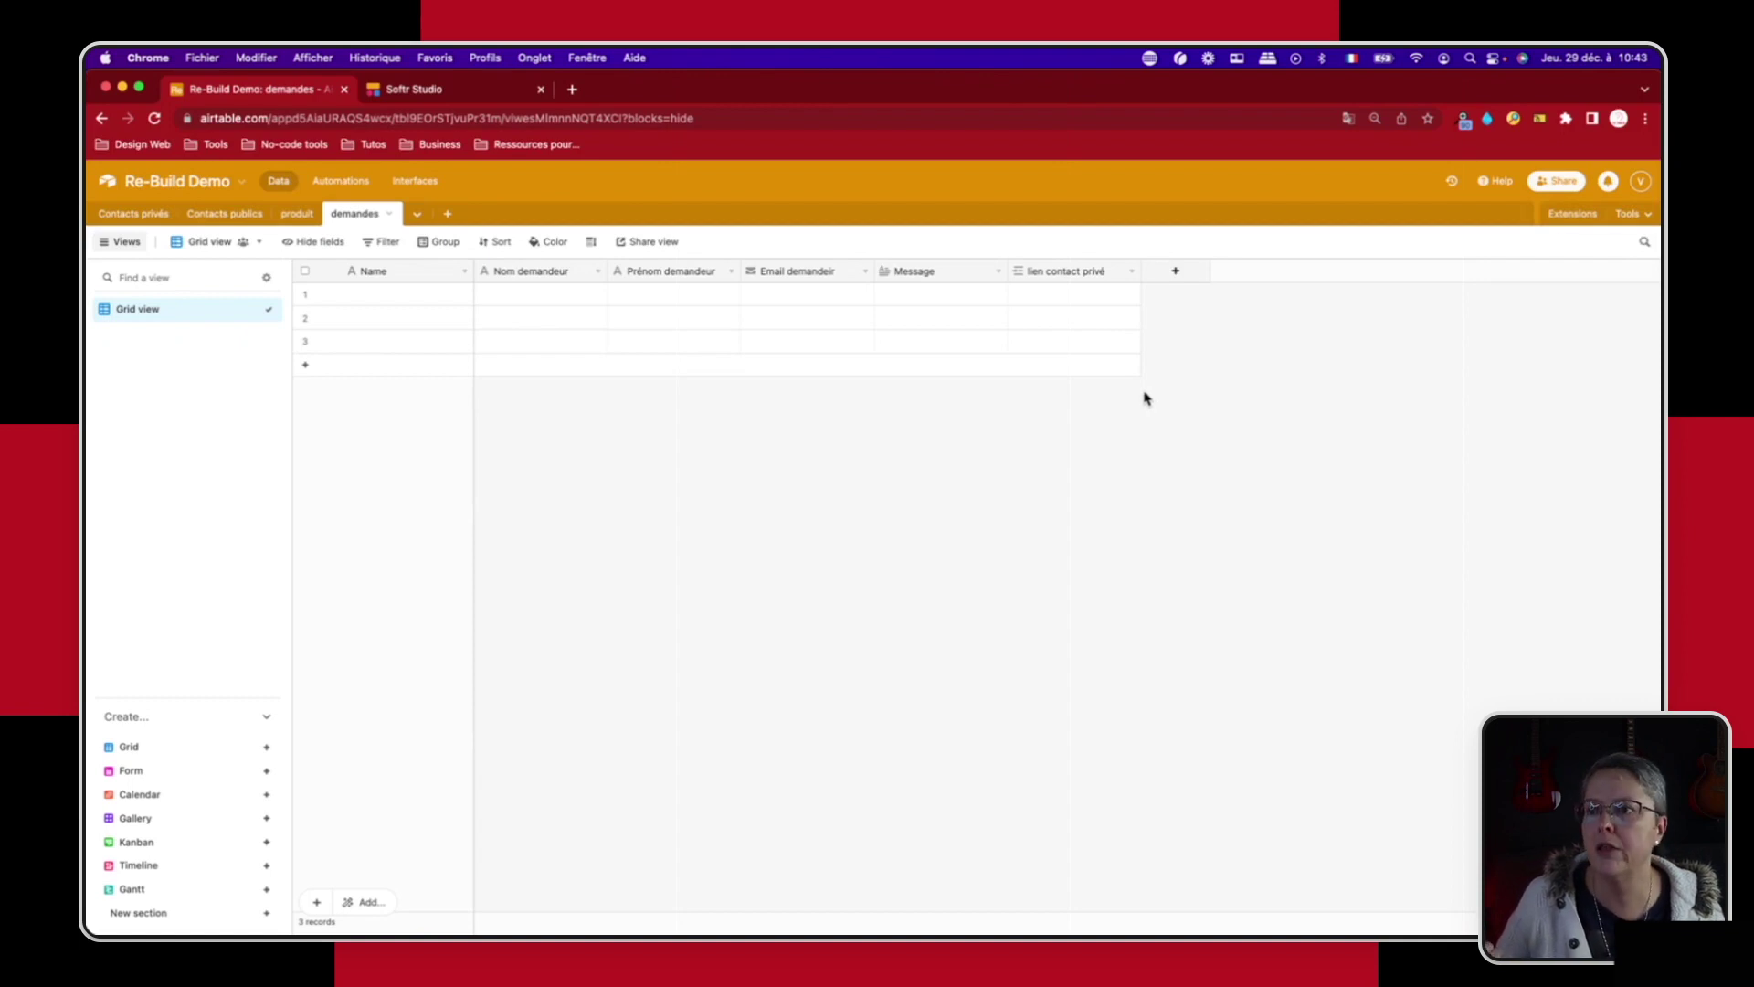
Step: Add a Lookup field named "Email contact privé" that retrieves the email field through lien contact privé
click(1177, 272)
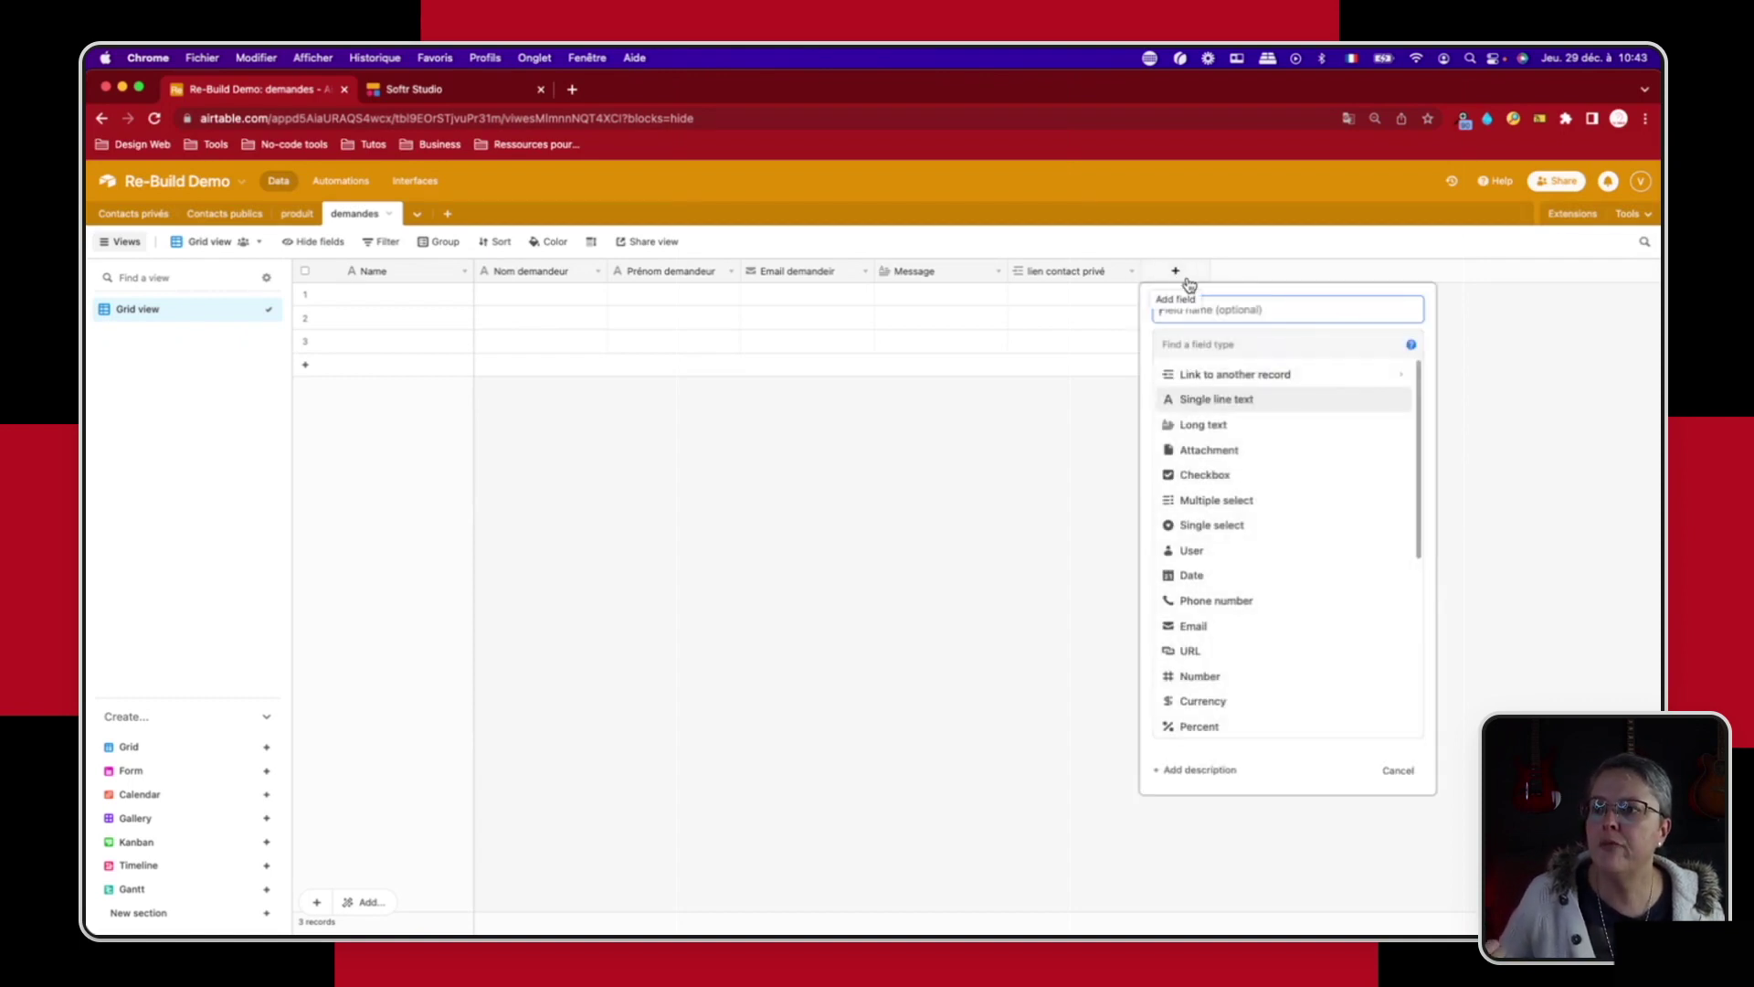
text(Email contact privé)
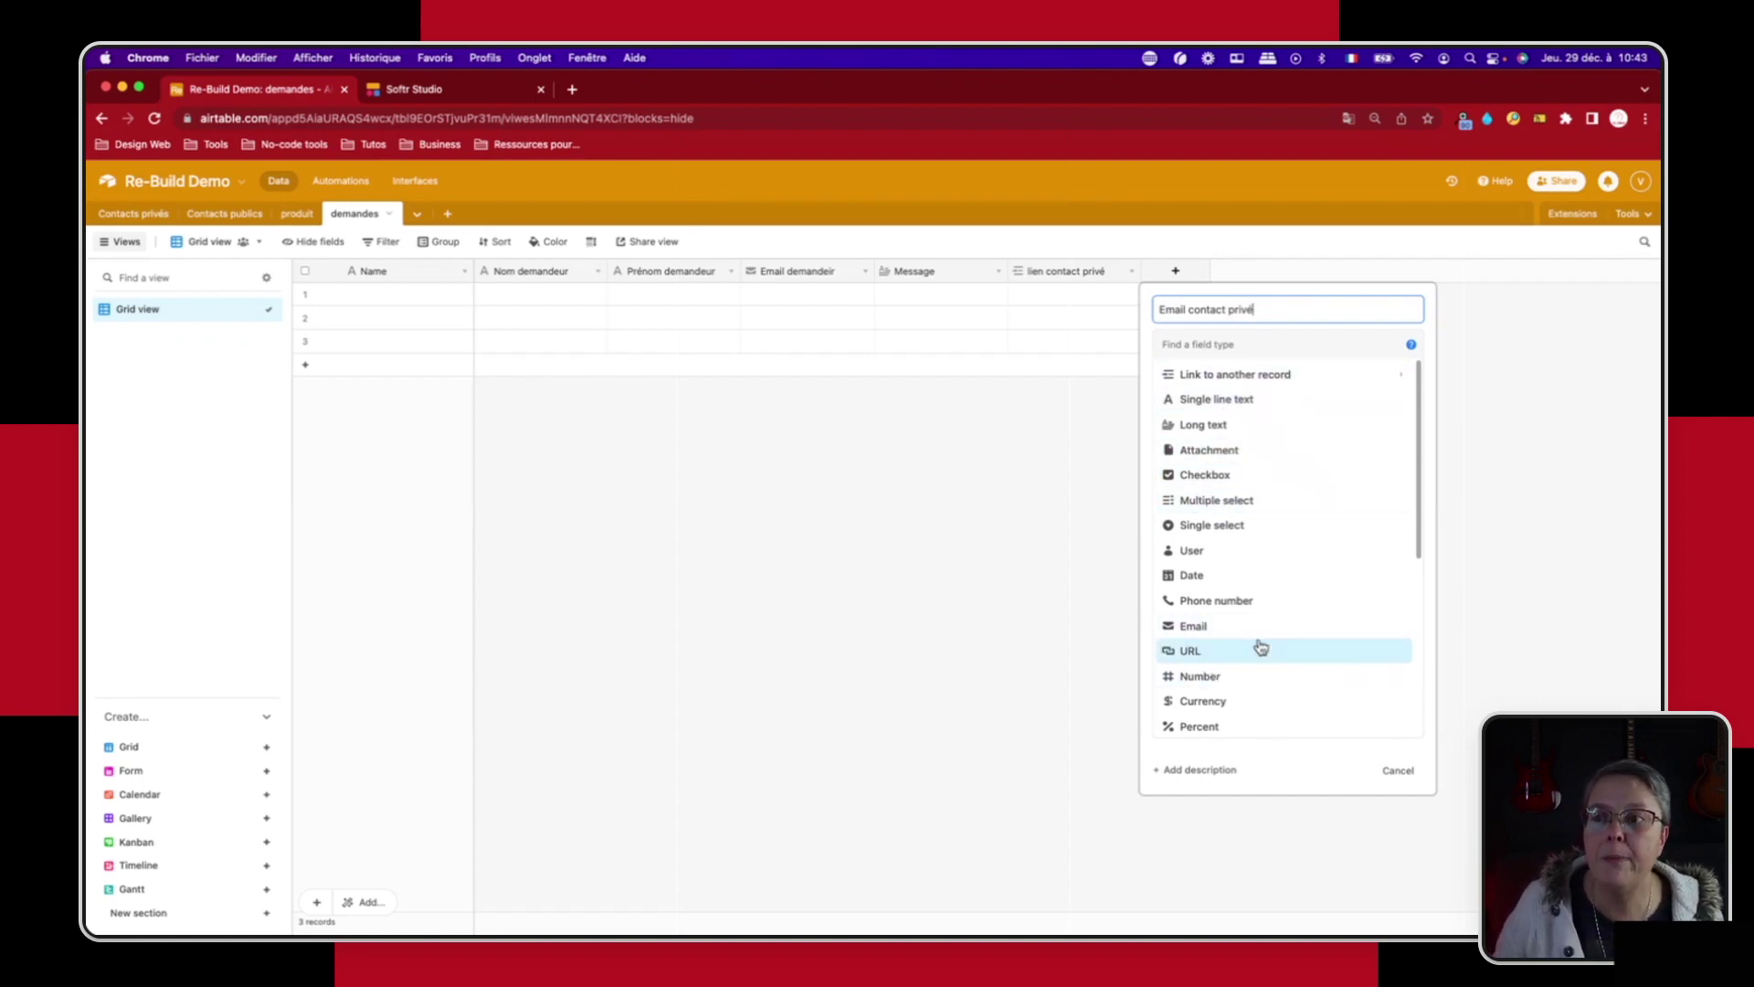
scroll(1258, 649, down, 5)
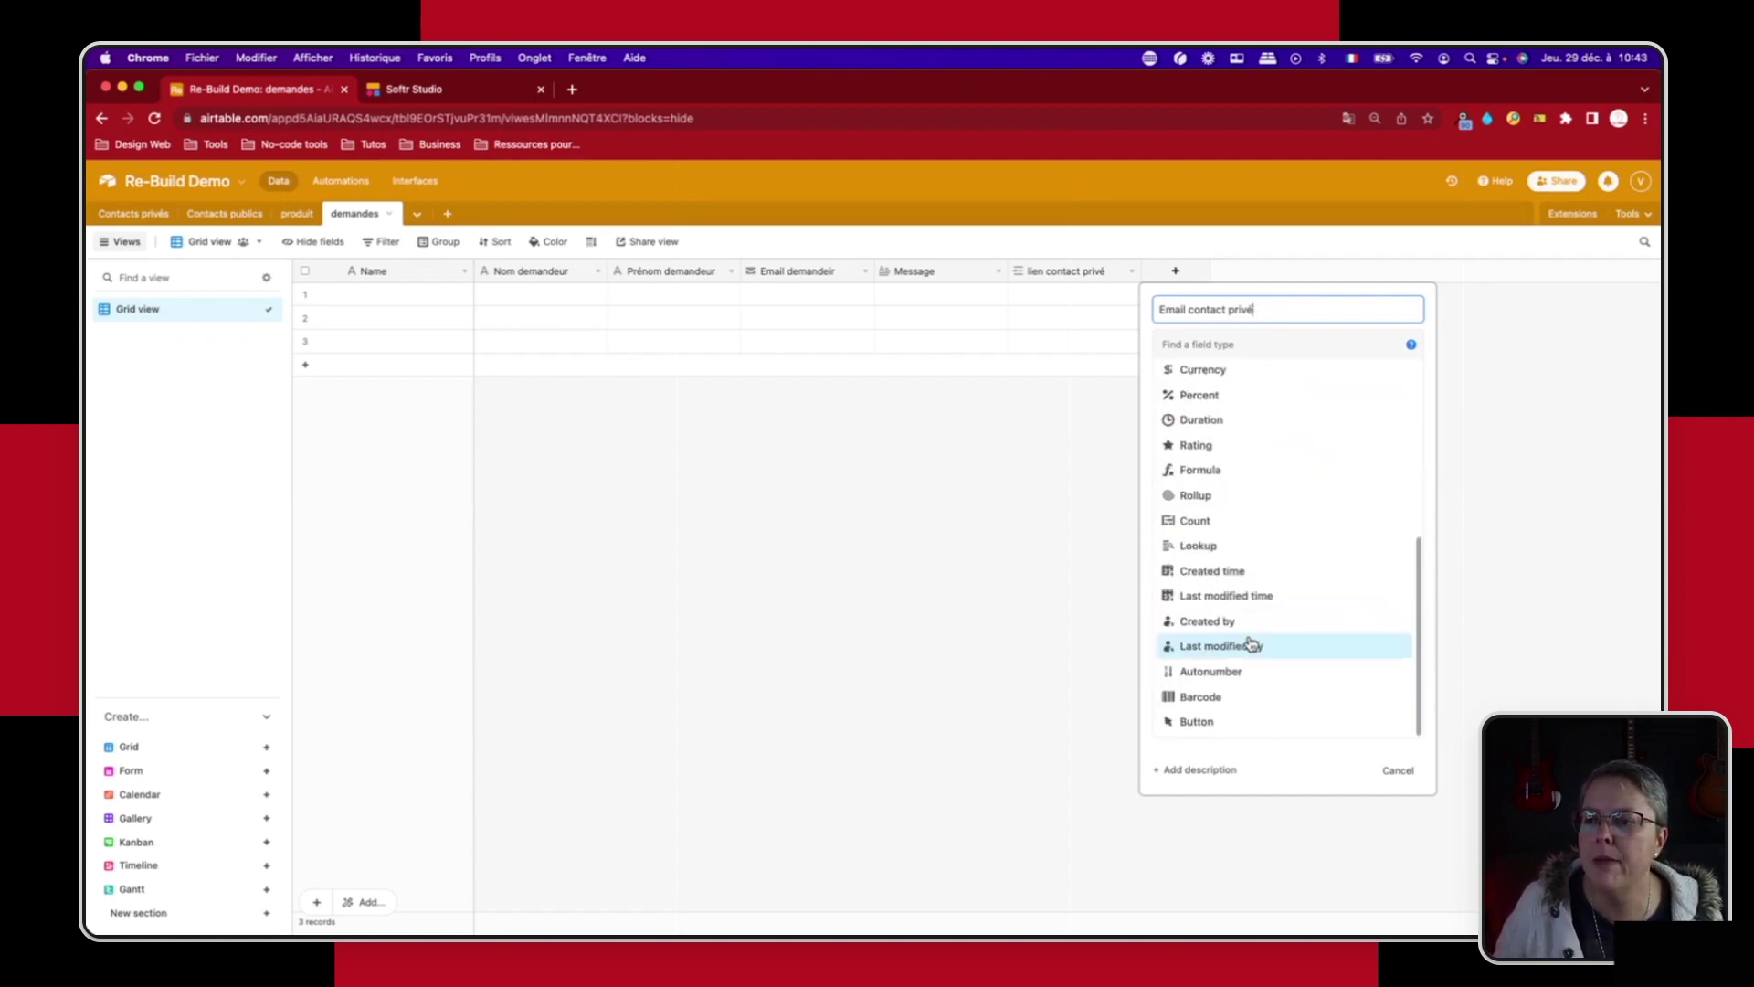
click(1195, 546)
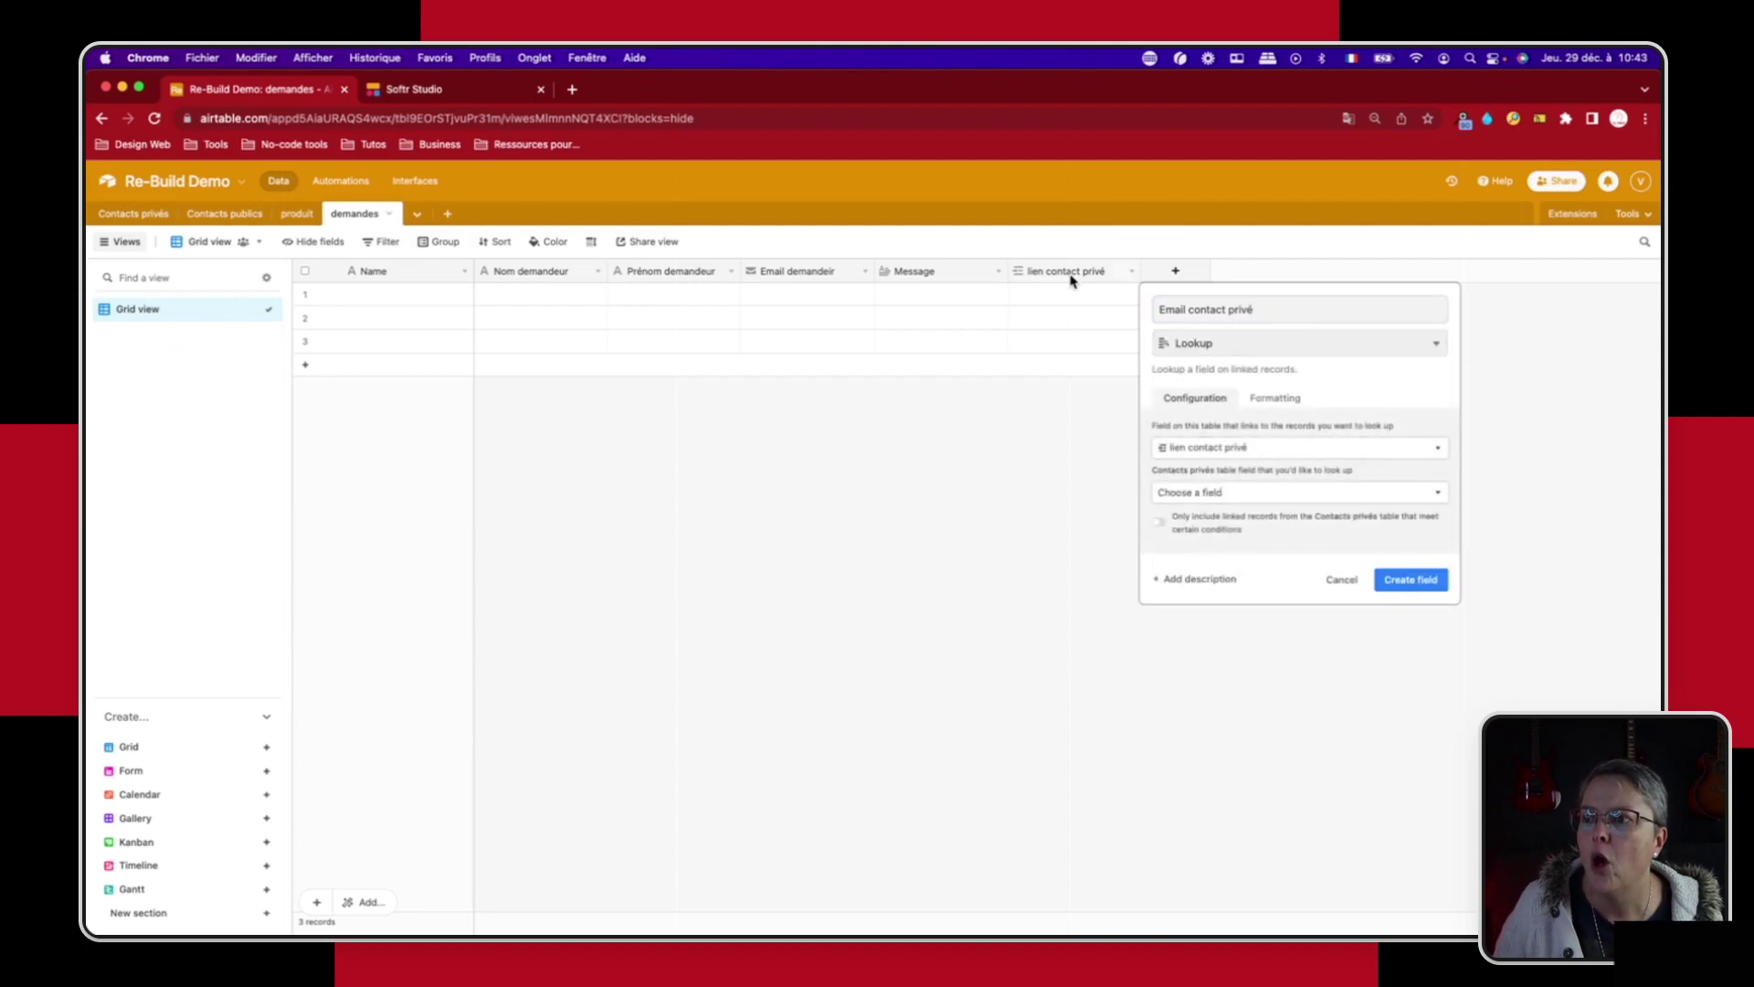
click(1185, 504)
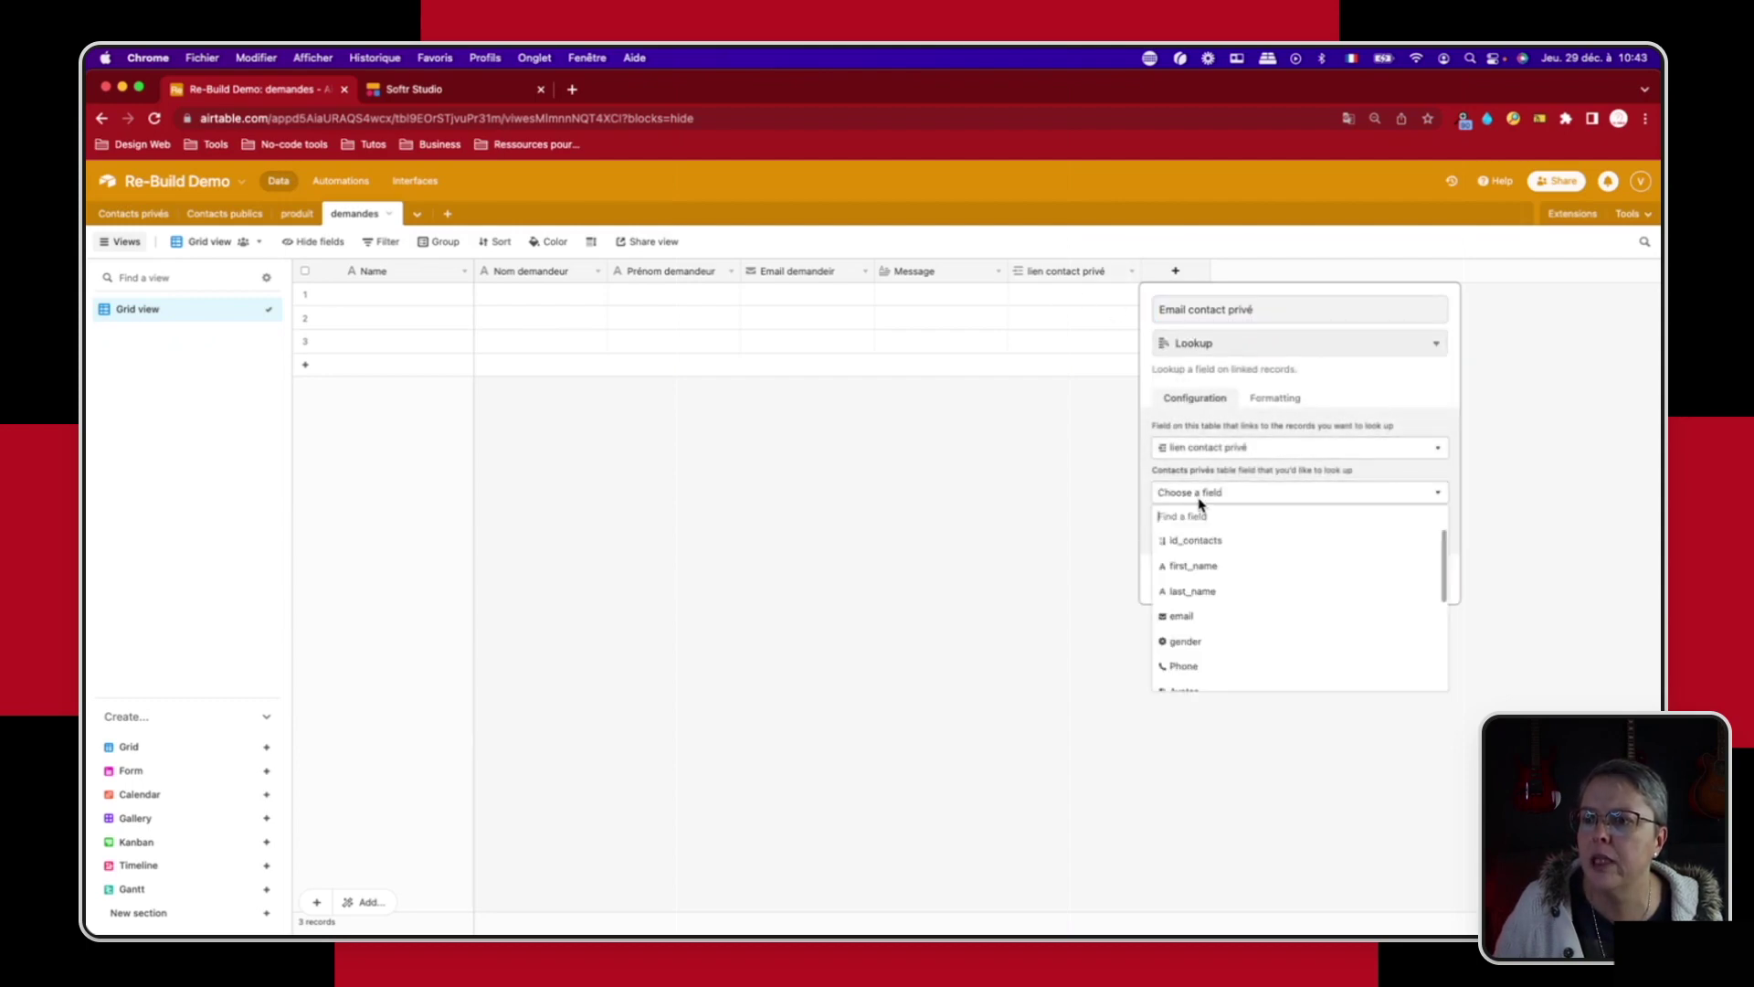
click(1193, 622)
click(1411, 579)
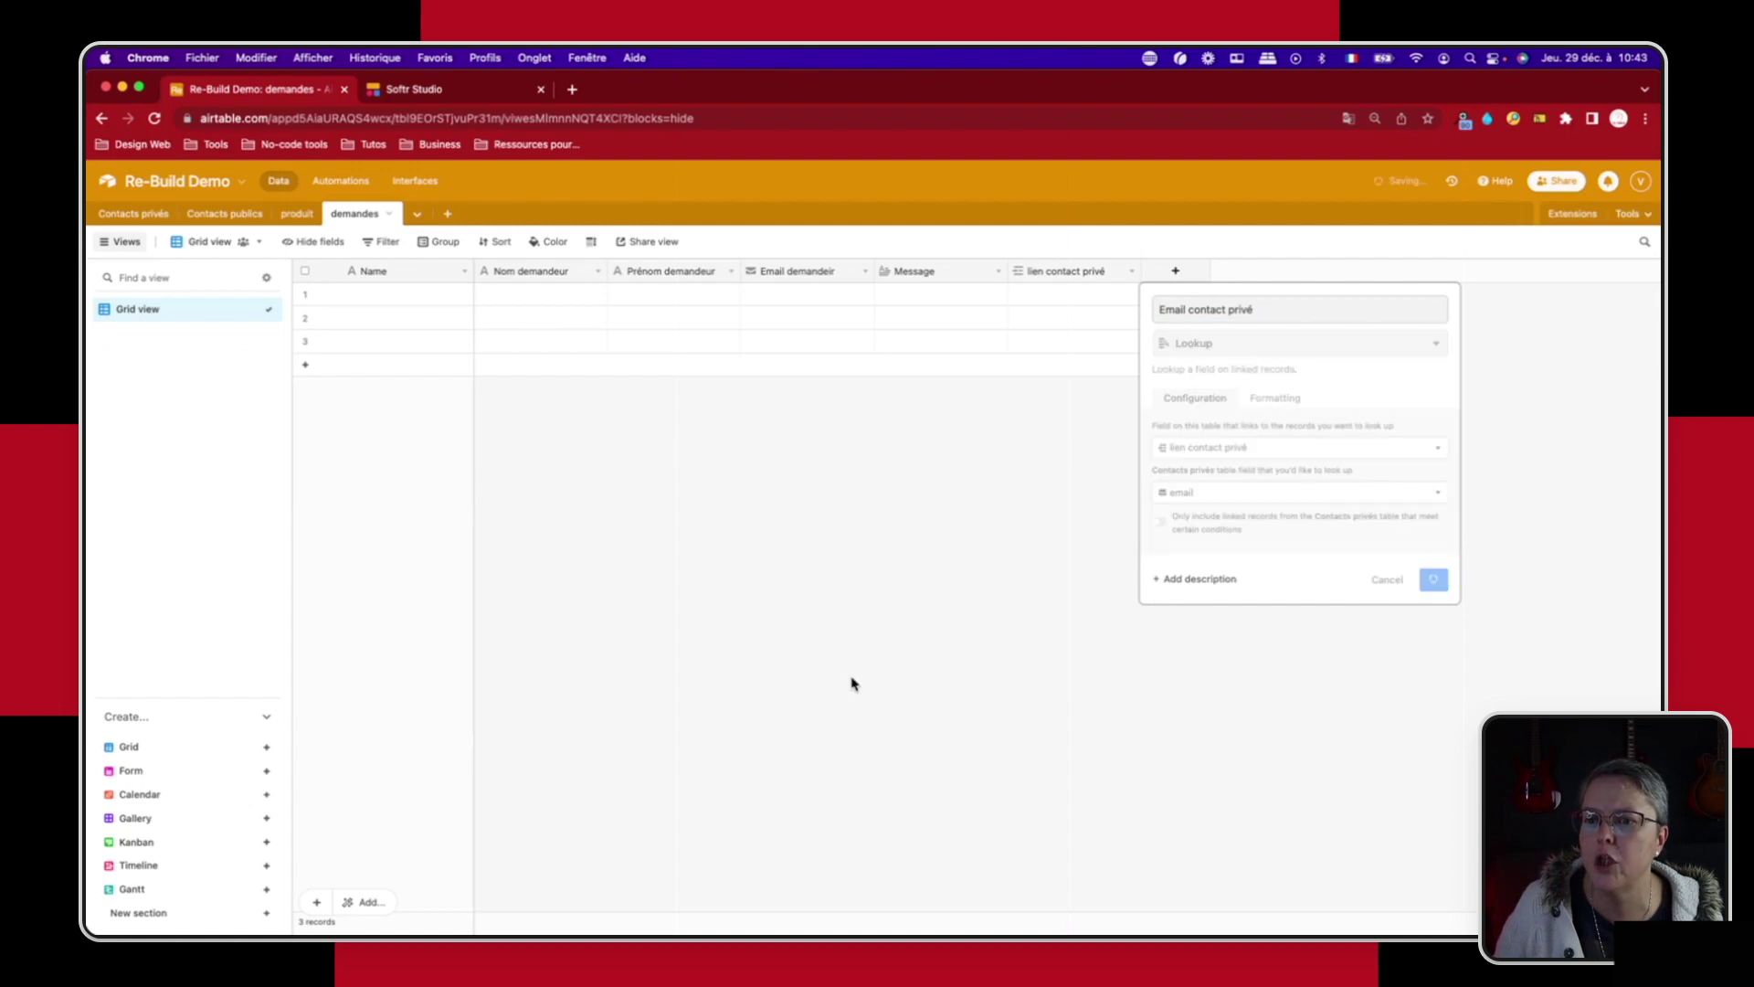
Step: Delete all the empty records from the demandes table
click(307, 271)
right_click(434, 321)
click(498, 380)
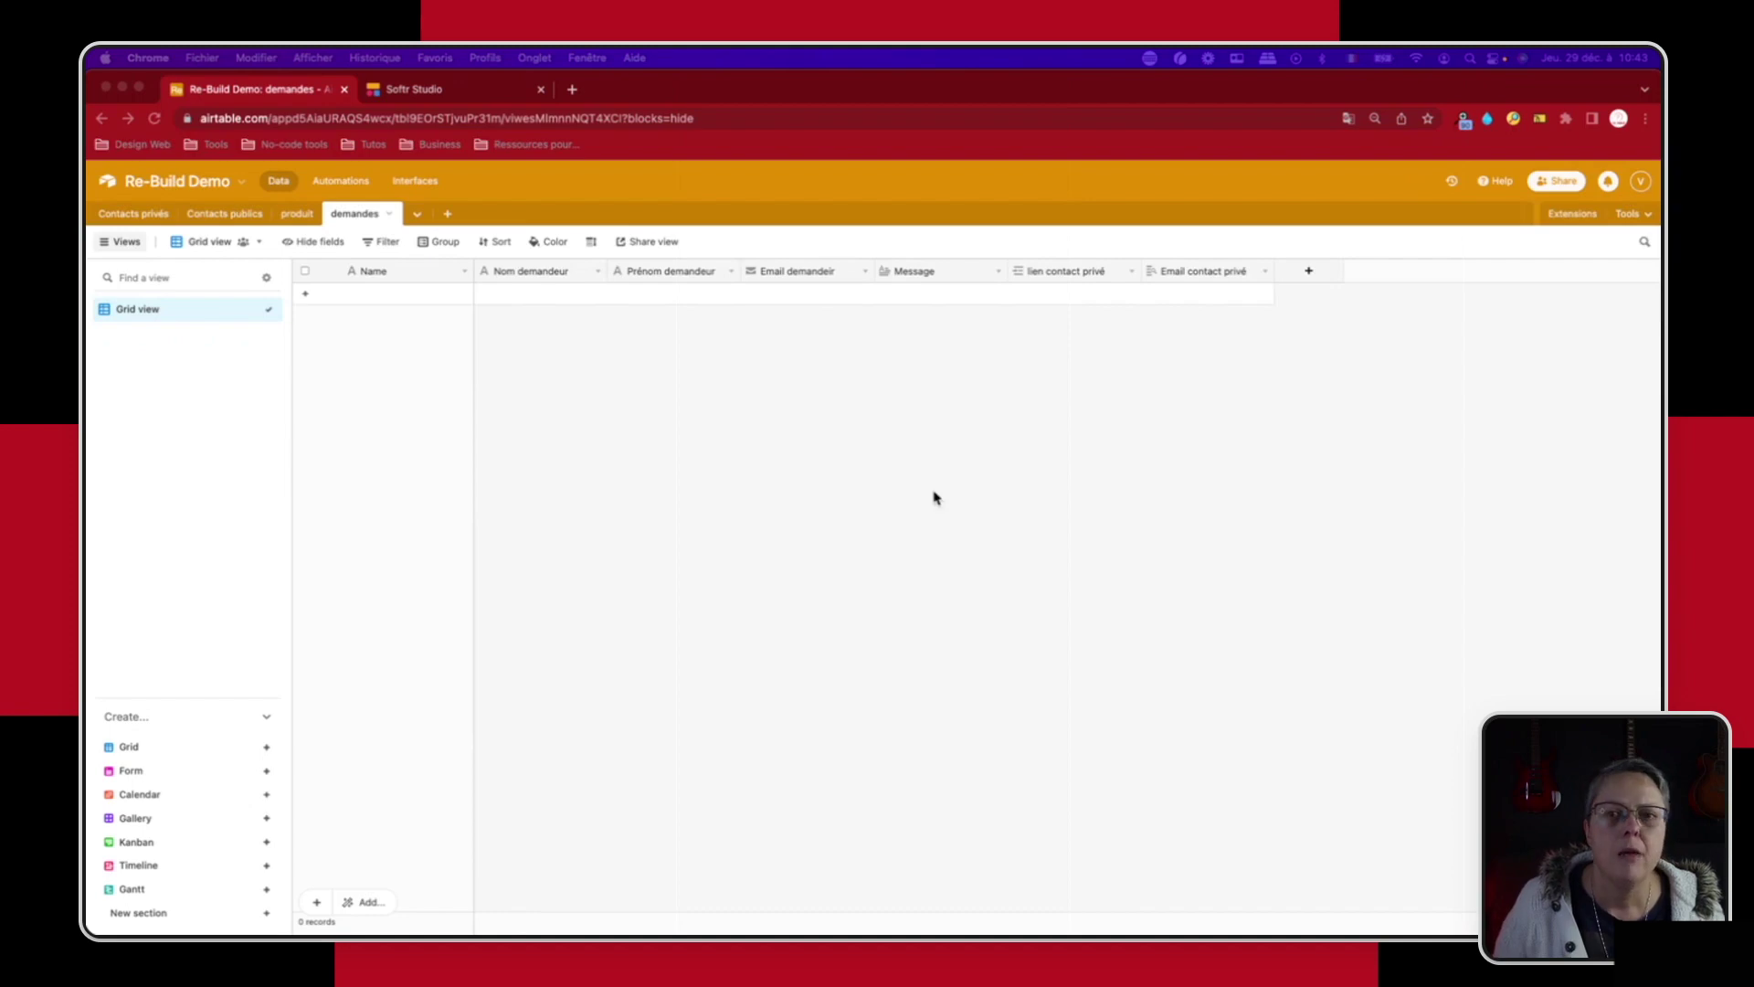
Step: Switch to Softr Studio and add a page named "Demande de contact" with the URL /demande-de-contact2
click(448, 91)
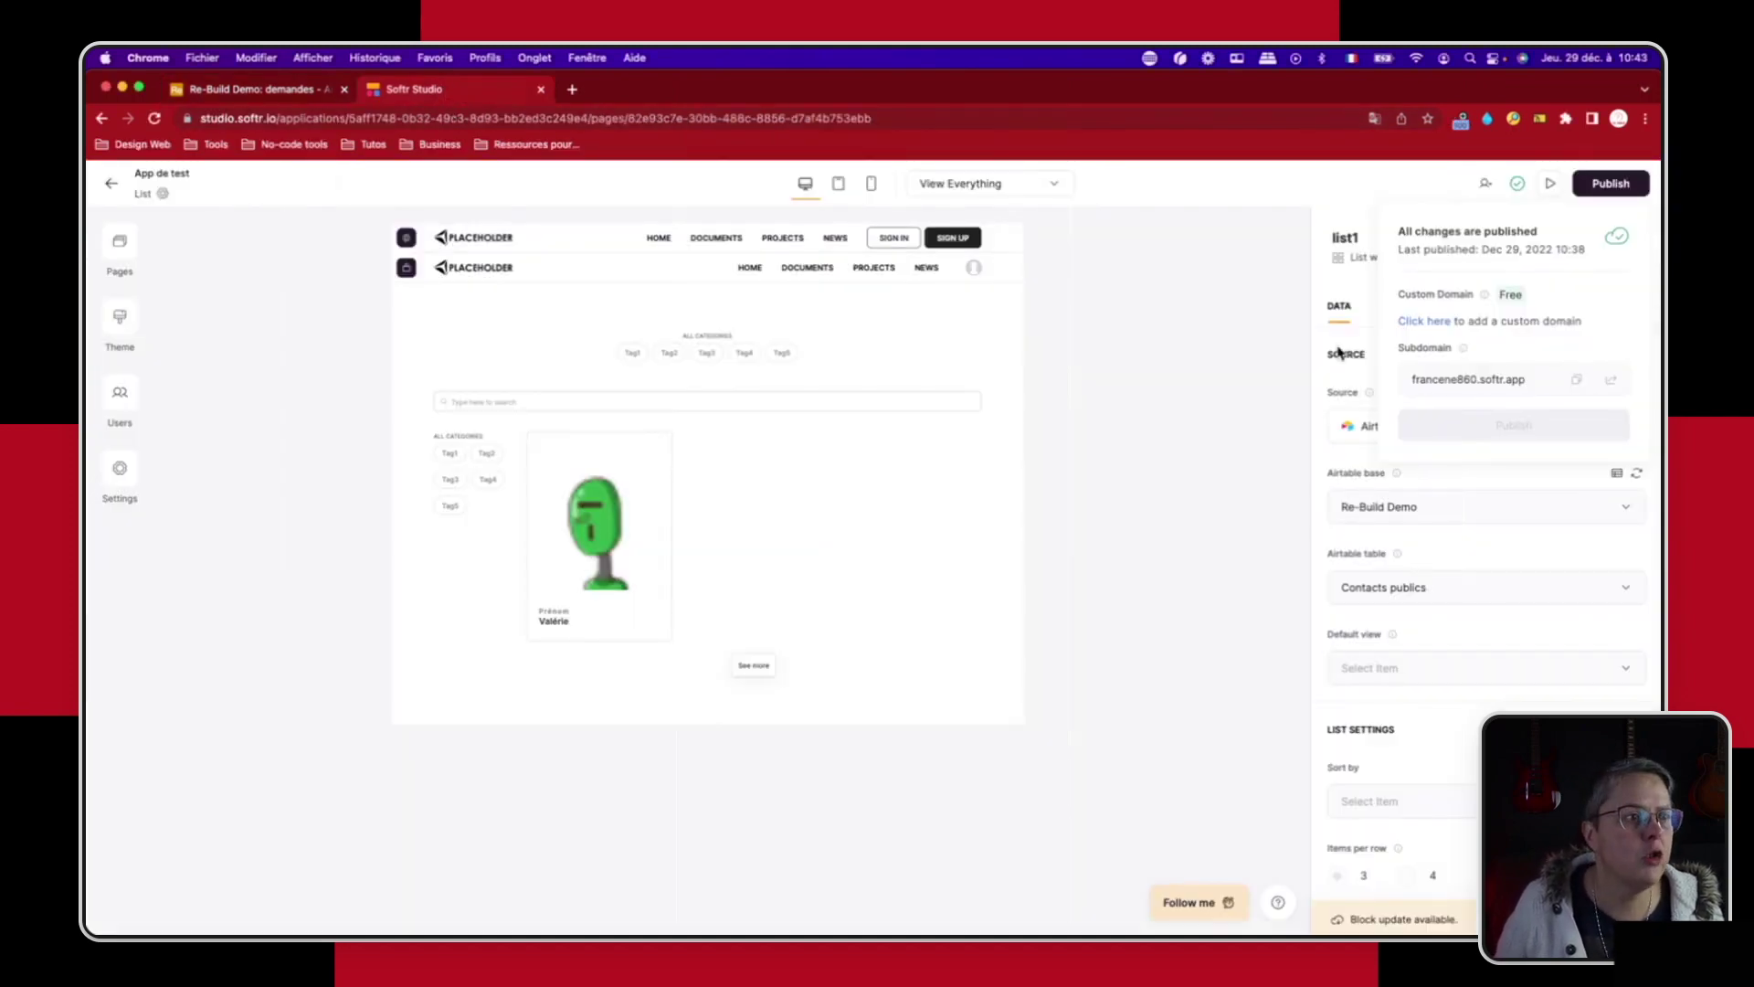
click(116, 245)
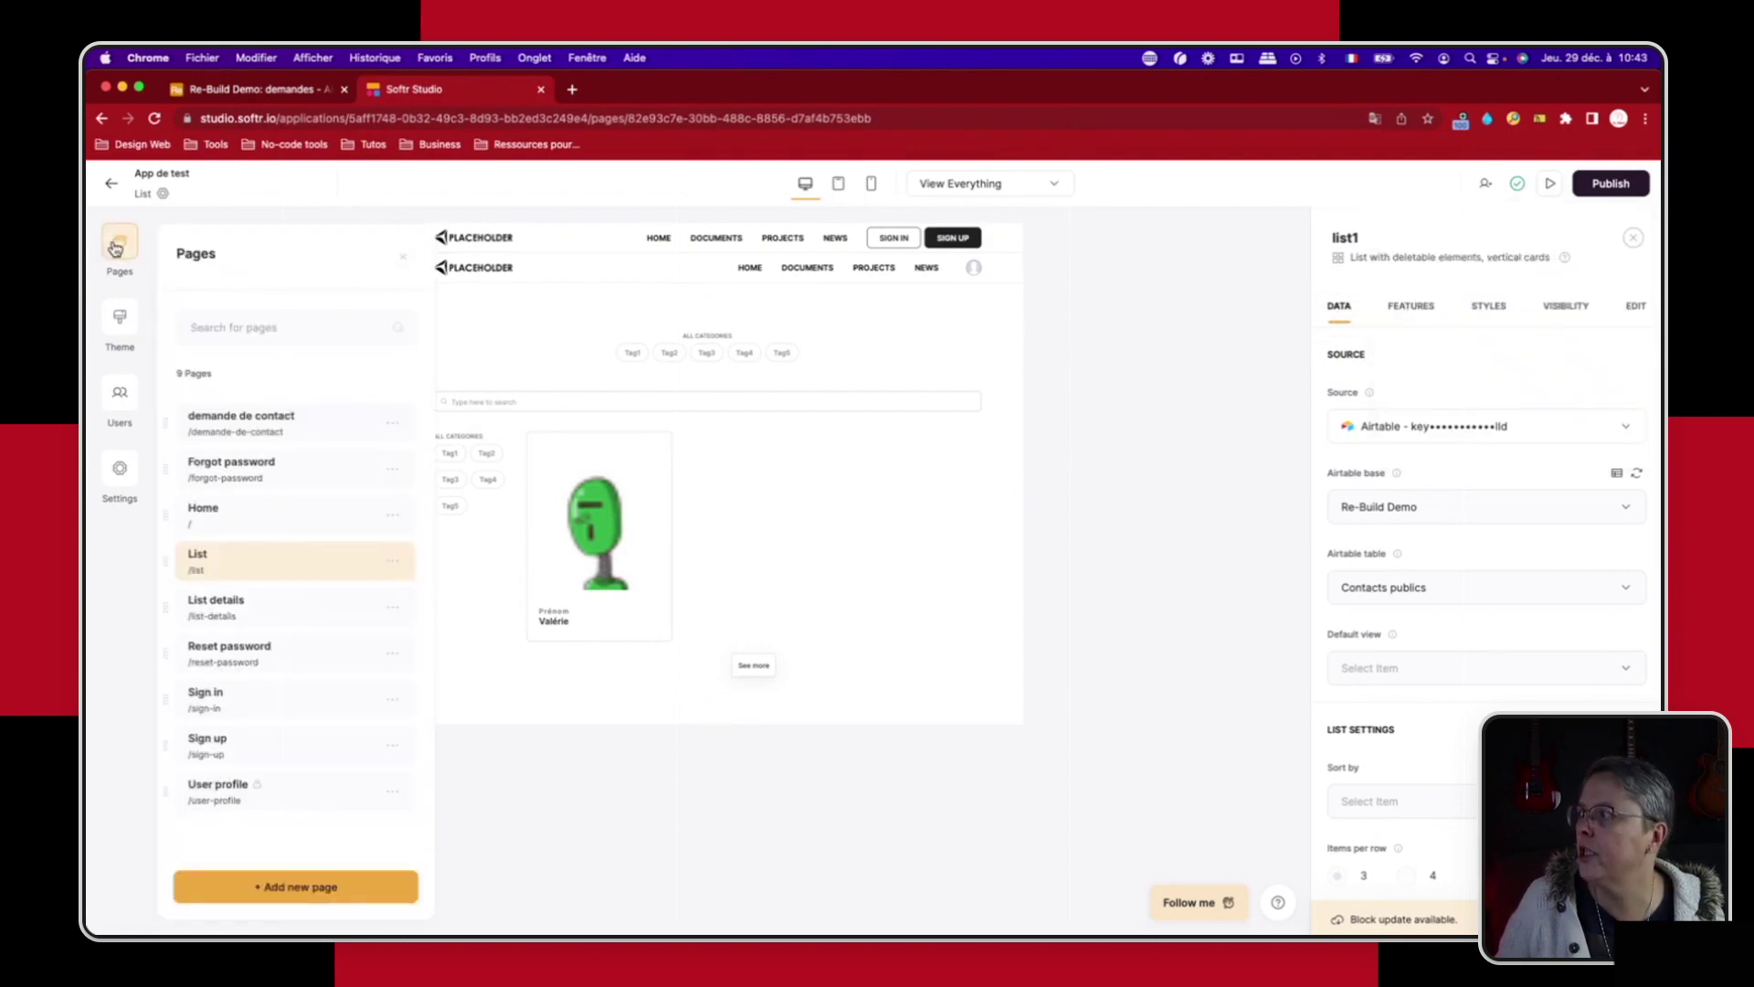
click(274, 889)
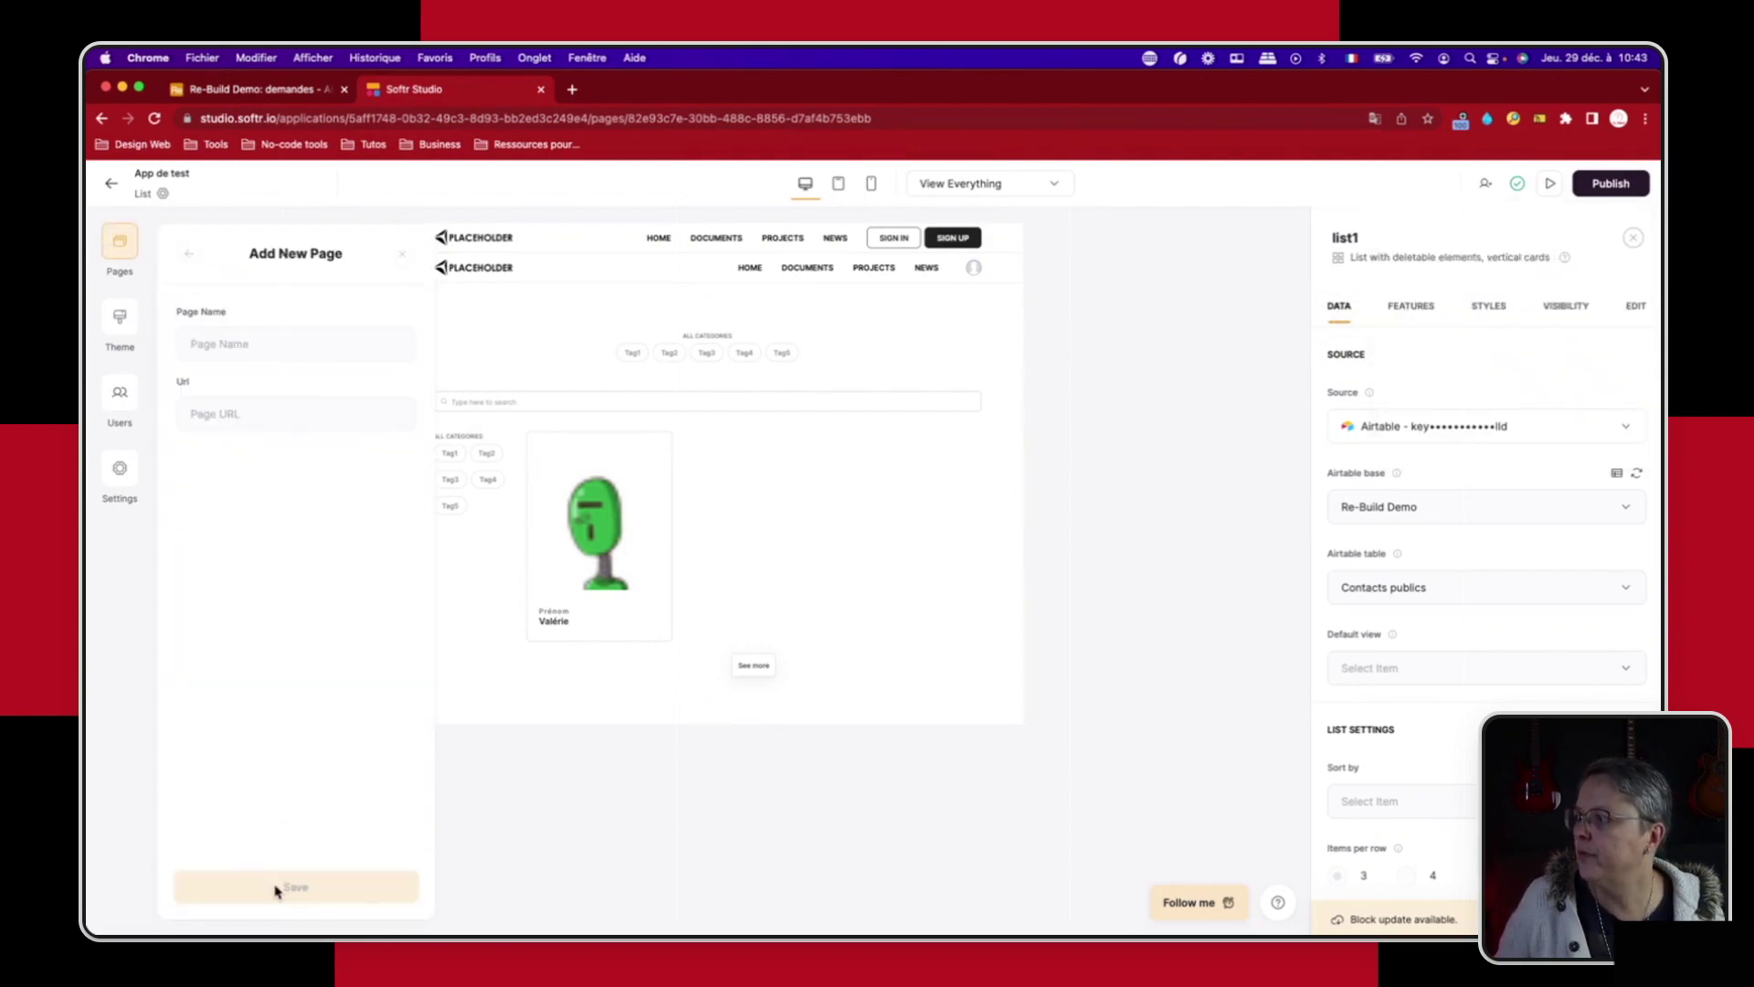
click(257, 337)
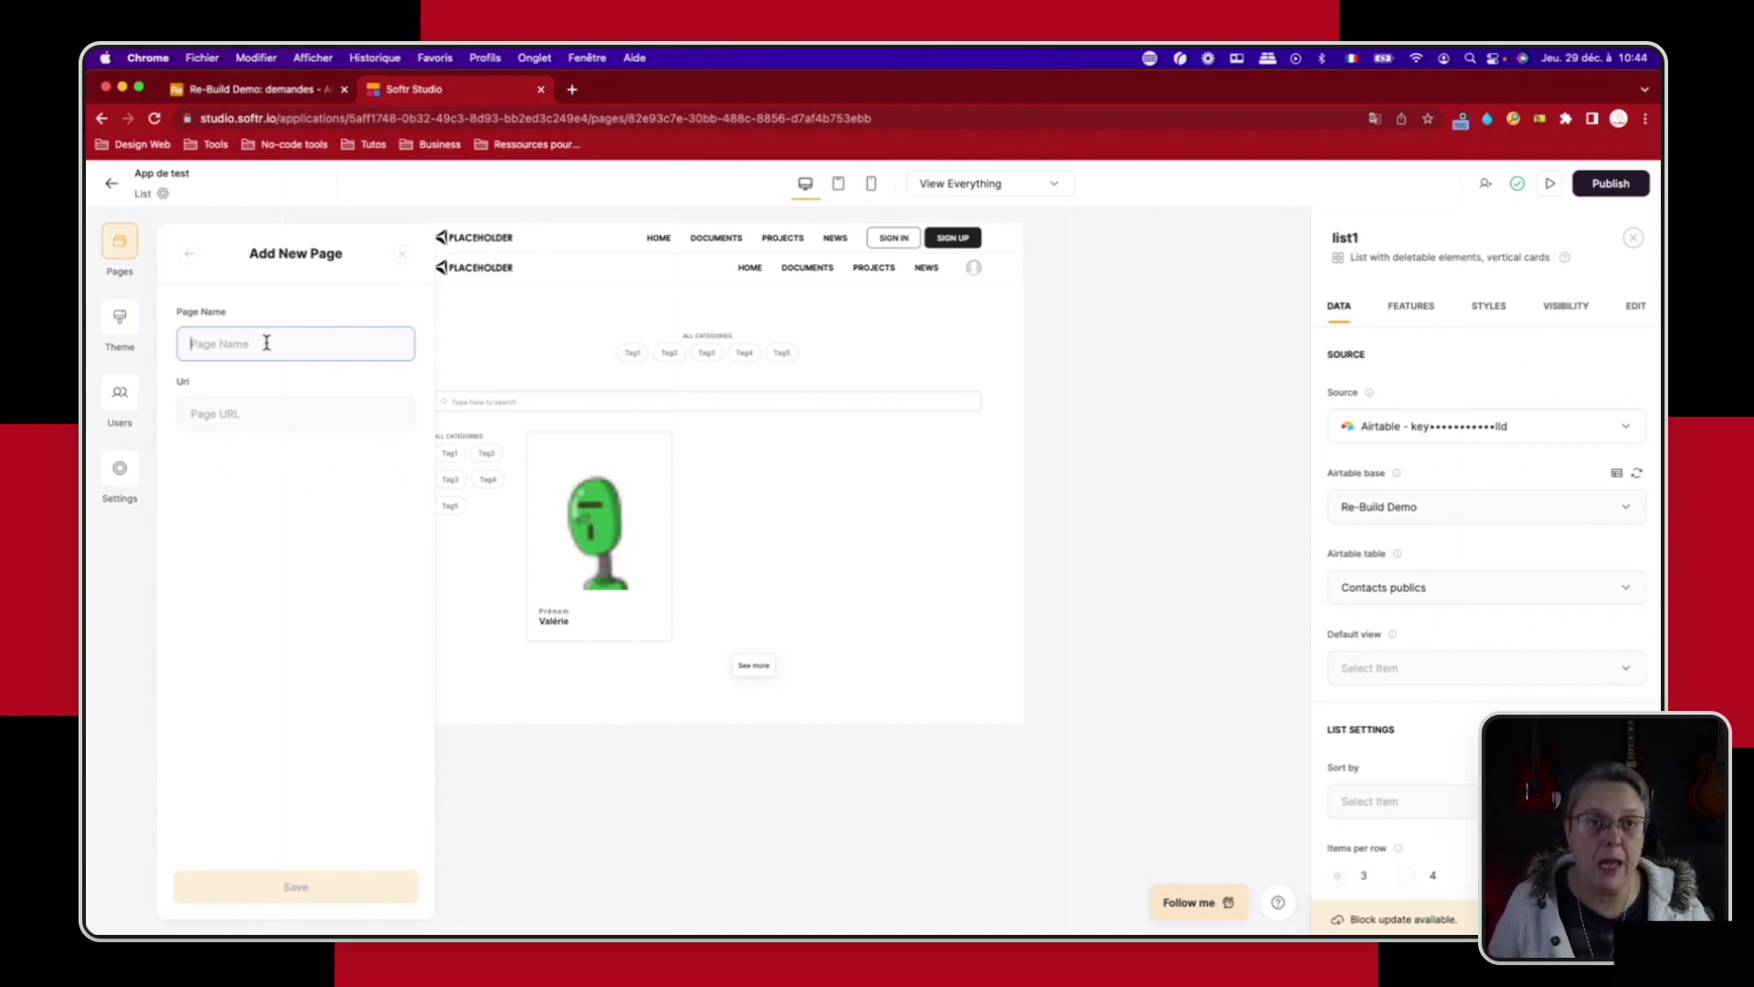
text(Demande de contact)
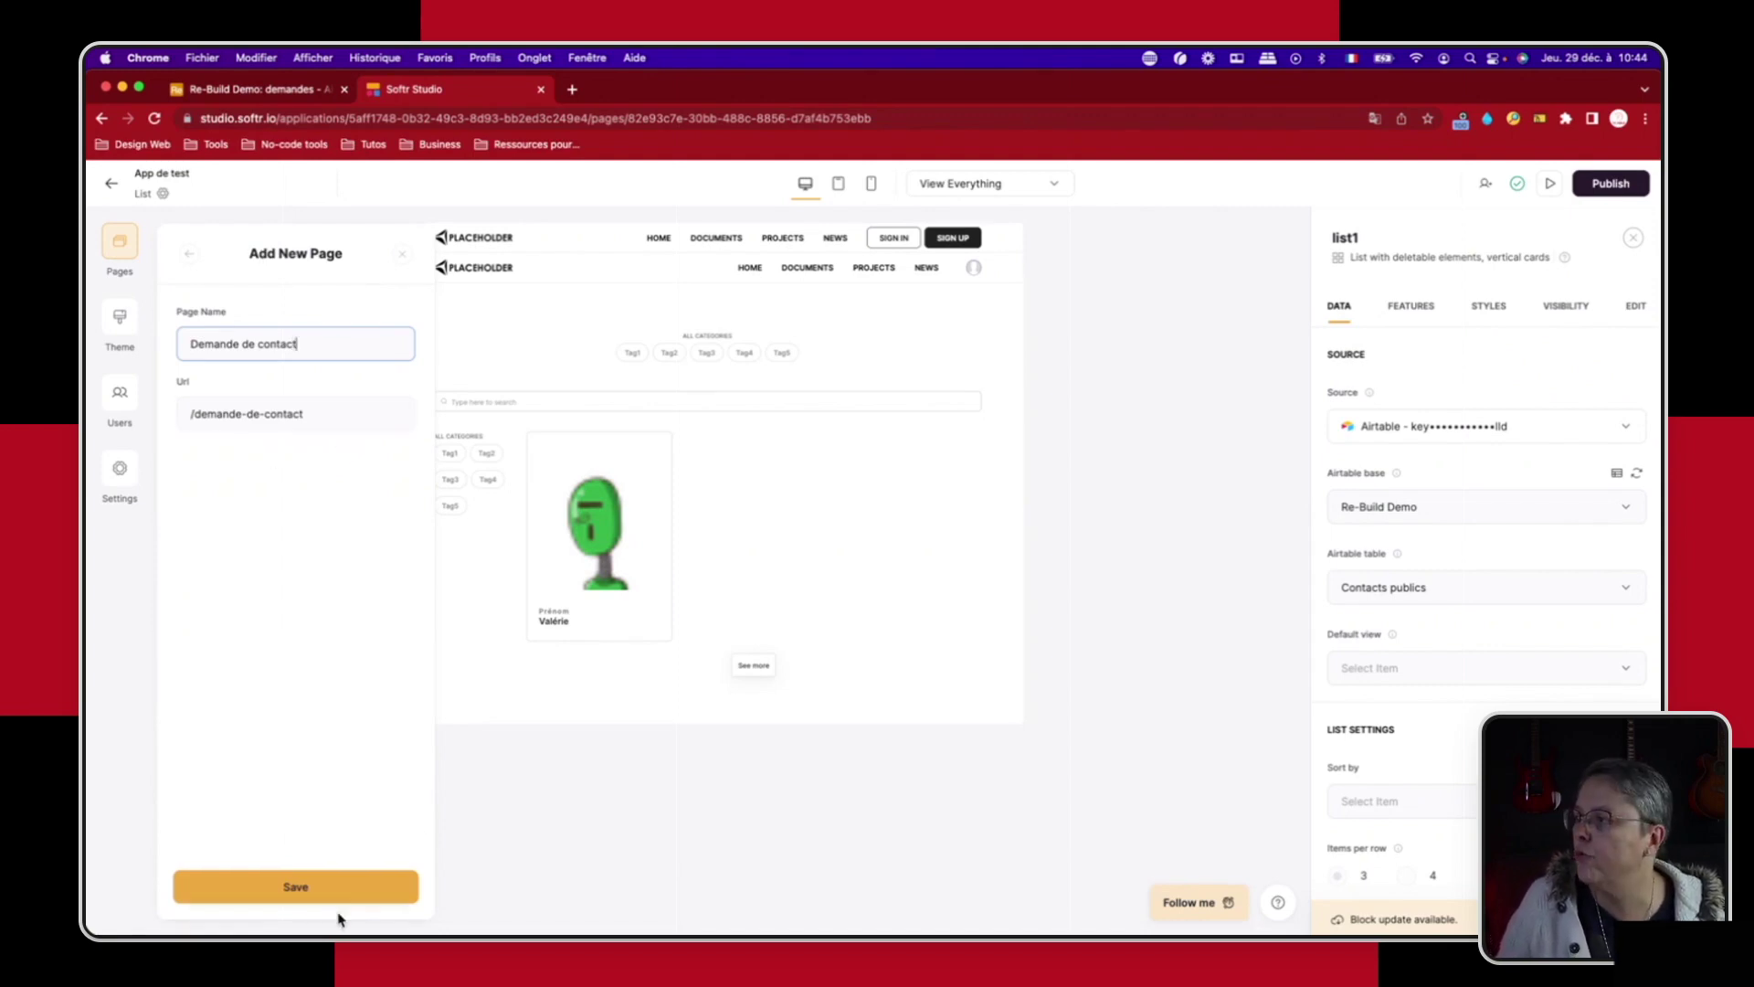
click(295, 889)
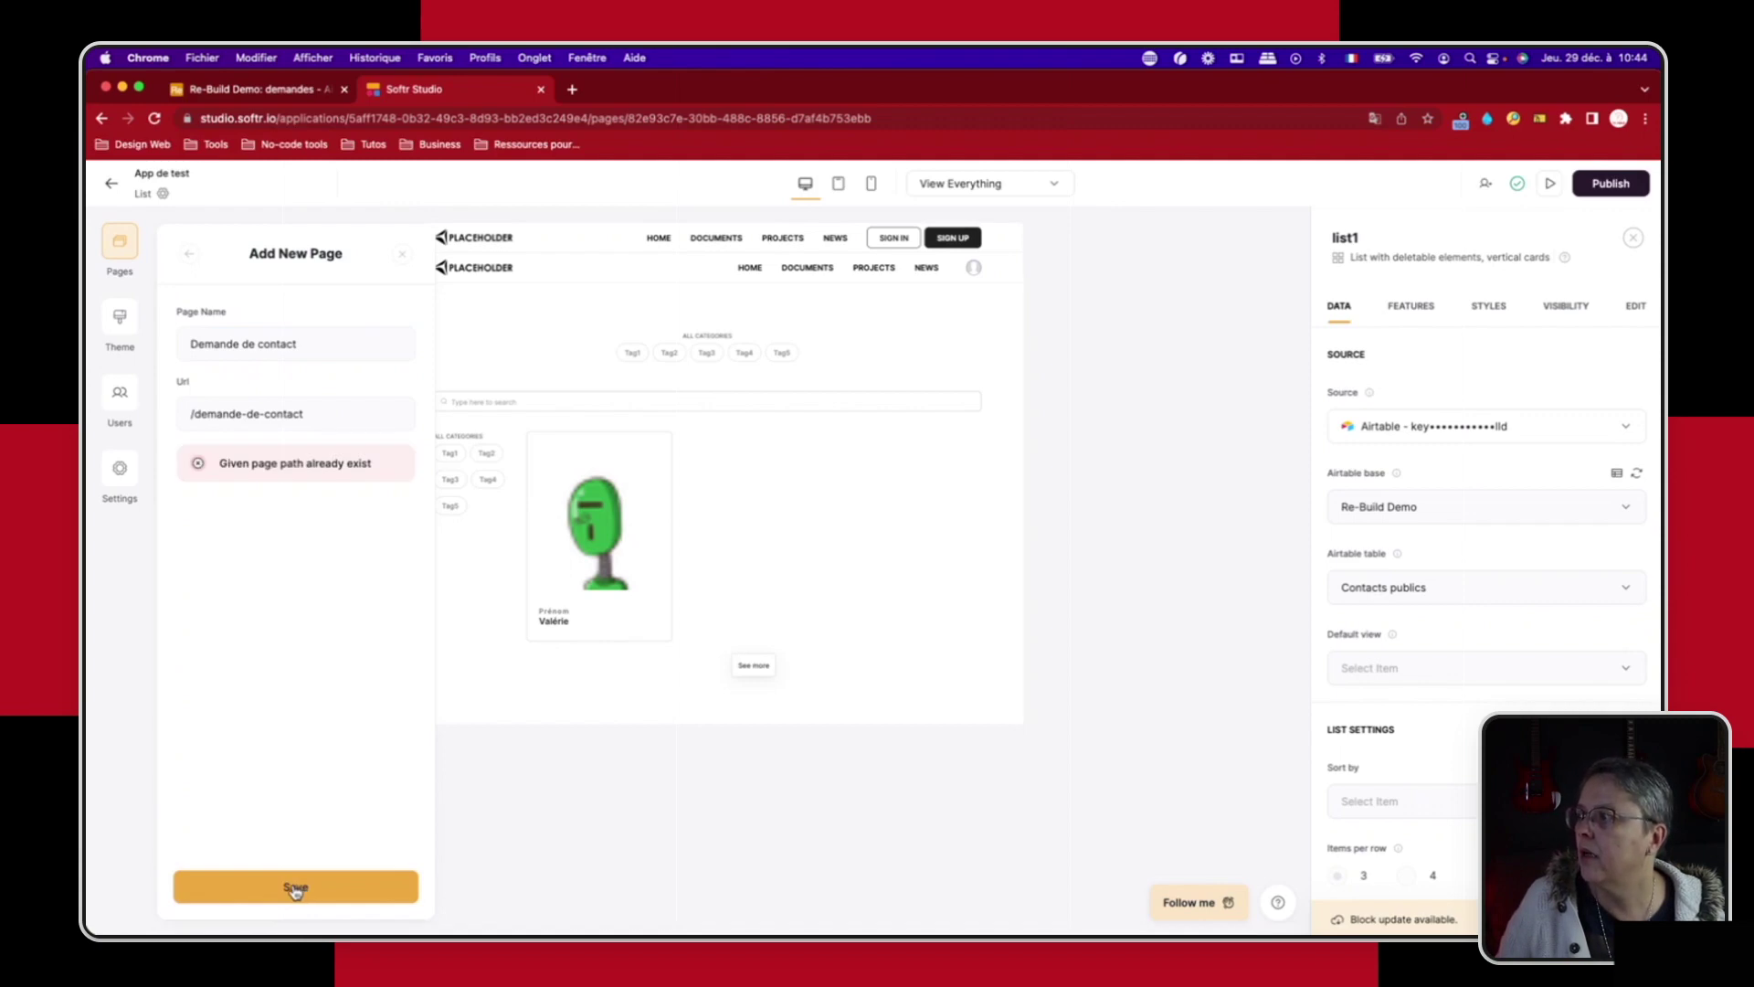
click(327, 411)
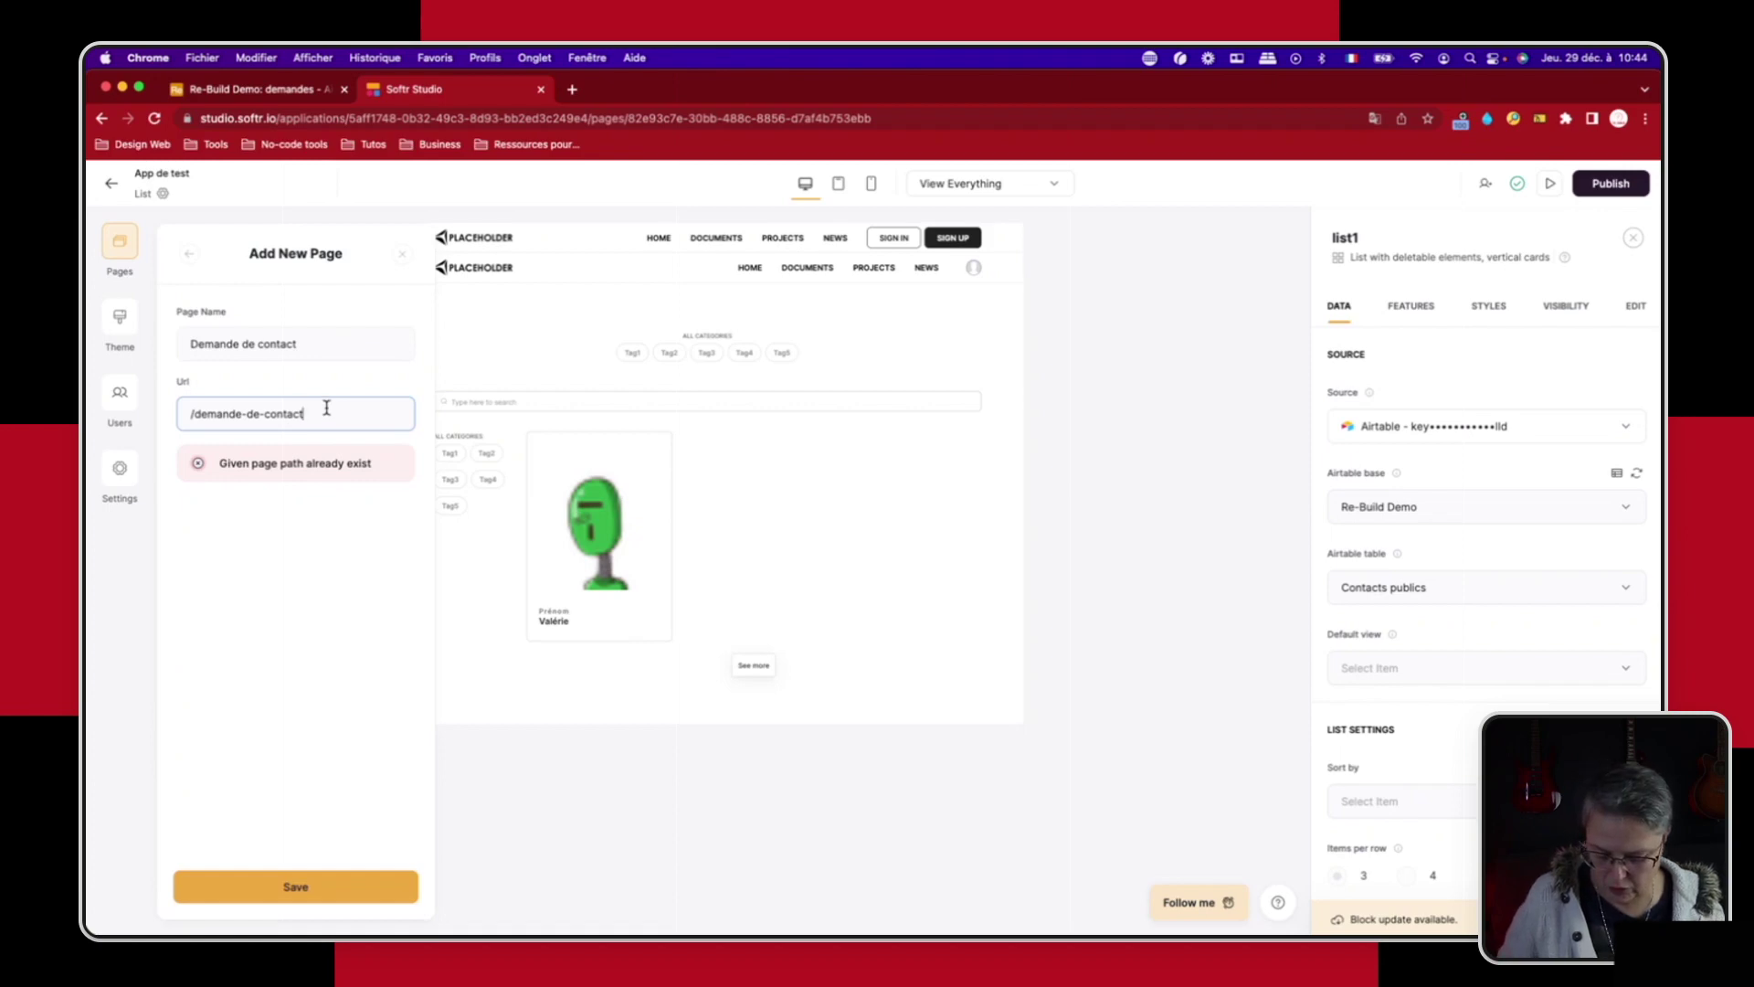
text(2)
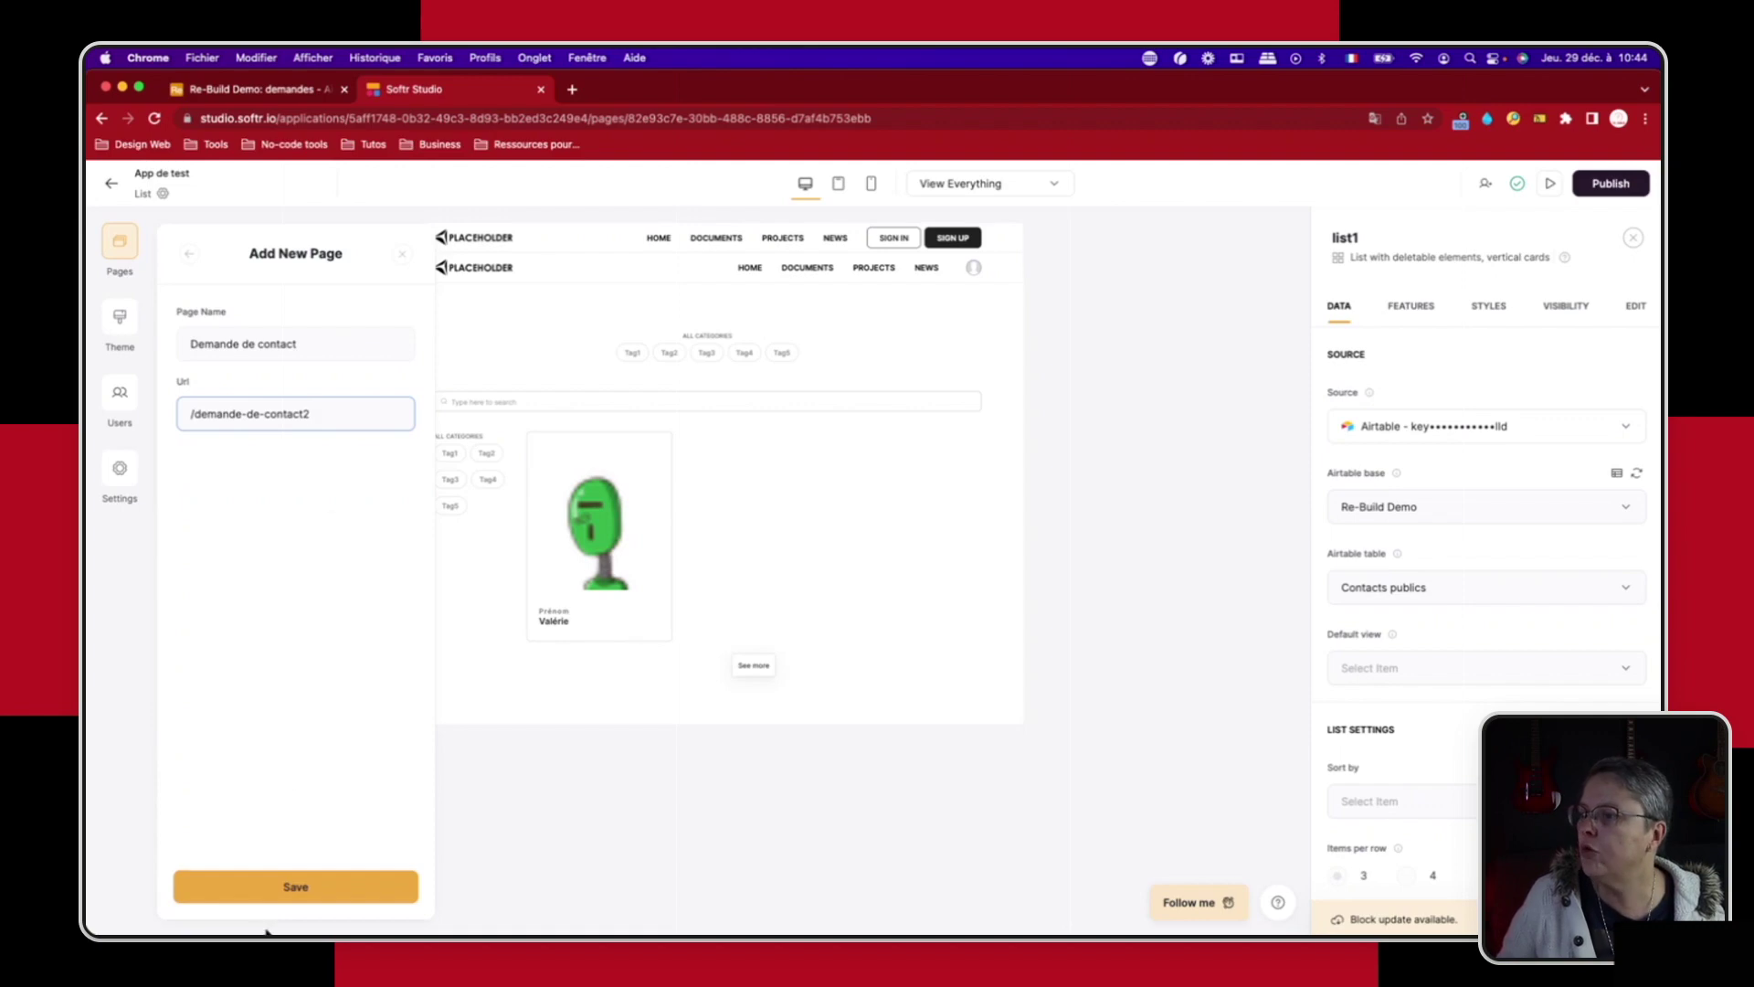
click(292, 888)
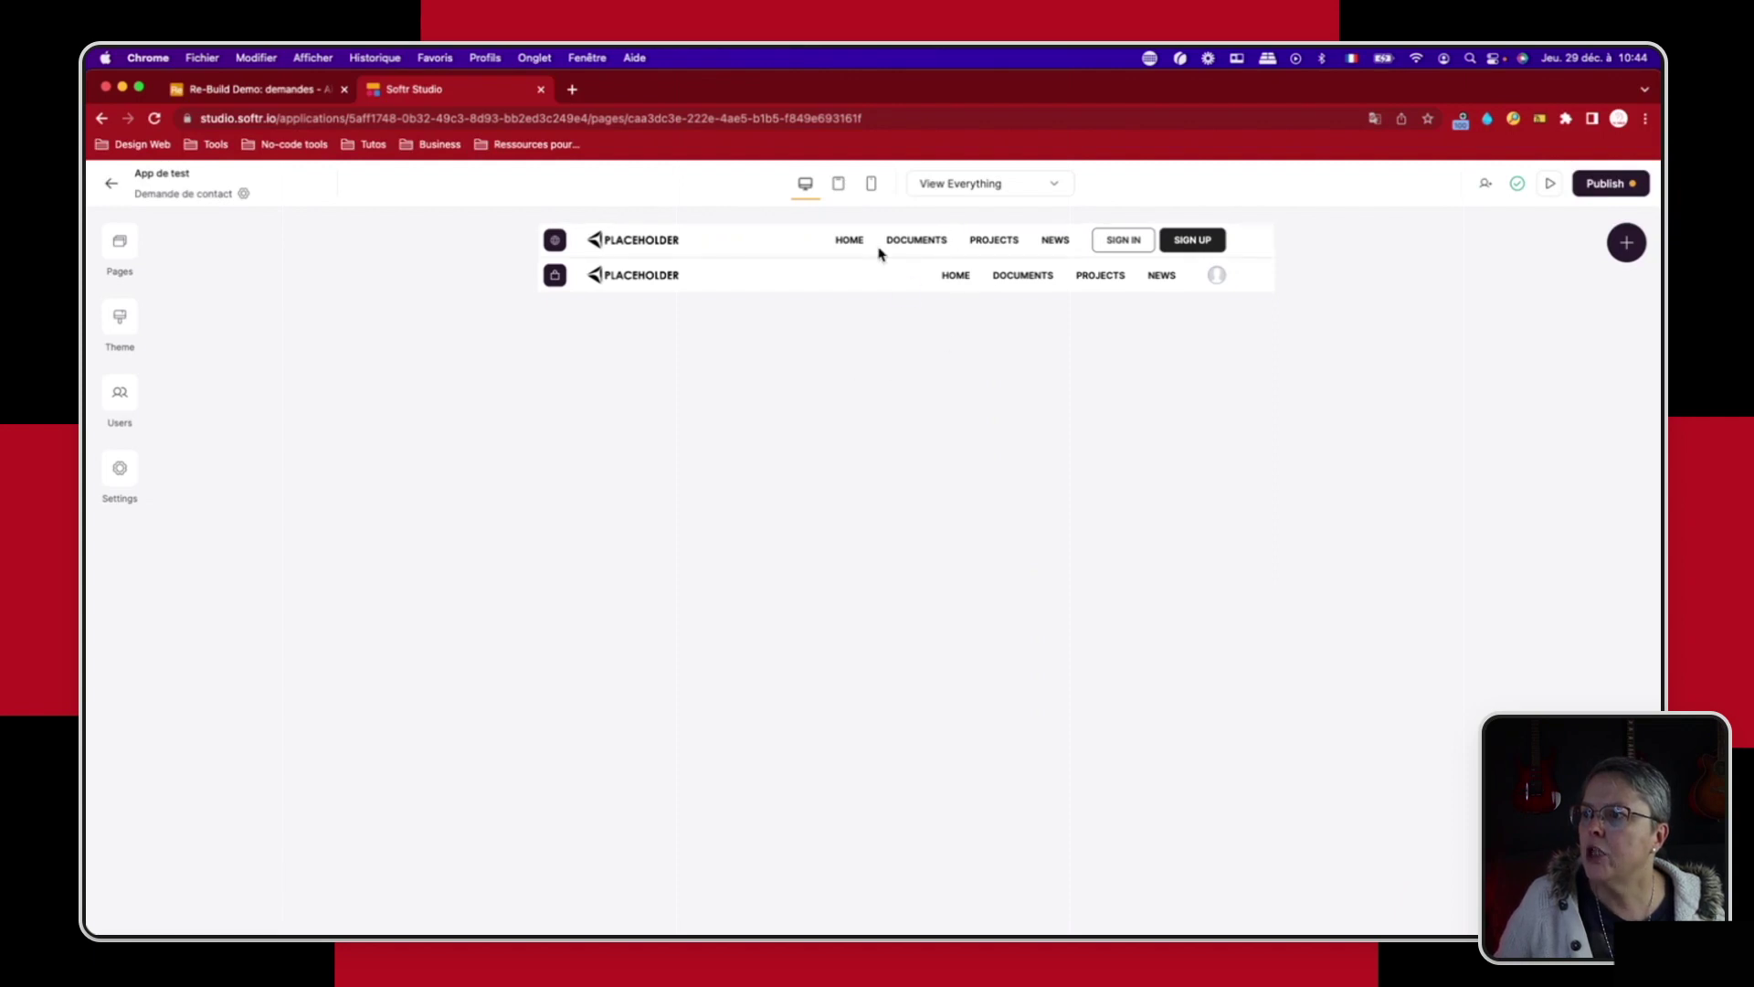
Step: Add a Customizable form block to the empty Demande de contact page
click(904, 286)
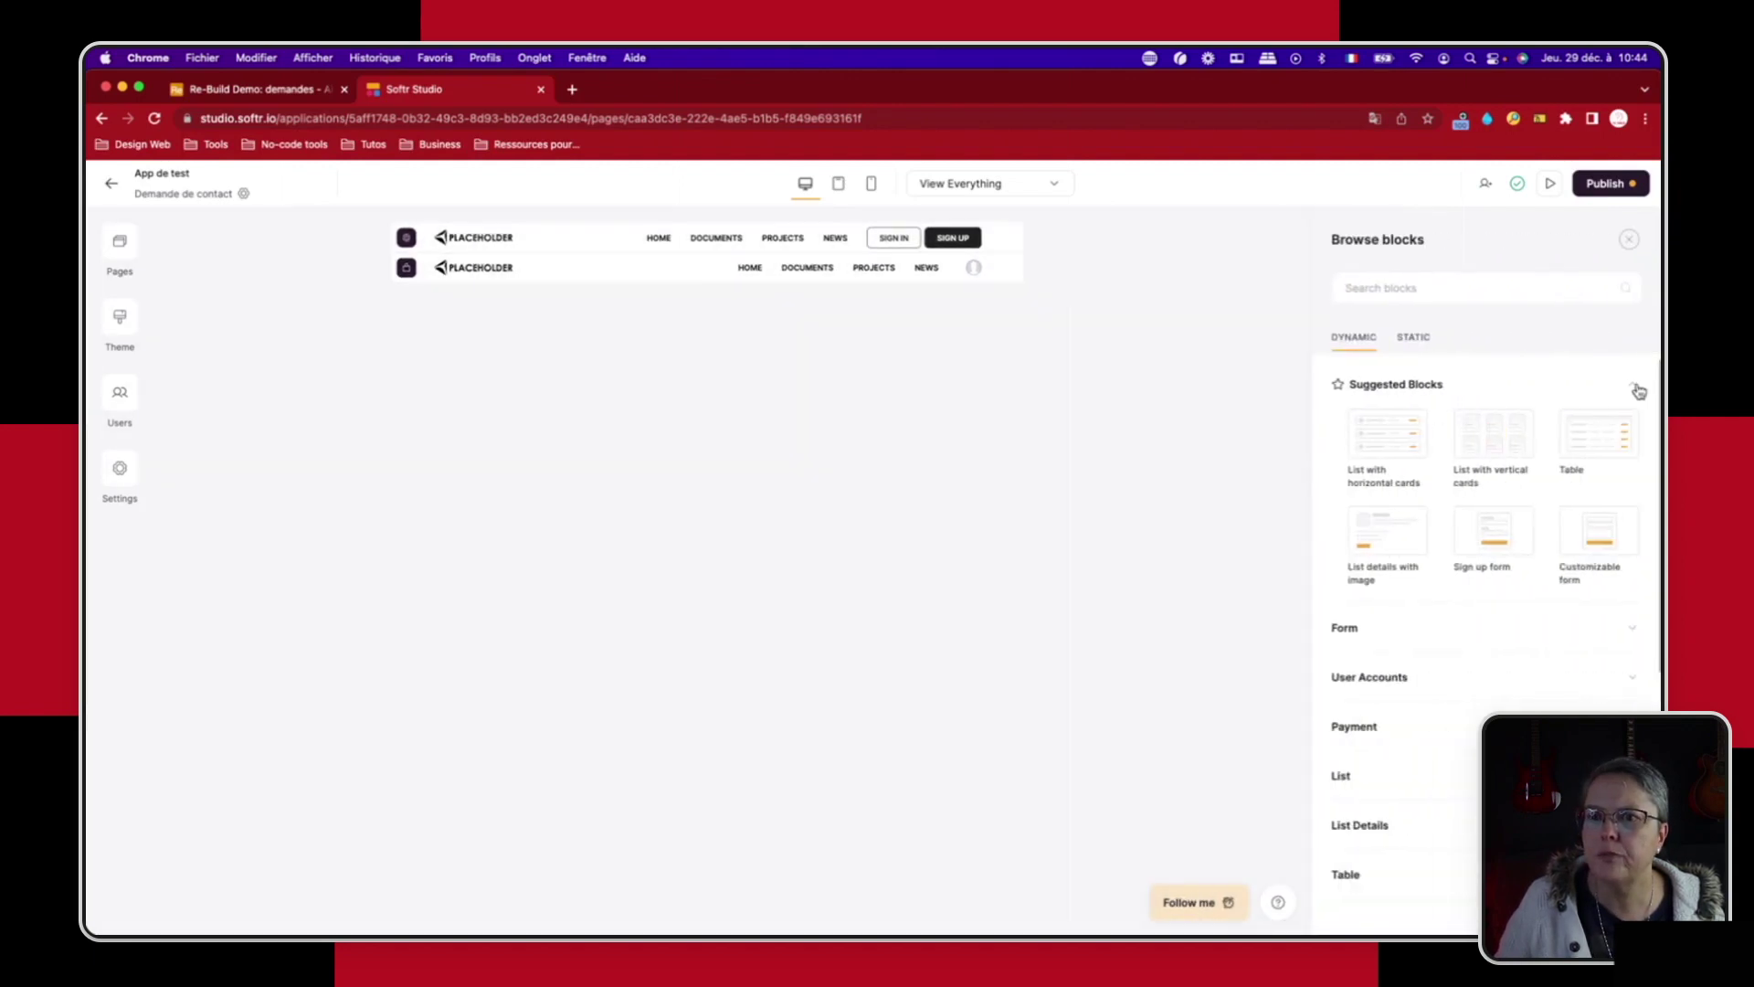
click(1632, 392)
click(1347, 433)
mouse_move(1350, 436)
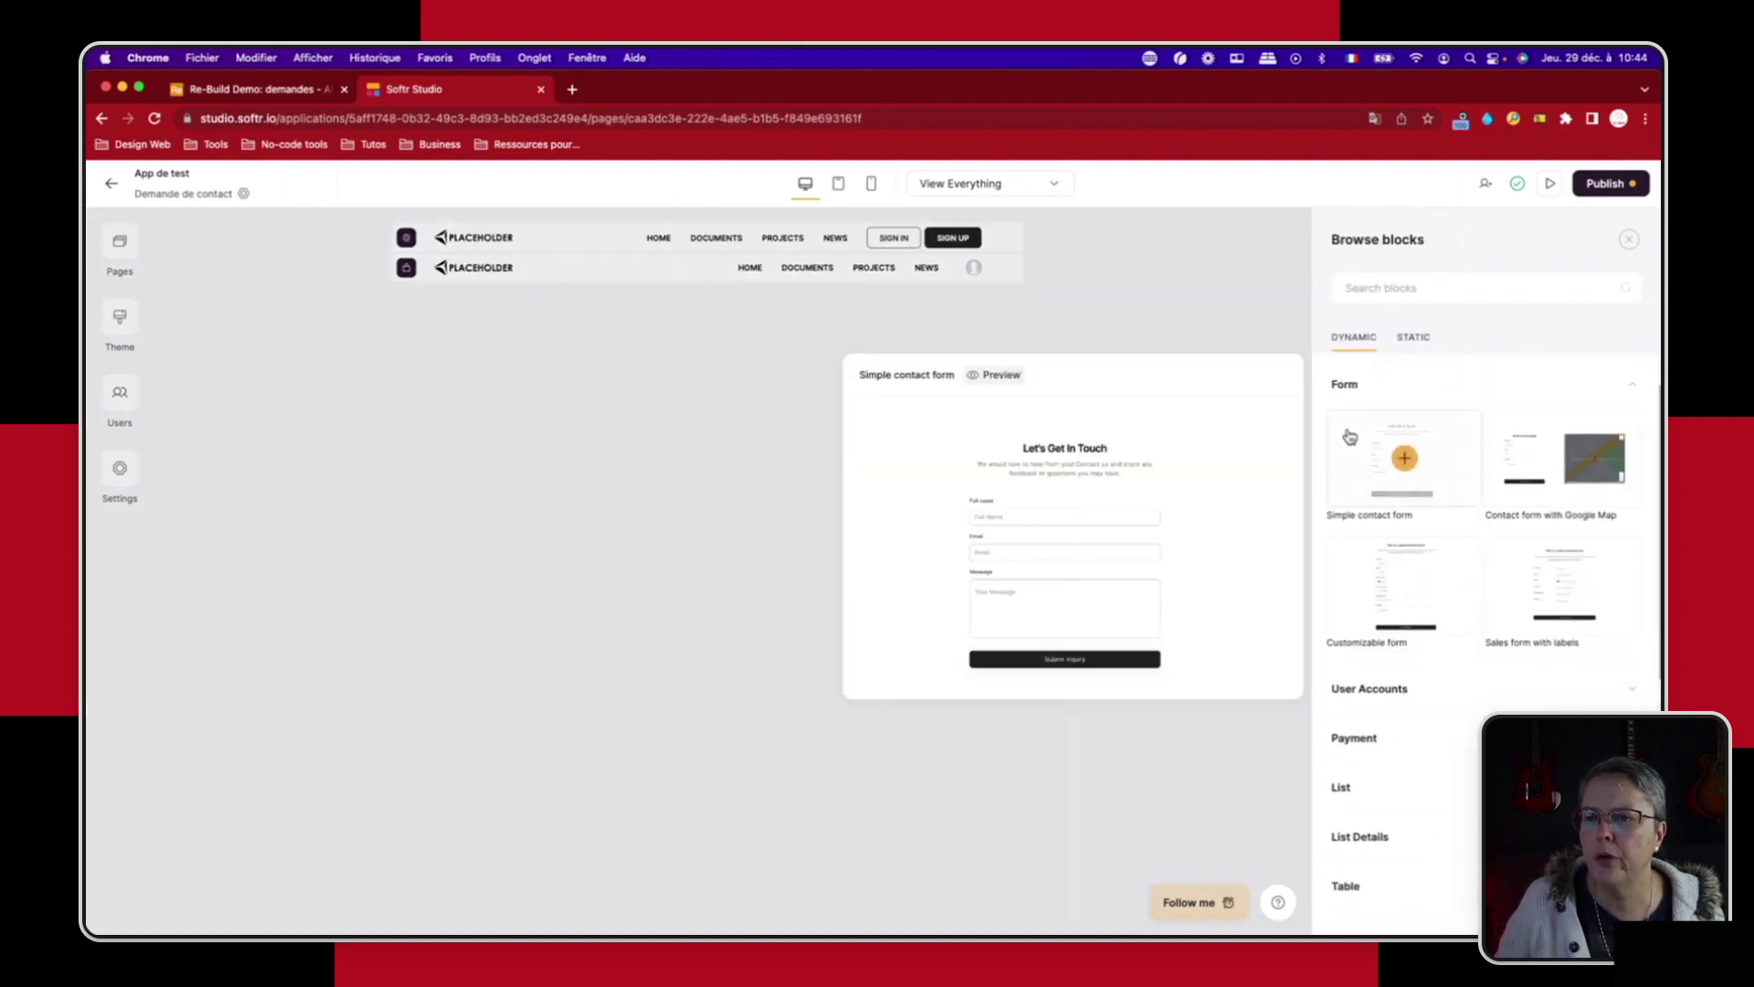
click(1405, 585)
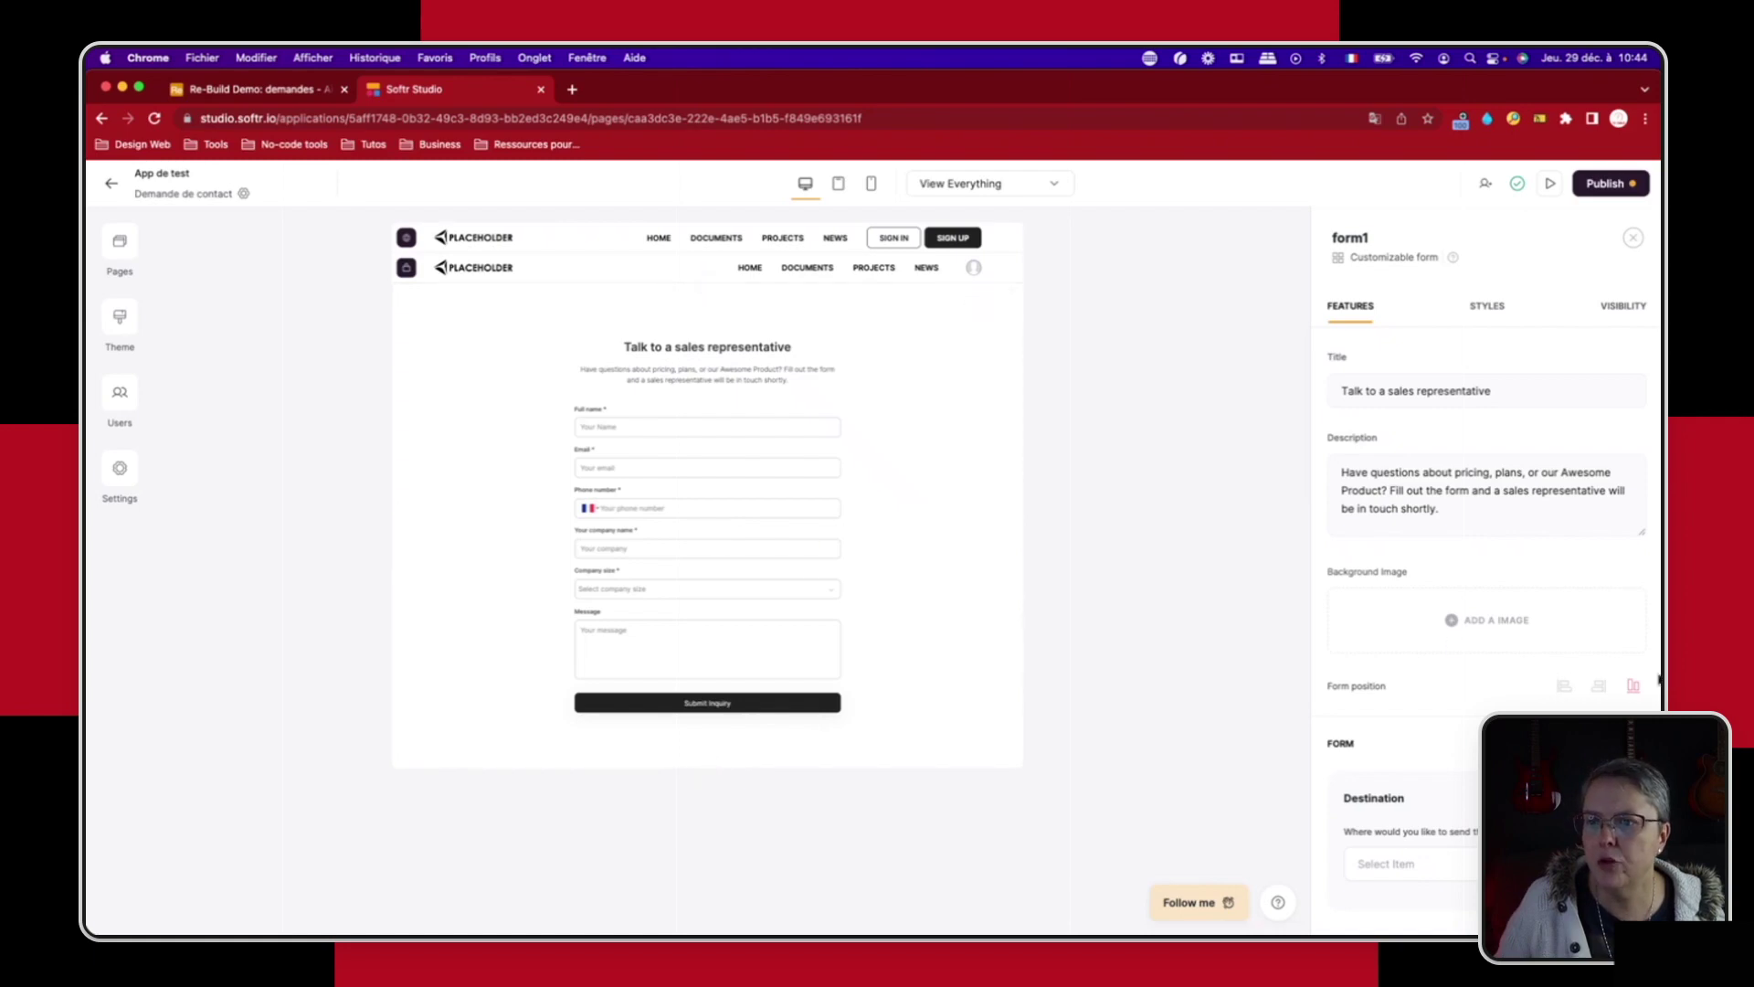
Step: Set the form's destination to "Send to data source"
scroll(1549, 658, down, 8)
scroll(1545, 658, down, 2)
scroll(1542, 657, up, 8)
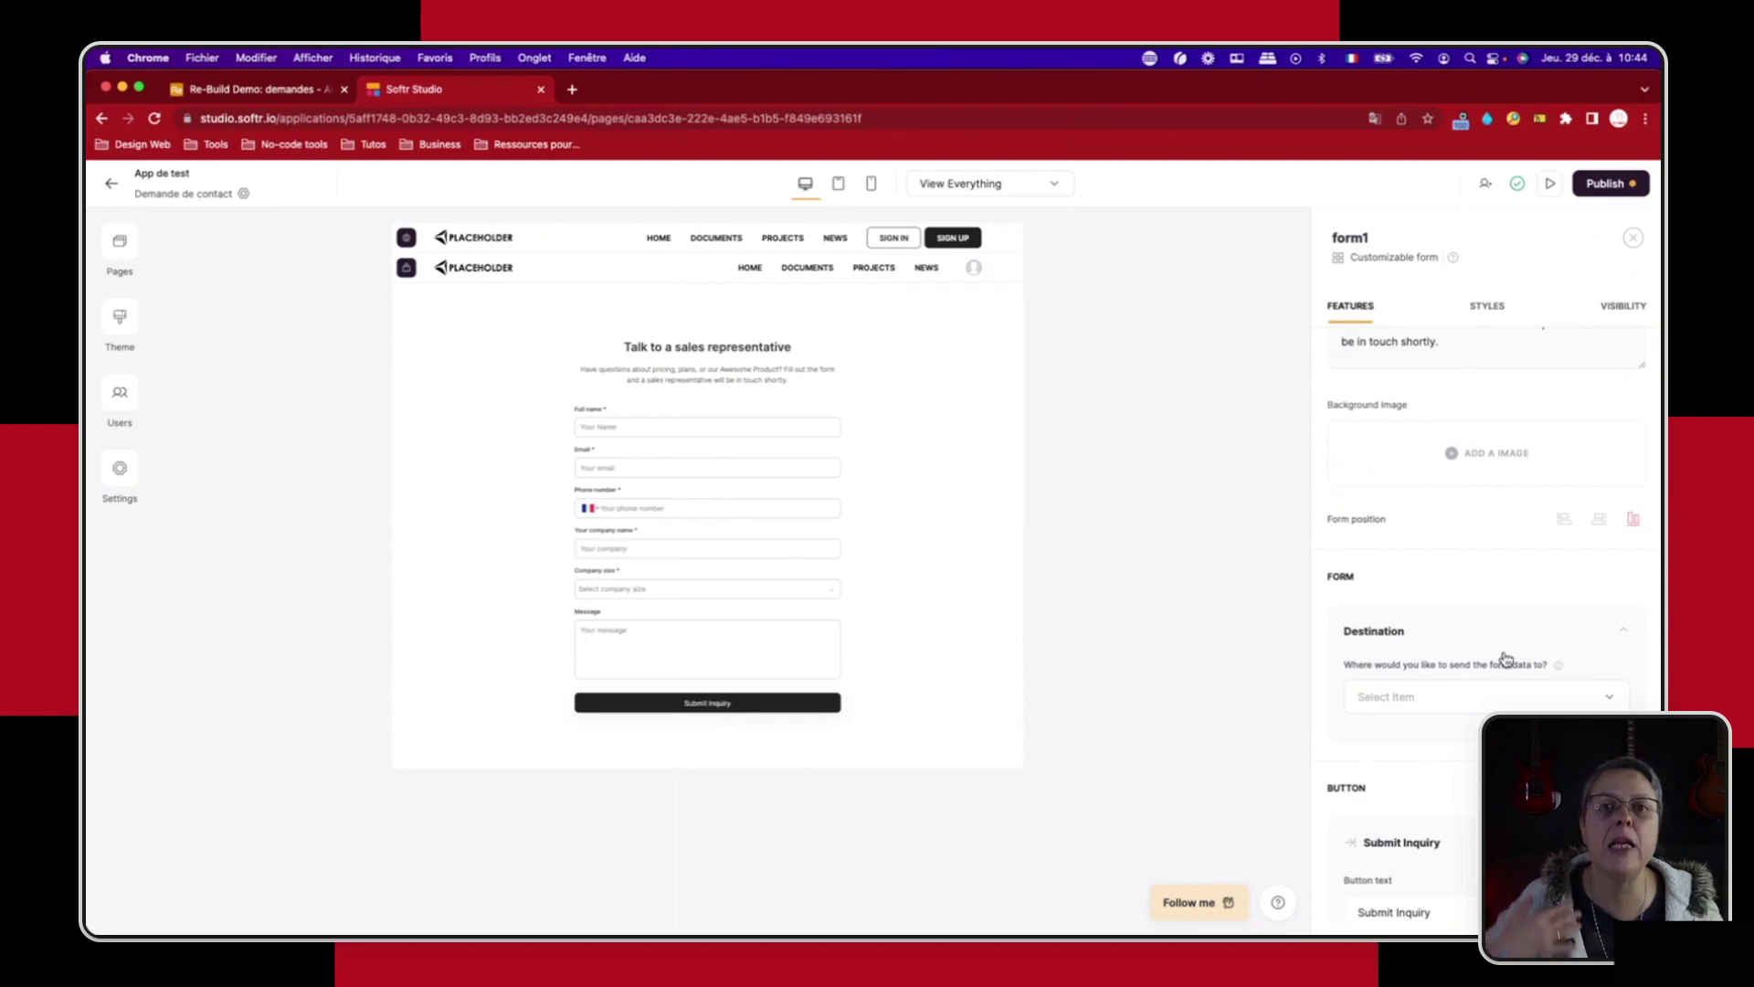
click(1380, 703)
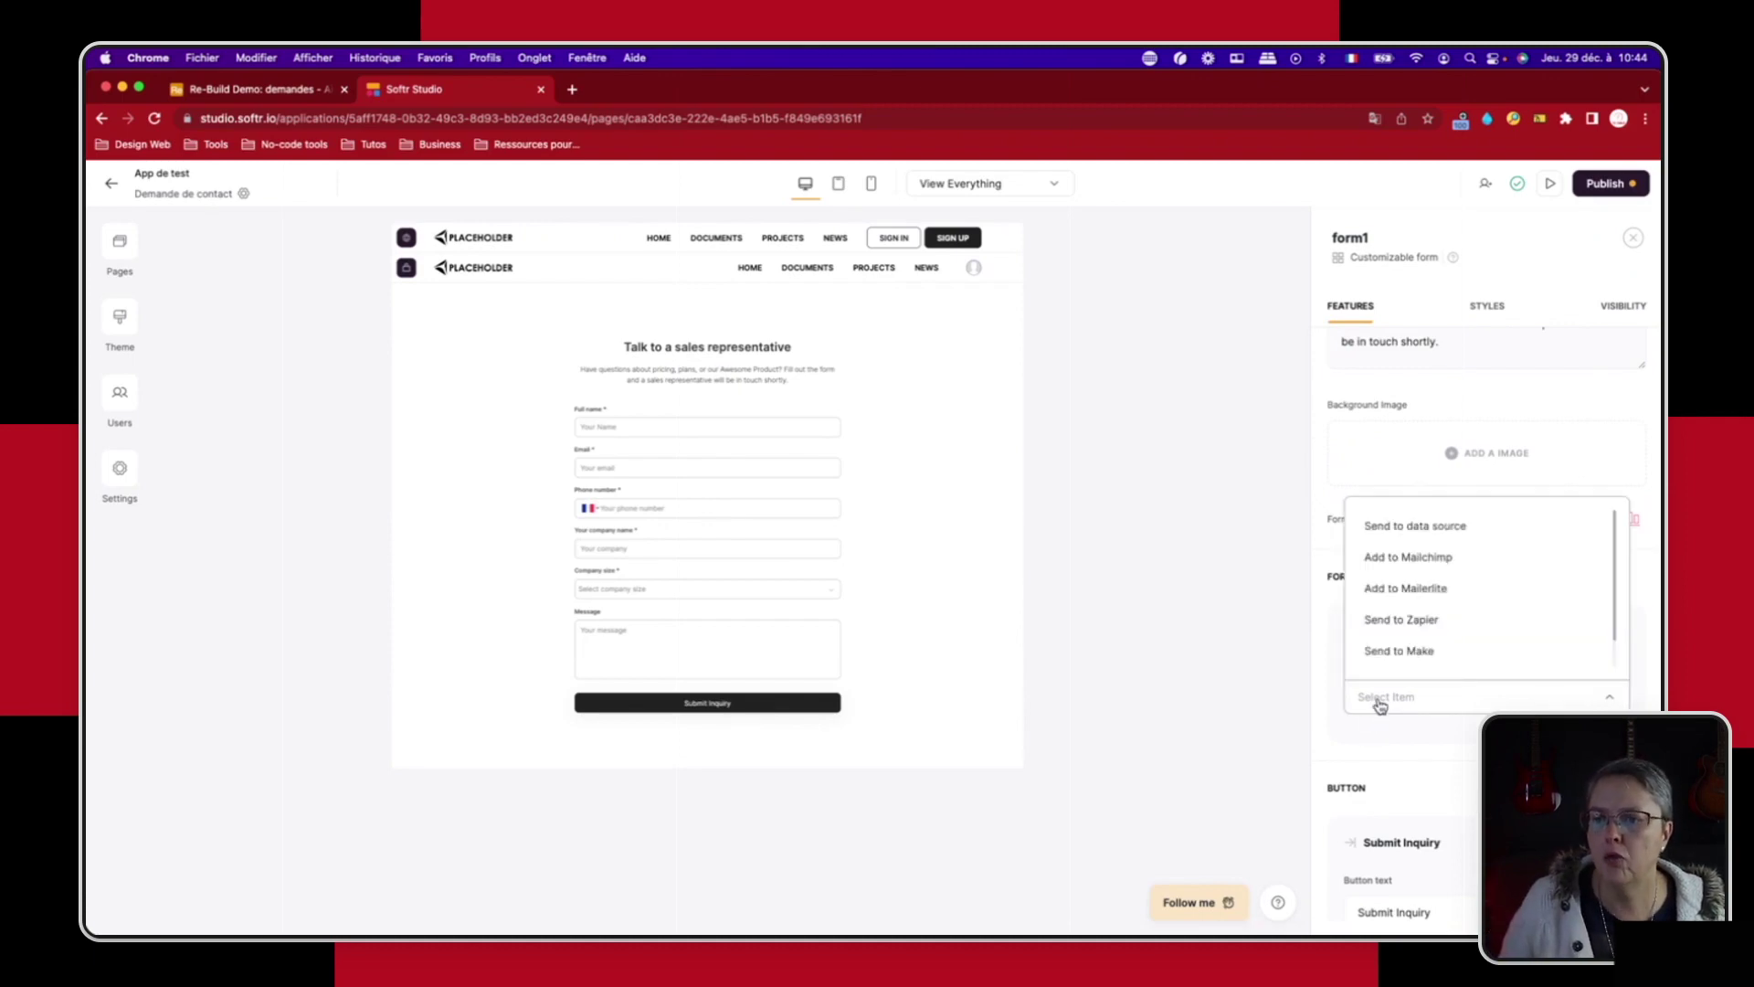
click(1401, 527)
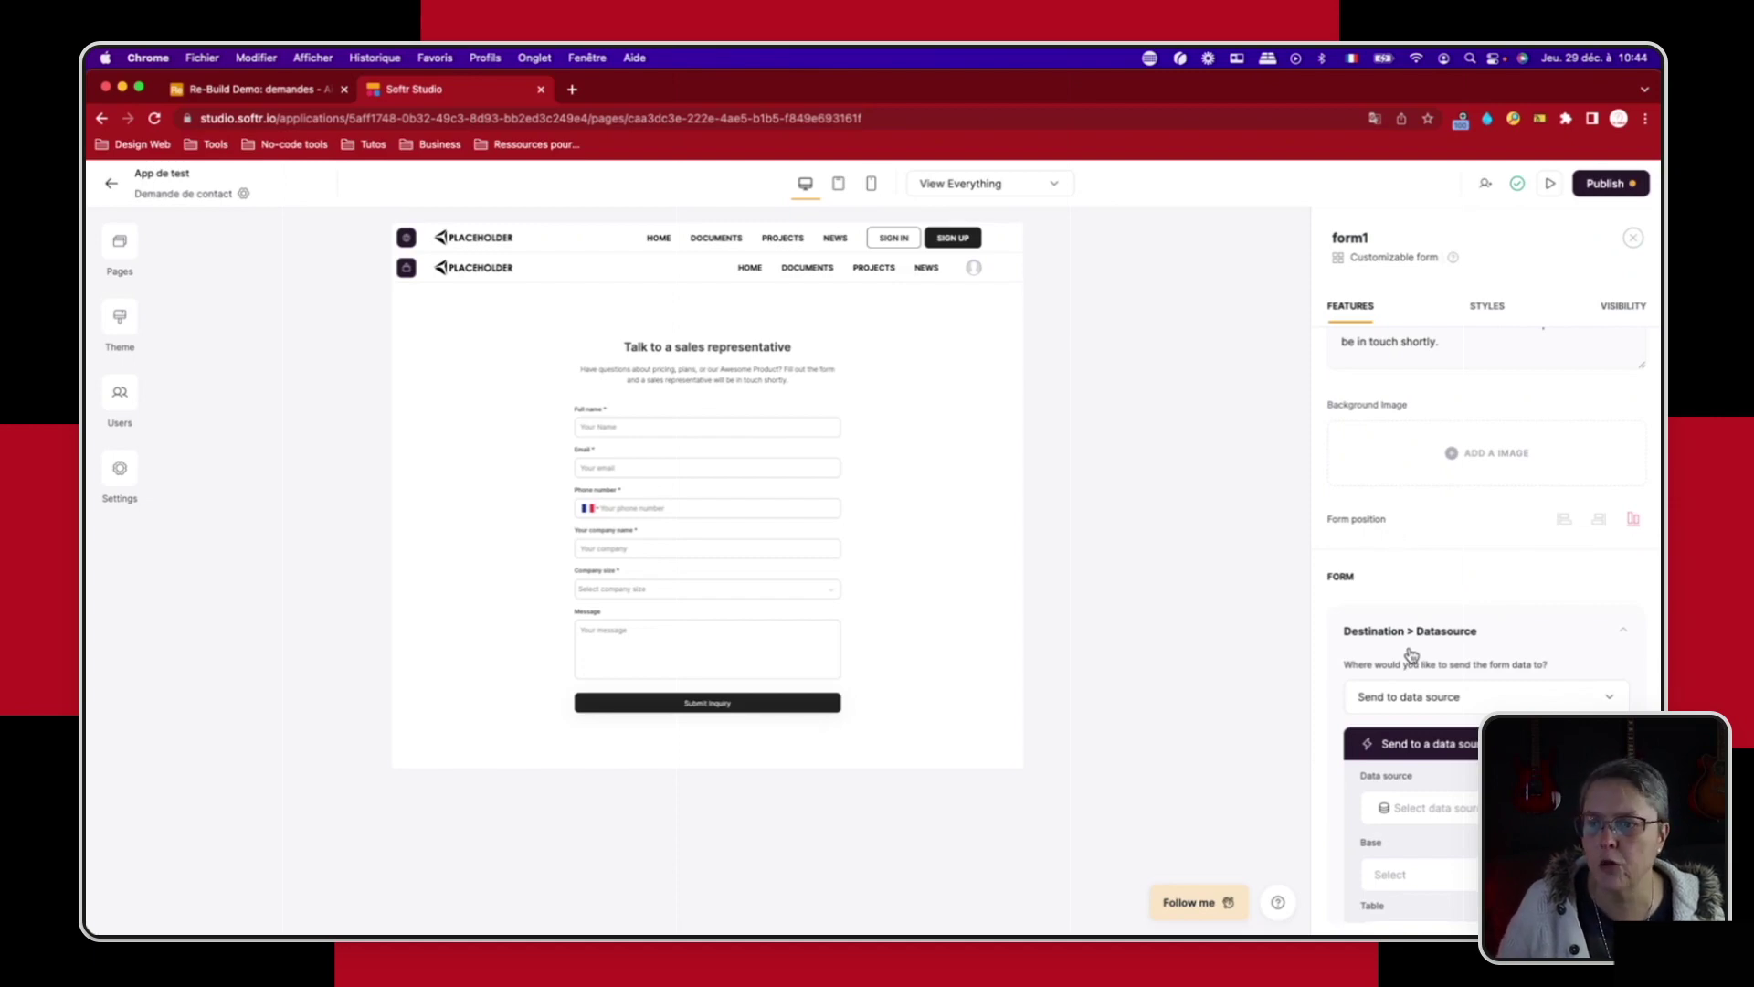
Step: Select the existing Airtable connection as the form's data source and Re-Build Demo as its base
scroll(1417, 664, down, 2)
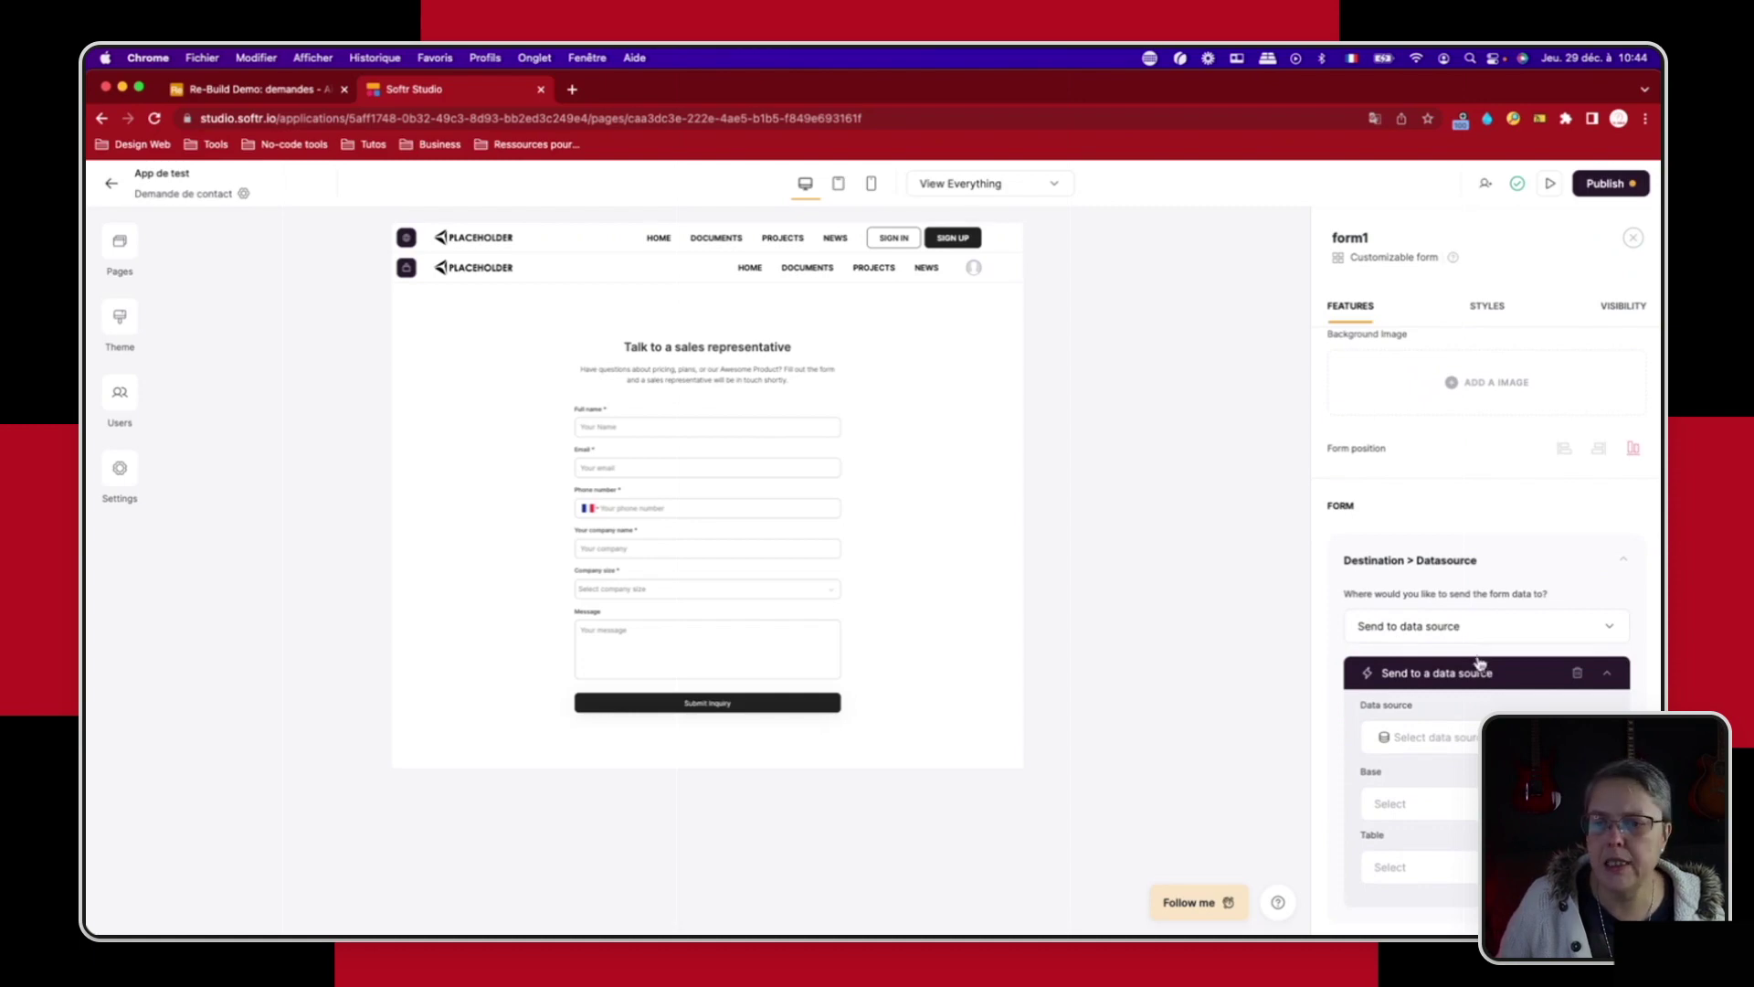
scroll(1481, 662, down, 4)
click(1458, 602)
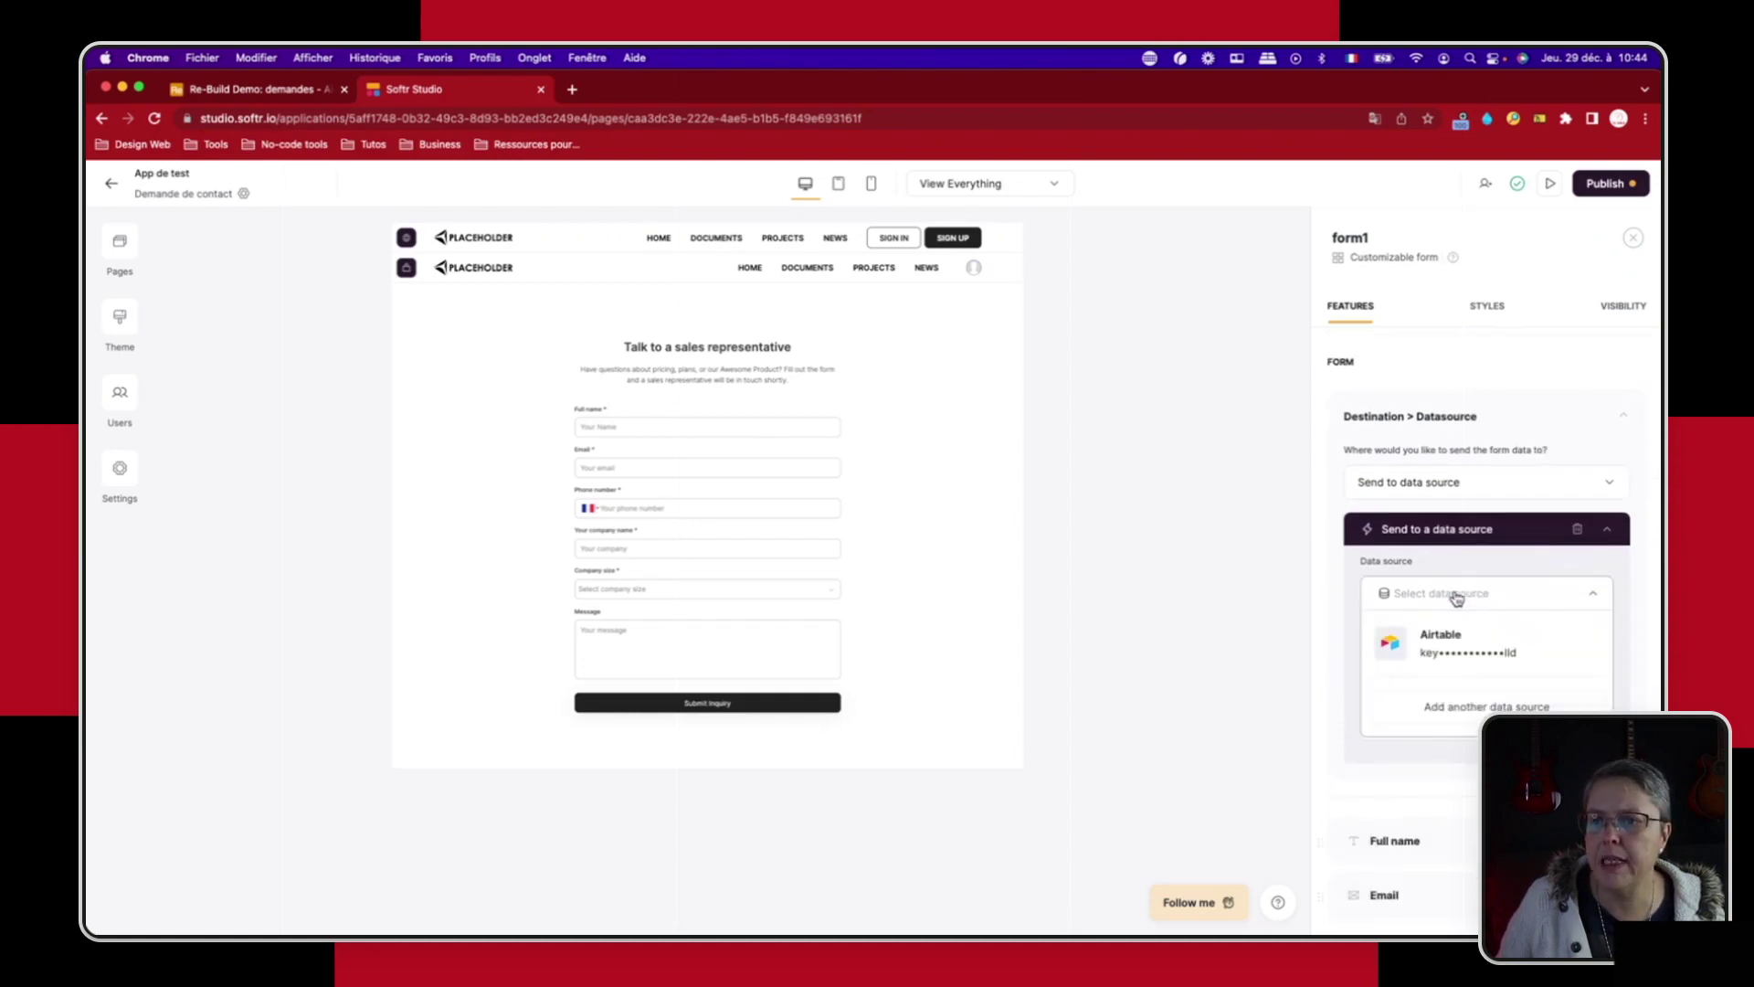
click(1443, 645)
click(1433, 659)
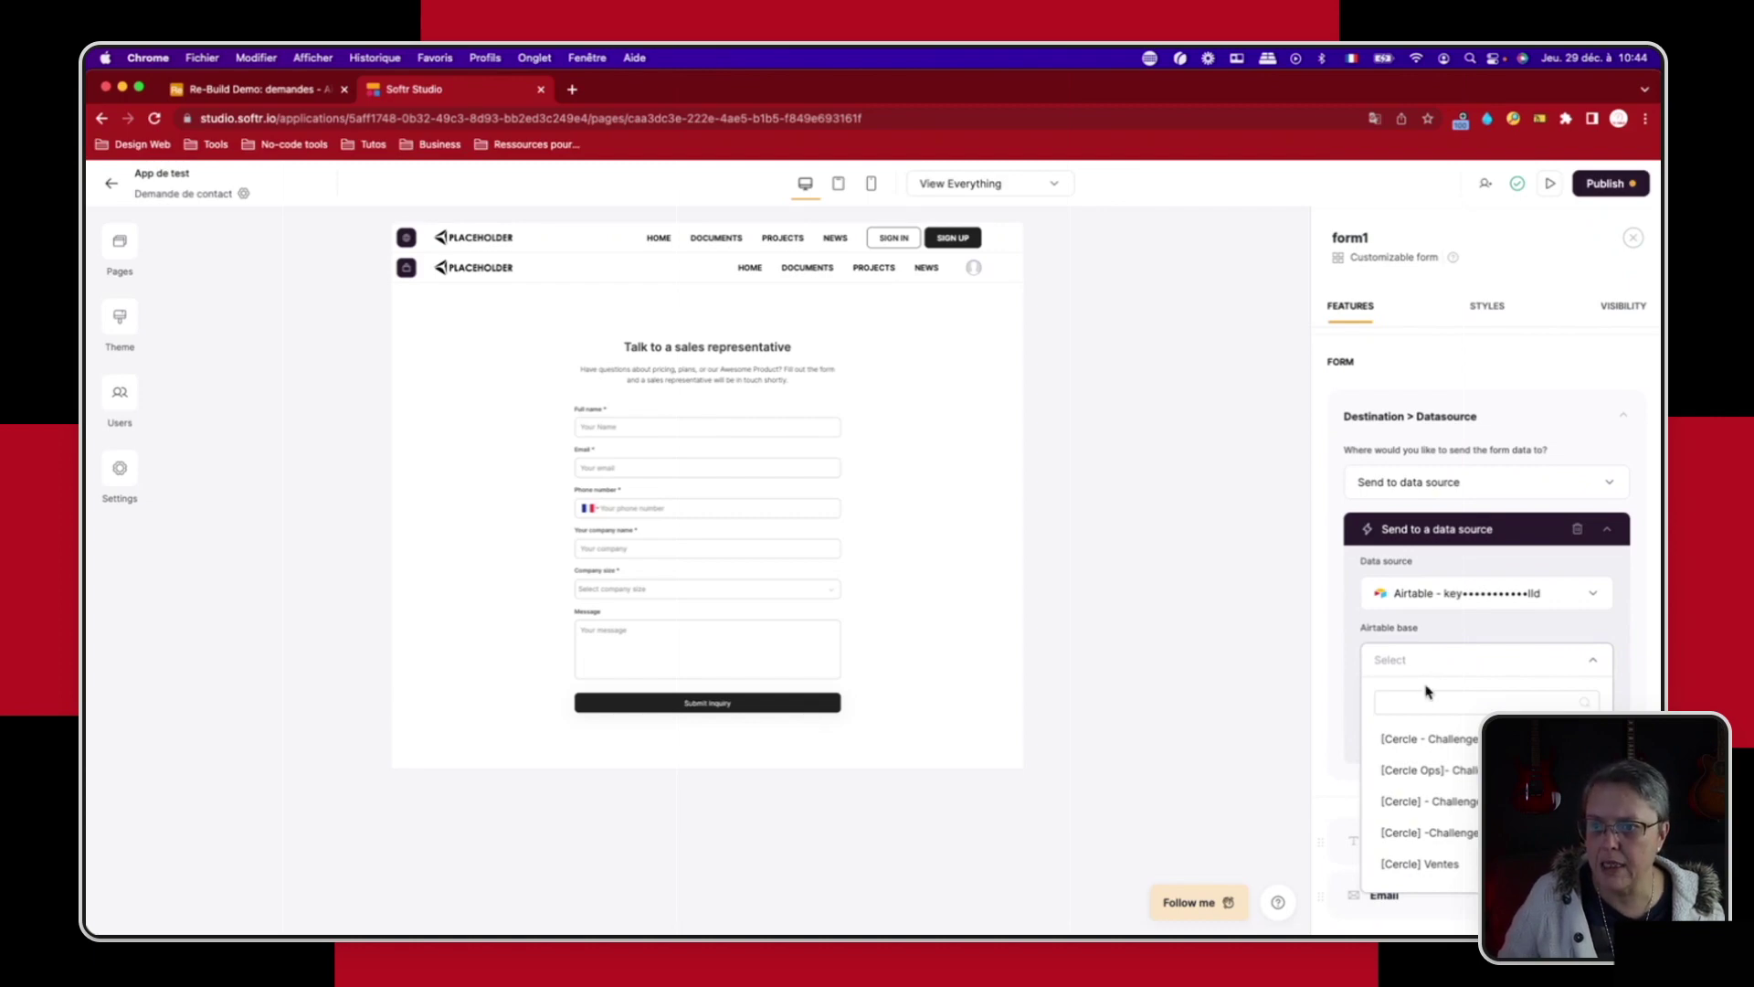
text(re)
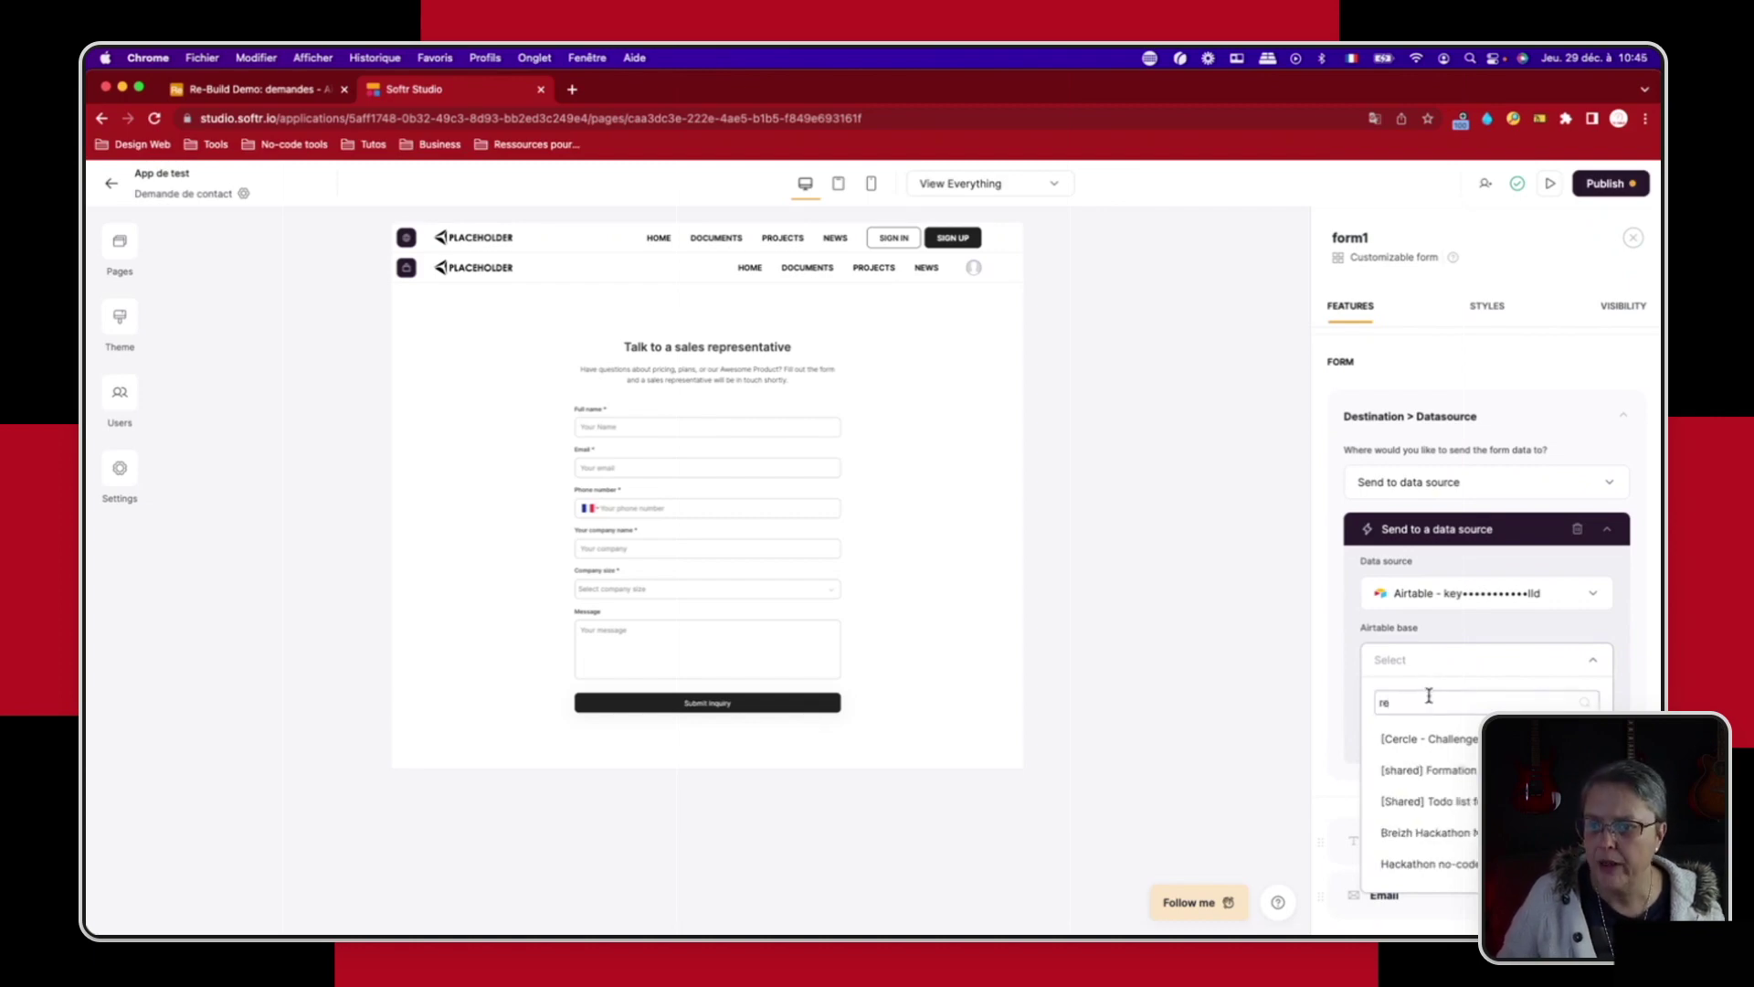
text(-bui)
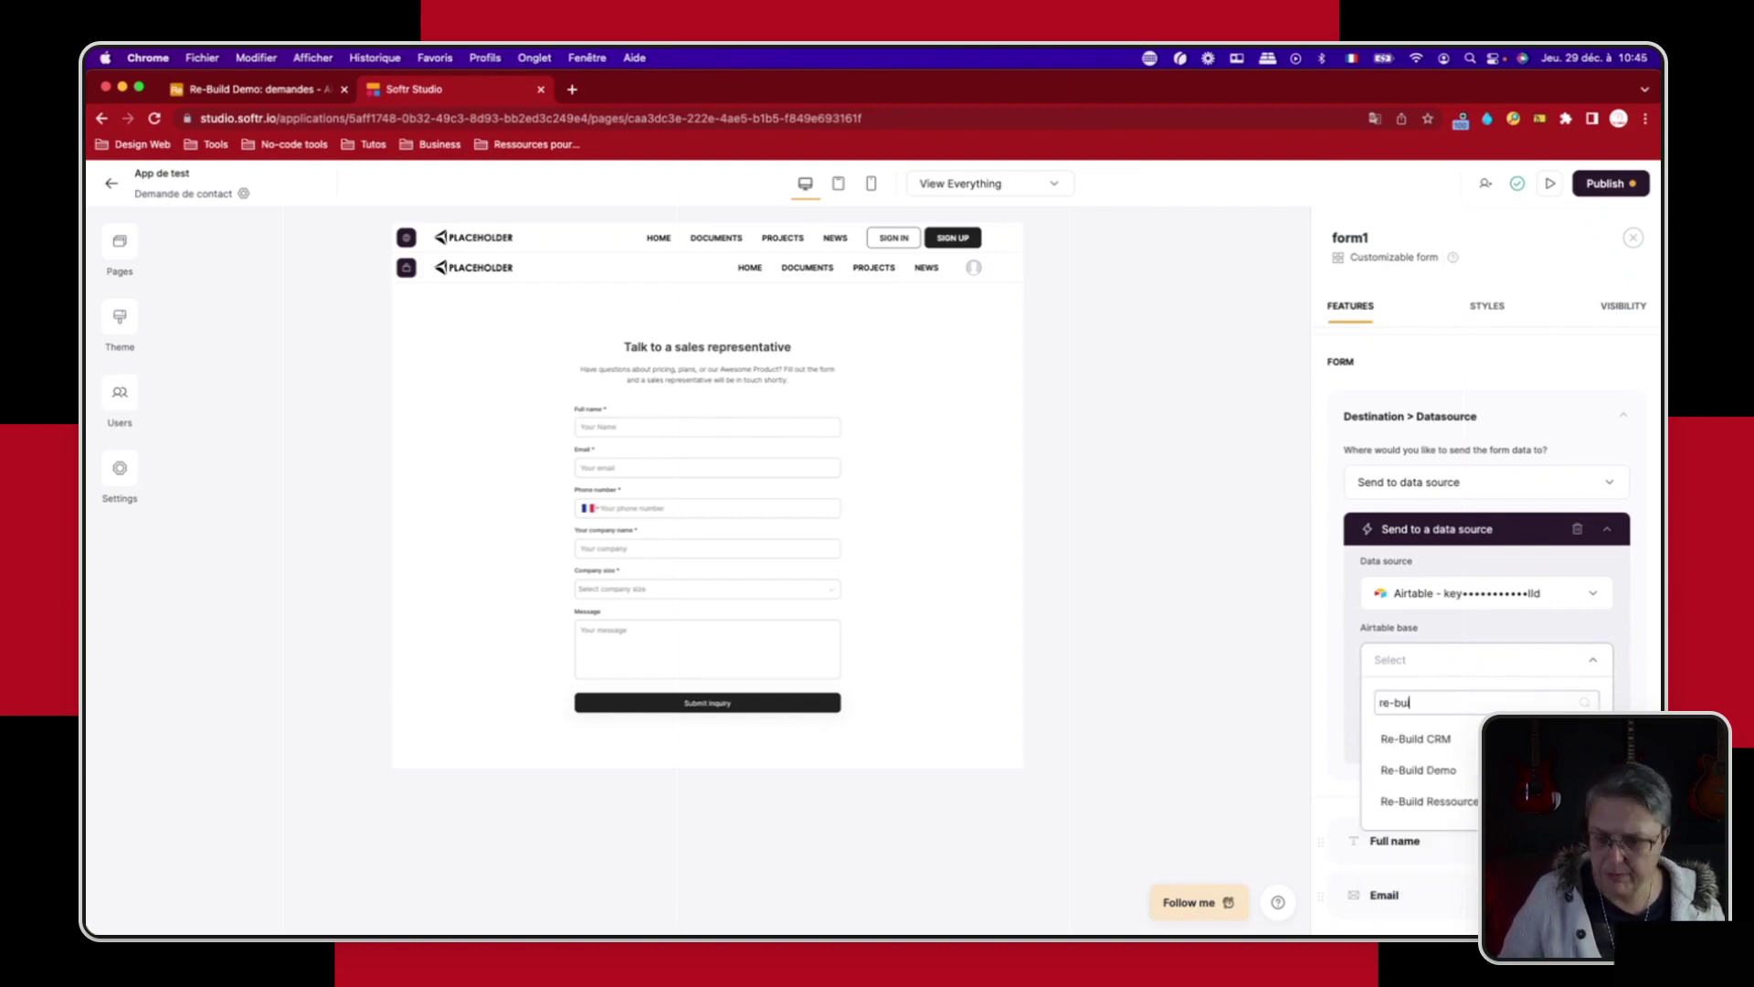
click(1430, 771)
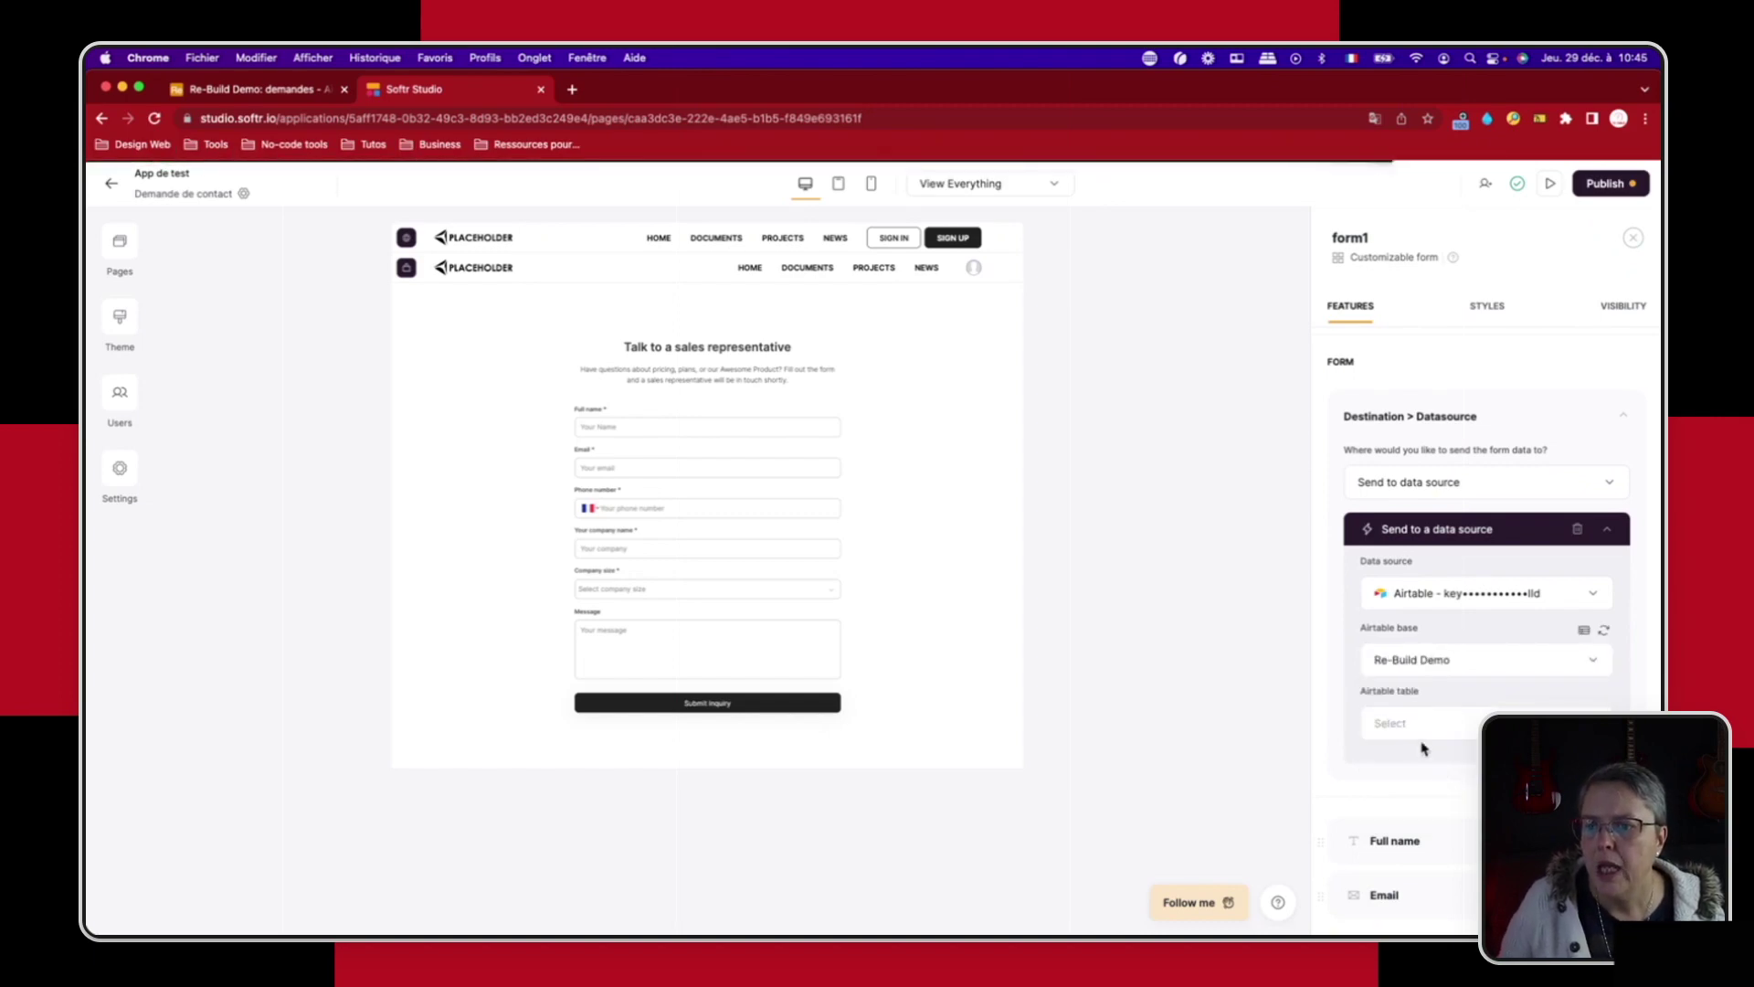
Step: Choose demandes as the form's Airtable table and map the Full name field to Nom demandeur
click(1423, 726)
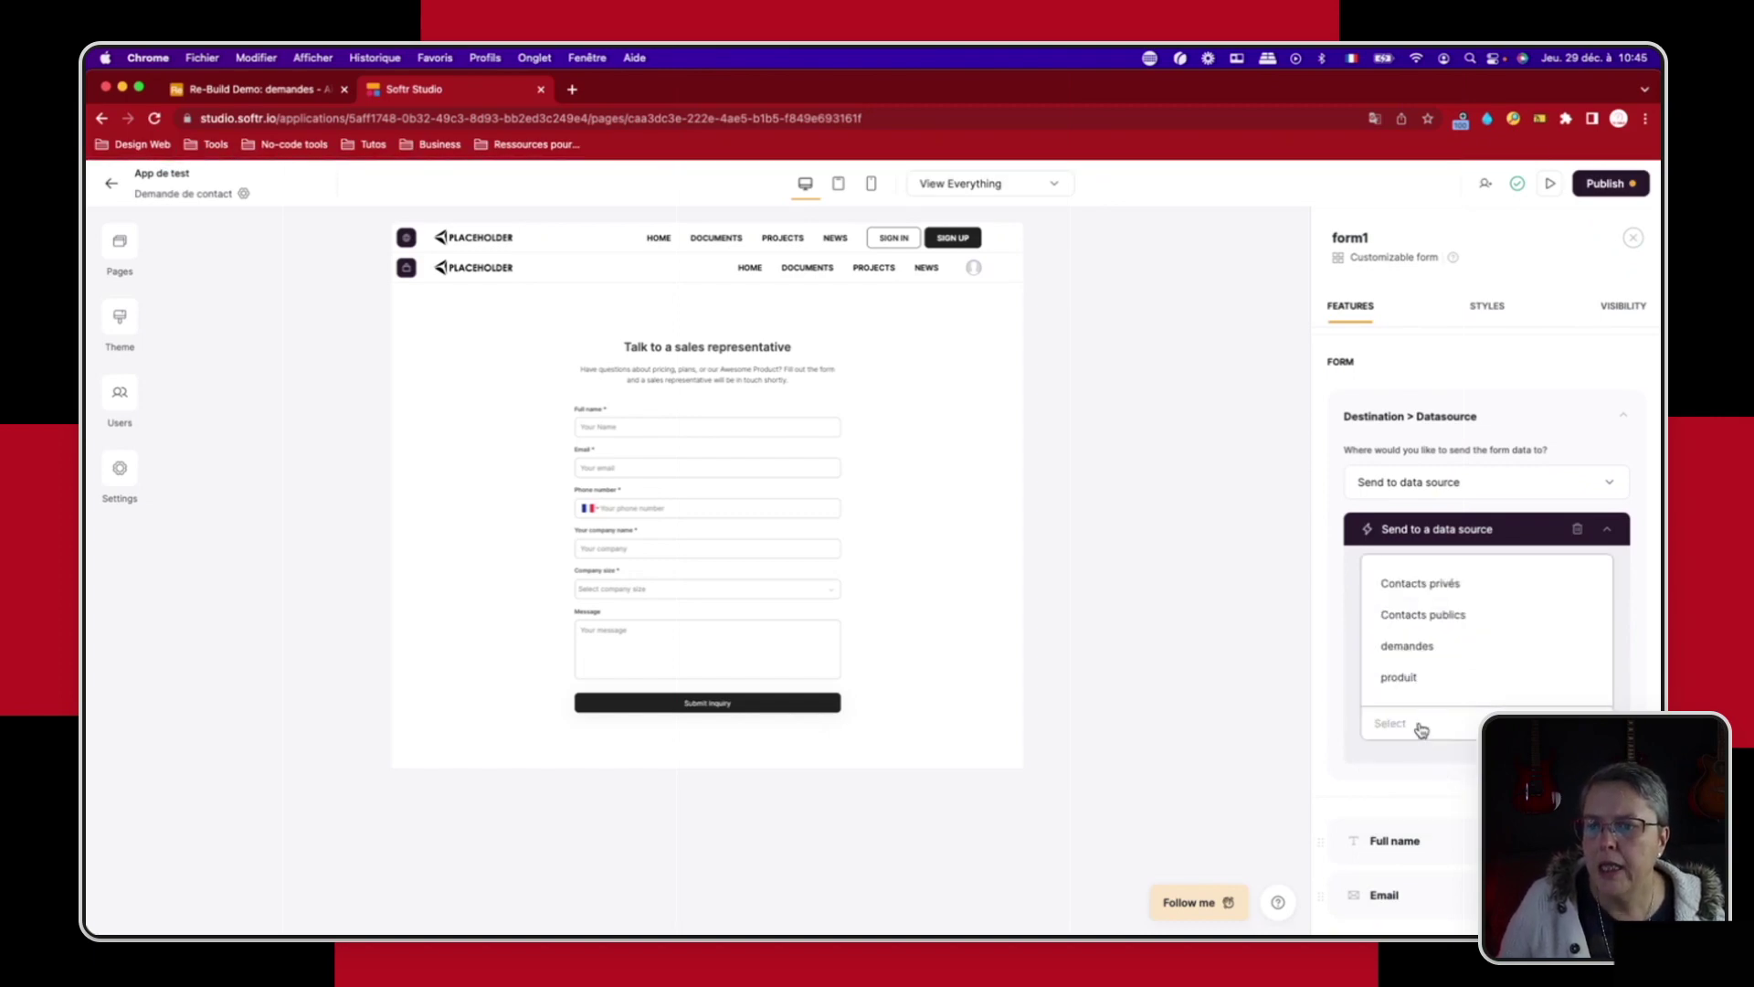
click(1412, 646)
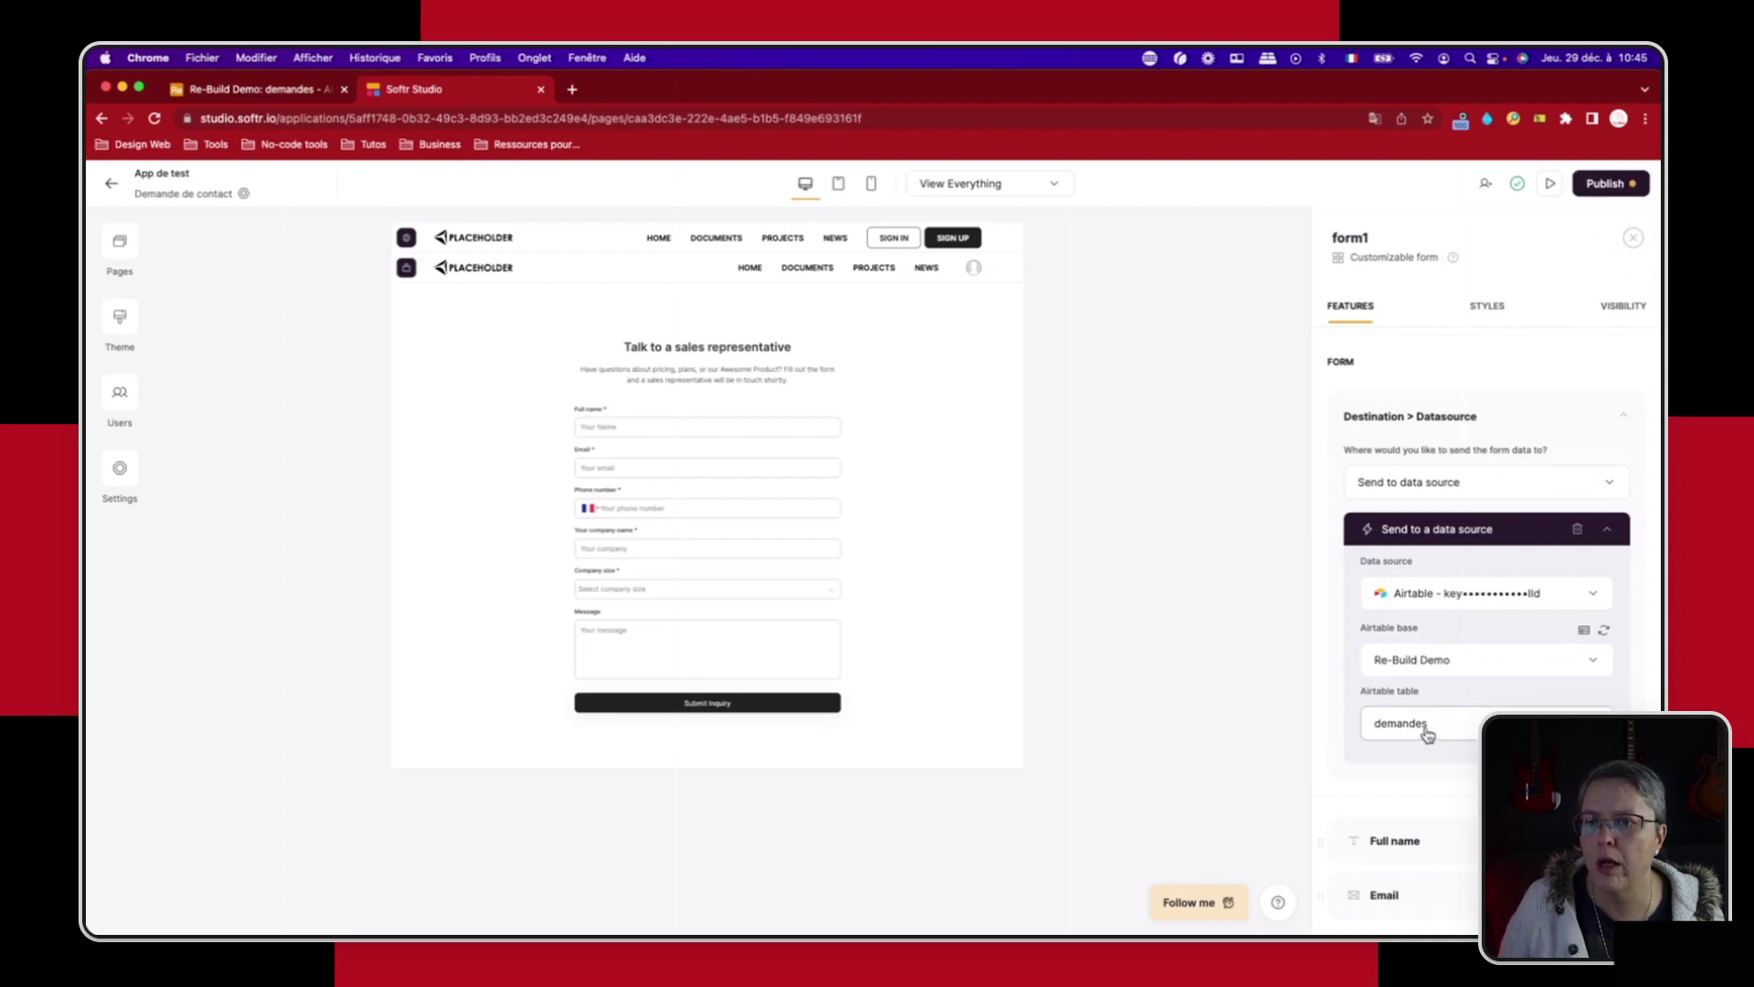
scroll(1425, 731, down, 5)
scroll(1428, 729, down, 2)
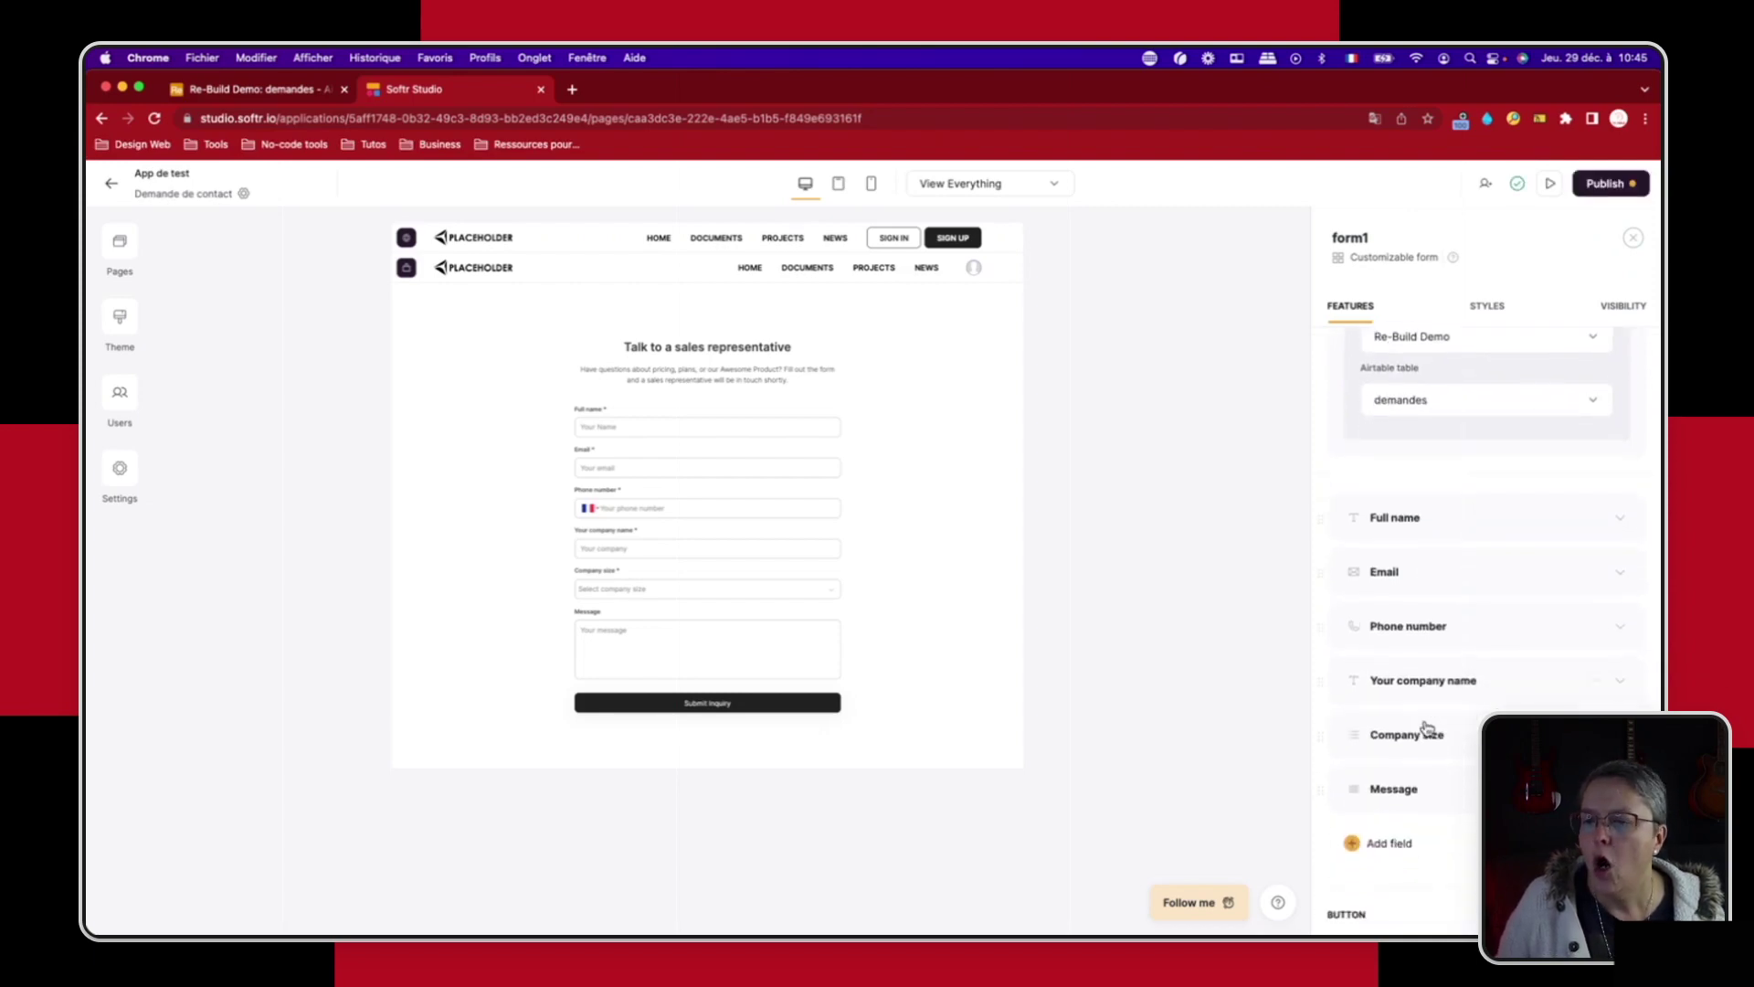
click(1405, 428)
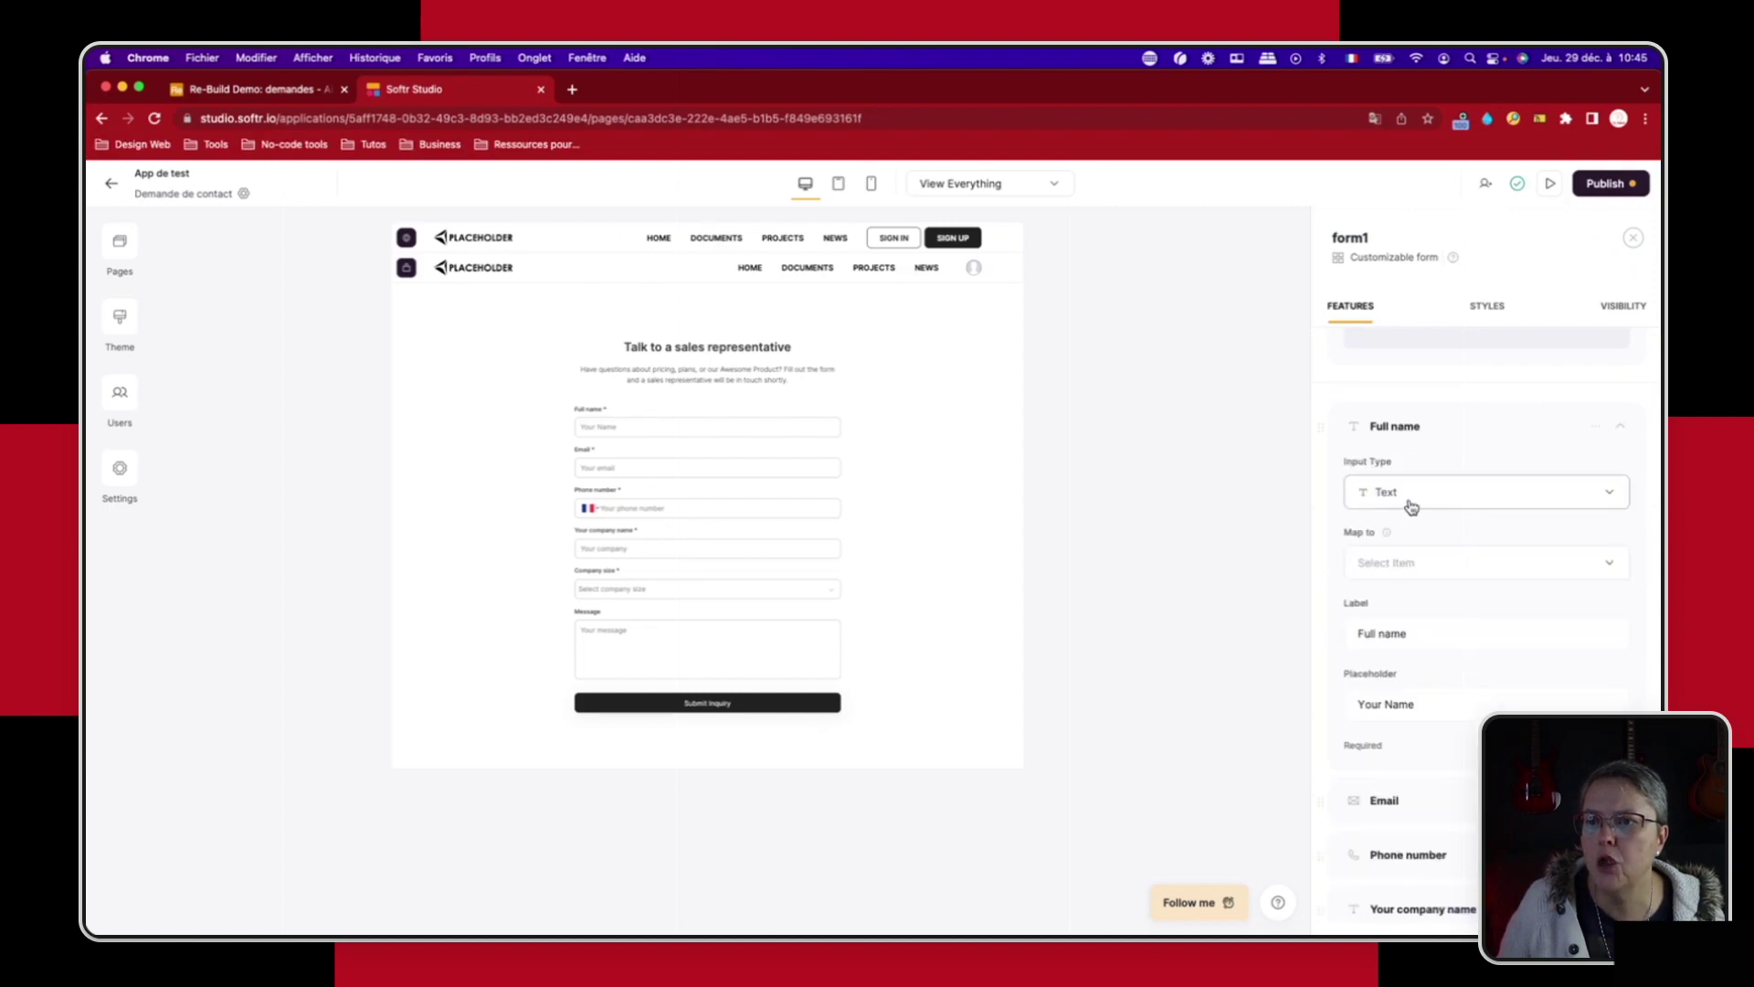
click(1412, 562)
scroll(1375, 745, down, 3)
click(1421, 702)
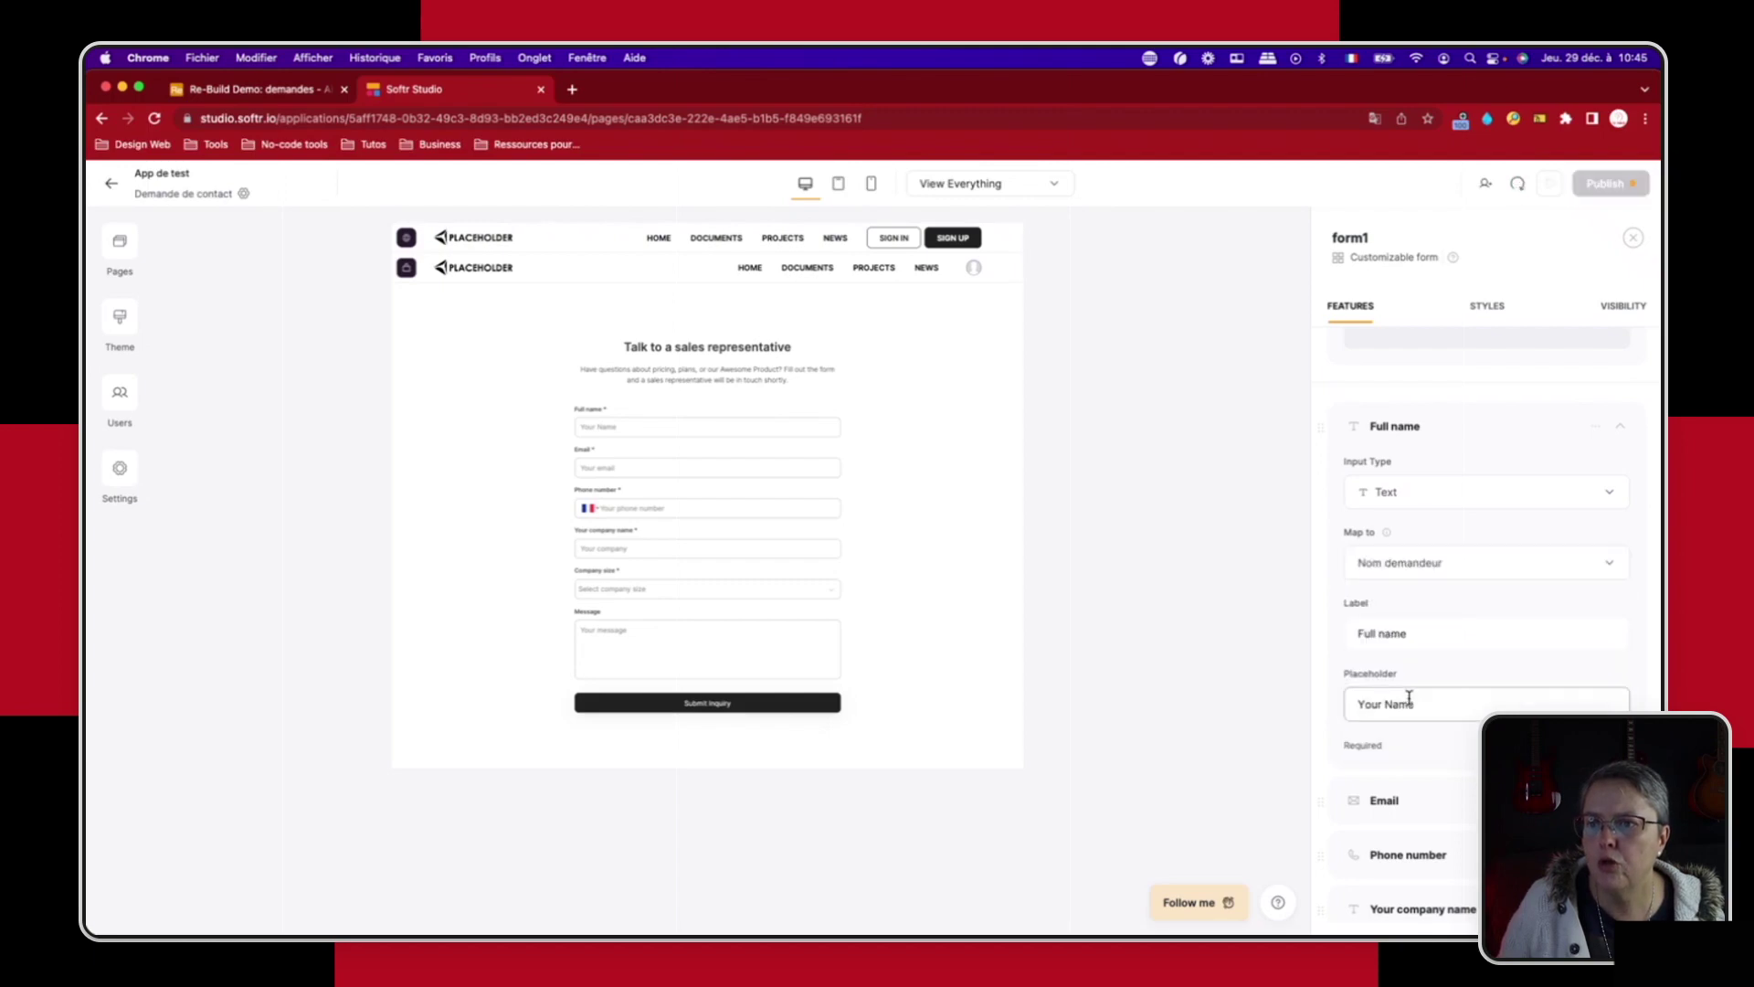
Step: Change the label of the Full name field to "Nom"
triple_click(1417, 625)
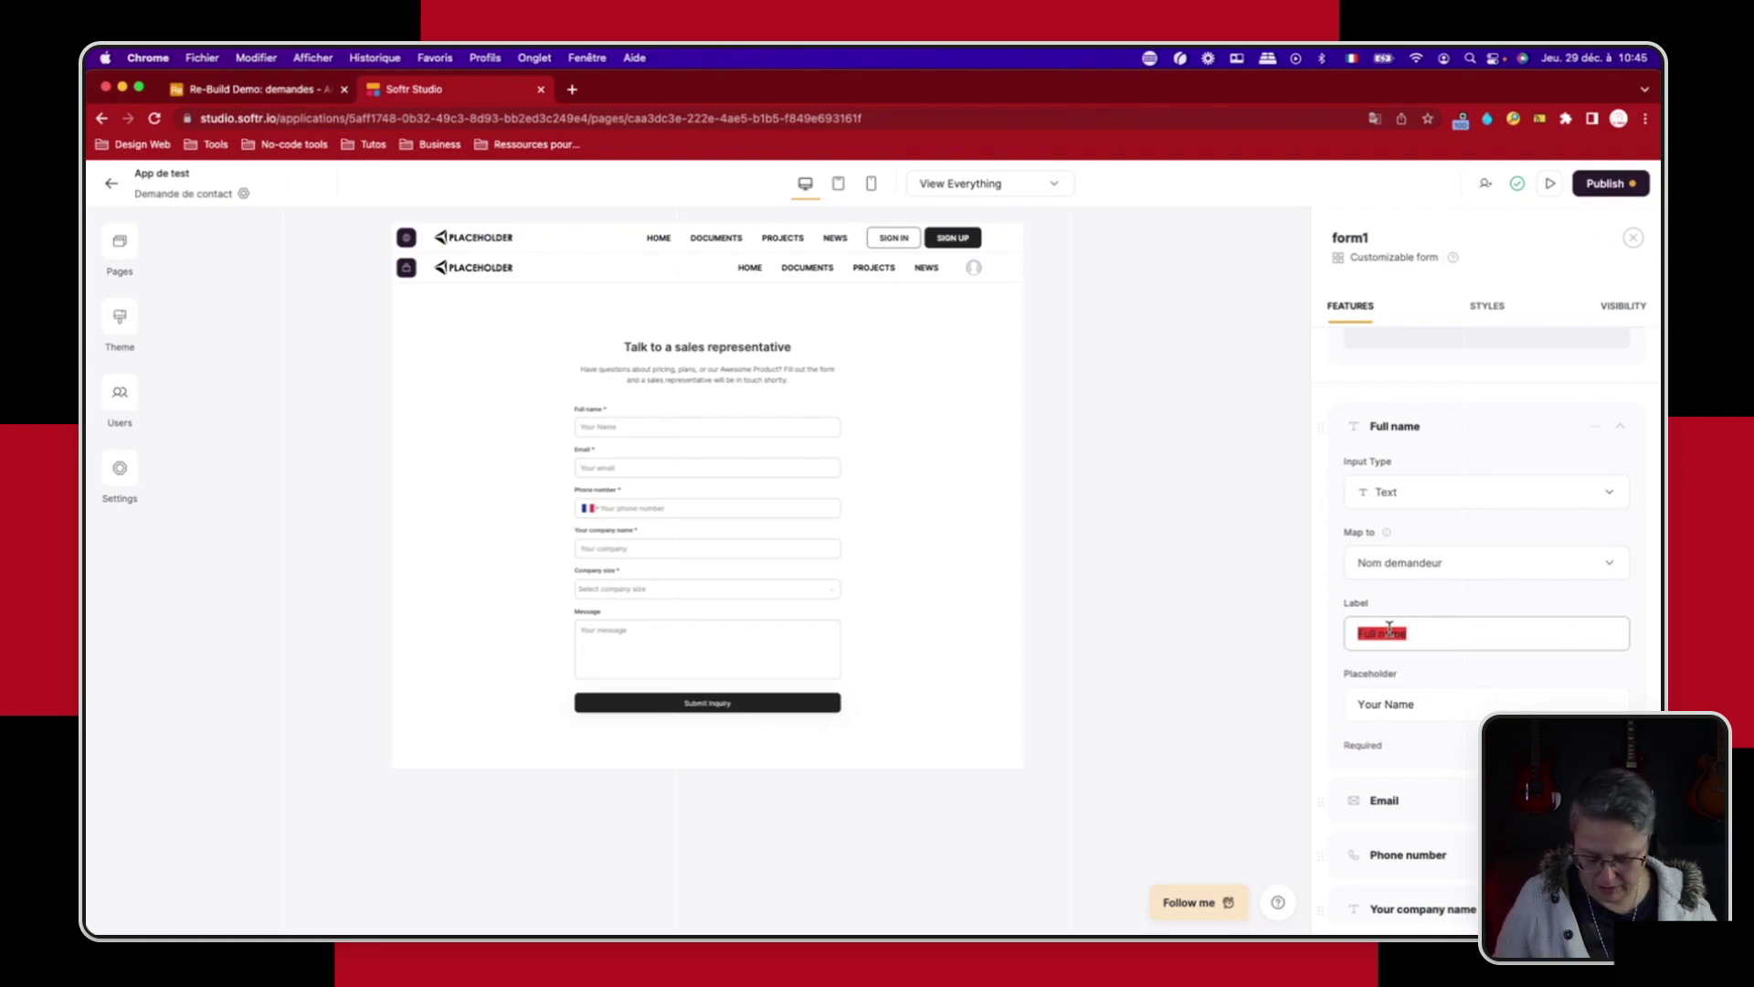
text(Nom)
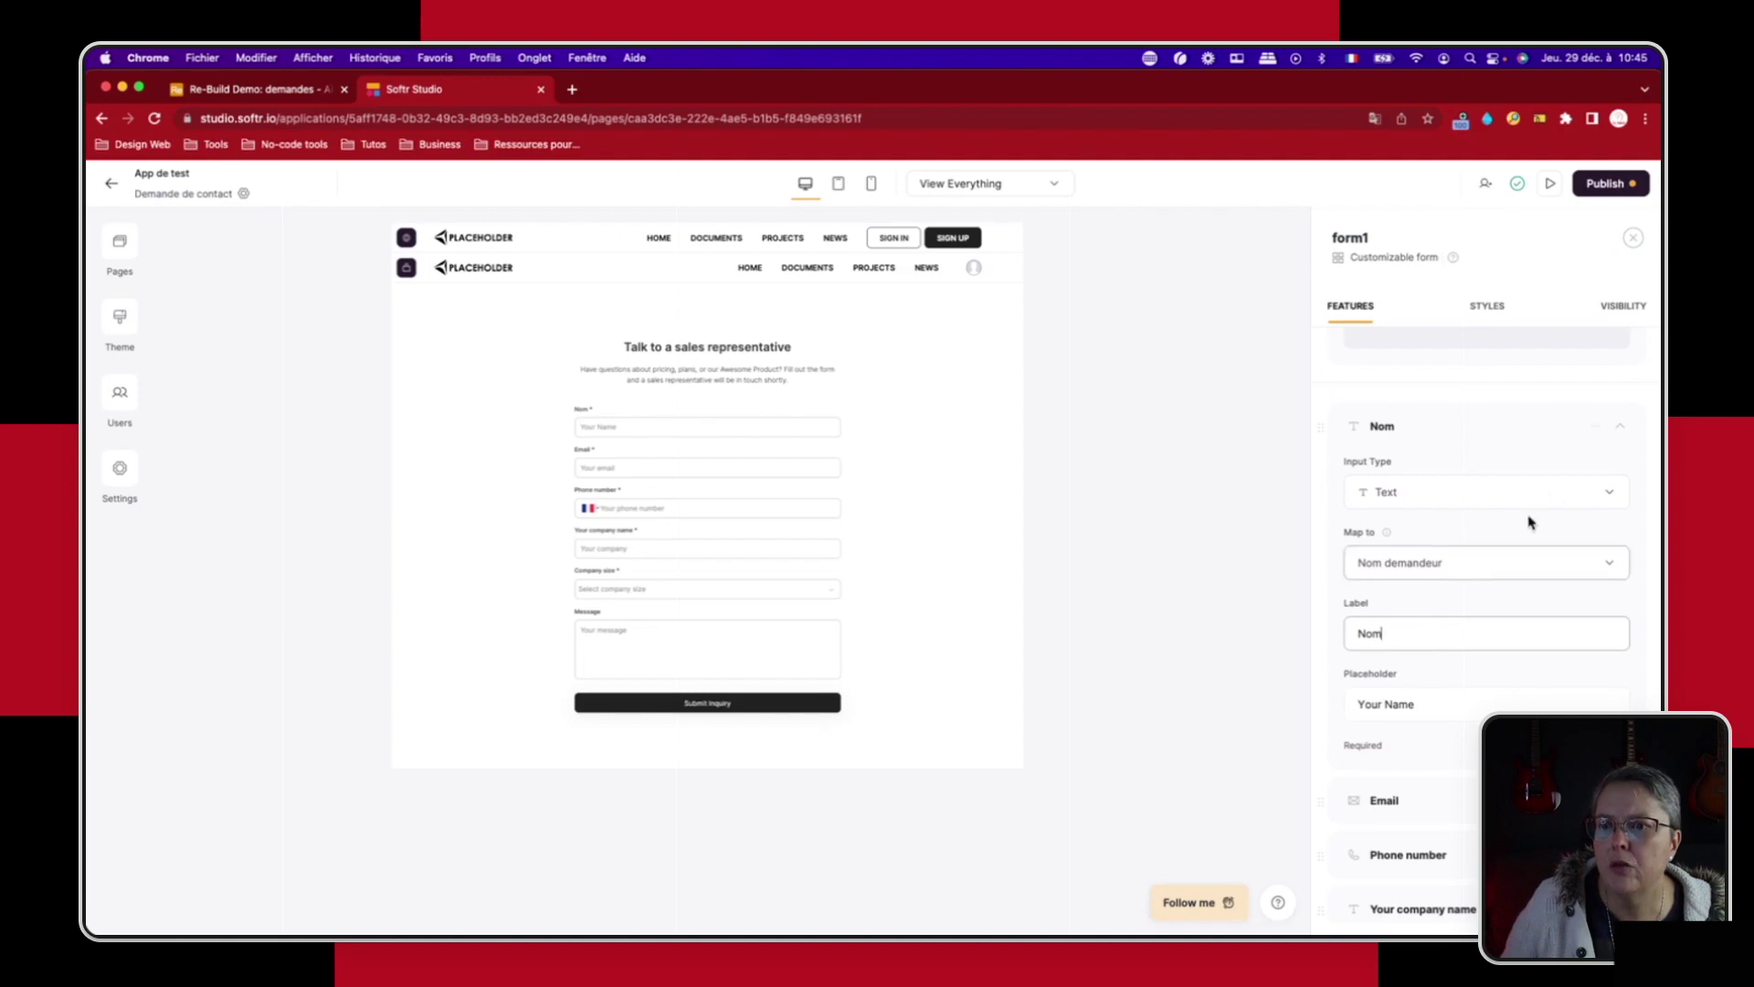
click(1623, 428)
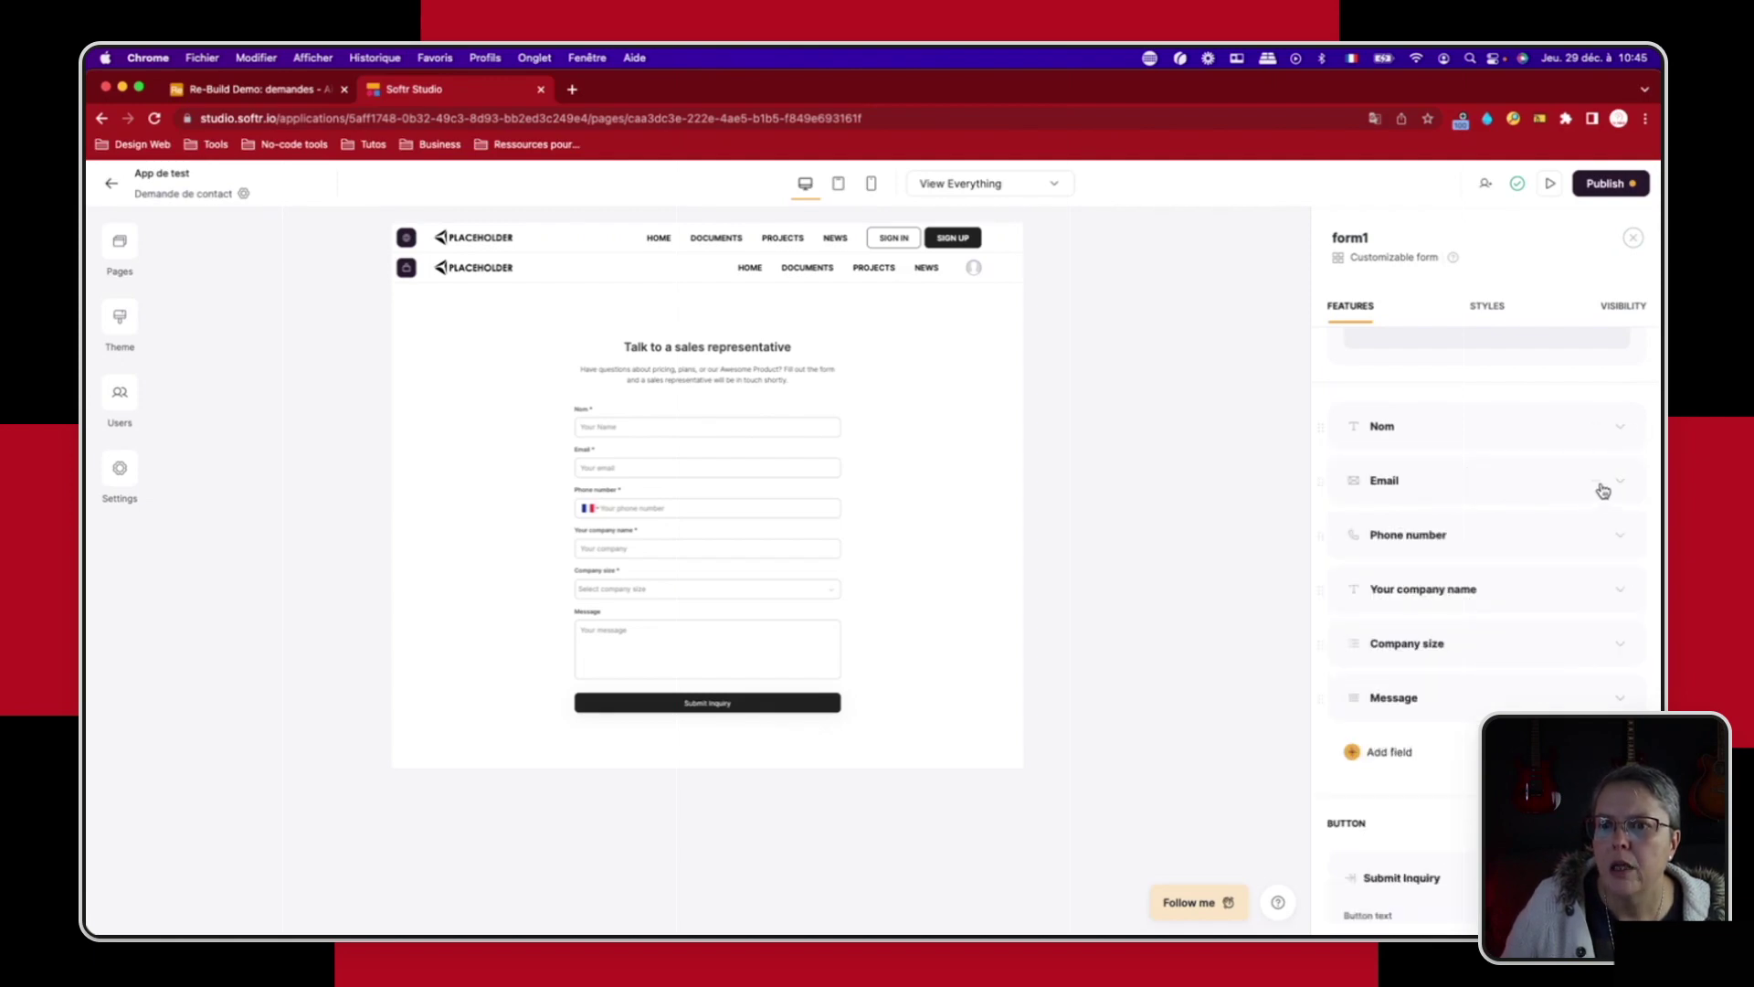
Step: Map the form's Email field to the Email demandeir column
click(1504, 489)
click(1428, 631)
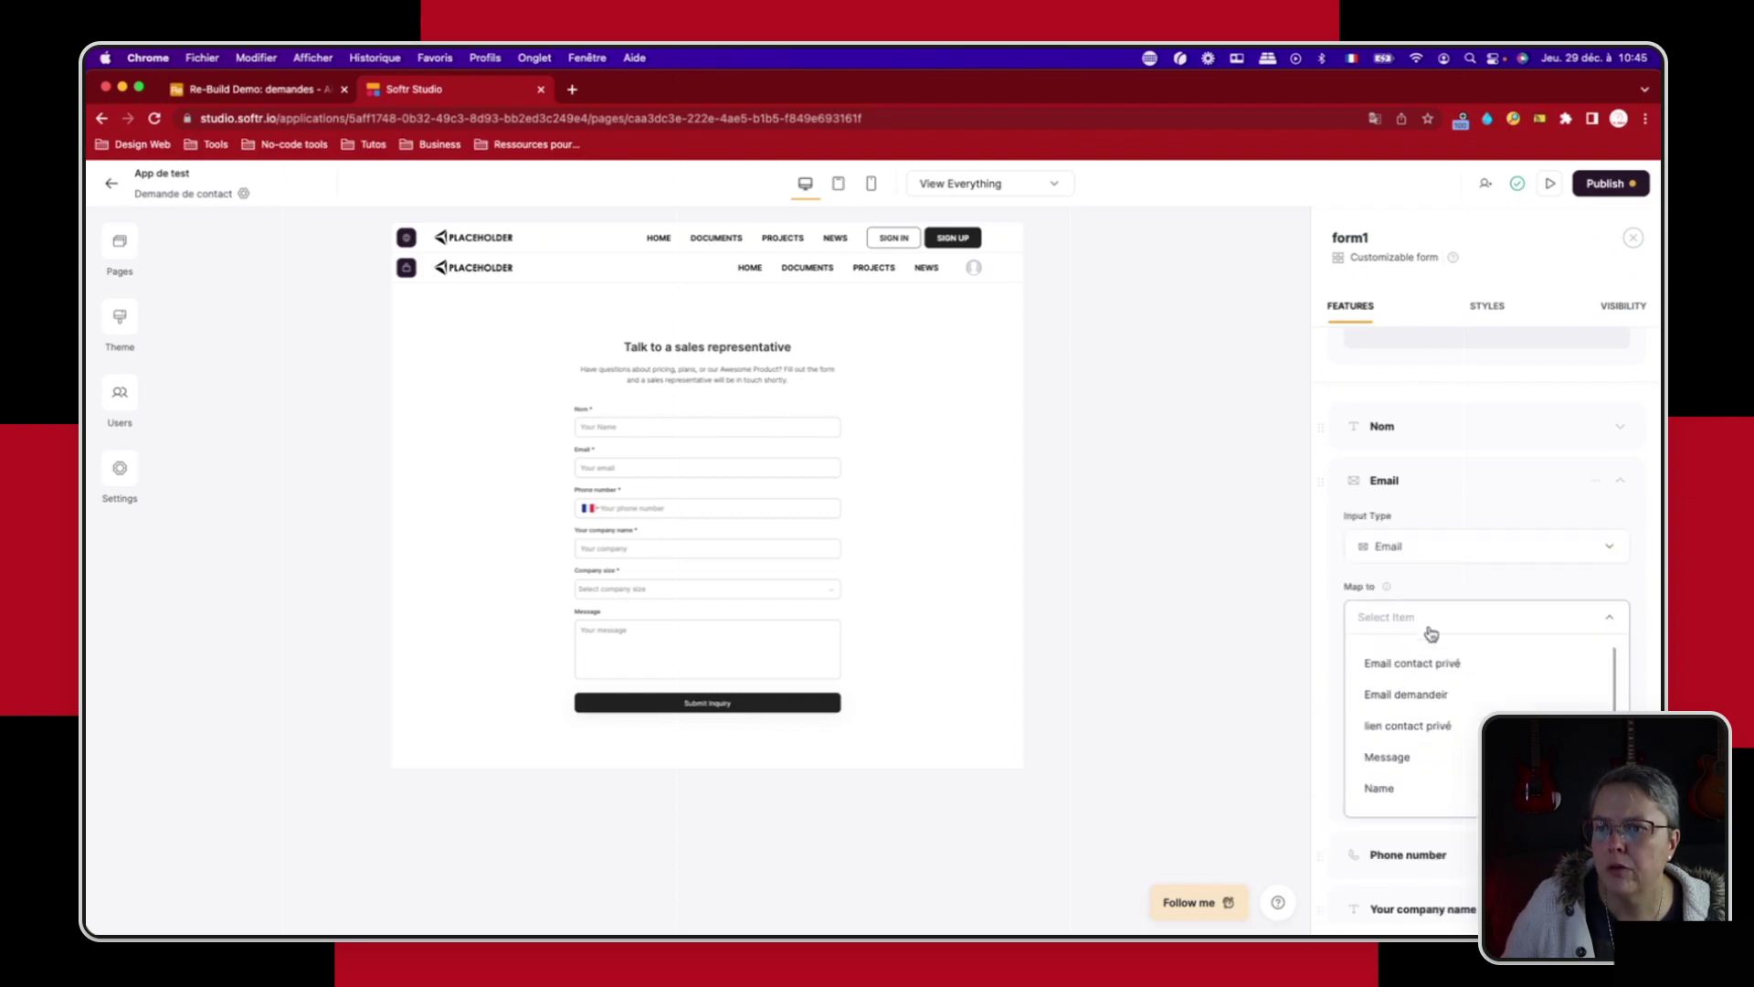
click(1422, 696)
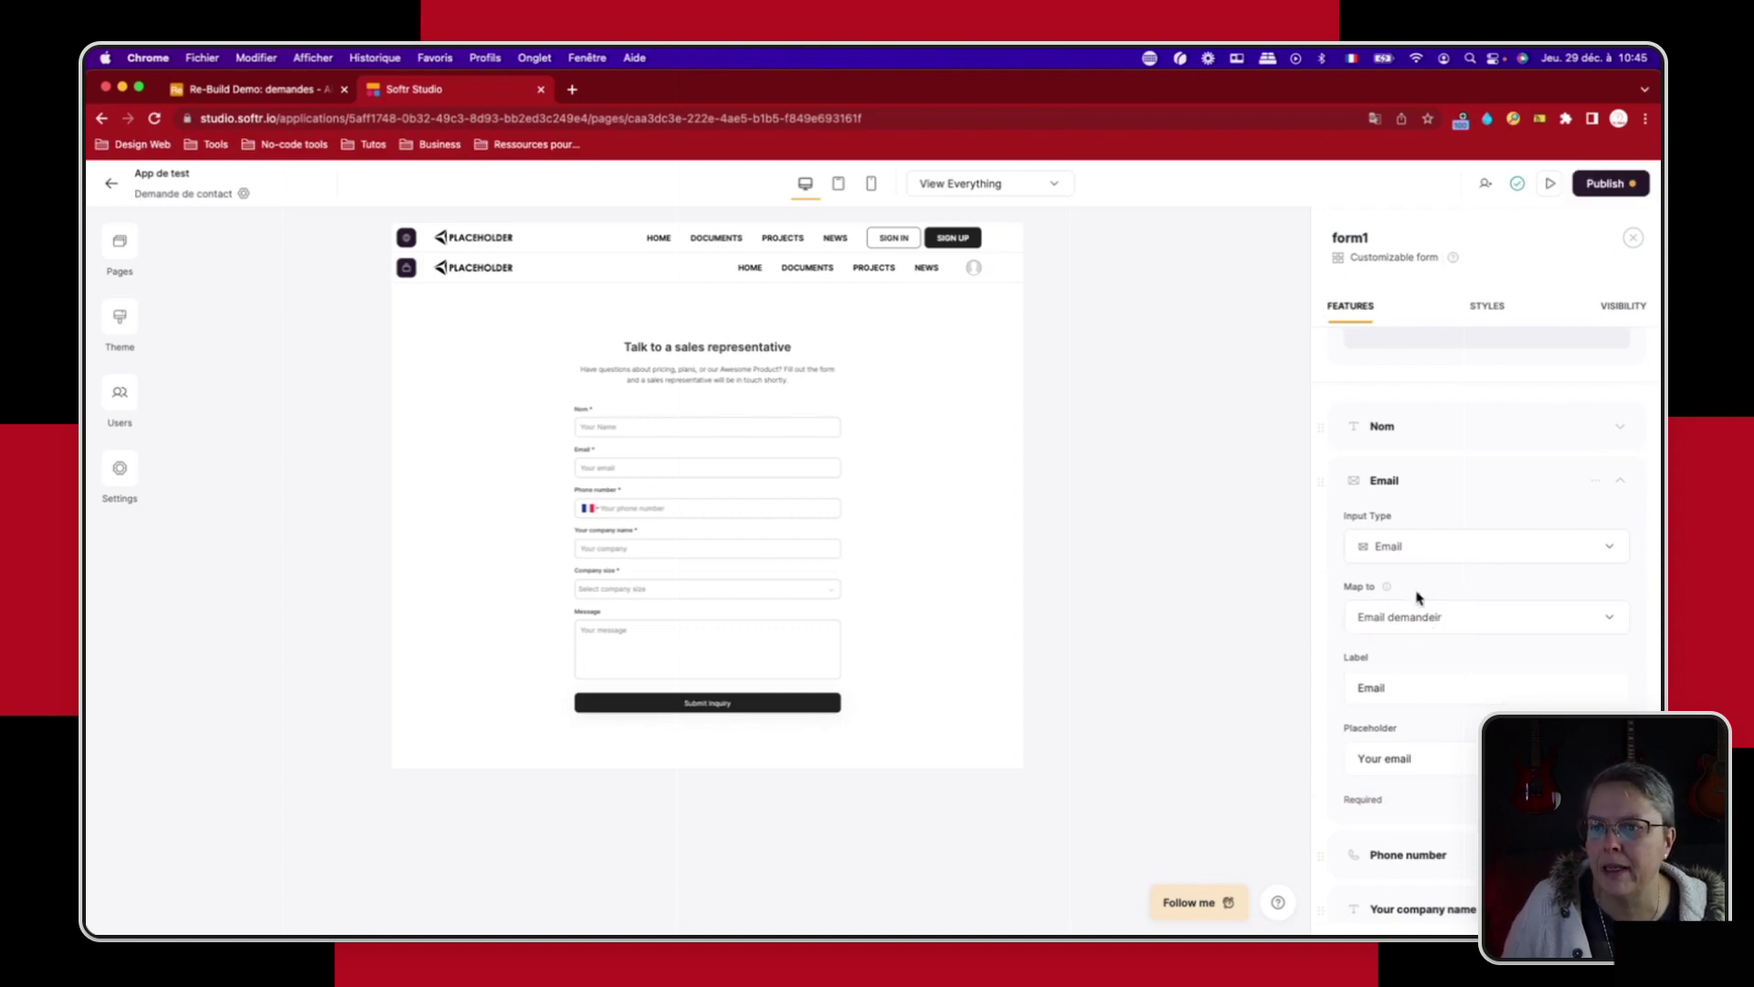
click(1595, 481)
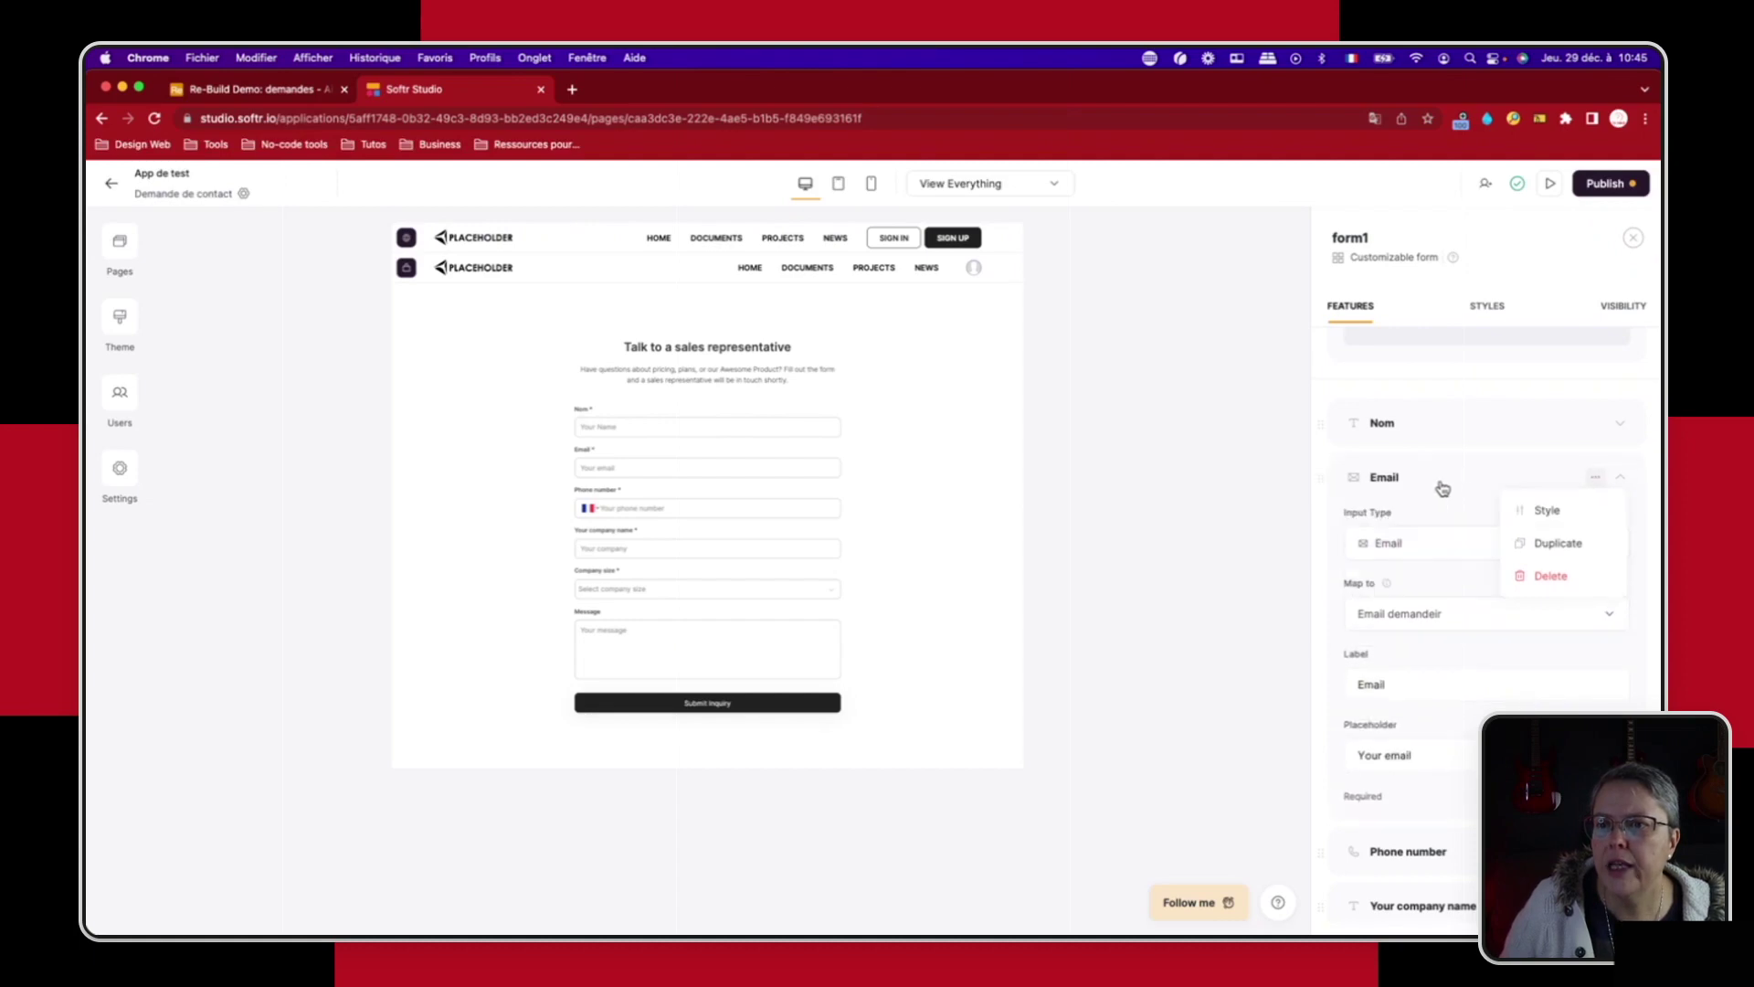
click(1622, 480)
Step: Delete the Your company name, Phone number and Company size fields from the form
click(1596, 532)
click(1547, 635)
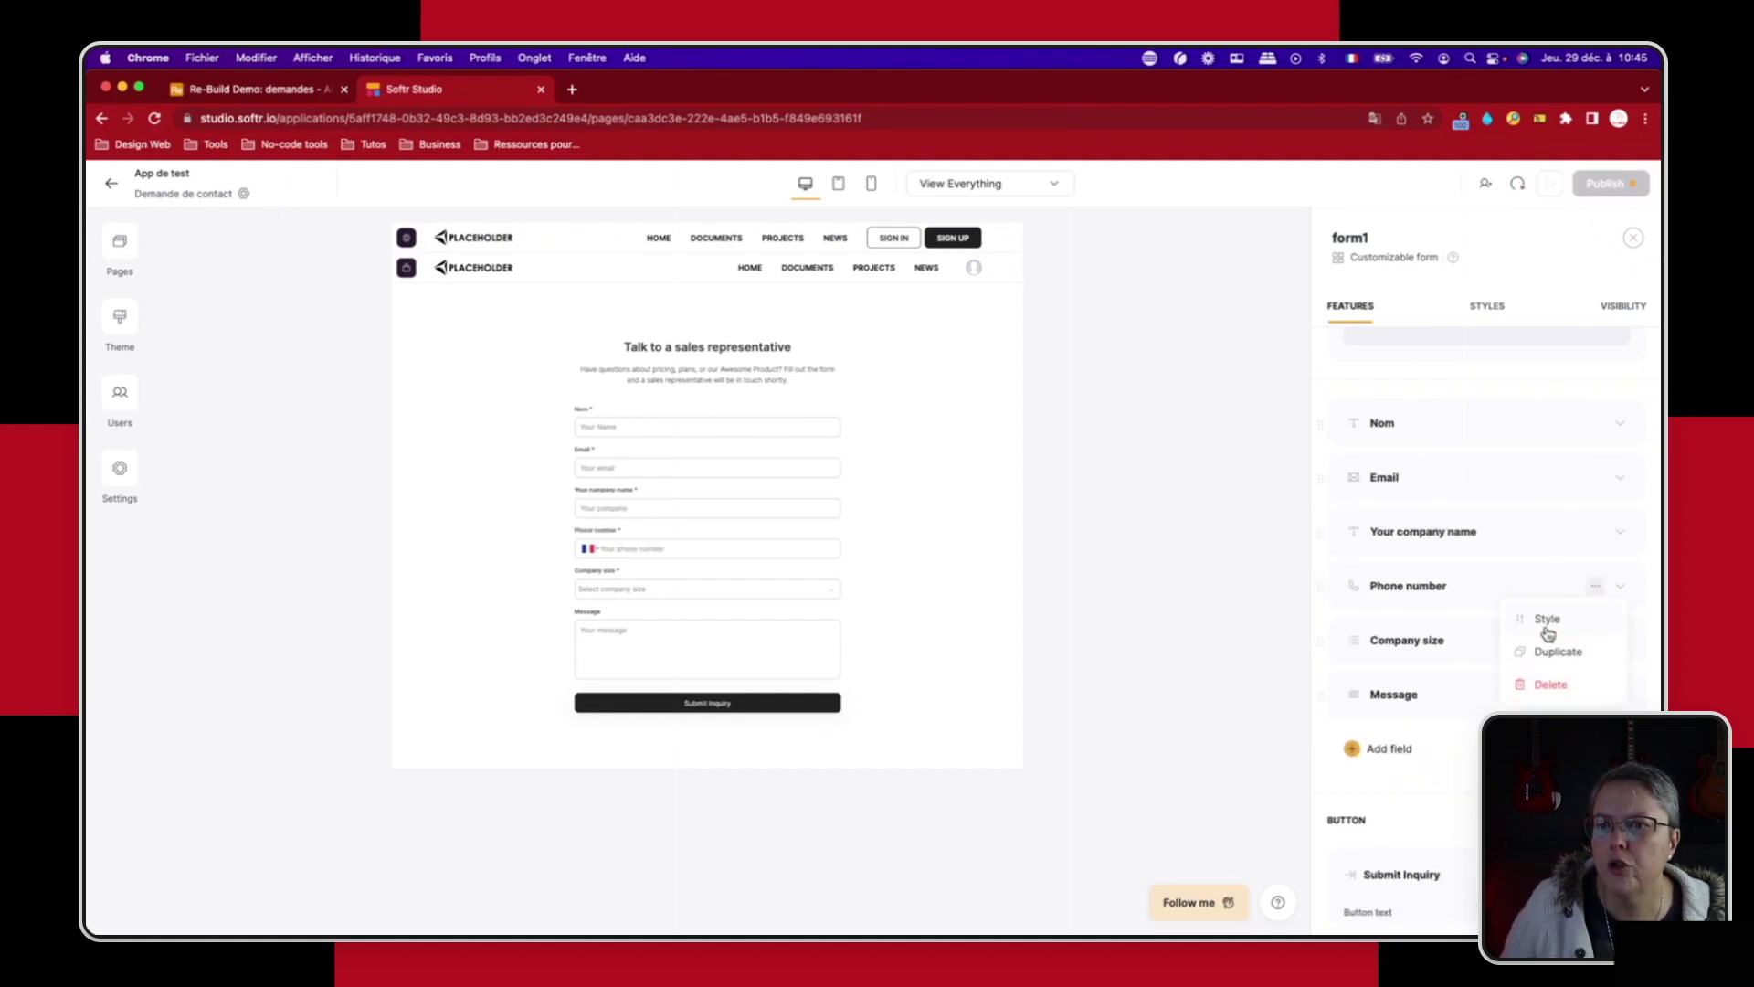
click(1598, 534)
click(1547, 635)
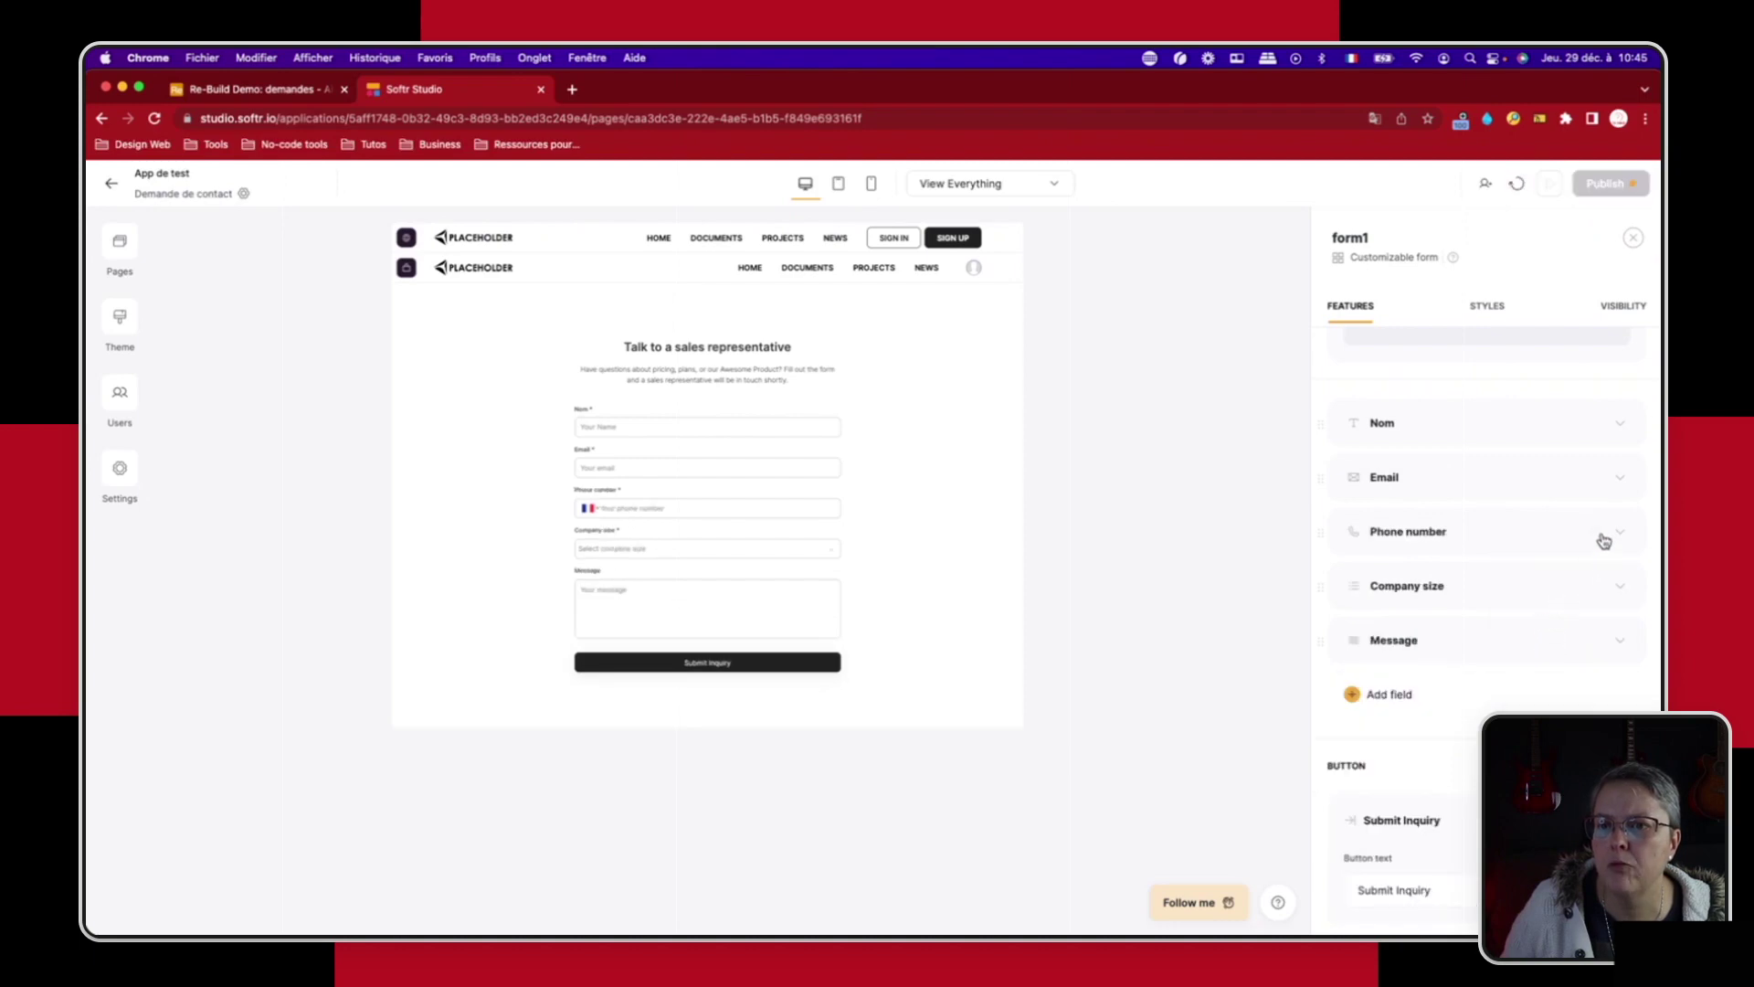
click(1596, 533)
click(1550, 631)
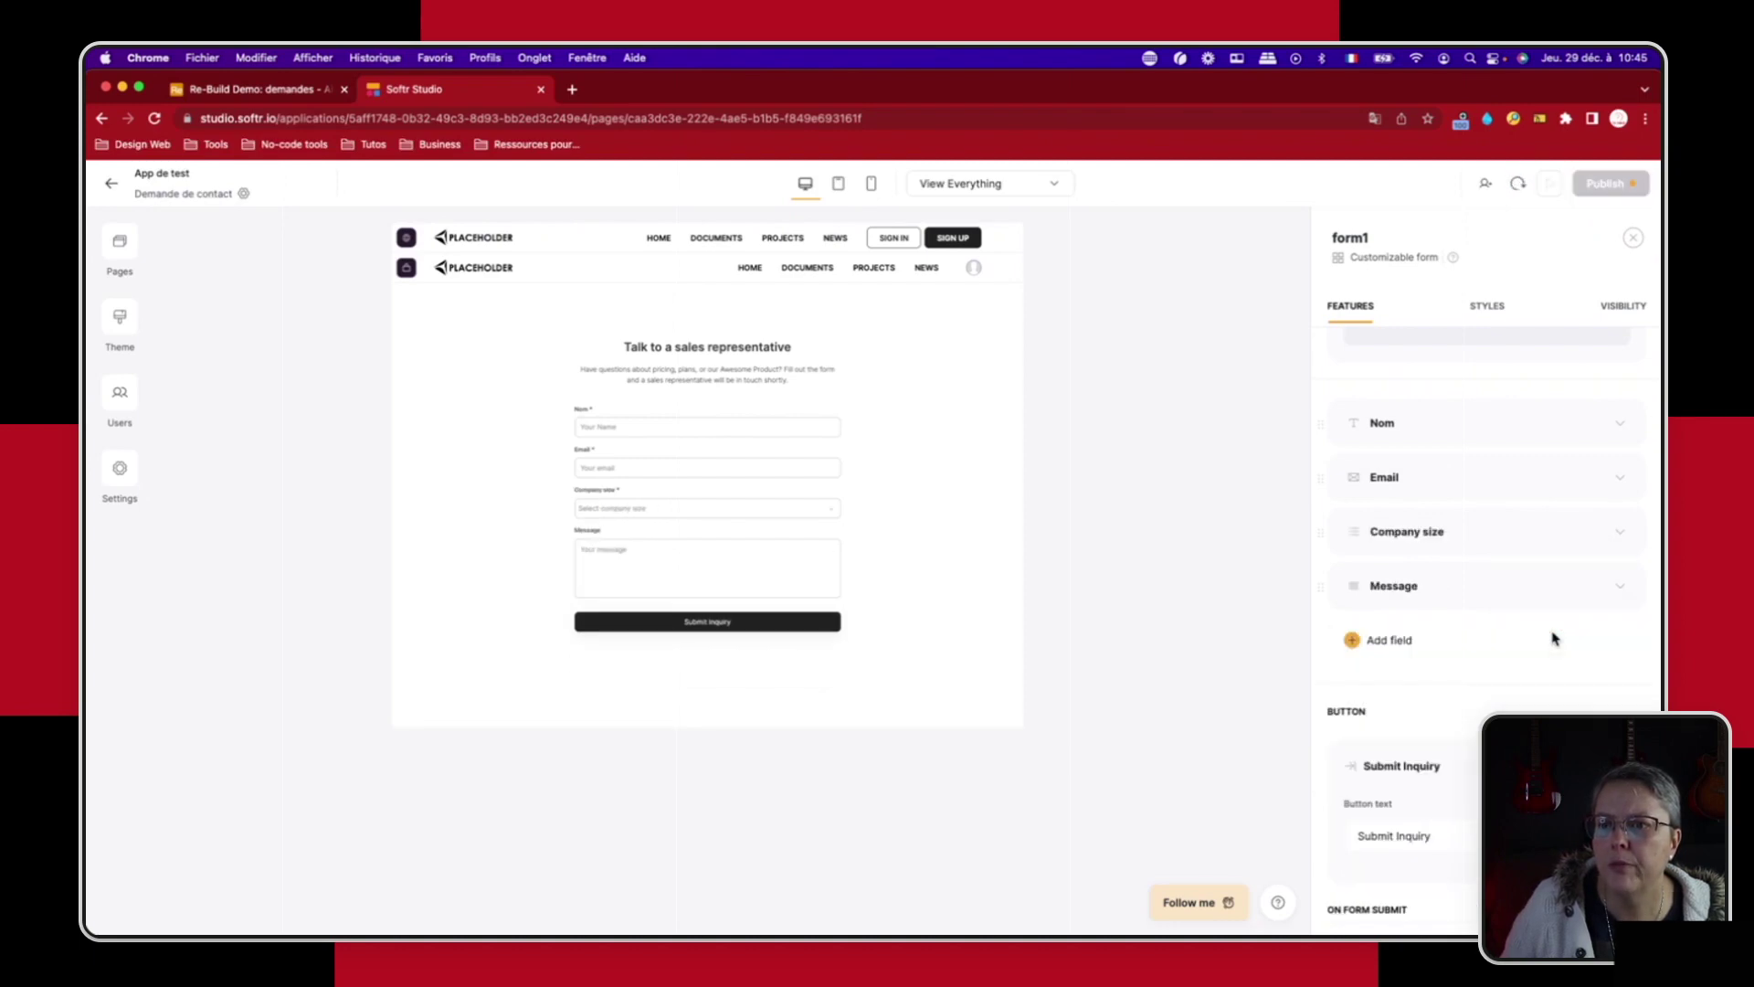
click(1595, 534)
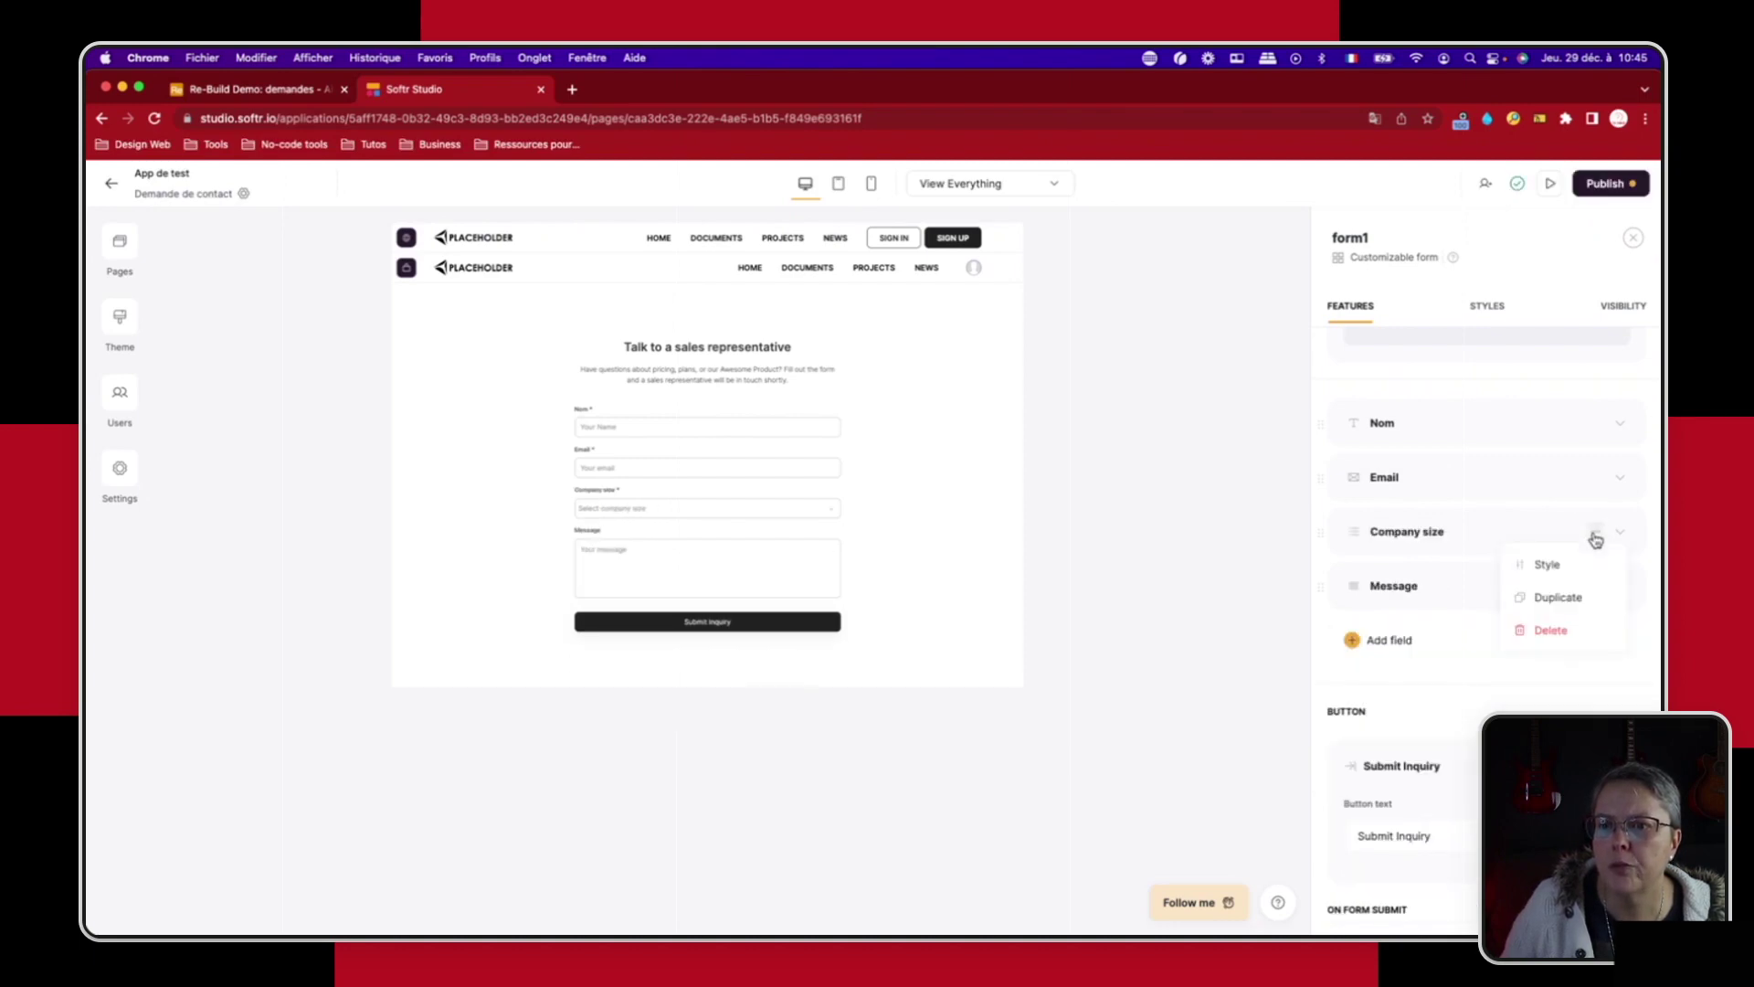
click(1549, 630)
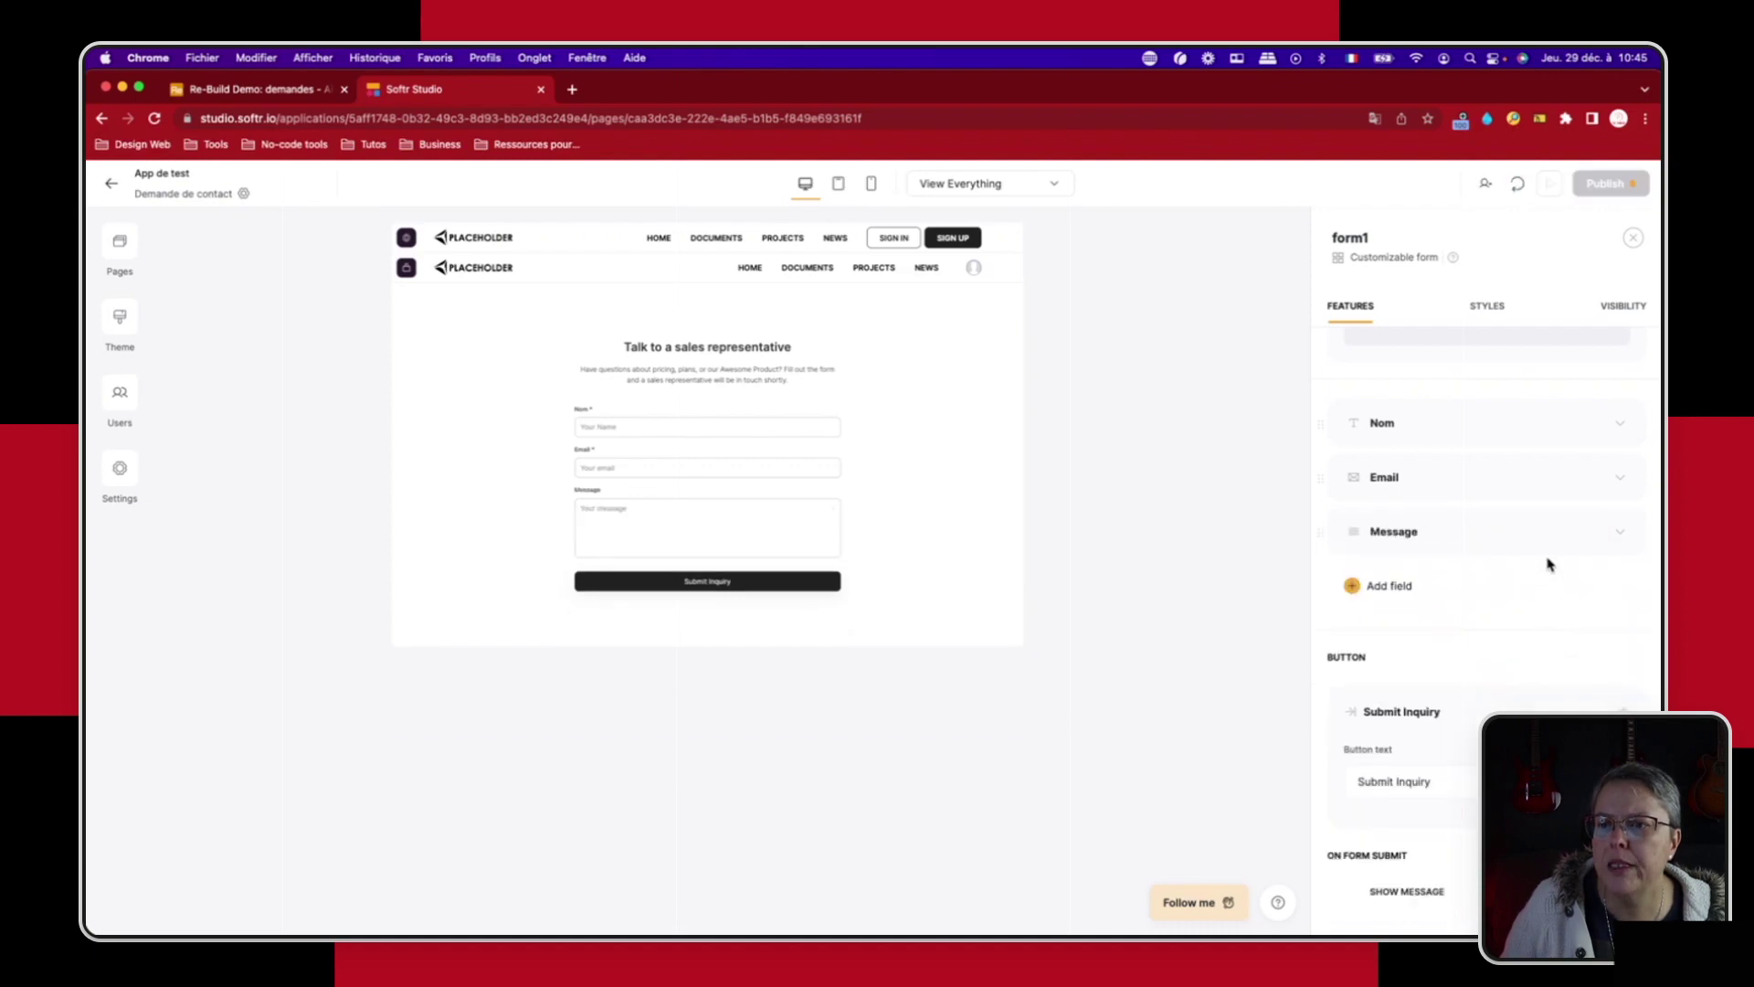
Step: Map the form's Message field to the Message column
click(1554, 539)
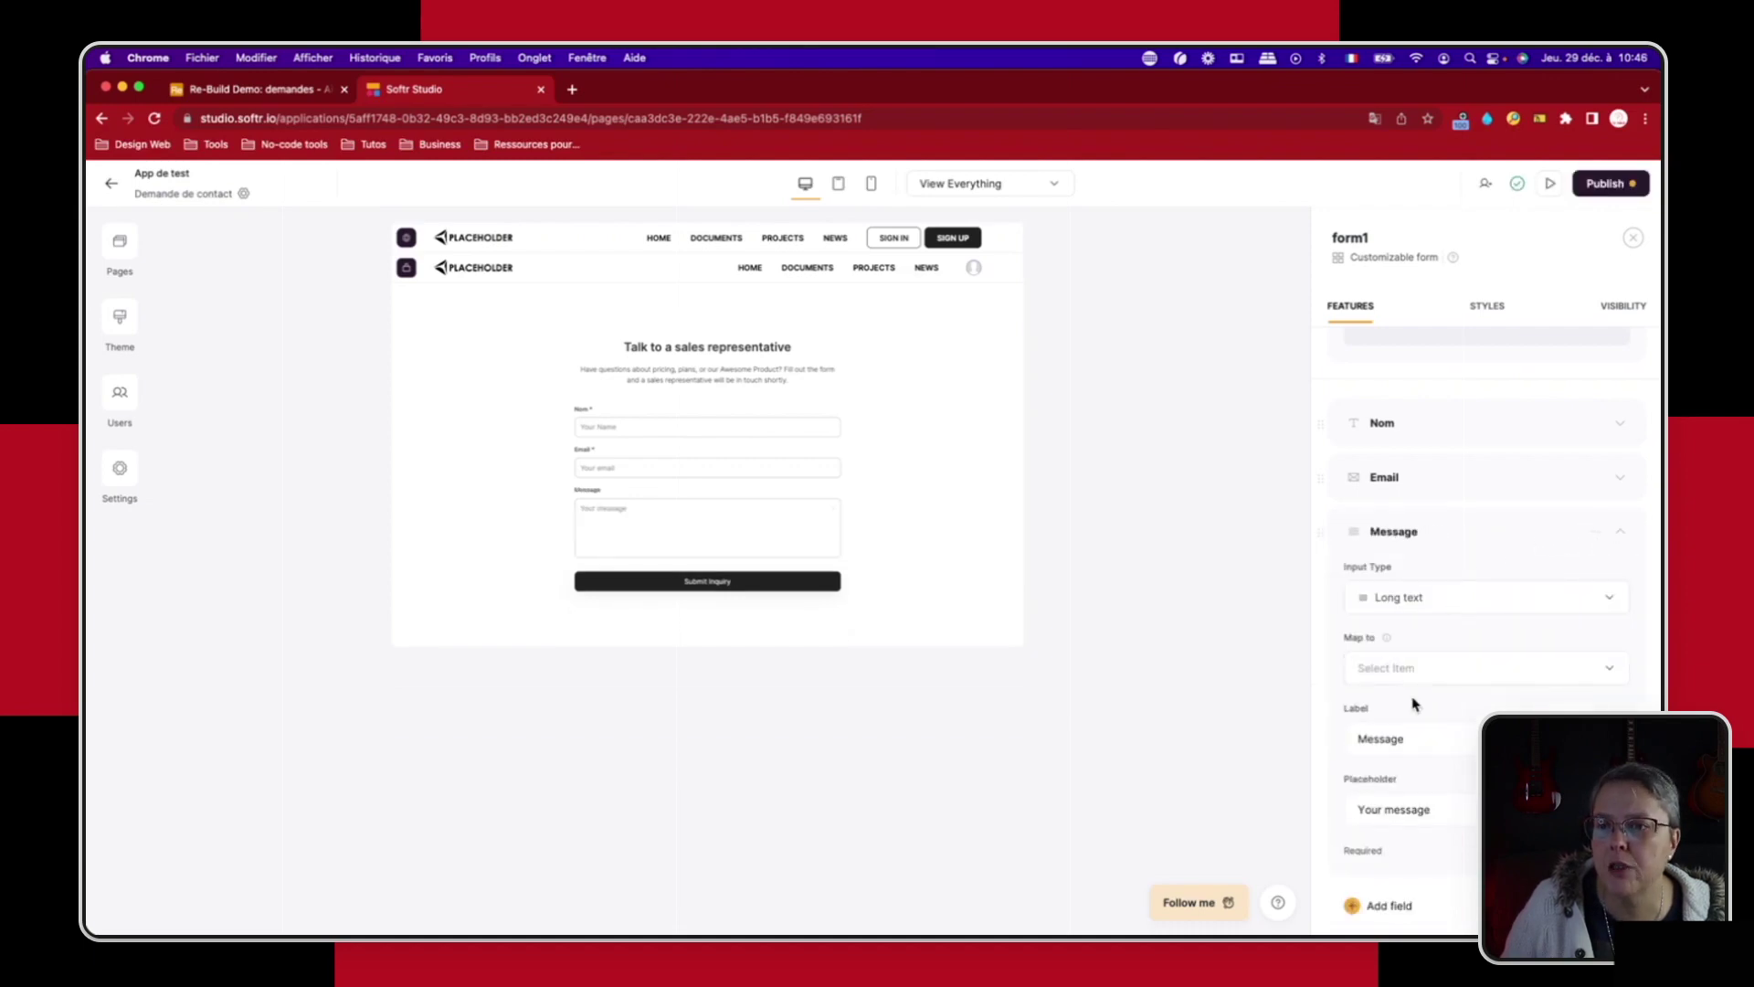
click(1413, 670)
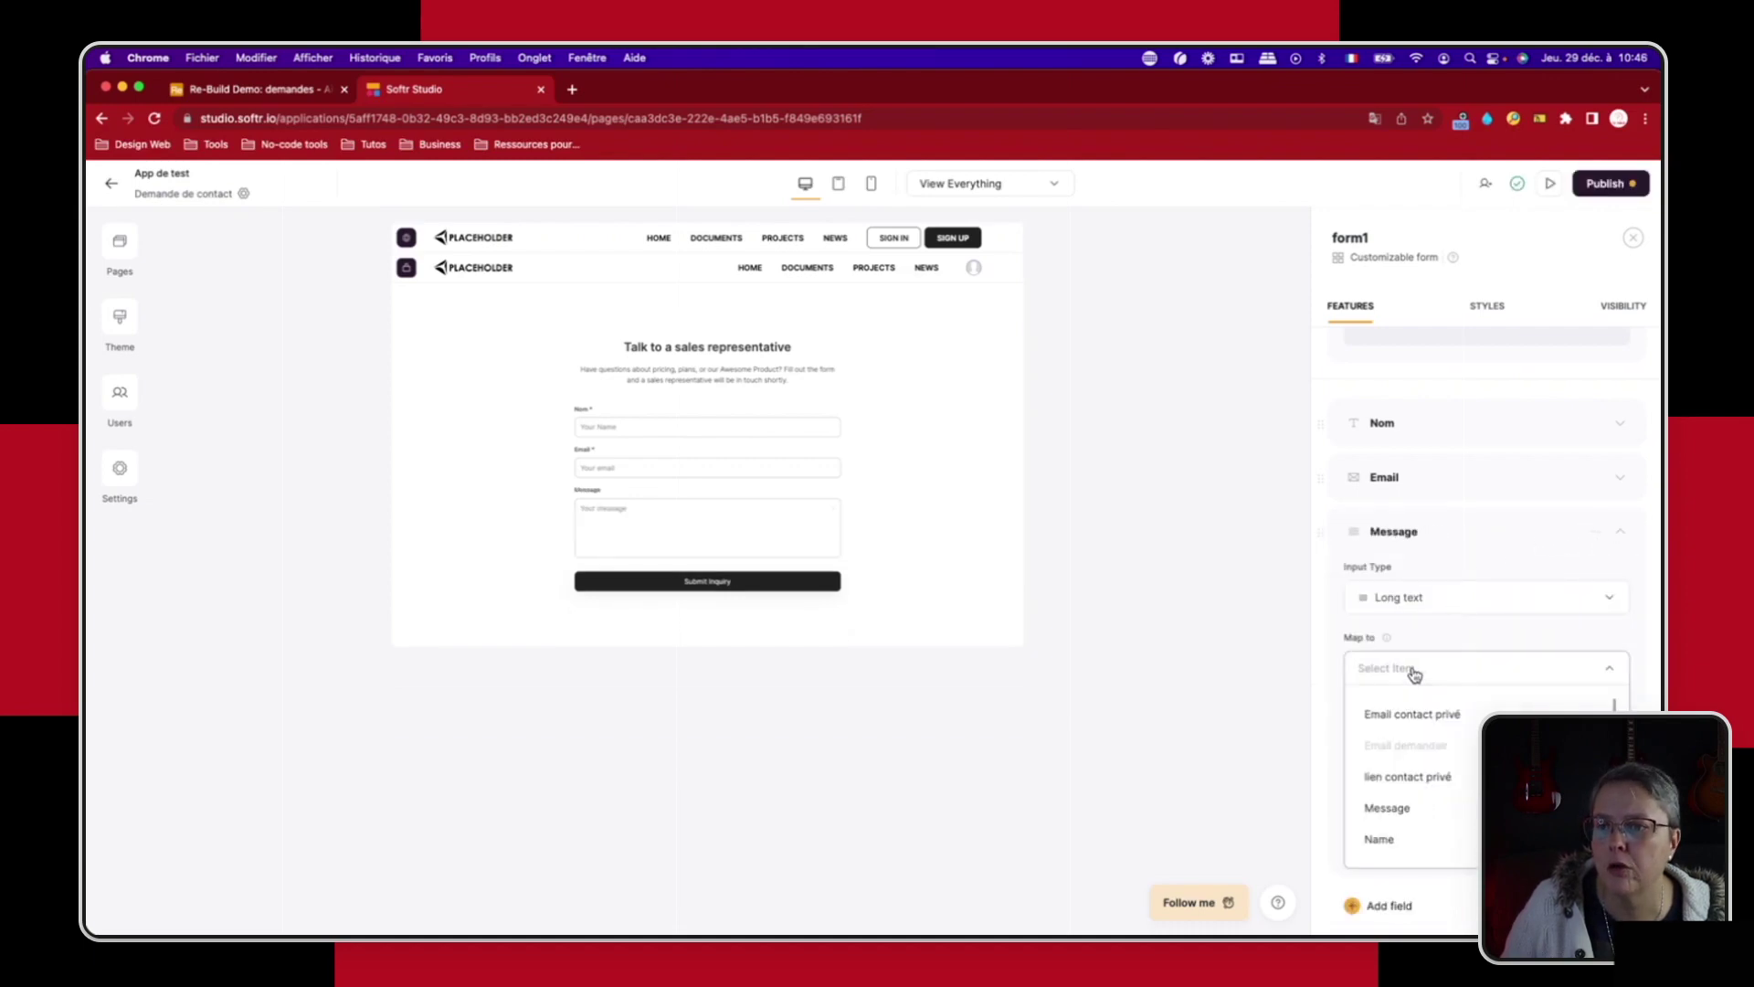
click(1384, 807)
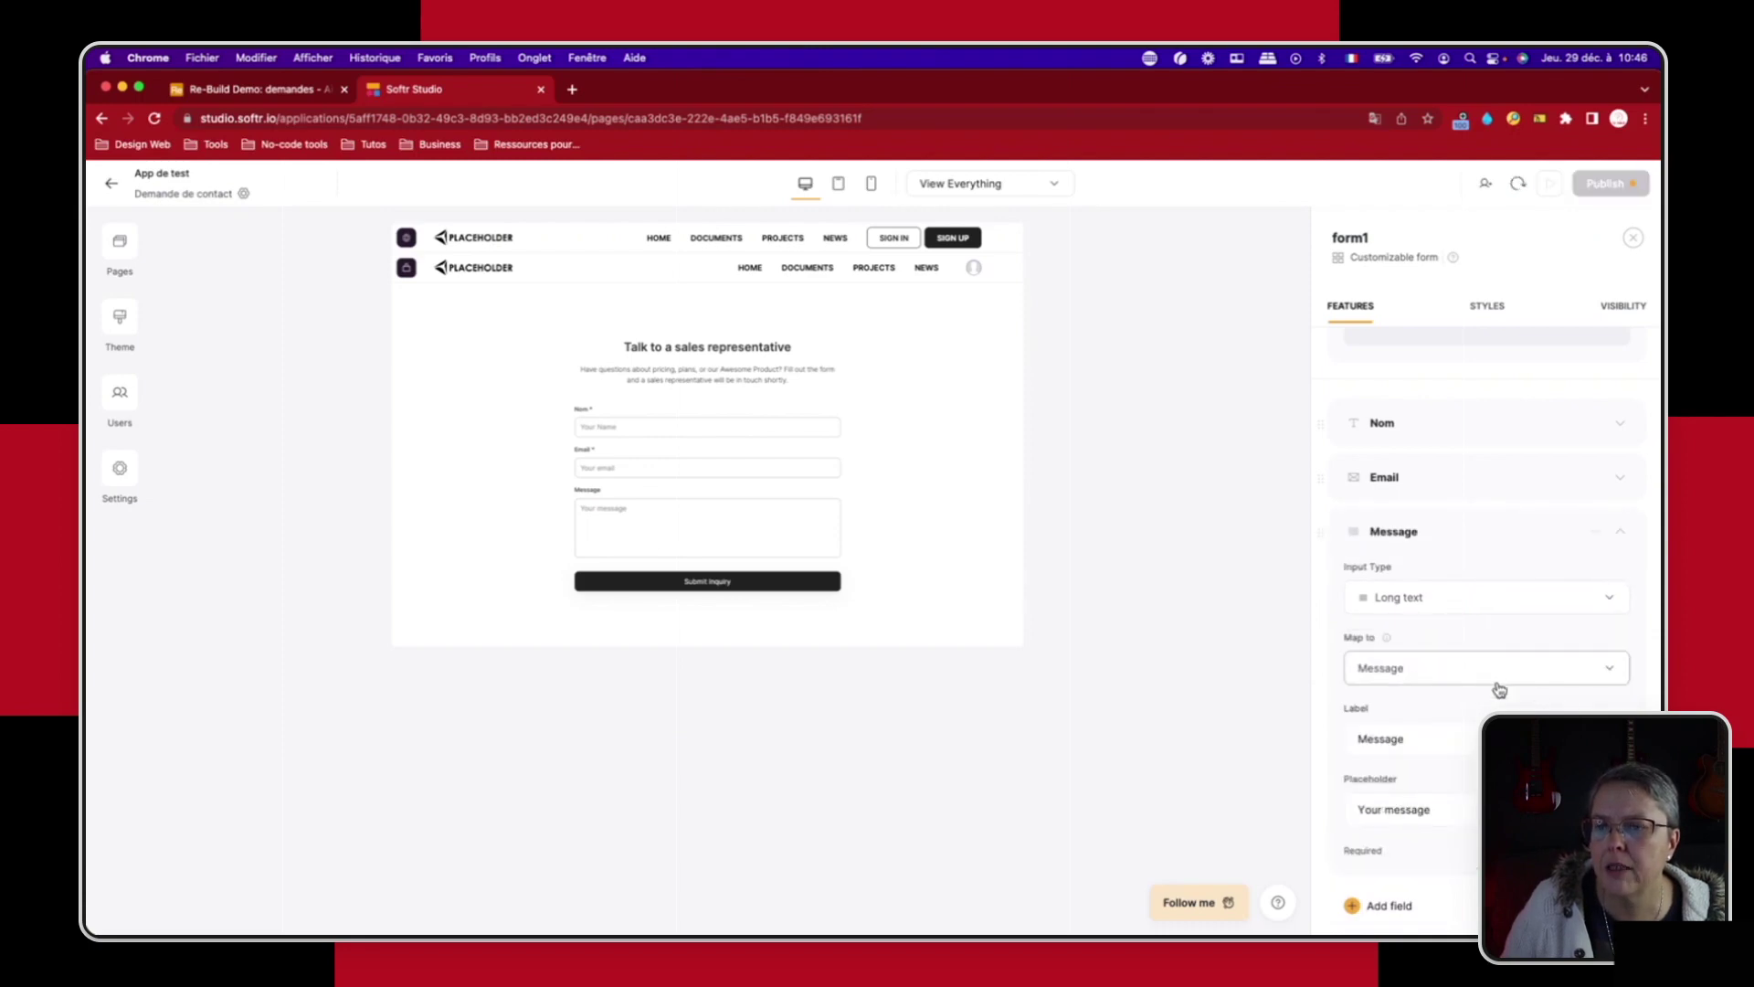
Step: Add a new Text field to the form below Message
scroll(1426, 763, down, 3)
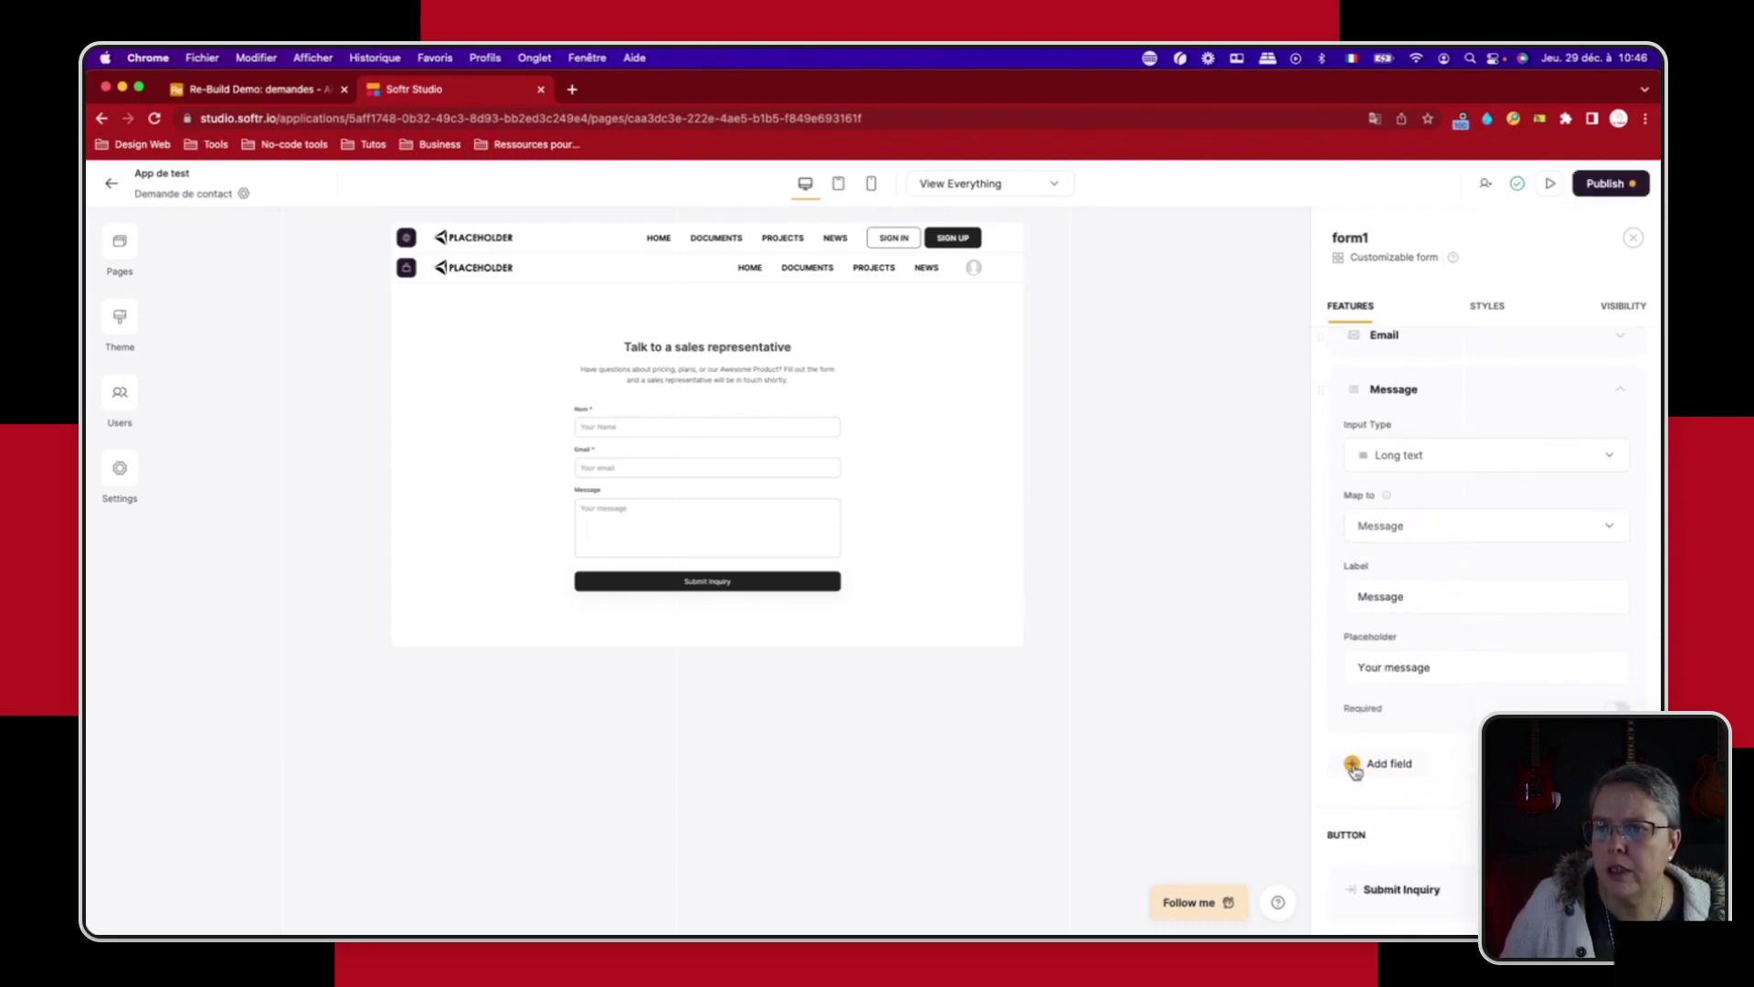
click(1353, 765)
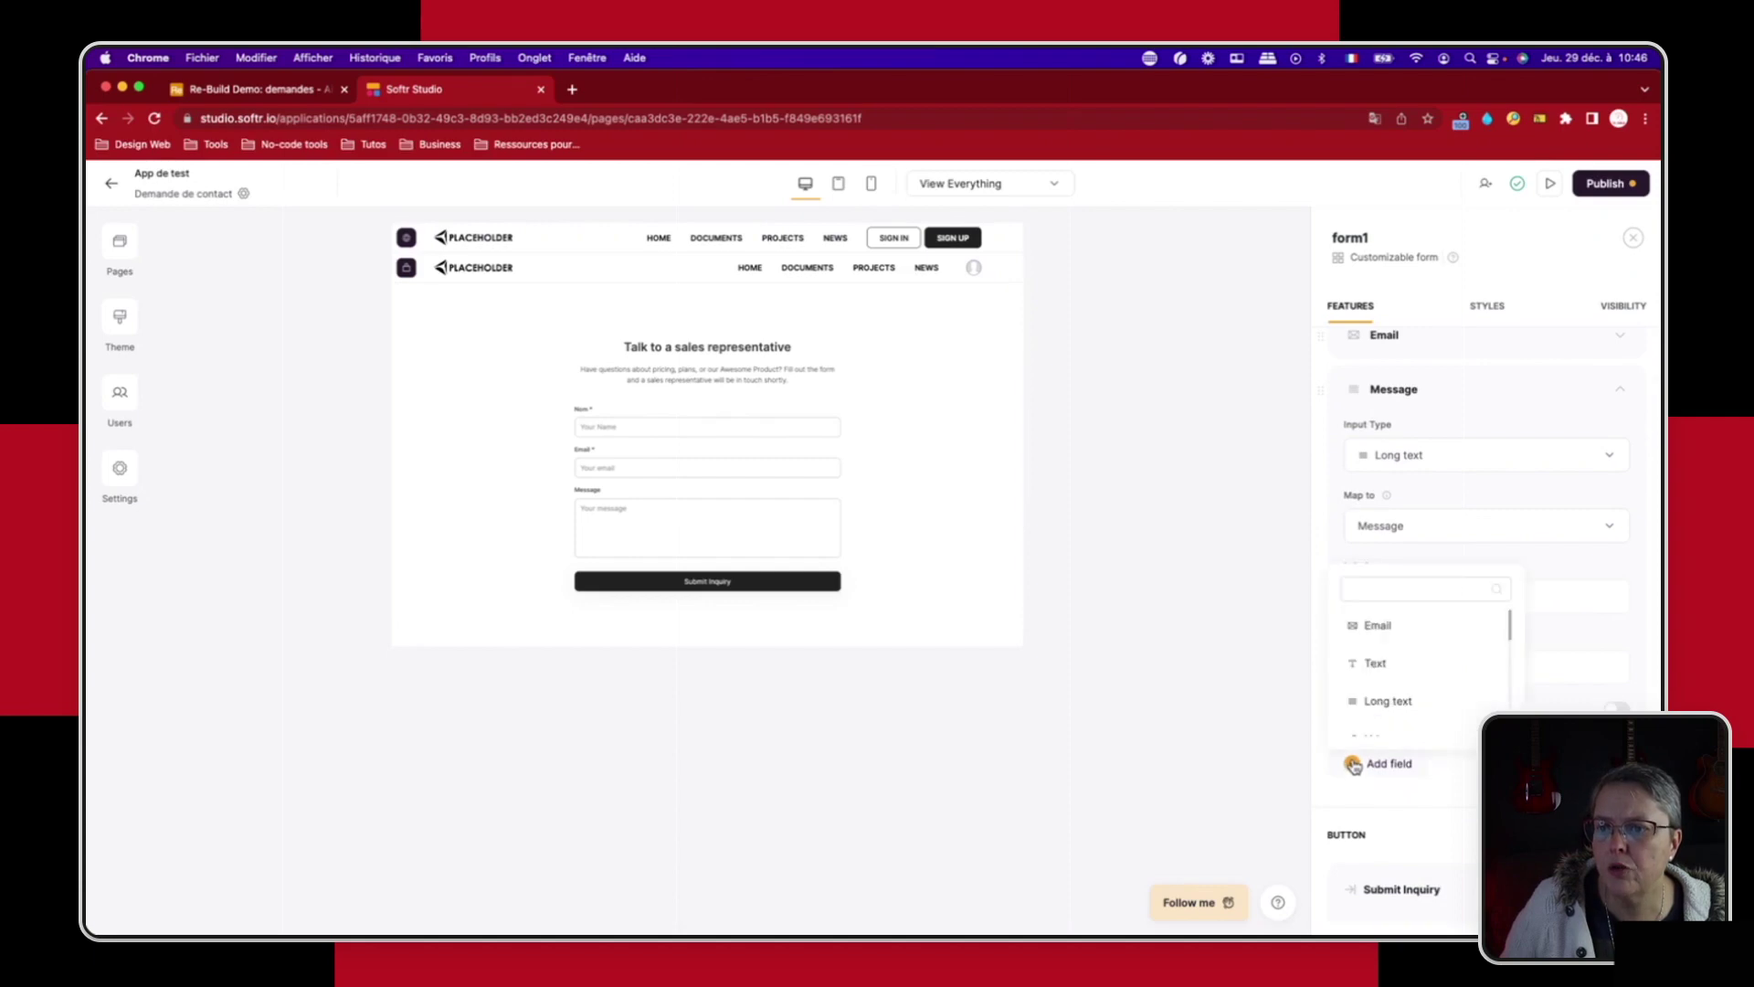
click(1378, 662)
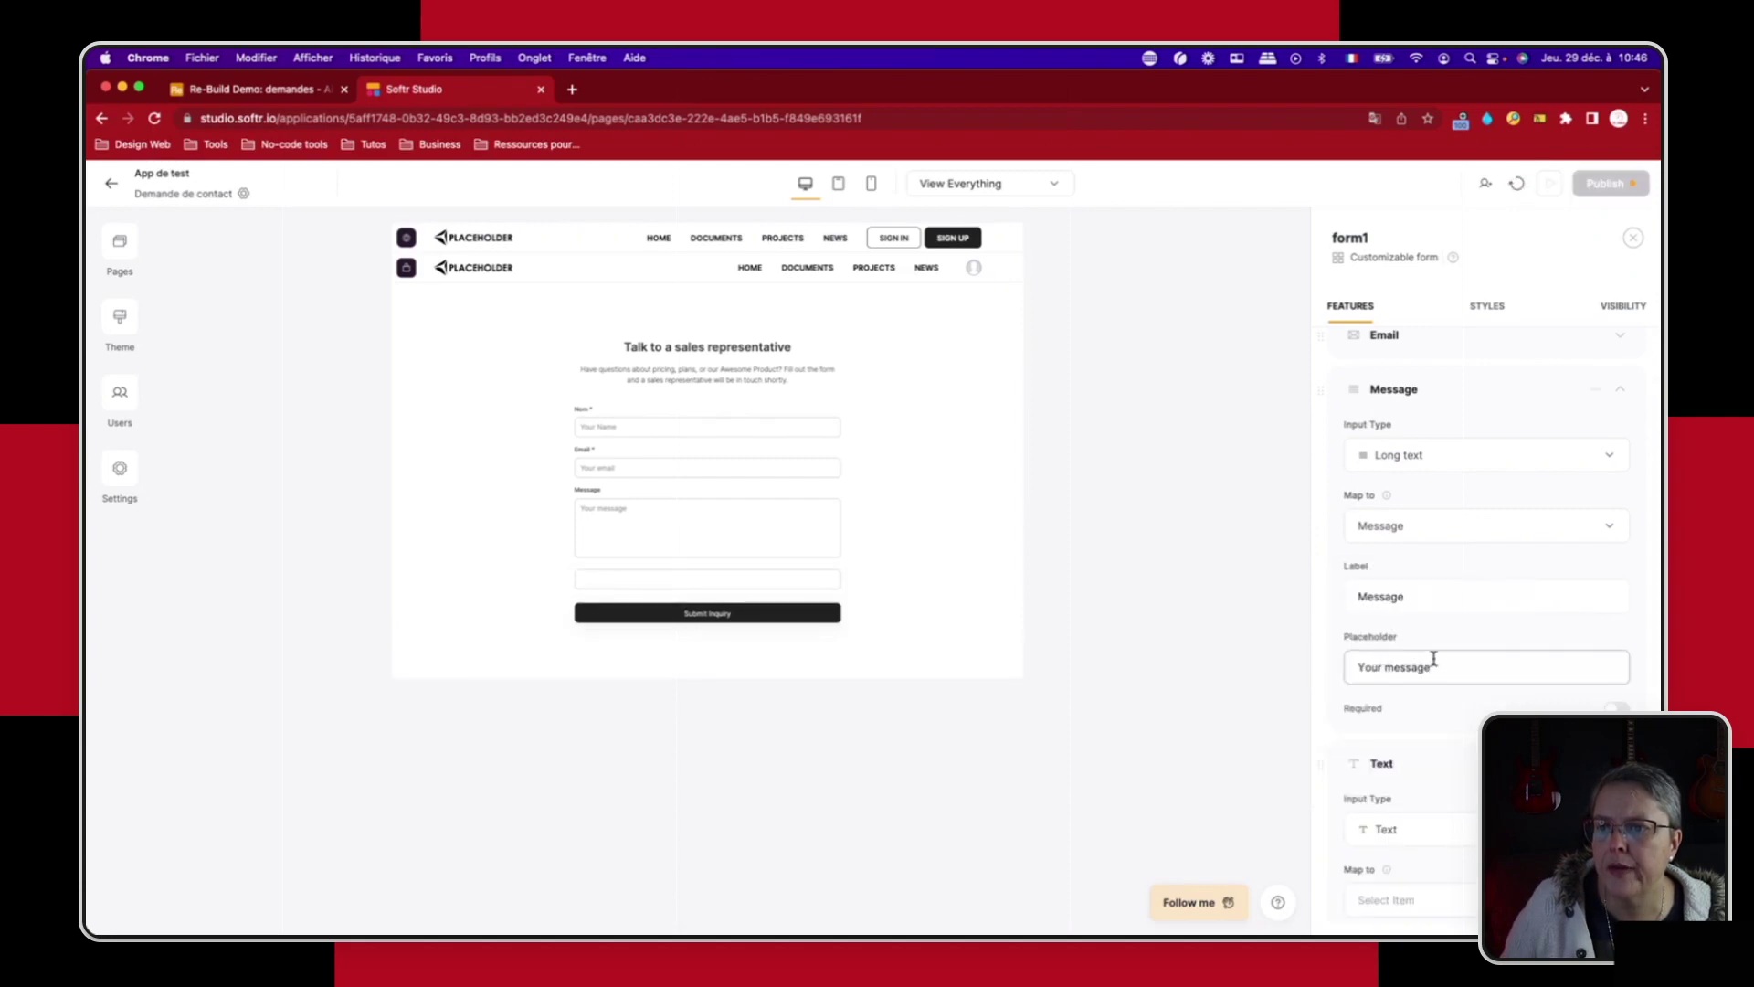
Step: Change the Message field's placeholder to "Your first name"
drag(1433, 675, 1356, 668)
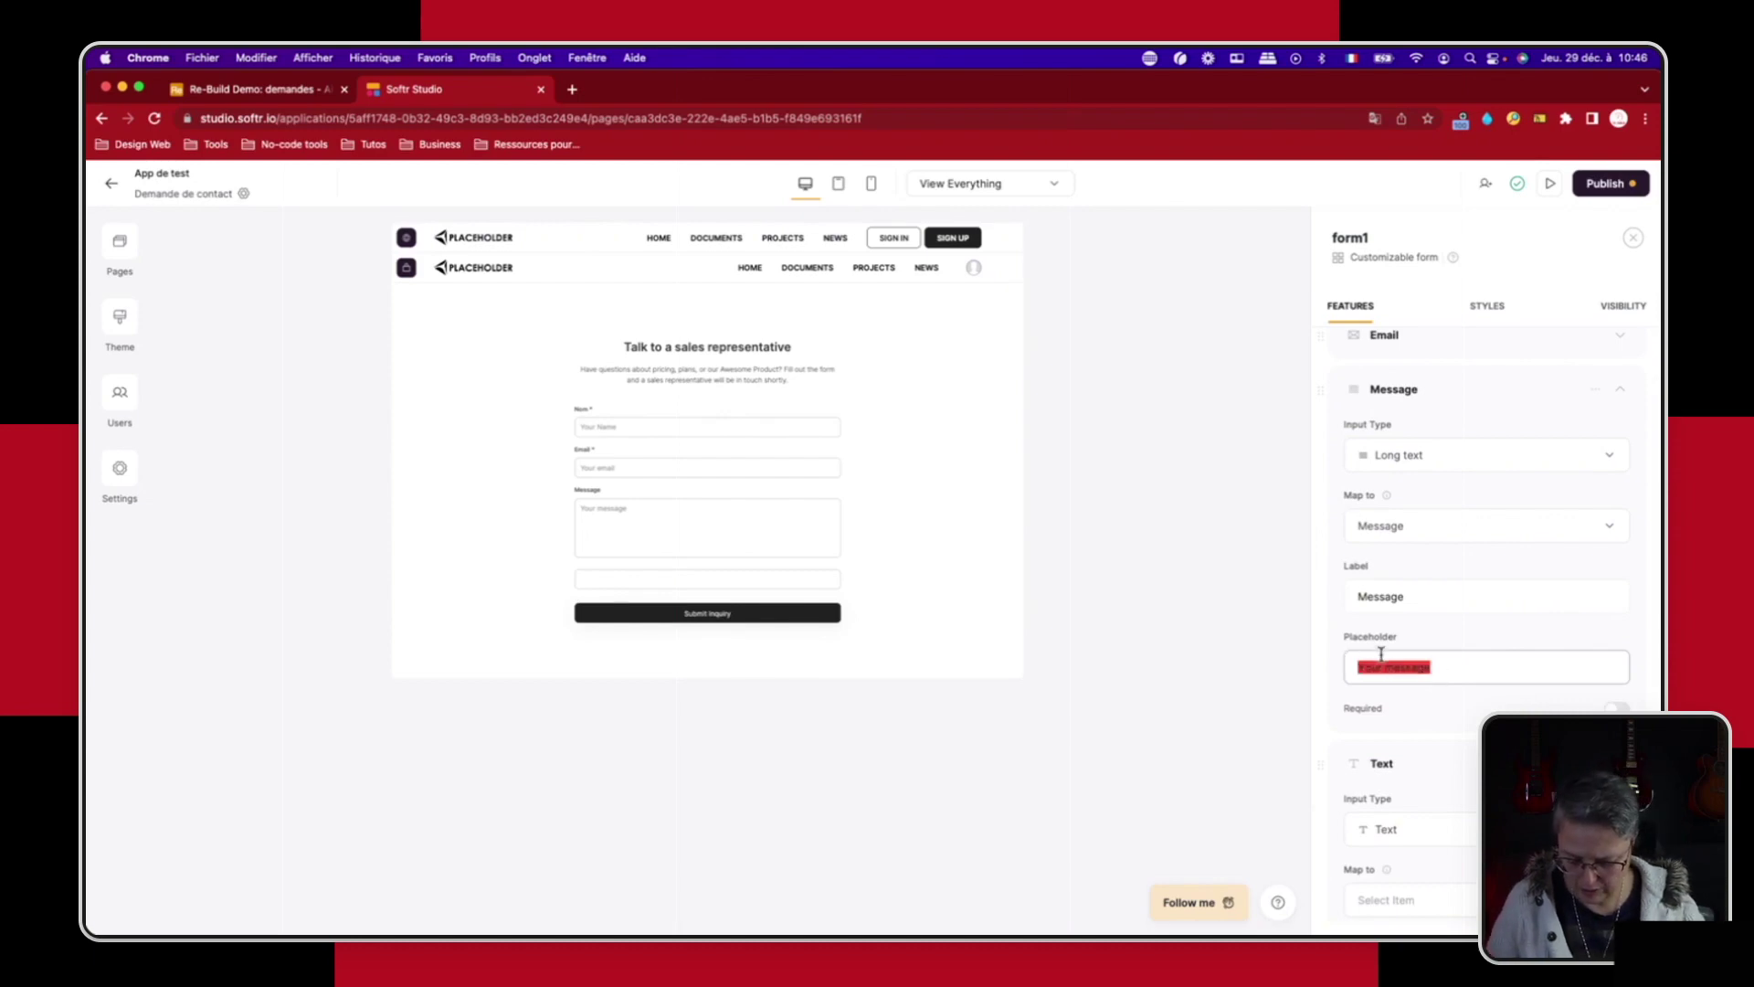
text(Yp)
key(BackSpace)
text(our first name)
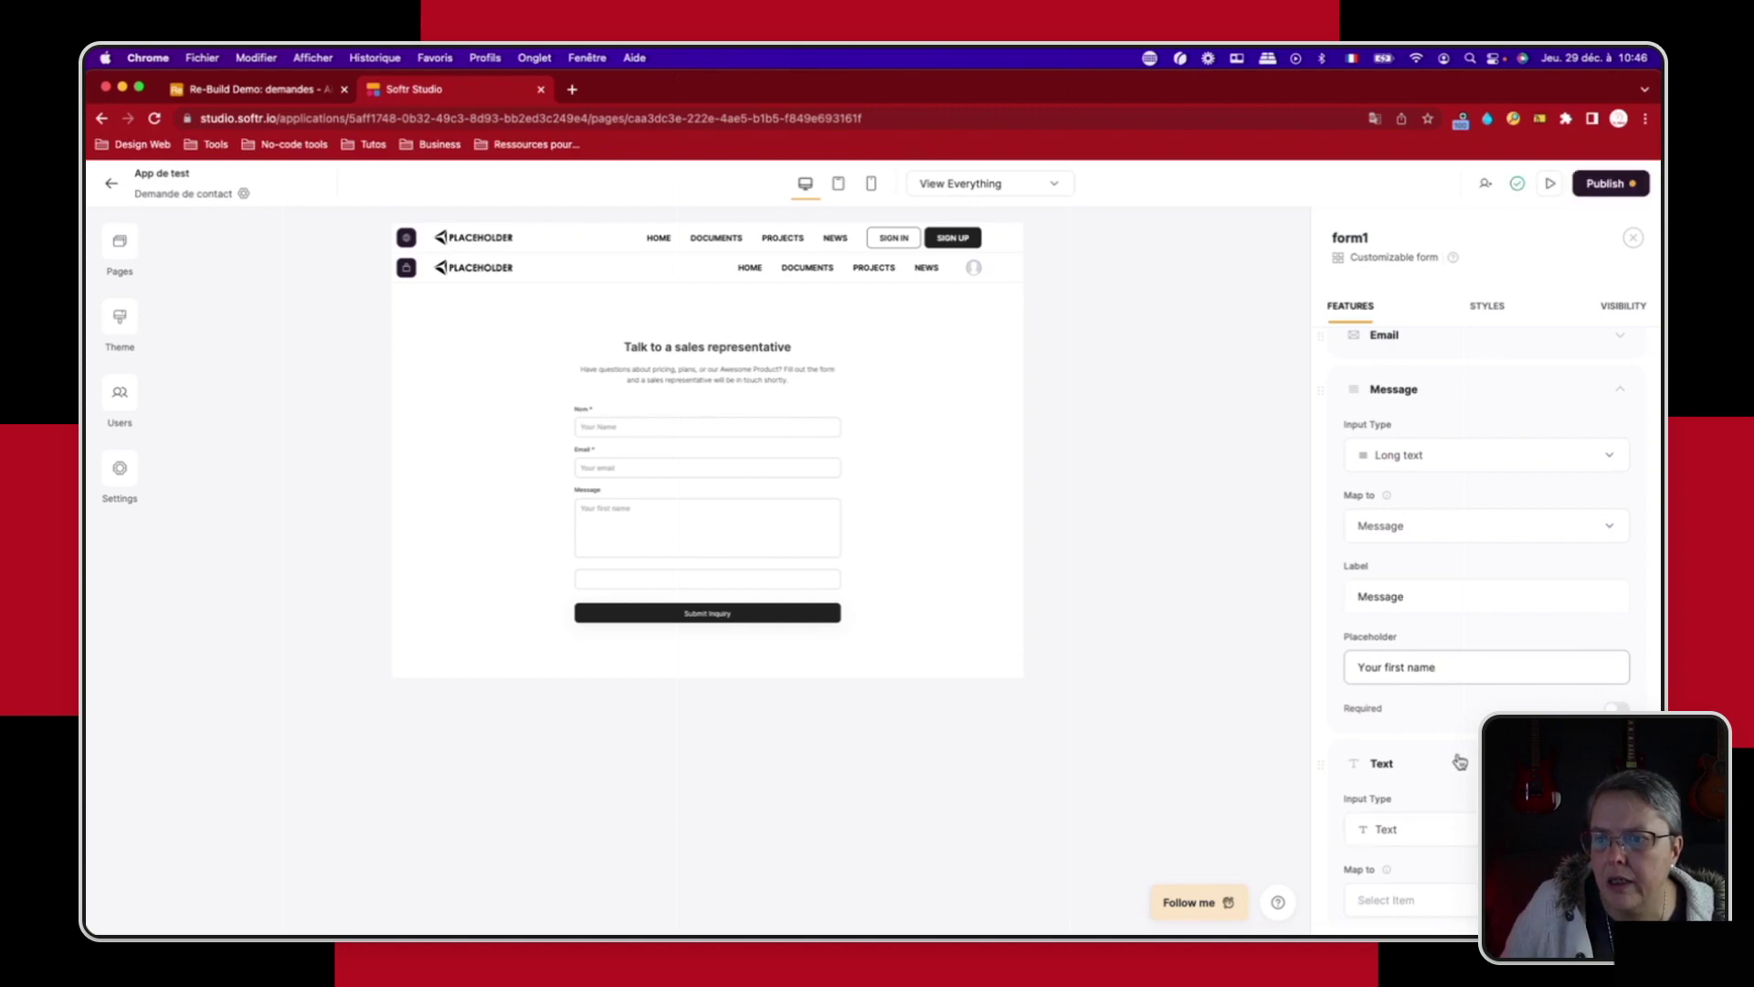
Step: Map the new Text field to the Prénom demandeur column and collapse its settings
scroll(1462, 761, down, 2)
scroll(1463, 760, down, 1)
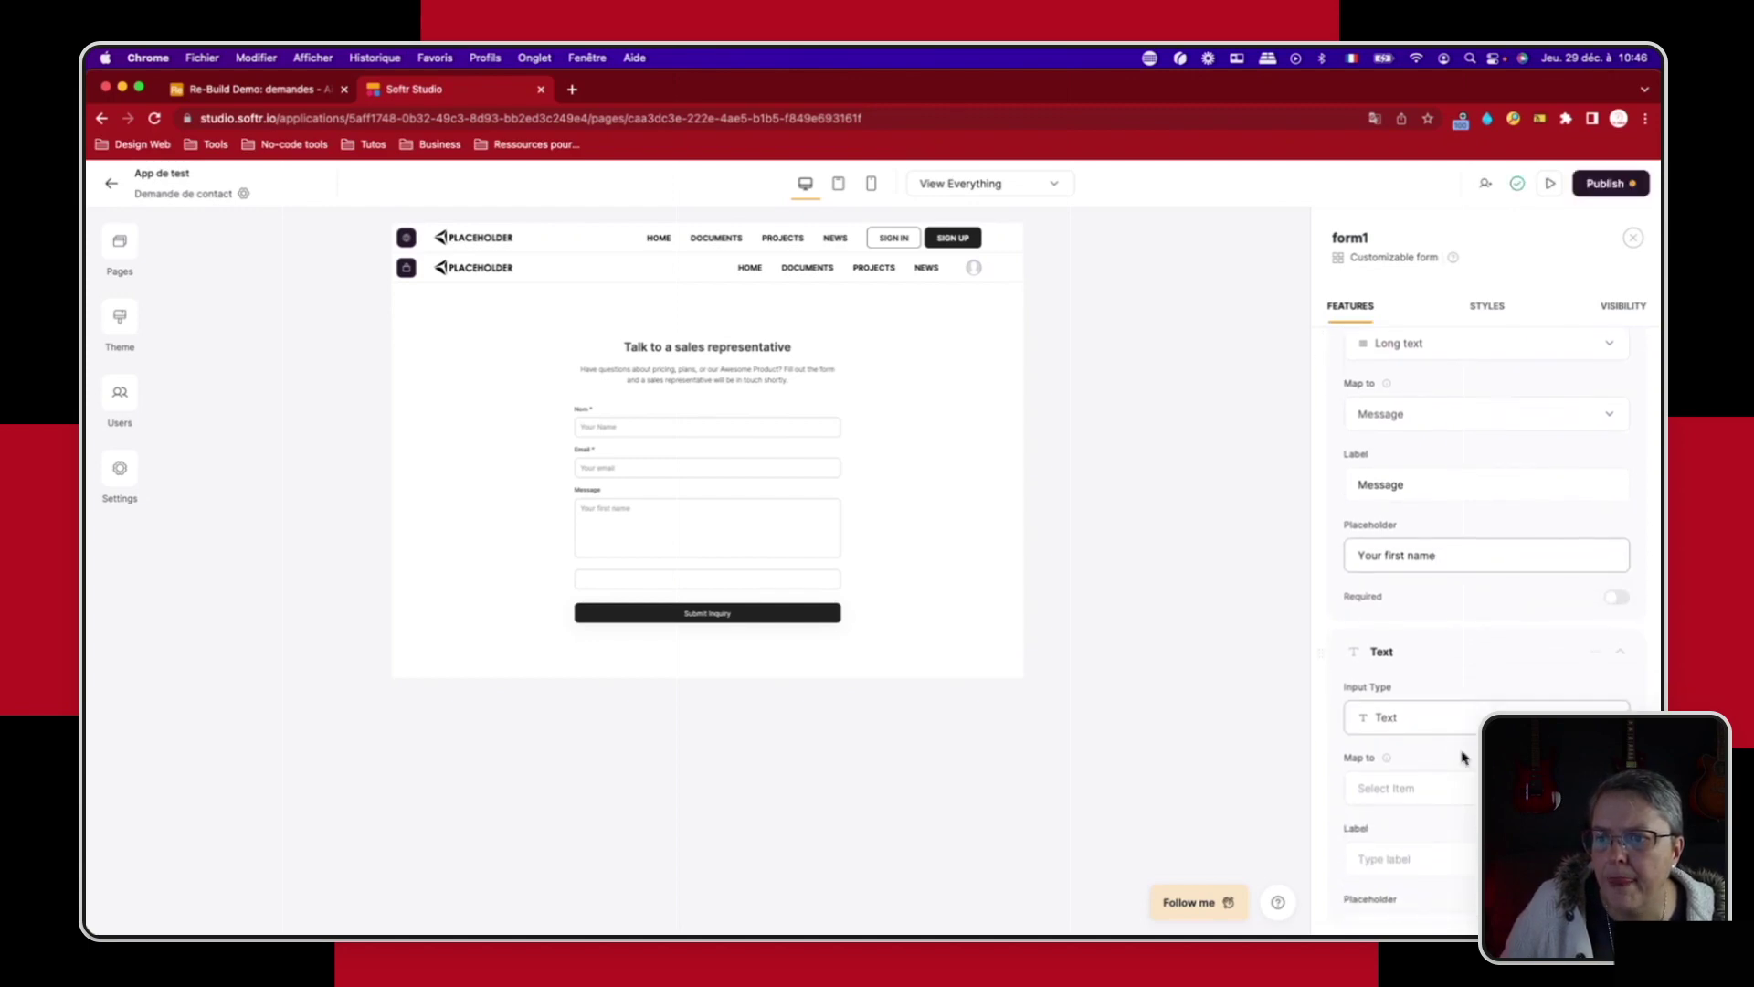
click(1437, 796)
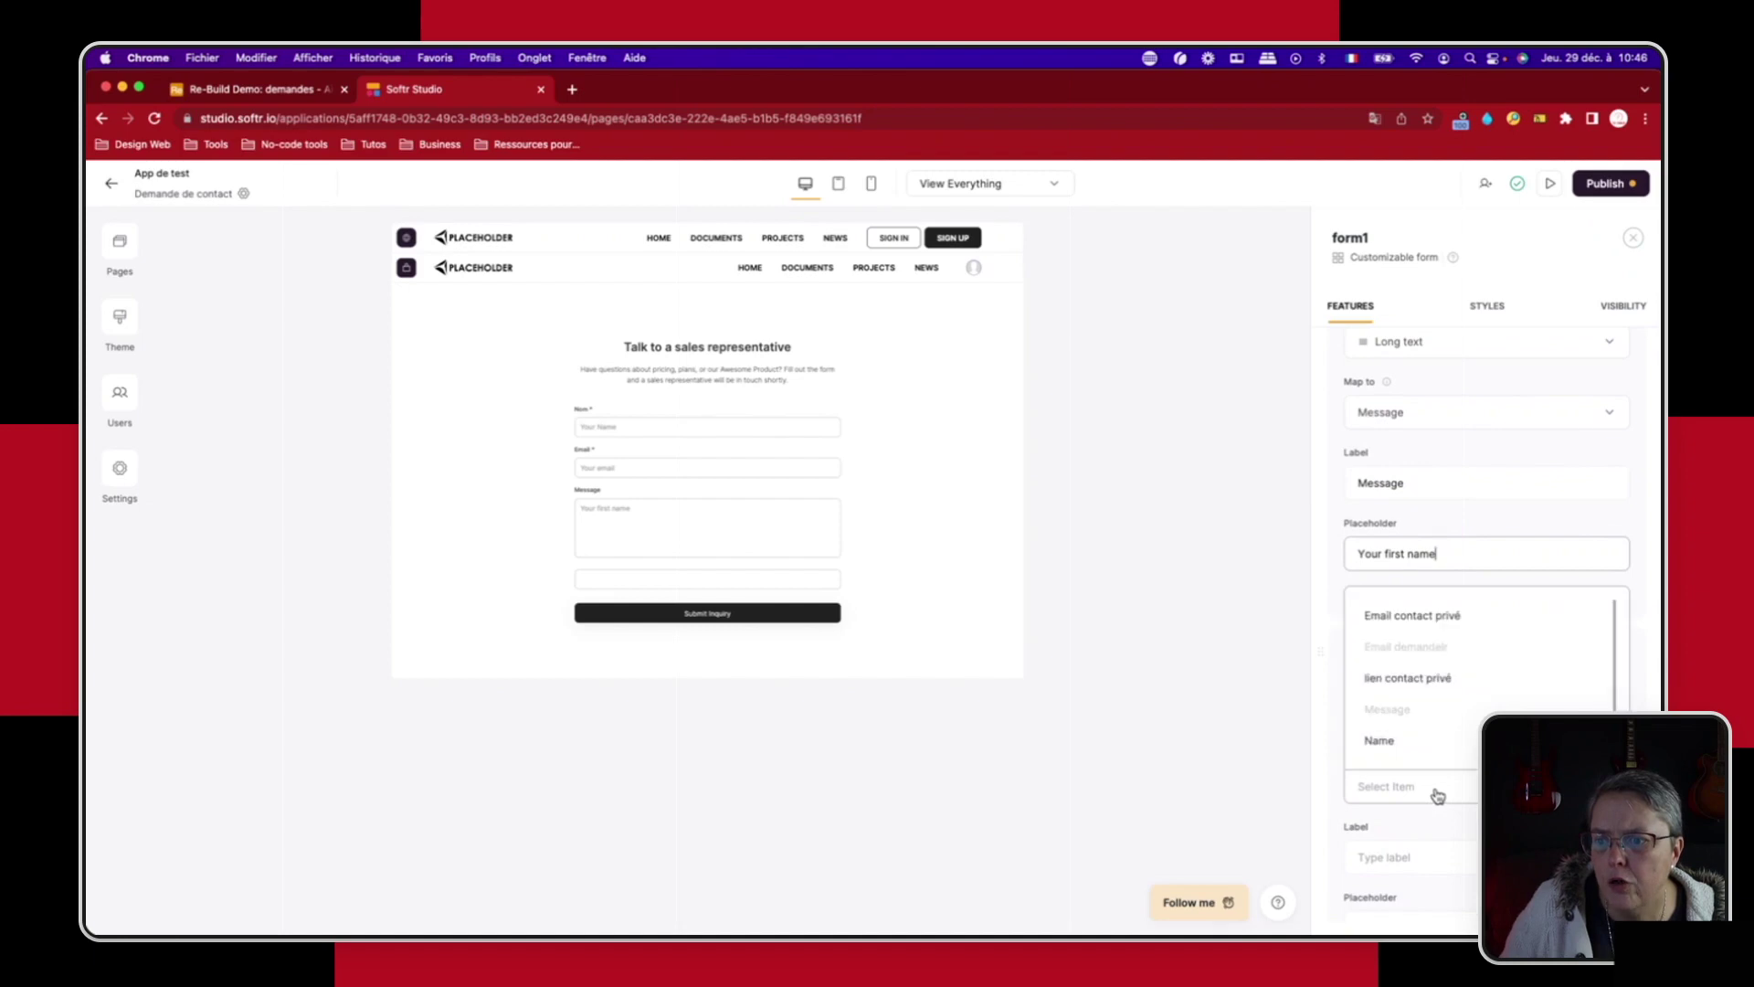
scroll(1436, 752, down, 2)
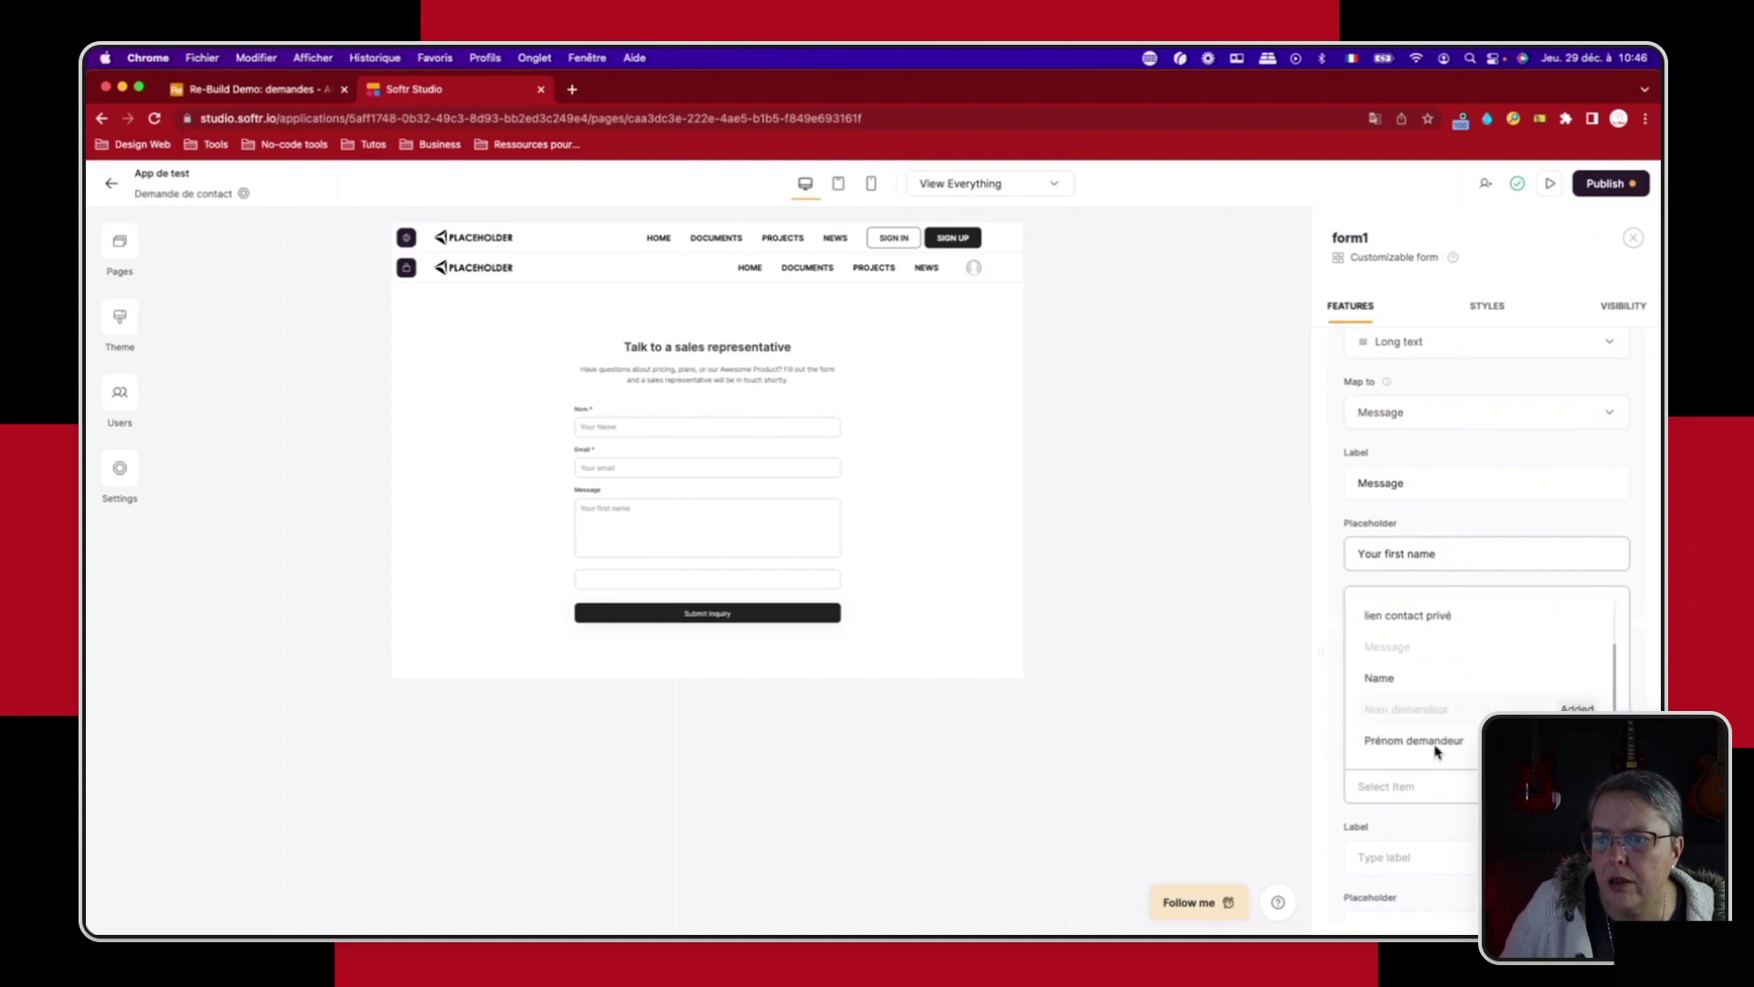
click(1414, 741)
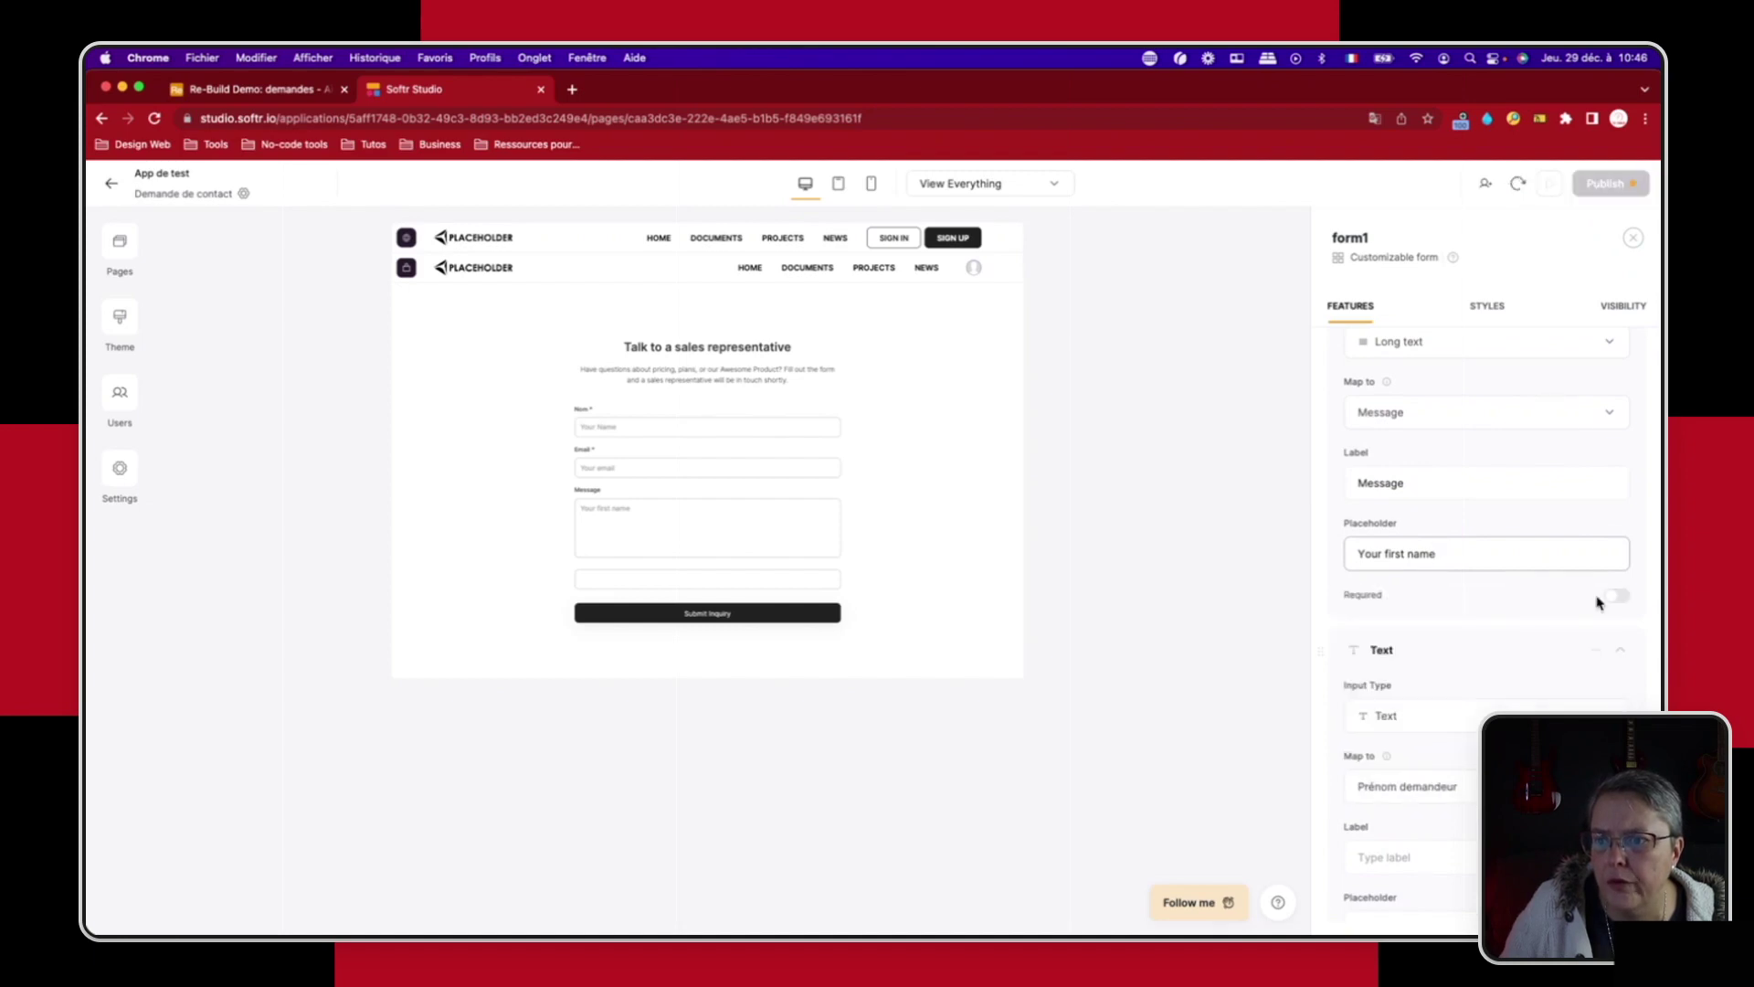
click(1623, 652)
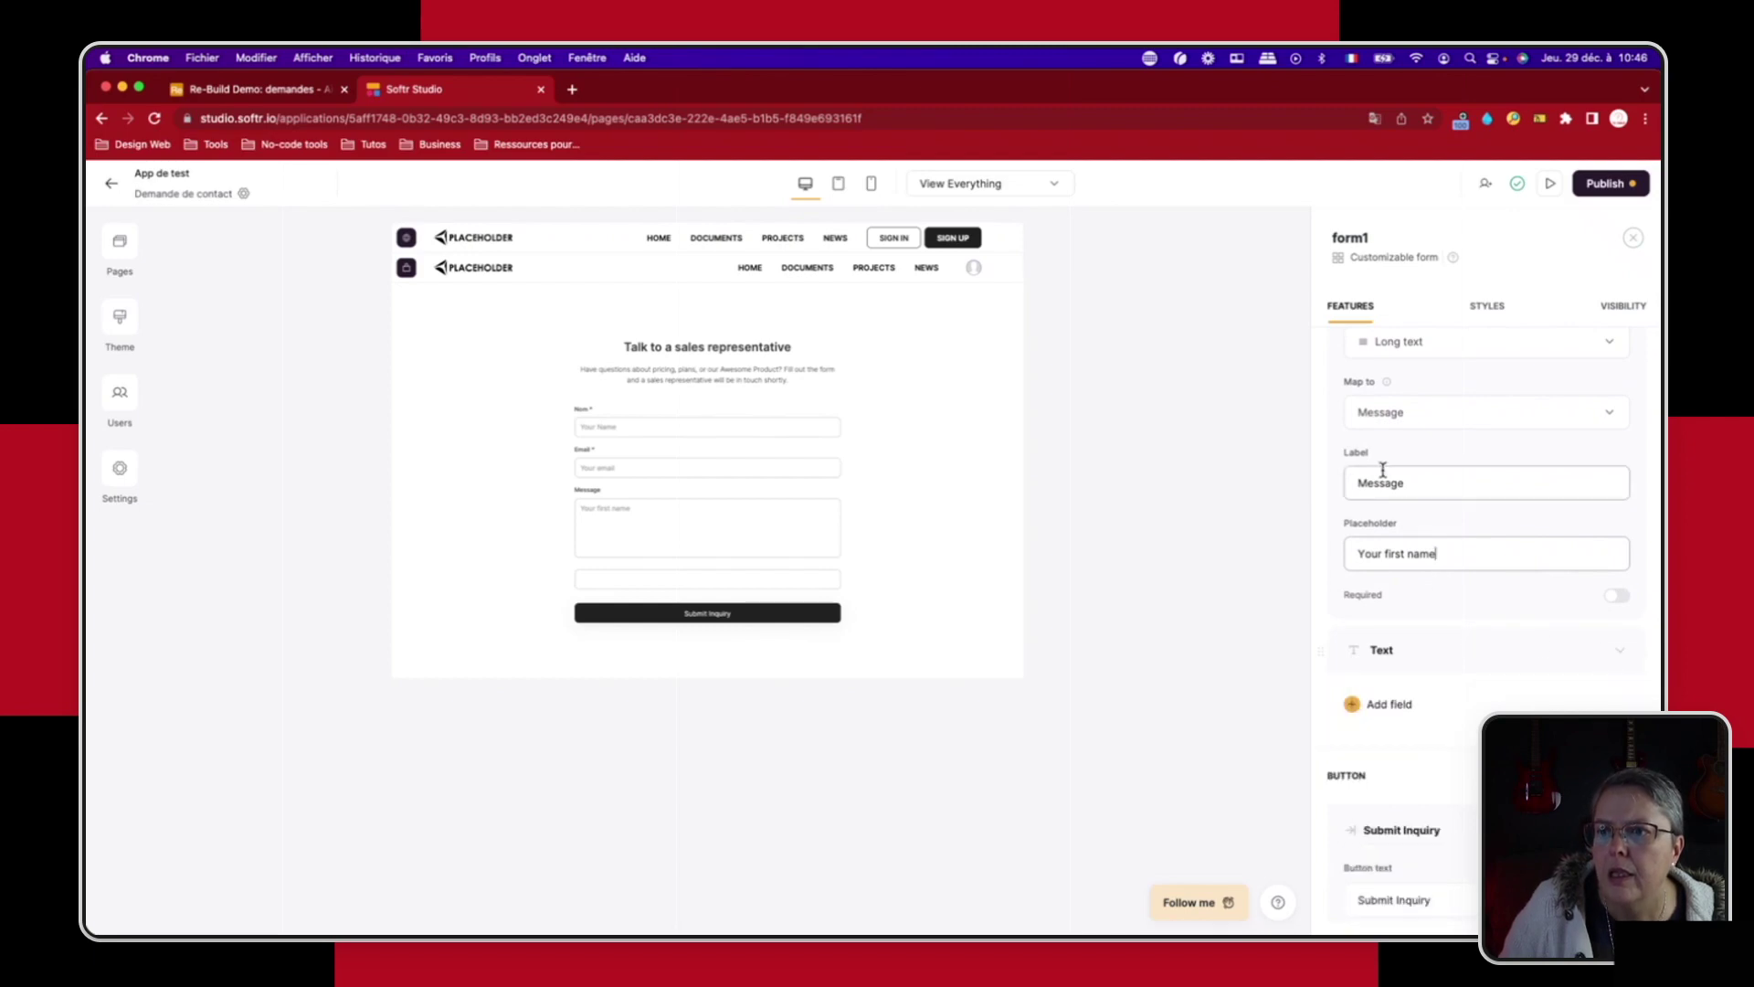
Step: Restore the Message field's placeholder to "Your message" and collapse its settings
scroll(1453, 539, up, 3)
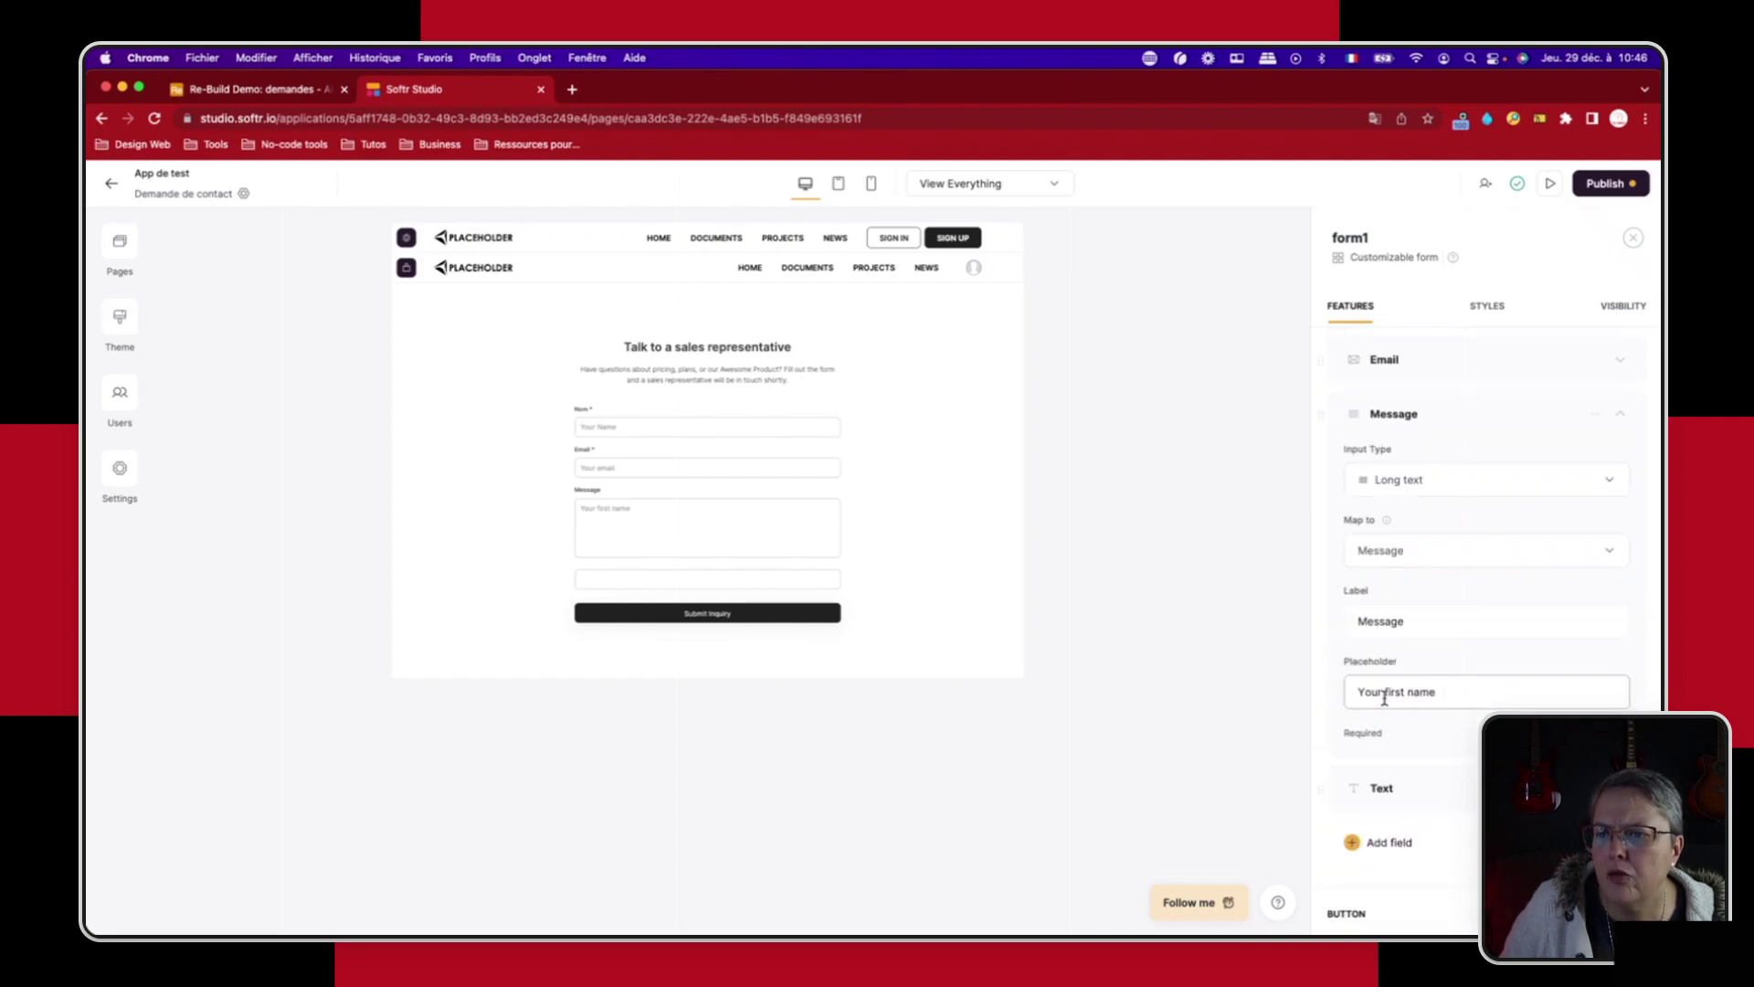
drag(1384, 692, 1516, 692)
text(message)
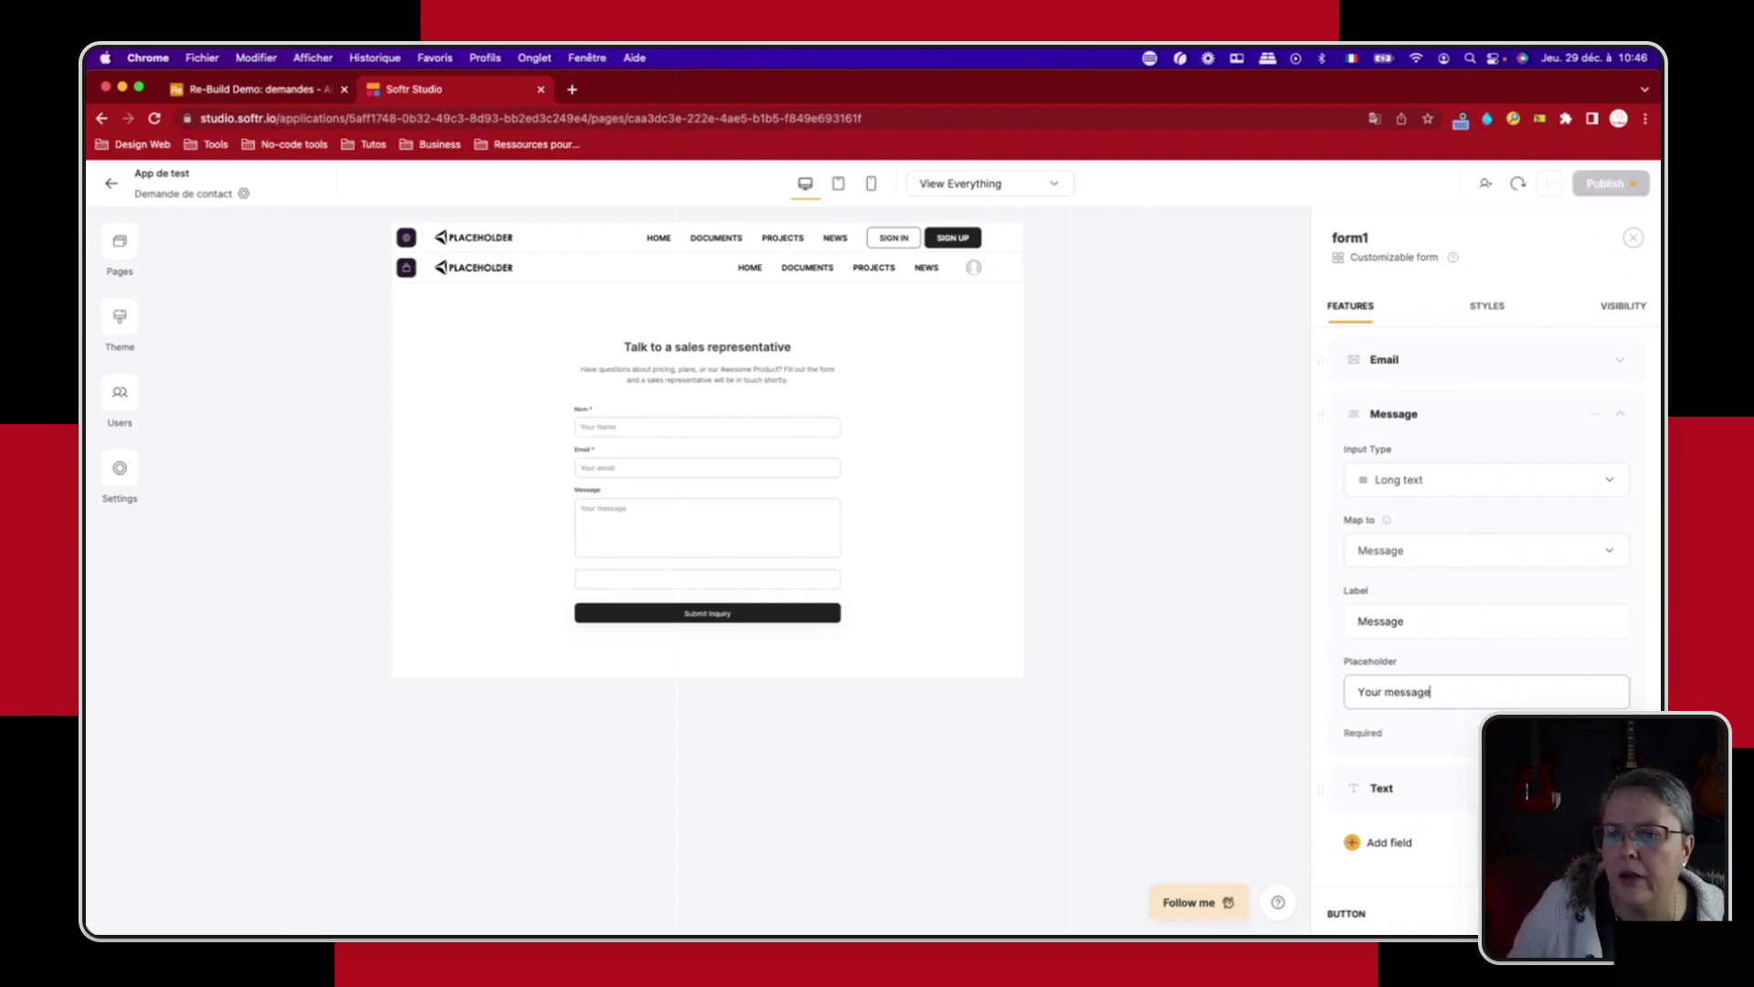
click(1619, 418)
Step: Set the label of the new Text field to "Prénom"
scroll(1453, 548, up, 3)
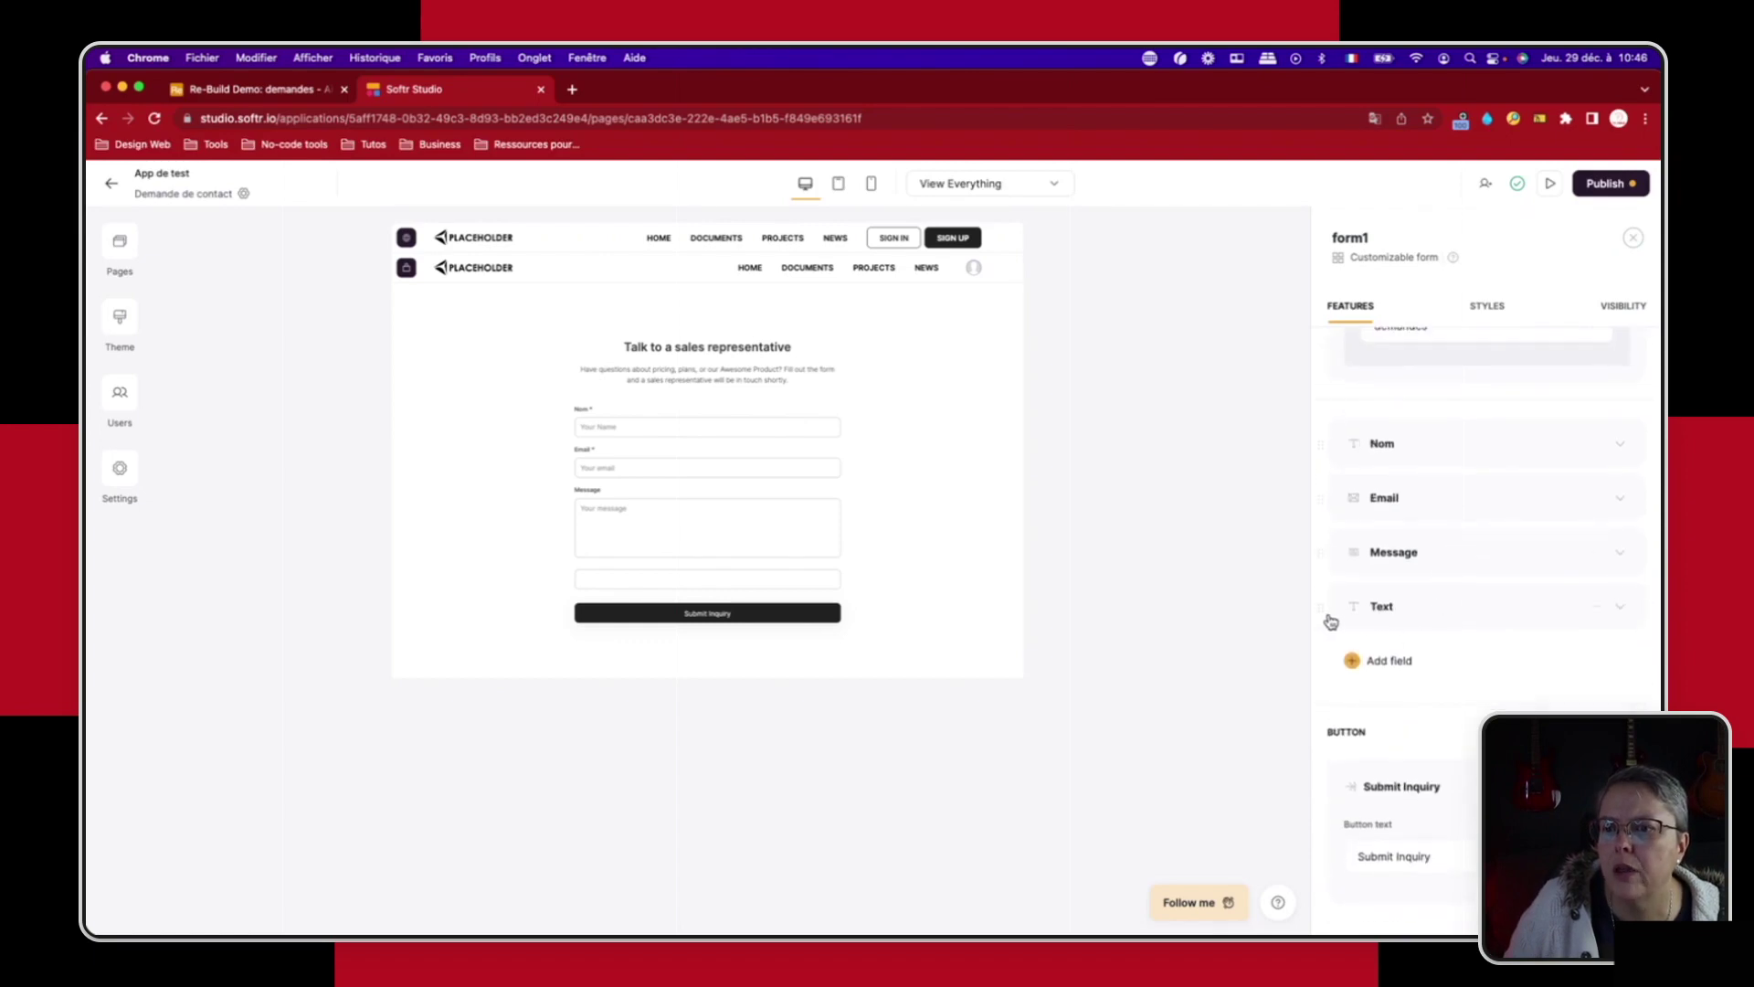
scroll(1356, 634, up, 1)
click(1410, 647)
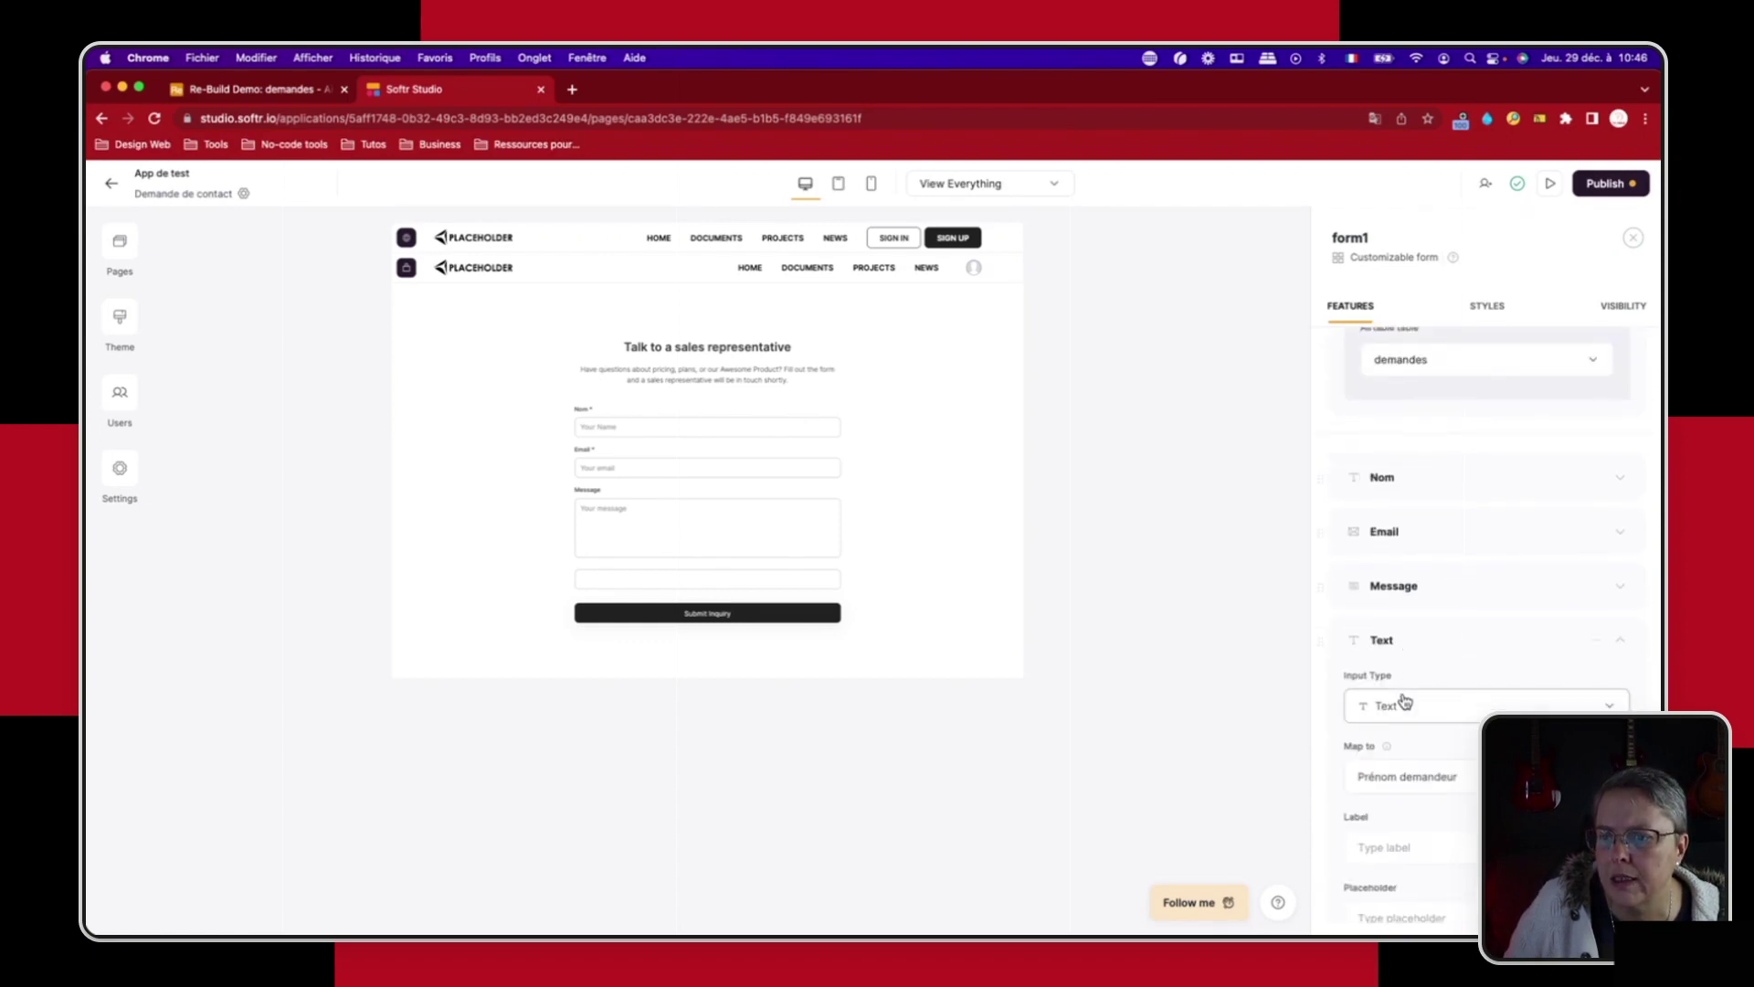
click(1419, 847)
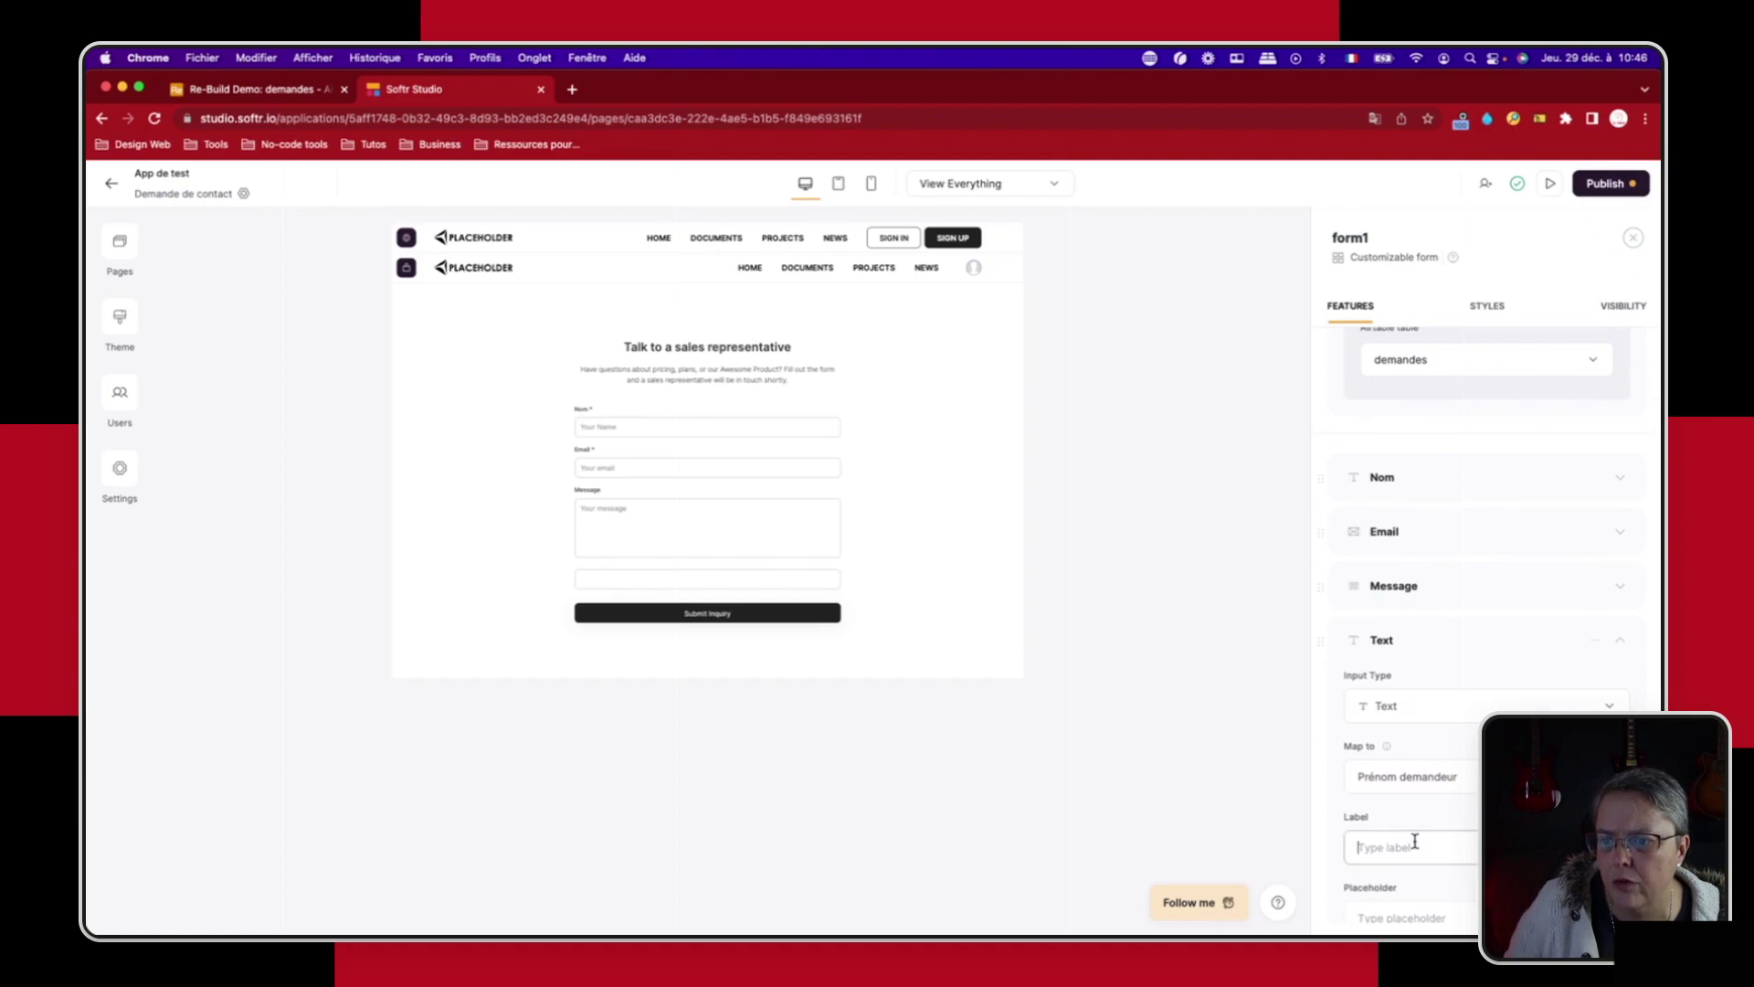
text(Prénom)
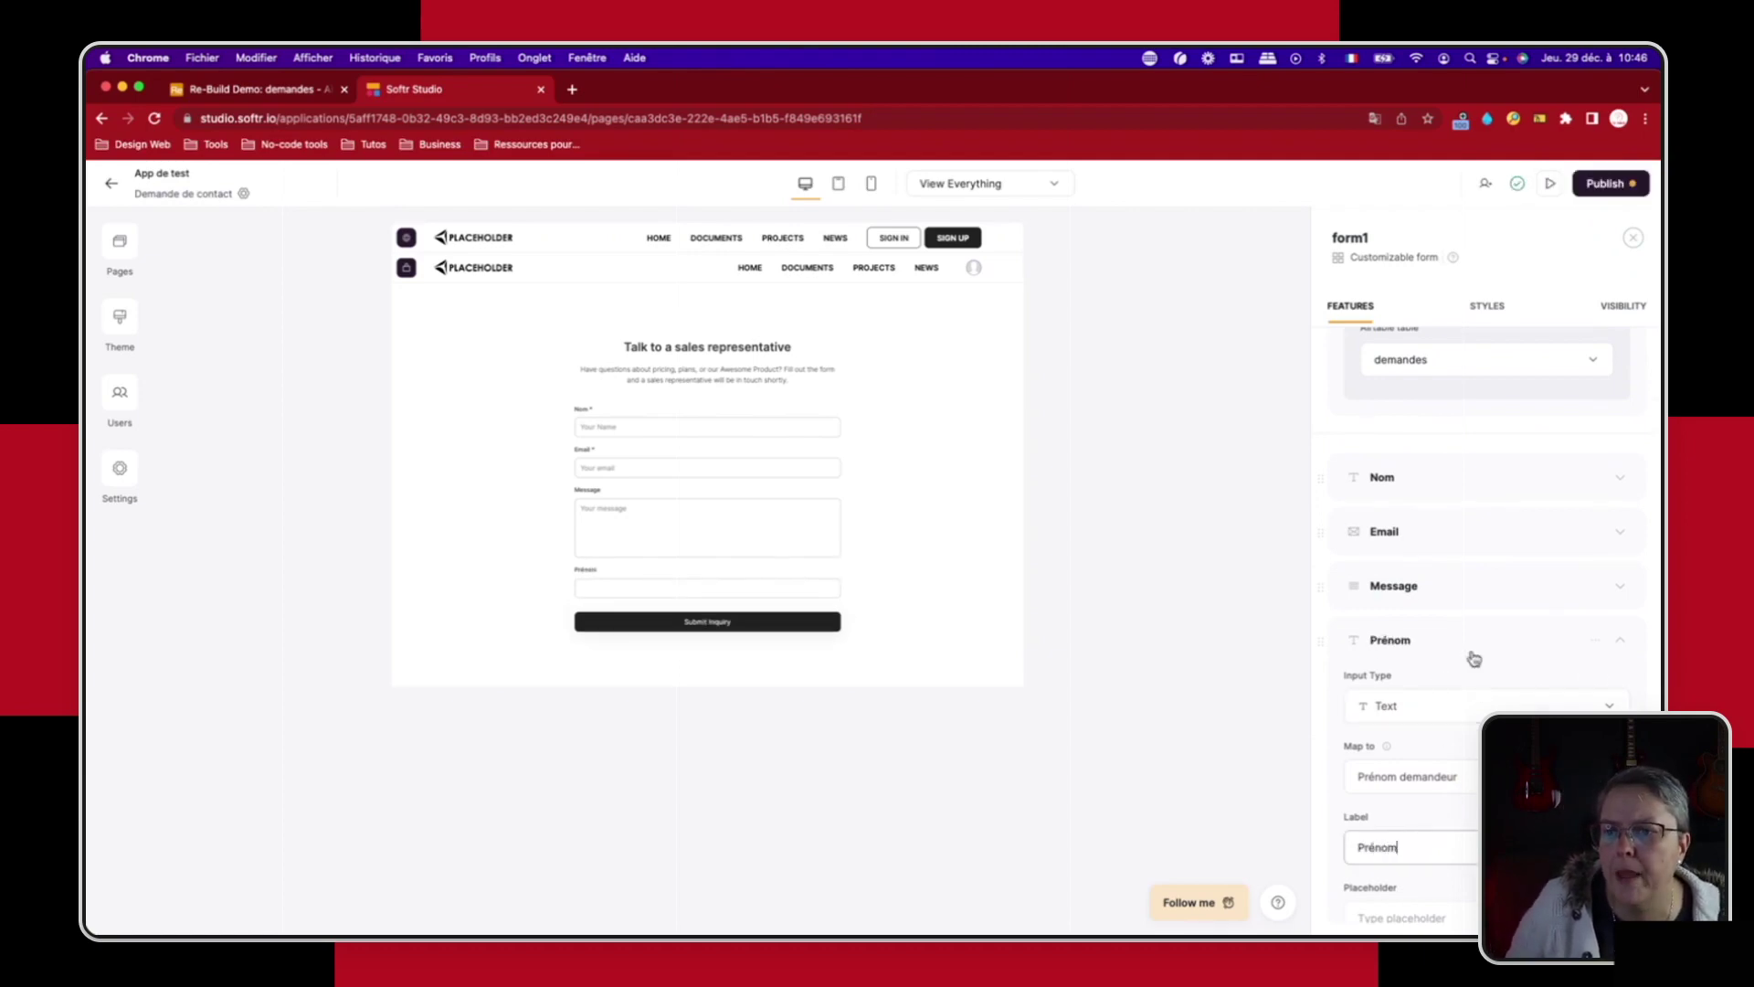
Step: Move the Prénom field directly below Nom in the contact form and publish the updates
click(1607, 647)
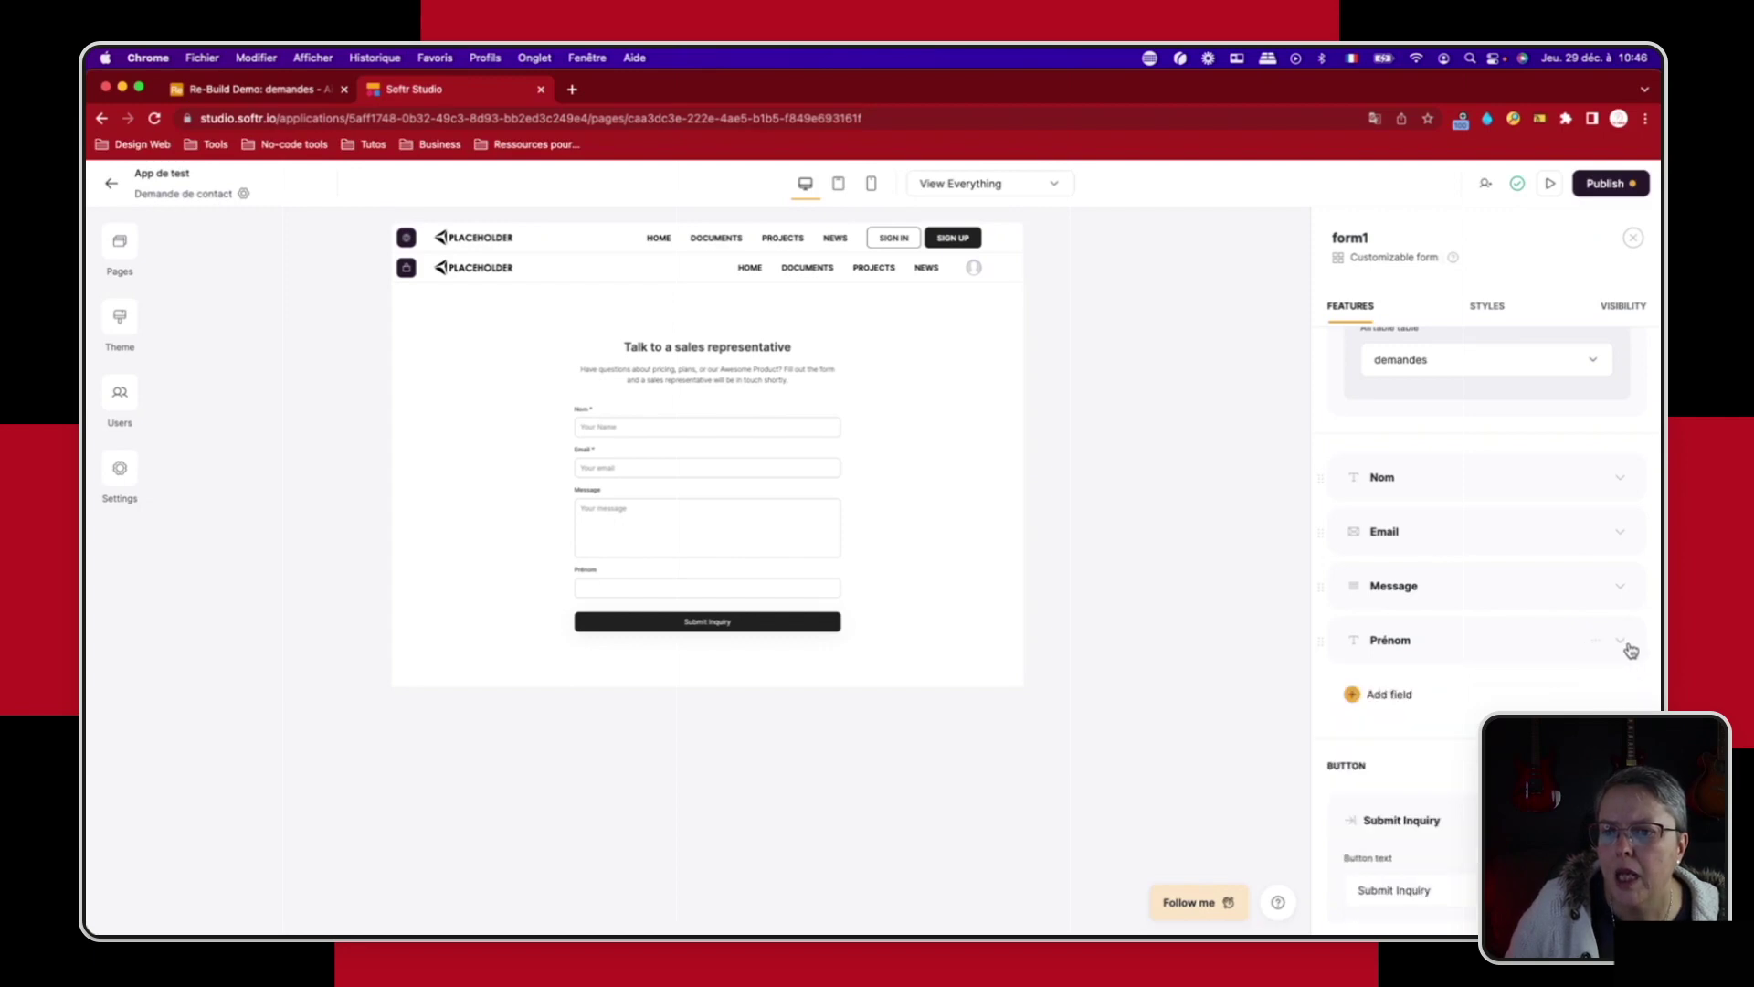
drag(1327, 646, 1347, 499)
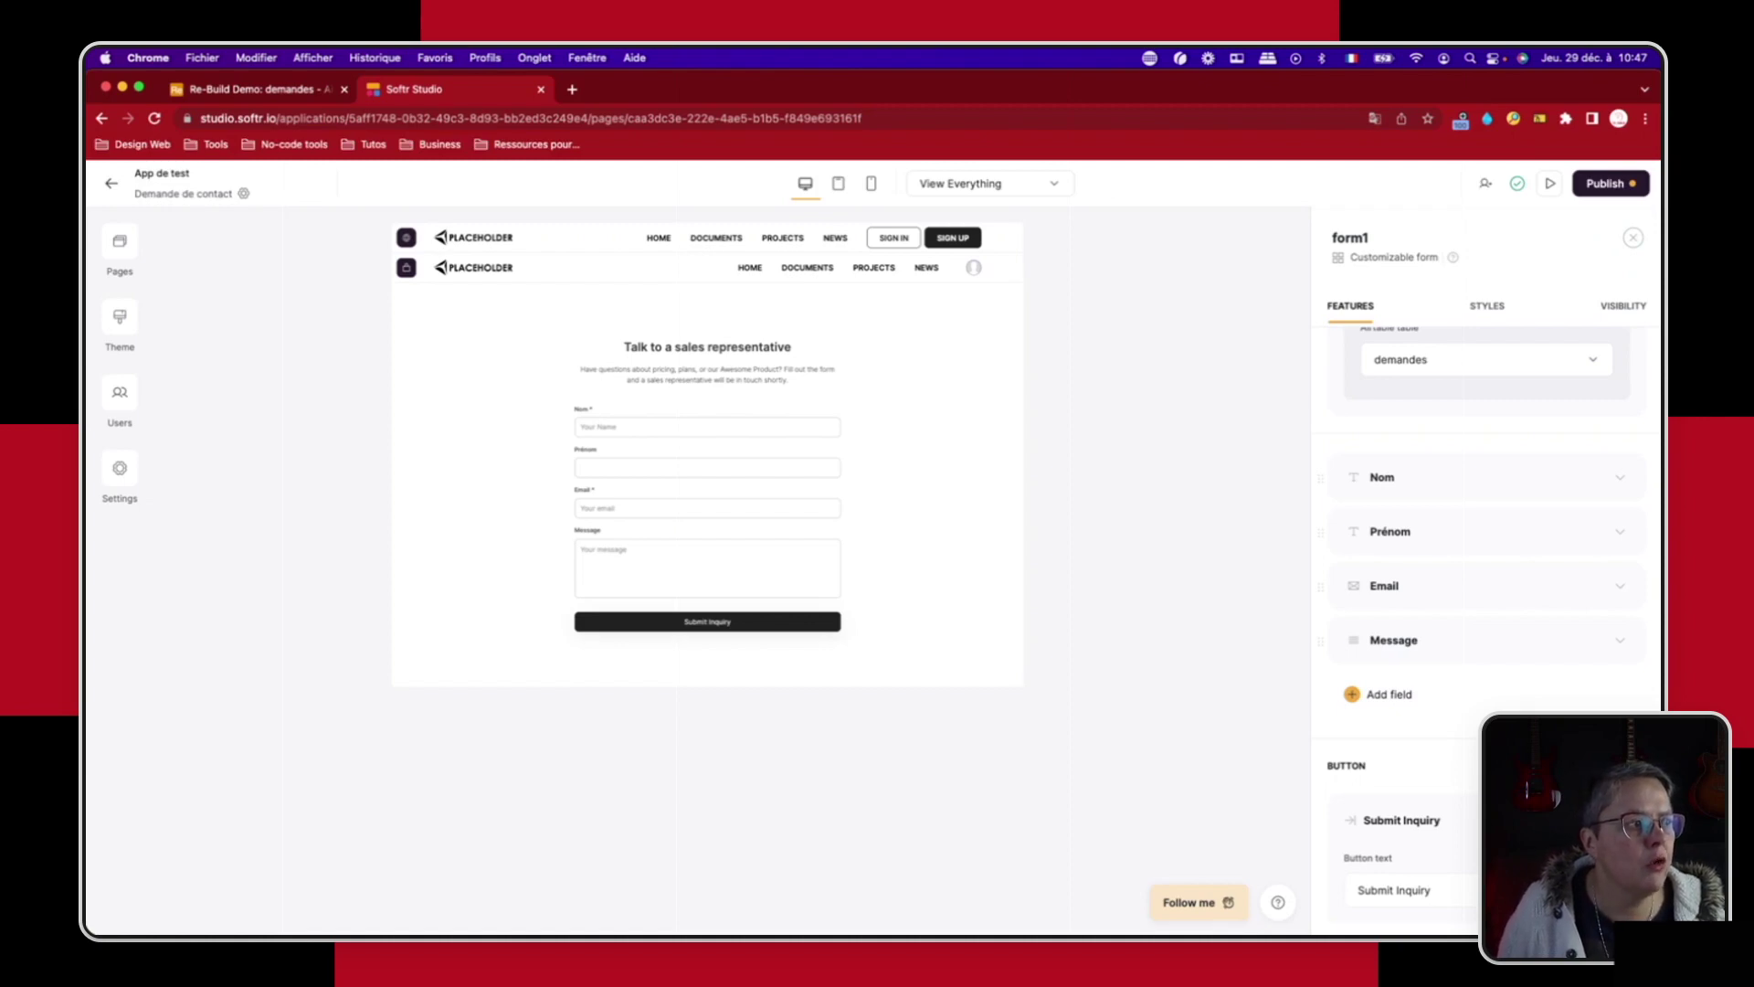
click(1612, 185)
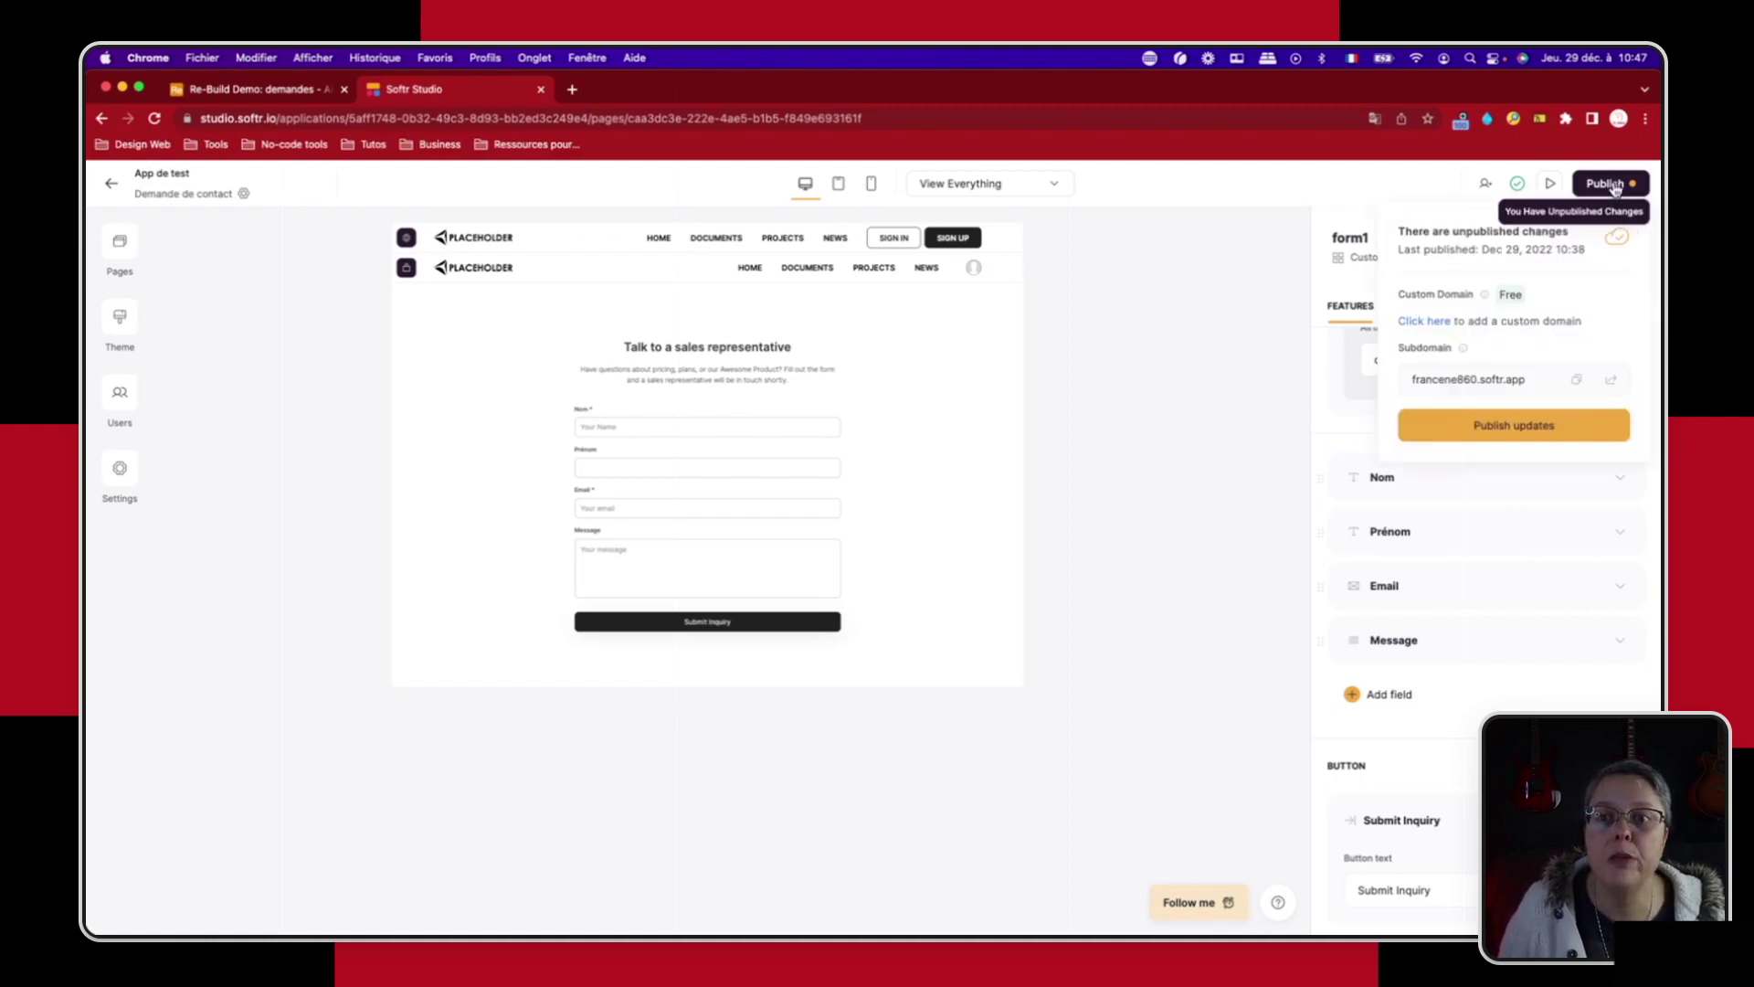
click(1545, 428)
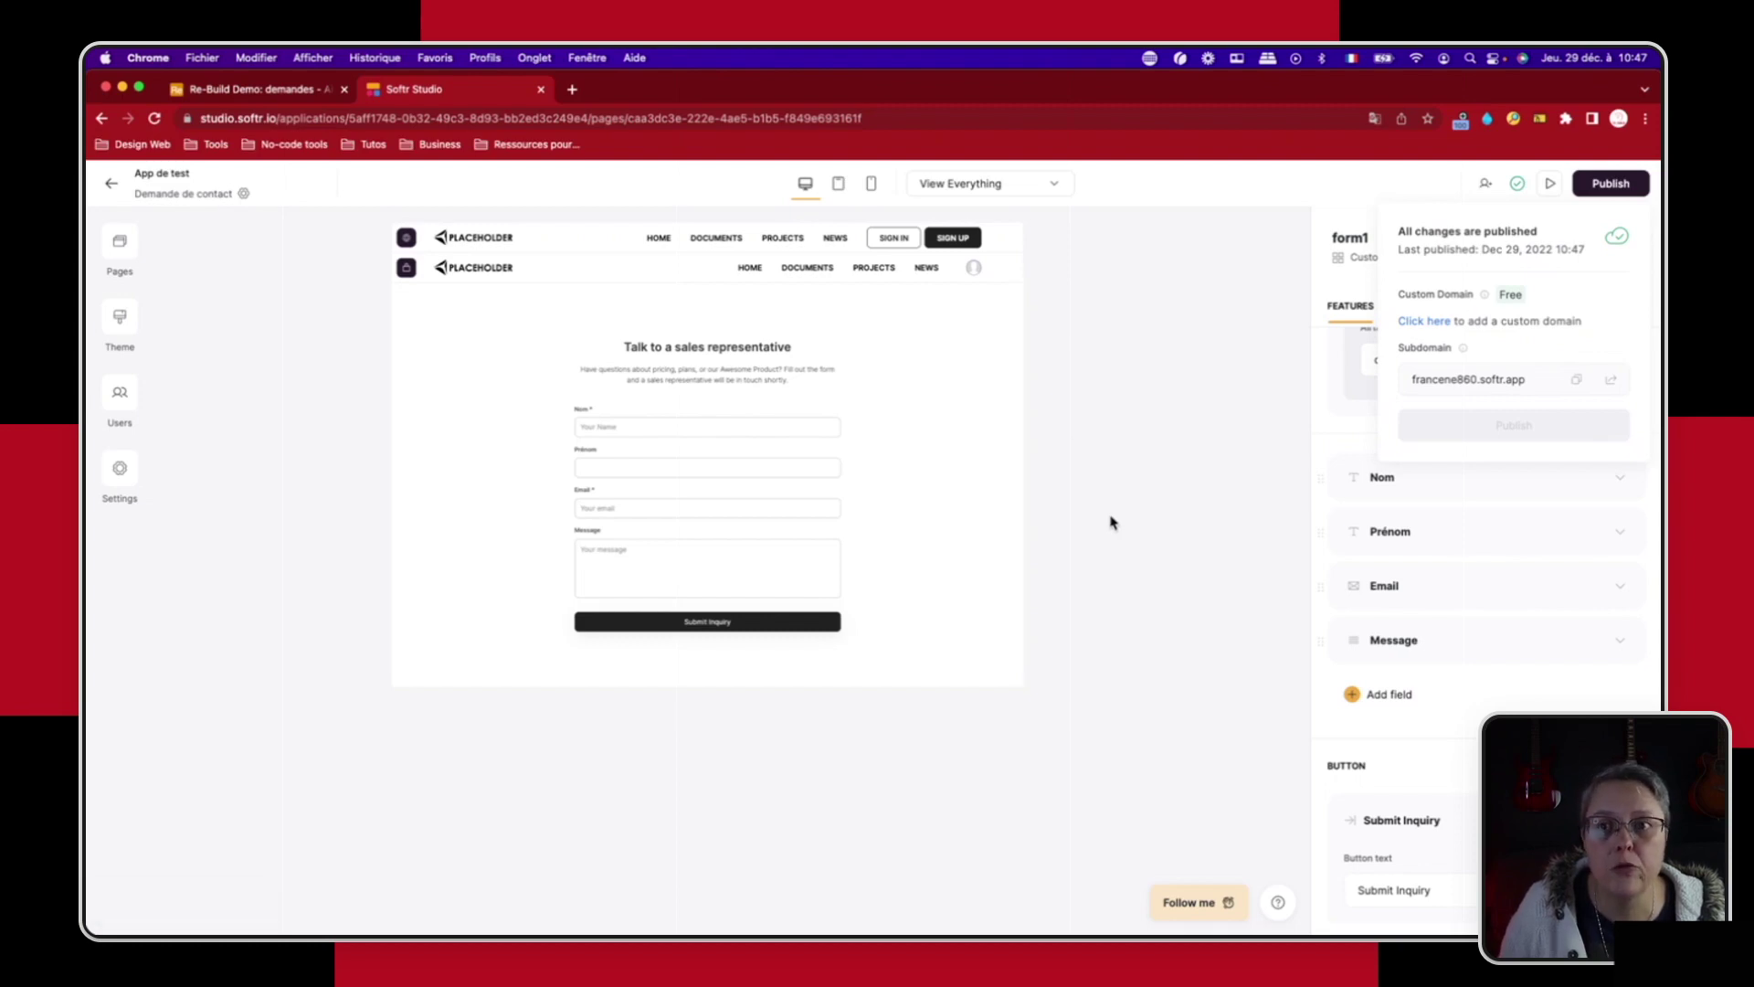
Step: Copy the Demande de contact page's URL path from its general page settings
click(243, 194)
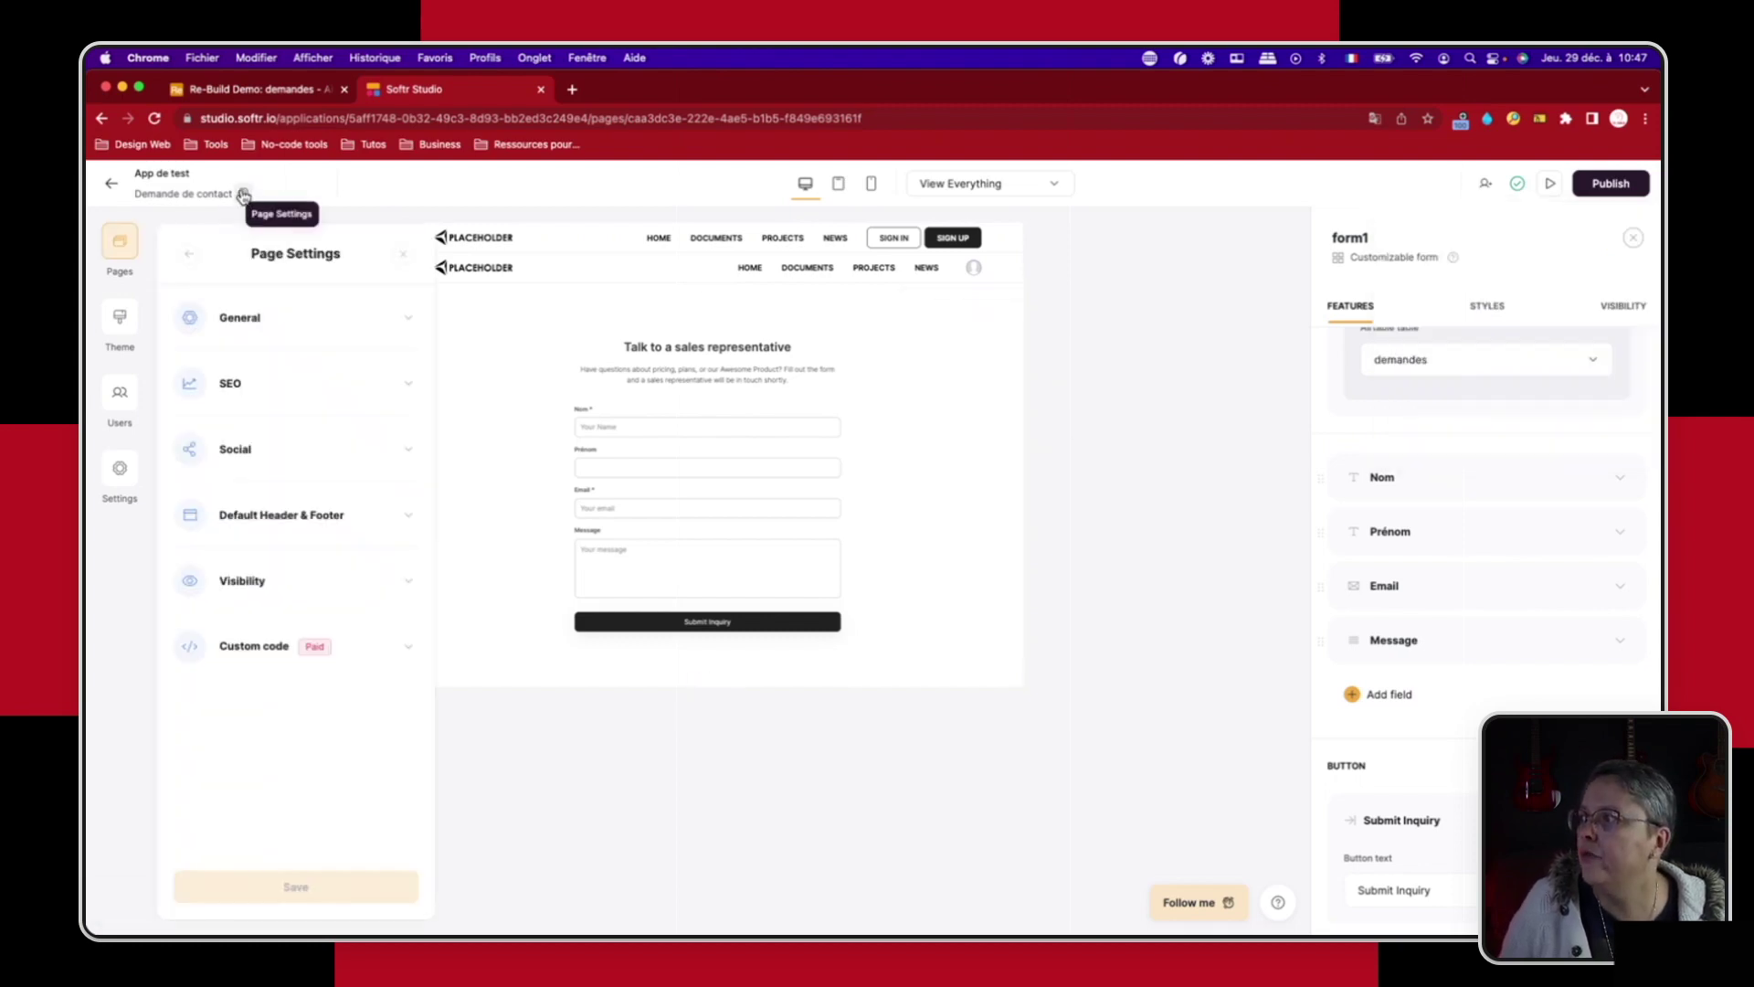
click(231, 325)
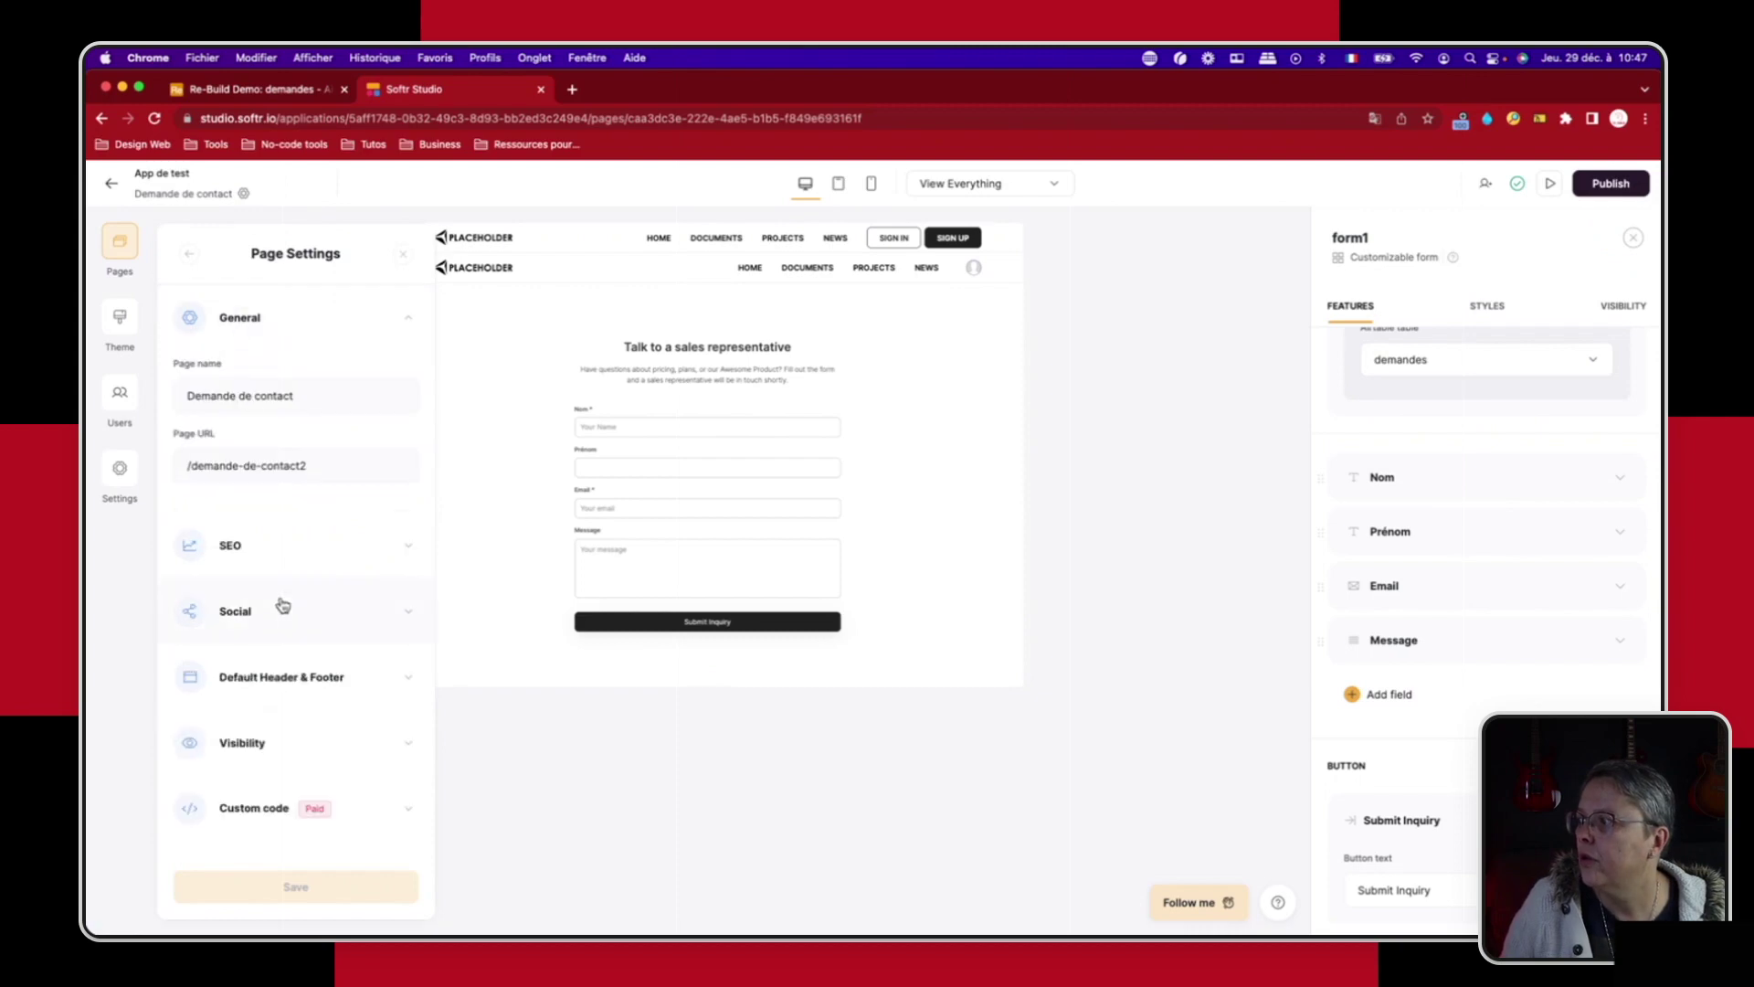
drag(323, 474, 173, 466)
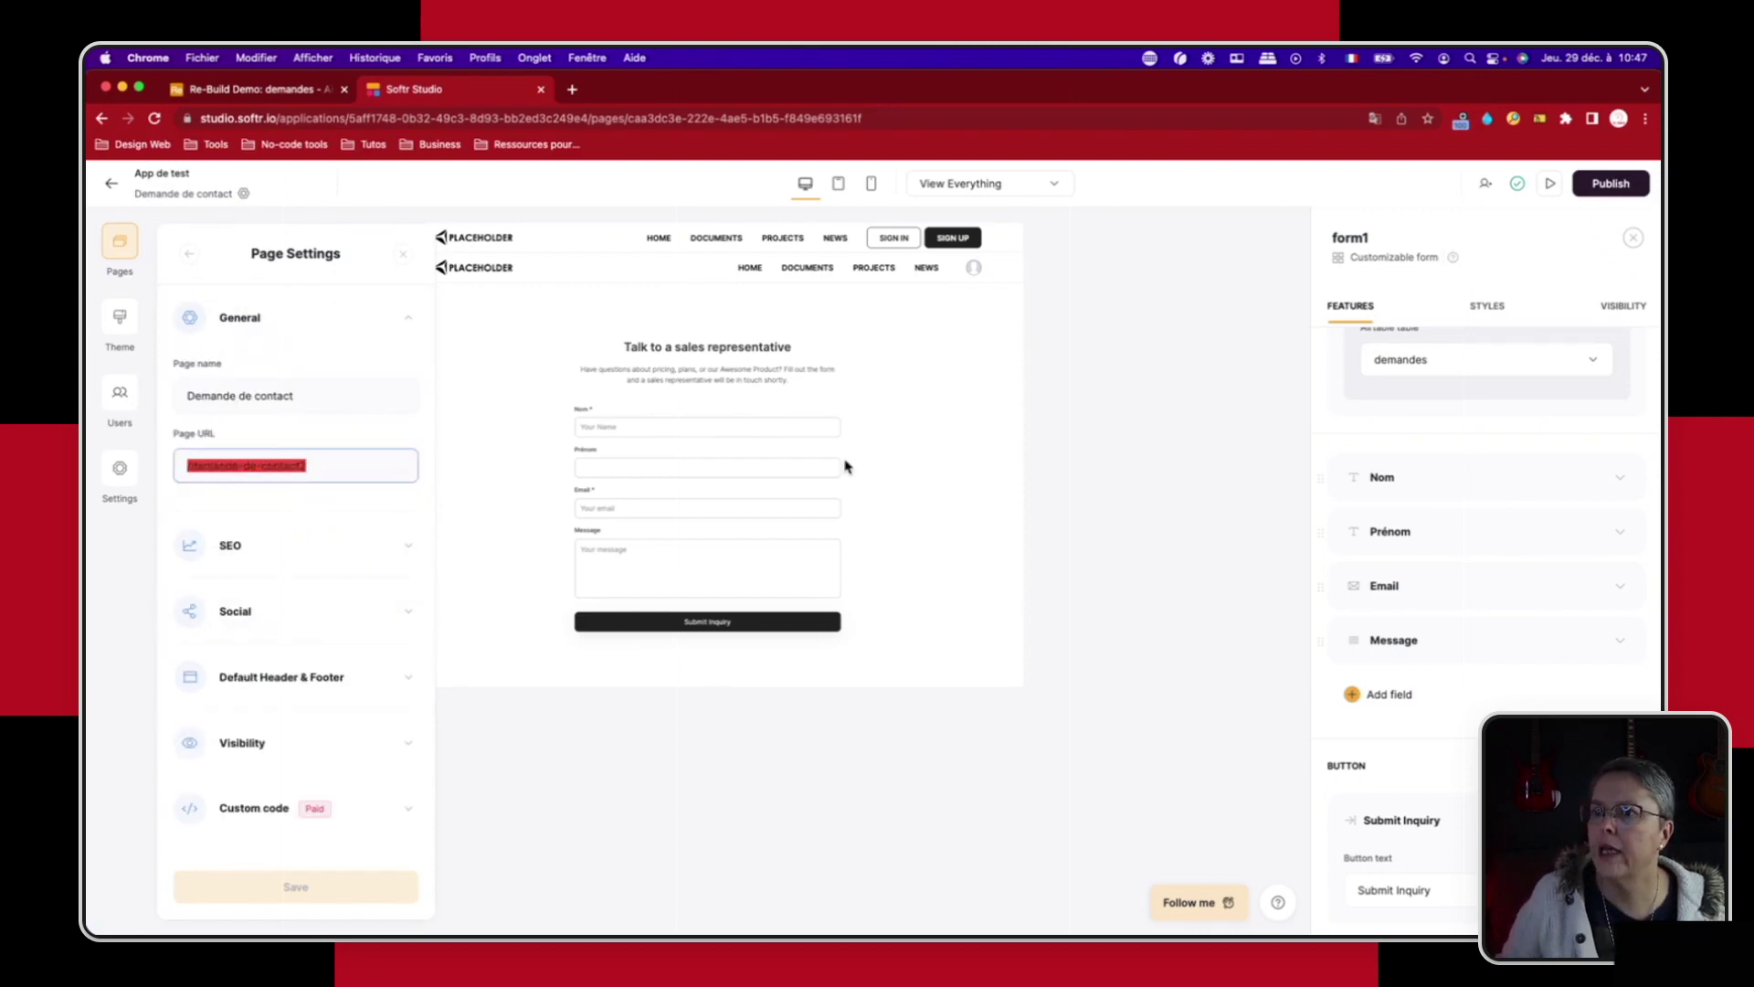
Step: Open the published site at /demande-de-contact2 and copy the page's full address
click(1601, 186)
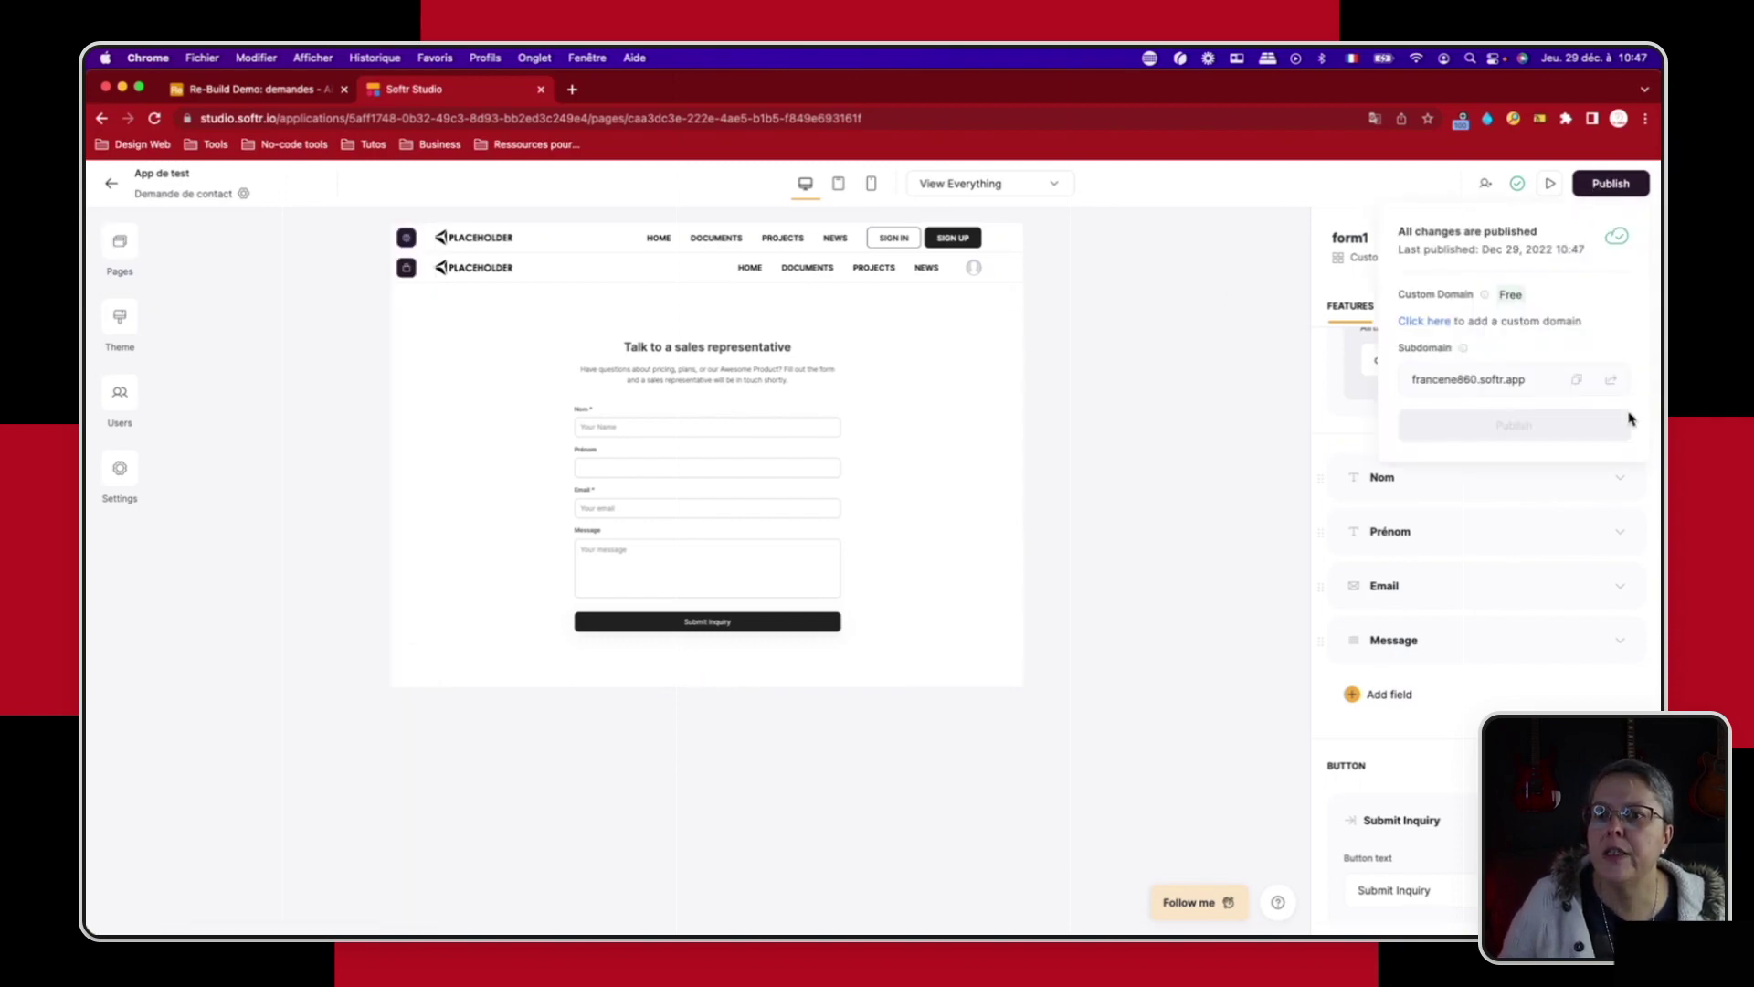
click(1619, 386)
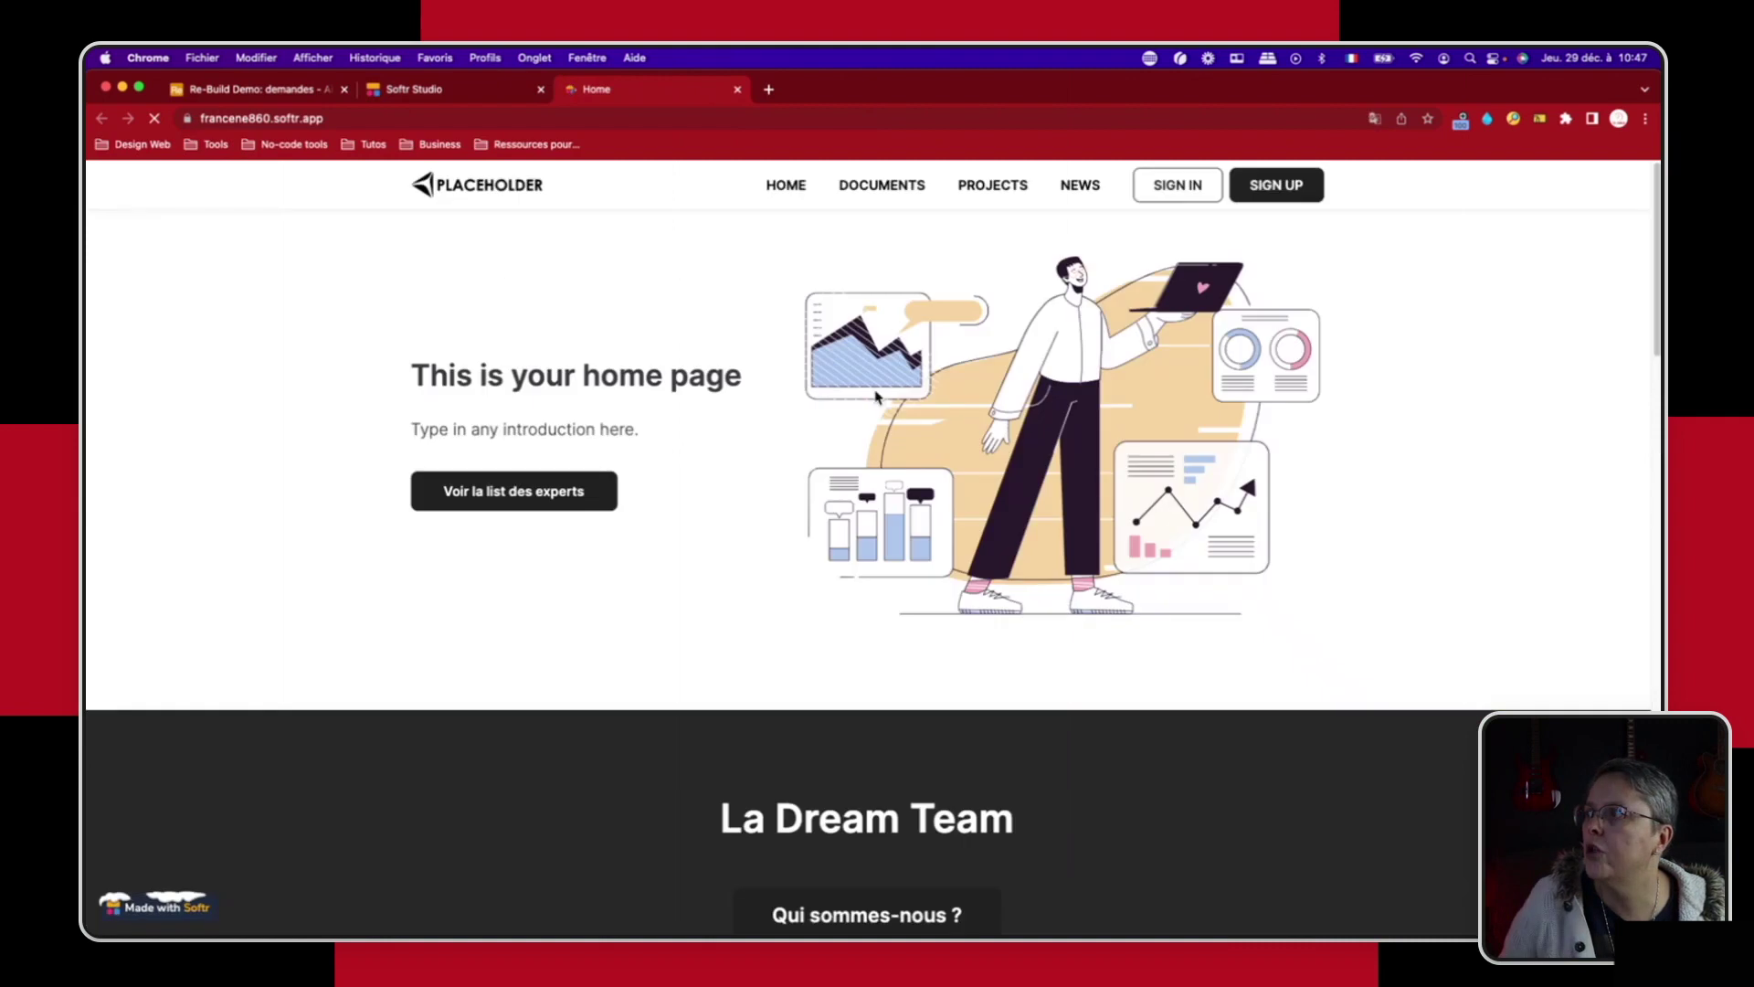
click(381, 119)
click(388, 118)
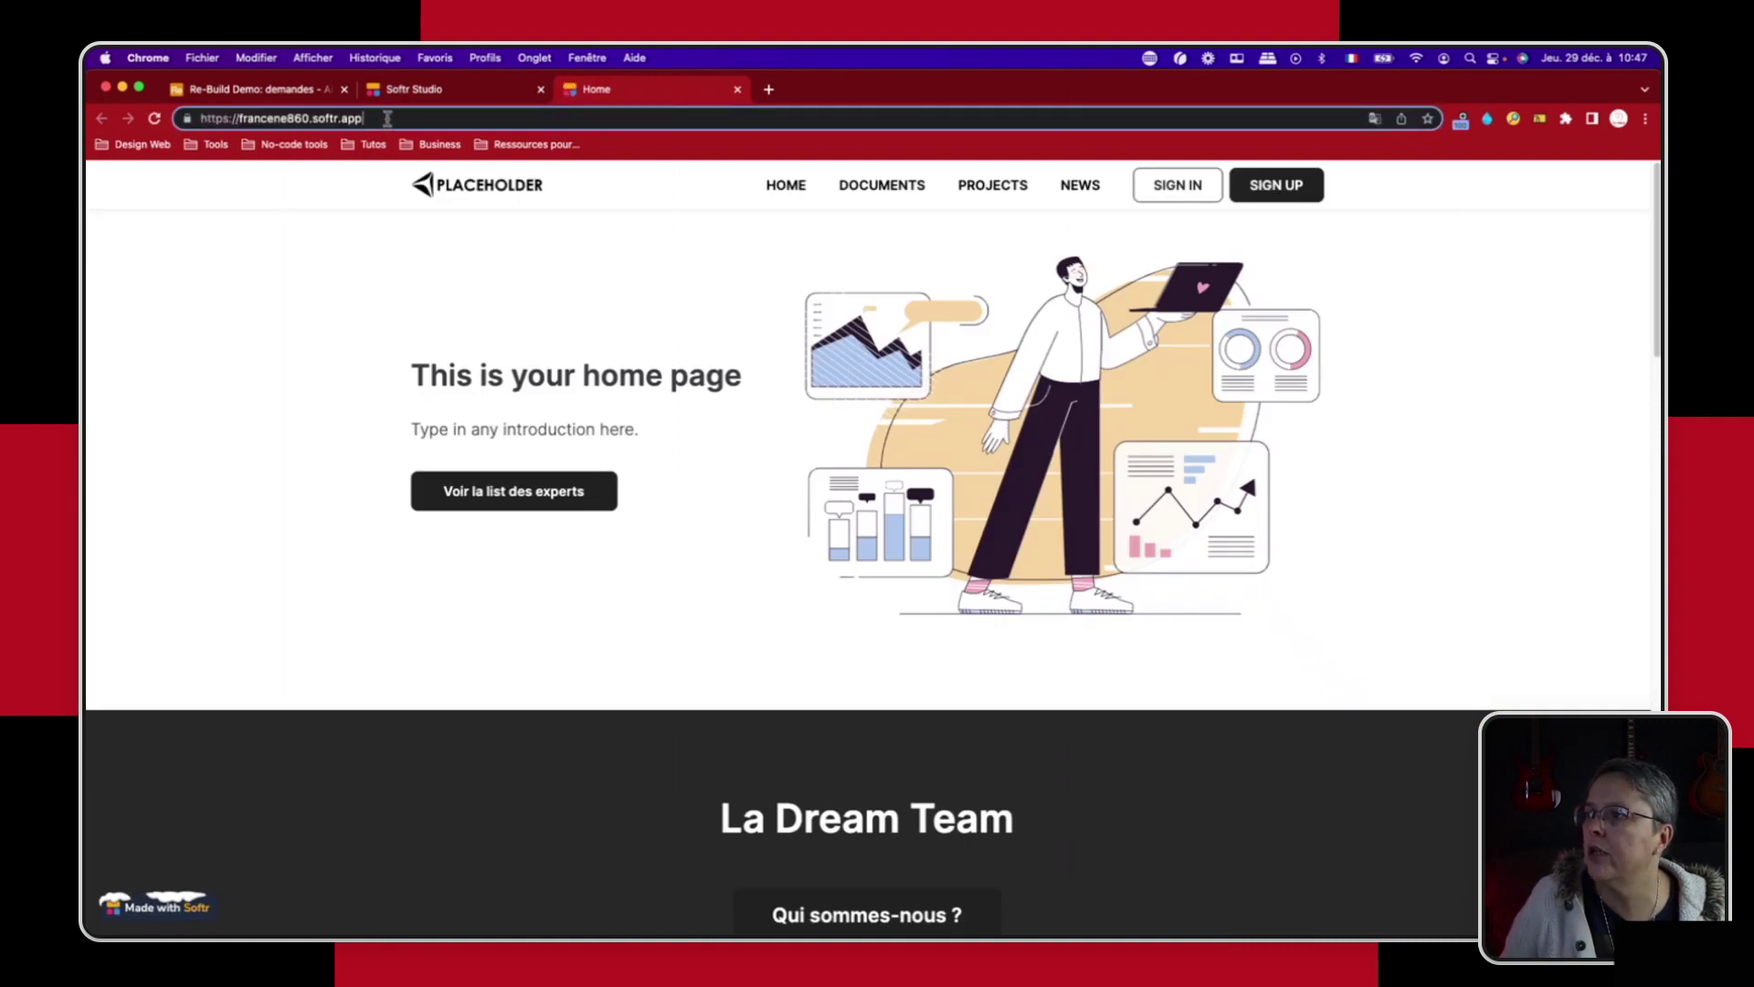
key(super+f)
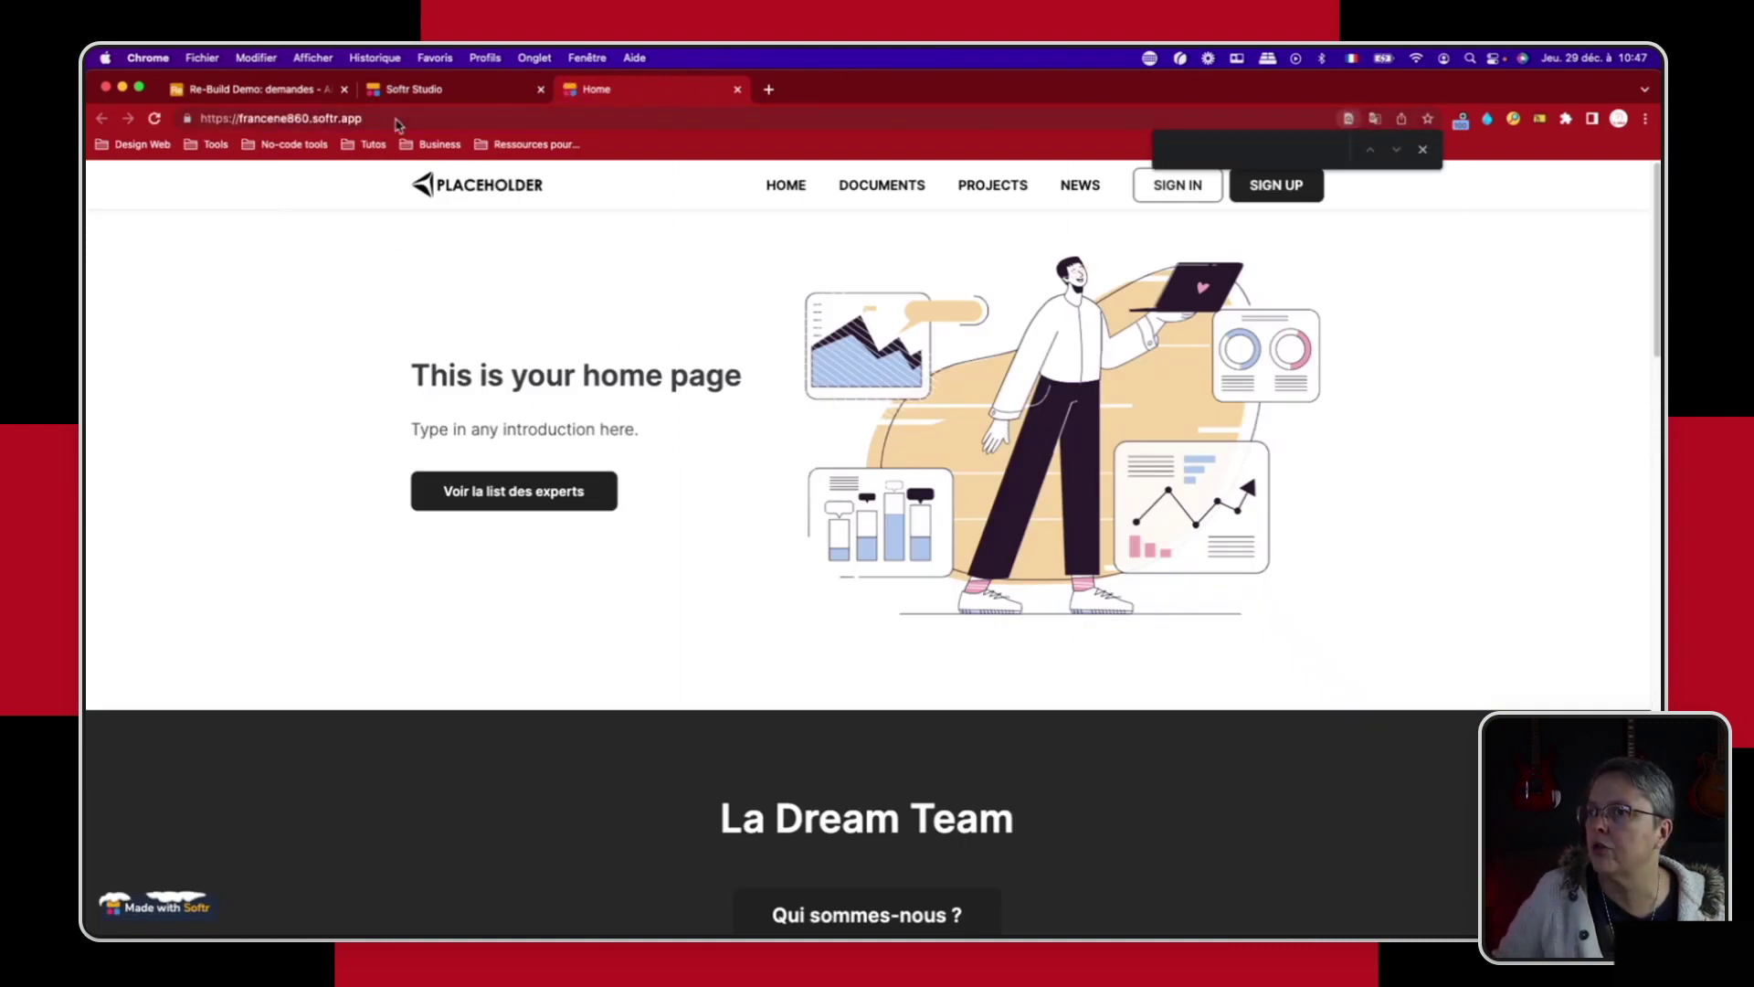
click(397, 119)
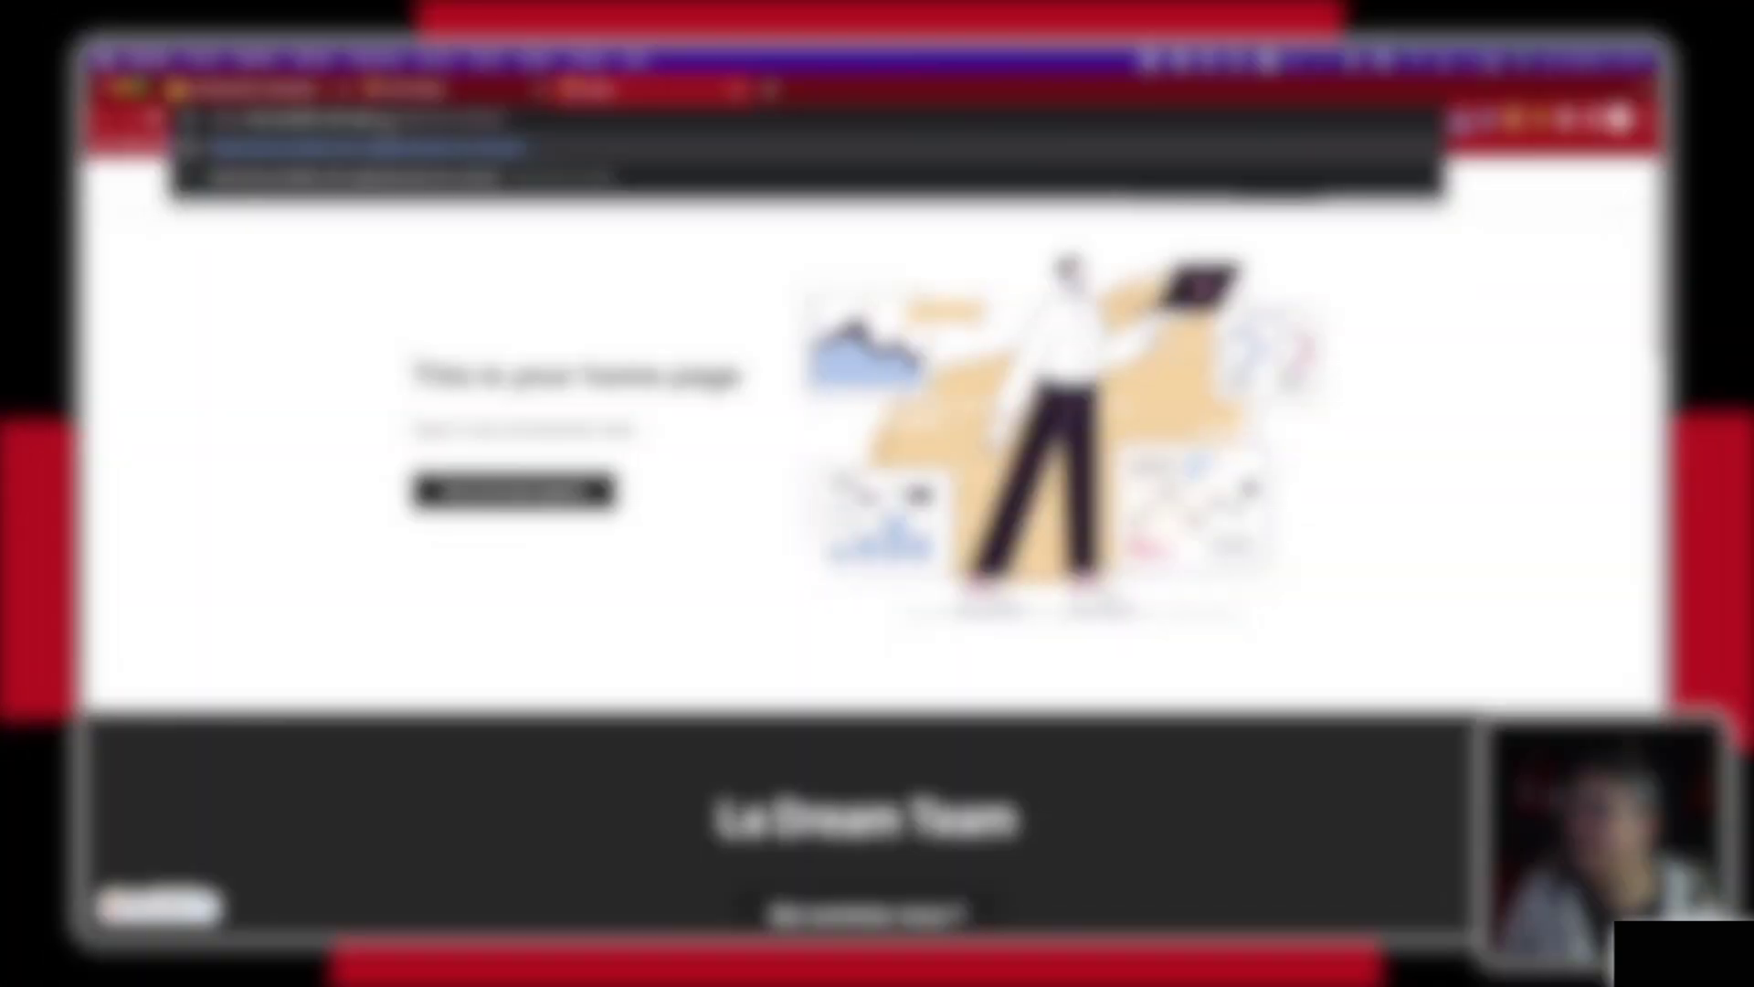
key(BackSpace)
key(Return)
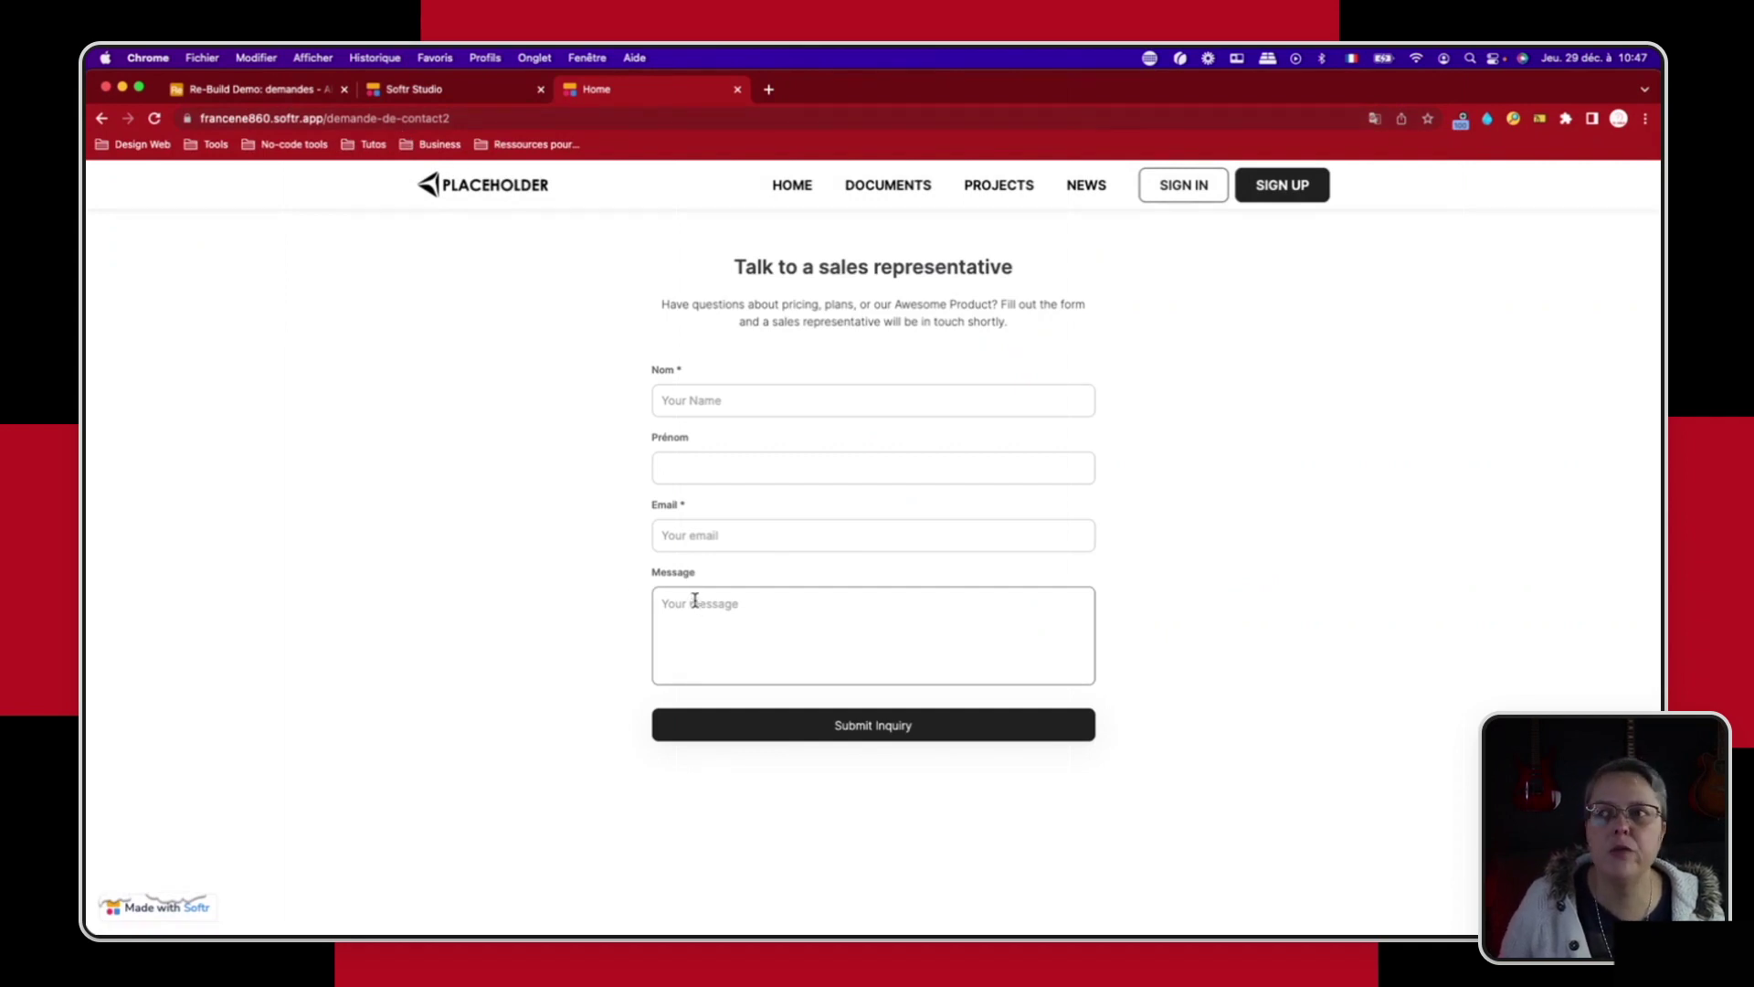
click(489, 117)
key(super+c)
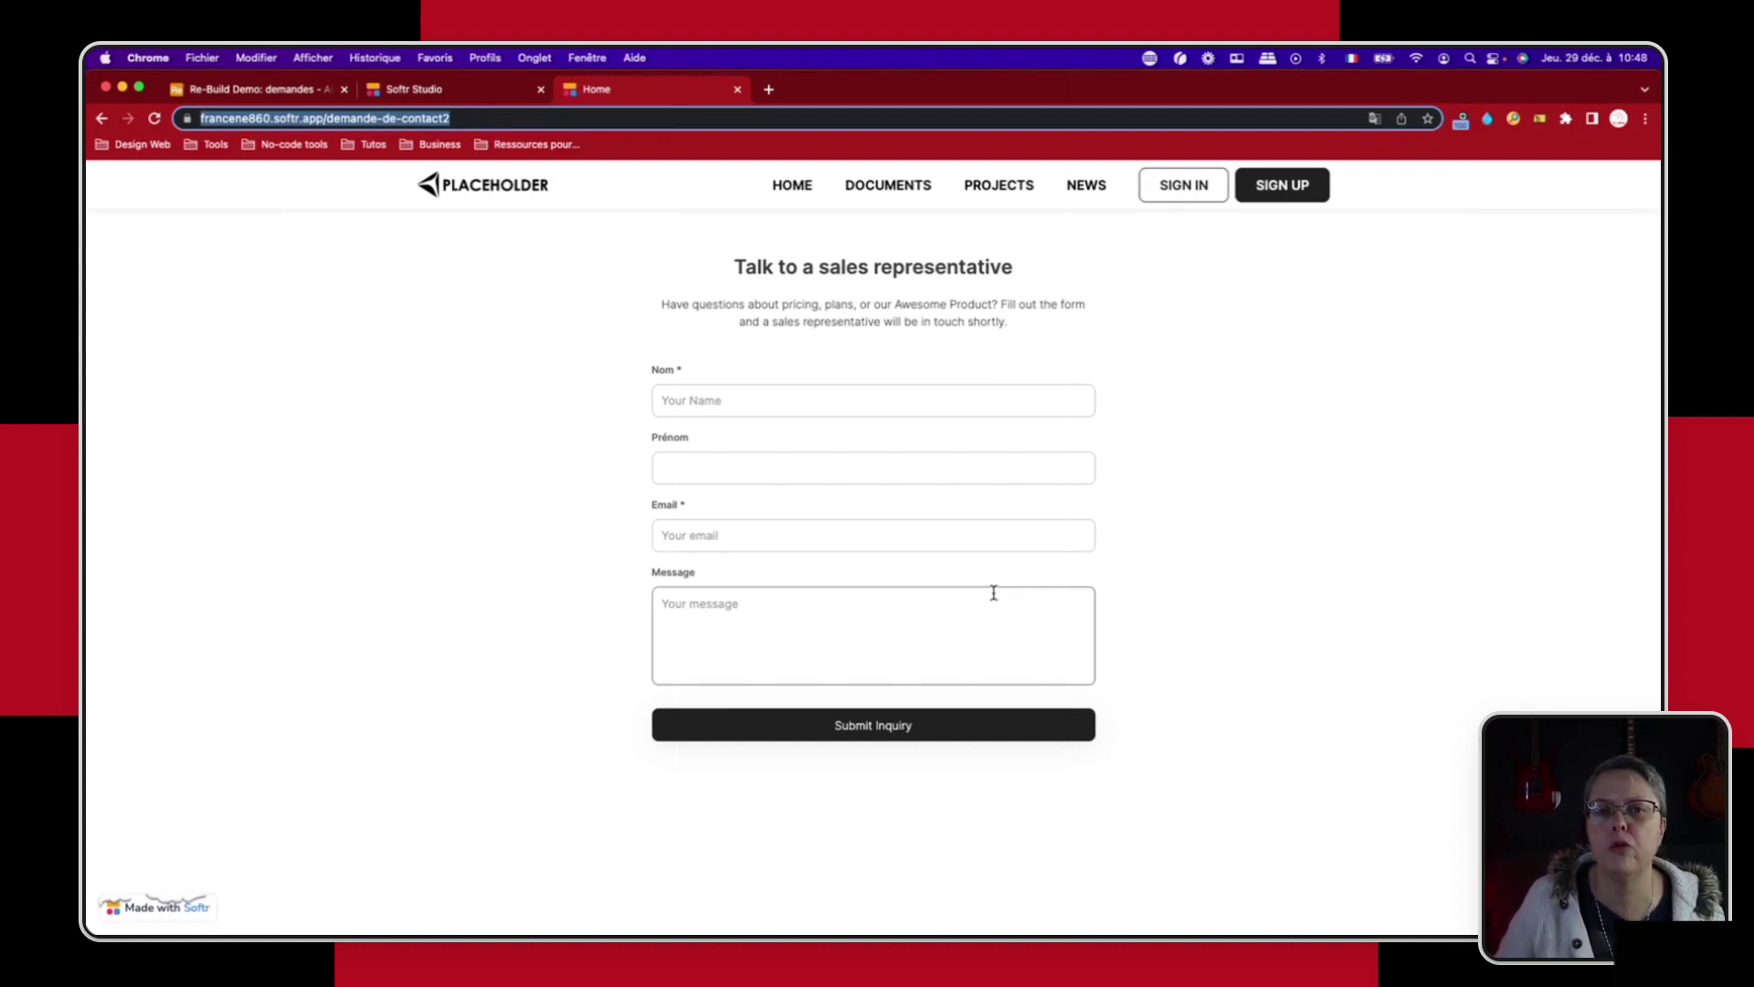
Step: Switch to the Airtable base and review the demandes, Contacts privés and Contacts publics tables
click(257, 89)
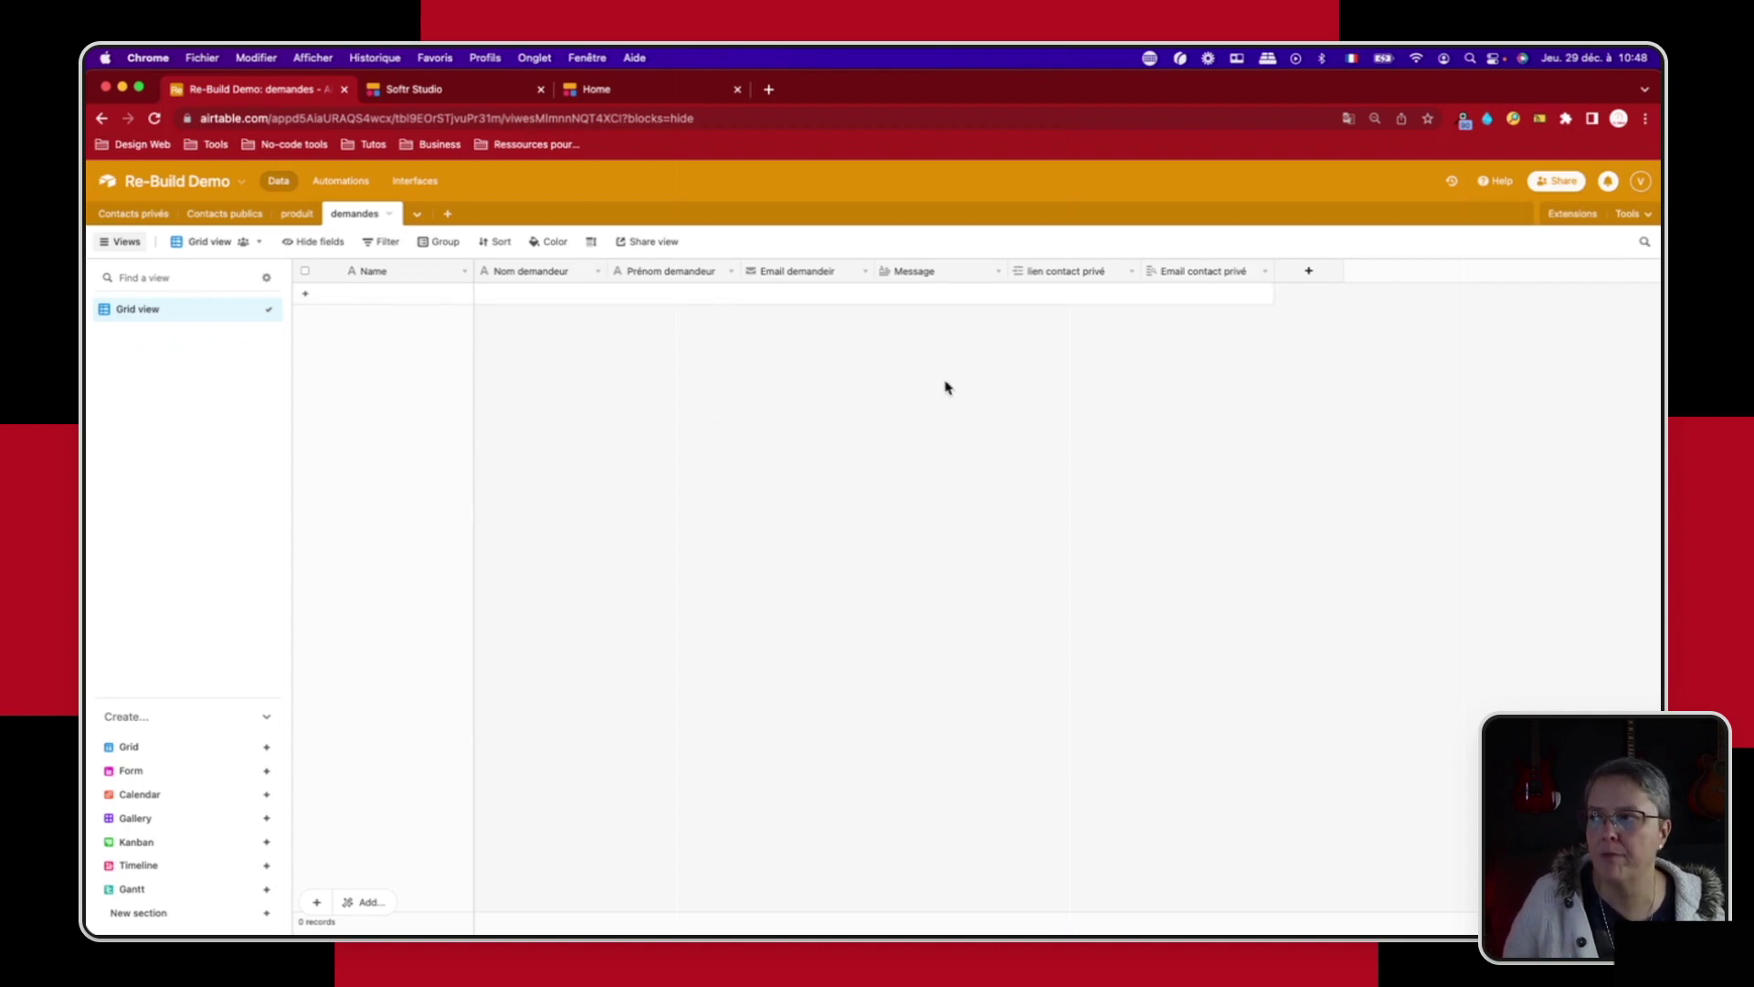
click(137, 215)
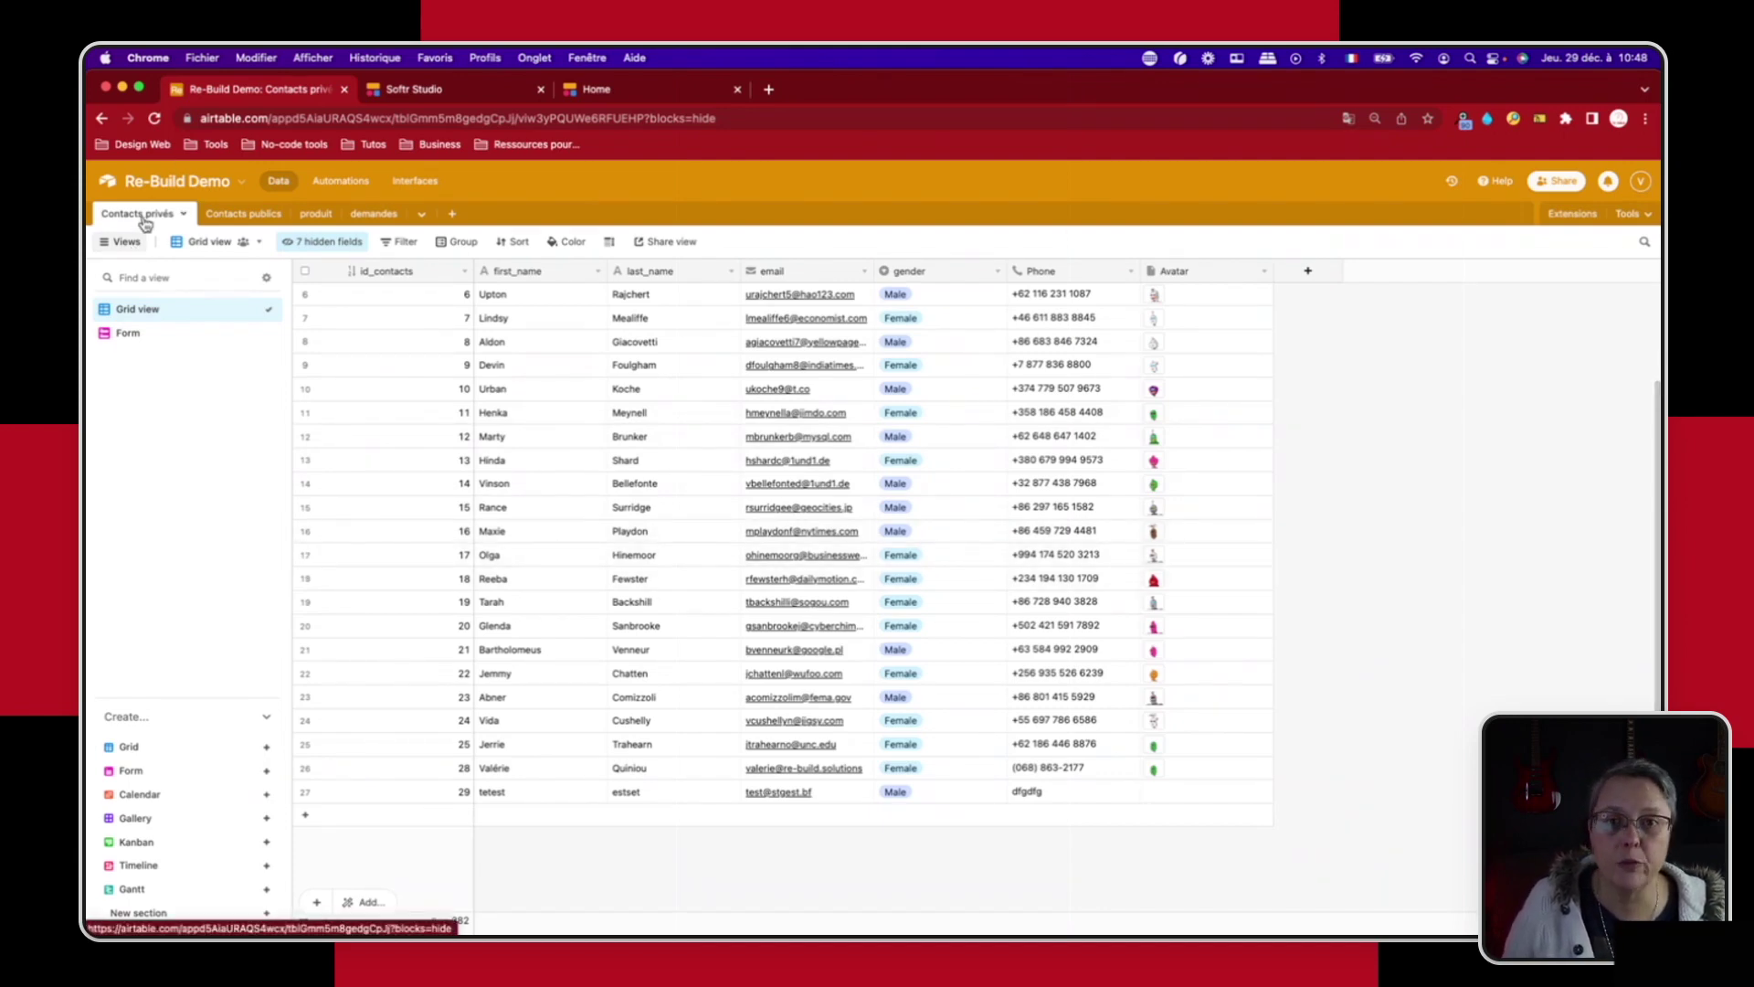
click(243, 216)
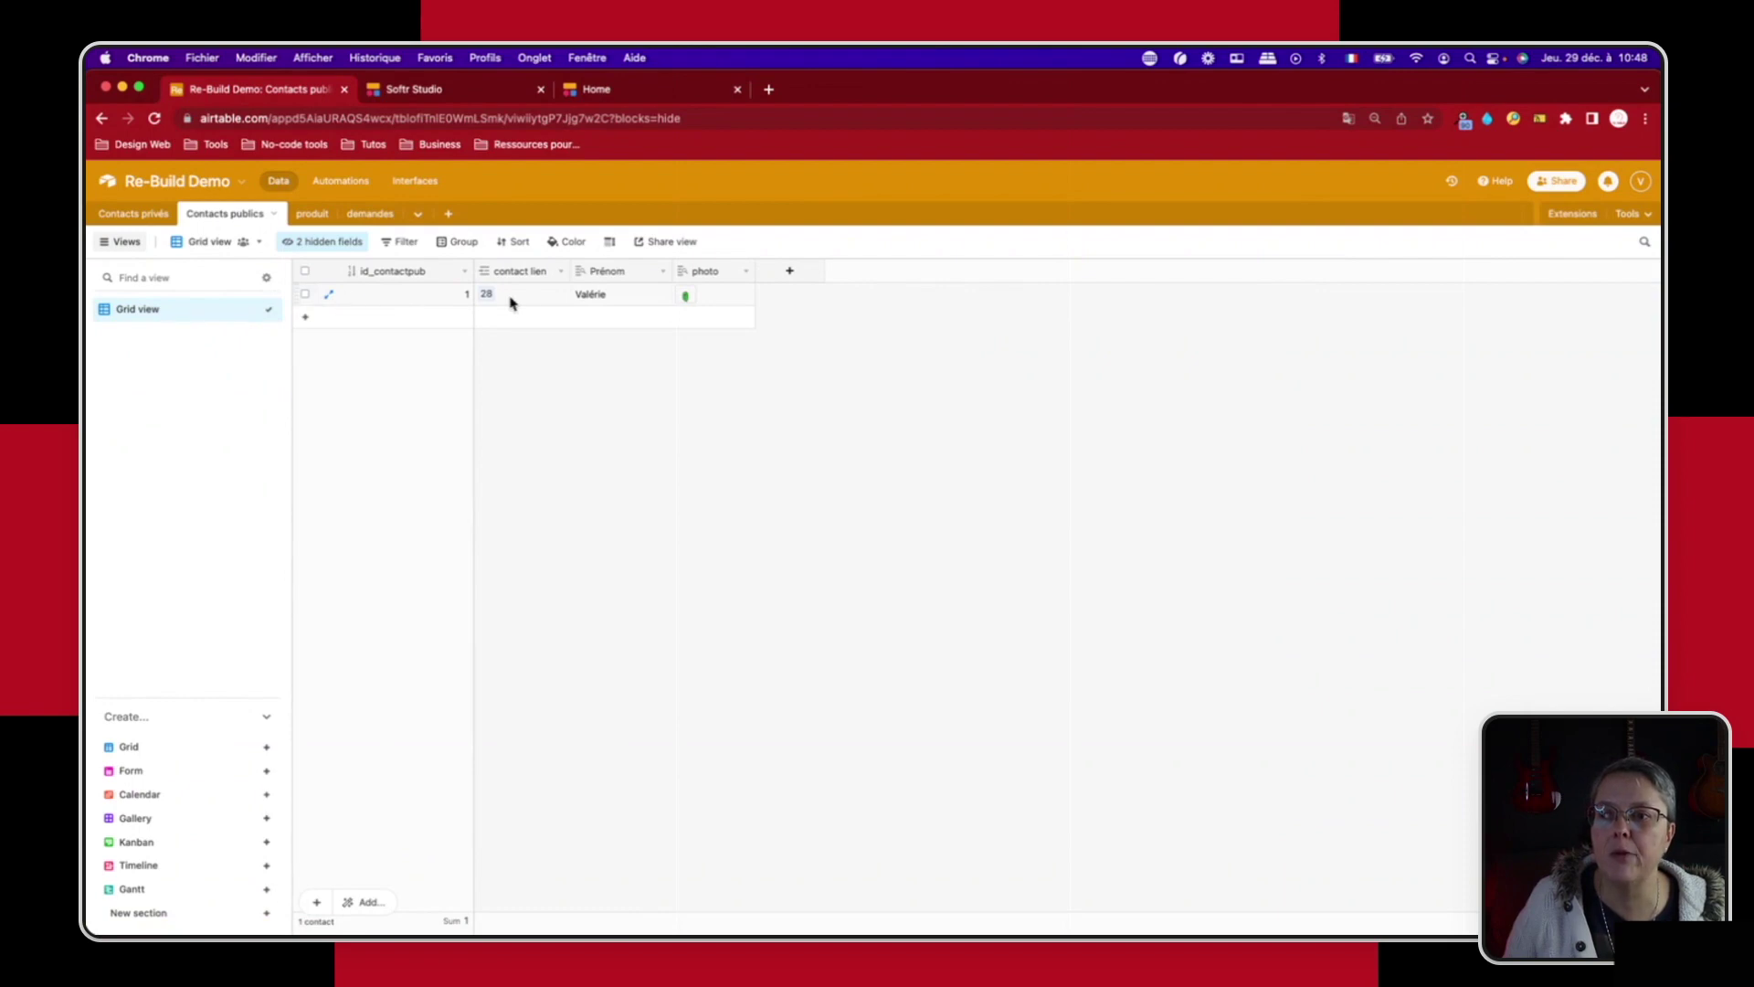
Step: Start a new Formula field named "urlcontact" in the Contacts privés table
click(144, 220)
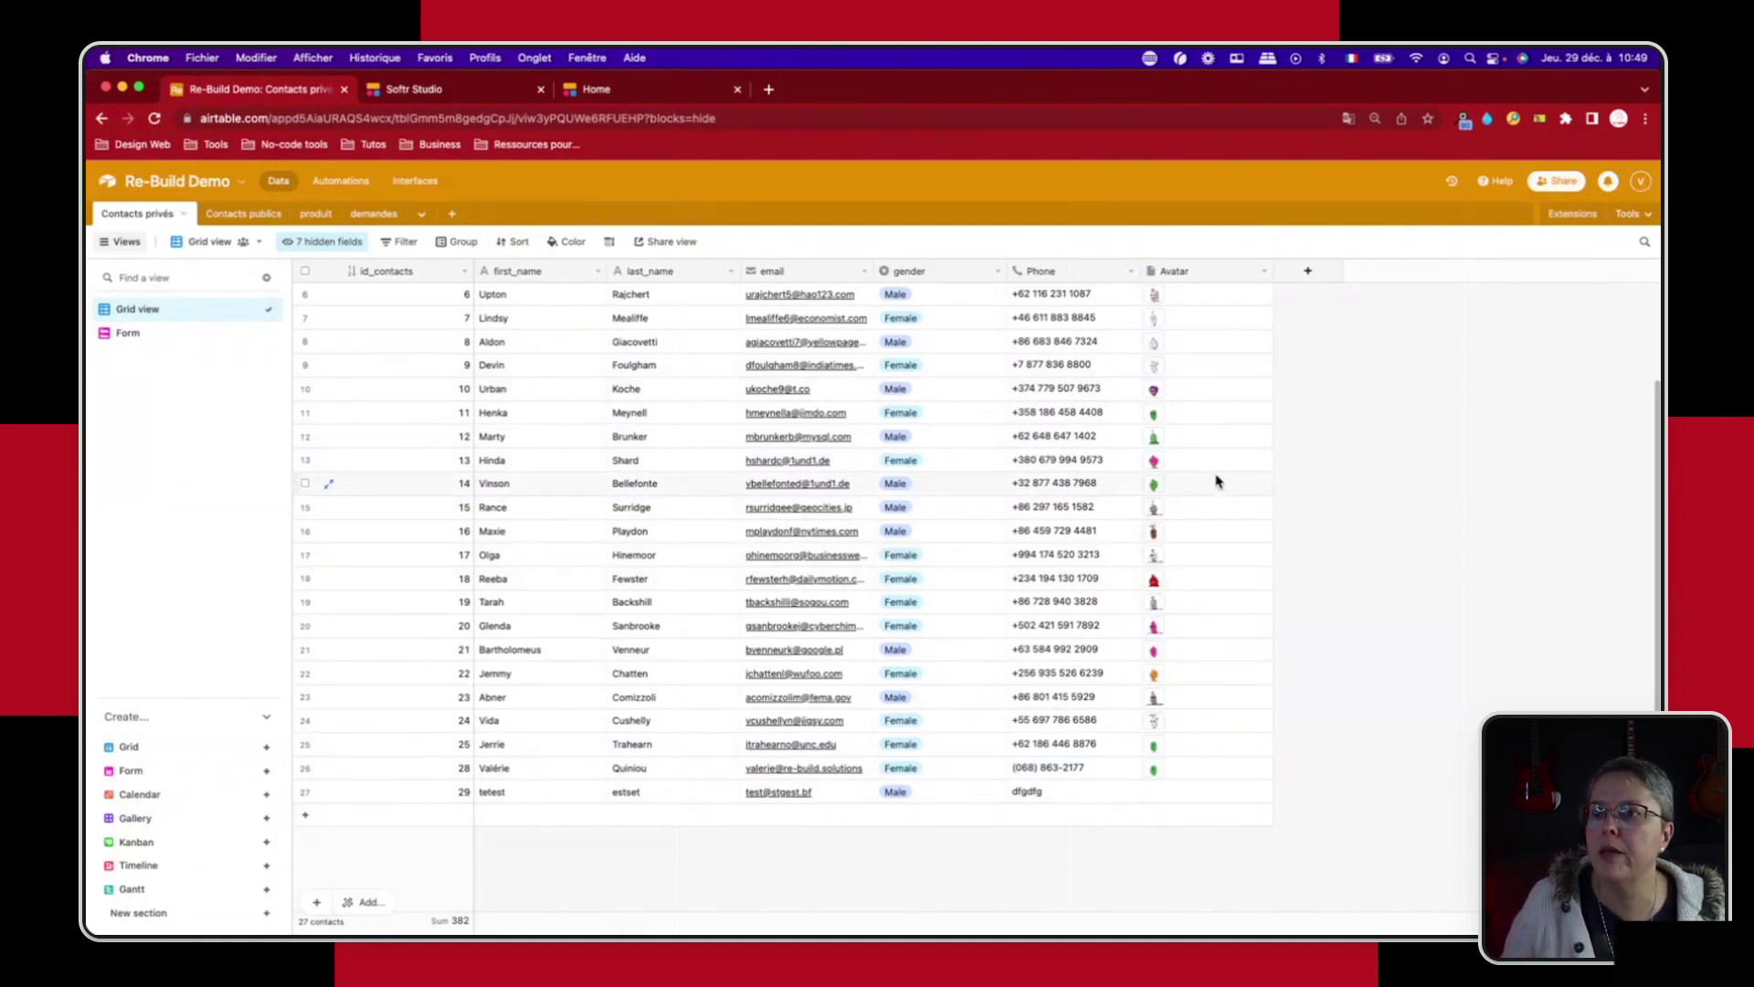
click(1307, 270)
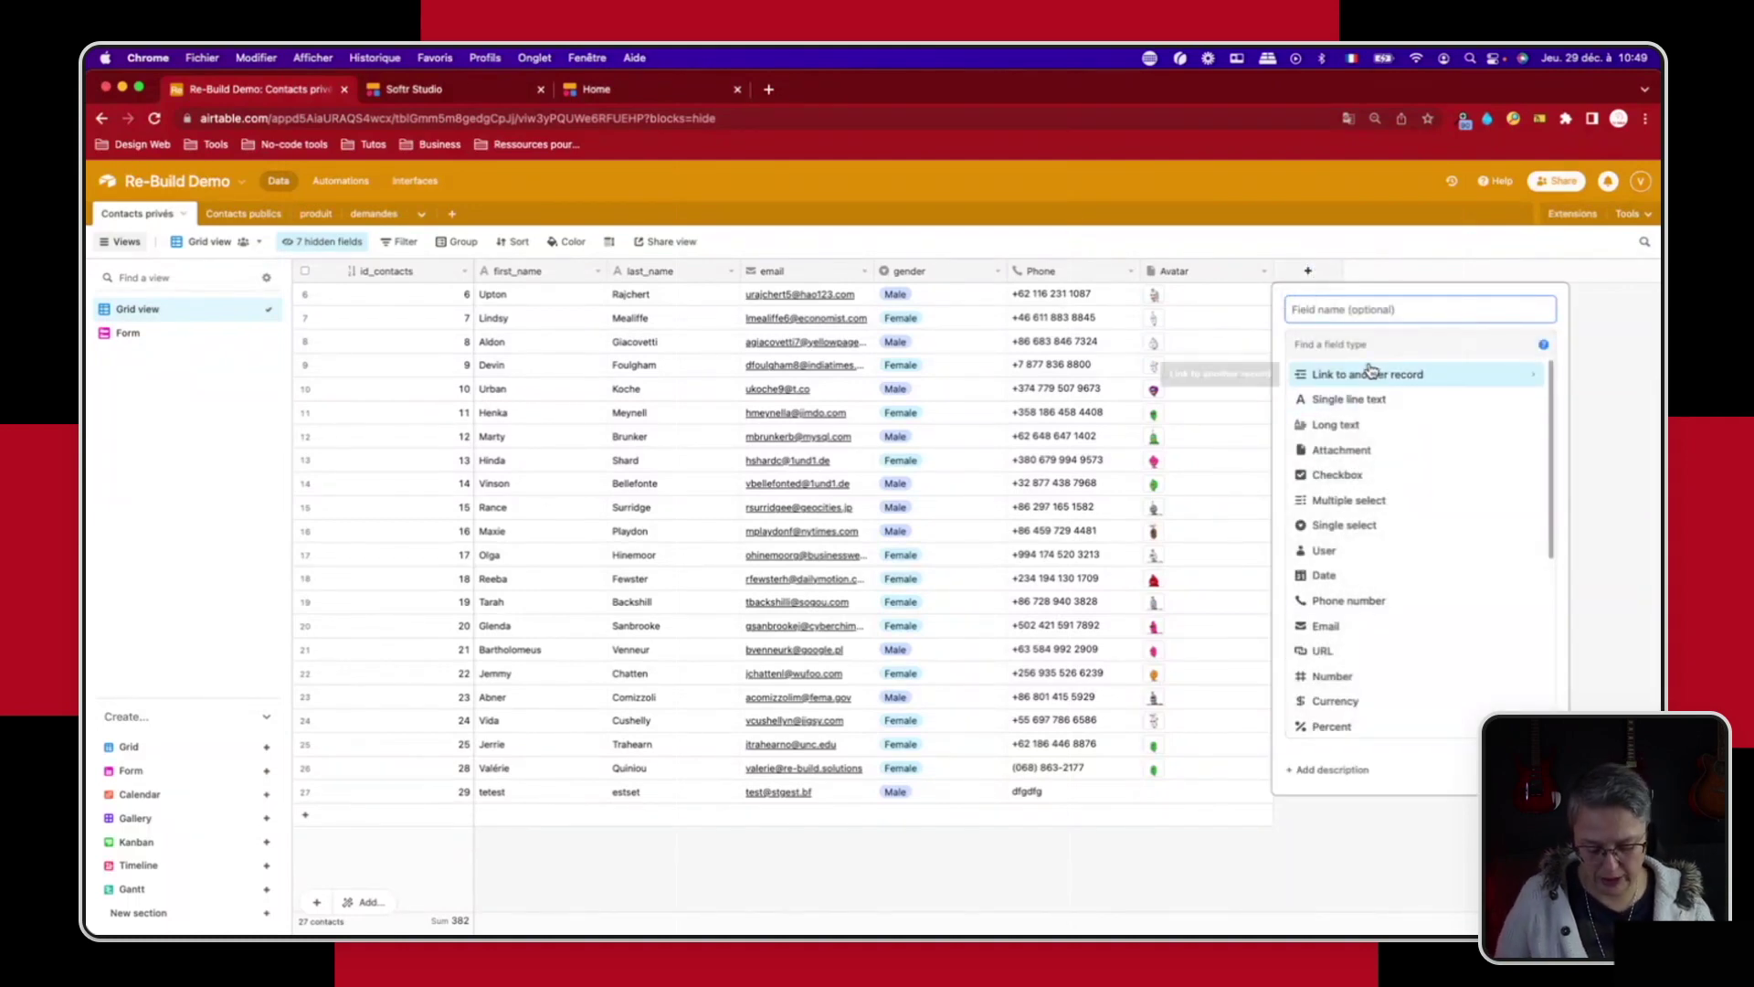
text(urlcontact)
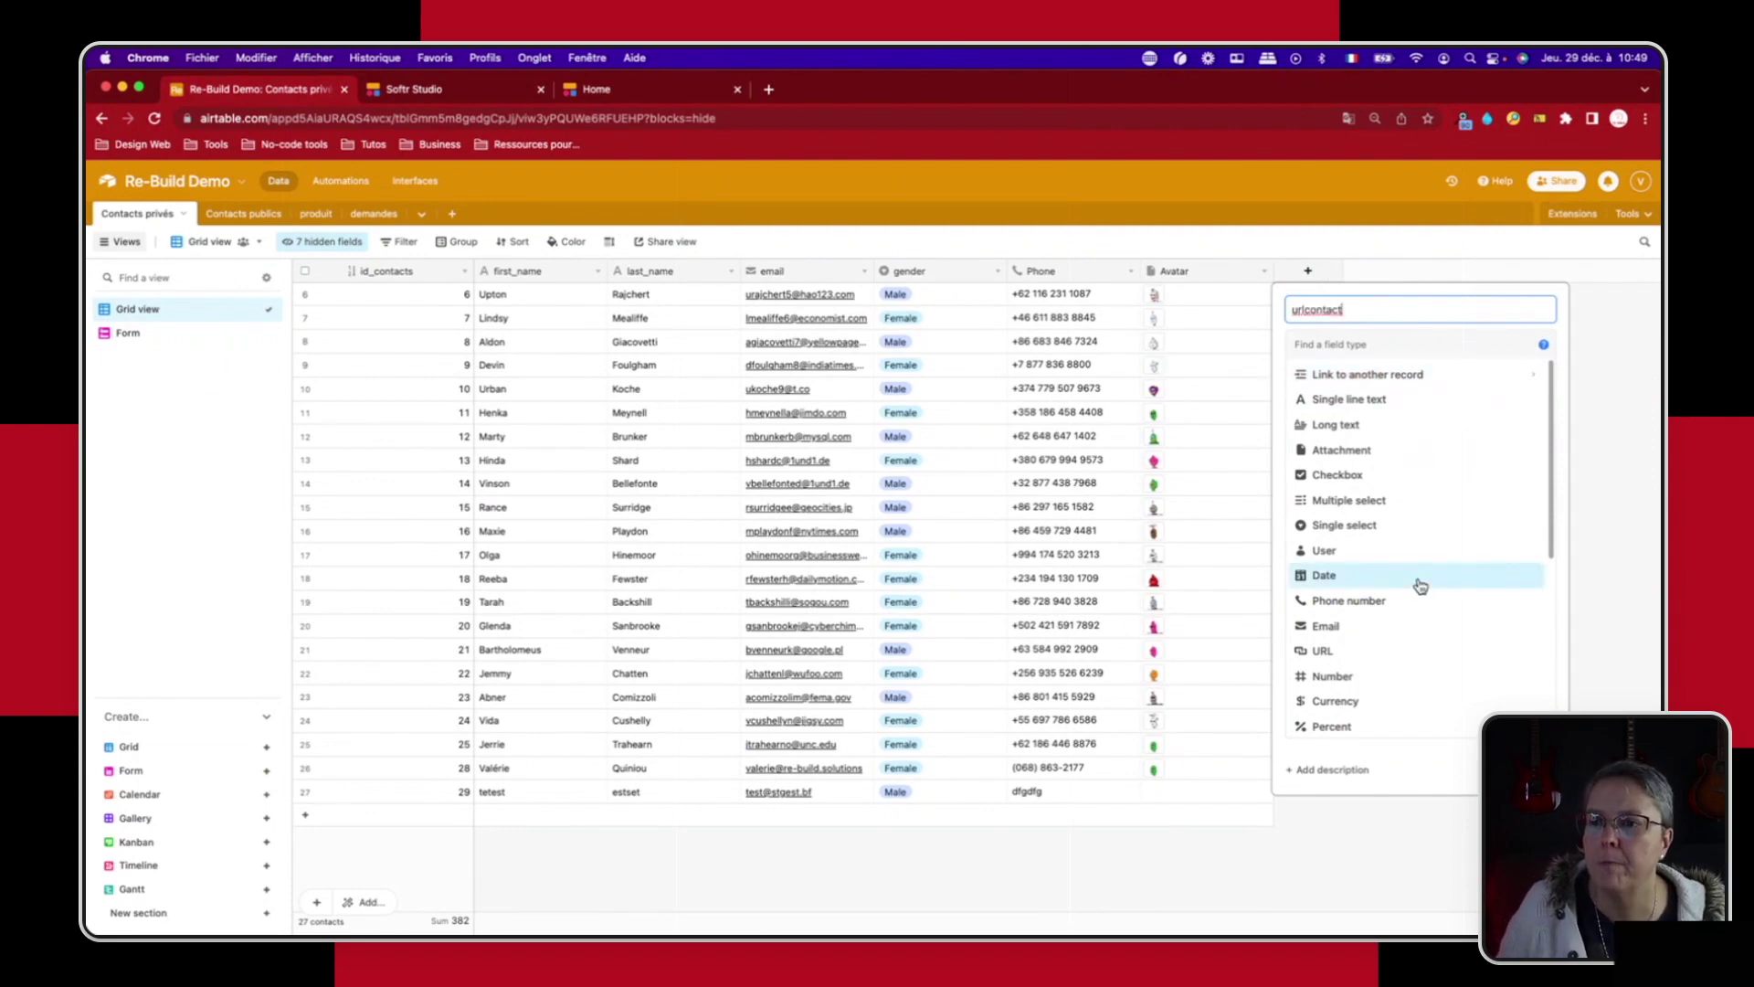
scroll(1413, 612, down, 5)
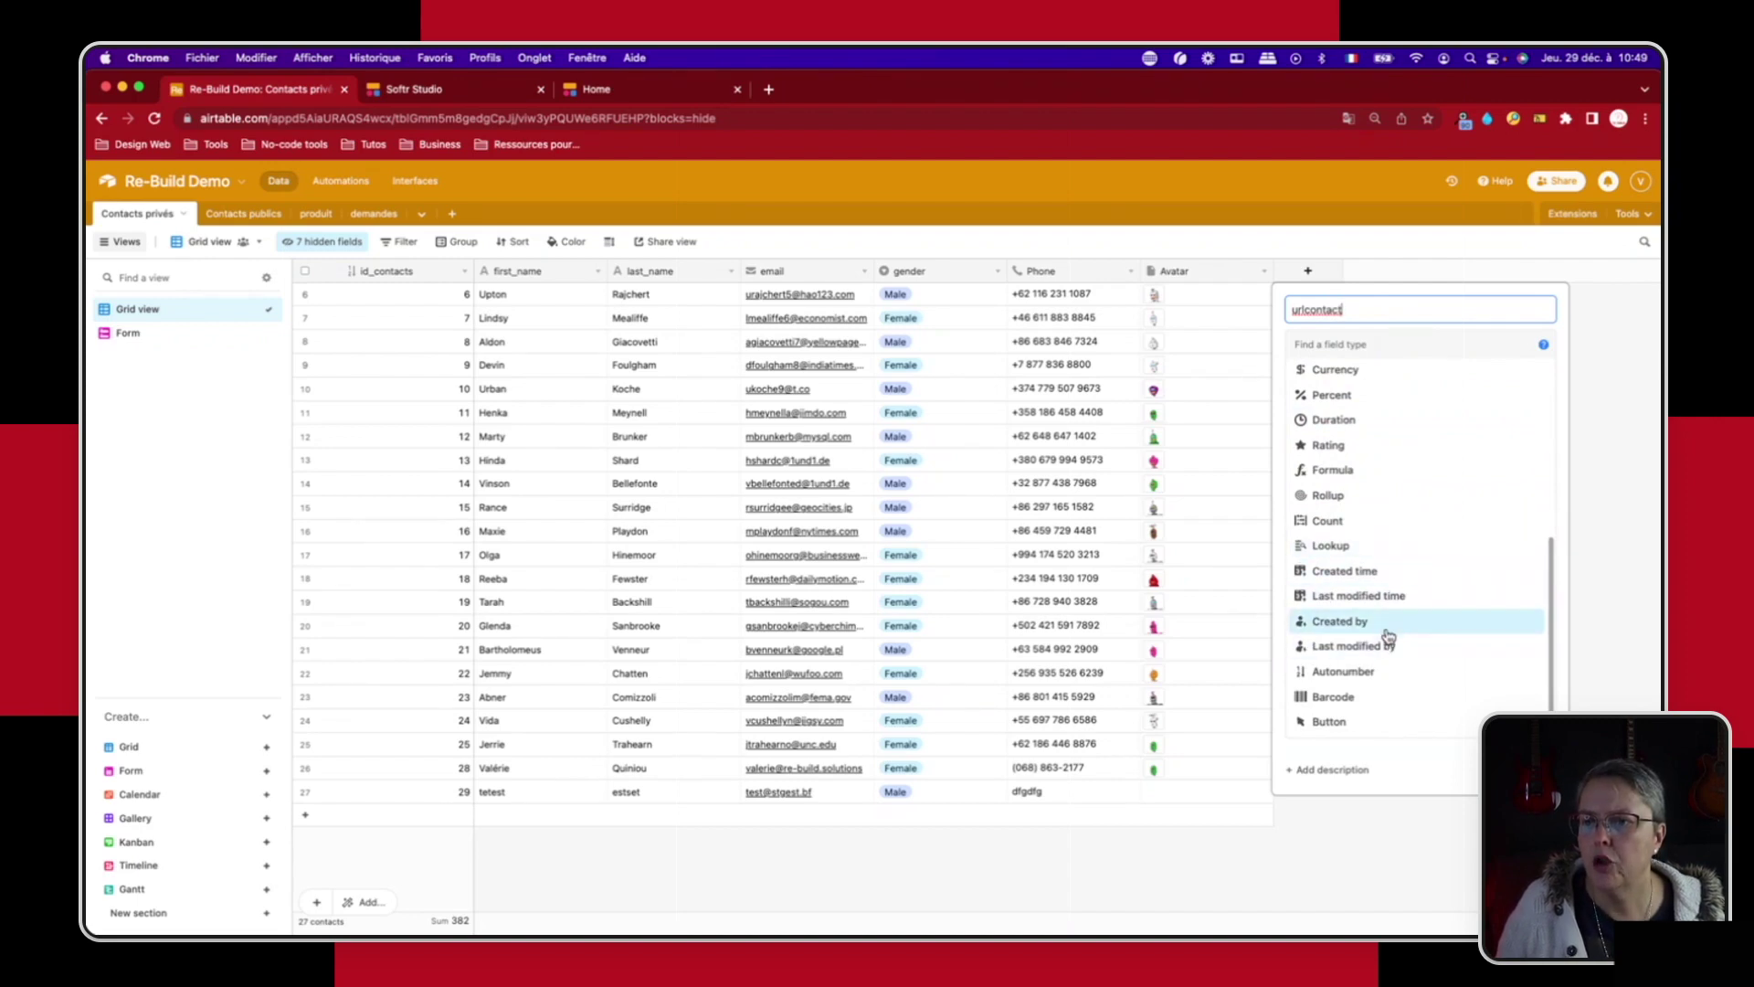
click(1331, 470)
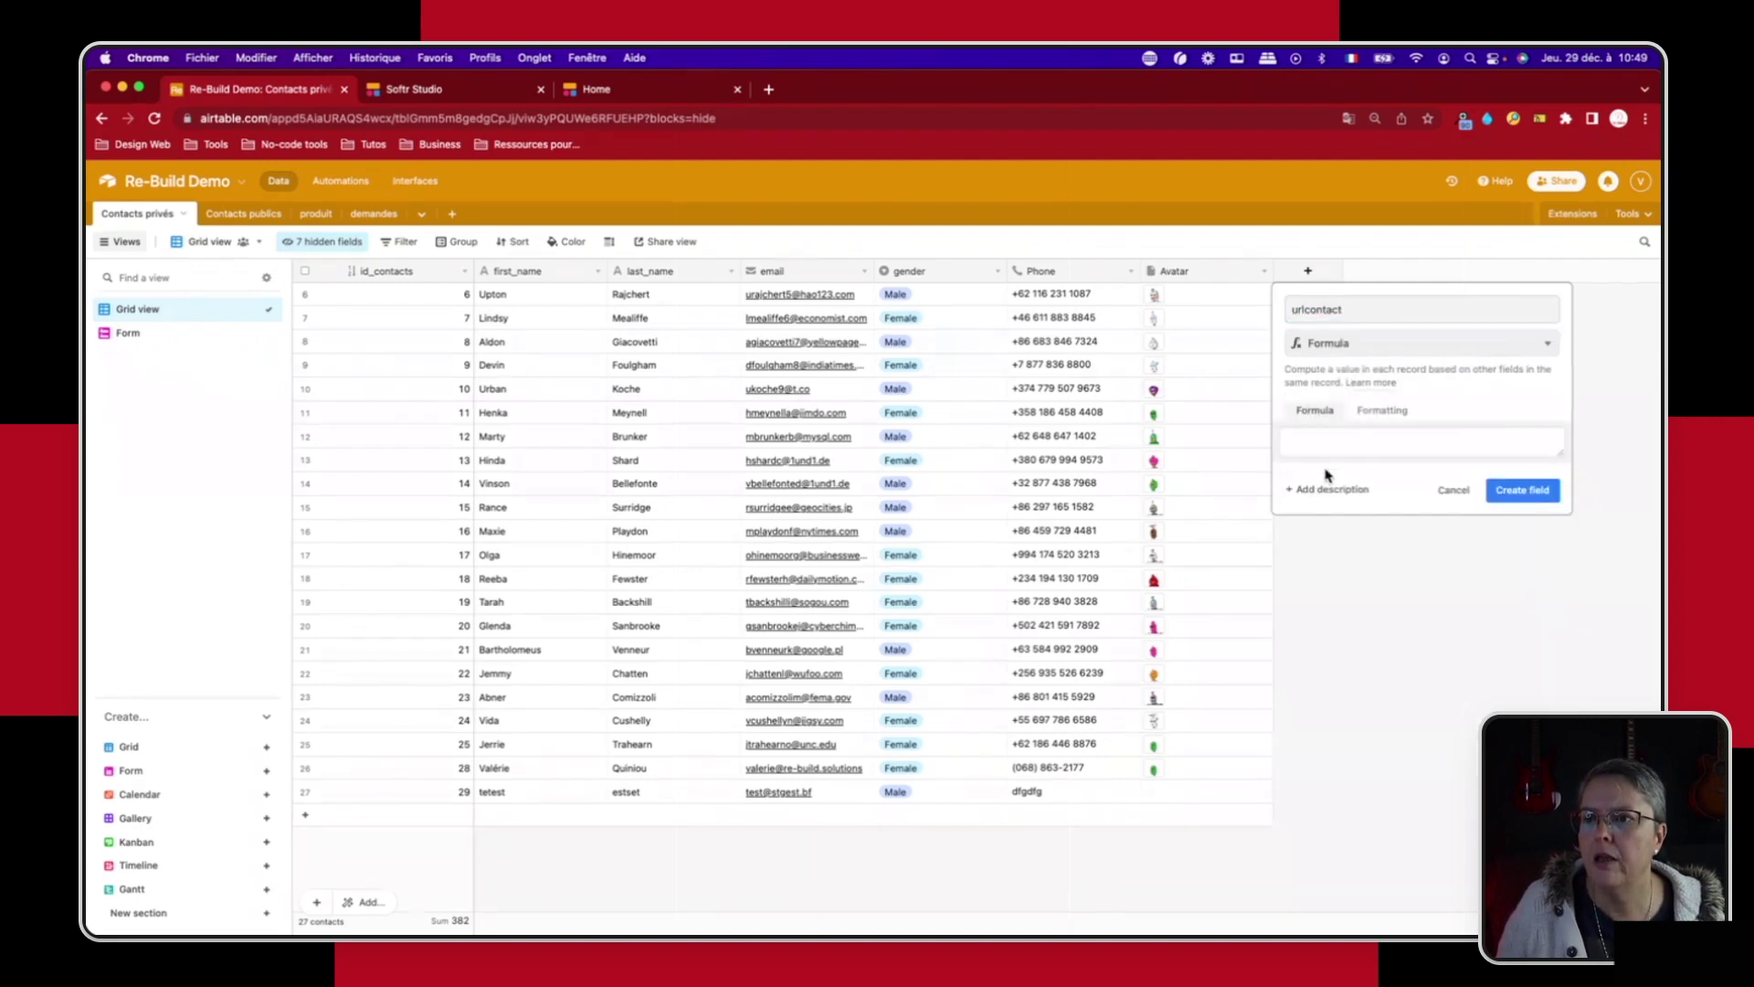
click(1319, 446)
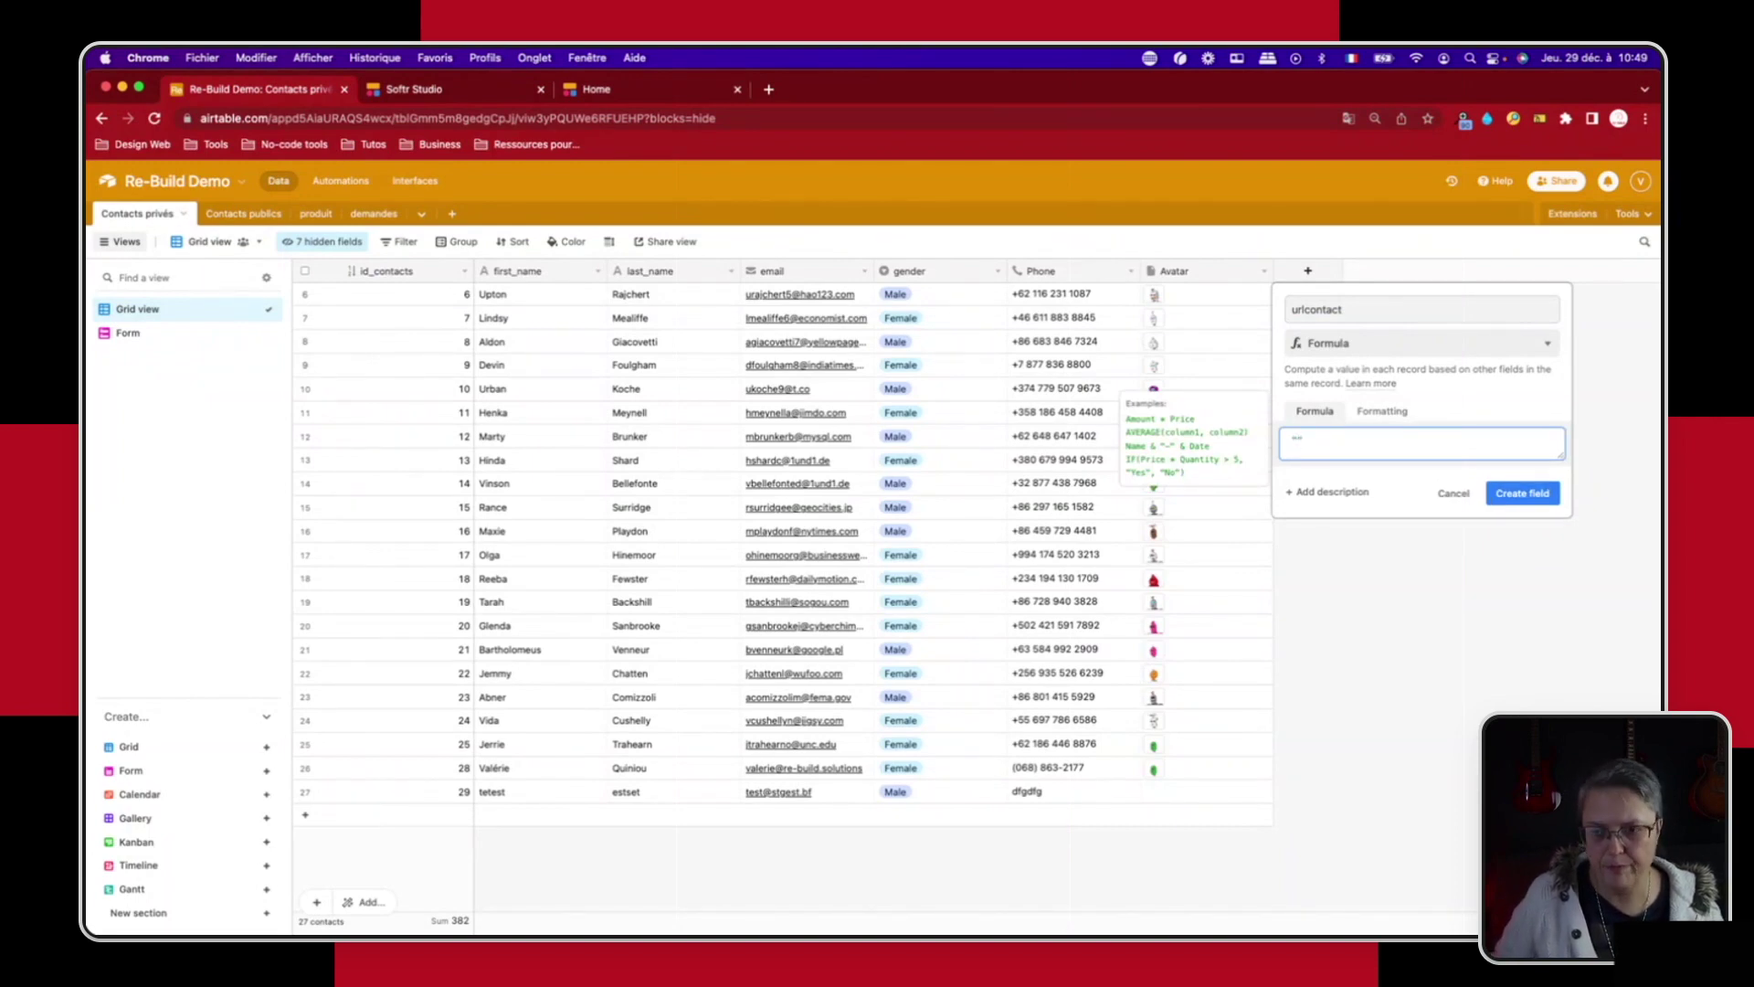
text(")
key(super+v)
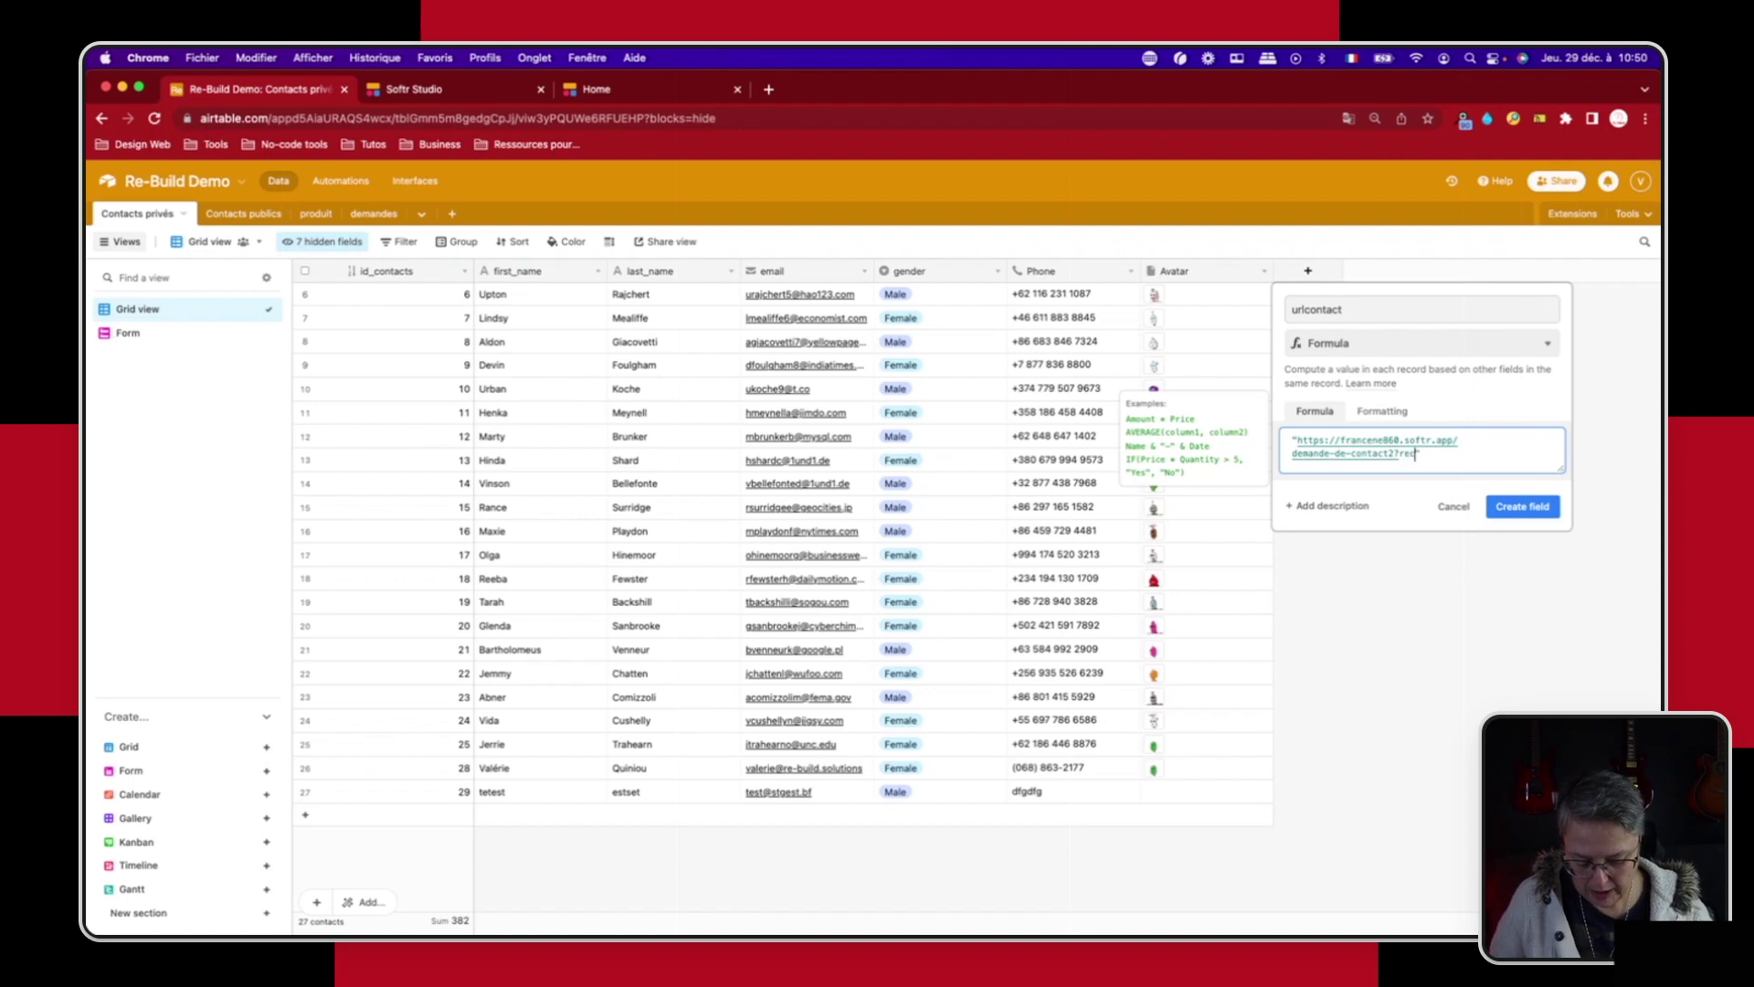
text(did="&)
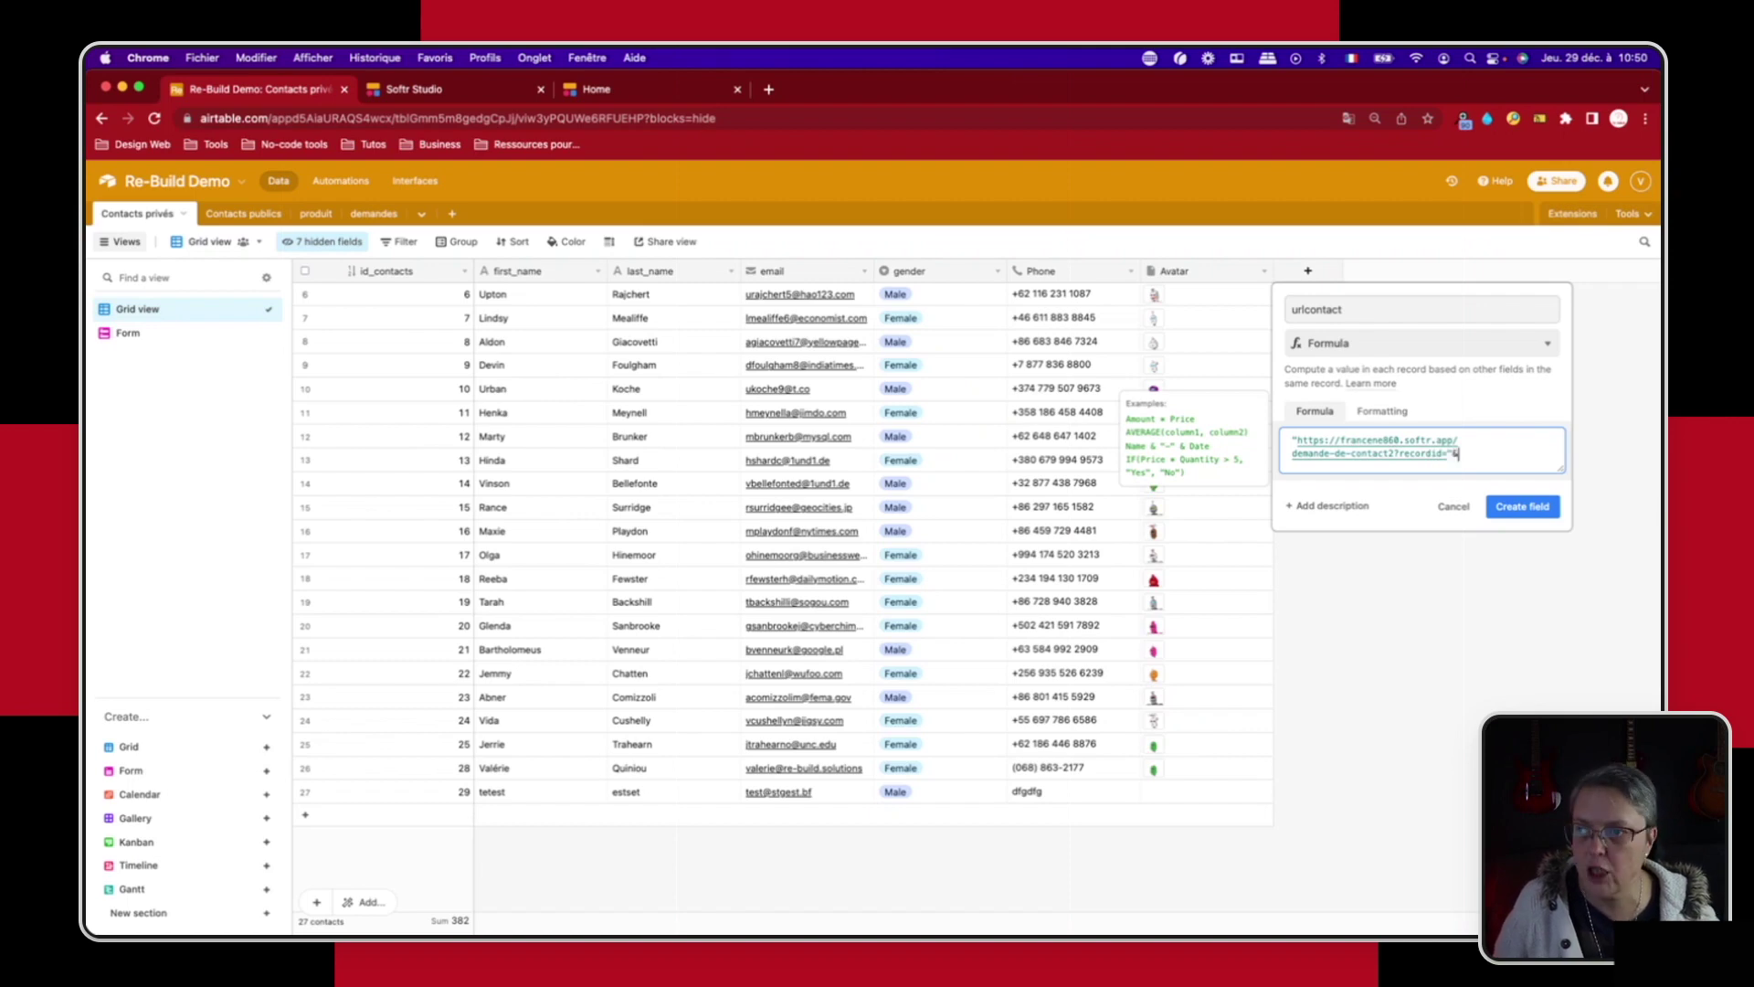
text(re)
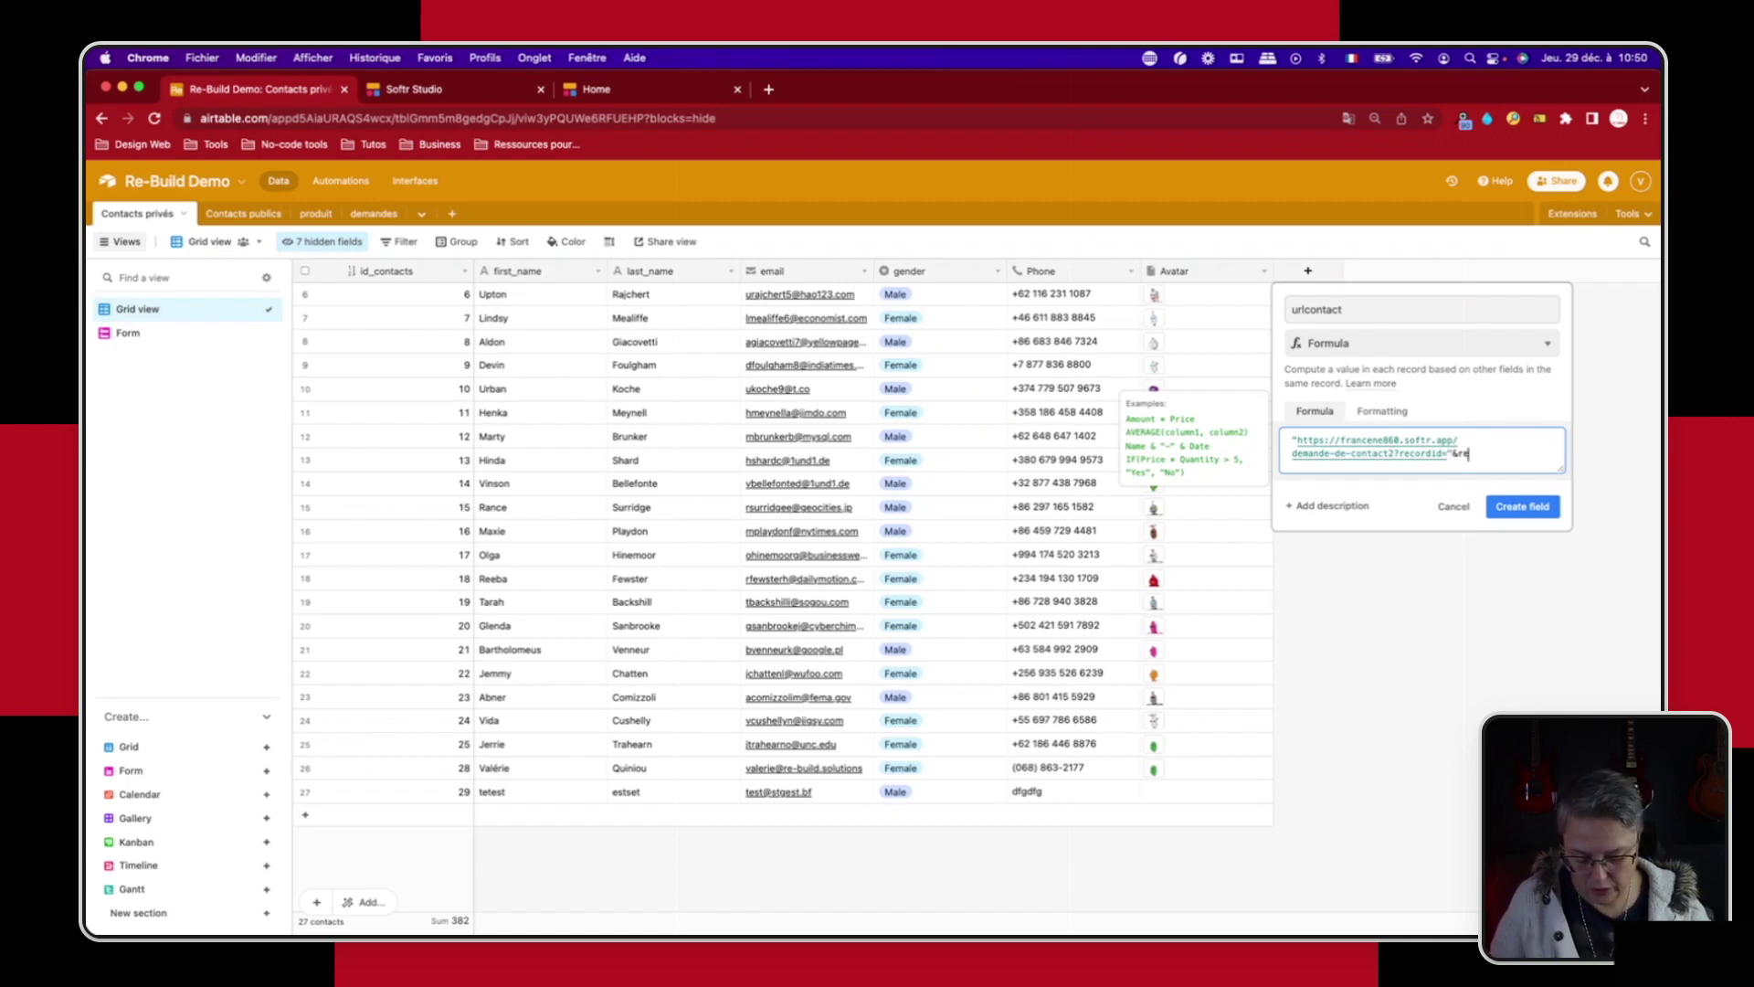
text(cord)
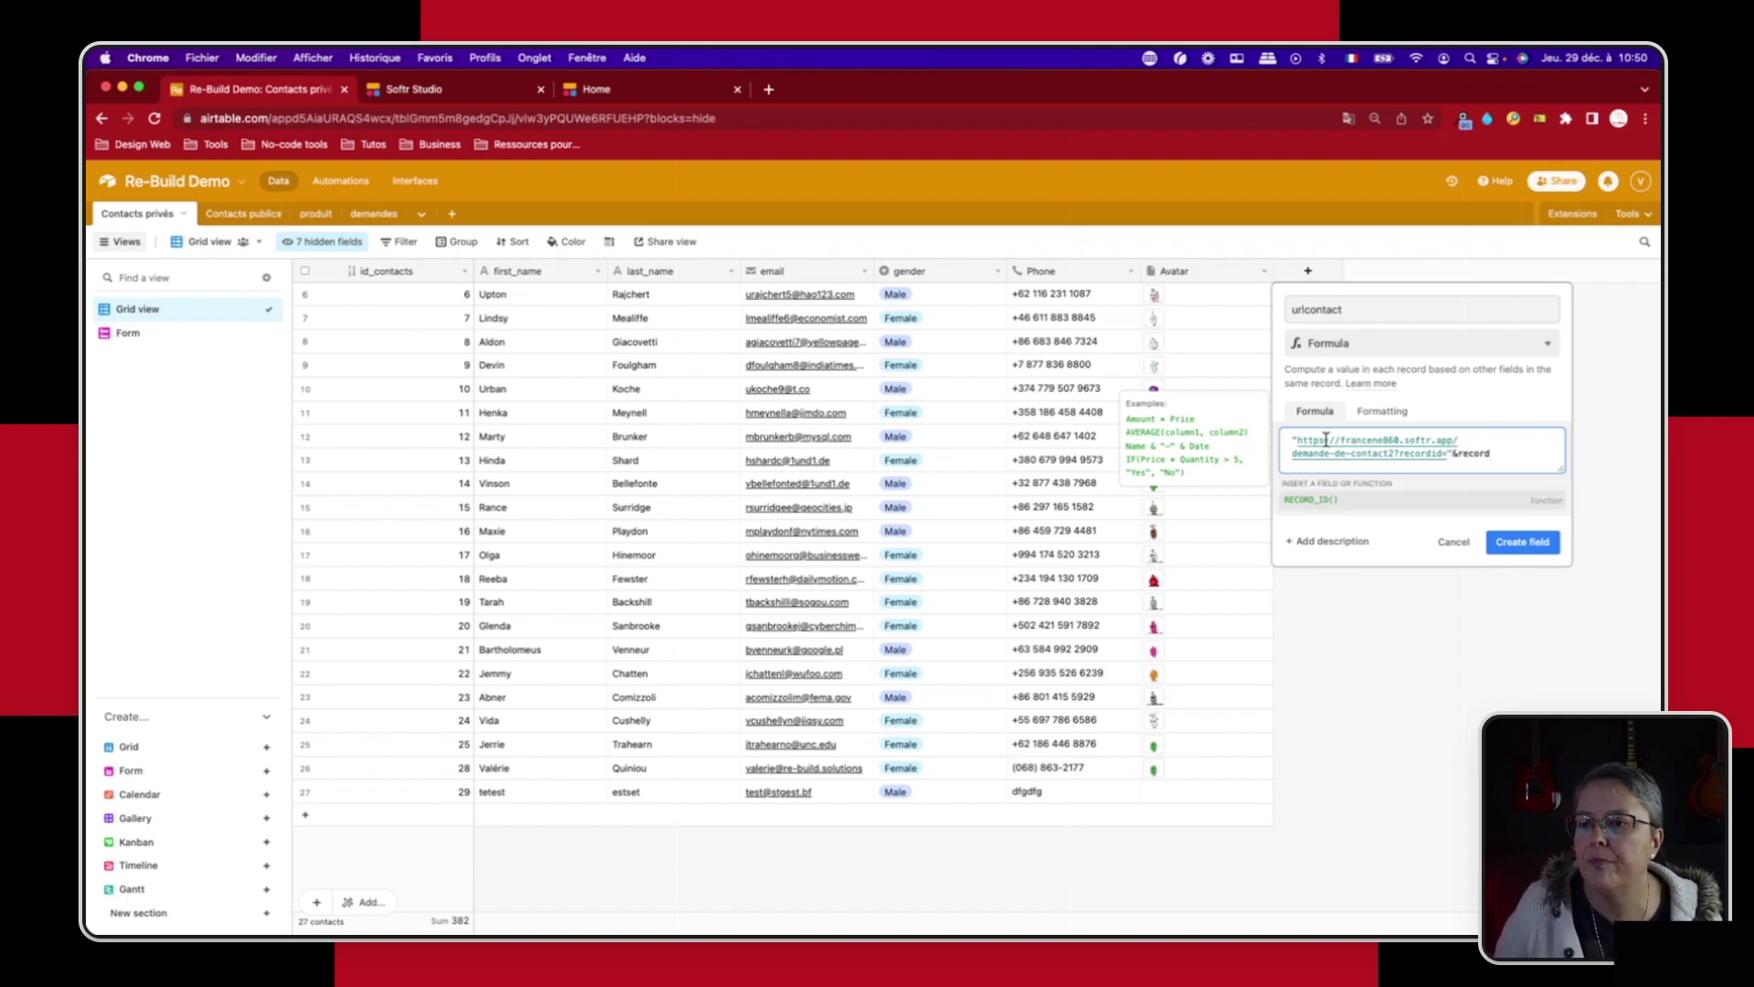
click(1312, 500)
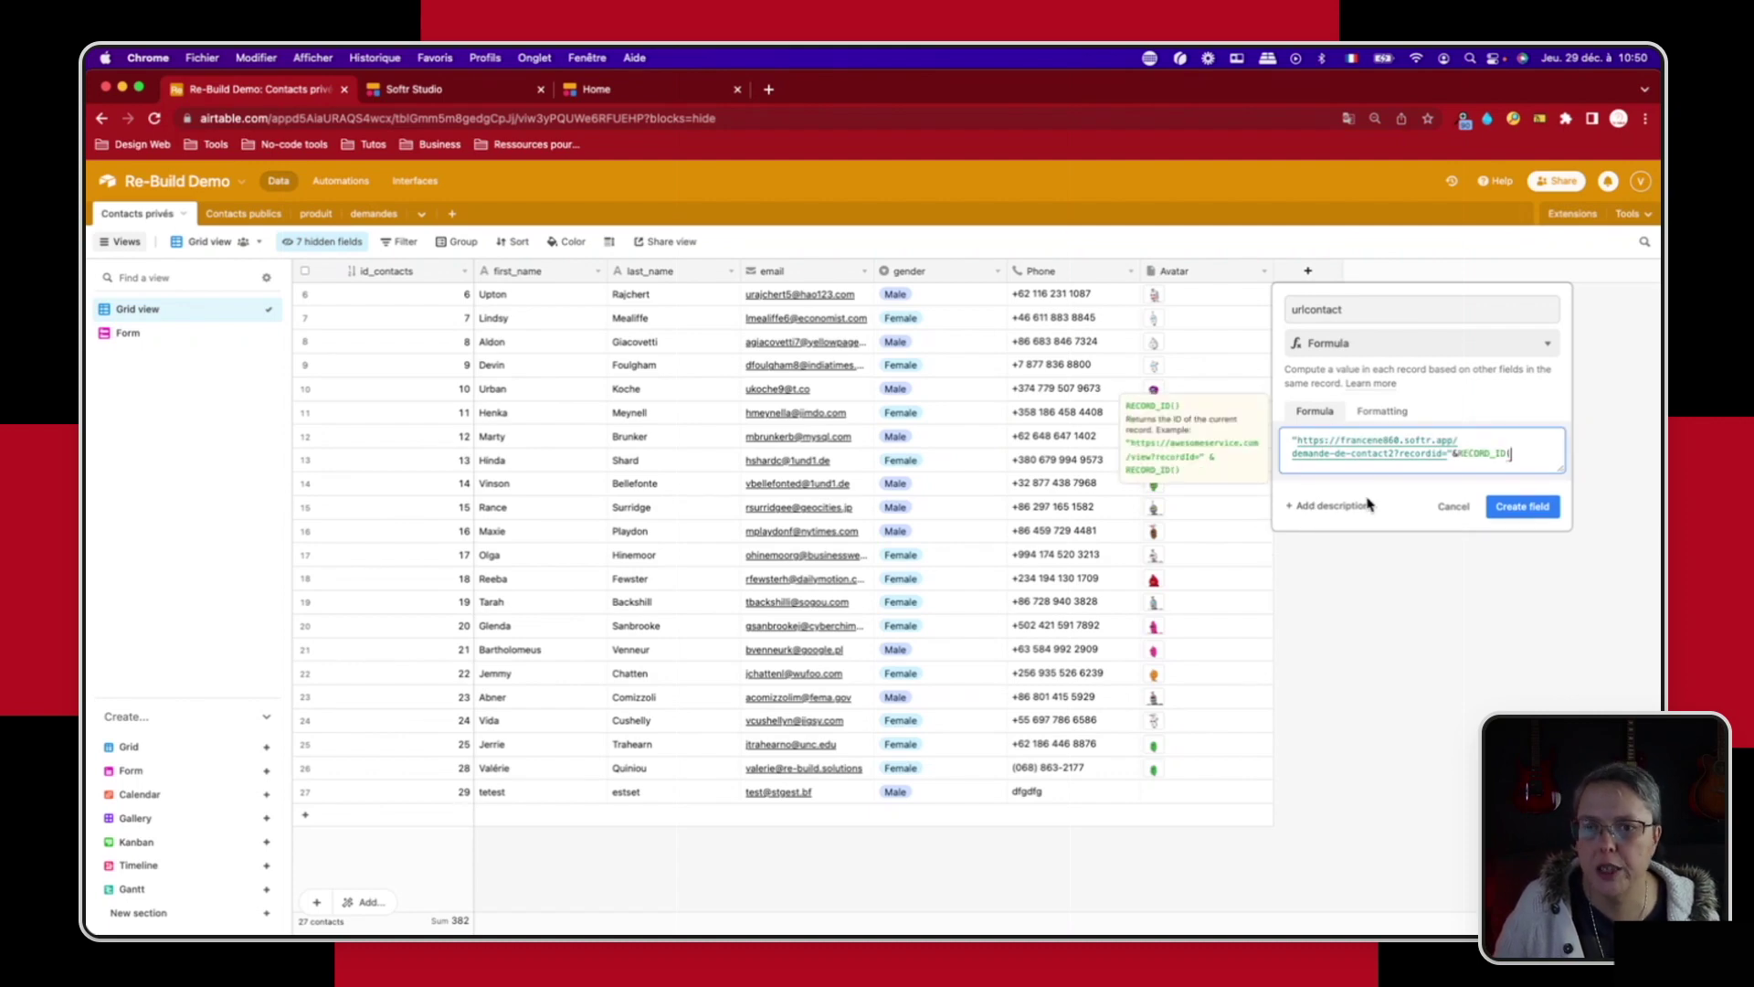
text())
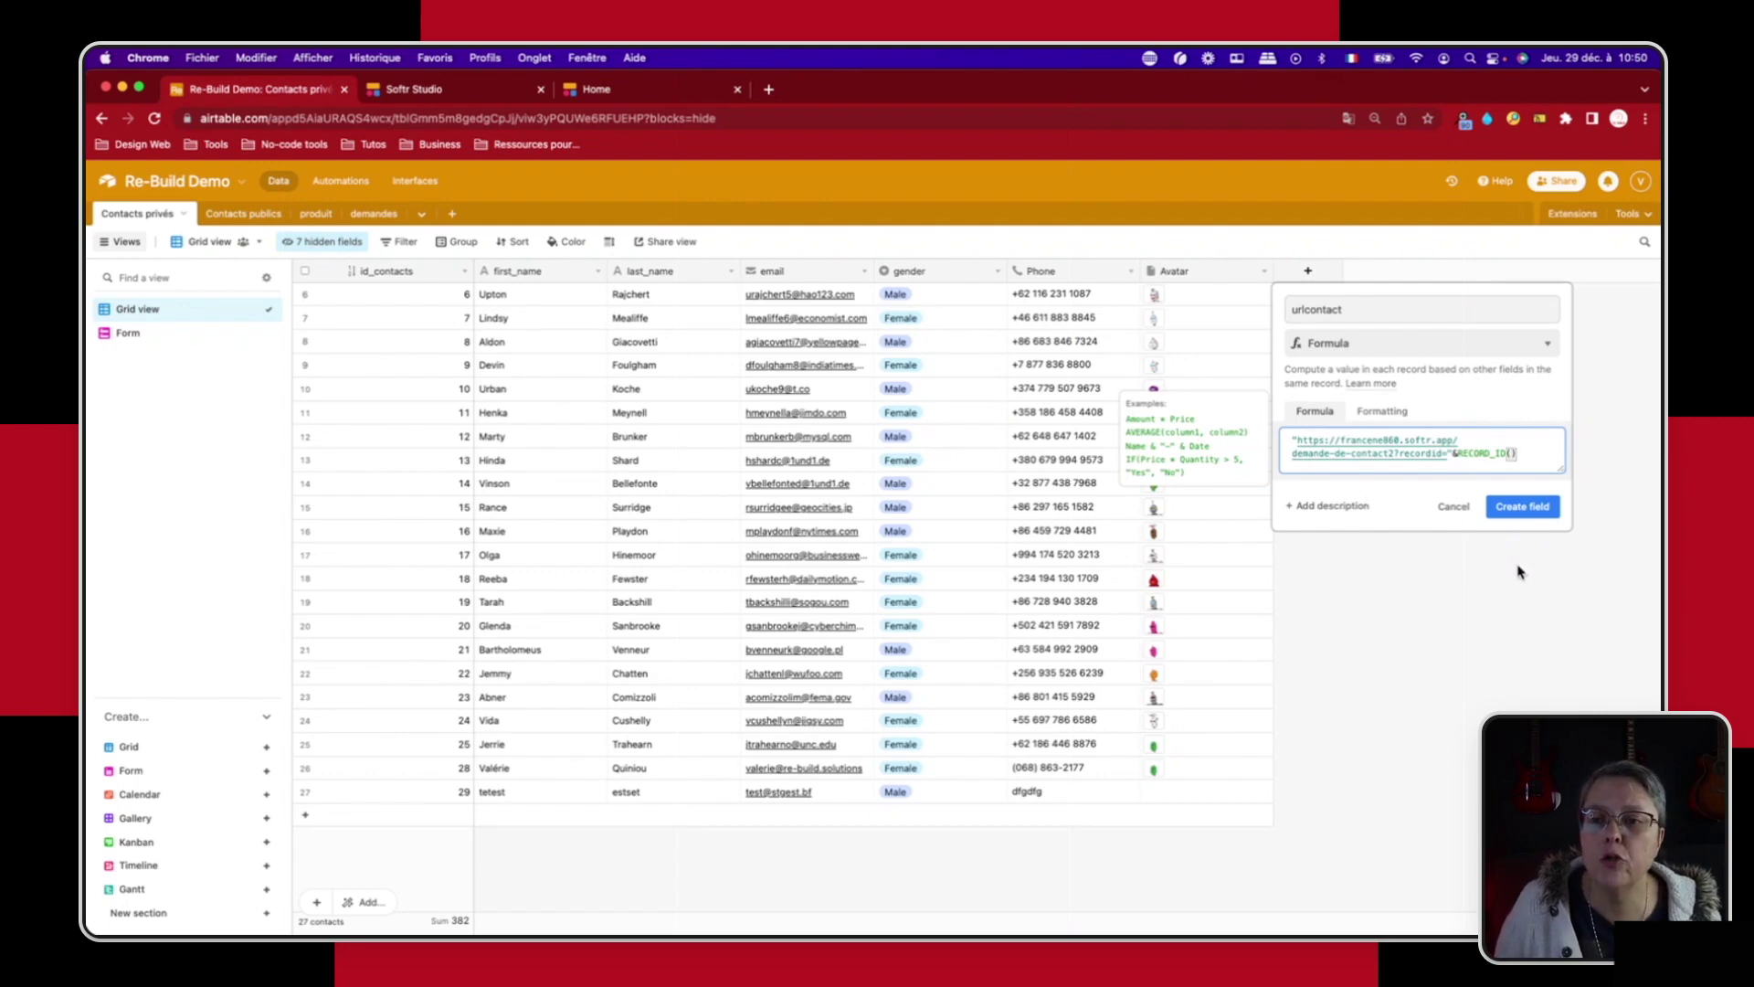
click(1530, 509)
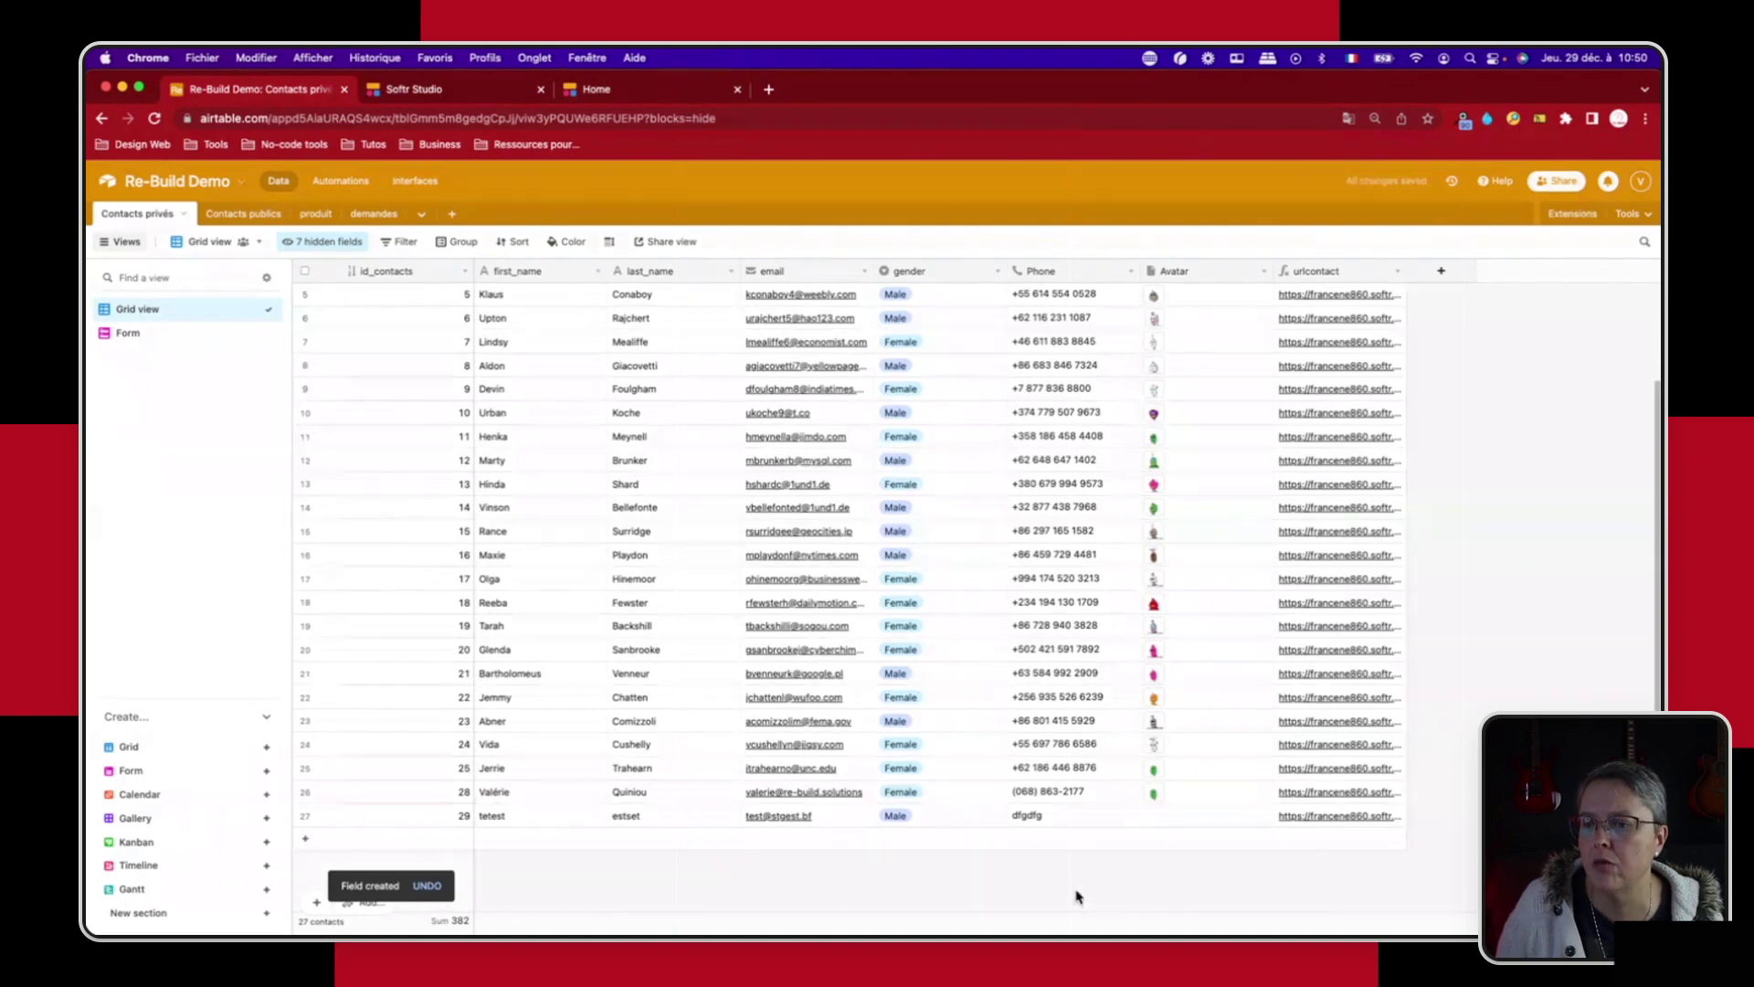
Step: Widen the urlcontact column so that the complete links can be read
drag(1422, 272, 1578, 274)
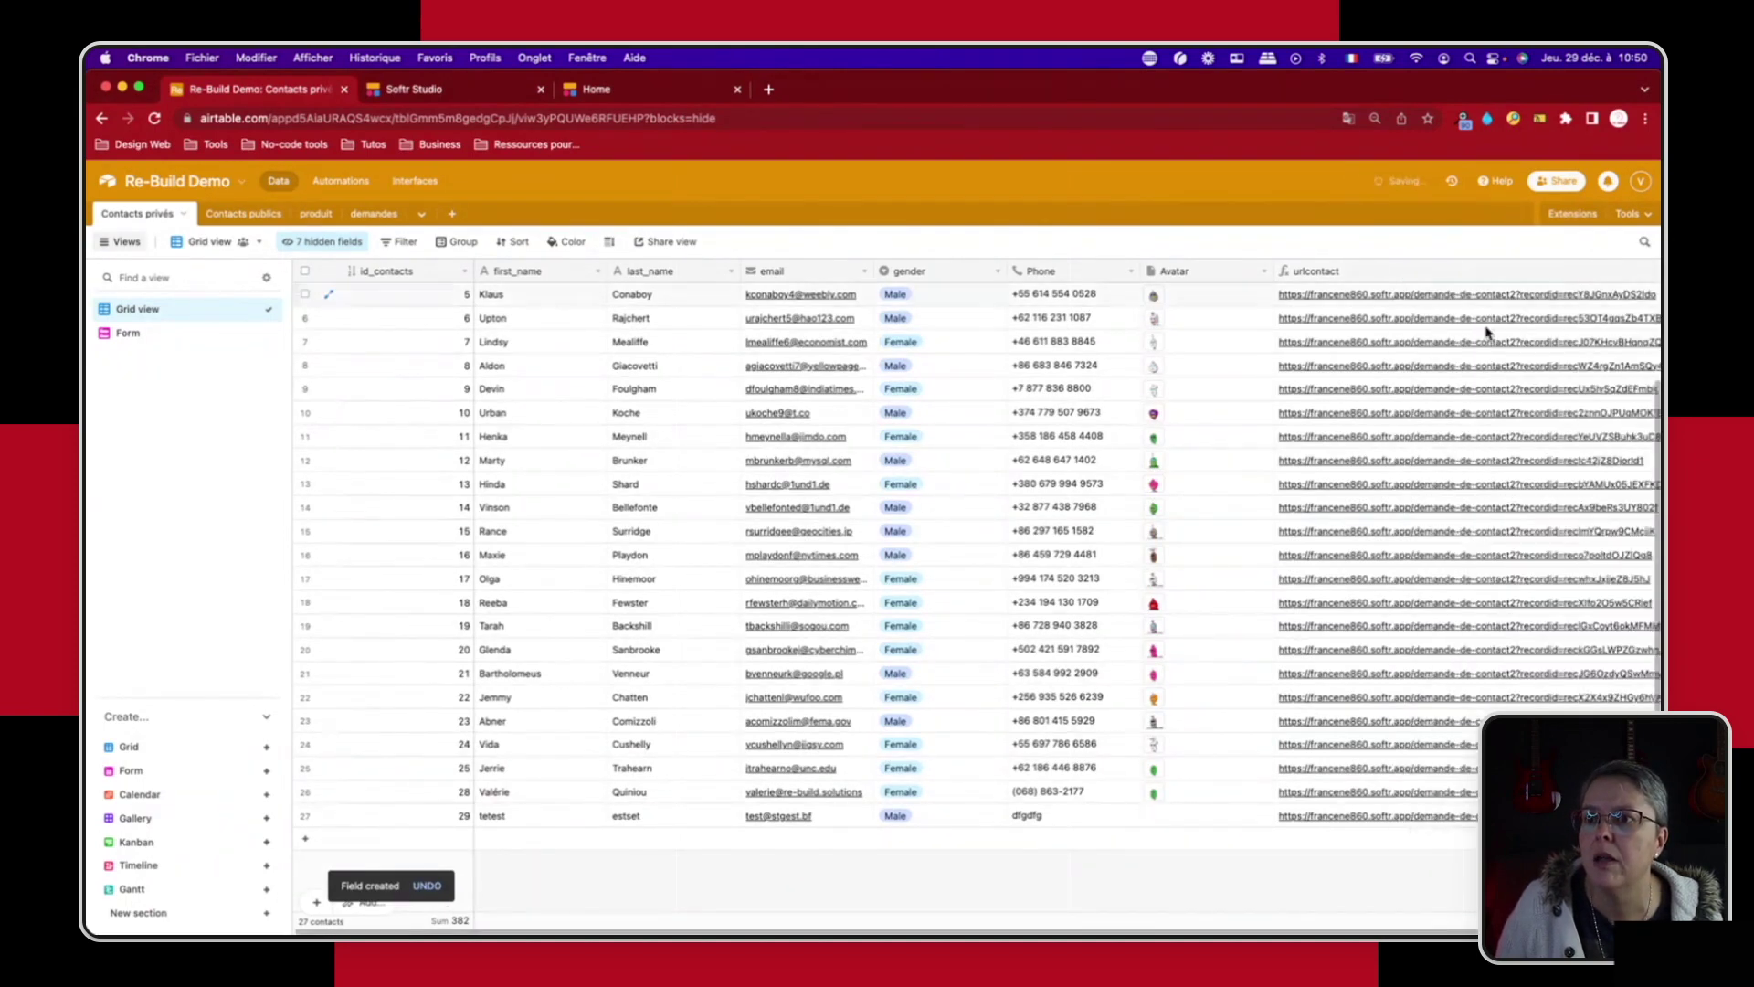
scroll(975, 923, right, 3)
scroll(974, 923, down, 1)
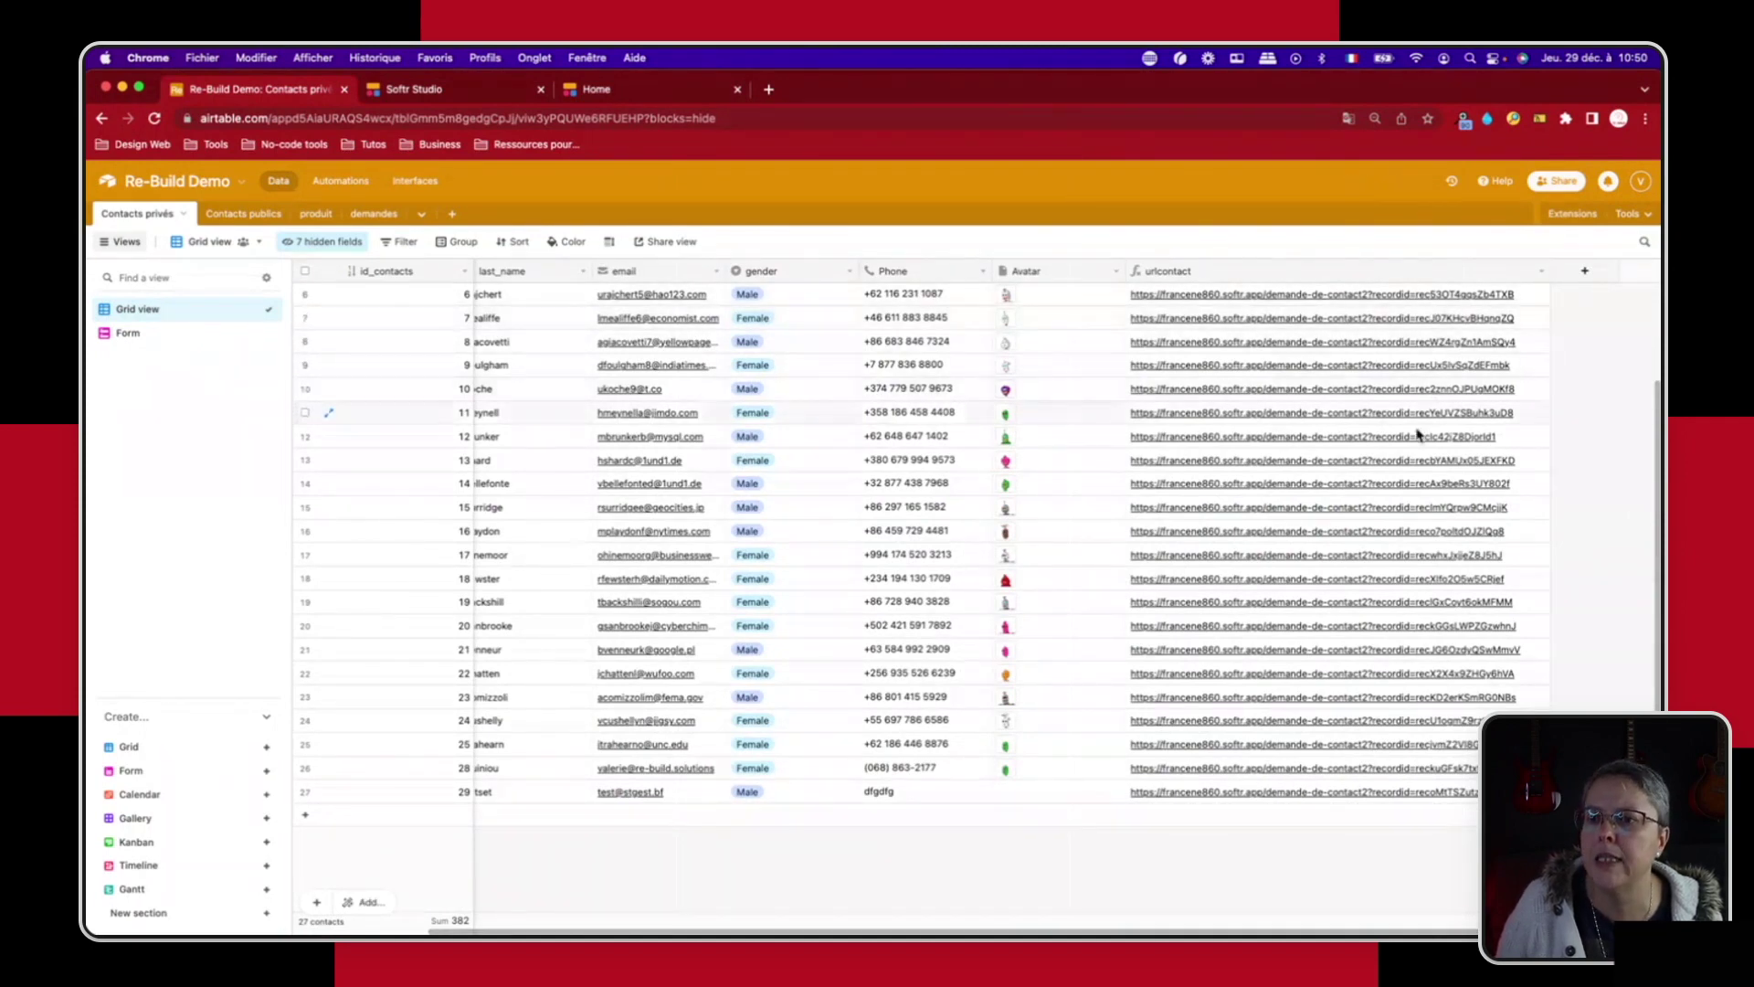
Step: Open the urlcontact link of the private contact with id_contacts 4
click(1304, 302)
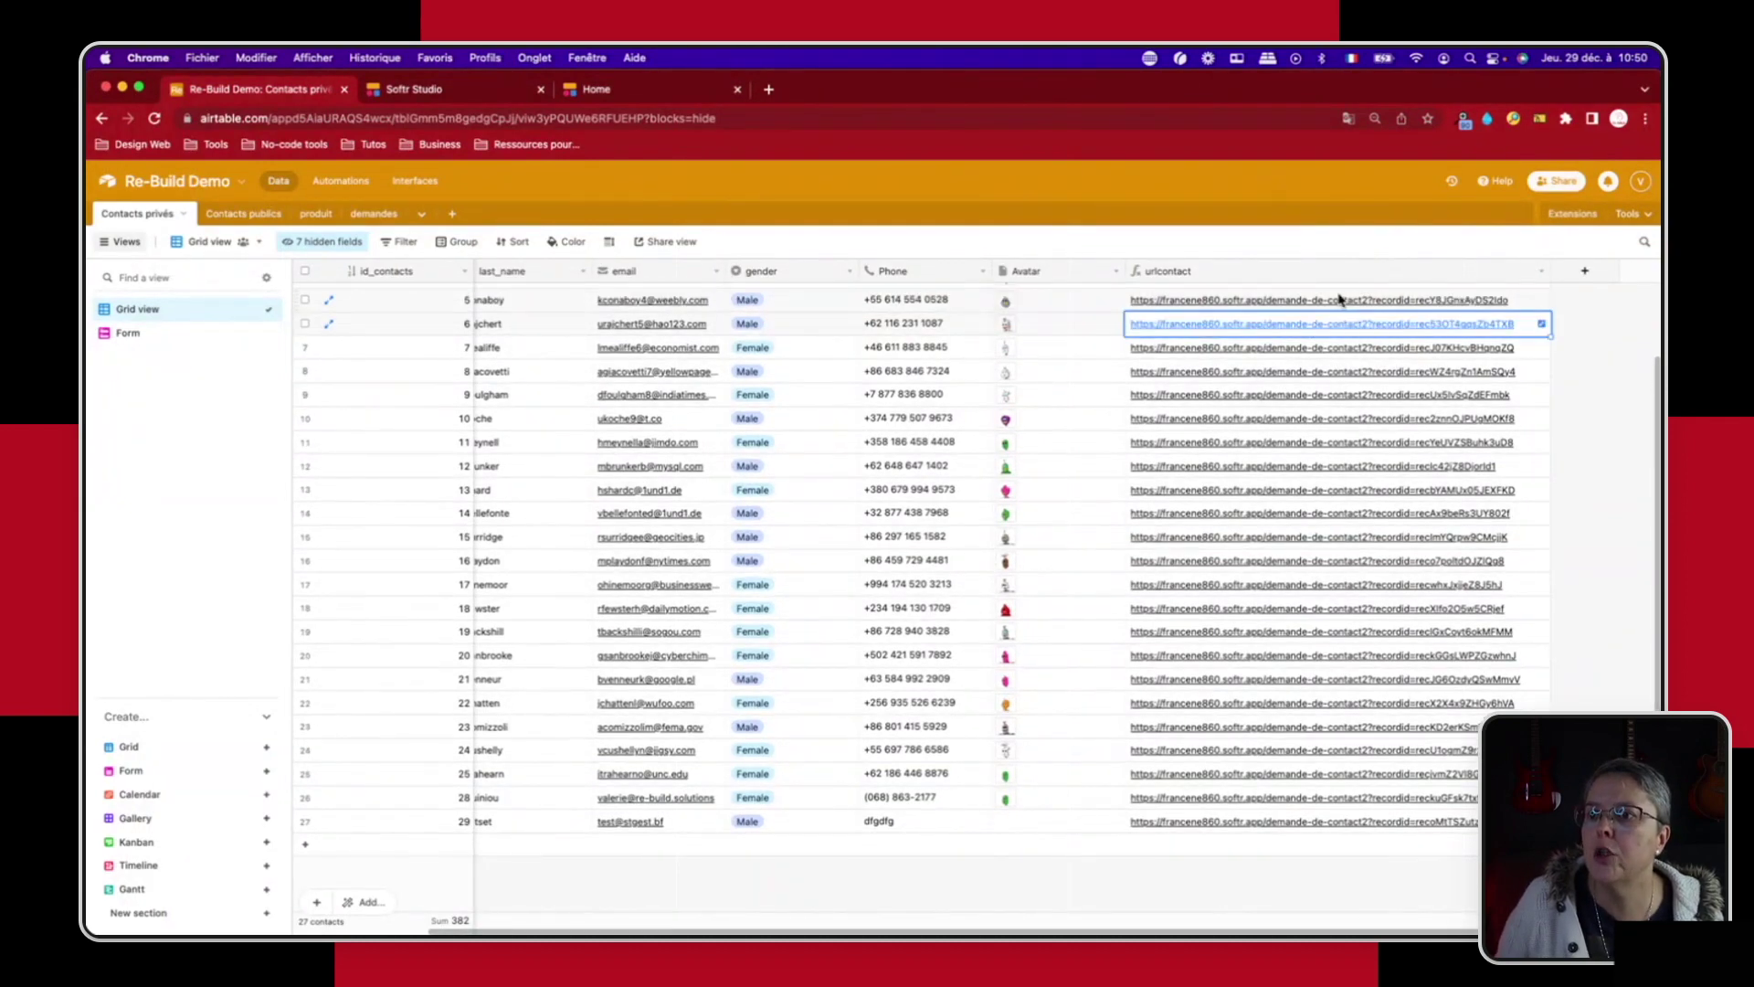
click(1308, 305)
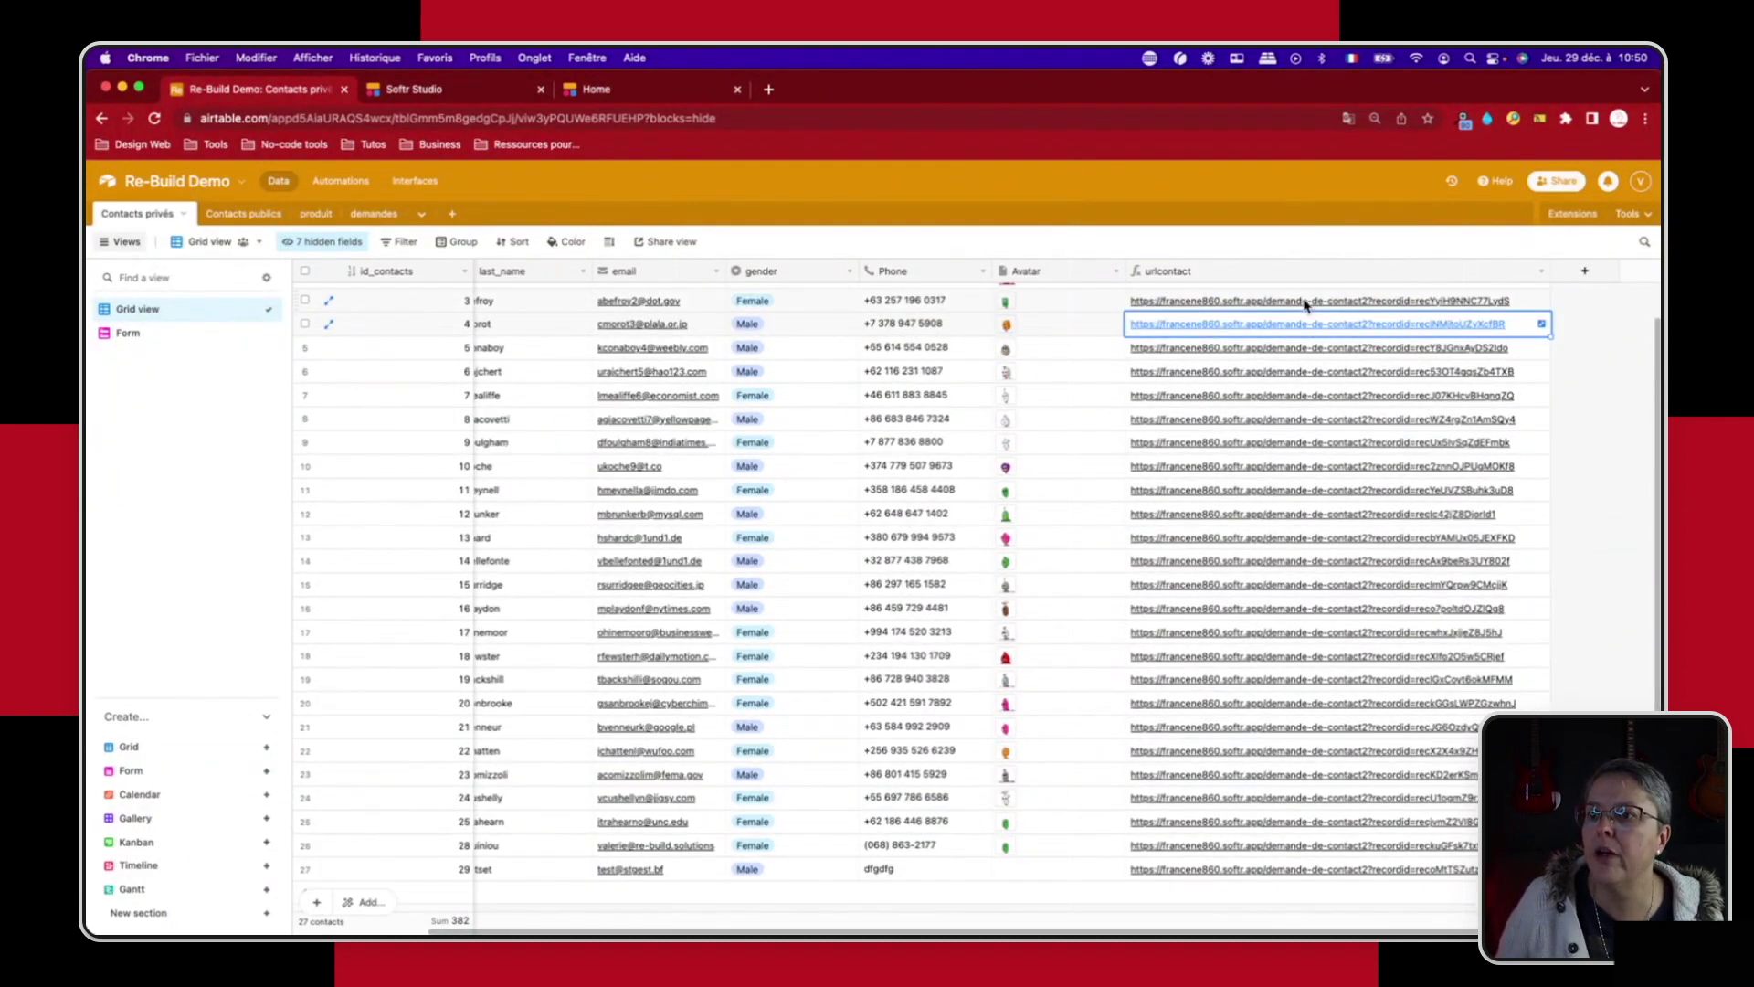
click(1249, 327)
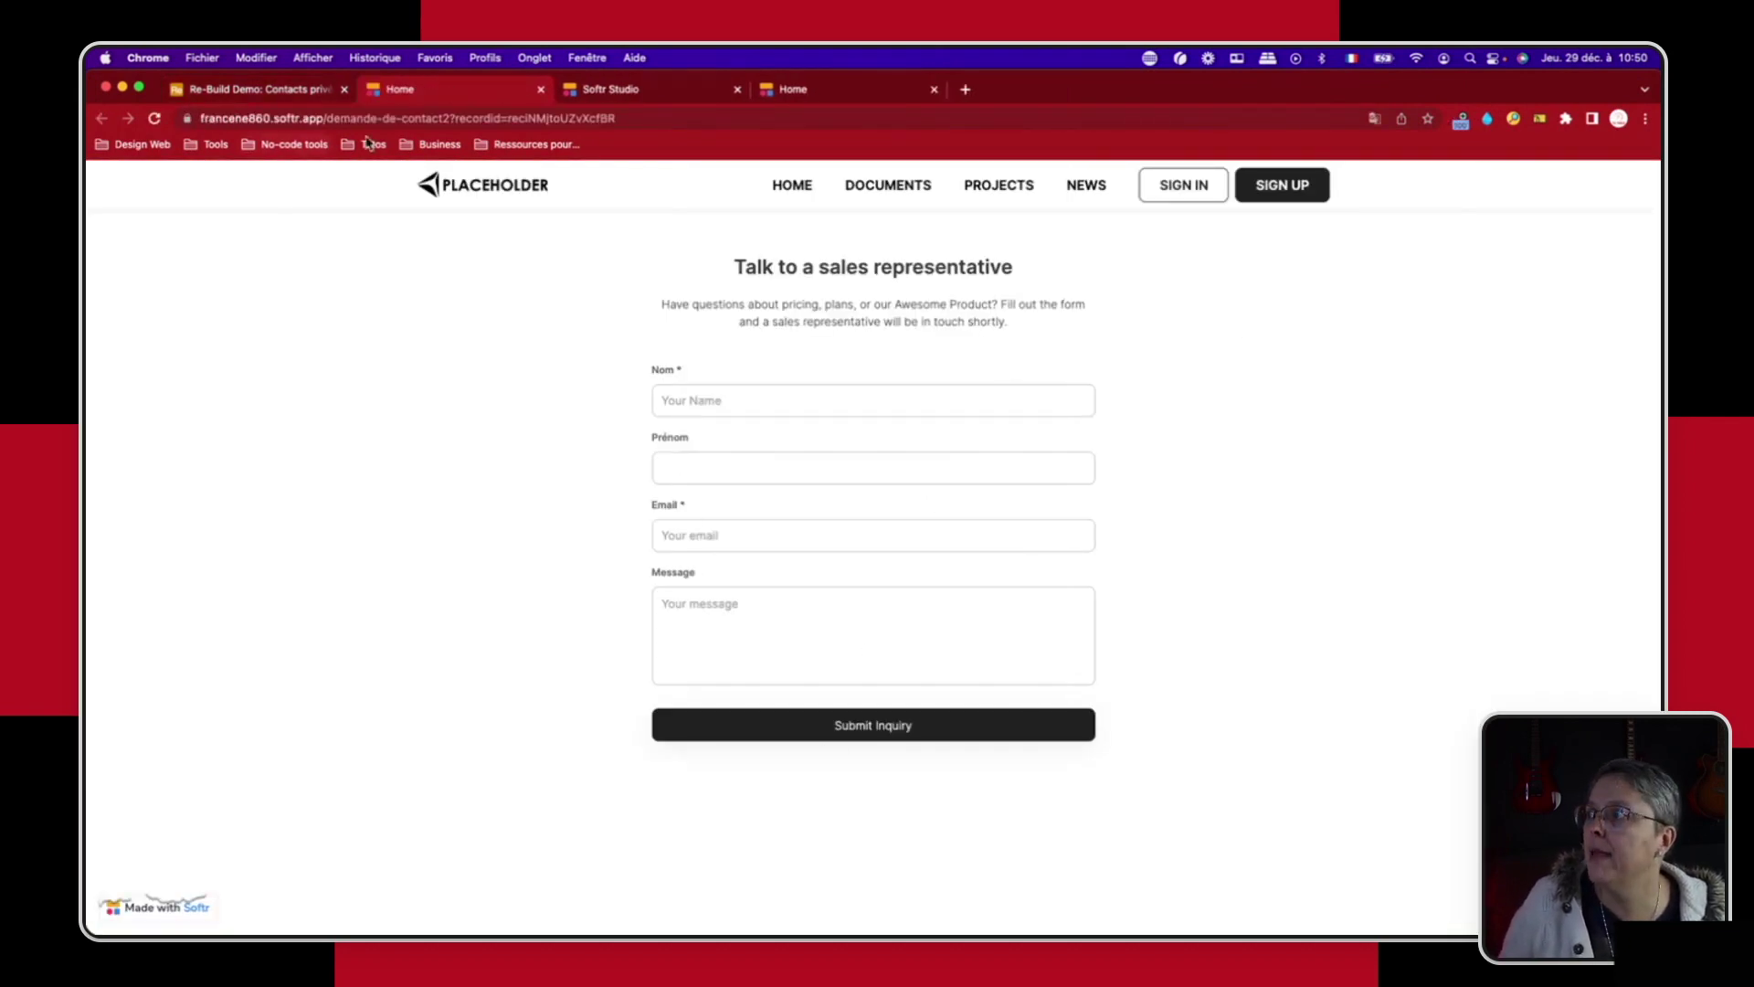
Step: Compare the recordid value in the opened form's address with the contact's urlcontact link and the form address without a record ID
click(446, 118)
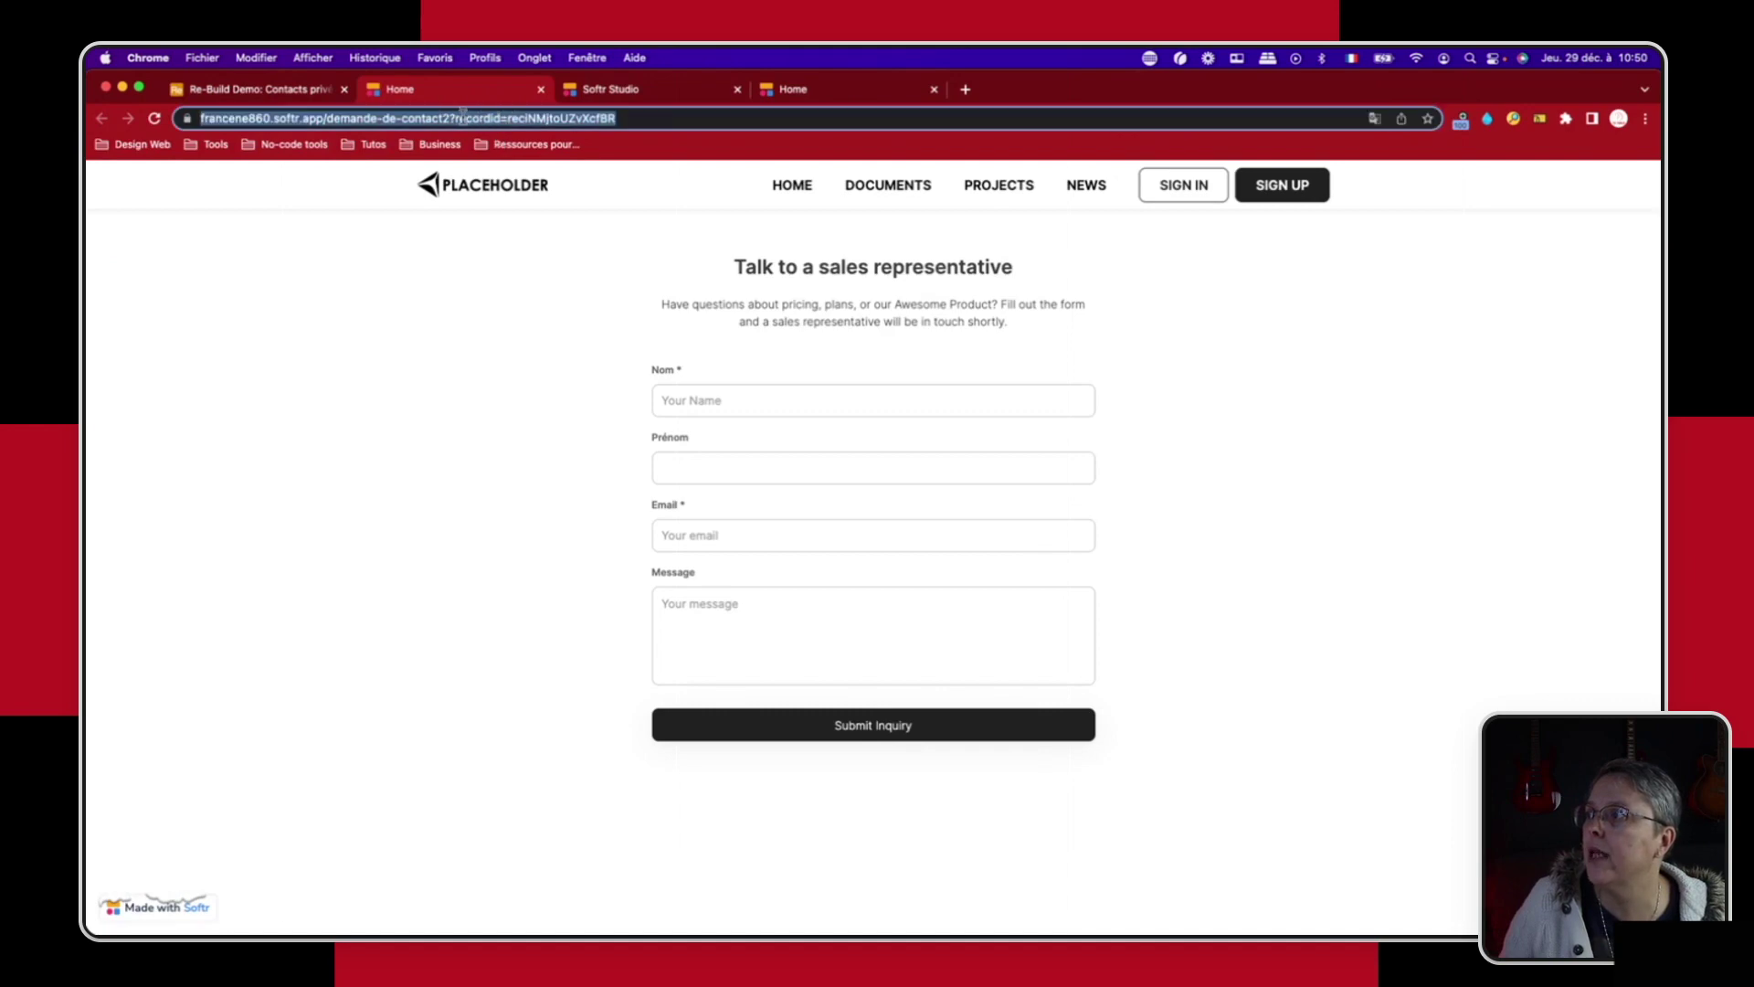
click(463, 118)
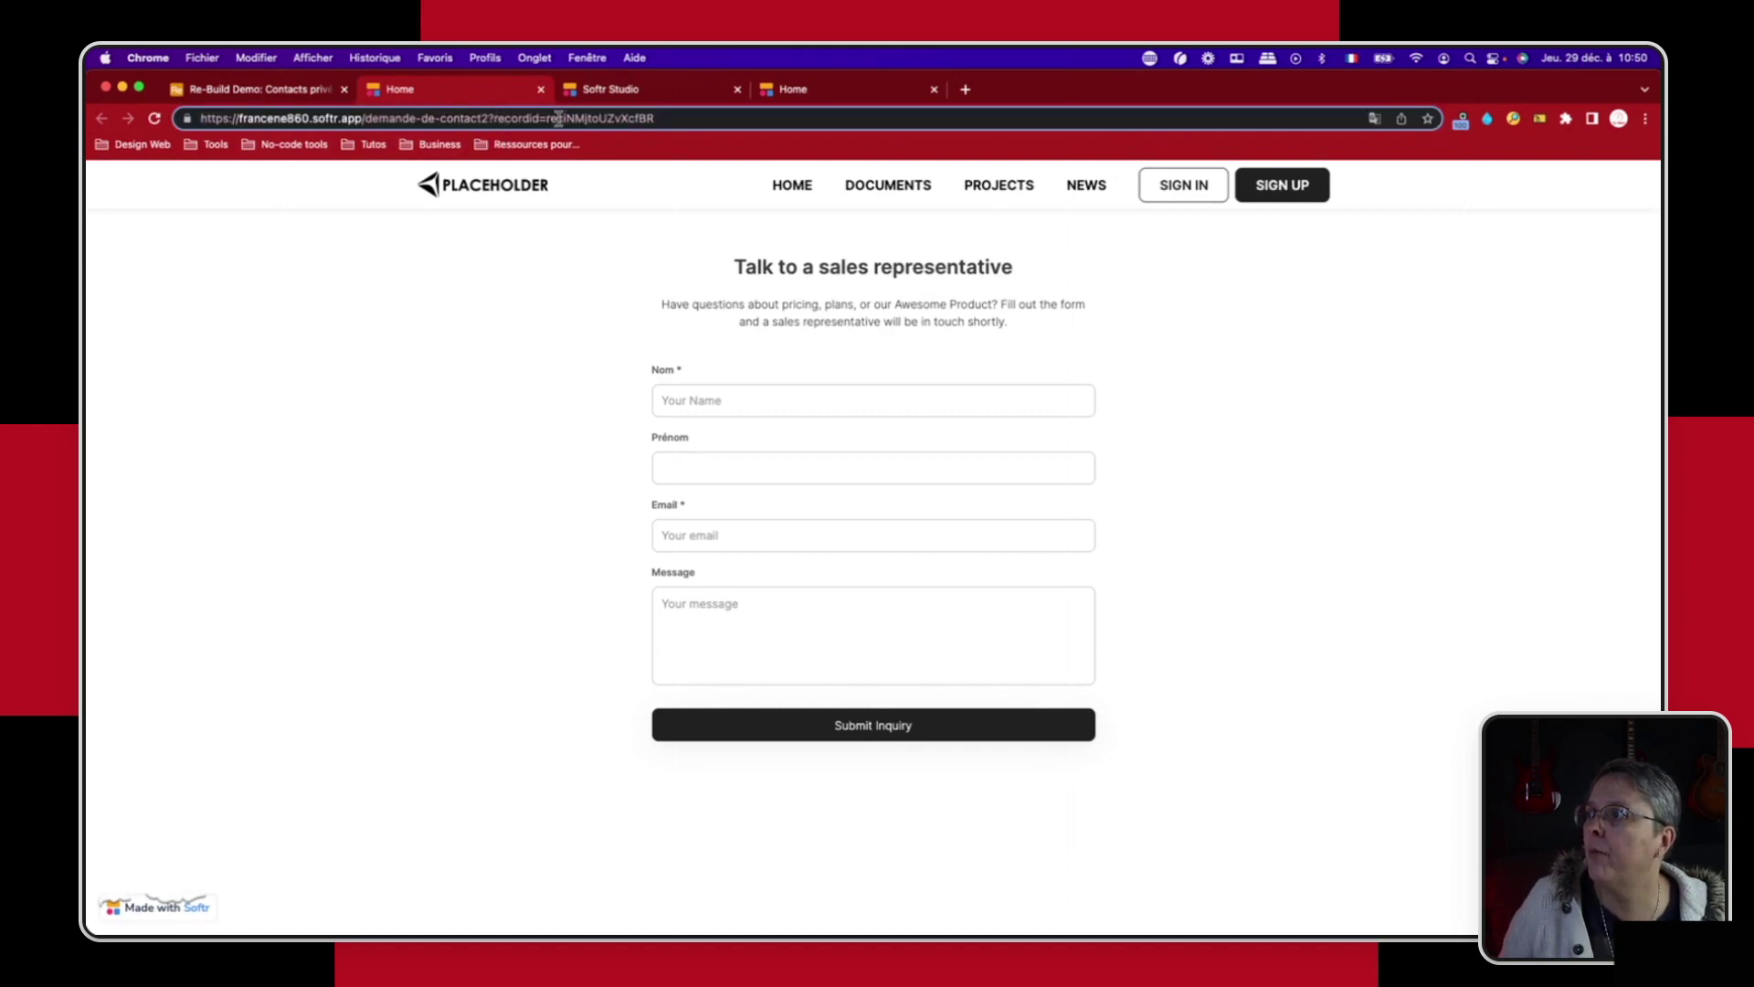
drag(547, 118, 668, 118)
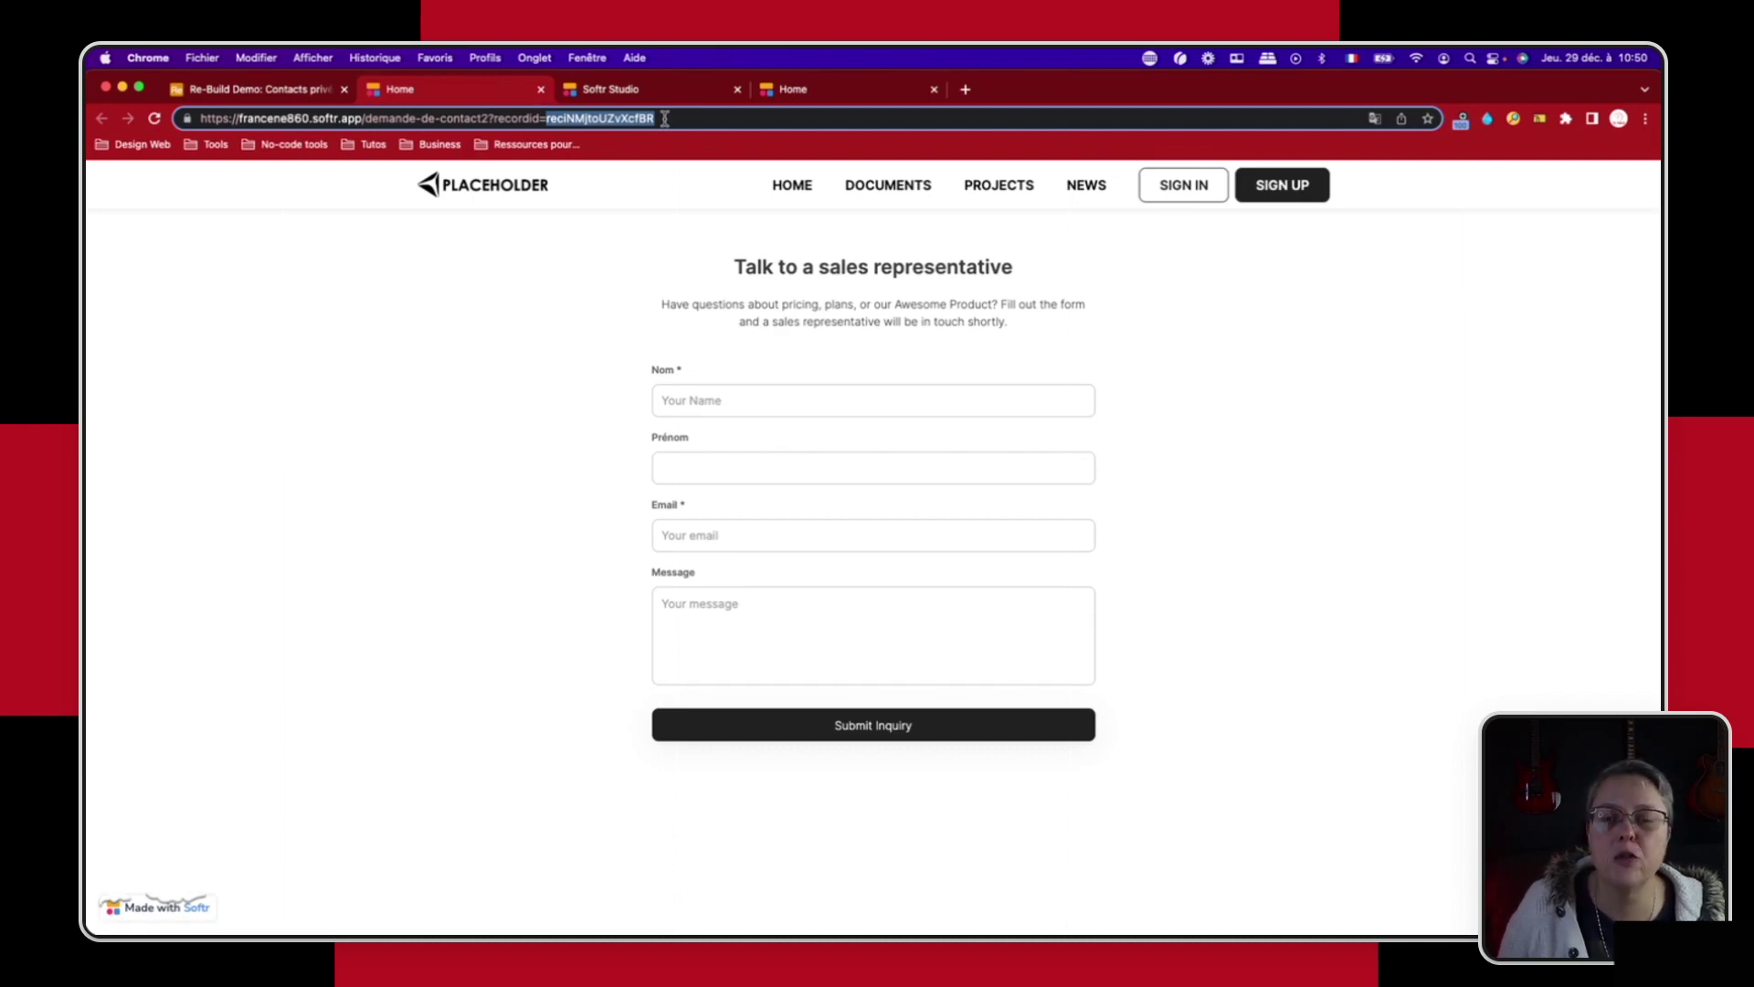
click(249, 89)
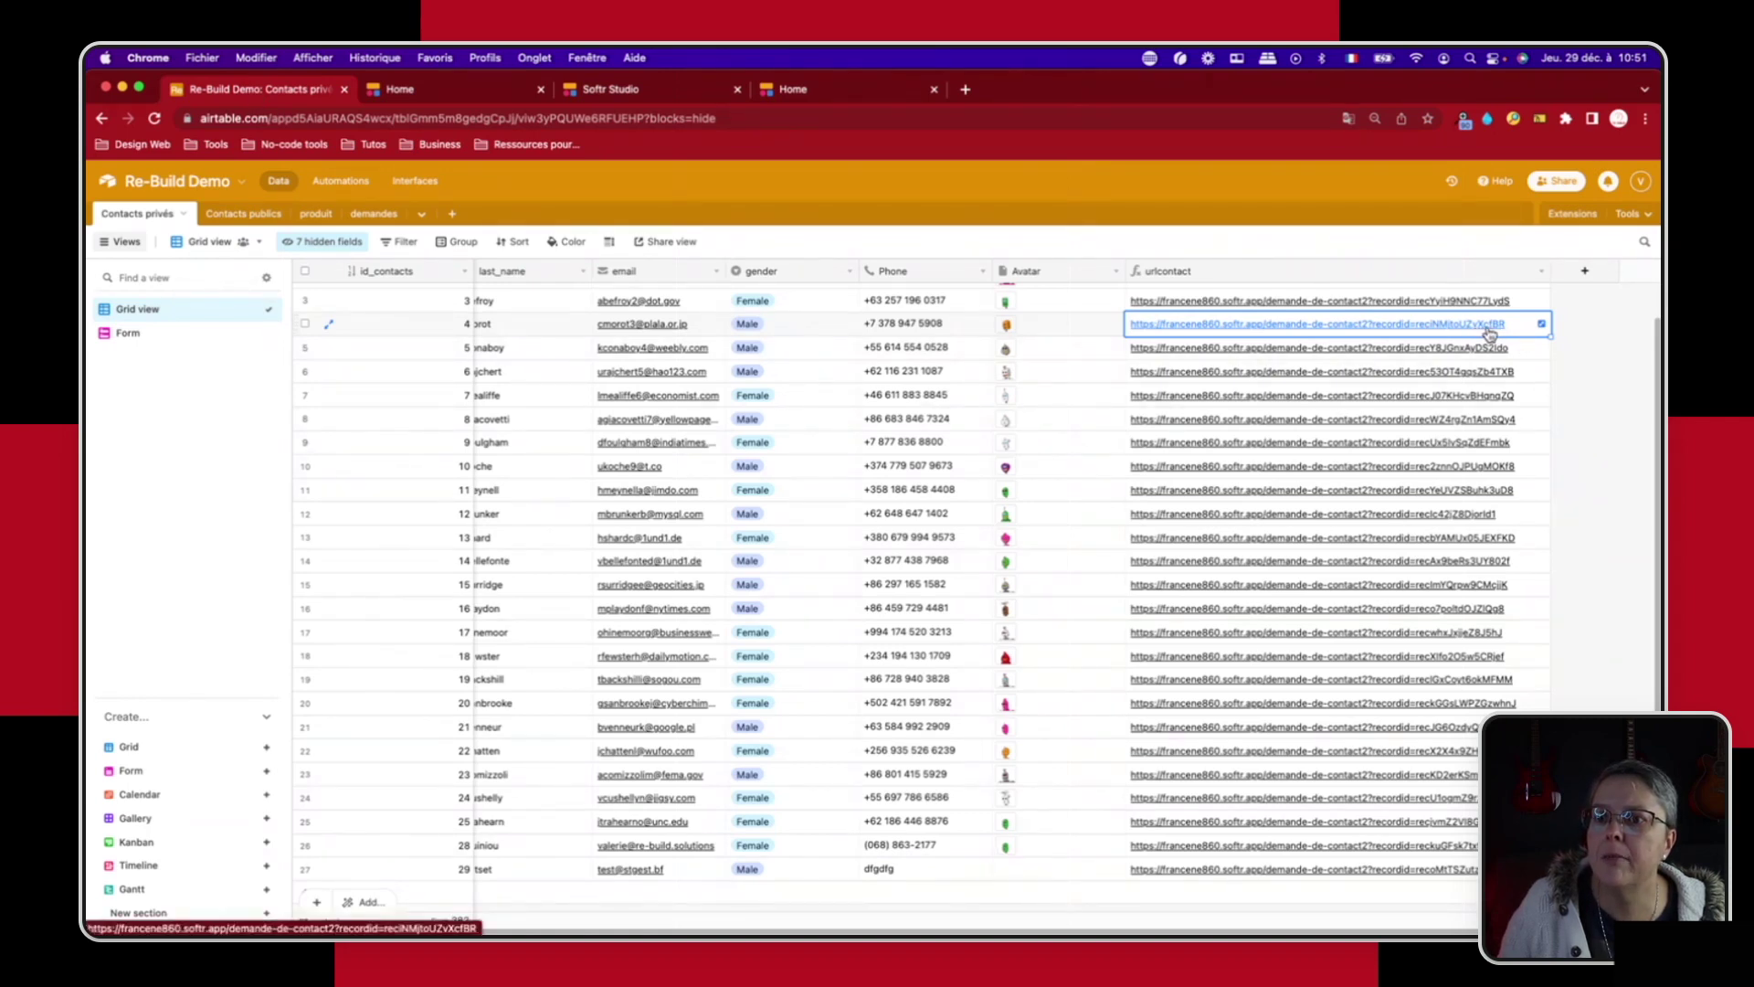
click(868, 91)
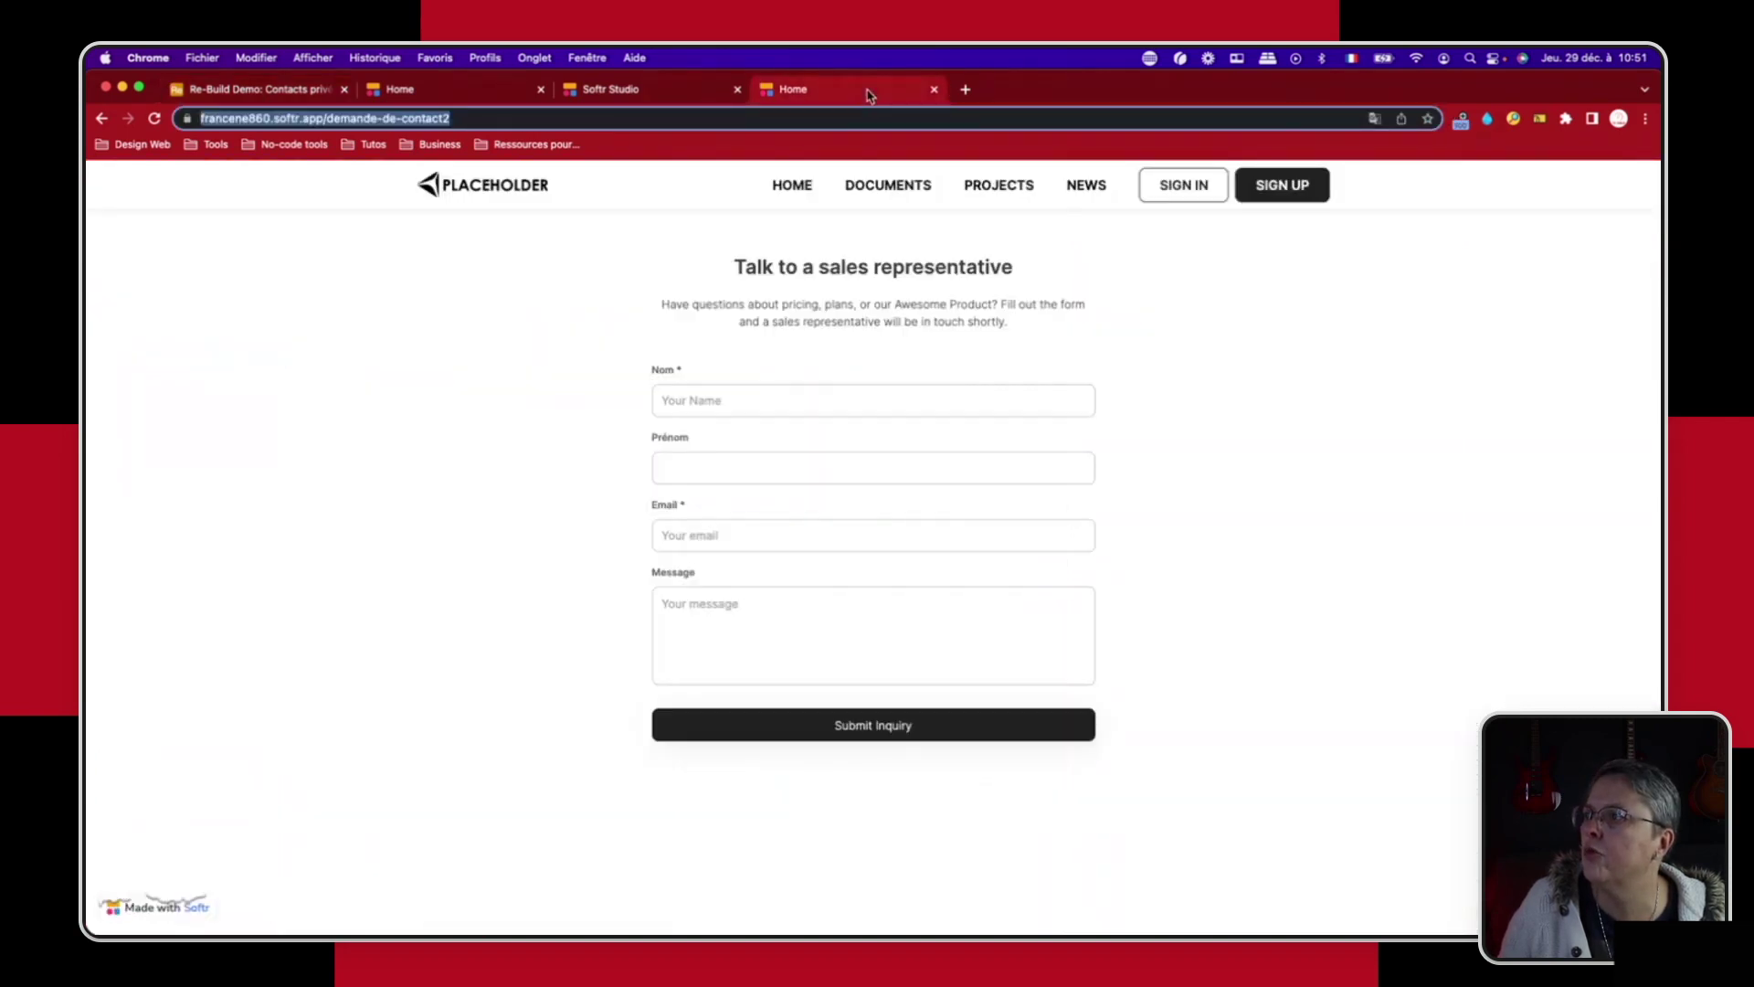
click(443, 95)
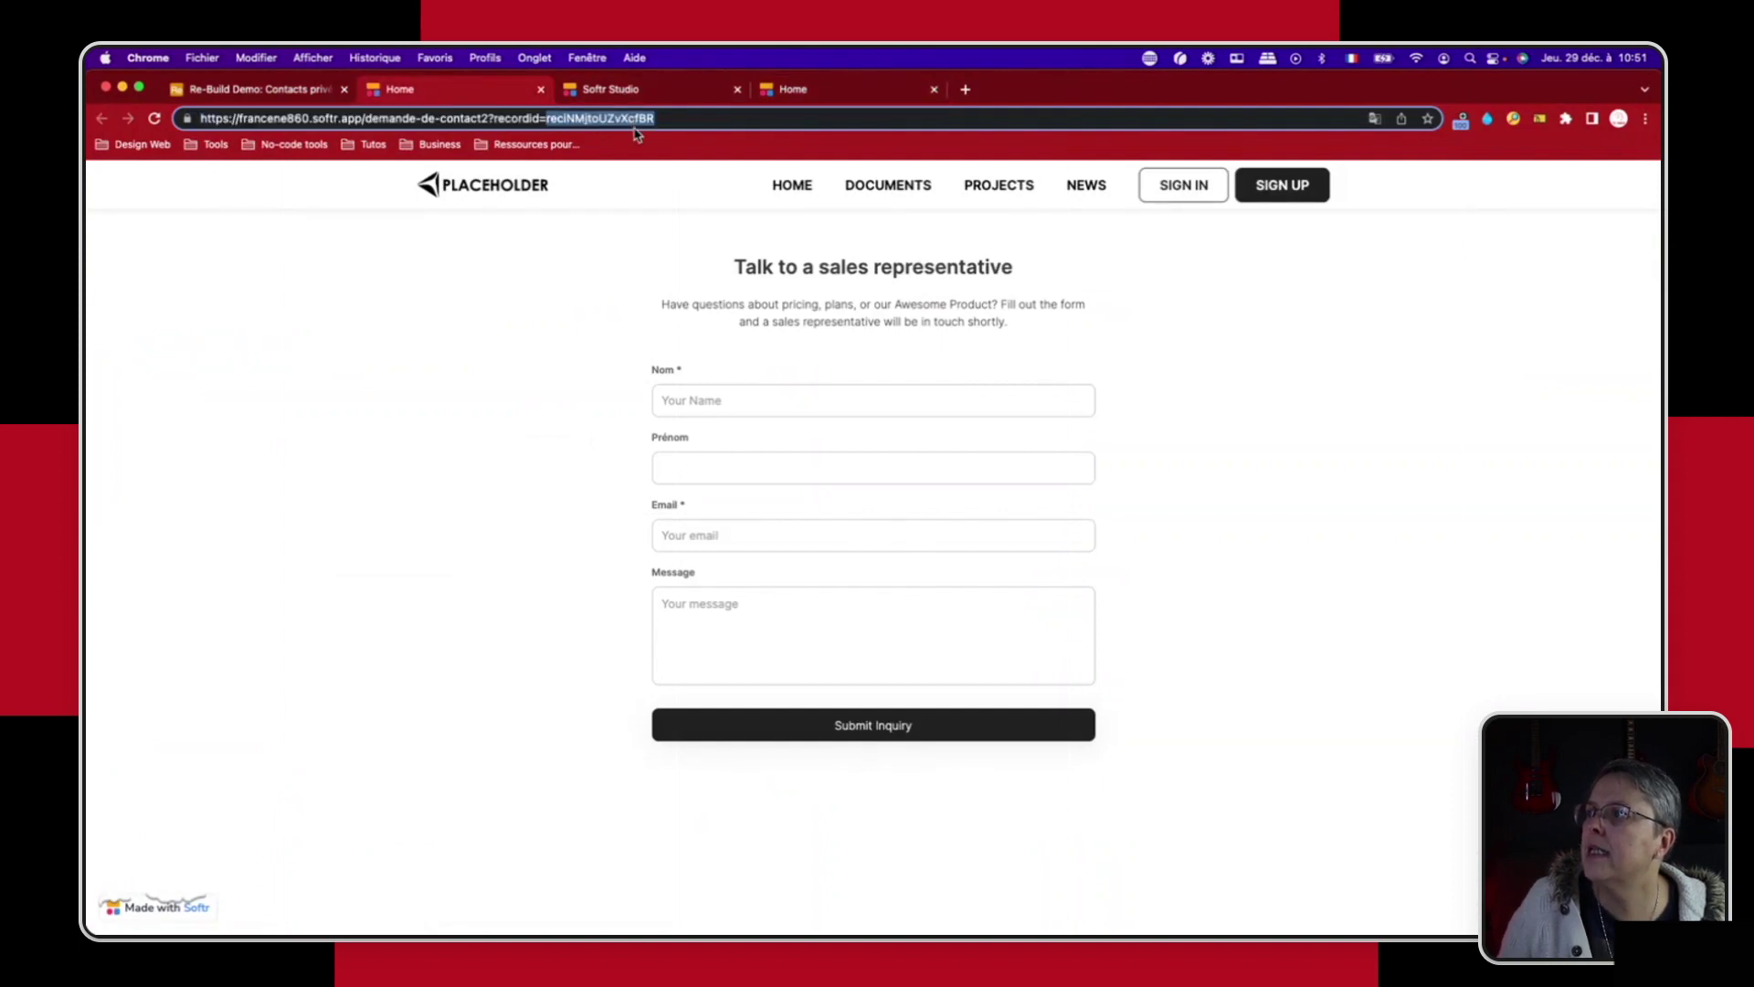
Step: Open the urlcontact link of the private contact with id_contacts 6 and compare its recordid with the Contacts privés table
click(260, 91)
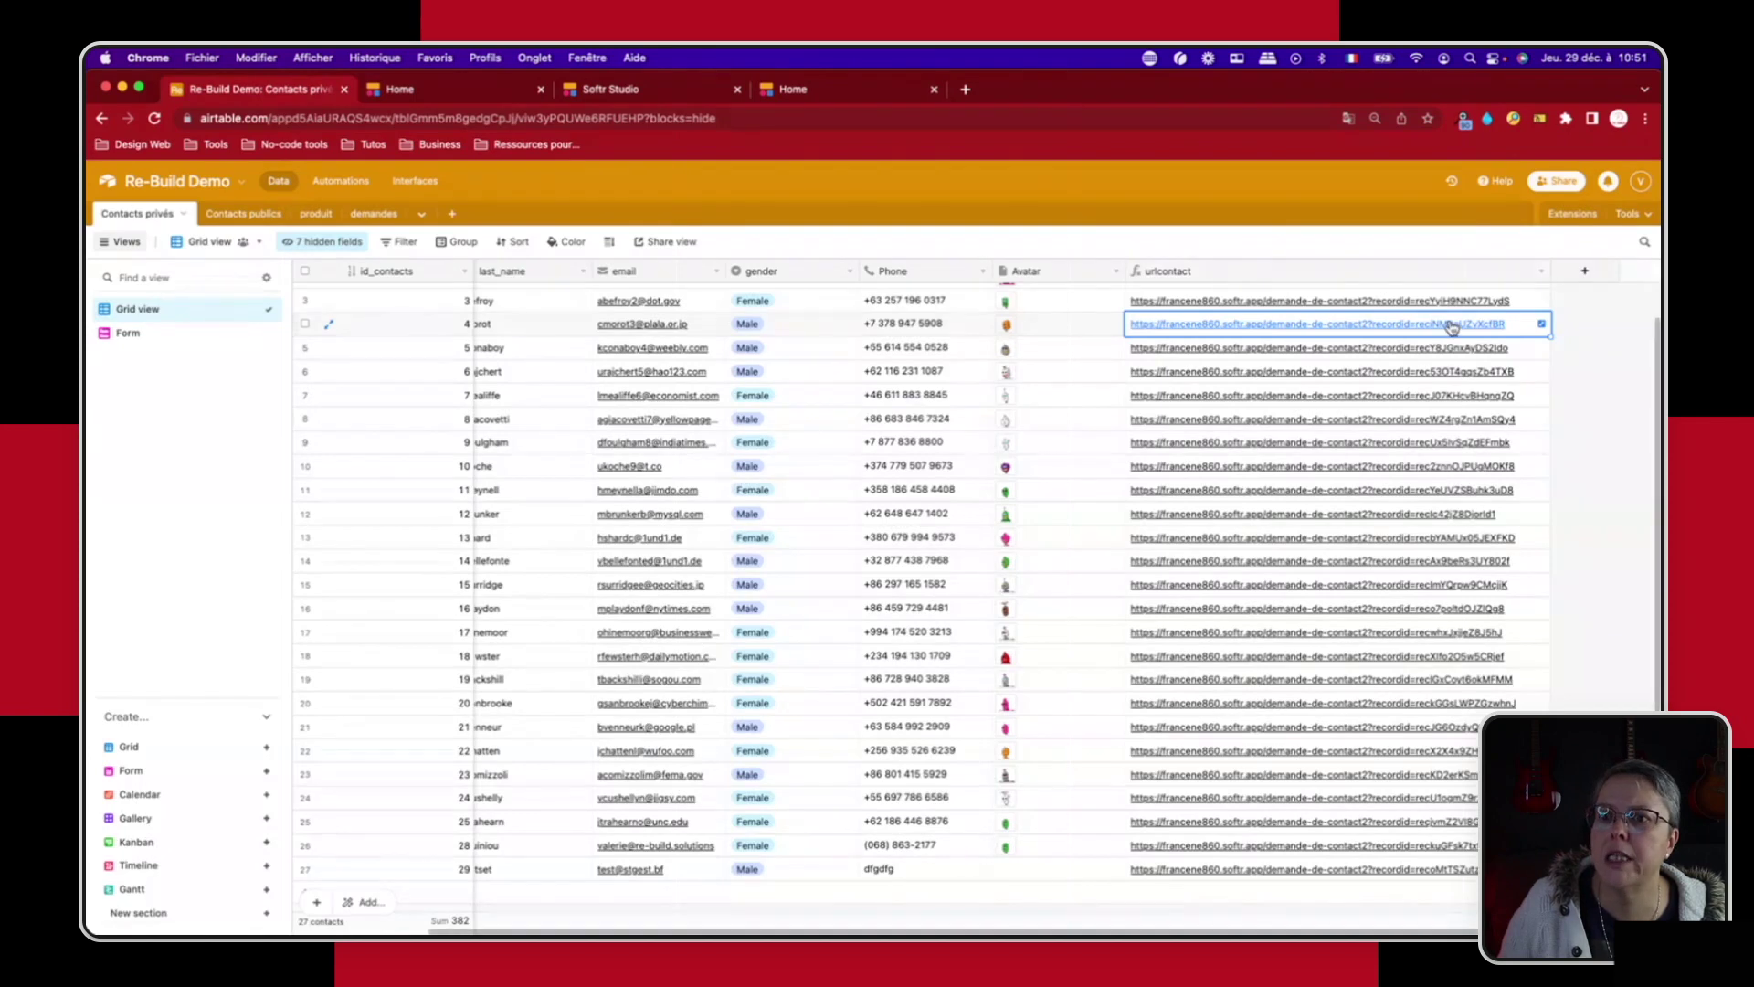
click(1376, 373)
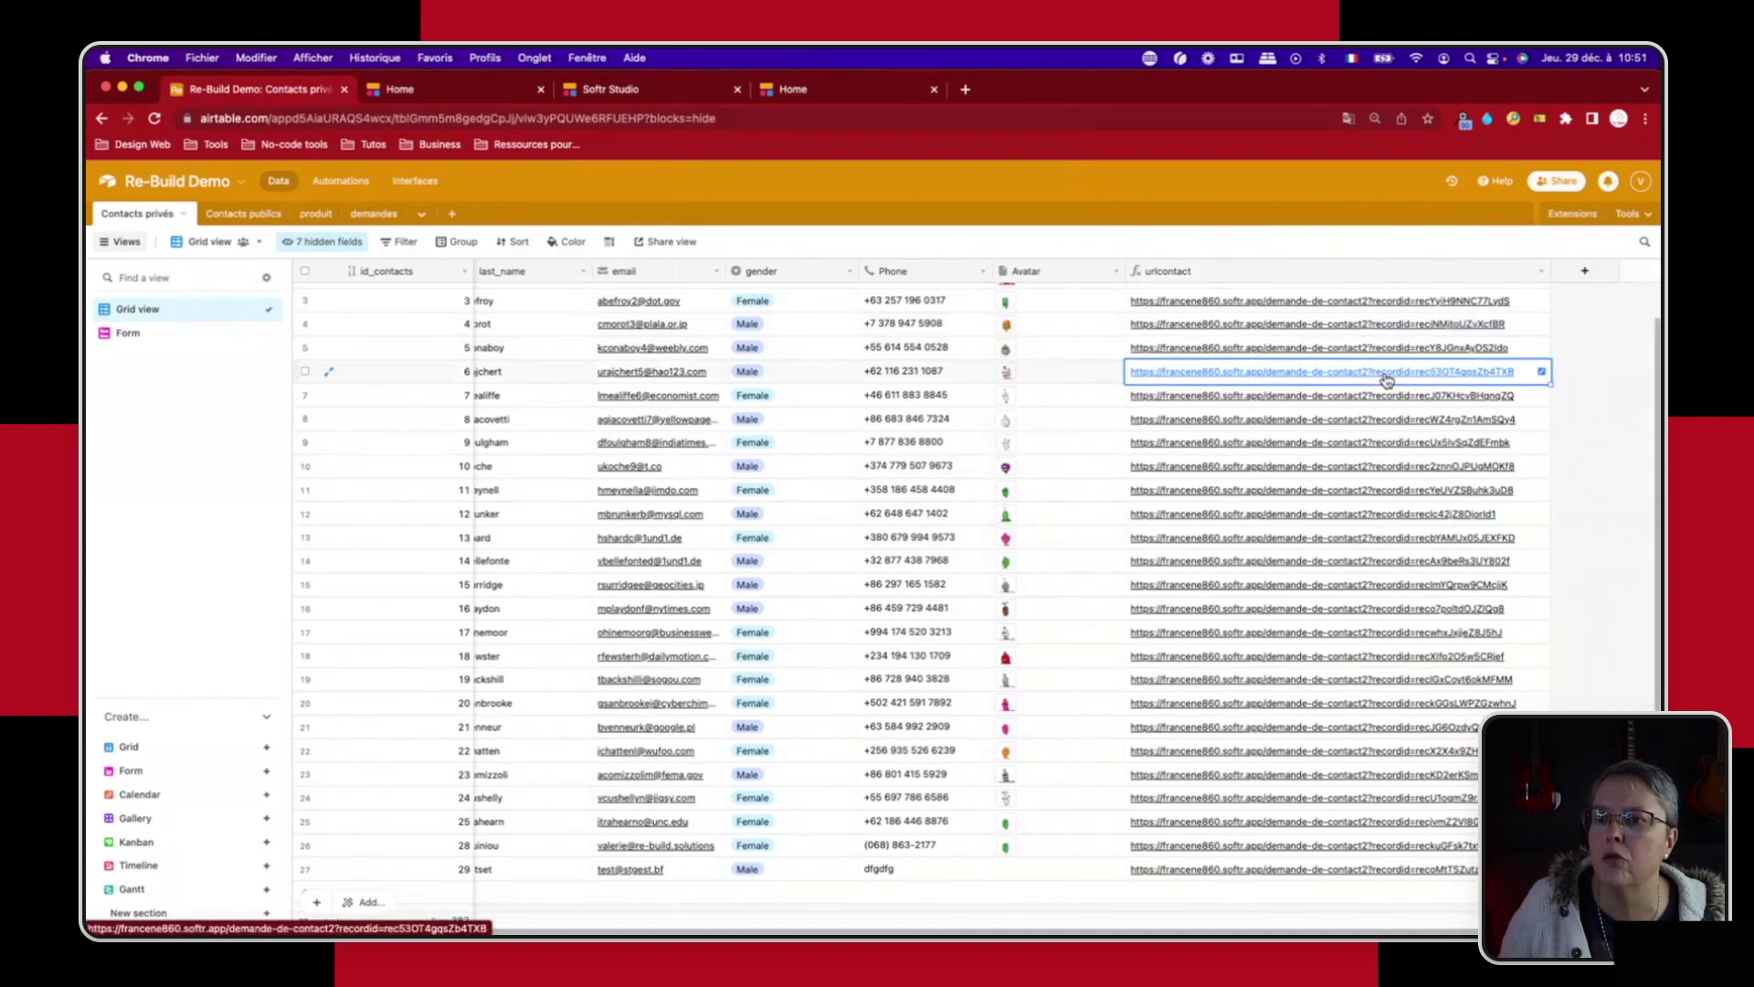
click(1378, 373)
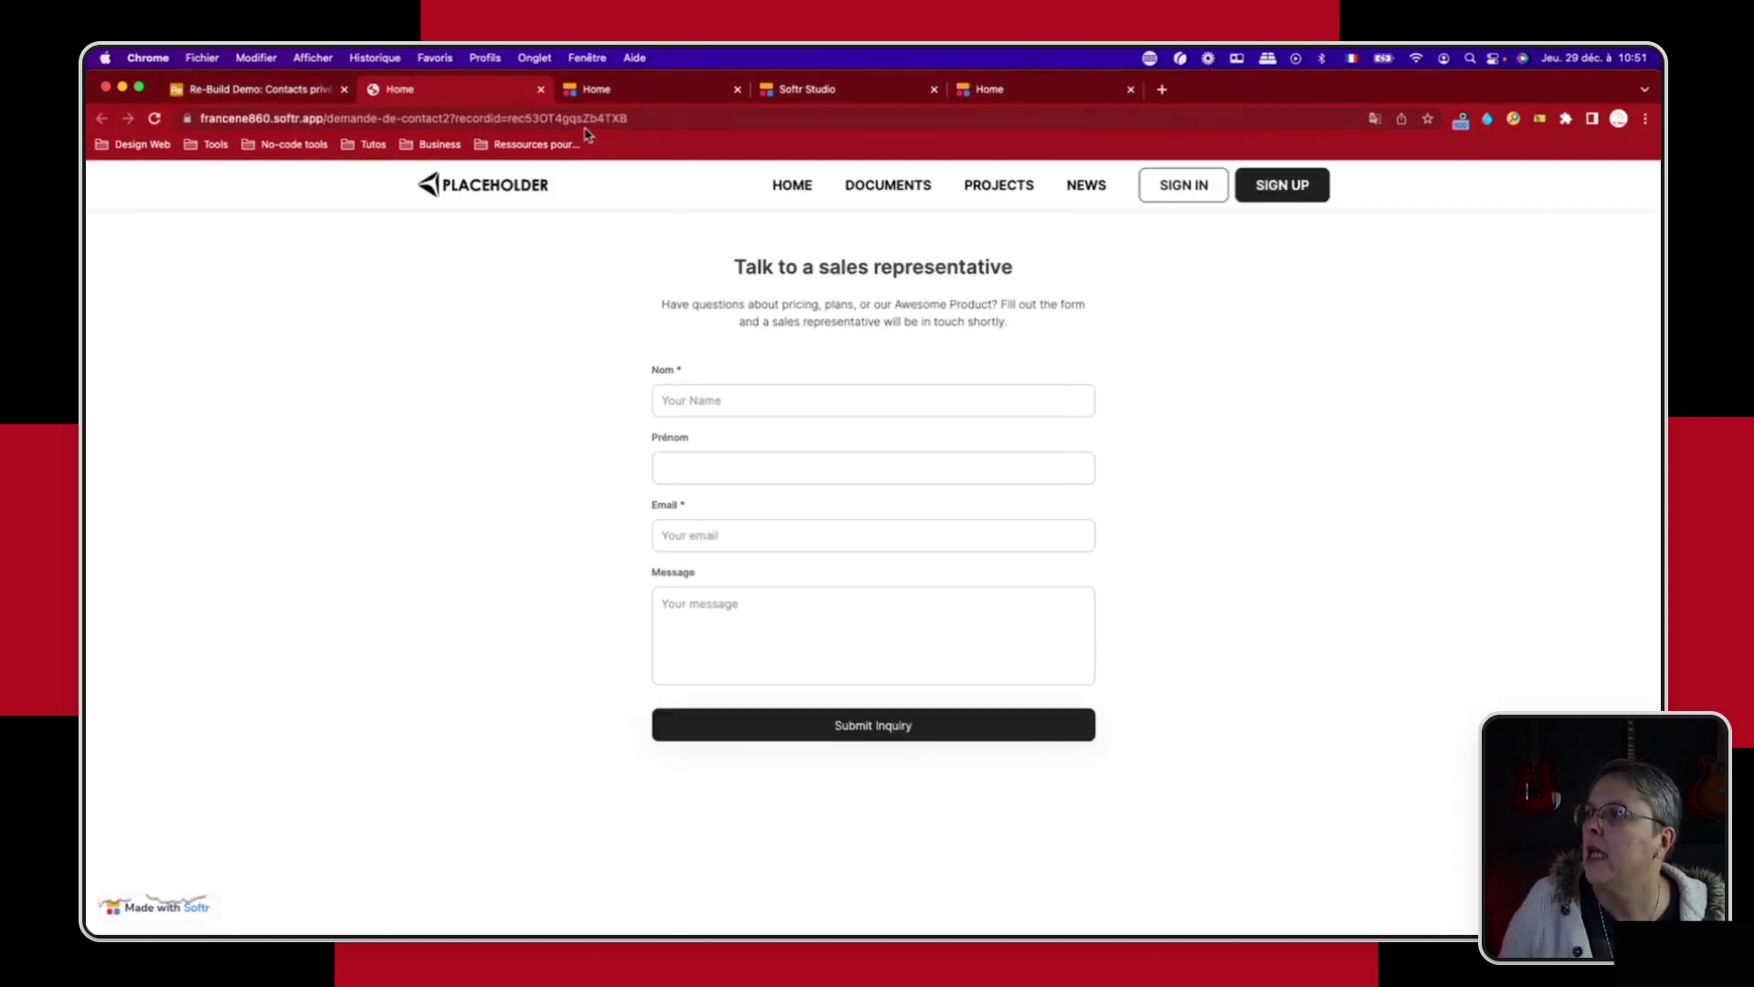
click(297, 91)
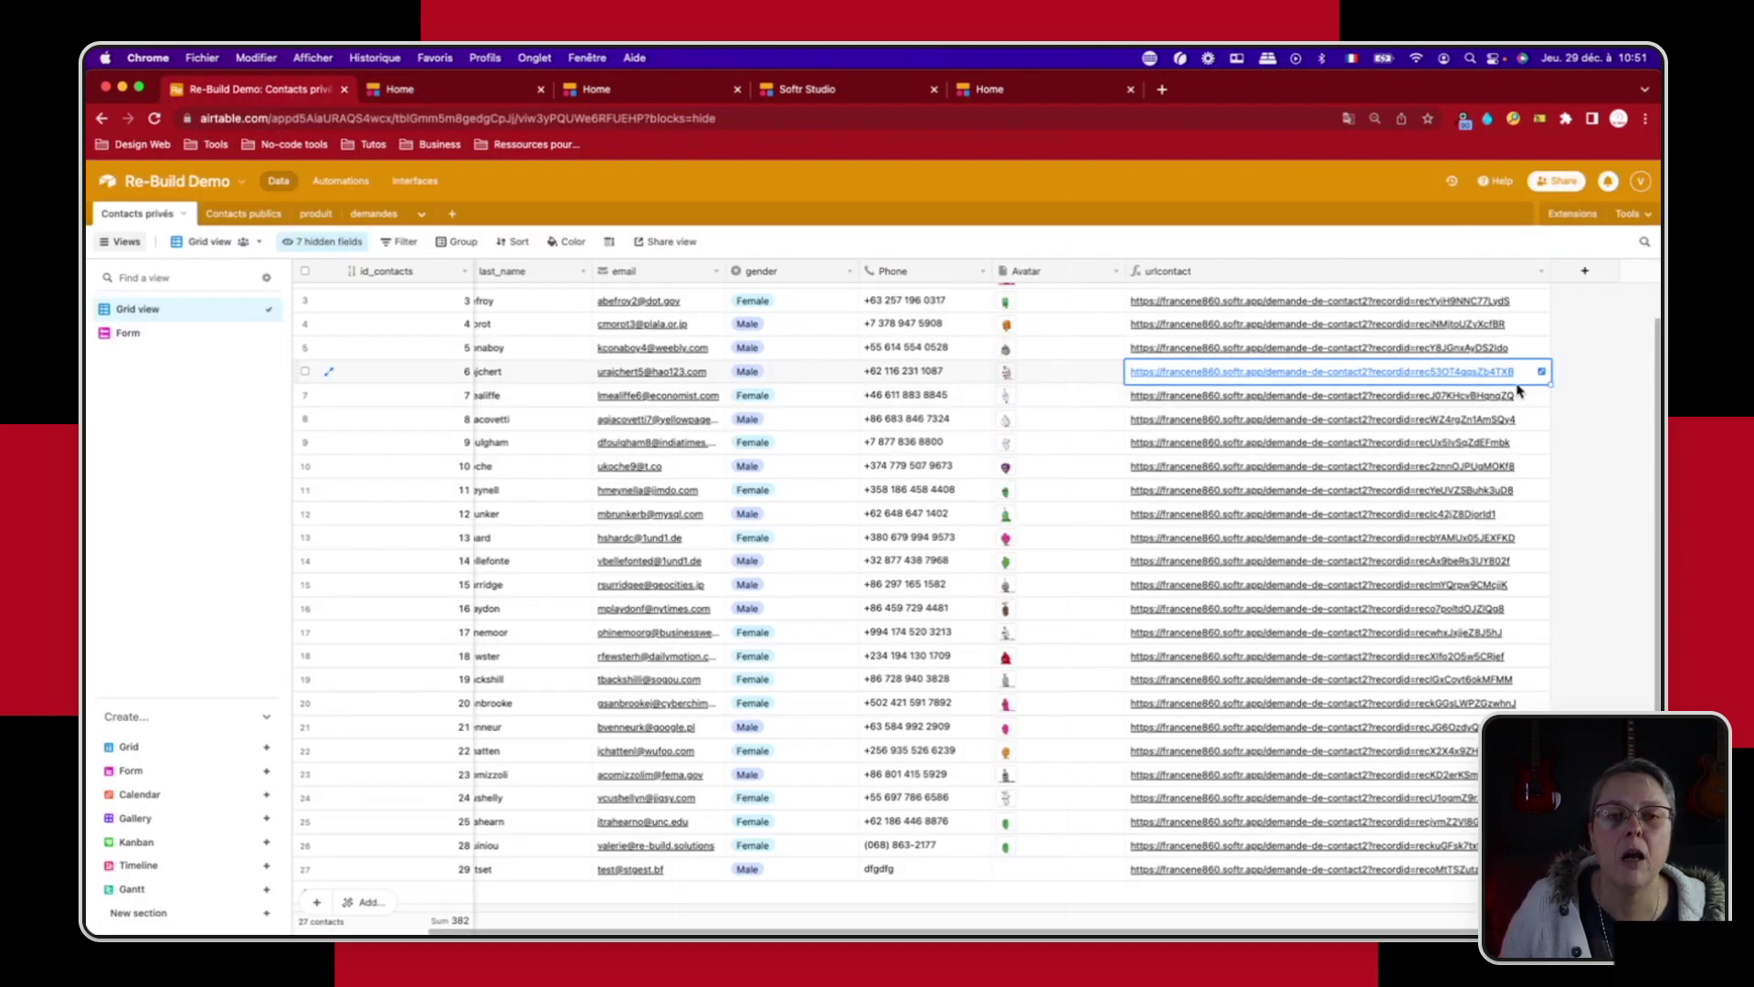
Step: Close all the open published contact form pages and return to the form in Softr Studio
click(1033, 92)
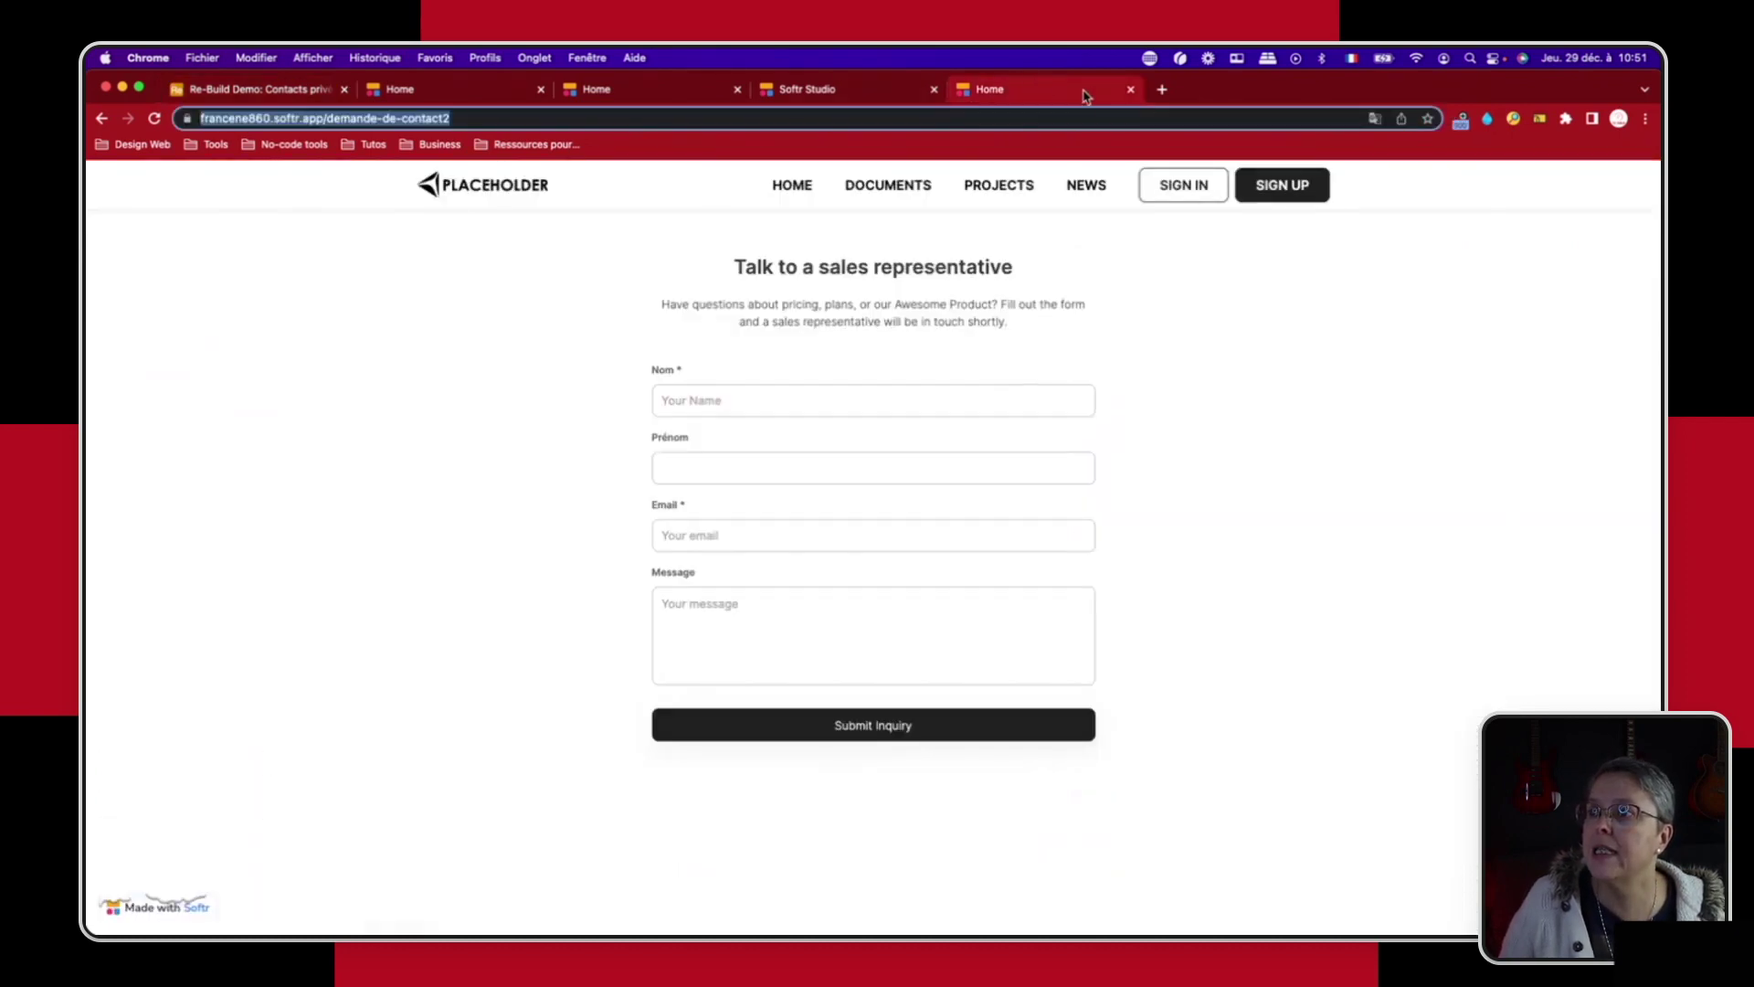
click(1130, 89)
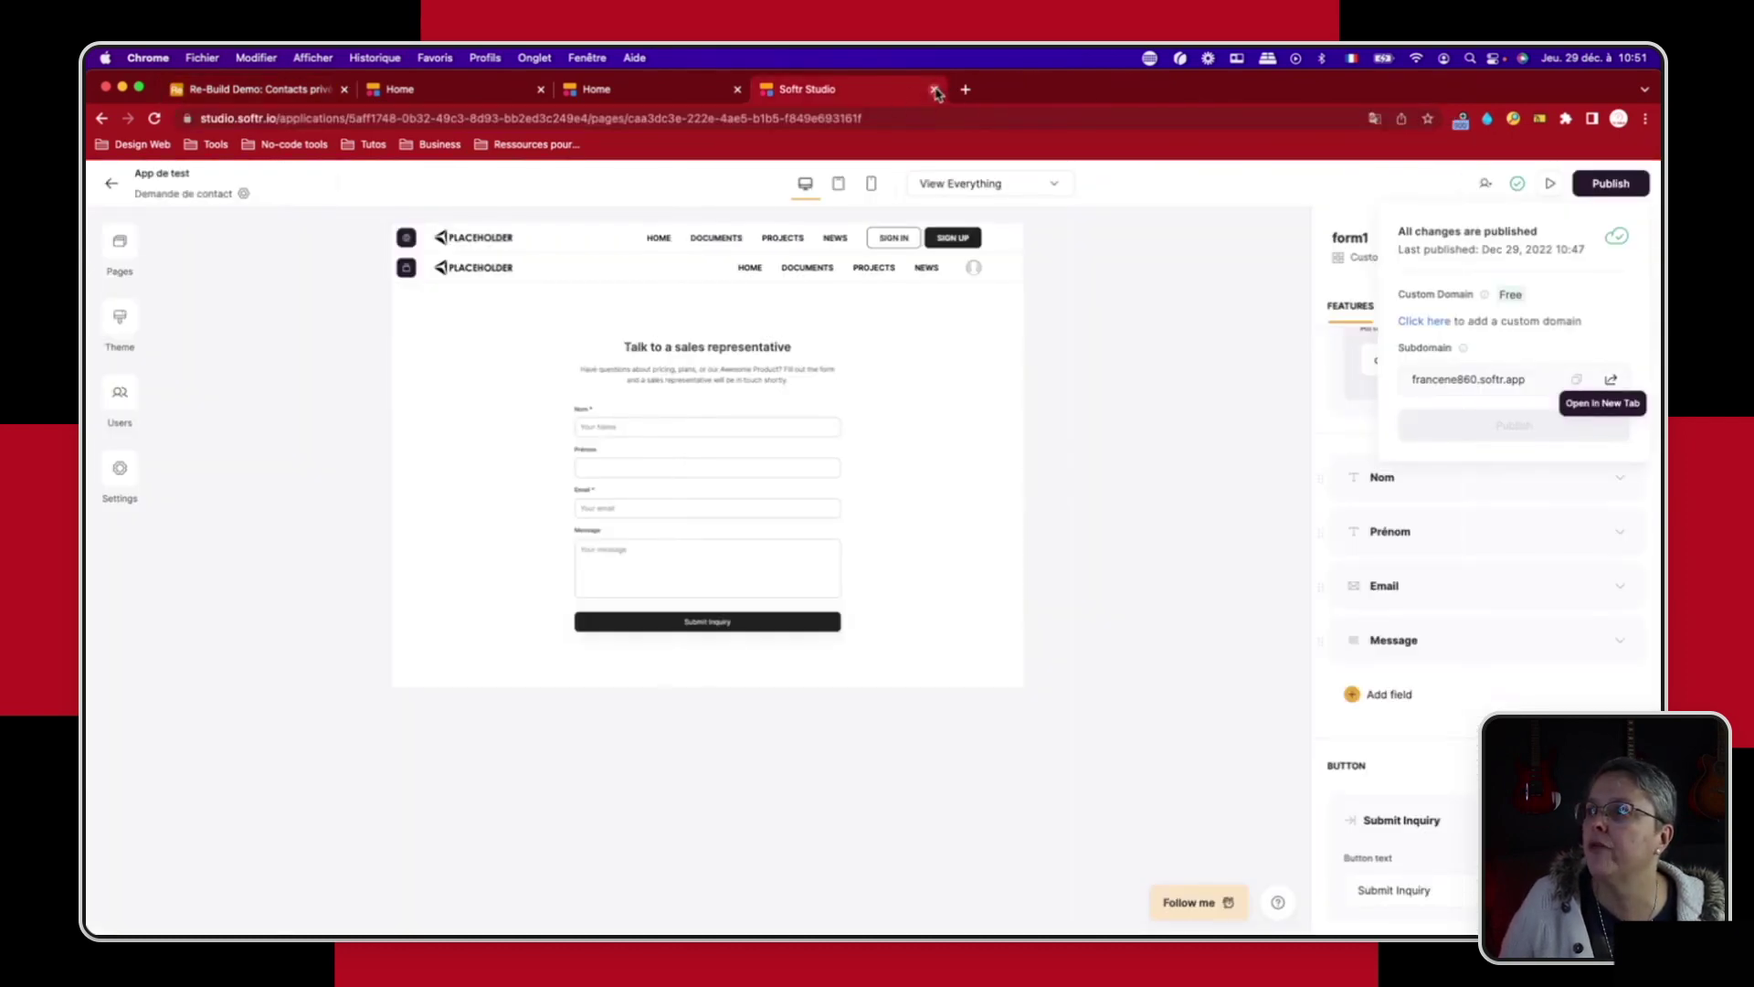
click(717, 90)
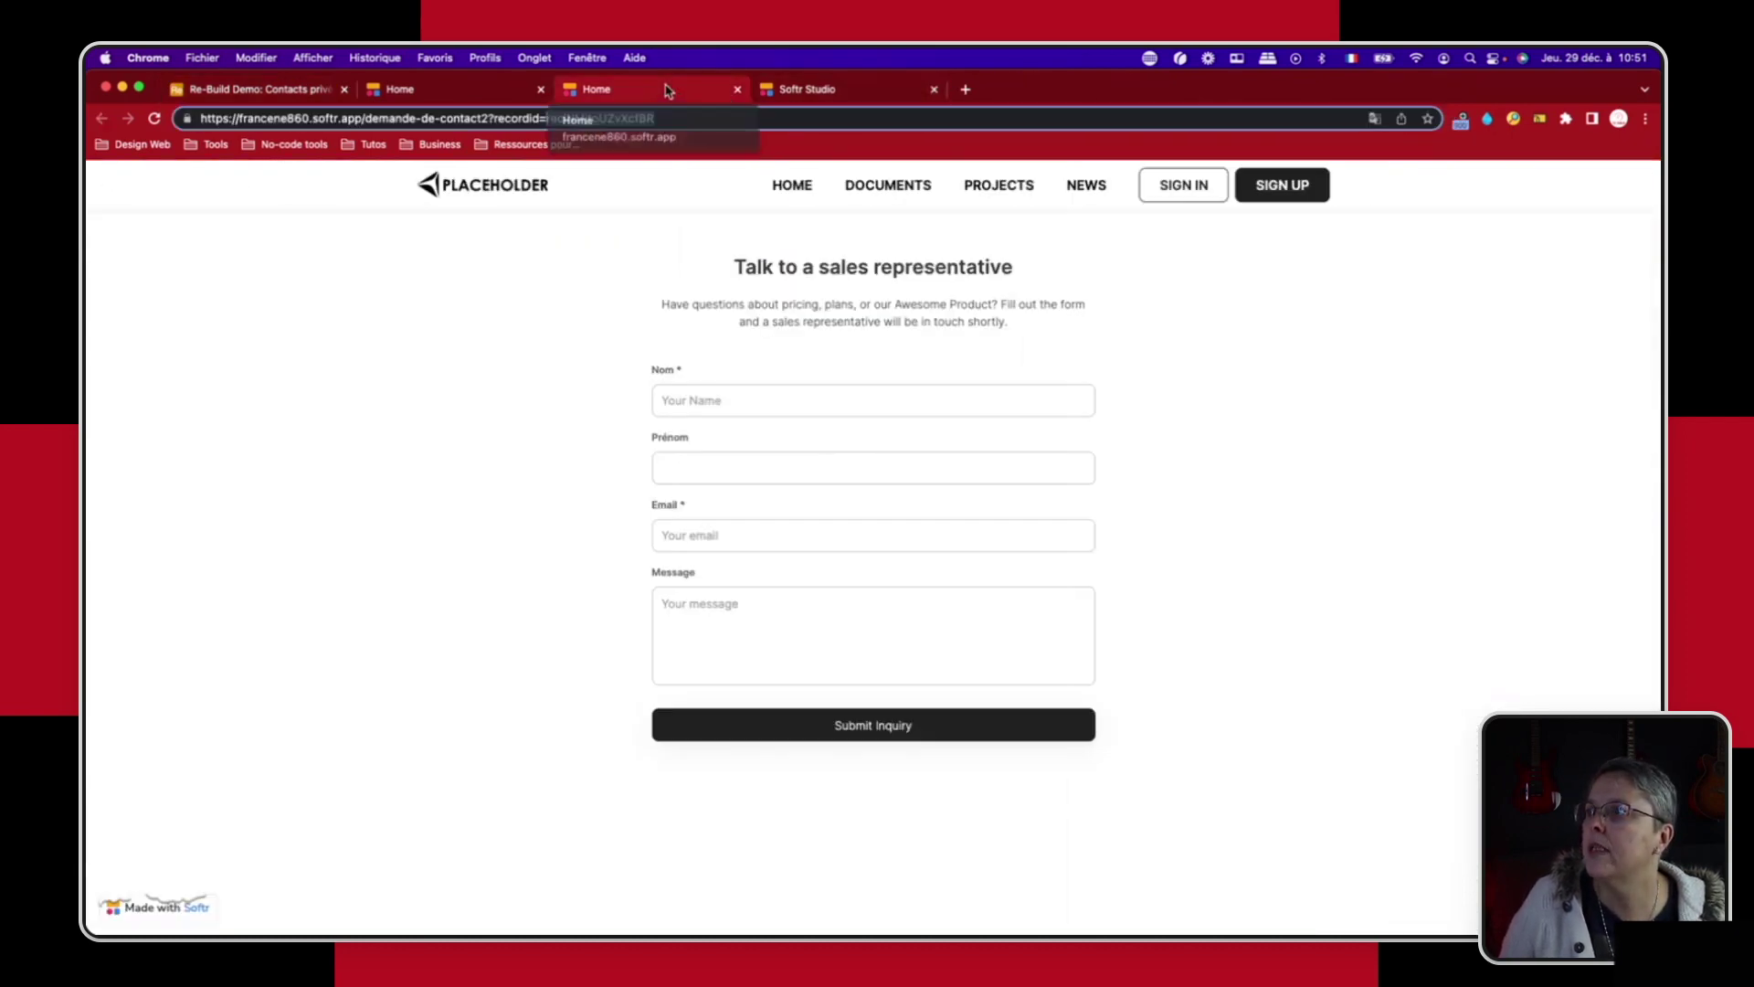
click(738, 90)
click(457, 89)
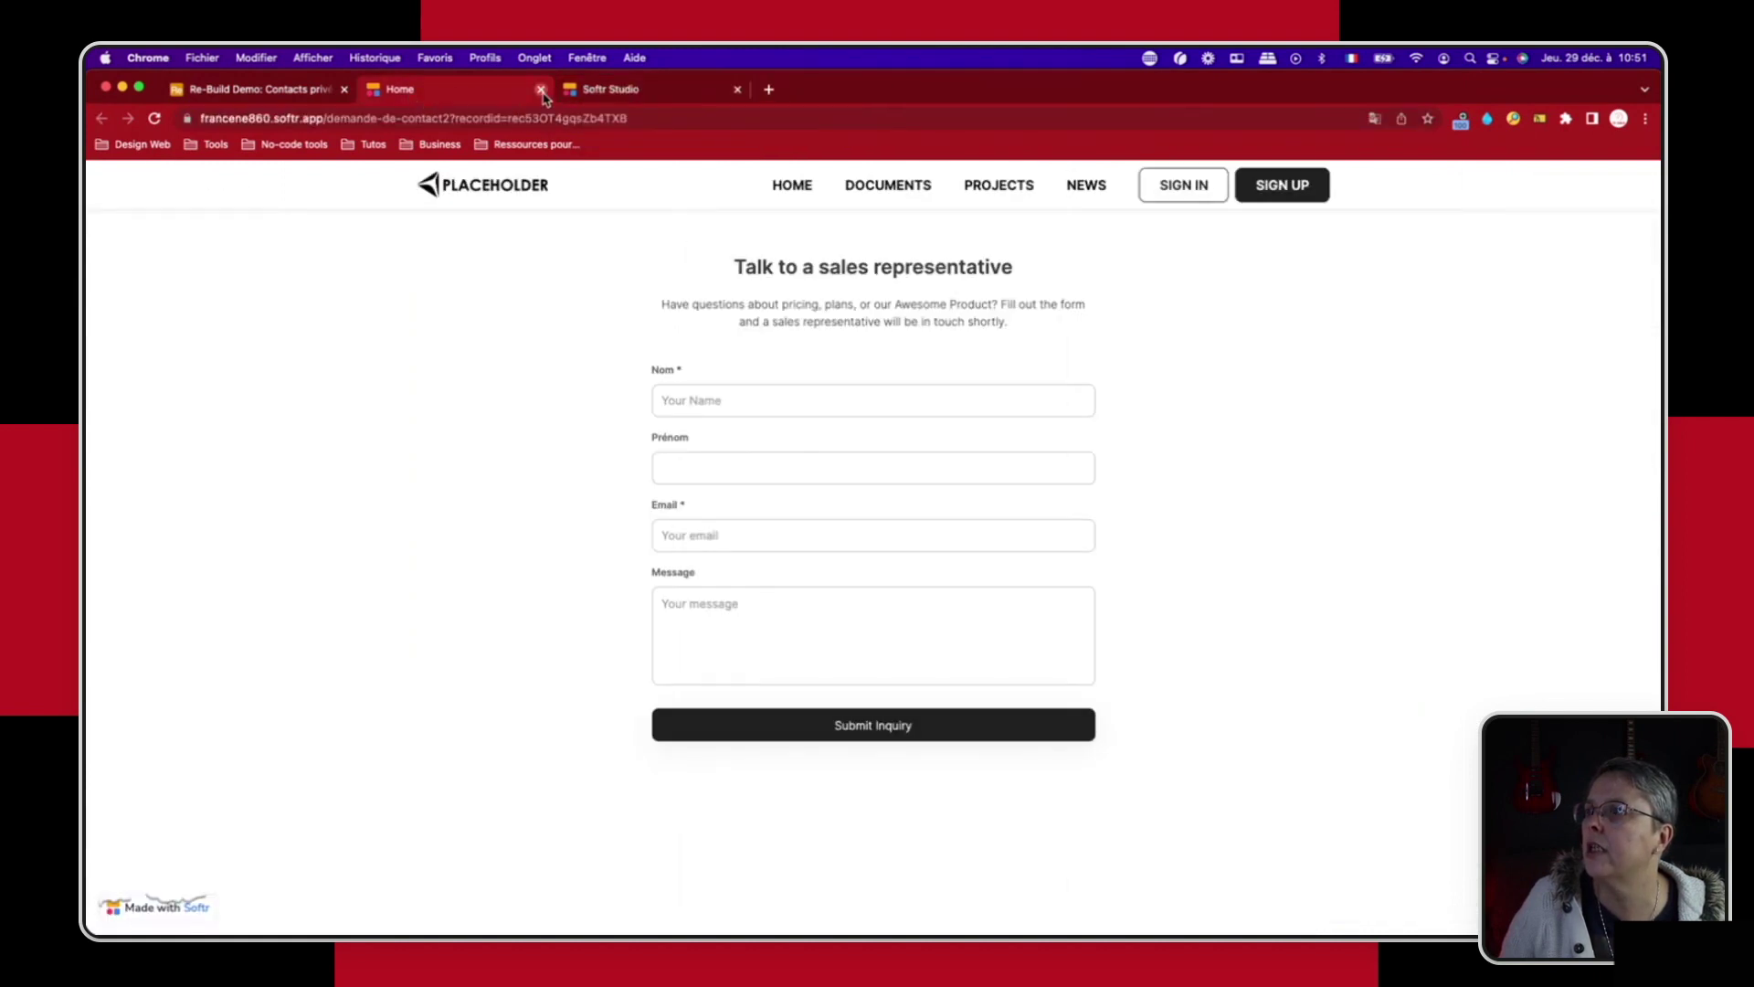
click(541, 88)
click(473, 545)
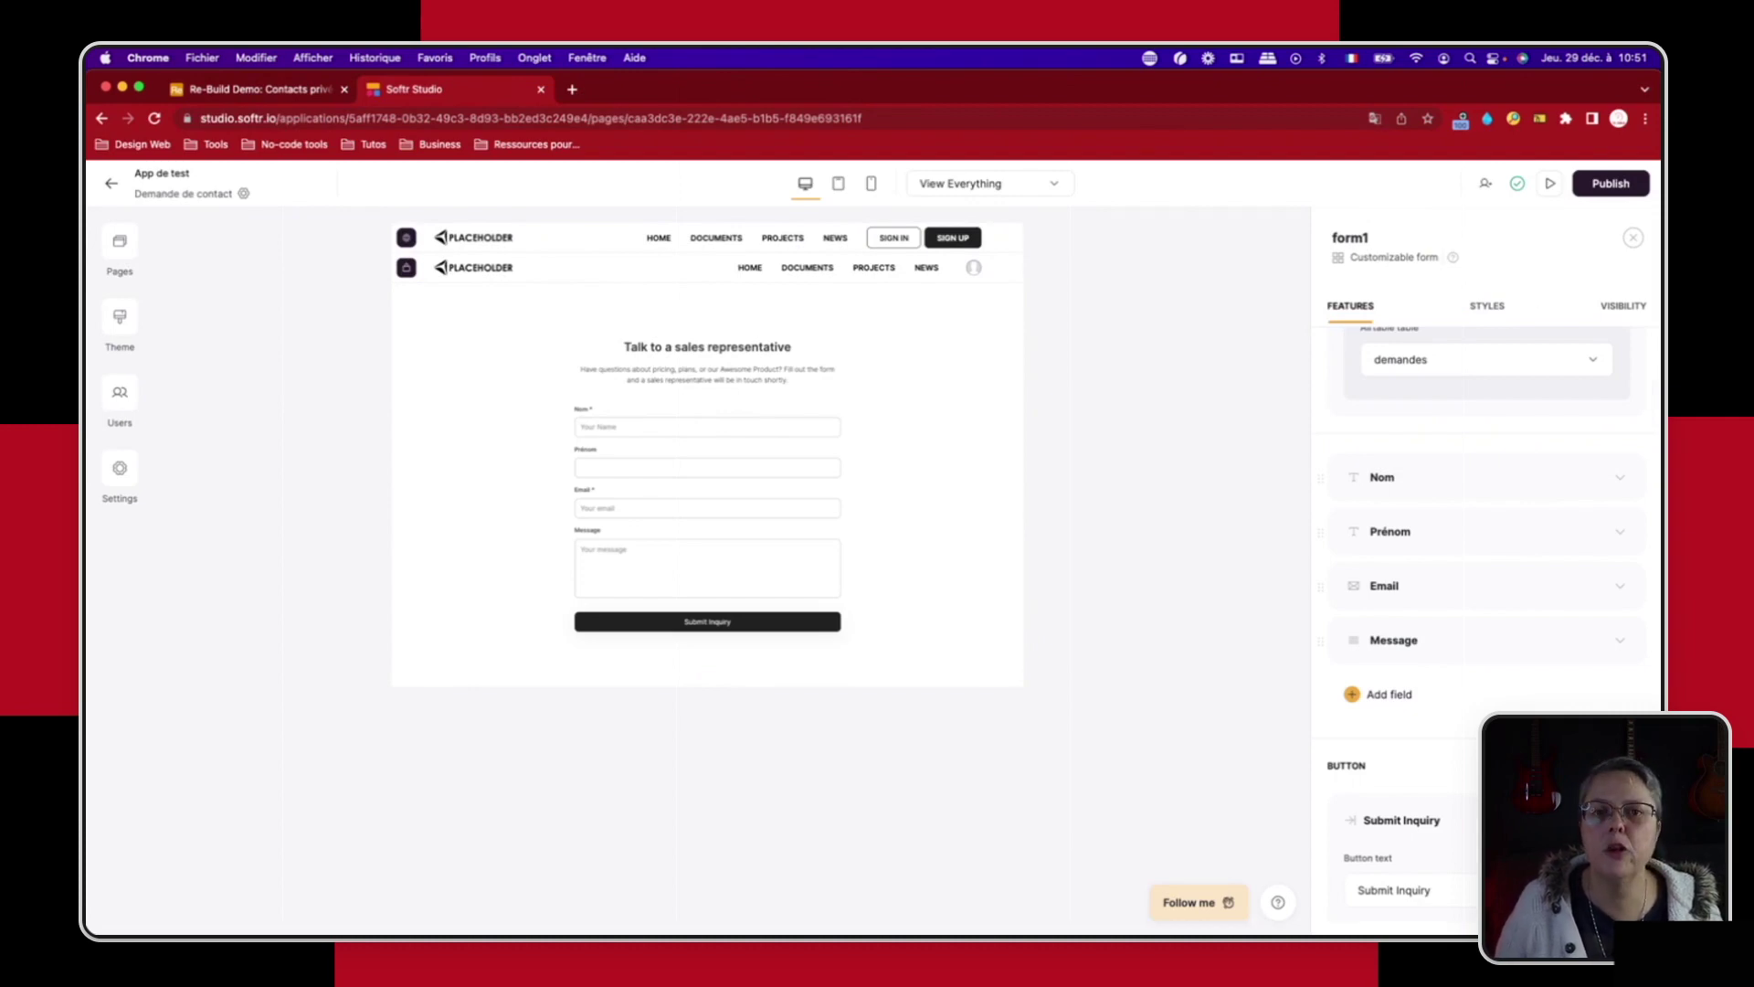
Step: Switch to Airtable and start a new Lookup field named "urlcontact" in the Contacts publics table
click(265, 90)
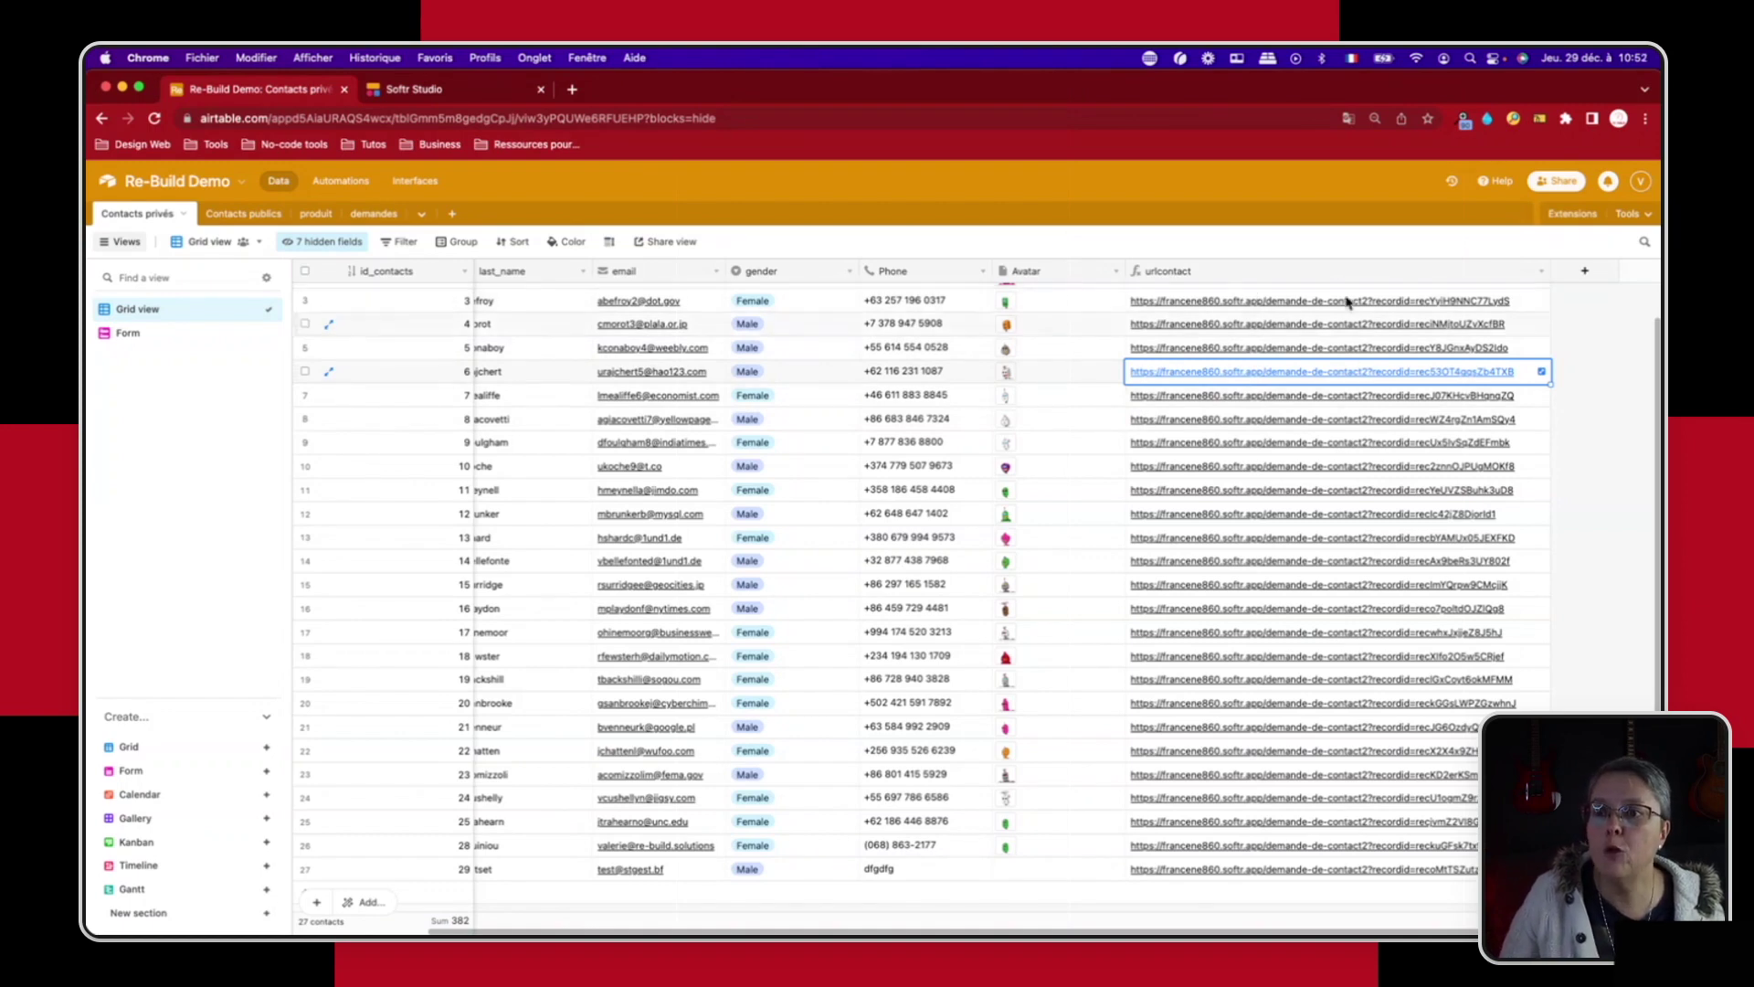
click(274, 215)
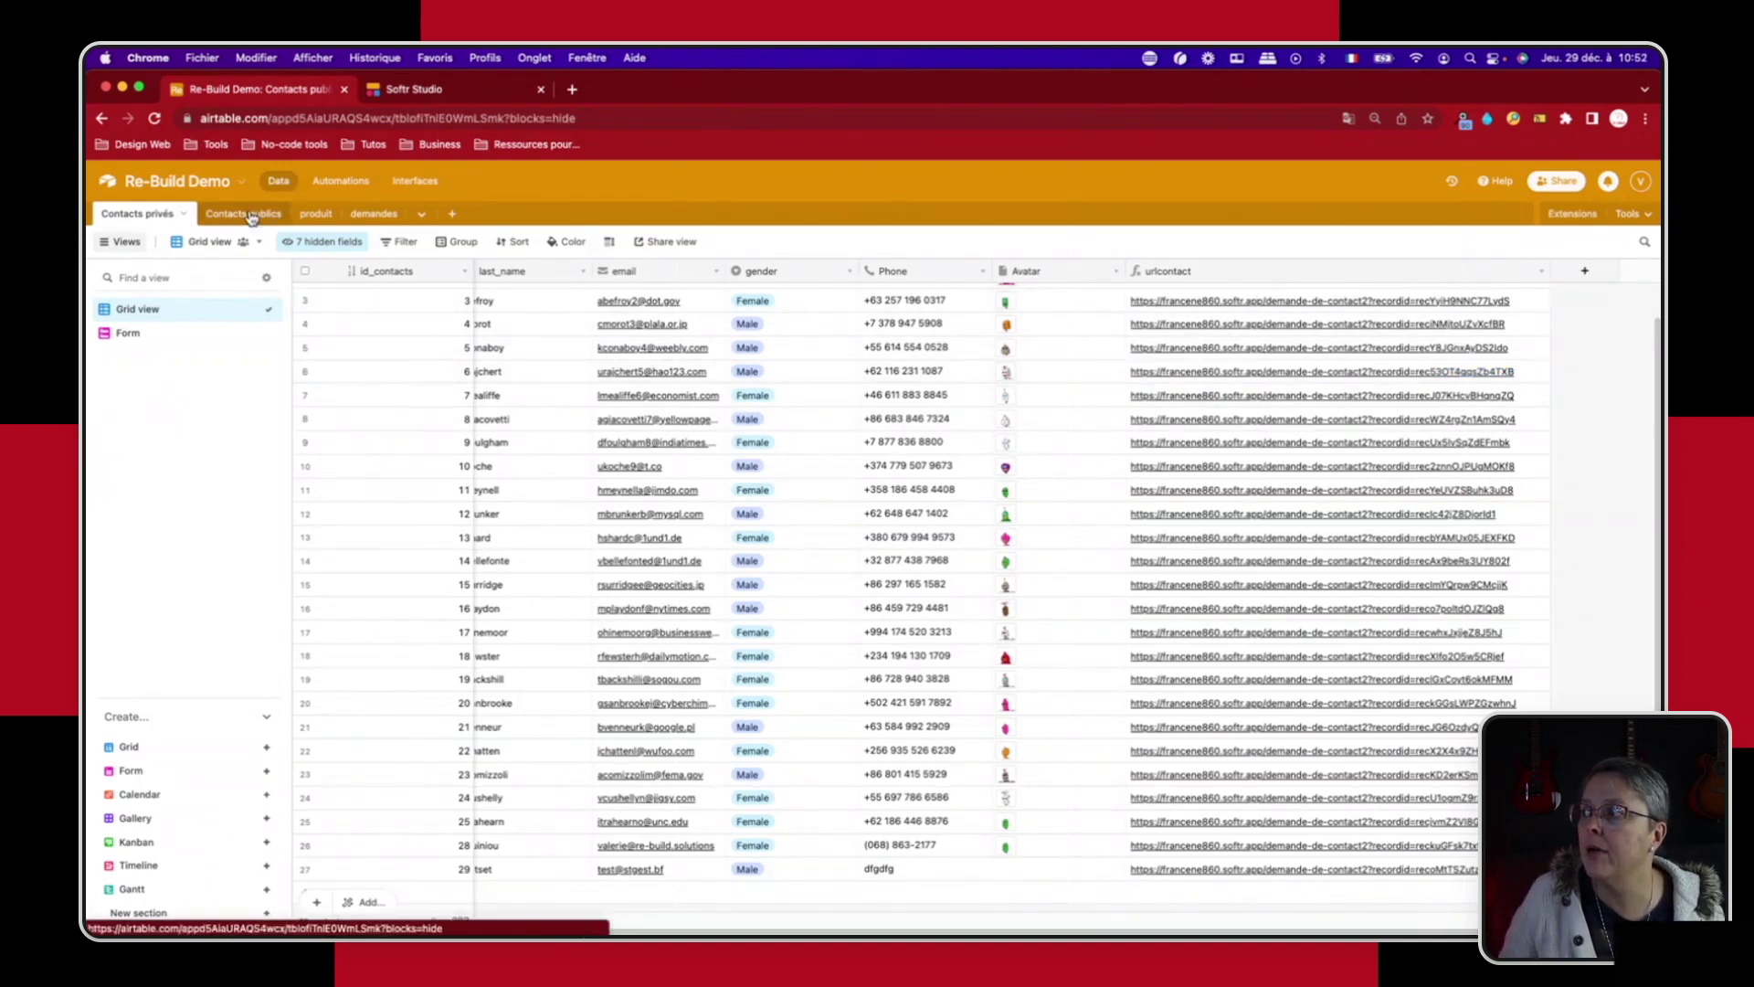
click(791, 272)
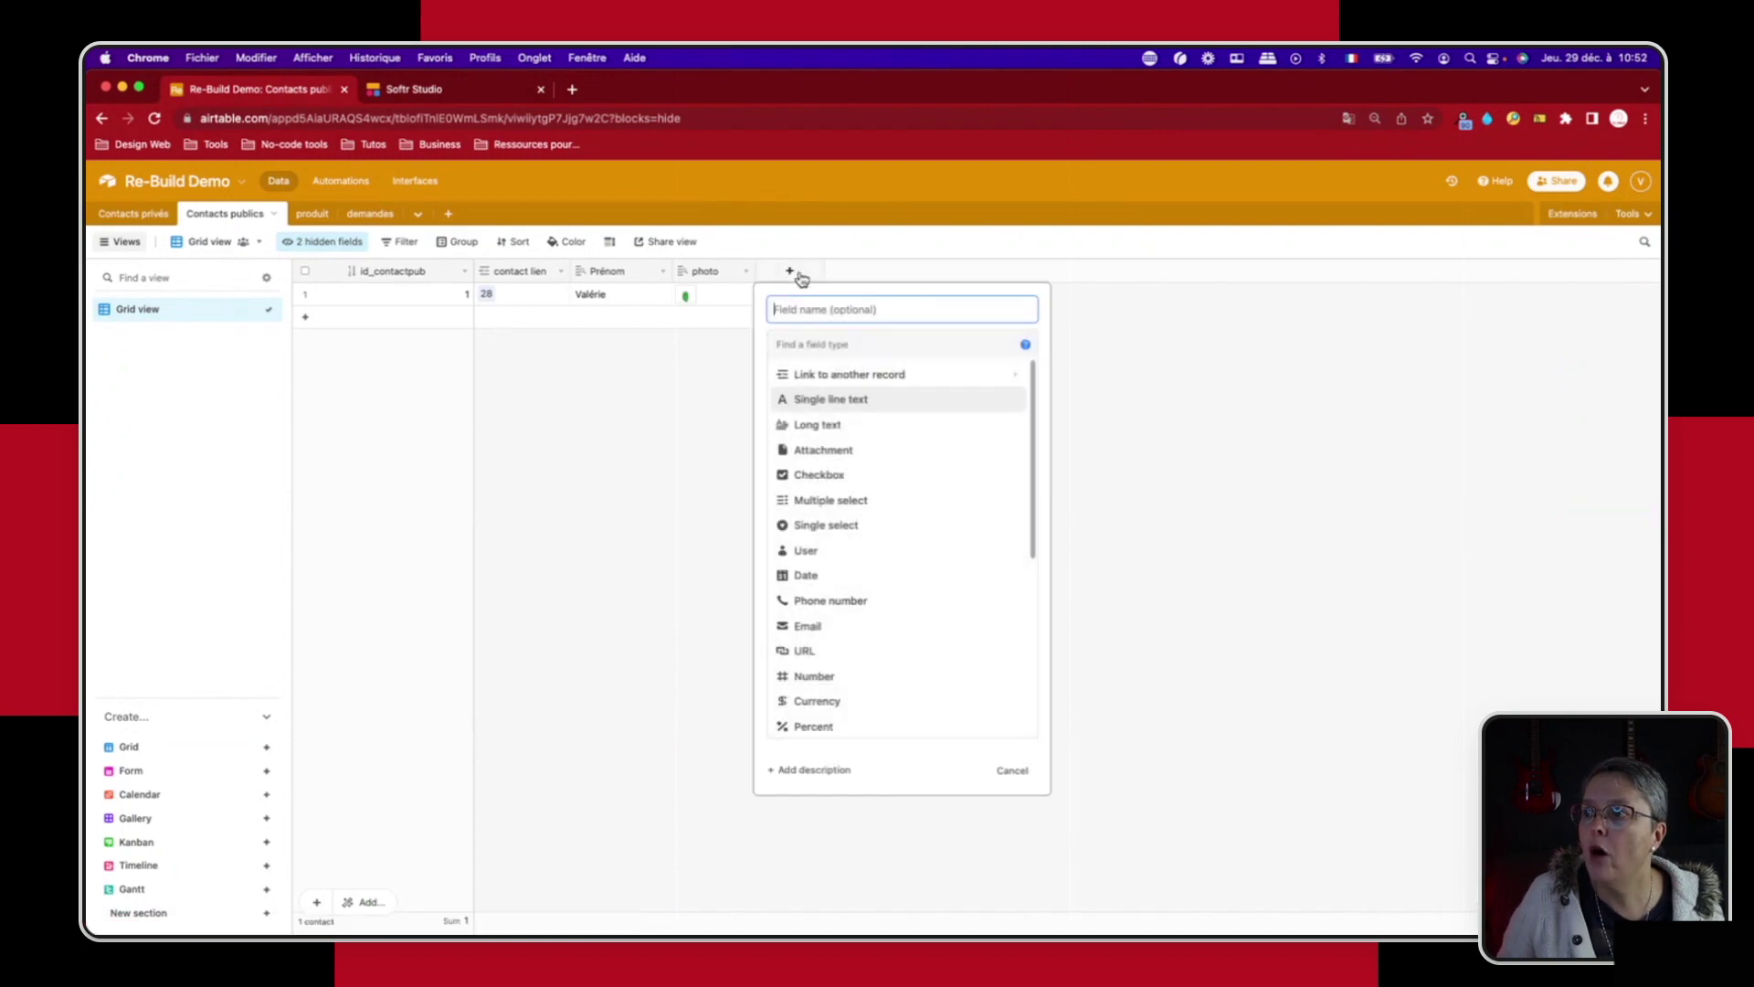
text(urlcontact)
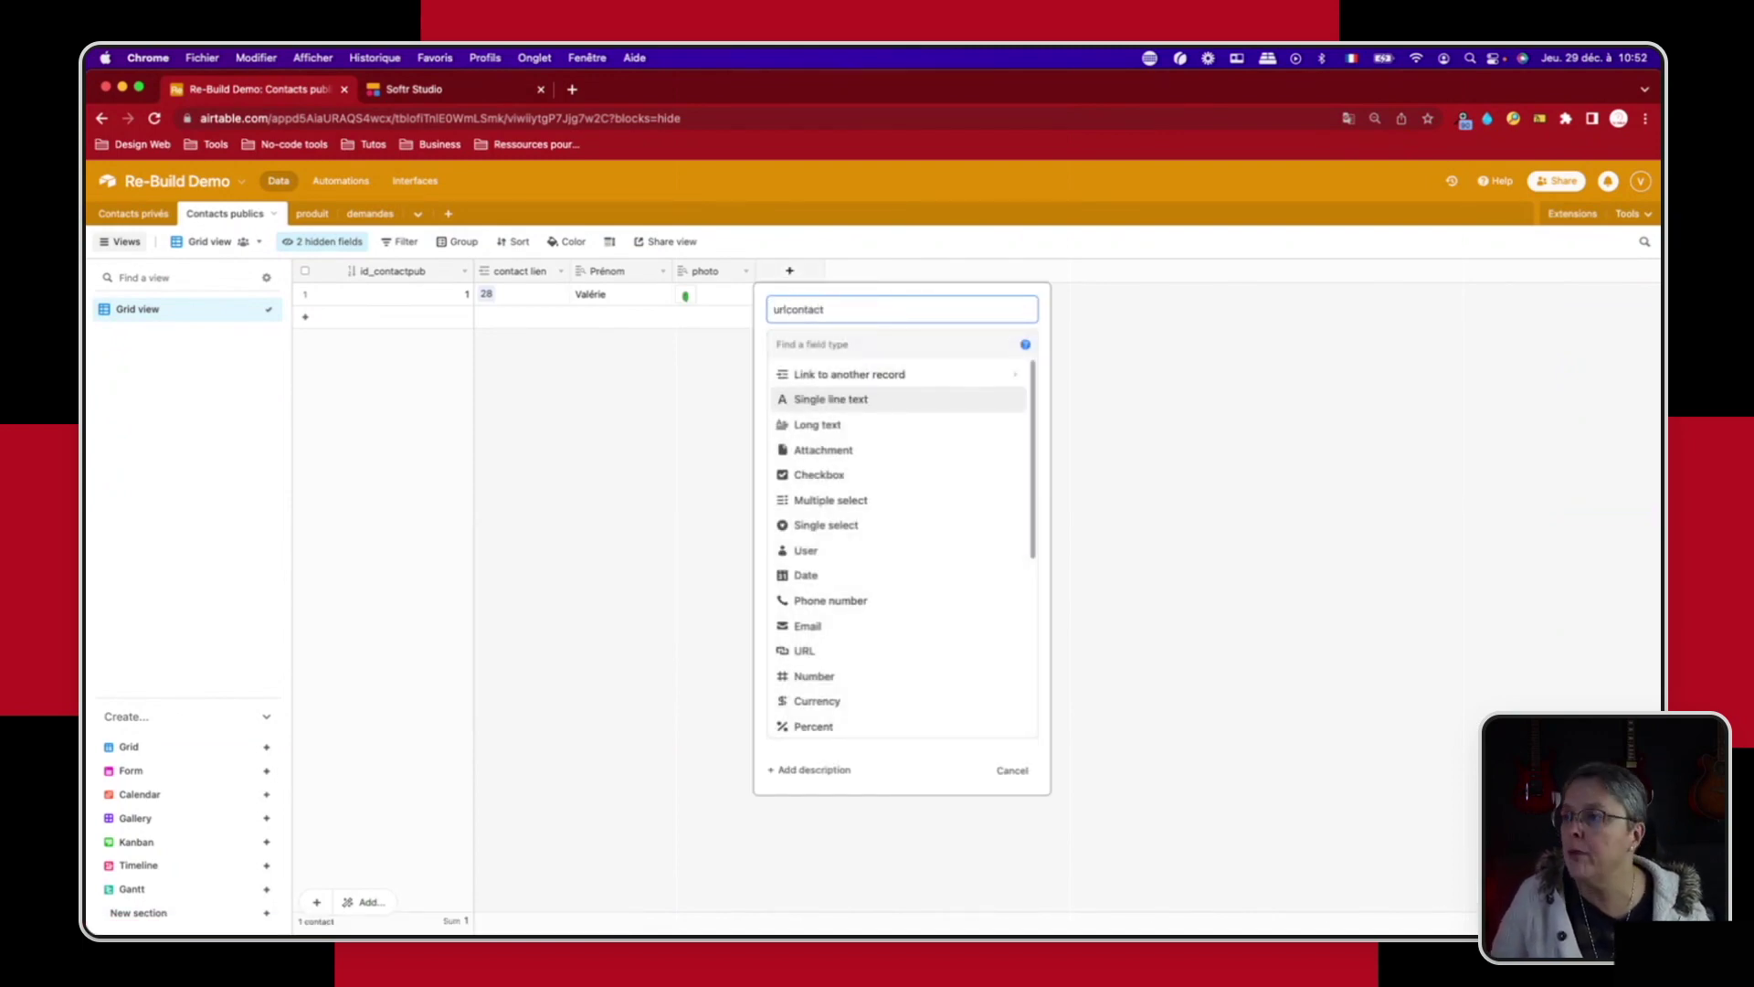
scroll(914, 605, down, 5)
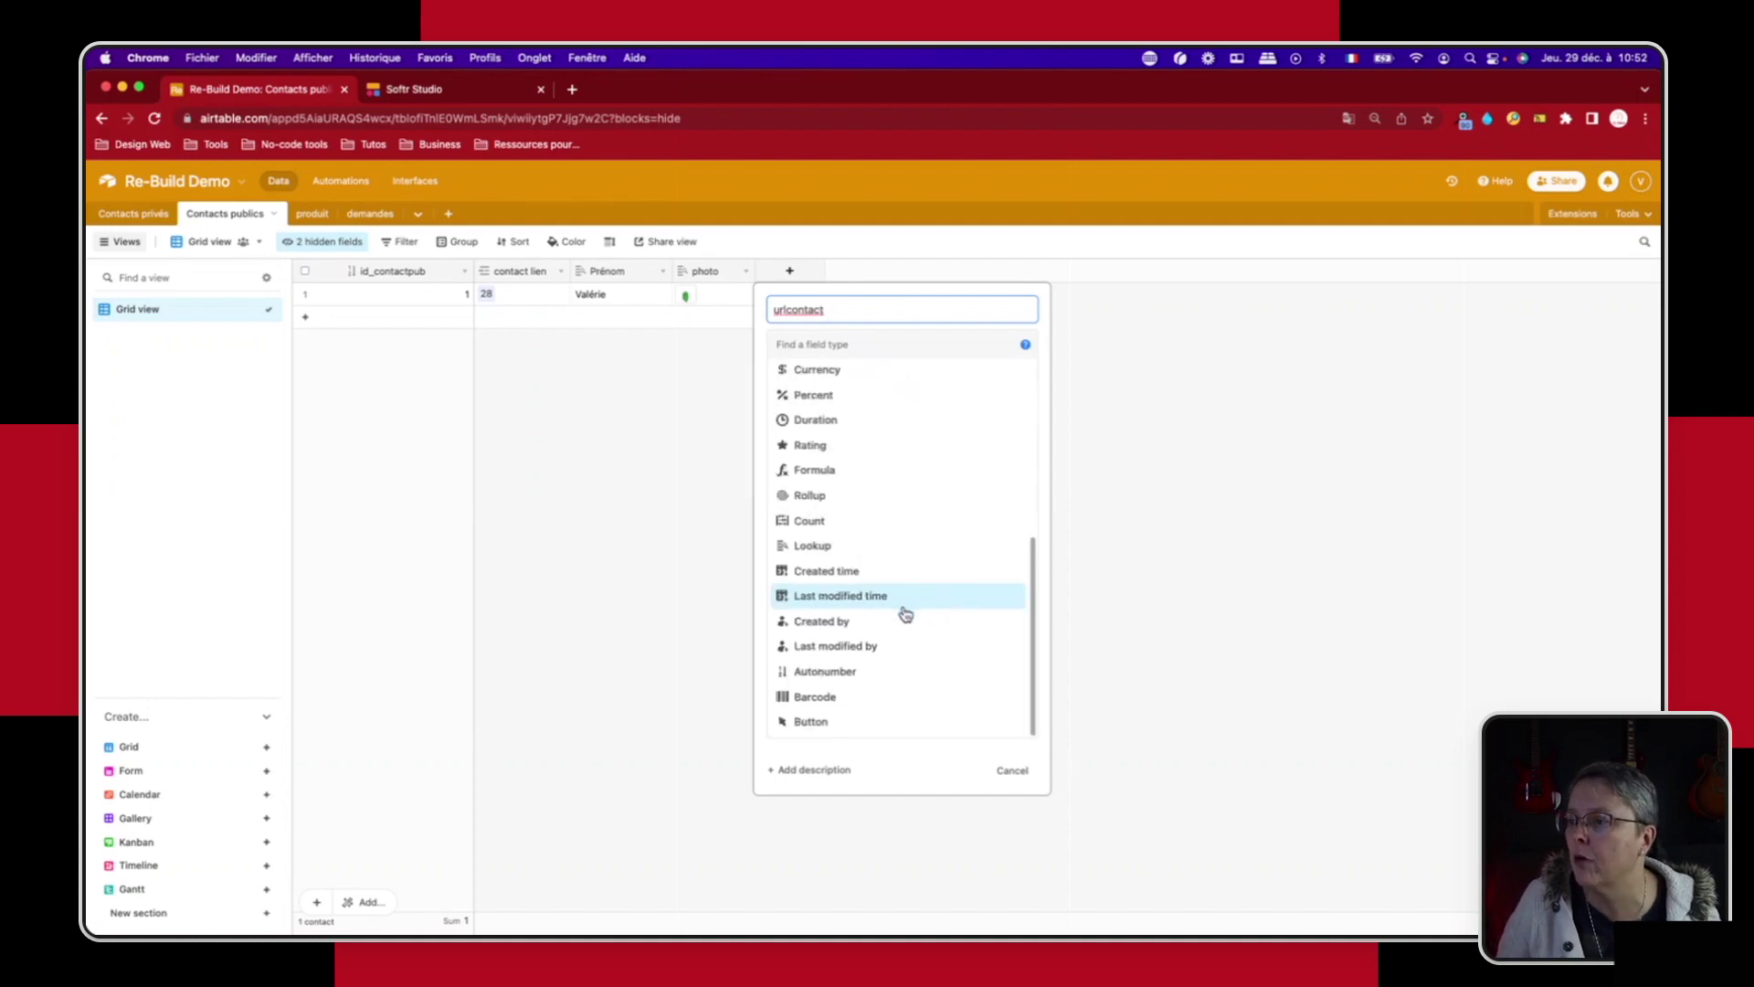
click(822, 548)
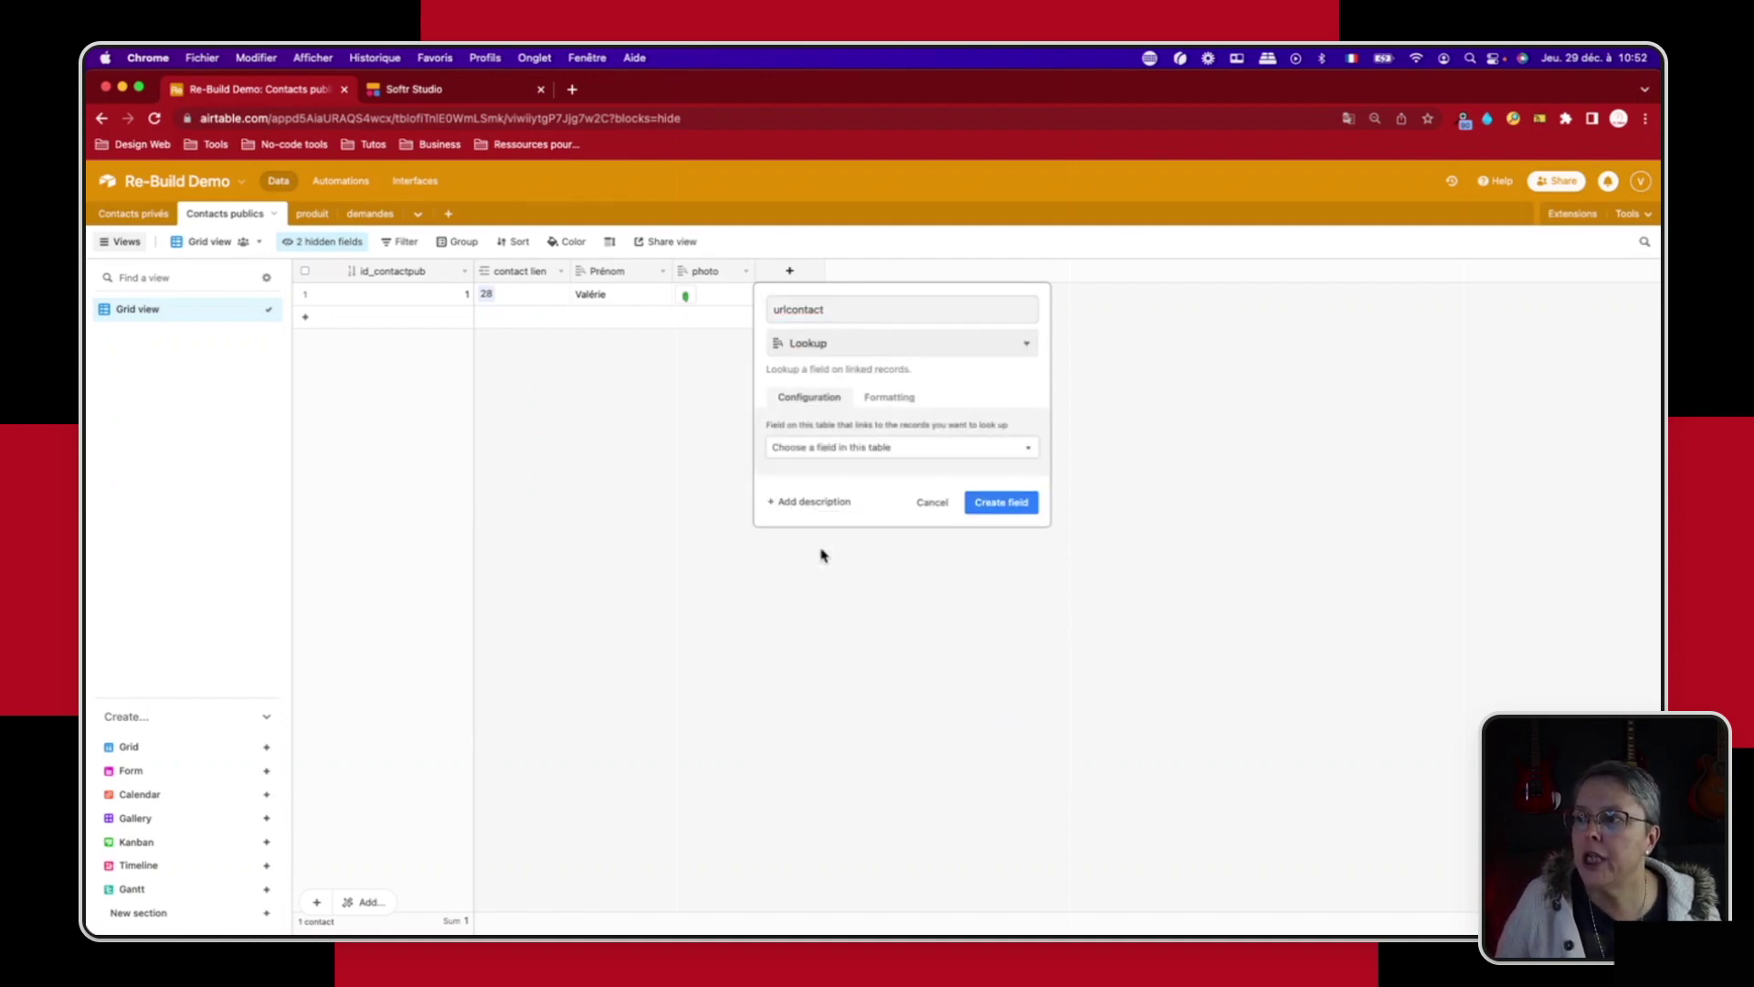
Step: Set the lookup to pull urlcontact from Contacts privés through the contact lien field, and create the field
click(820, 450)
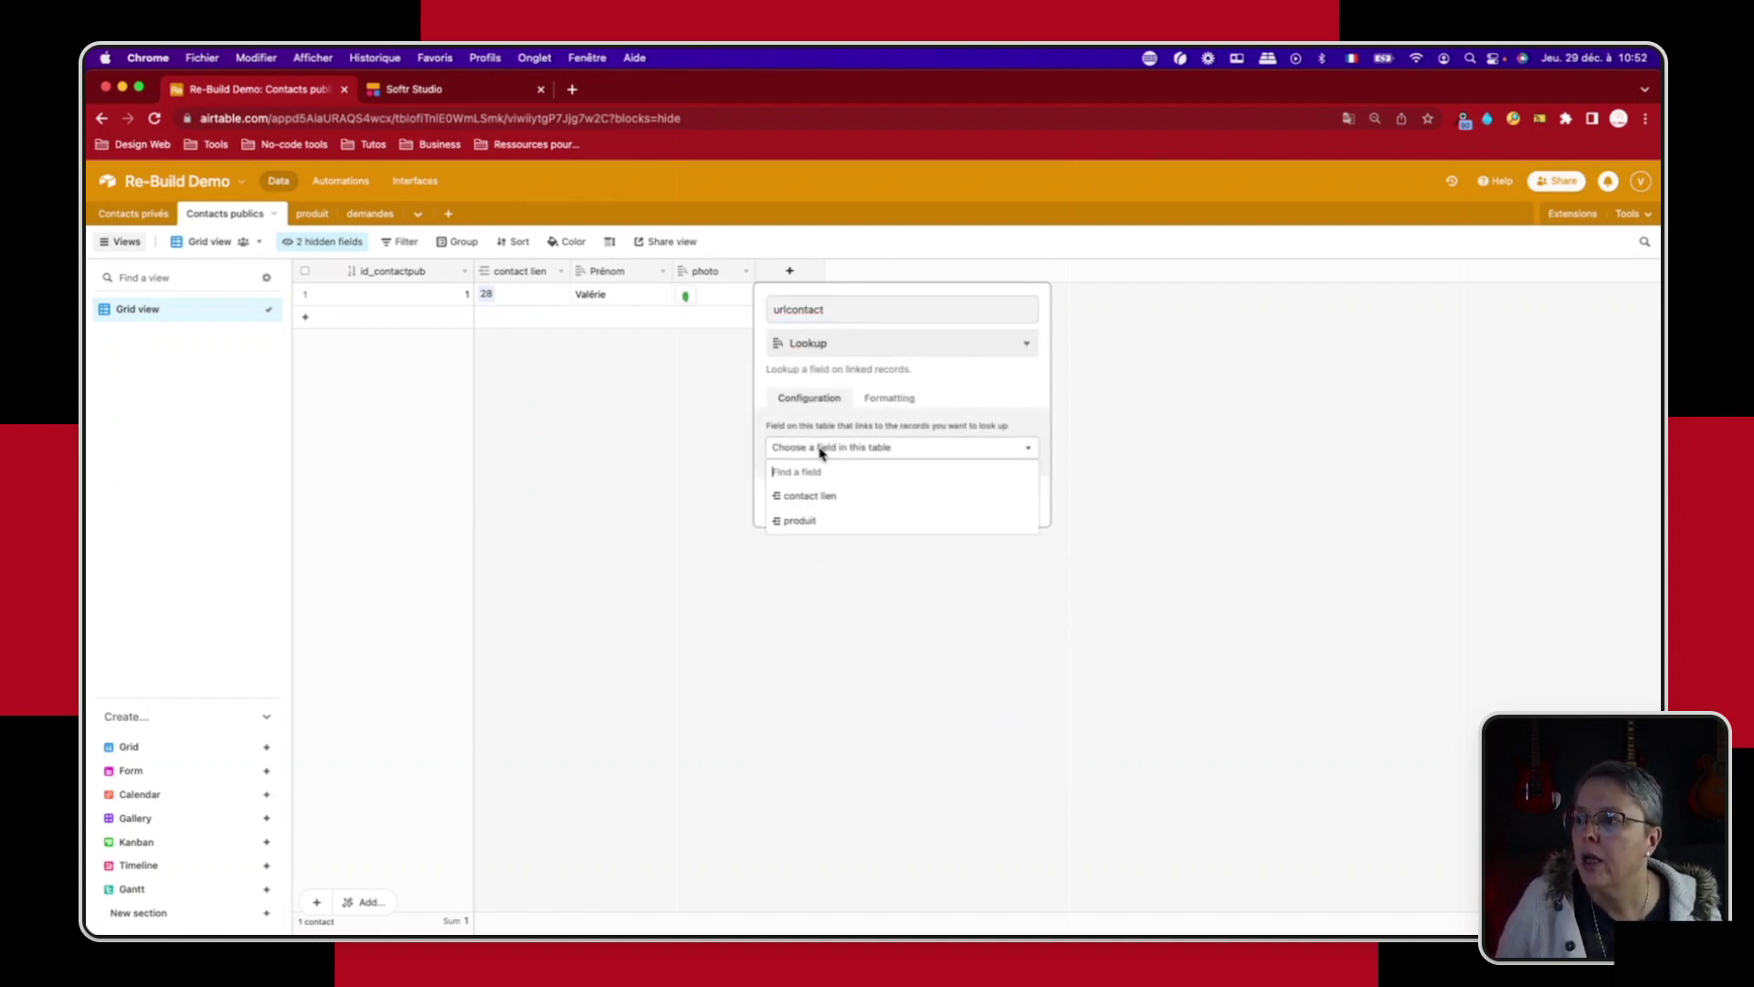
click(821, 498)
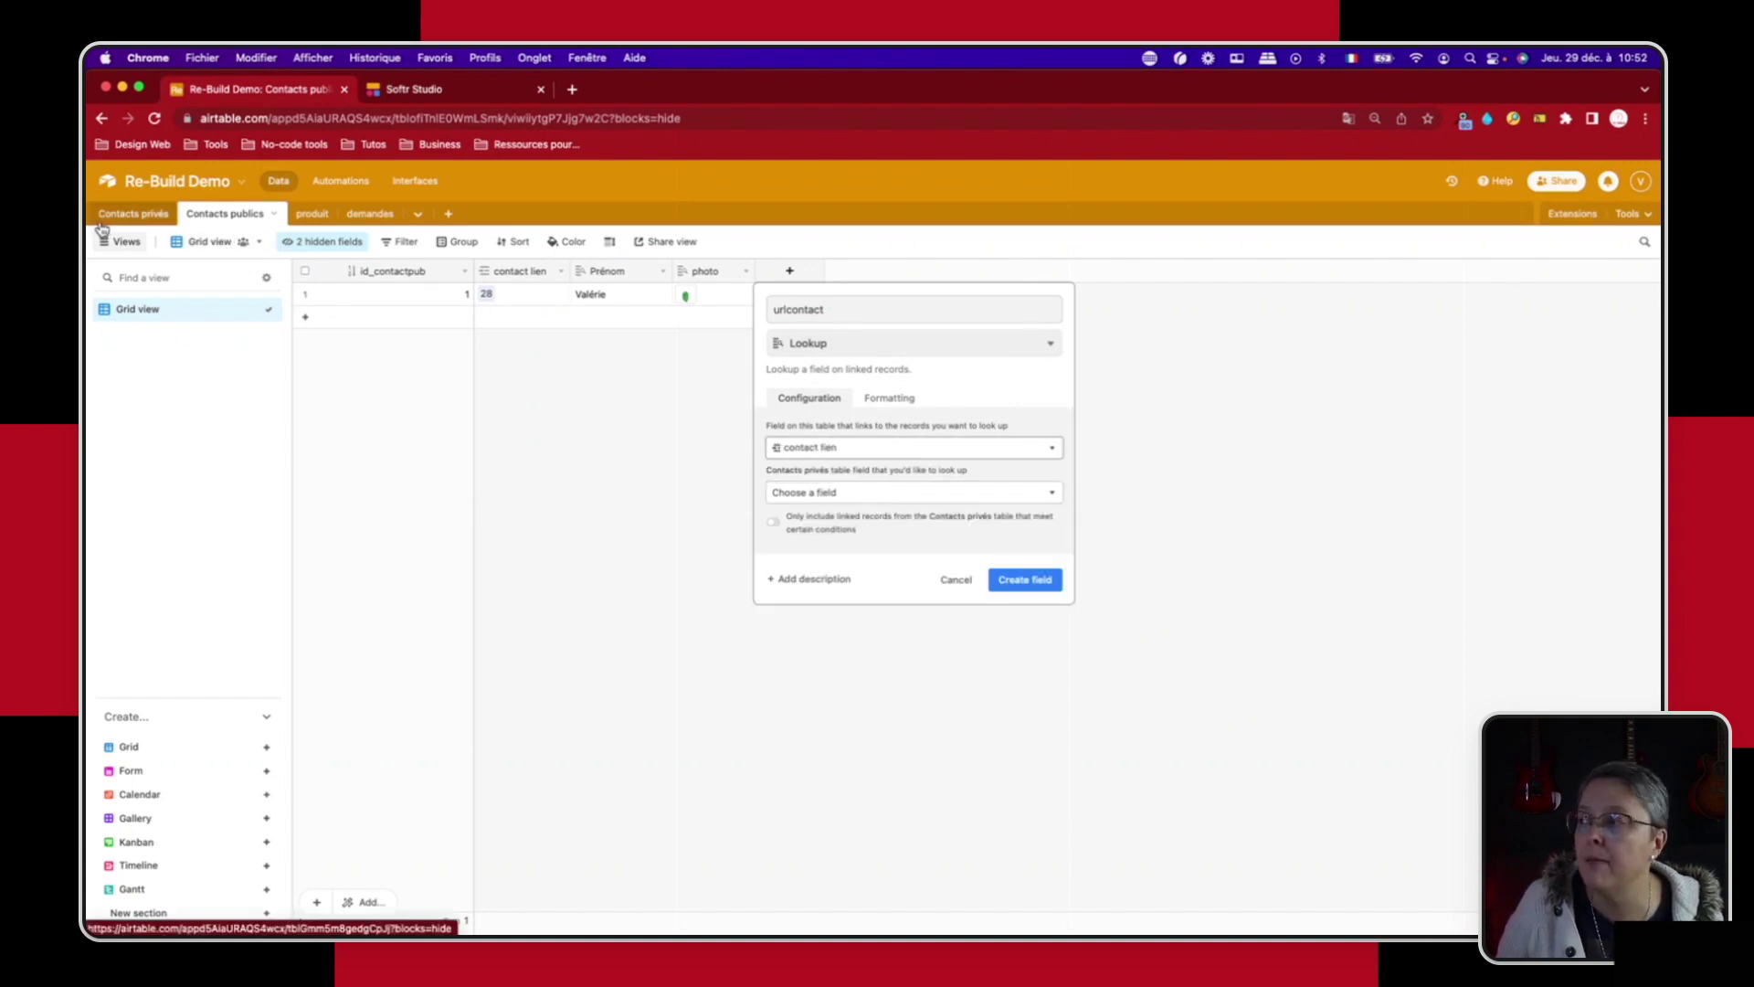
click(813, 495)
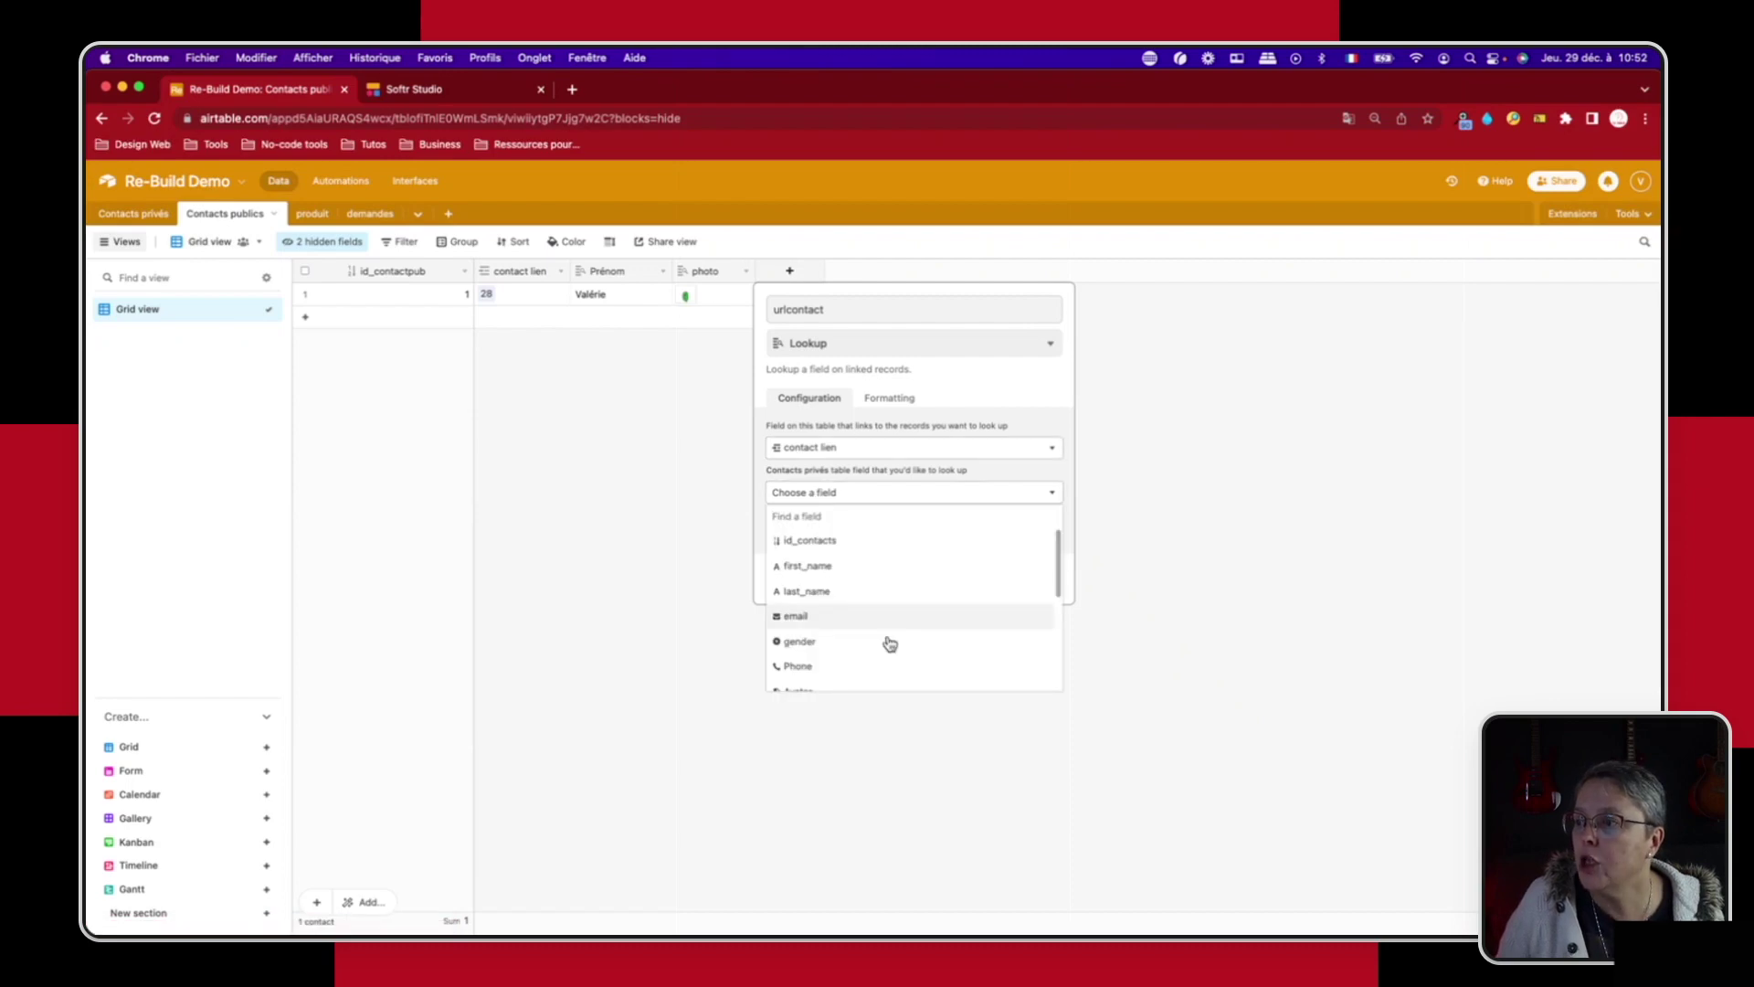
scroll(888, 654, down, 3)
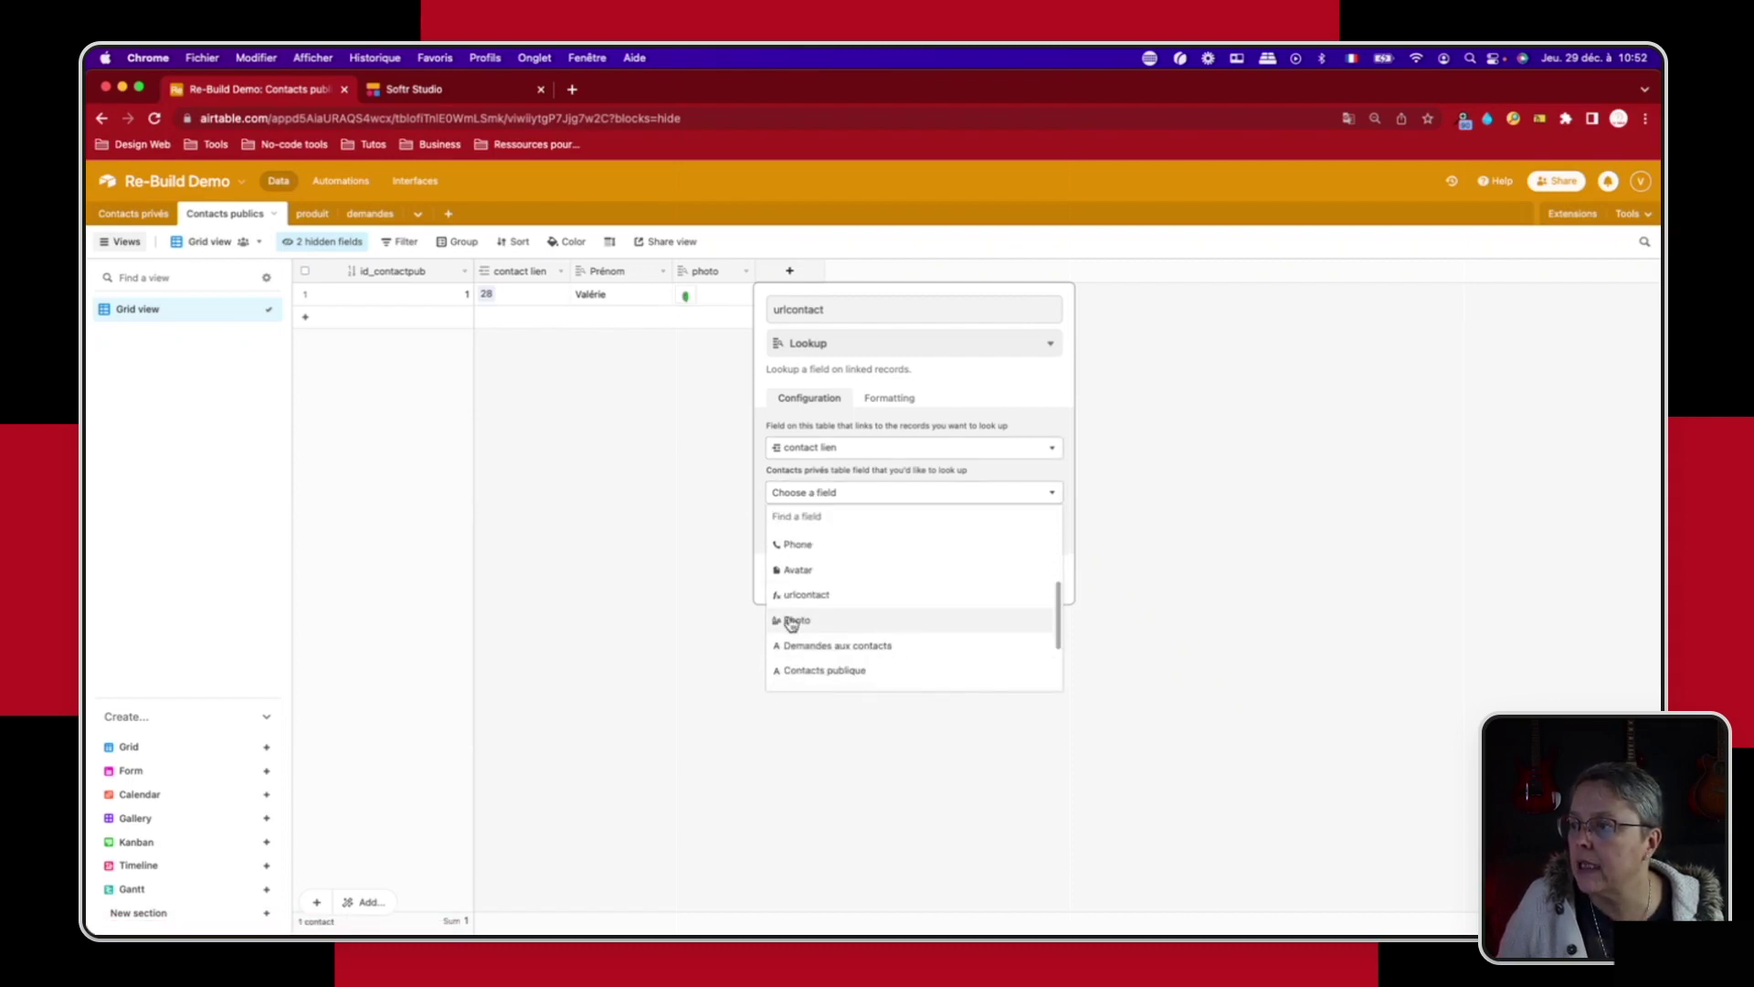
click(804, 614)
click(1023, 582)
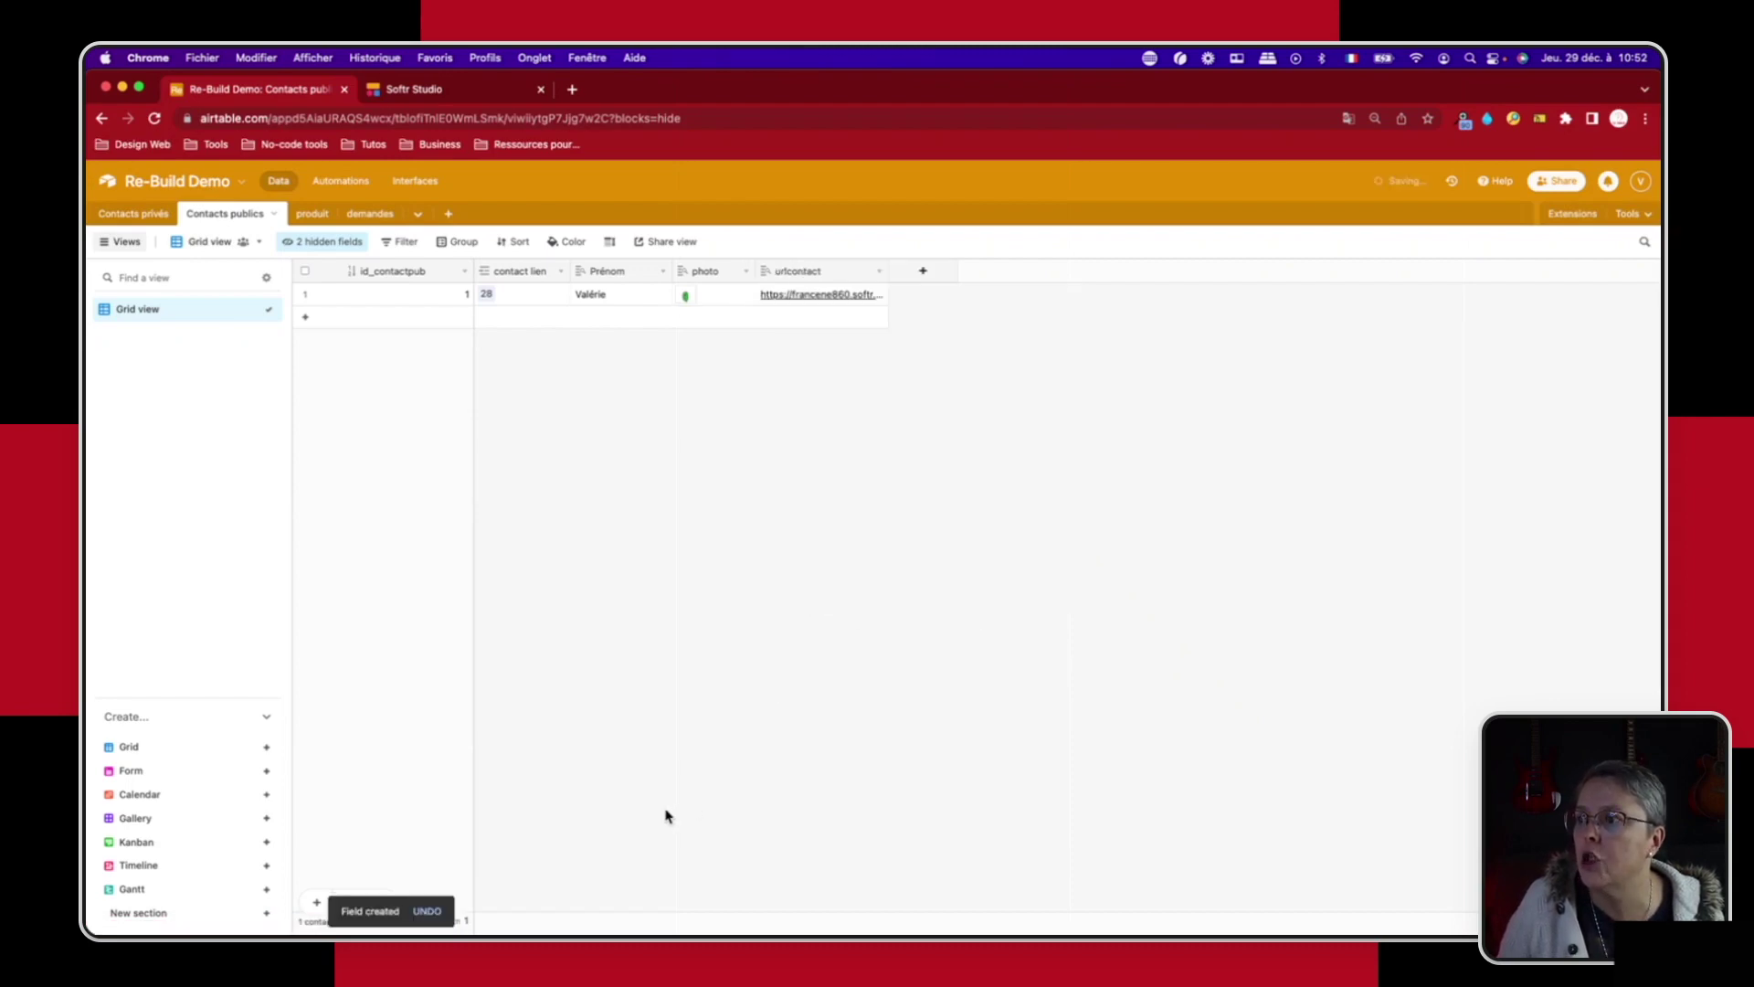
Step: Widen the urlcontact column in Contacts publics to show the full link, and check the source links in Contacts privés
drag(887, 272, 1195, 270)
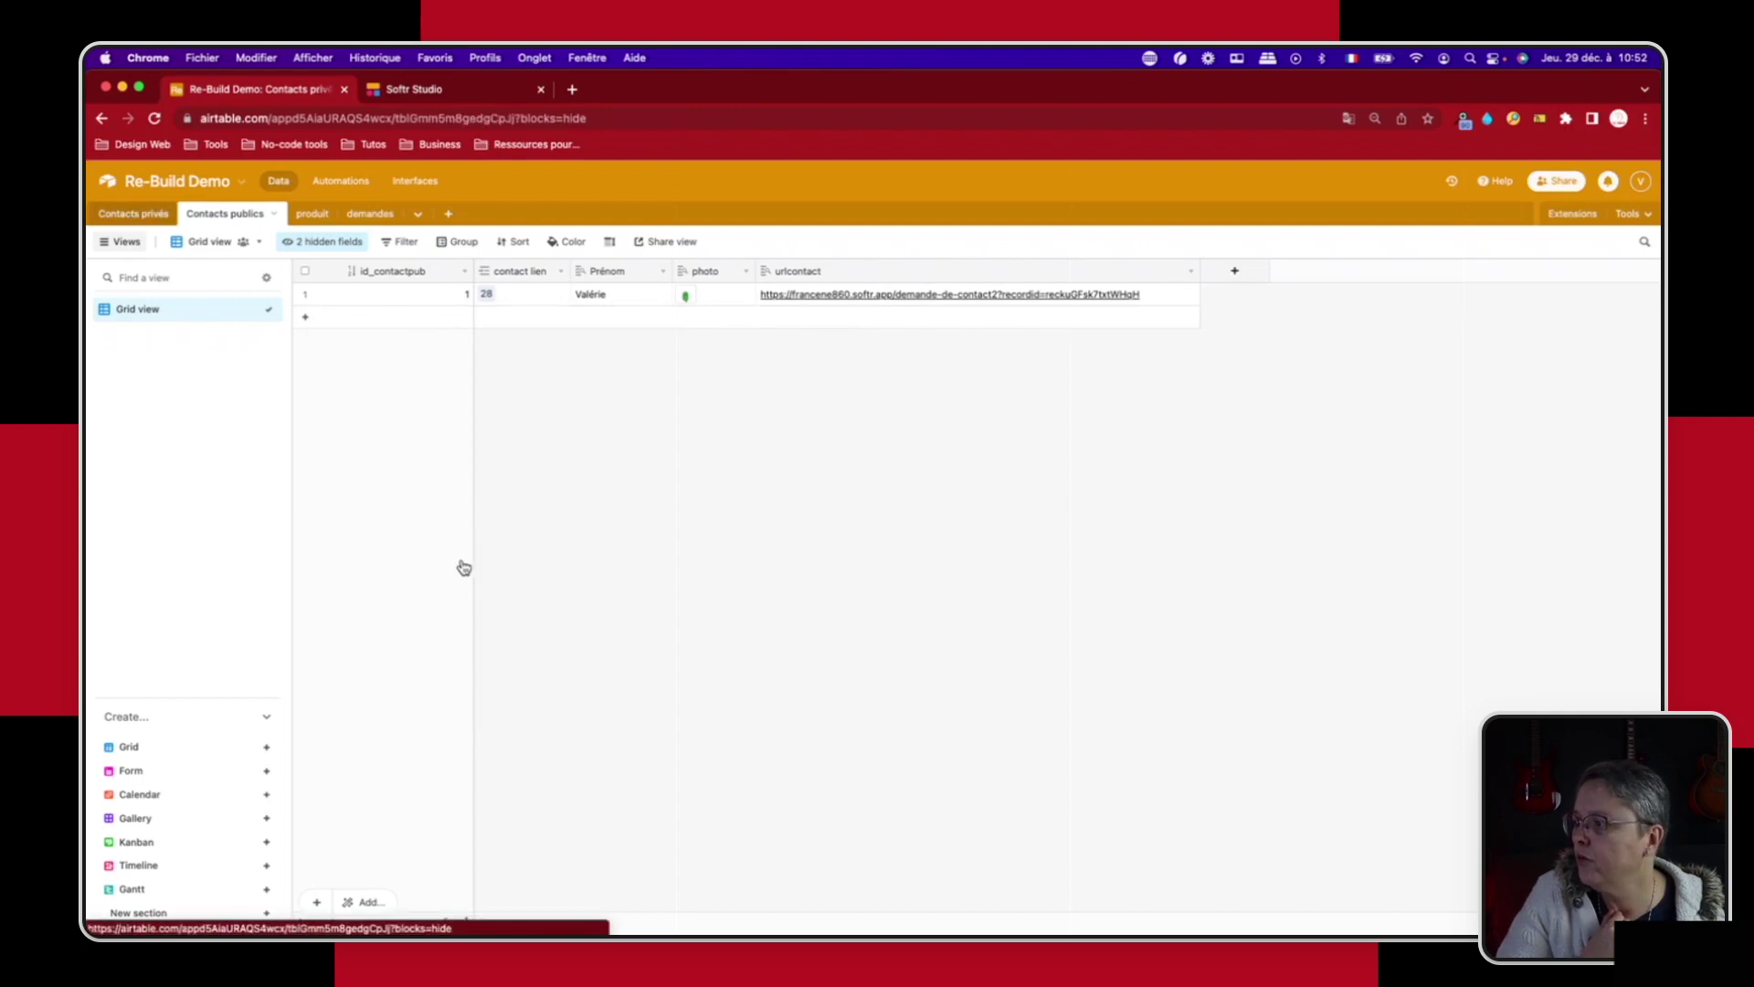
click(125, 213)
scroll(587, 777, down, 3)
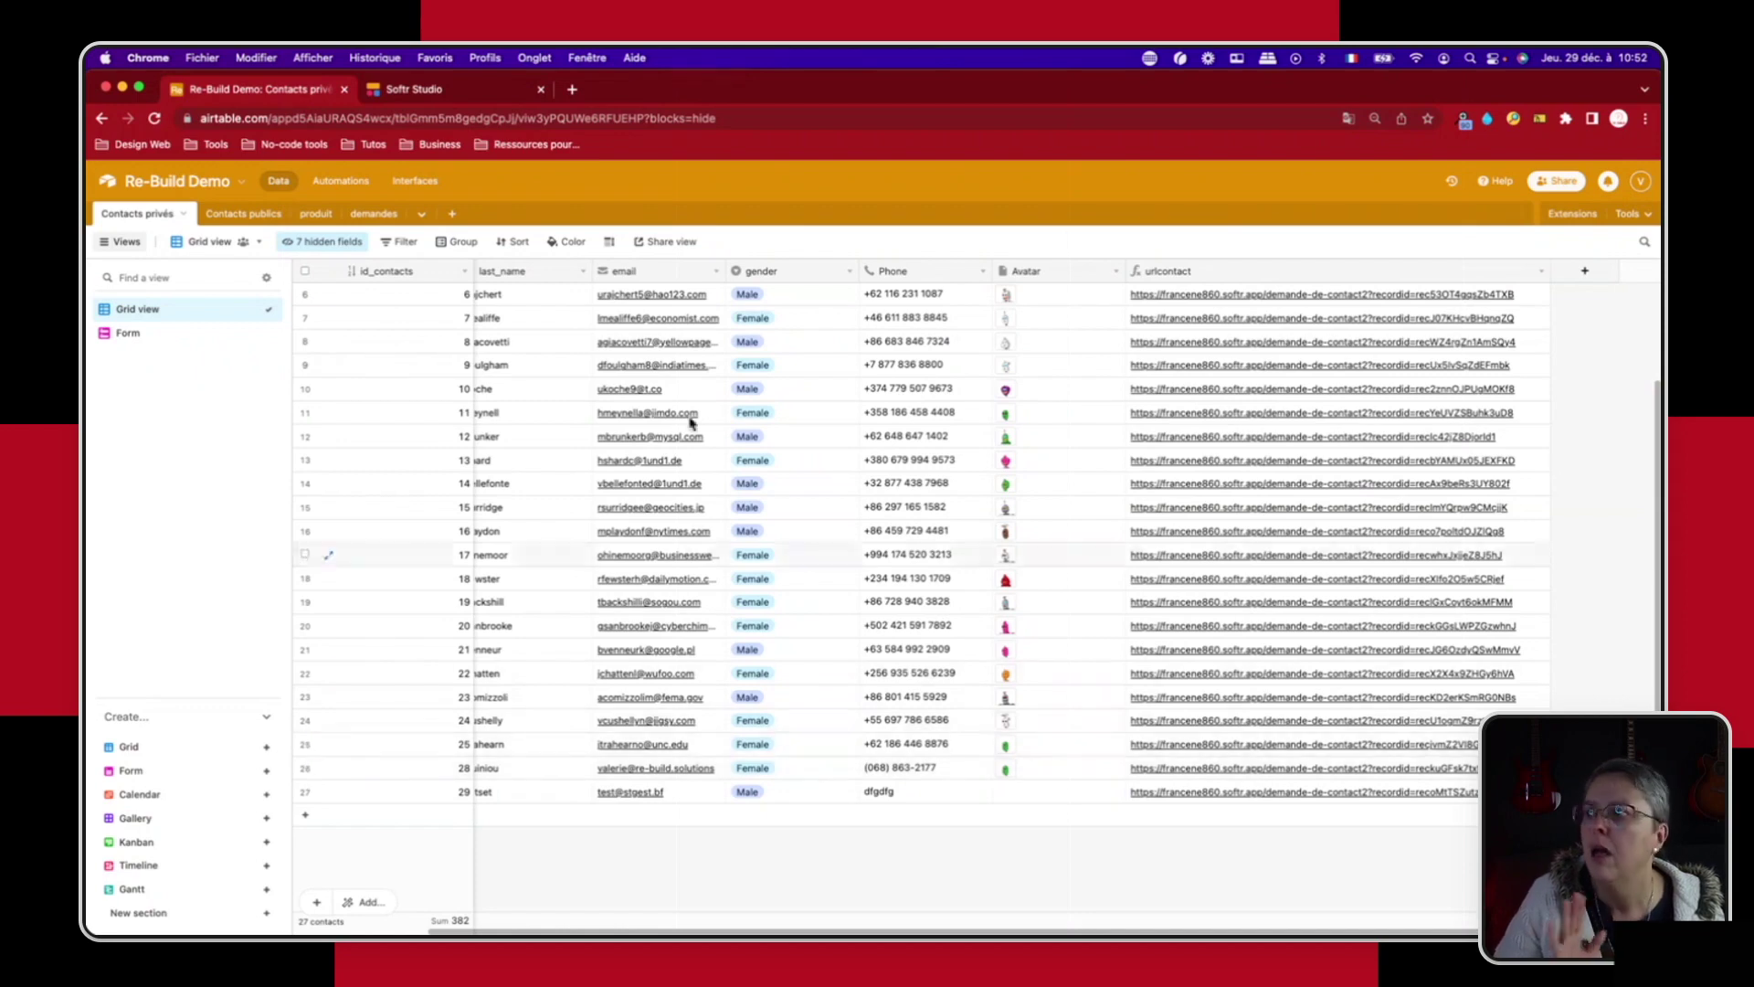
Step: Switch to Softr Studio and add a Hidden field after the Message field in form1
click(416, 91)
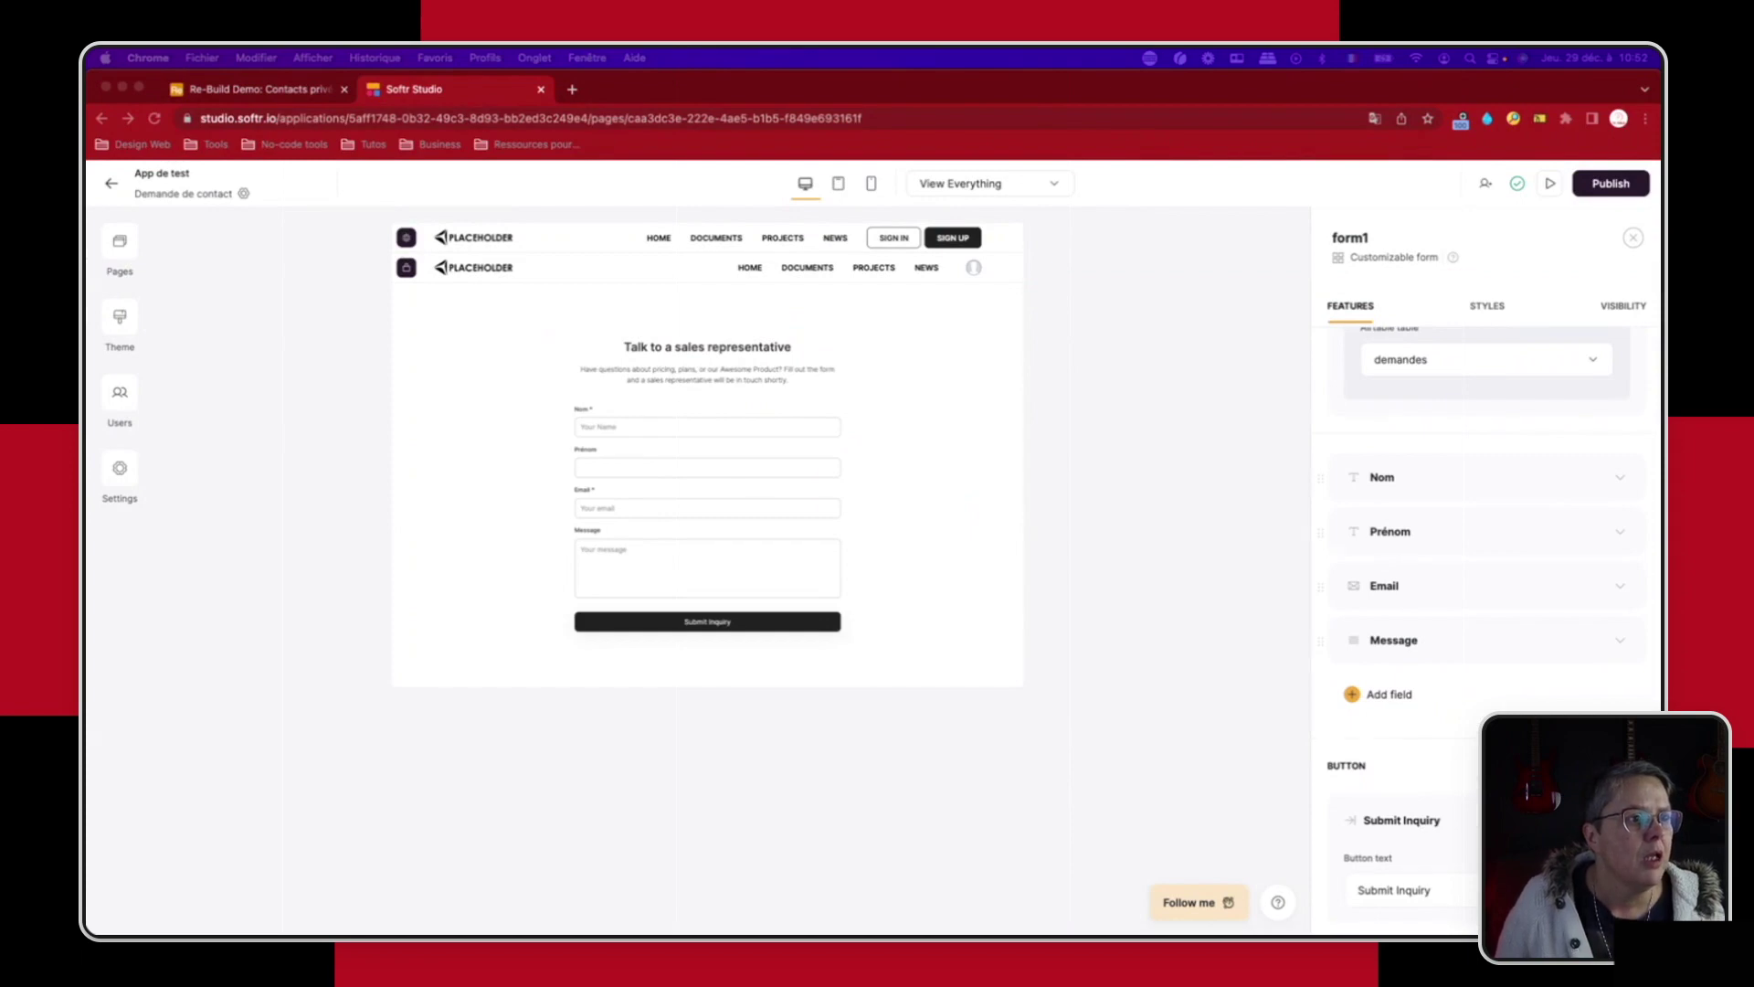
click(746, 461)
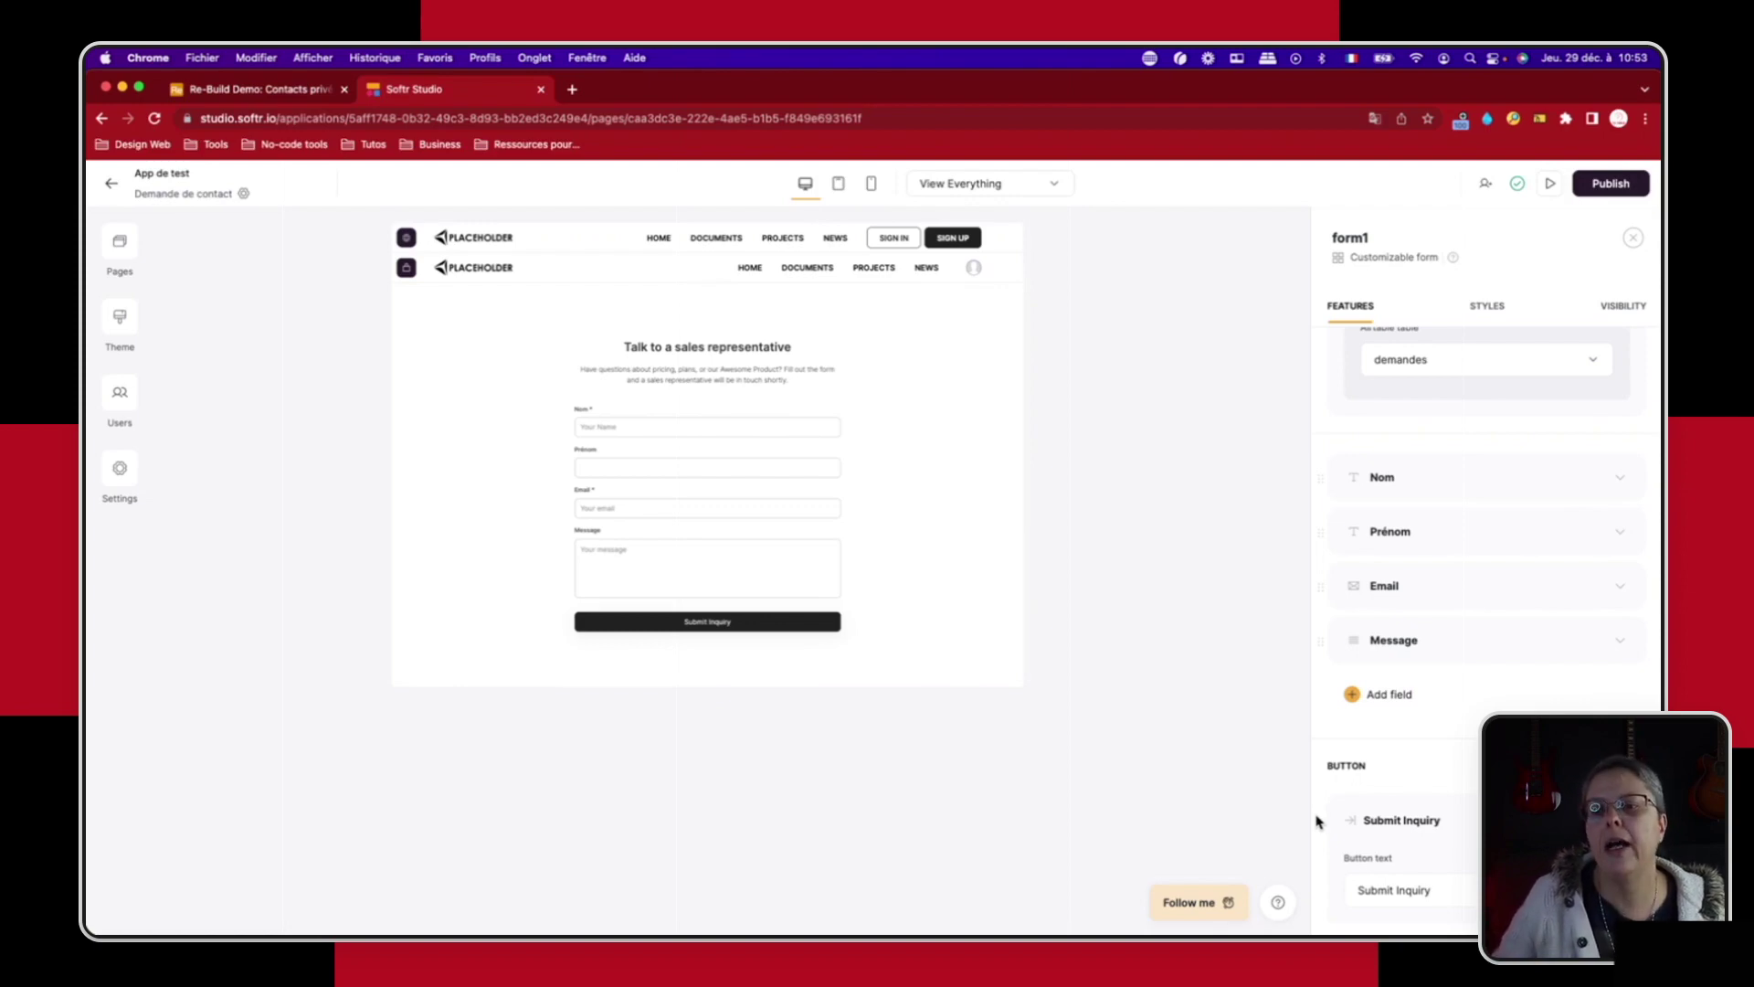
click(1402, 702)
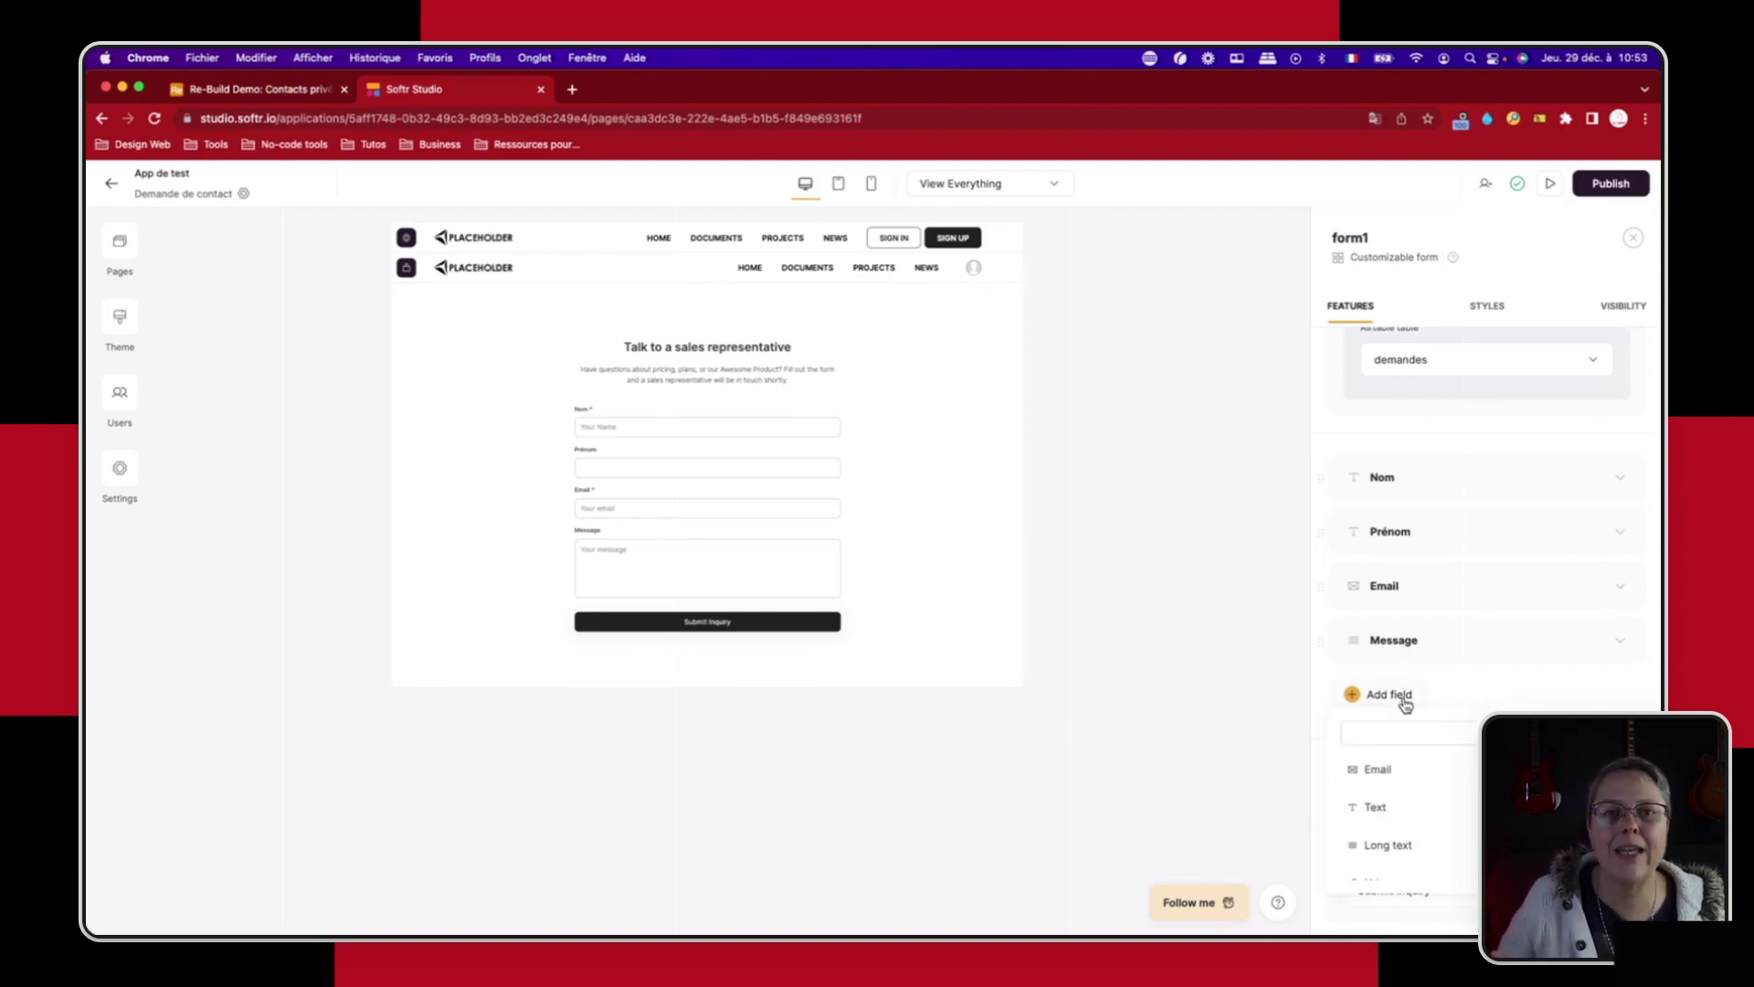
scroll(1426, 837, down, 3)
scroll(1426, 837, down, 3)
scroll(1428, 836, down, 2)
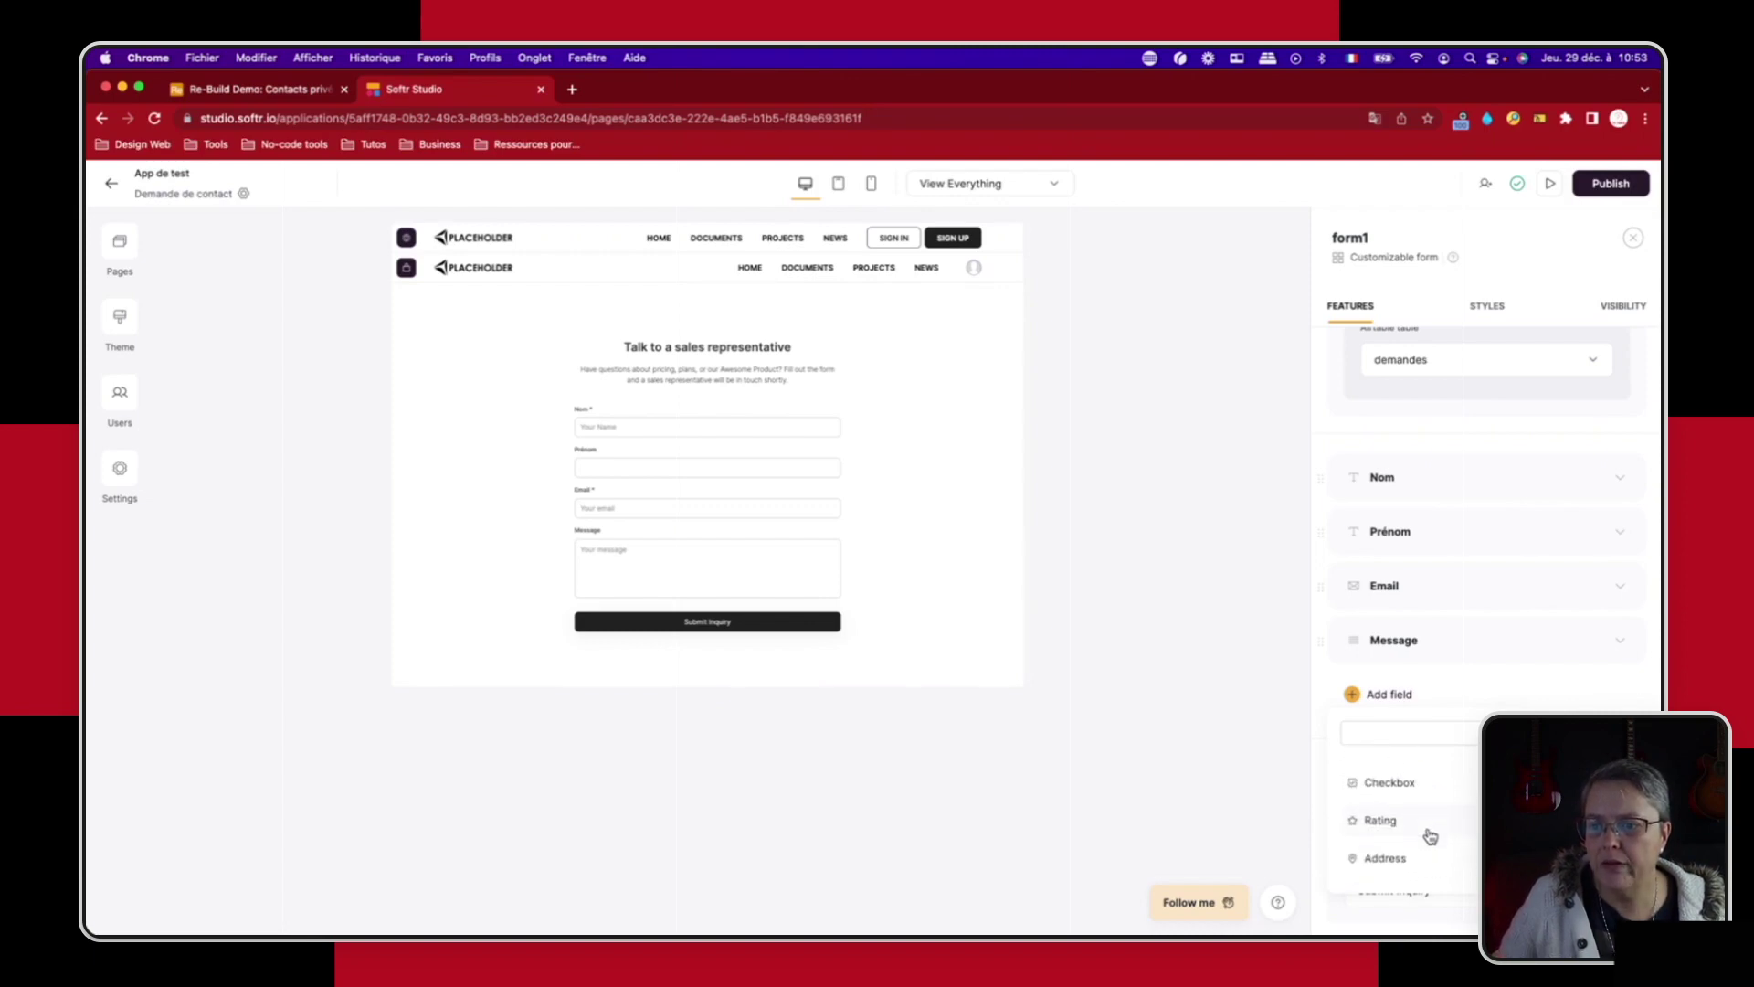
scroll(1430, 836, up, 3)
scroll(1428, 832, up, 2)
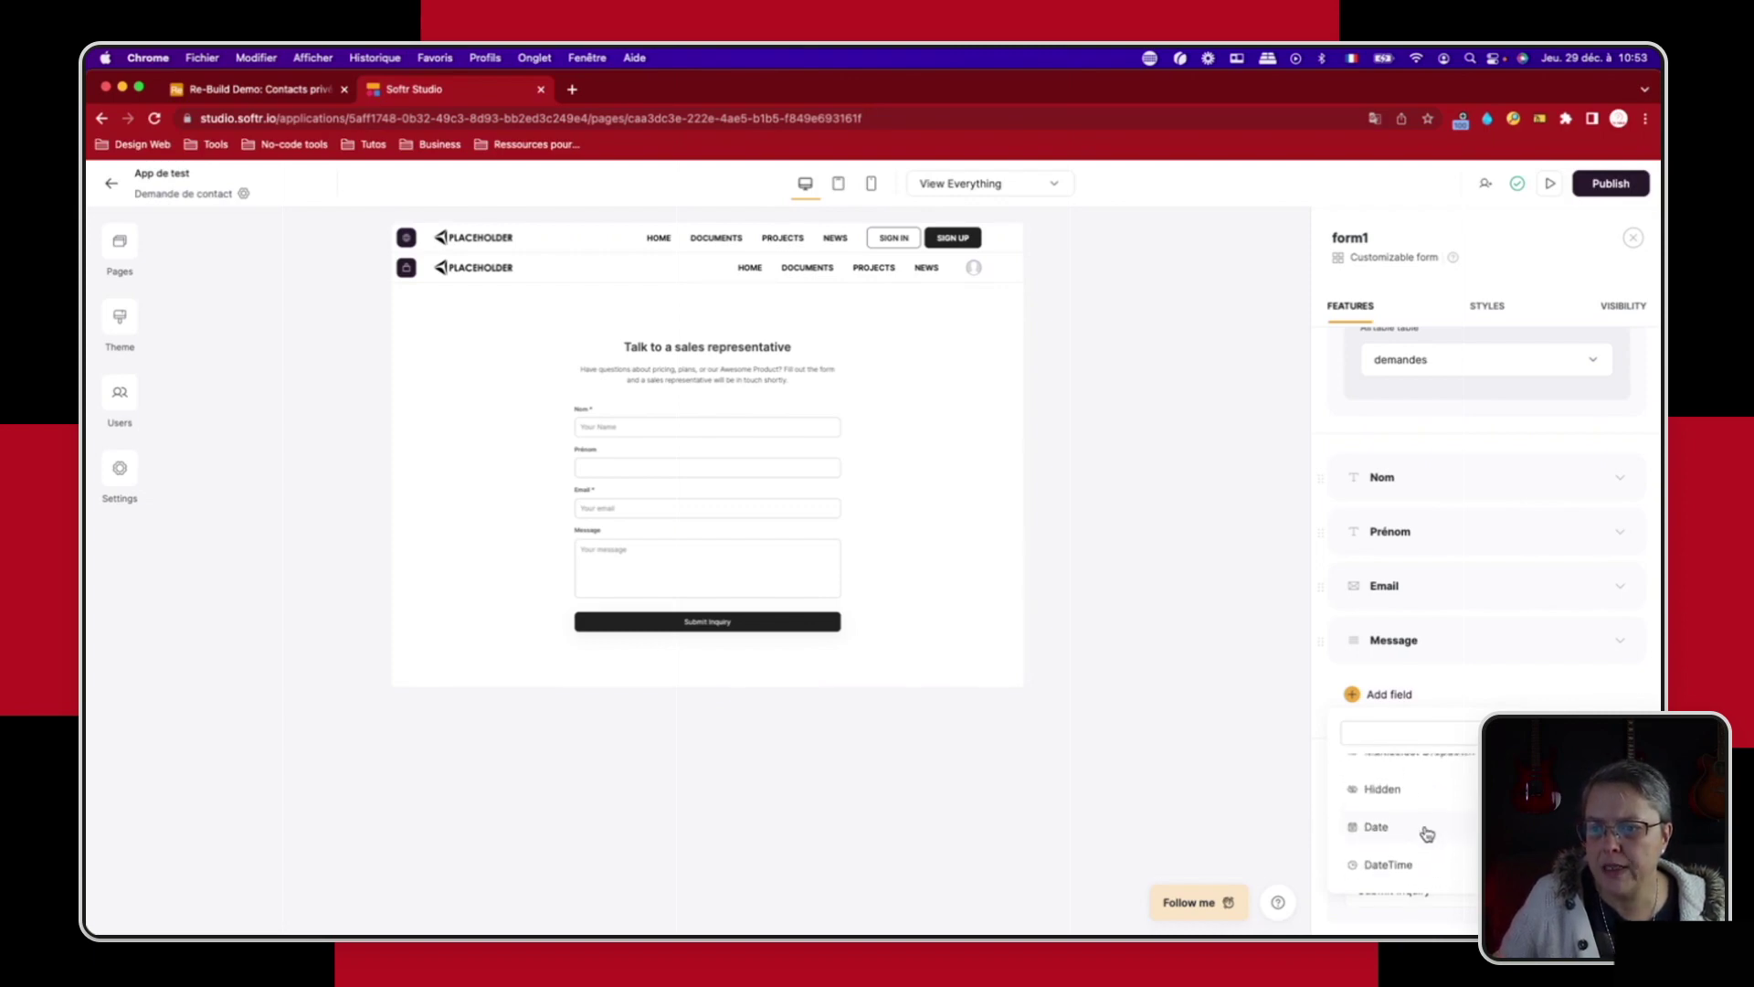
click(1382, 792)
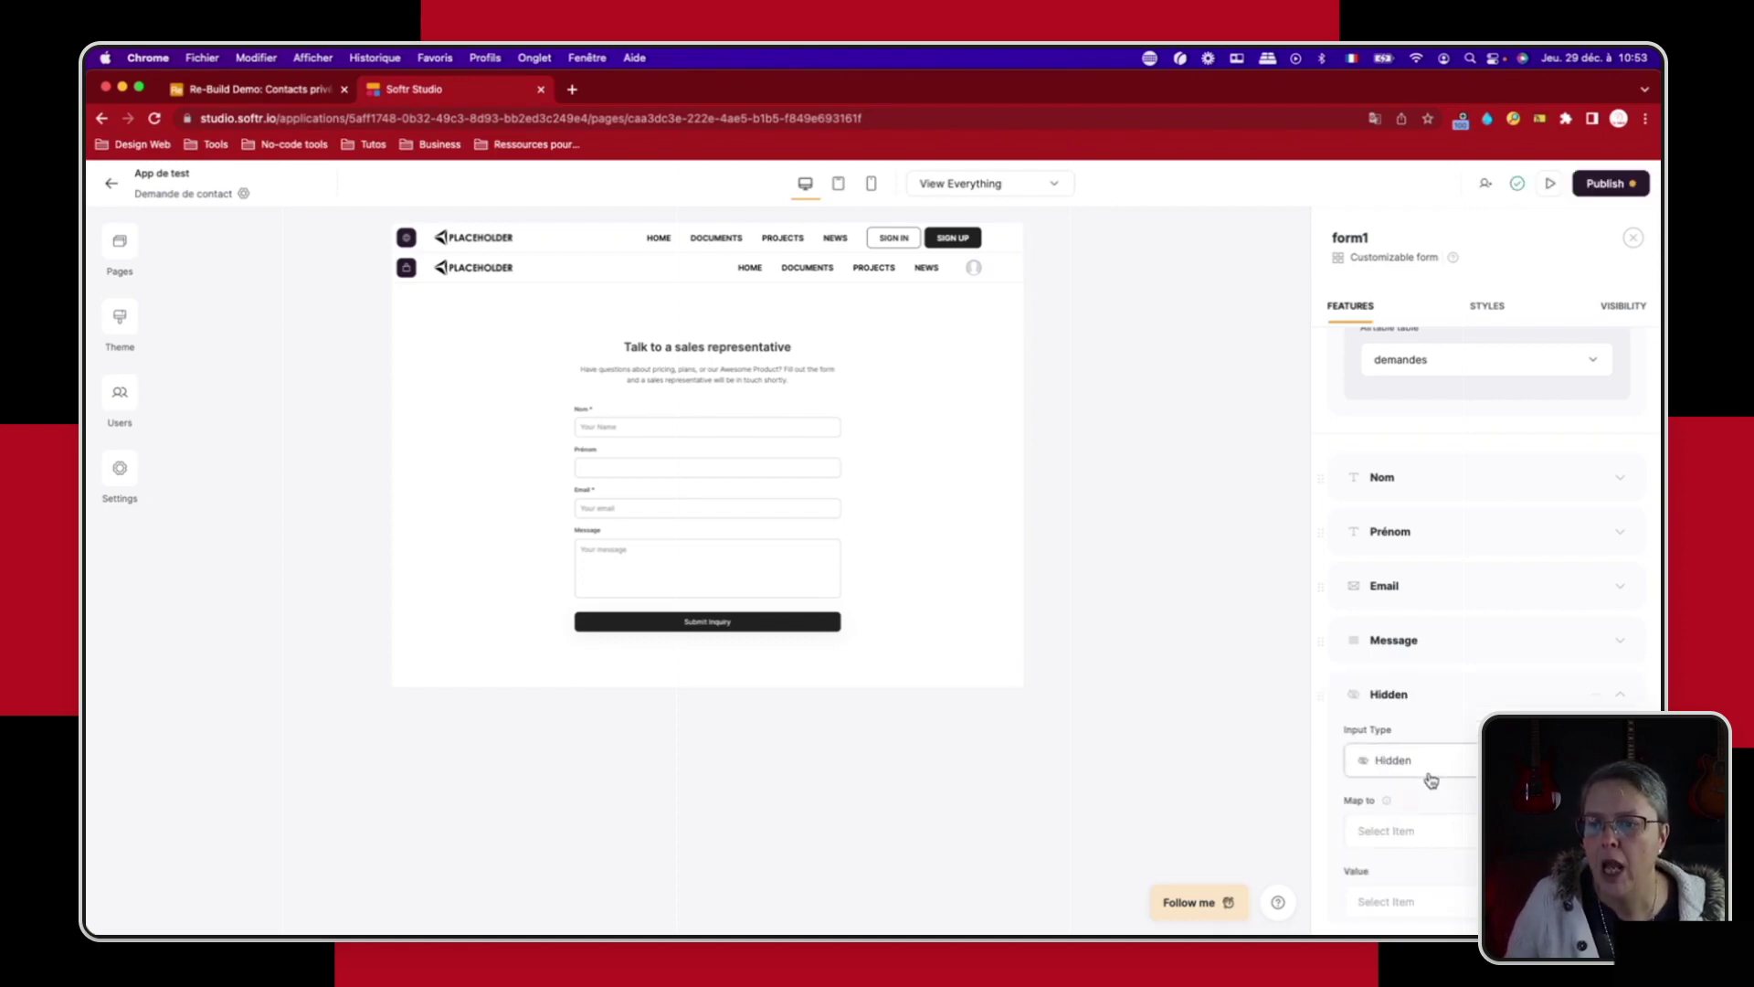
Step: Check the demandes table's fields in Airtable, and map the form's hidden field to lien contact privé in Softr Studio
scroll(1431, 784, down, 3)
click(1391, 698)
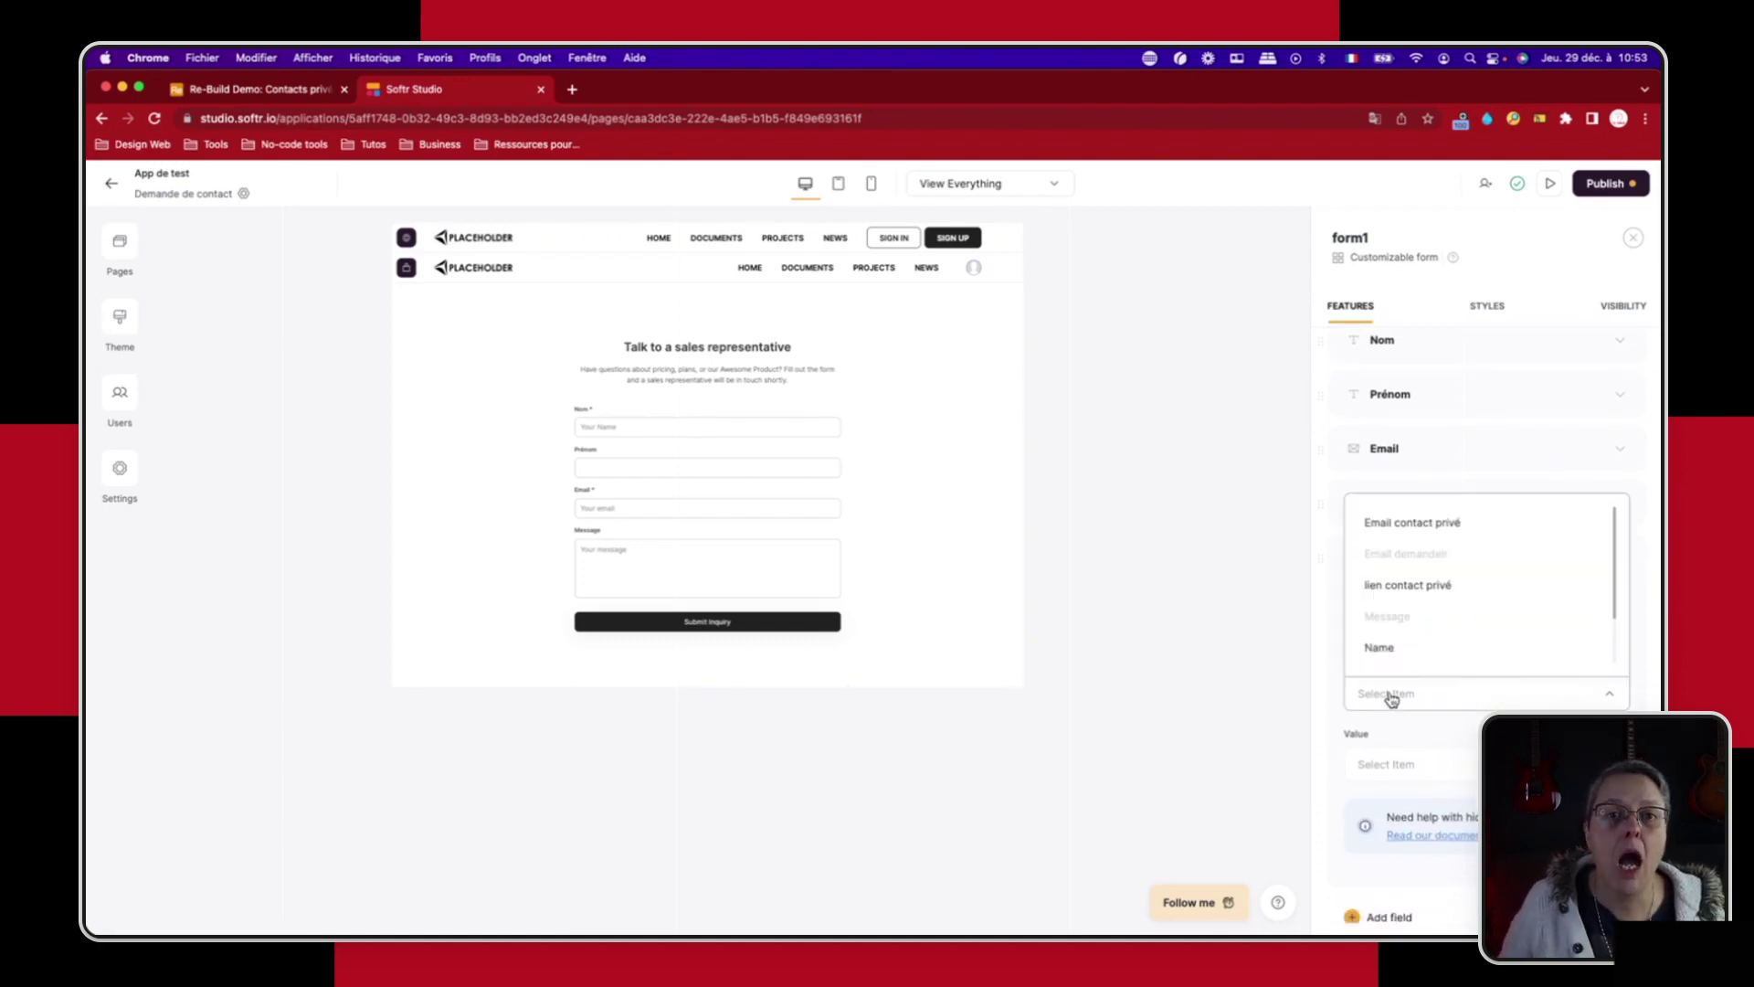
click(1391, 698)
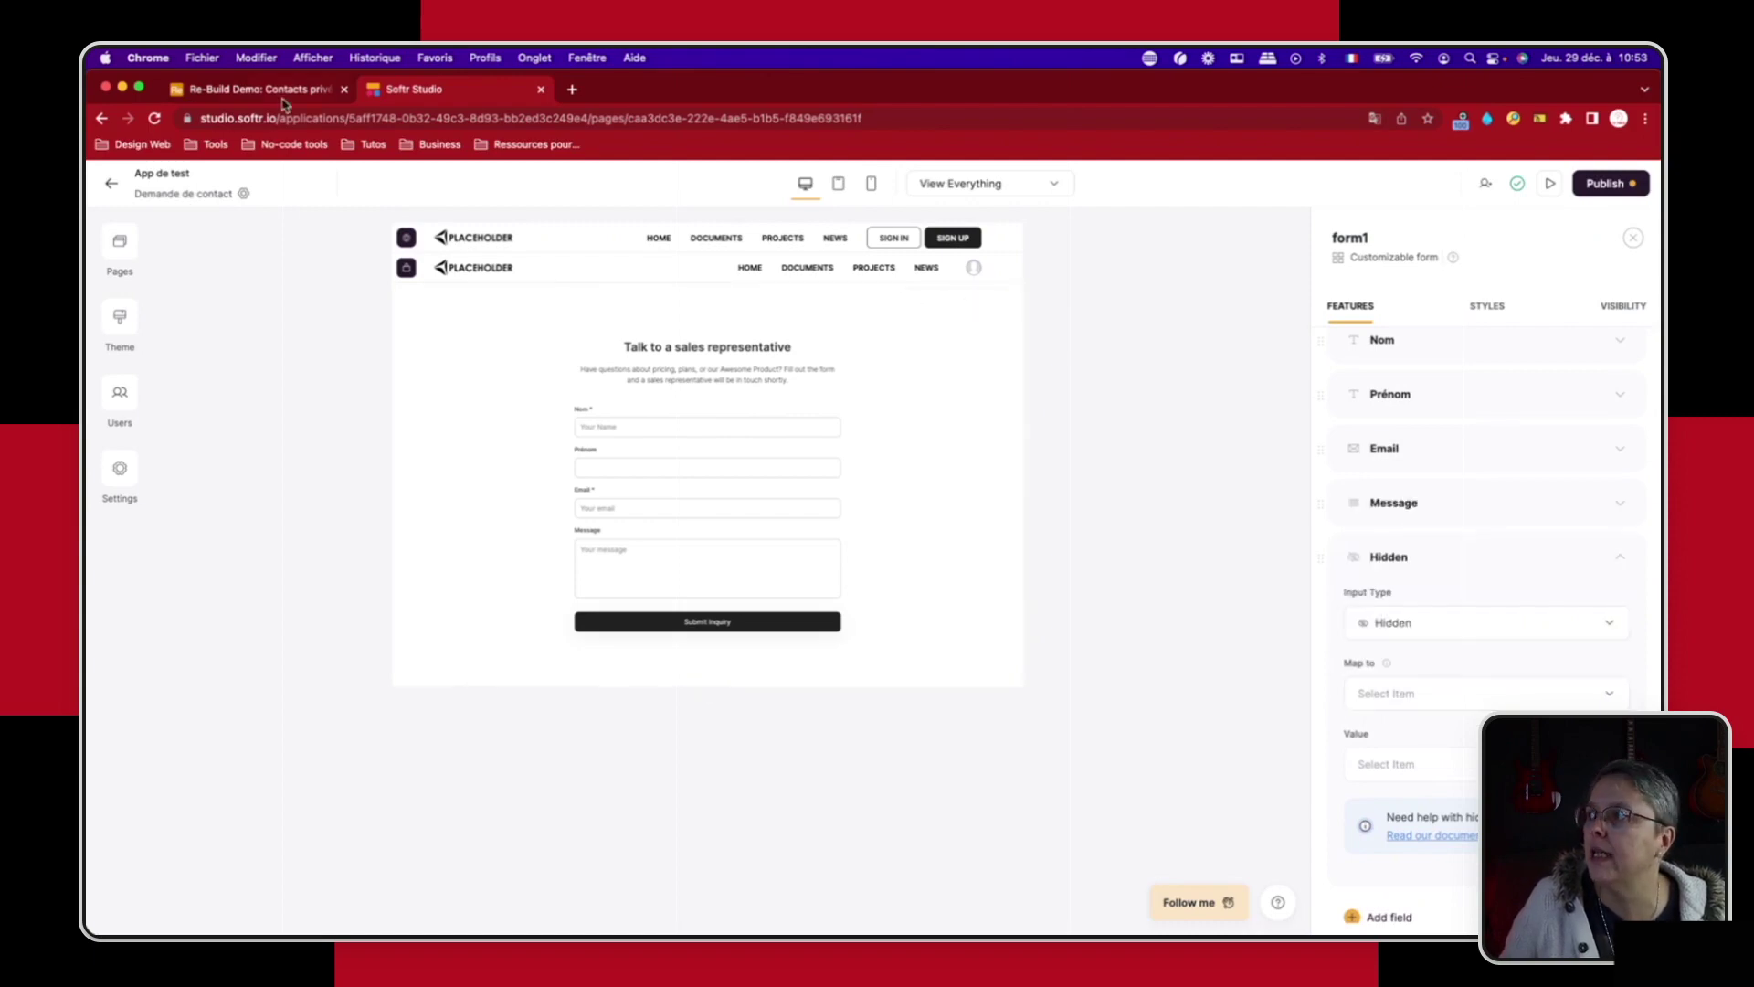
click(285, 93)
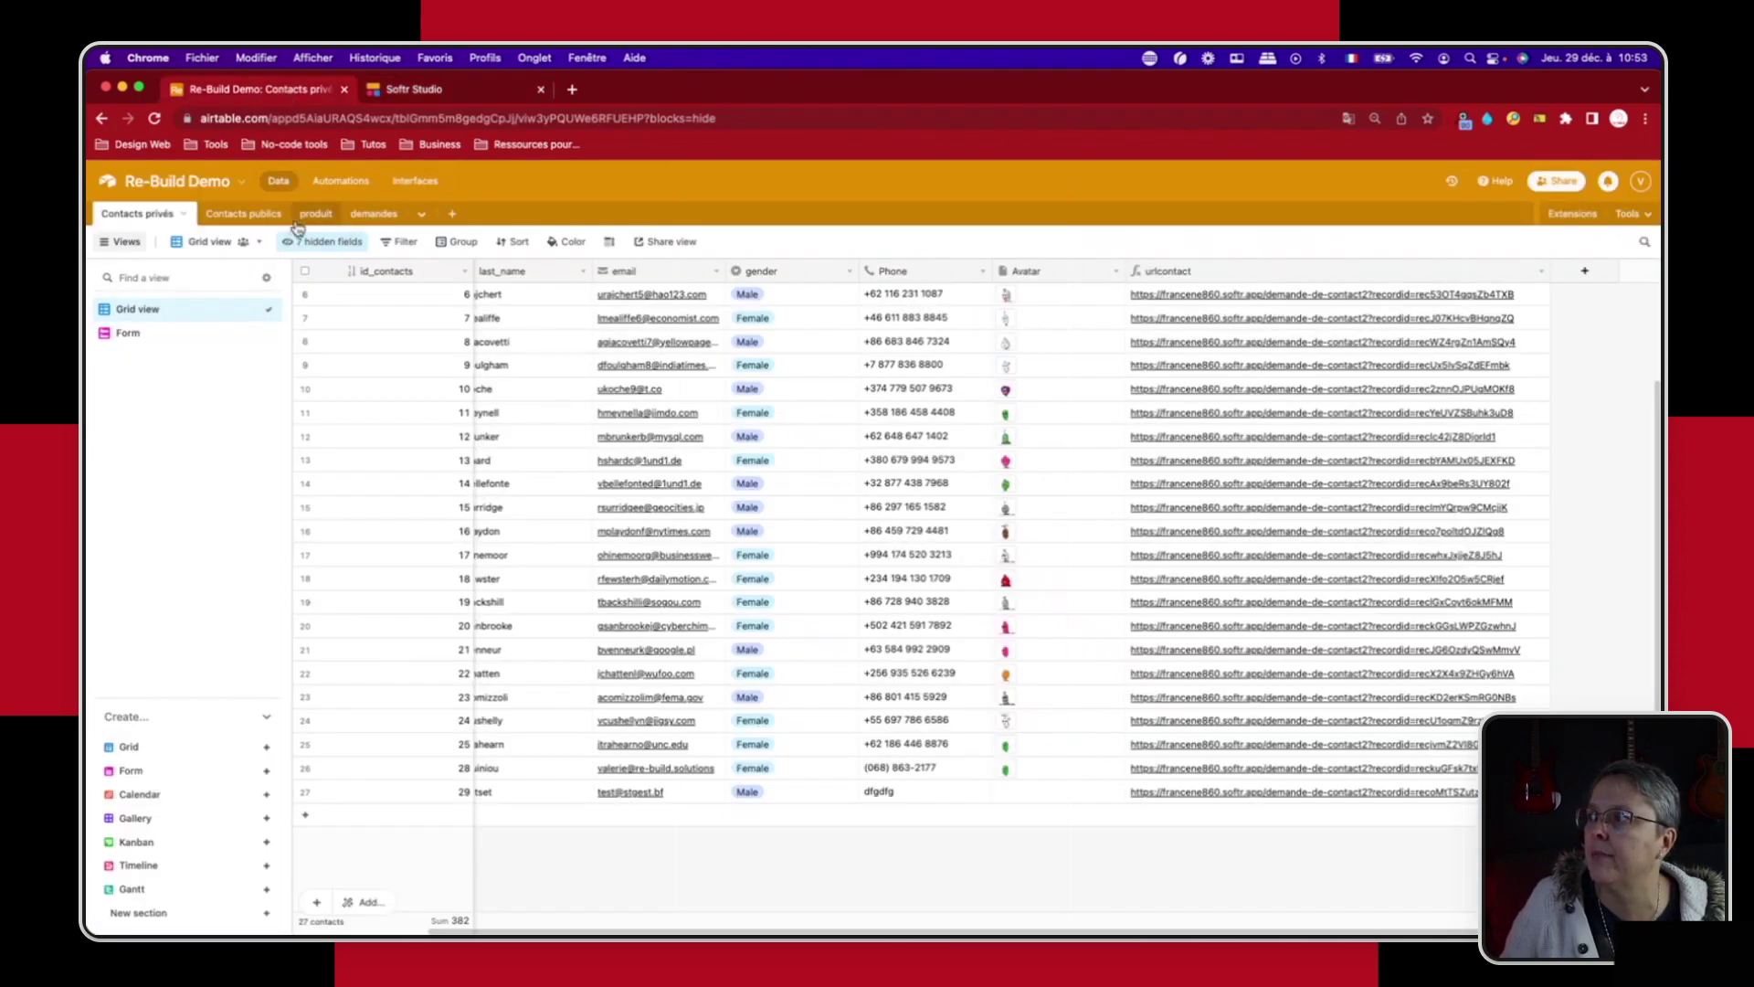
click(362, 216)
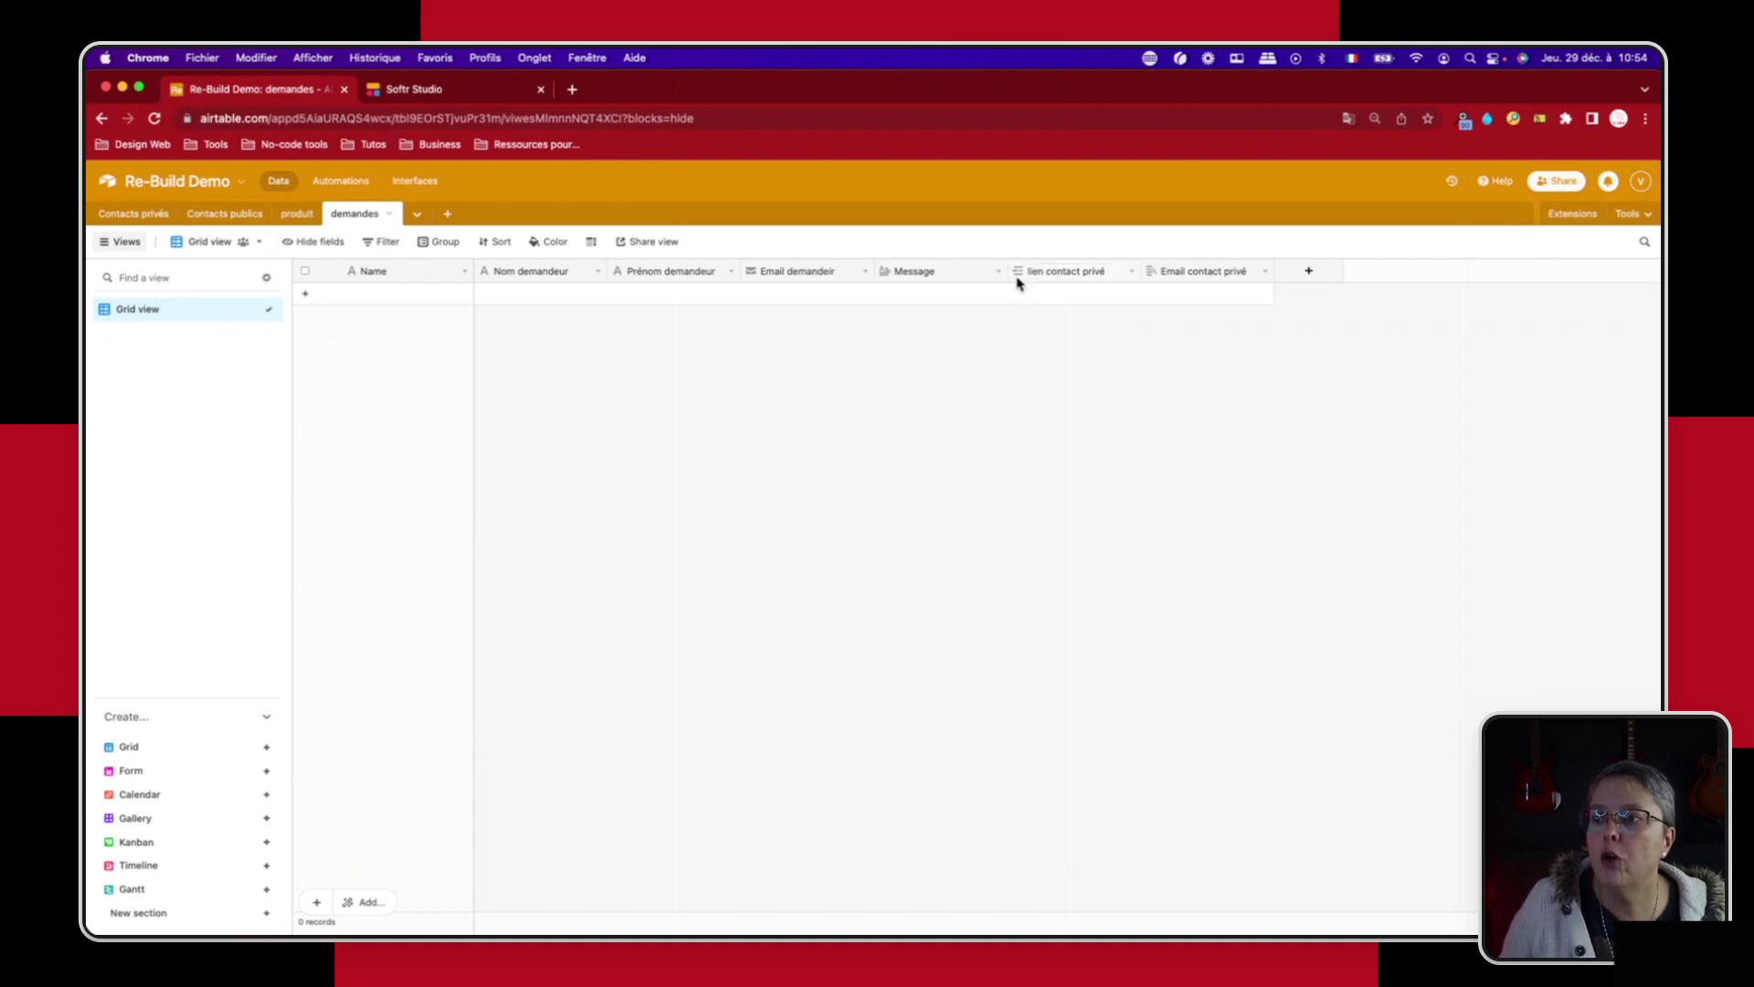
click(452, 91)
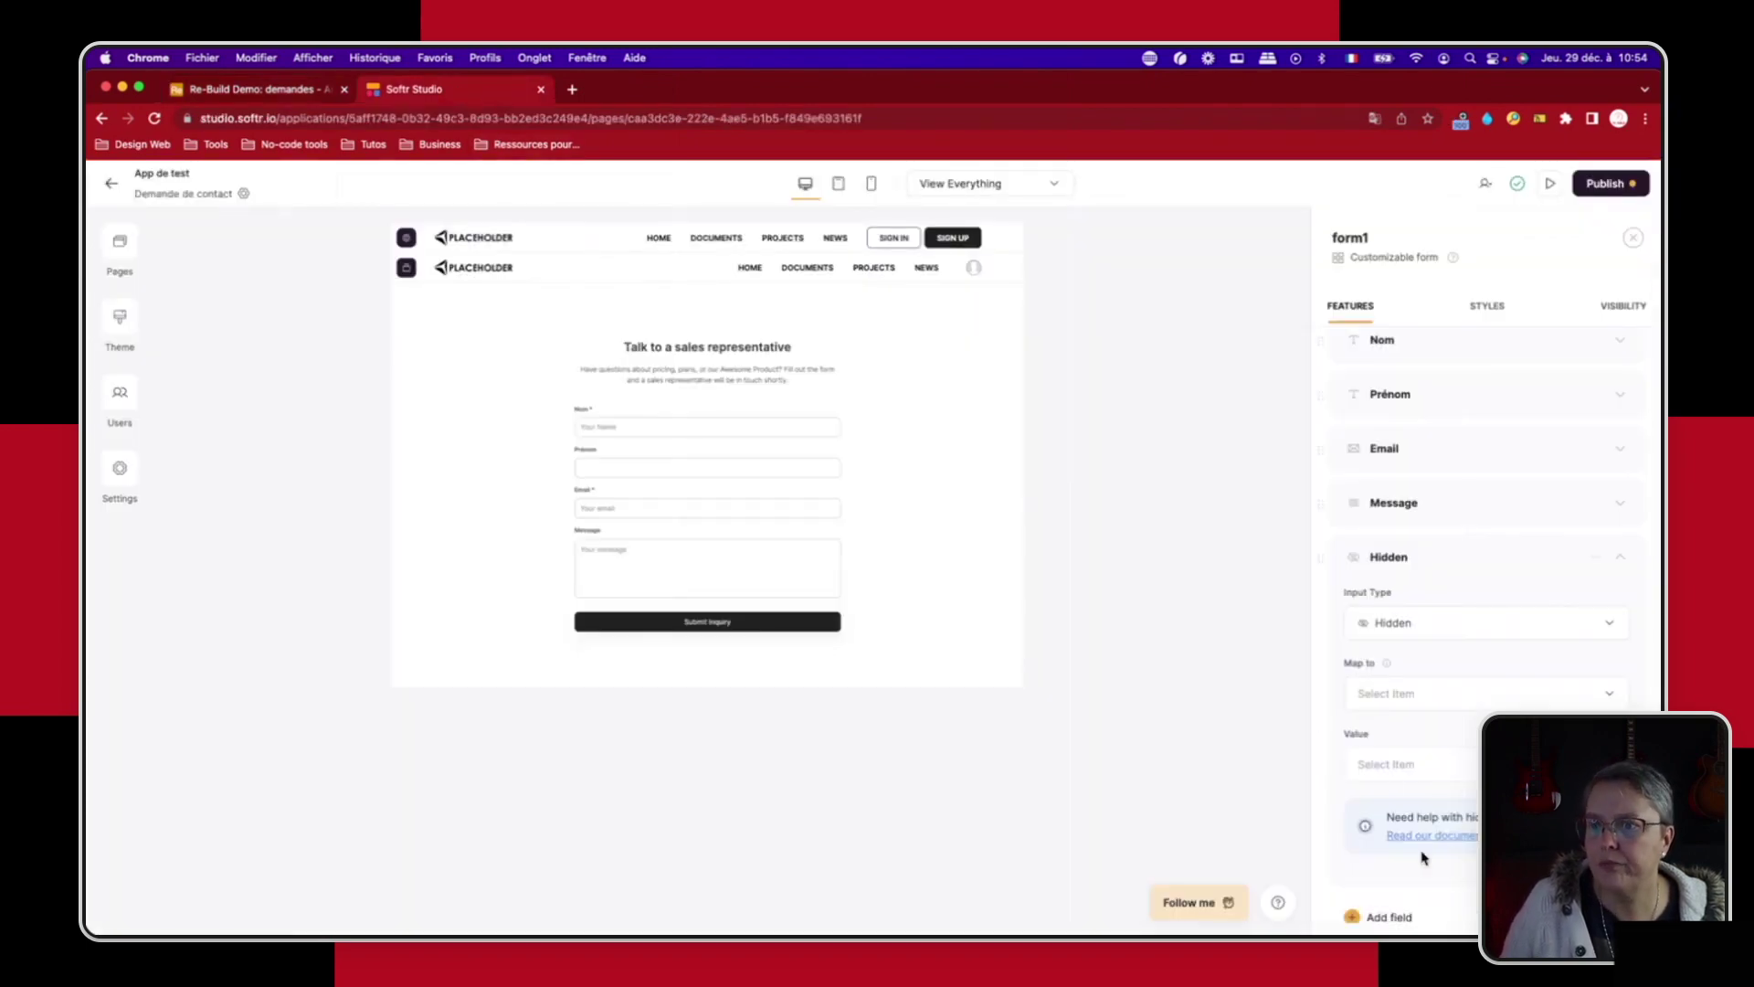
click(1412, 695)
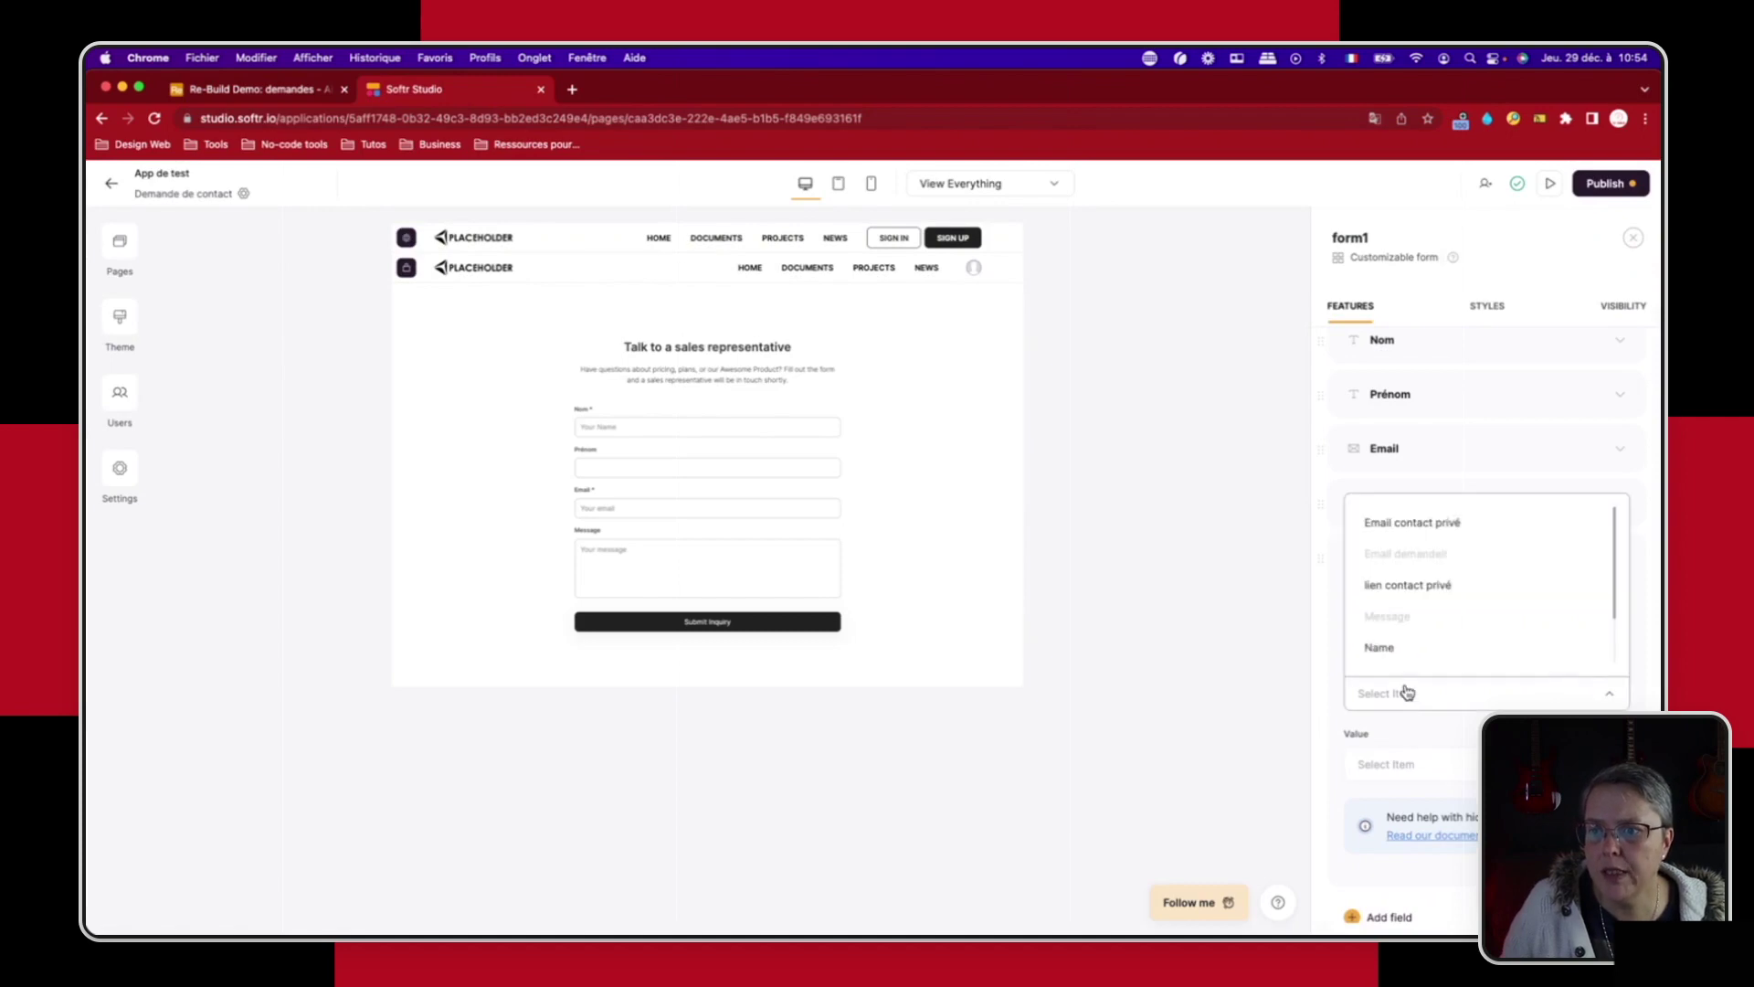
click(1426, 589)
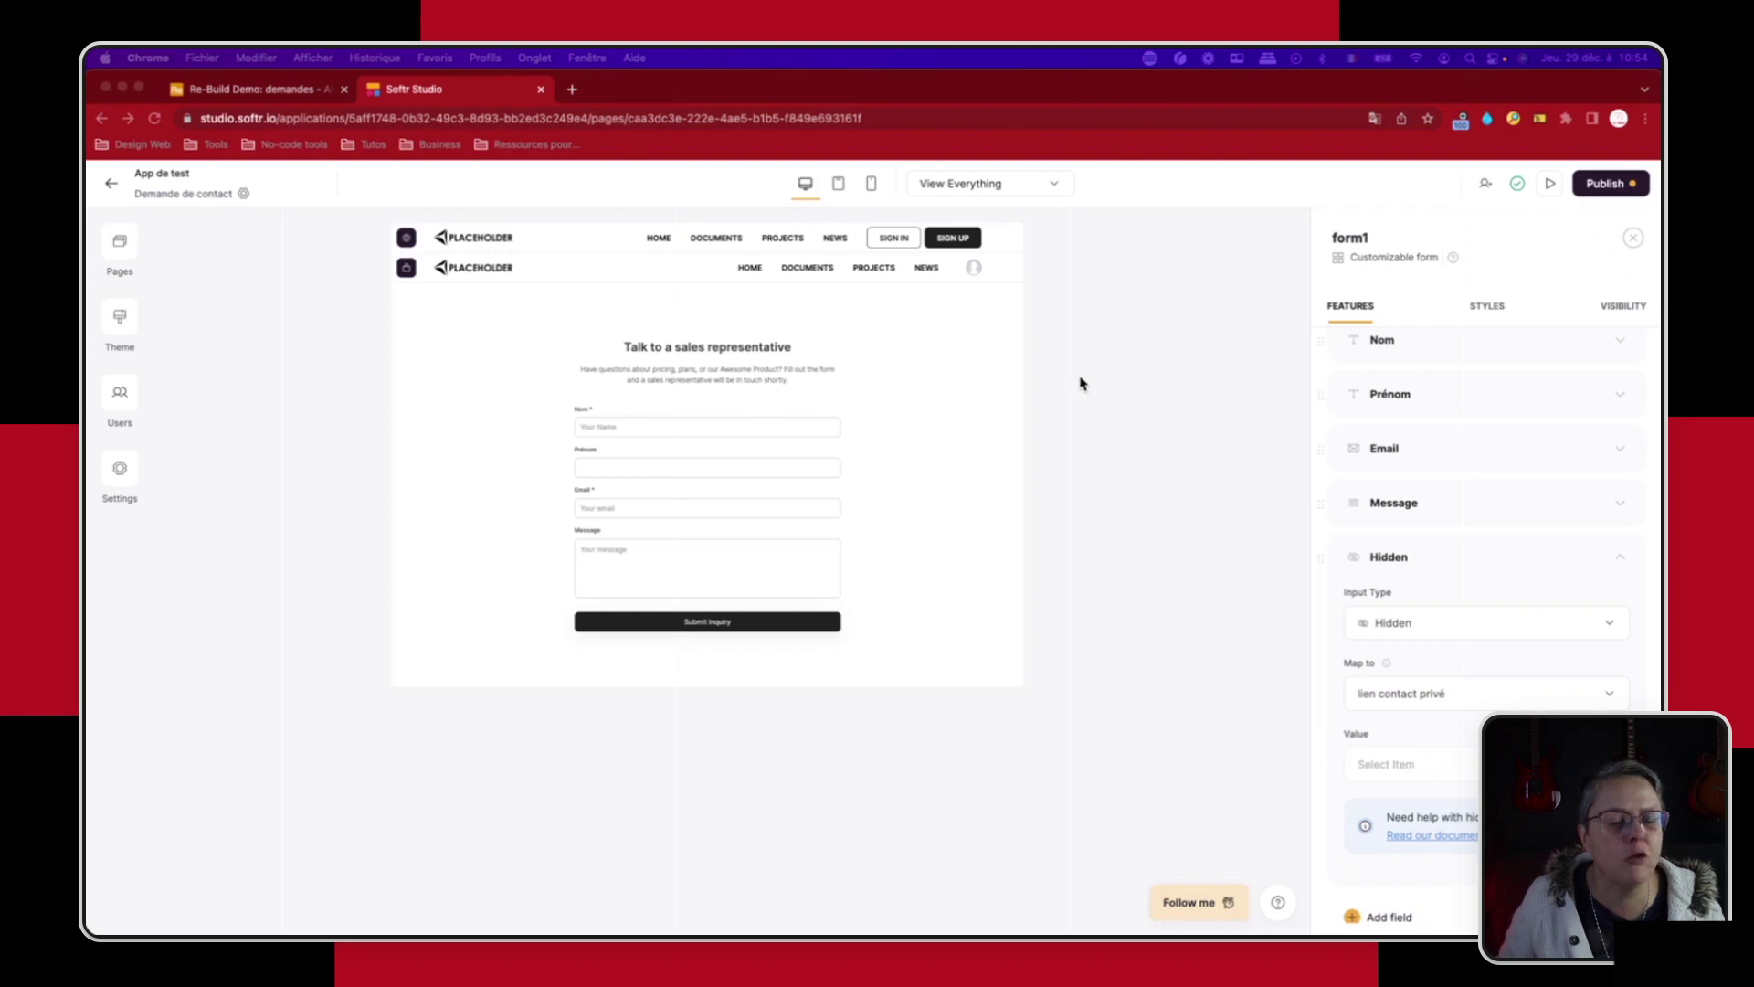
Step: Set the hidden field's value to the custom text {URL_PARAM:recordid} and publish the updates
click(1394, 774)
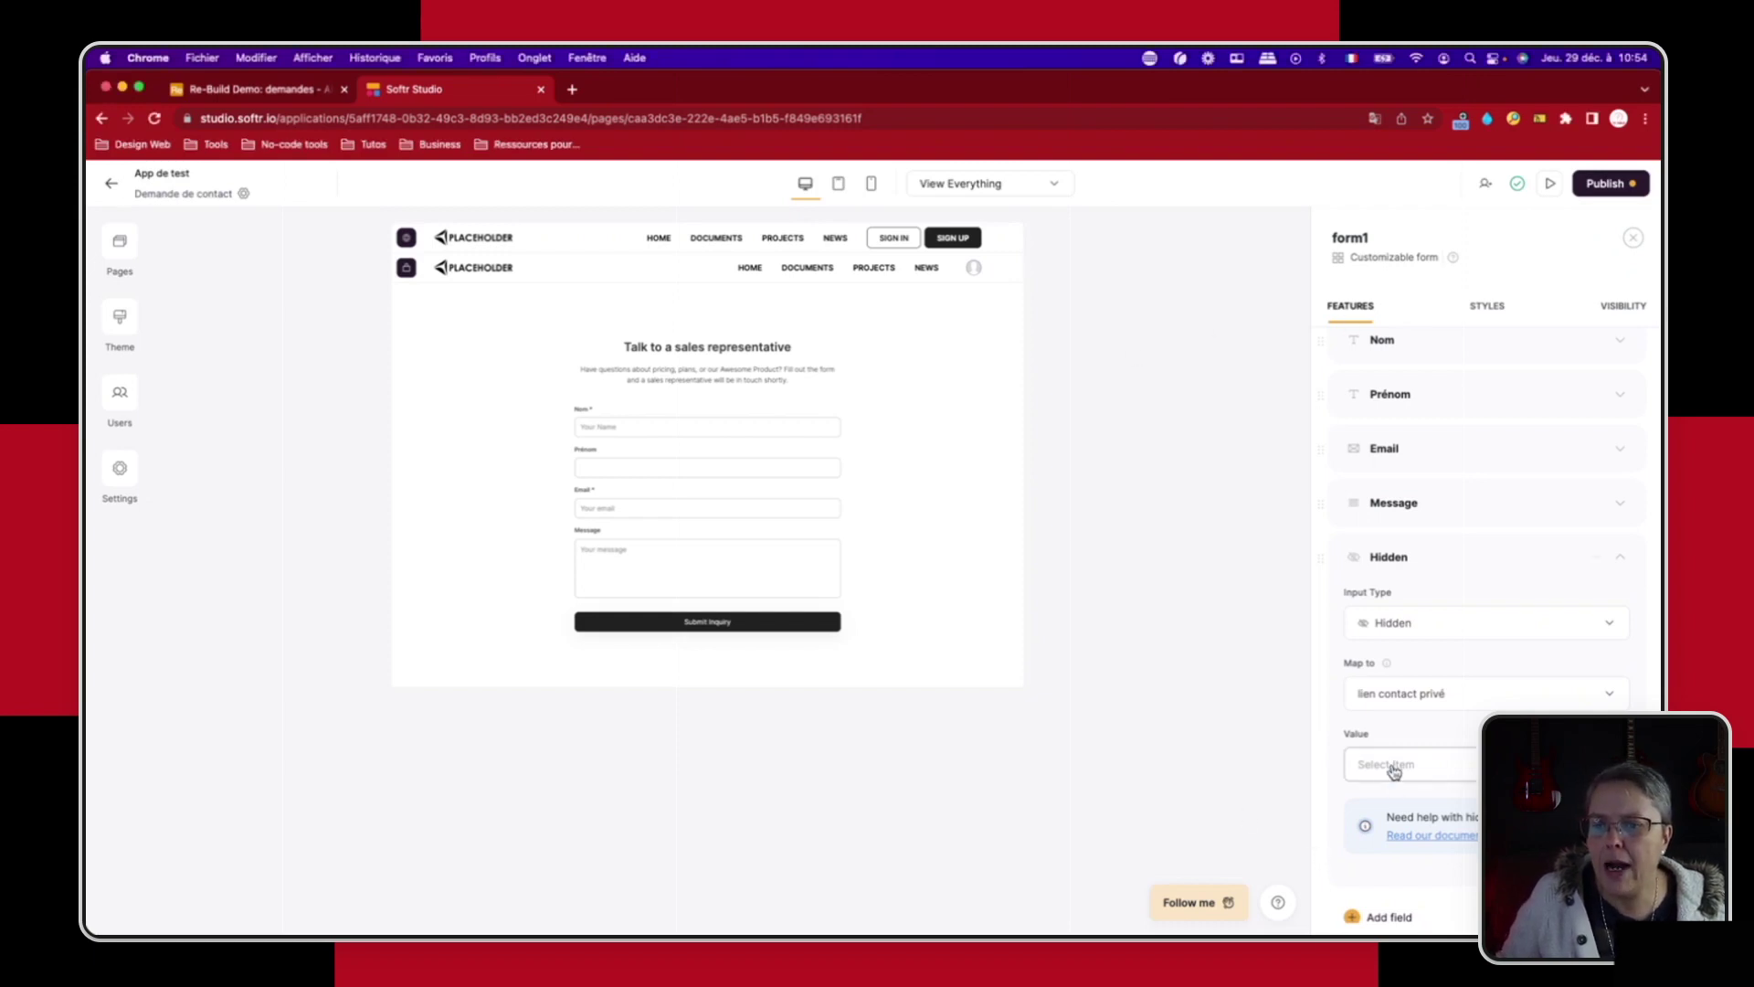
scroll(1403, 758, down, 2)
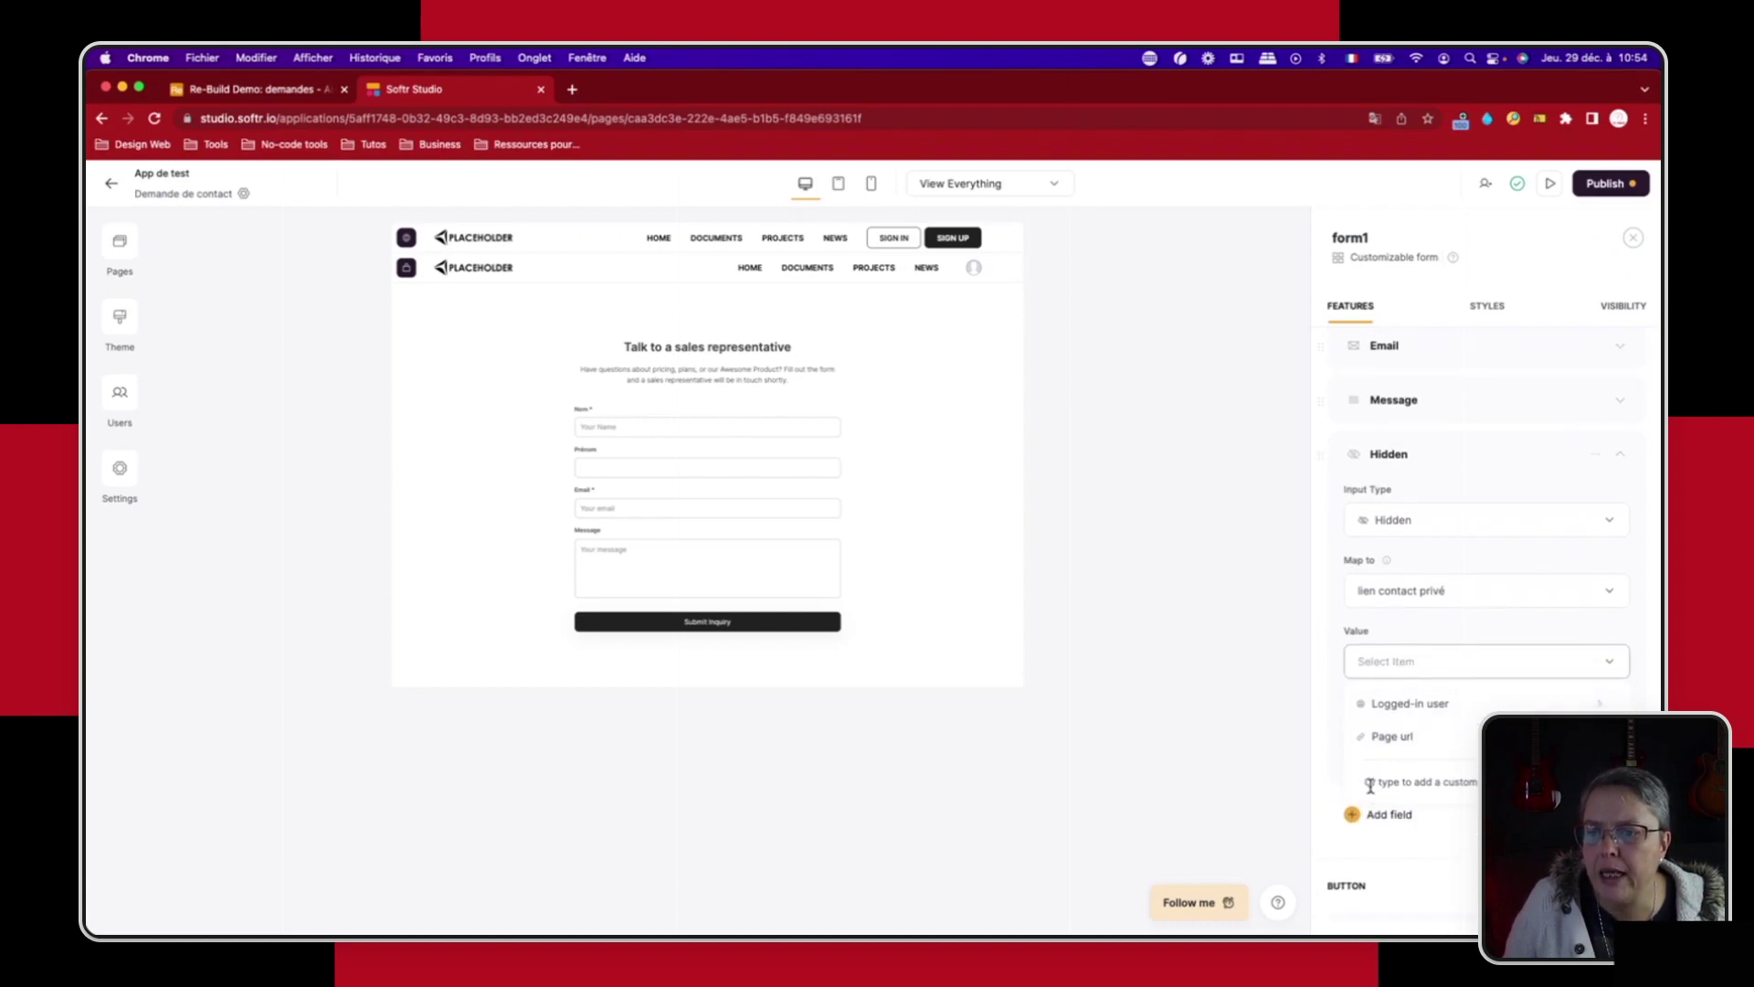
click(1433, 783)
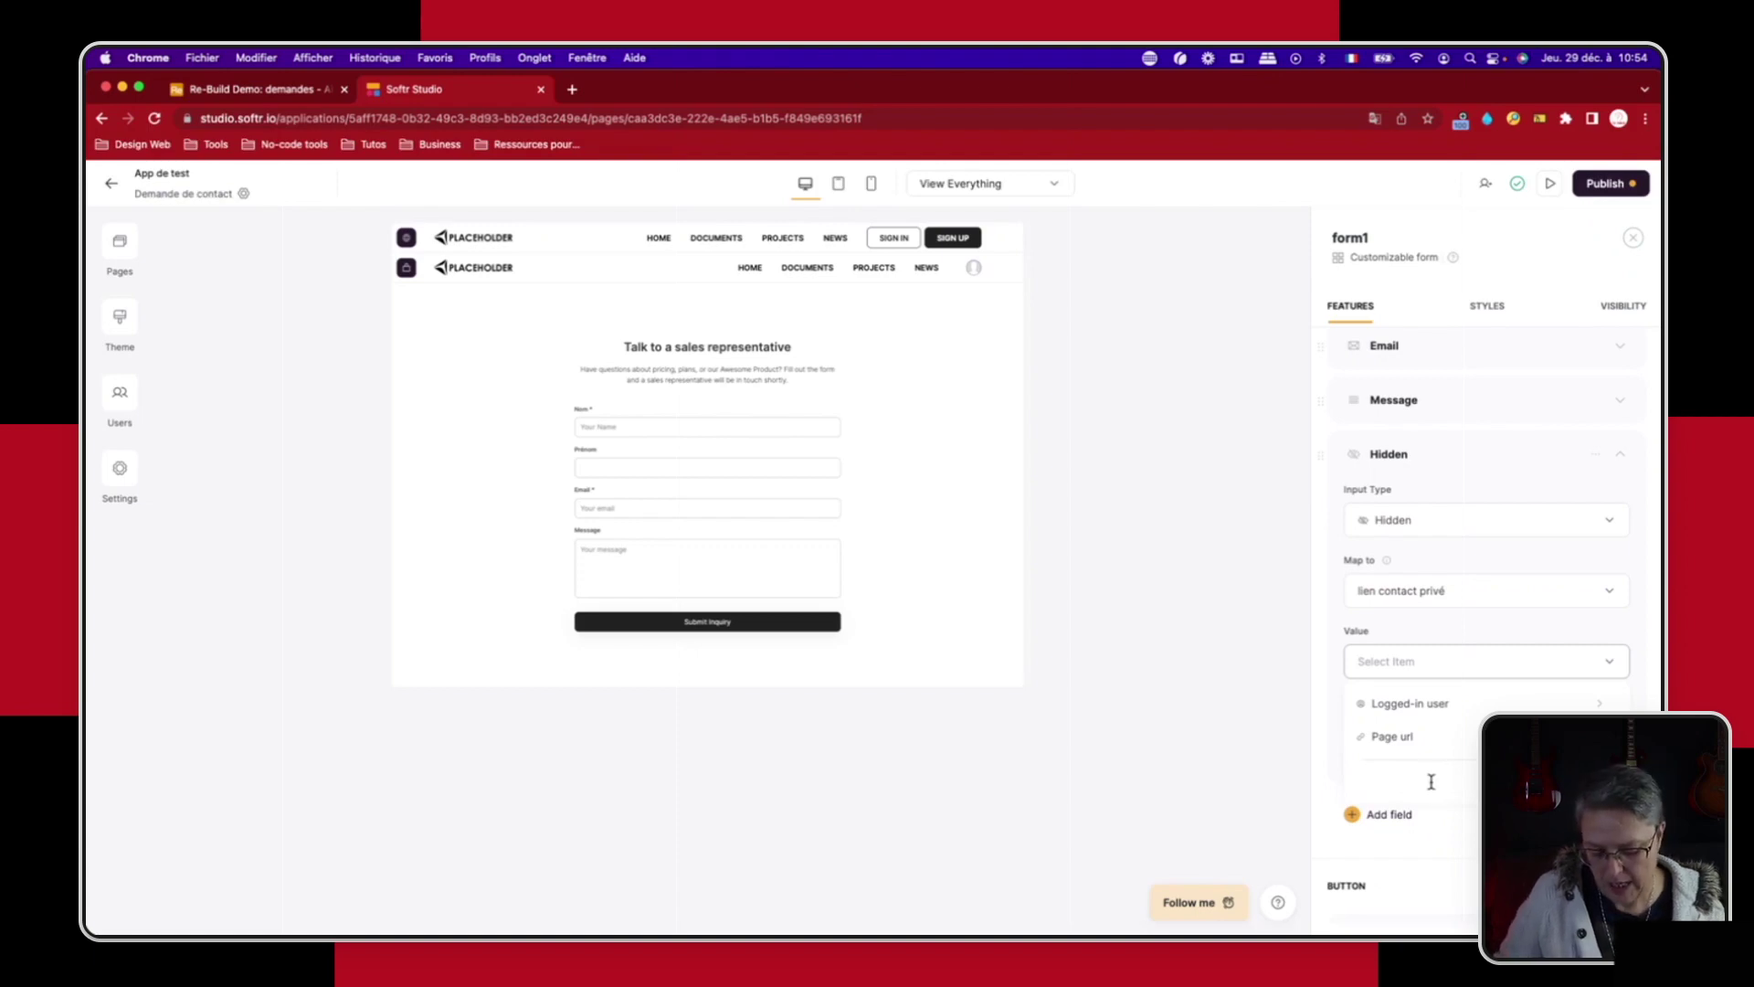
text({URL_PARAM:recordId})
key(Return)
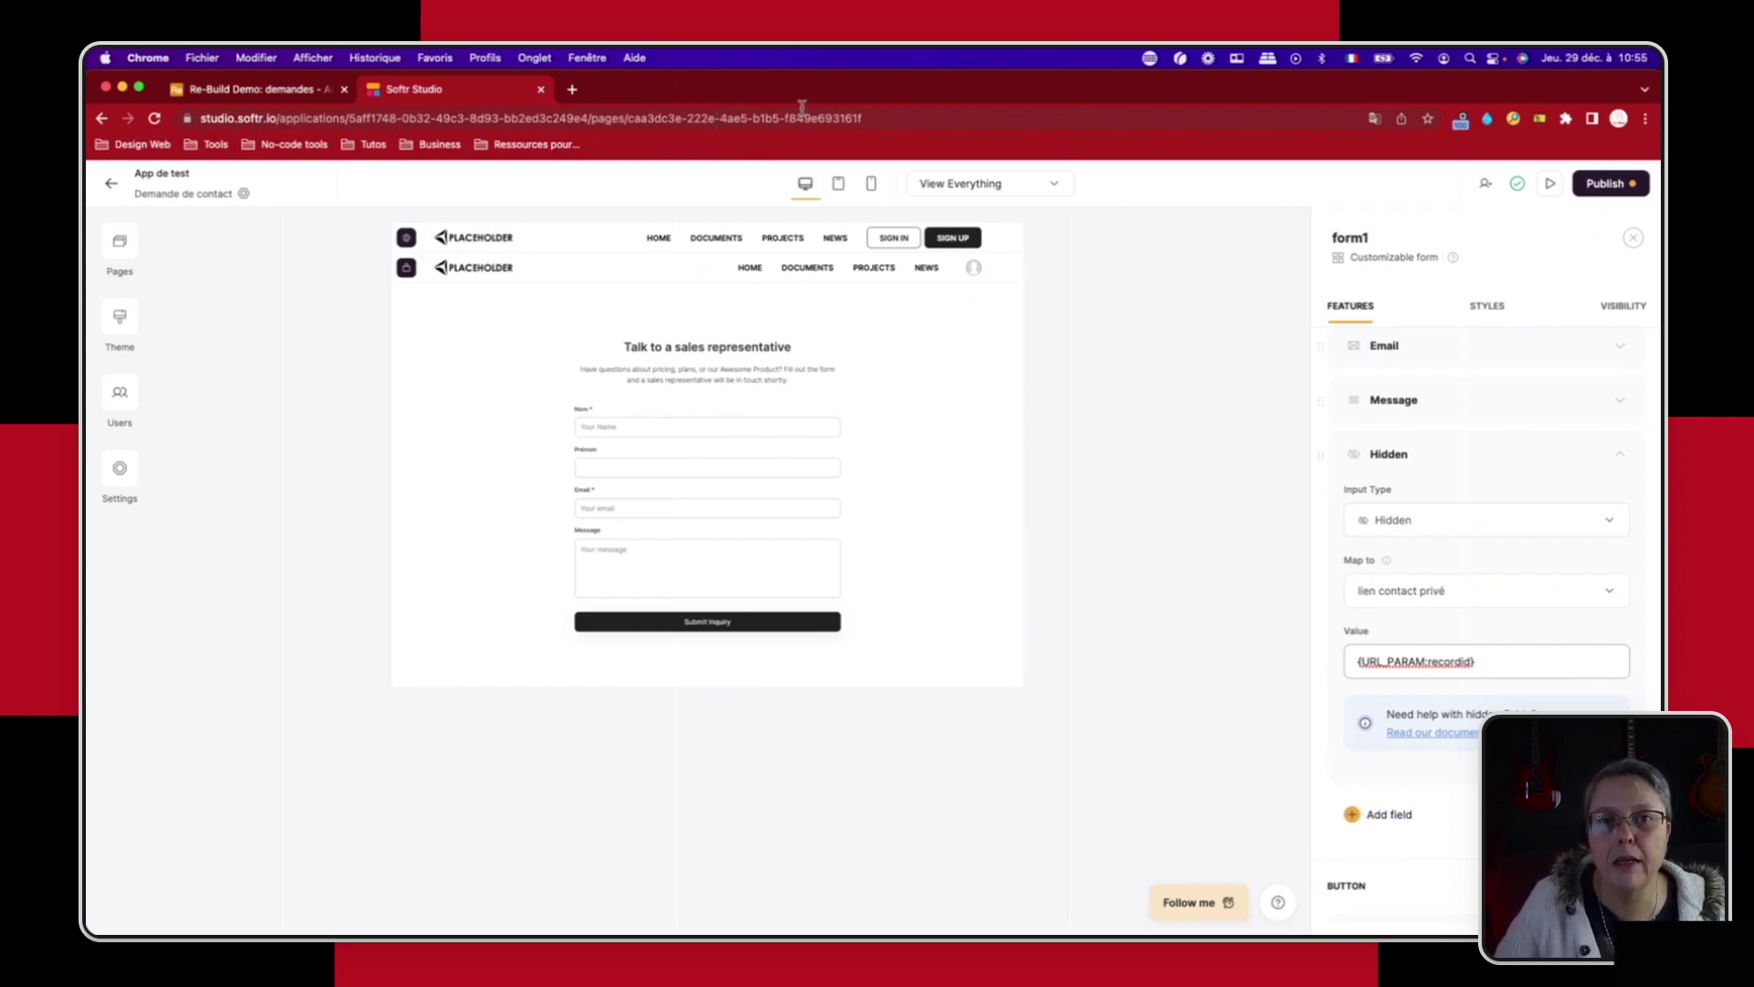
click(1606, 184)
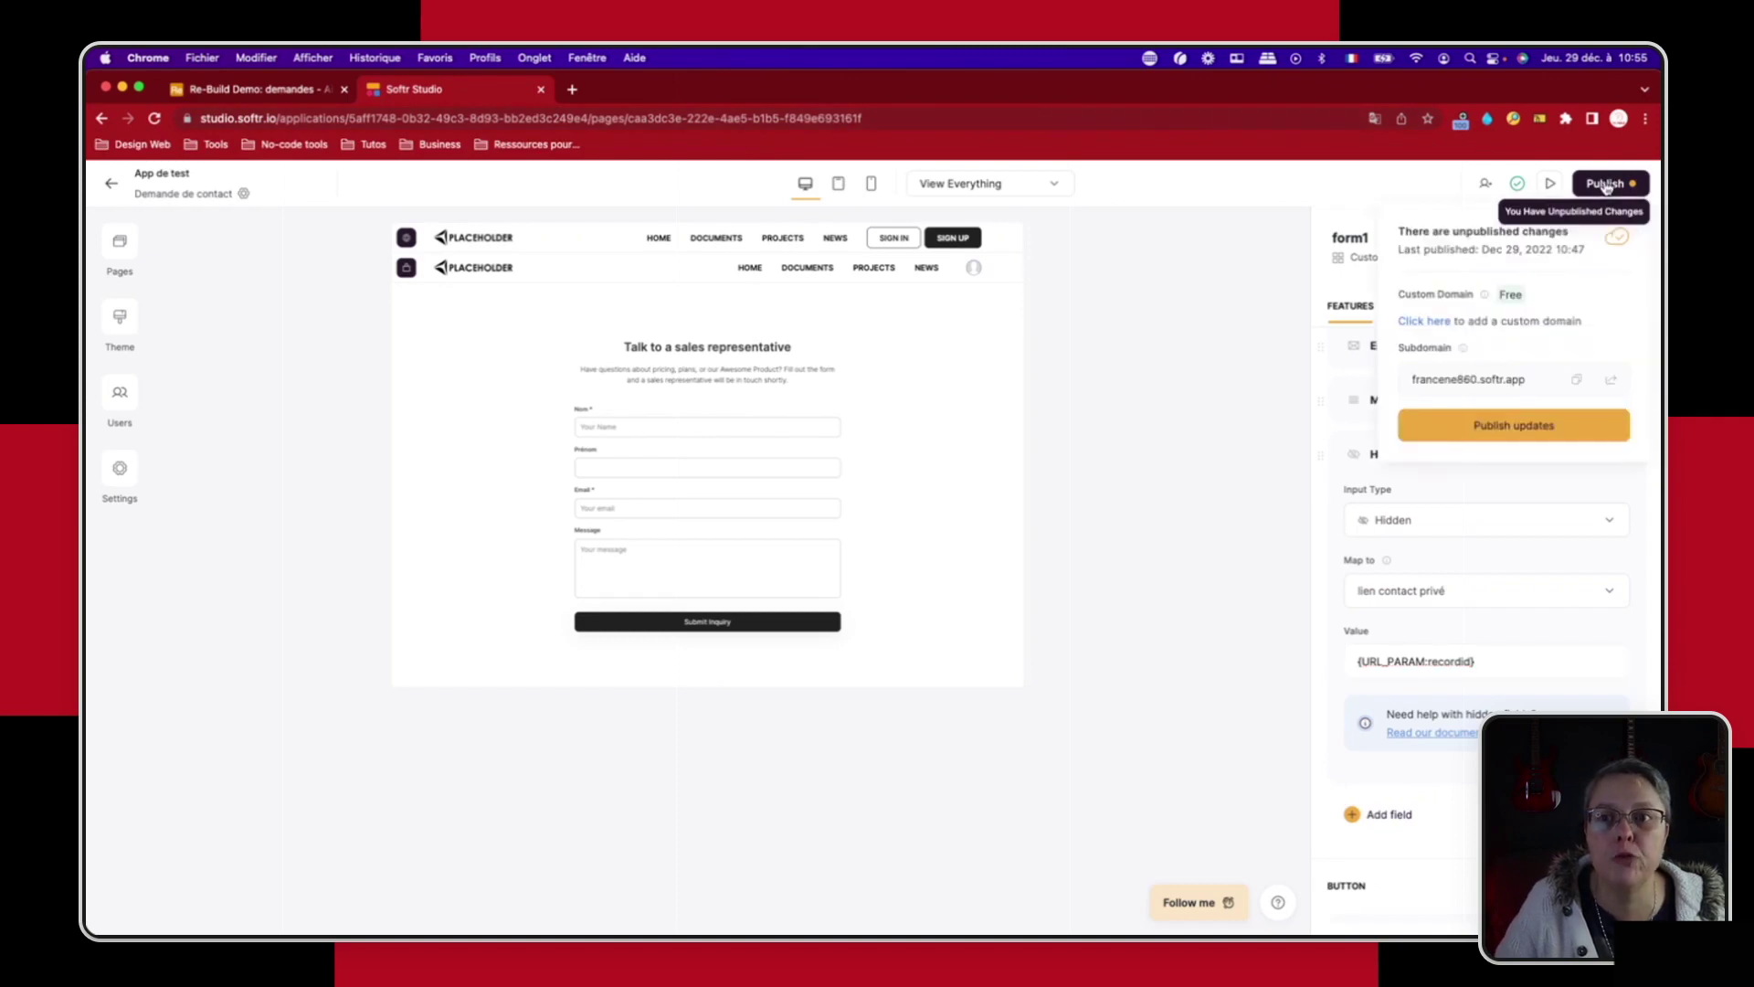
click(1513, 426)
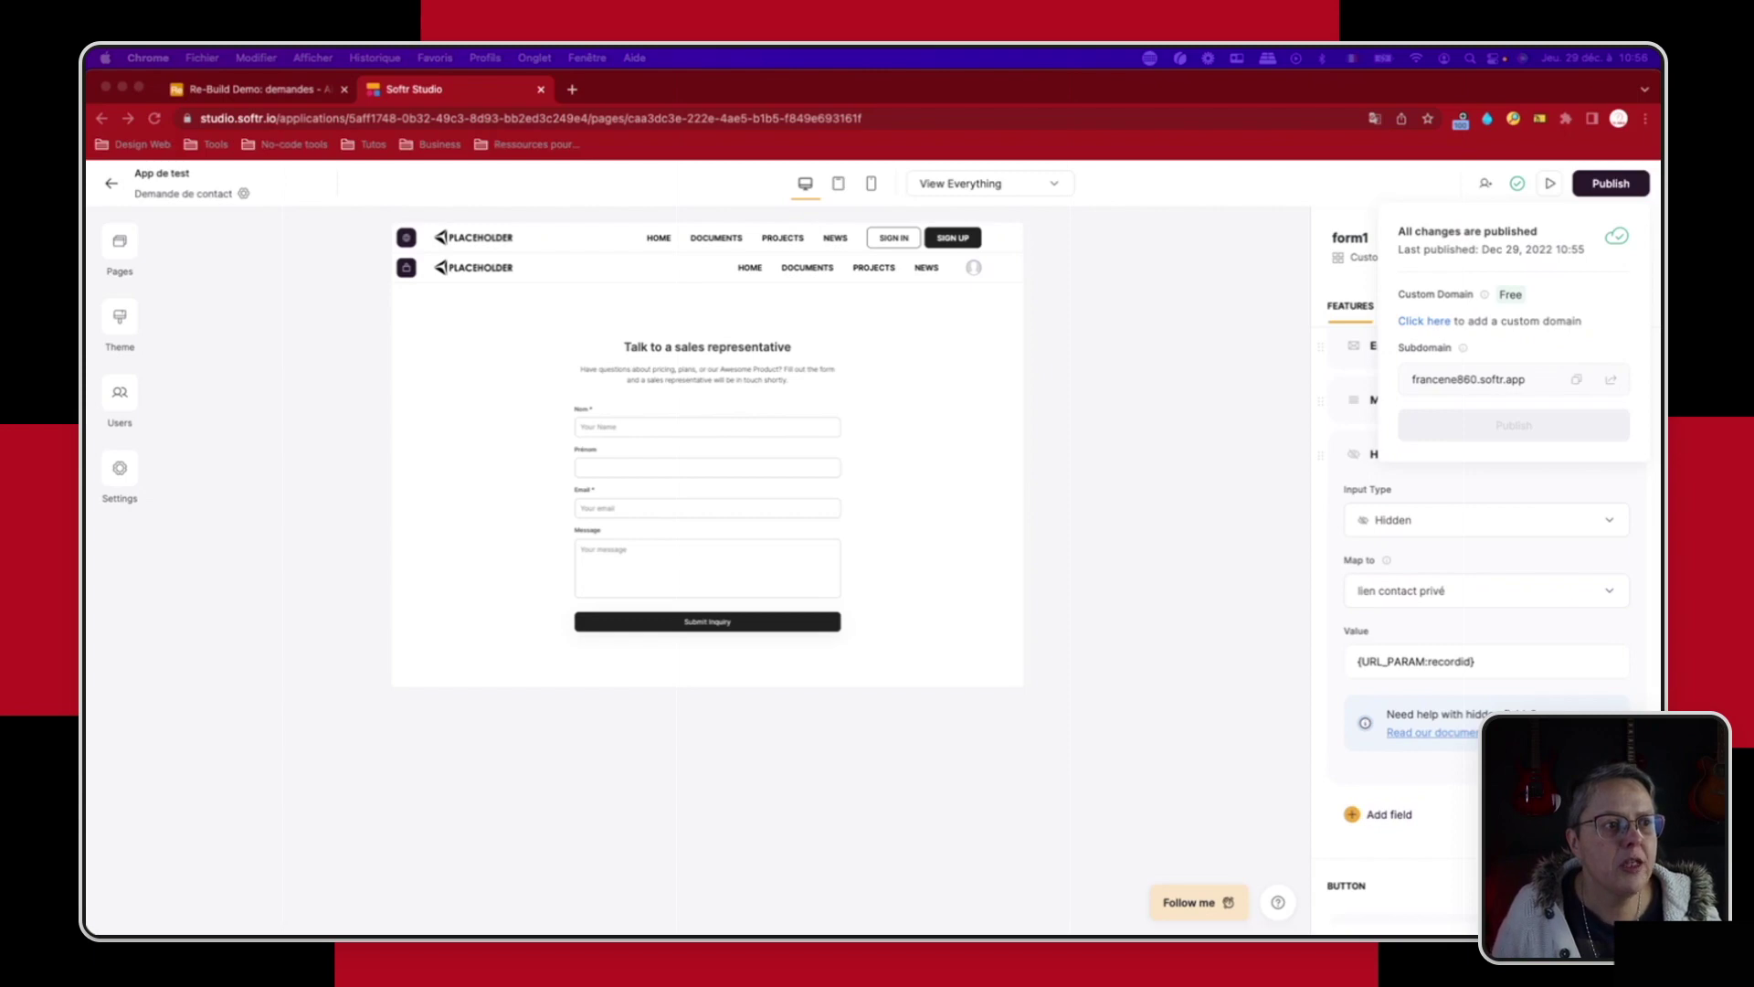
click(731, 681)
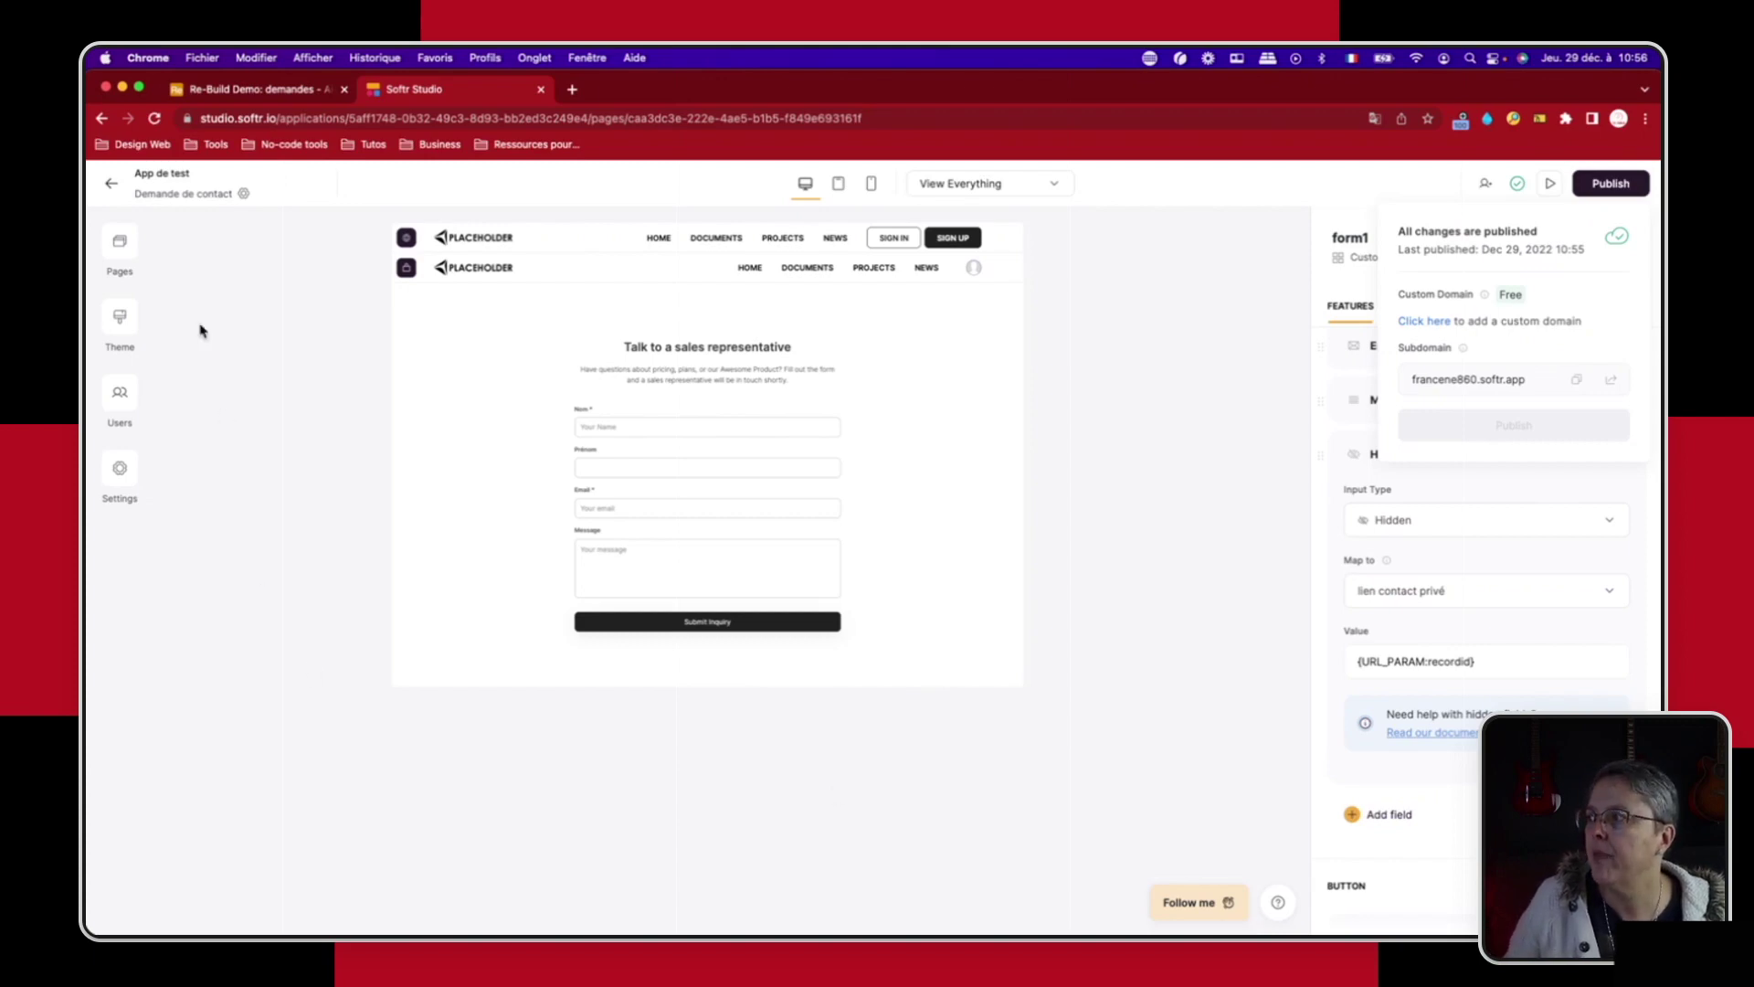
Step: Review the List page and the data source of the list-details1 block on the List details page
click(120, 255)
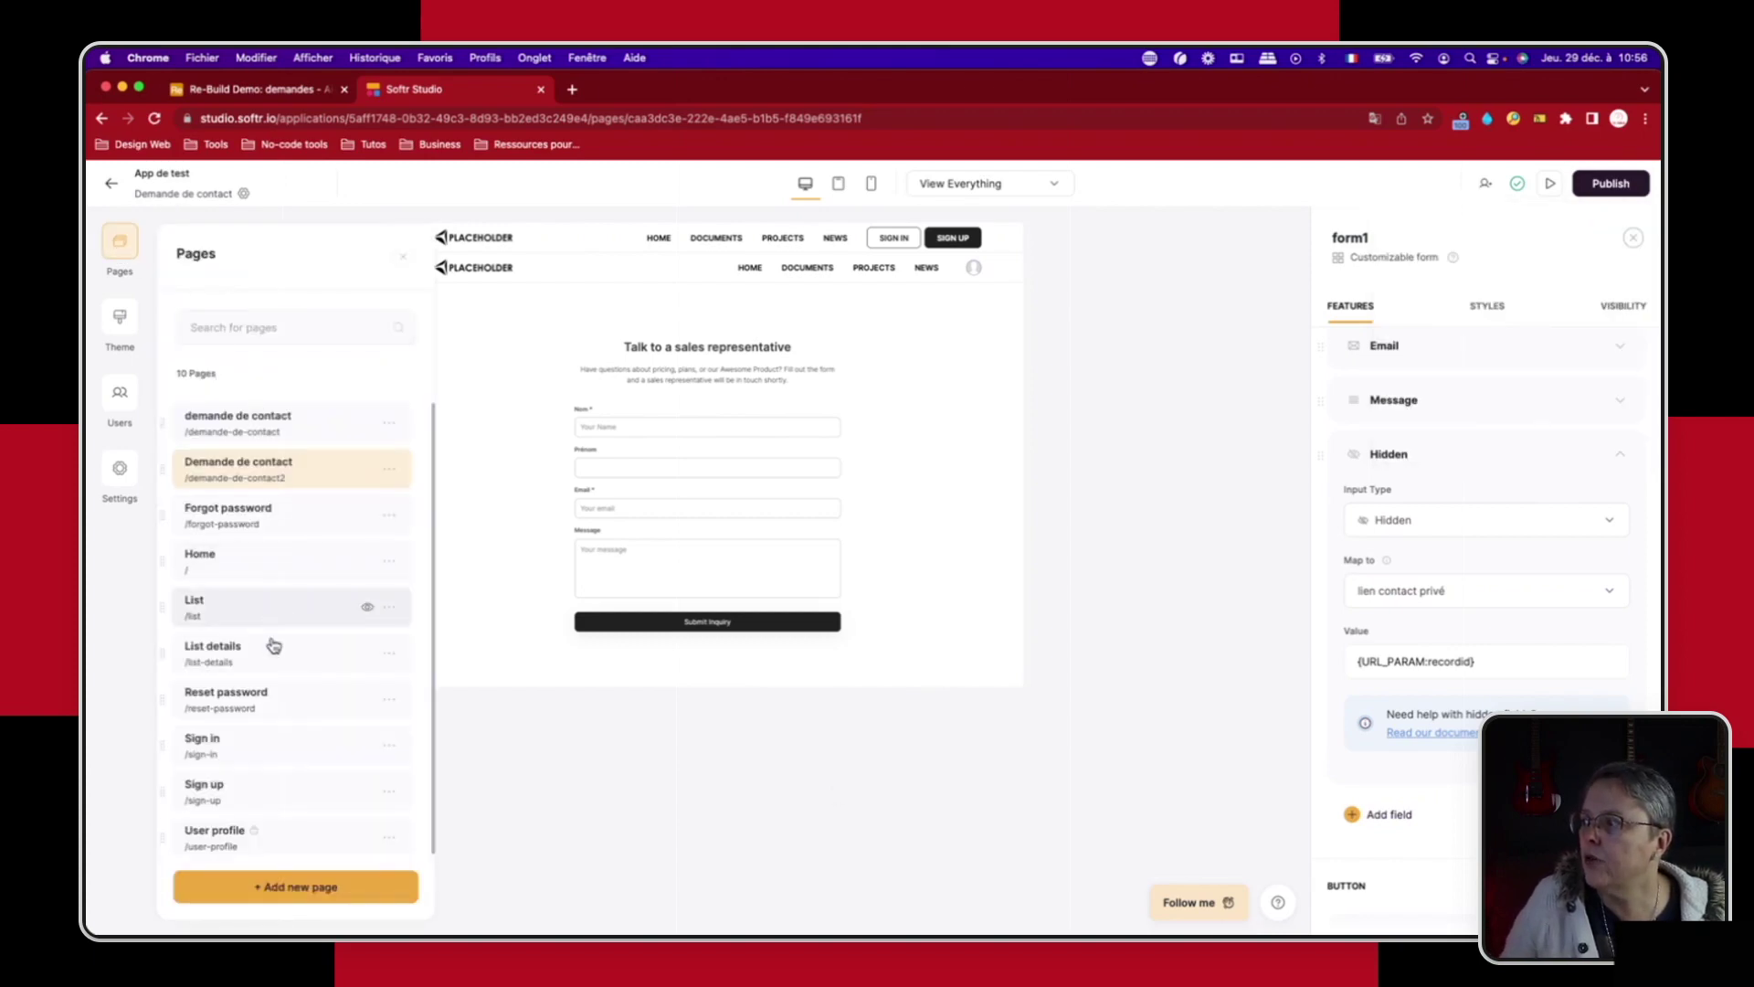
scroll(292, 738, down, 1)
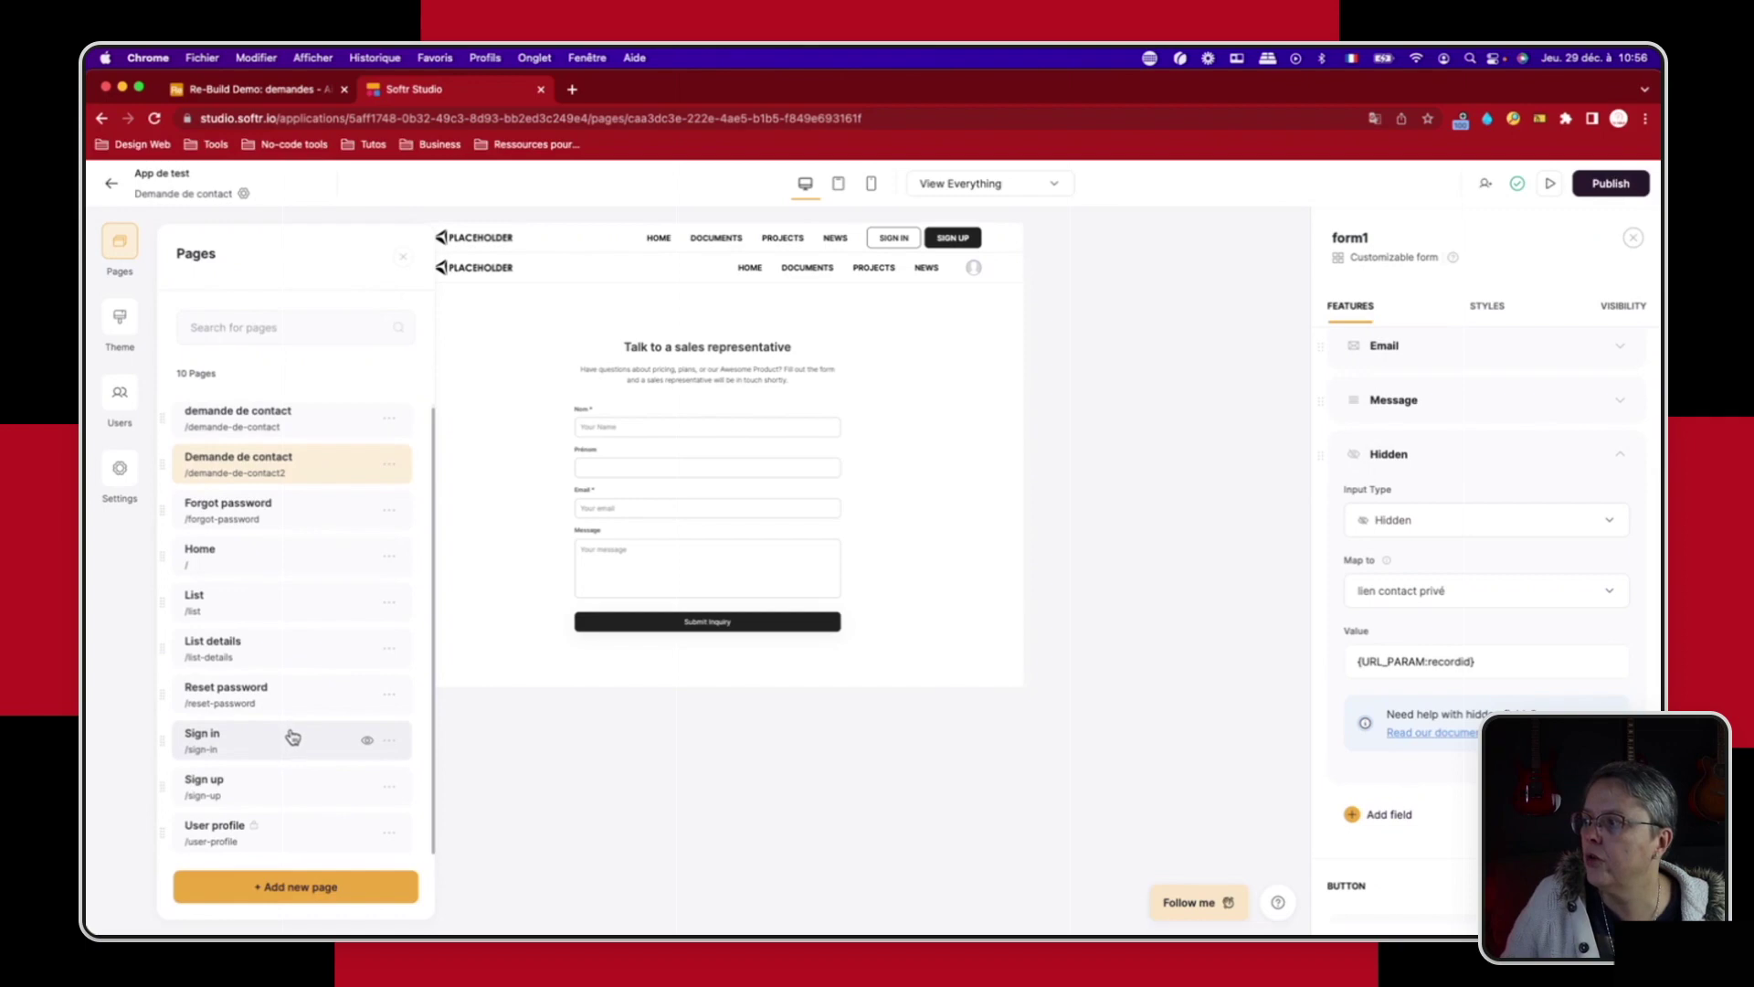
click(201, 600)
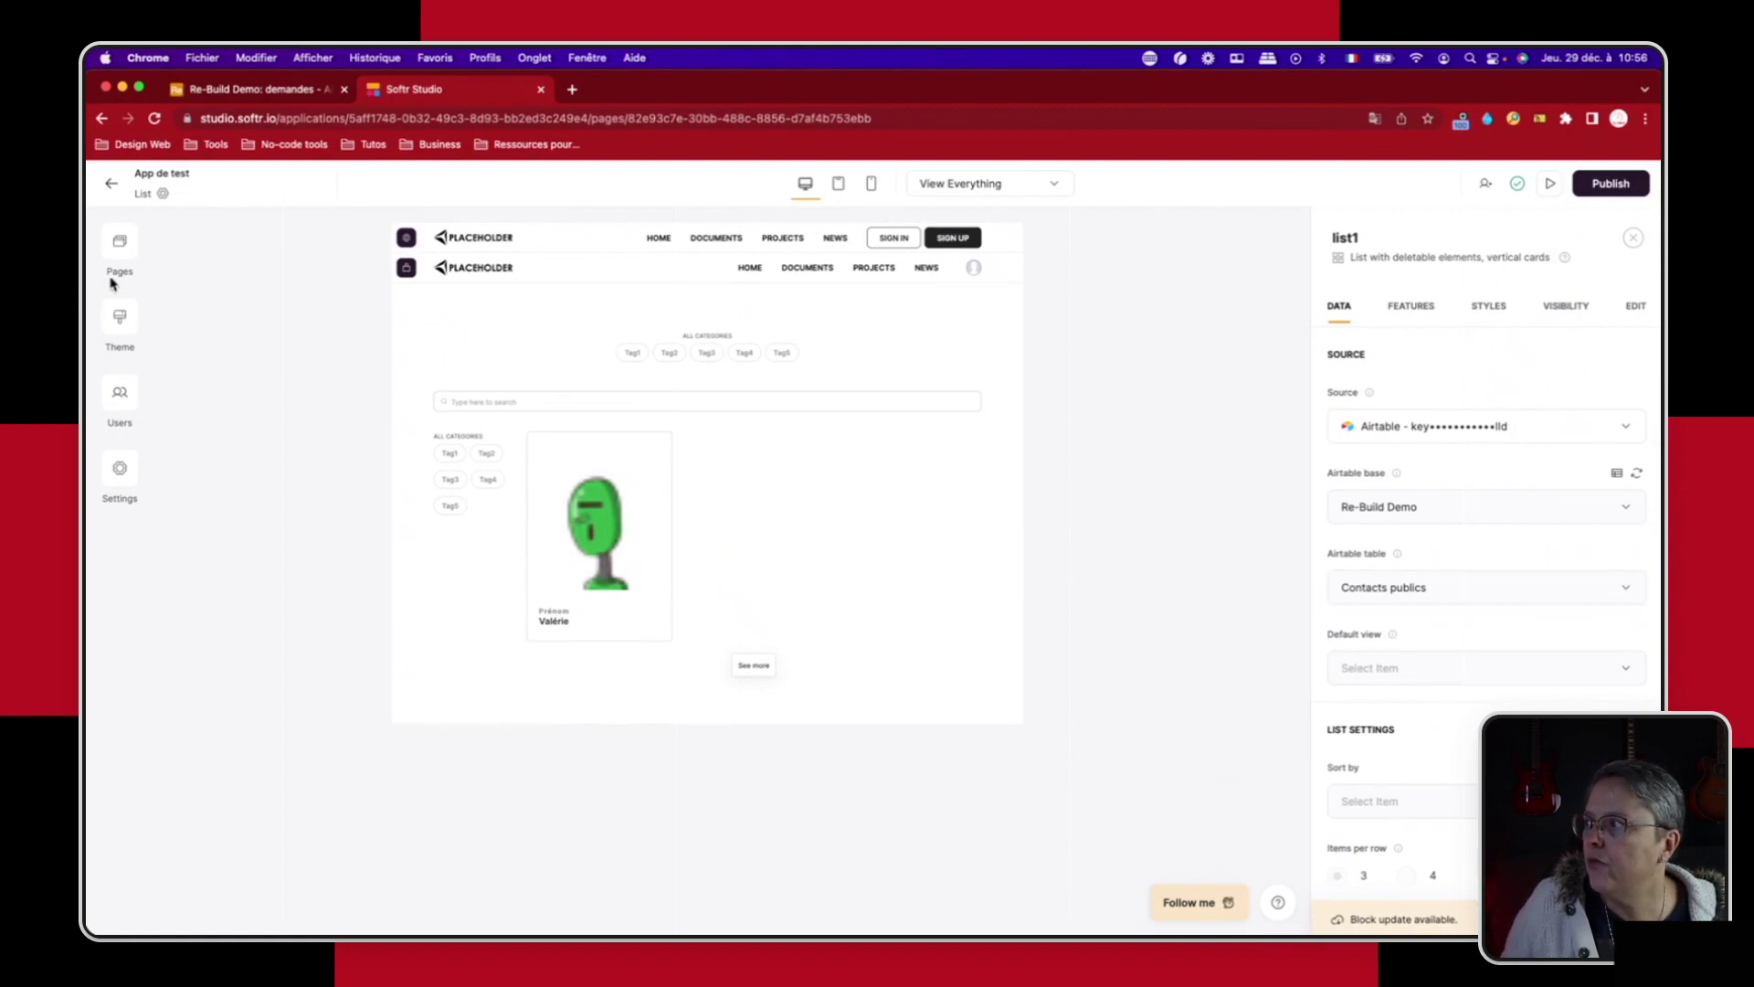
click(119, 243)
click(211, 658)
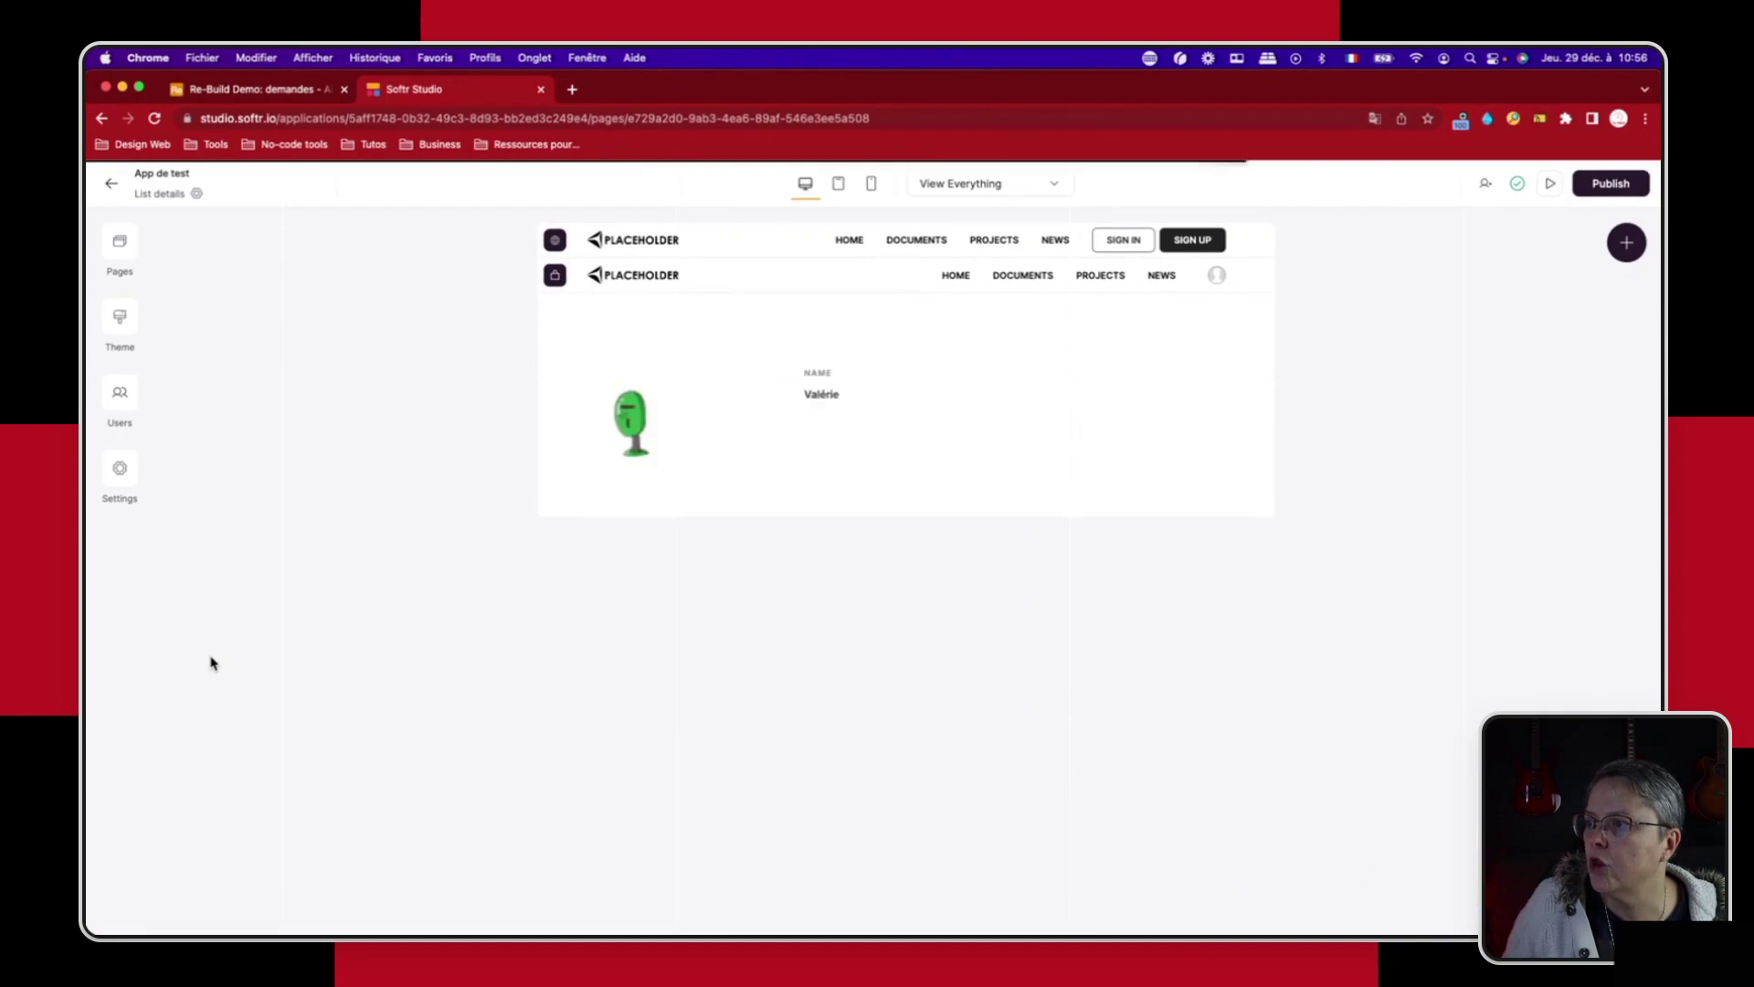
click(637, 419)
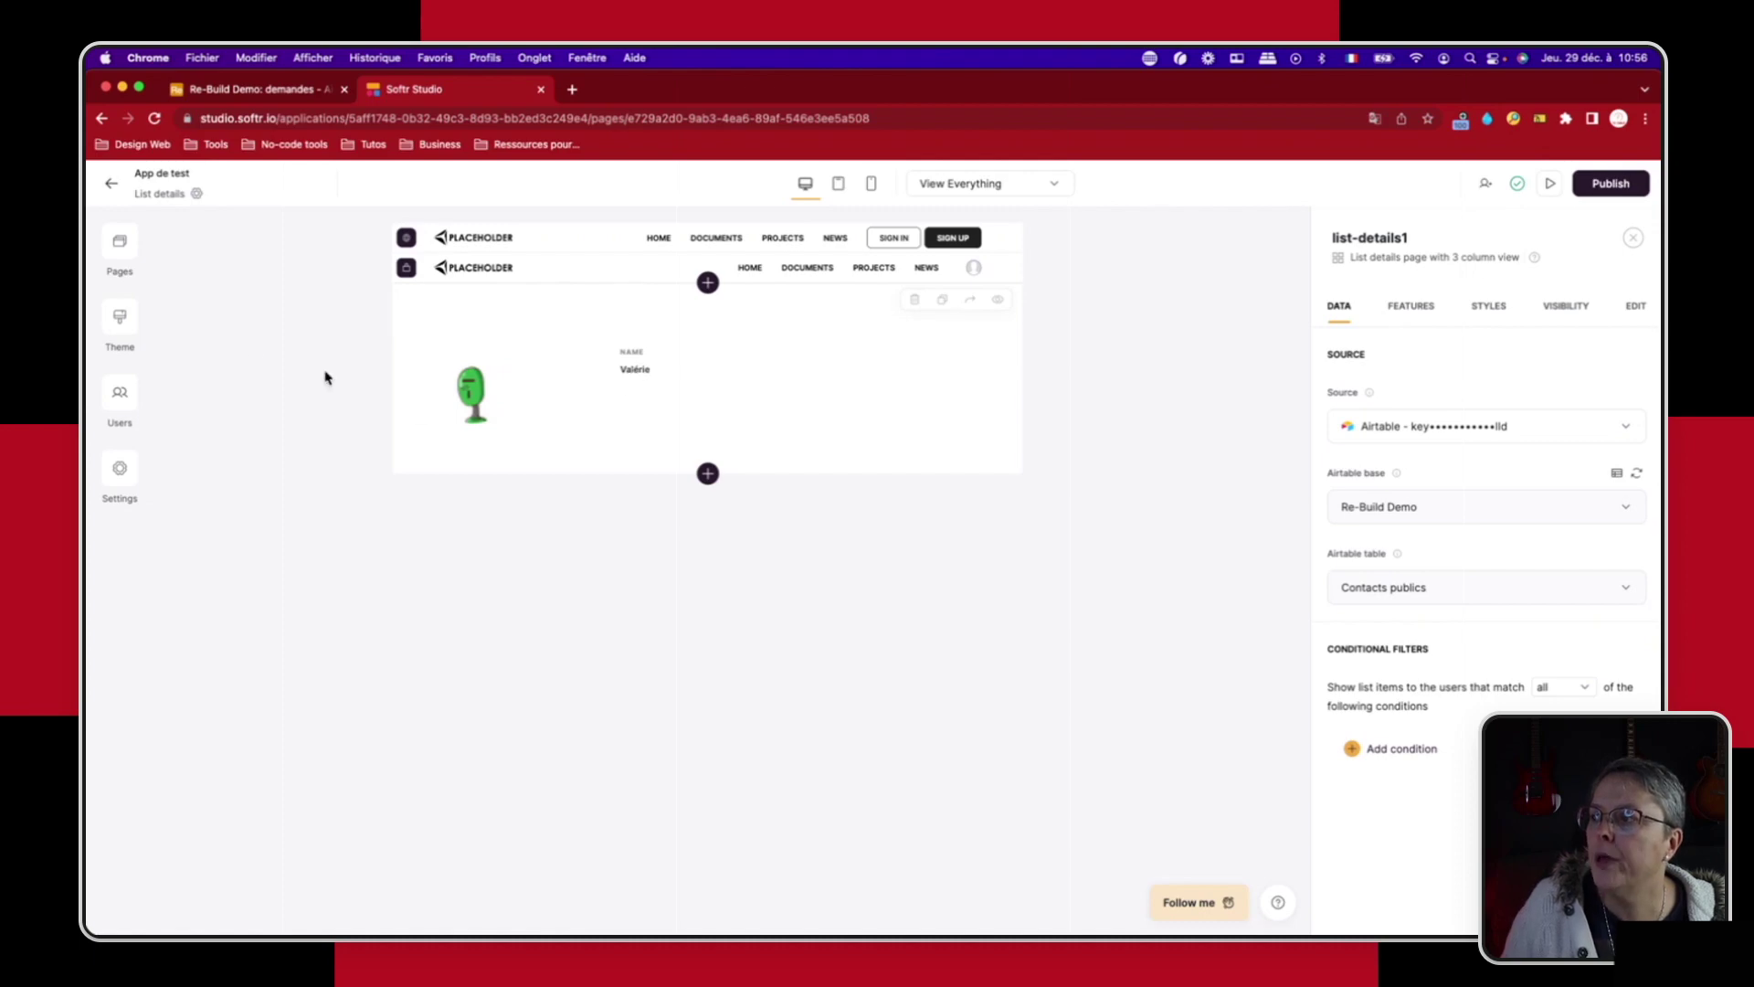
Step: On the List page, set the list1 block's item-on-click action to Open page with List details as the page
click(122, 250)
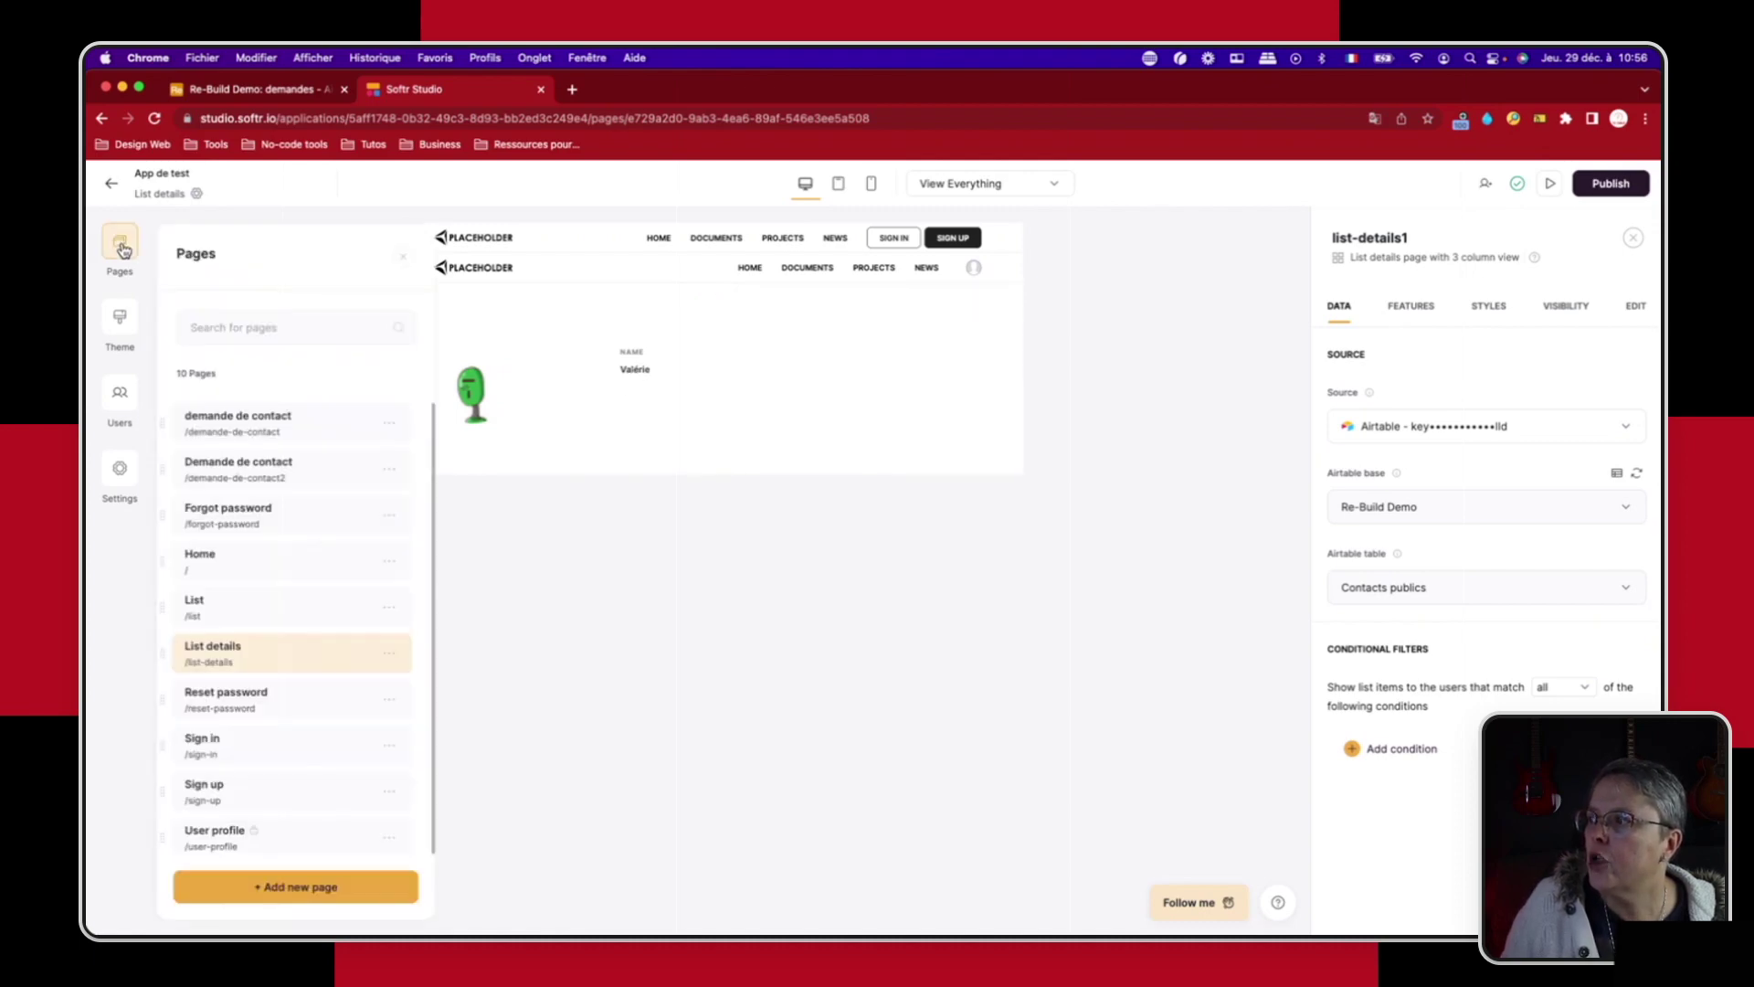
click(234, 614)
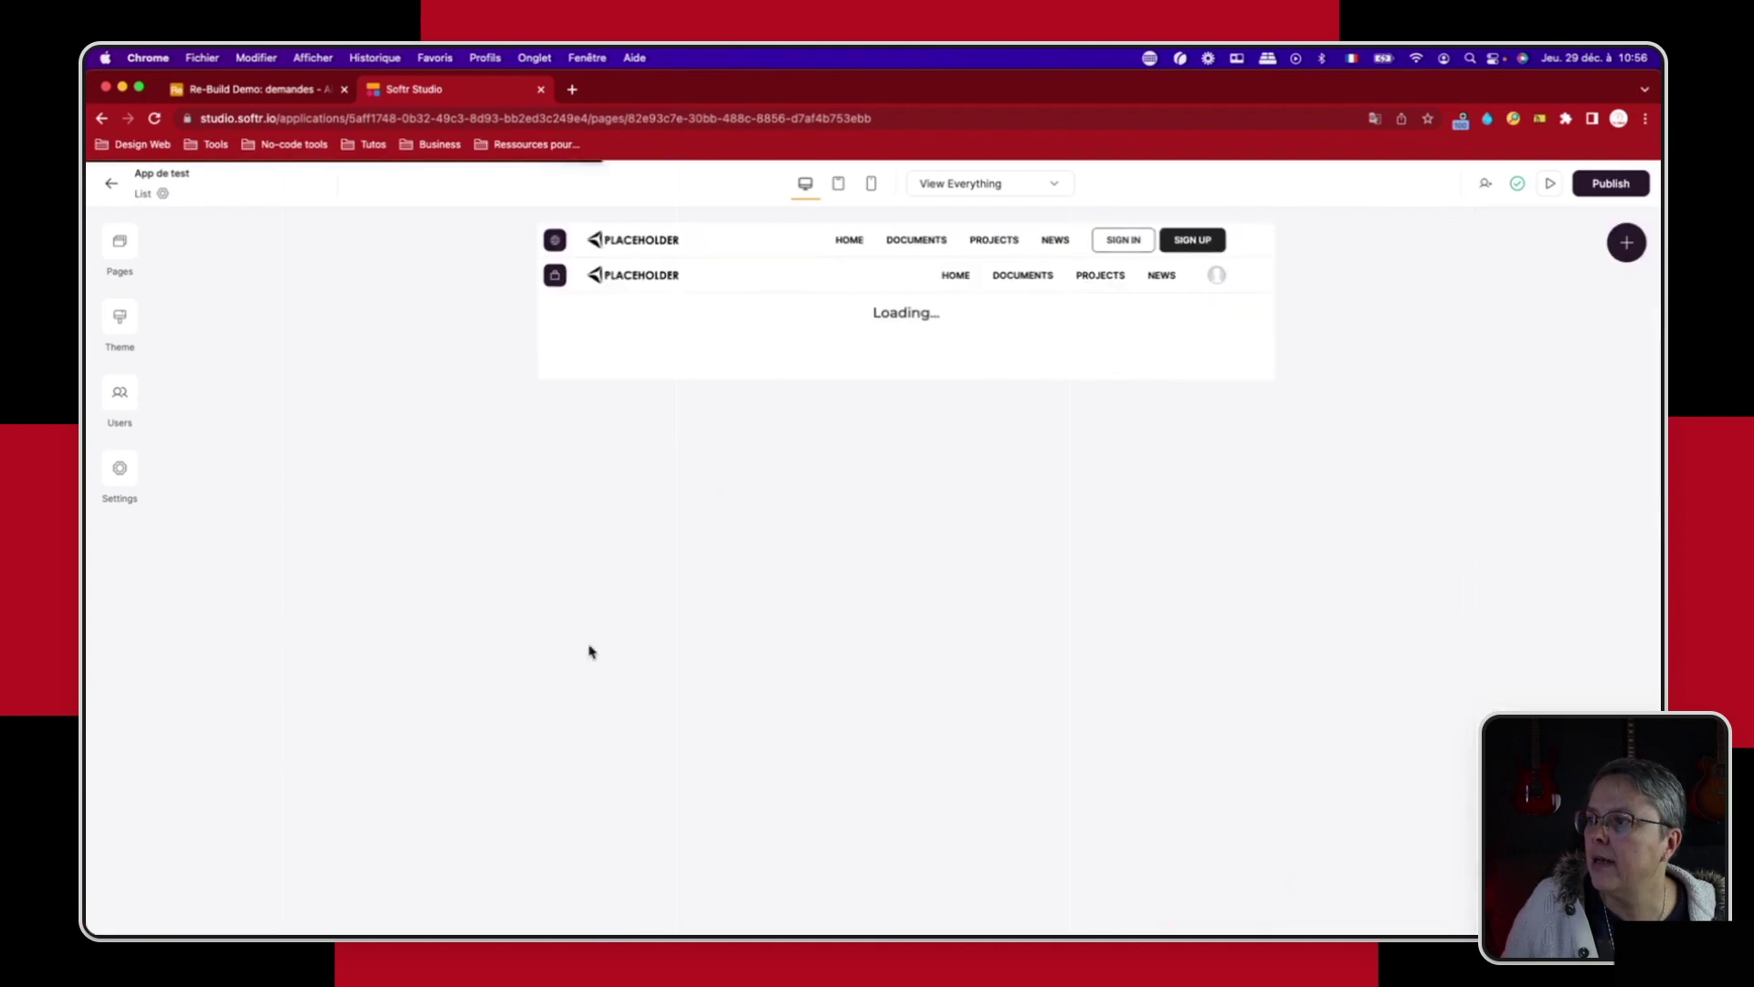
click(784, 585)
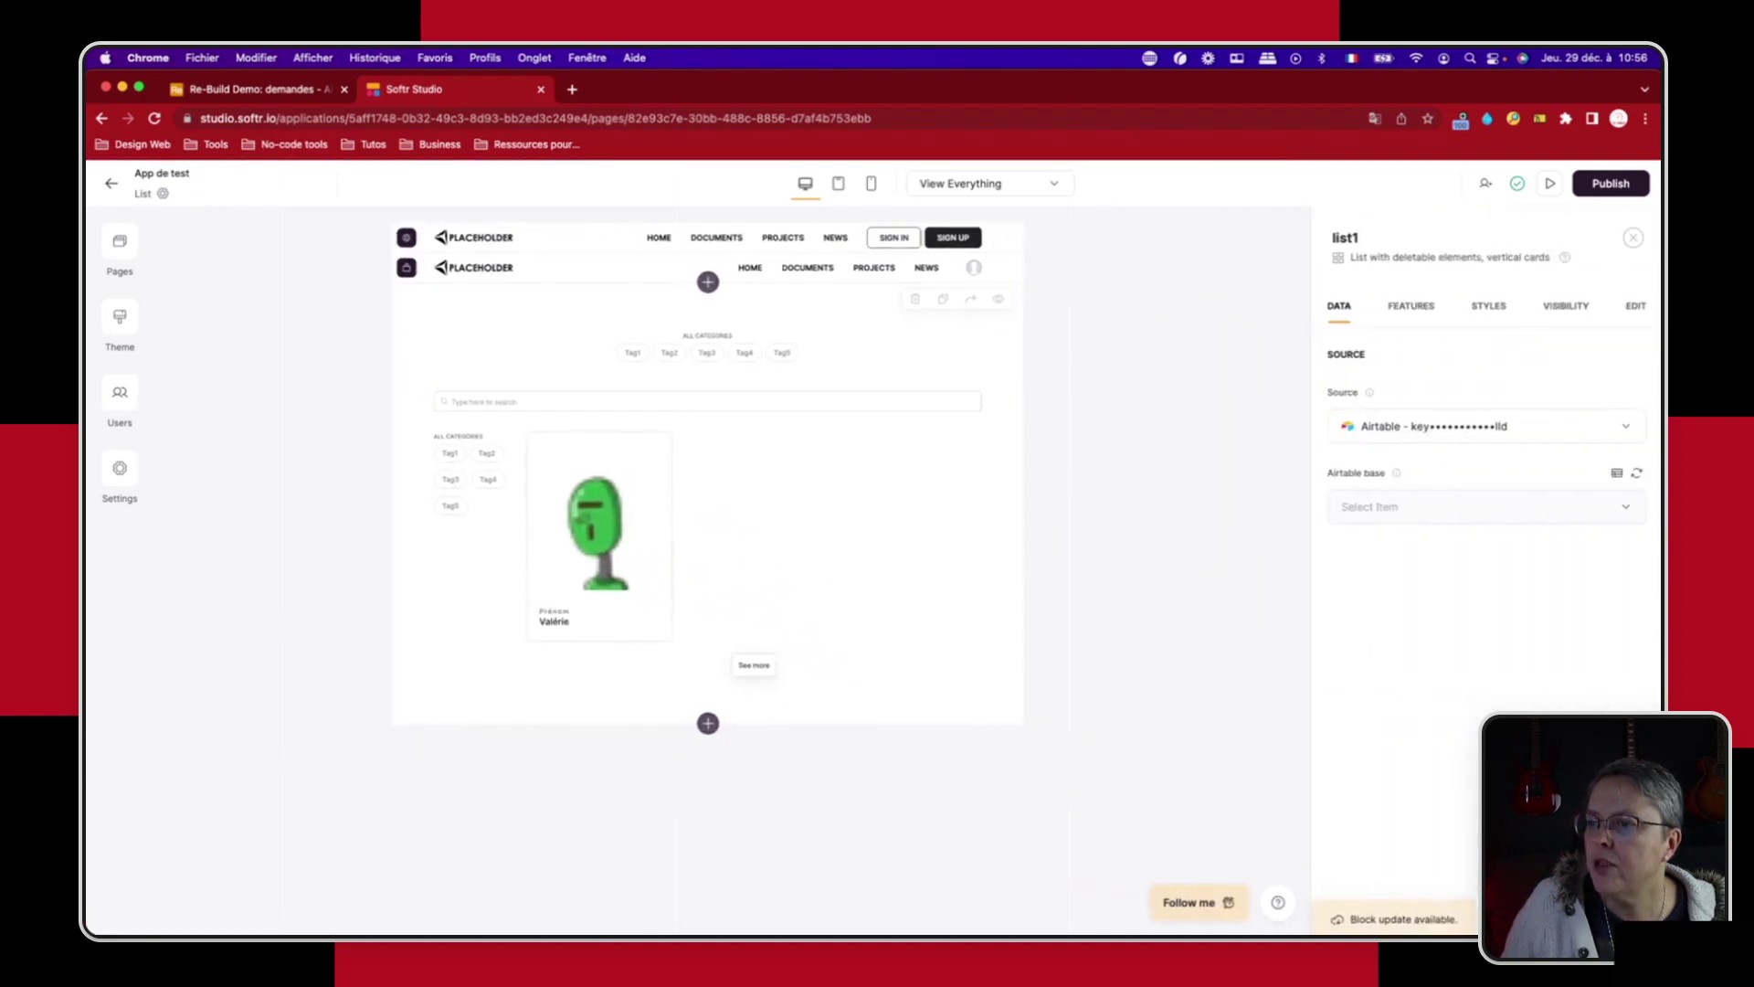
scroll(1554, 695, down, 5)
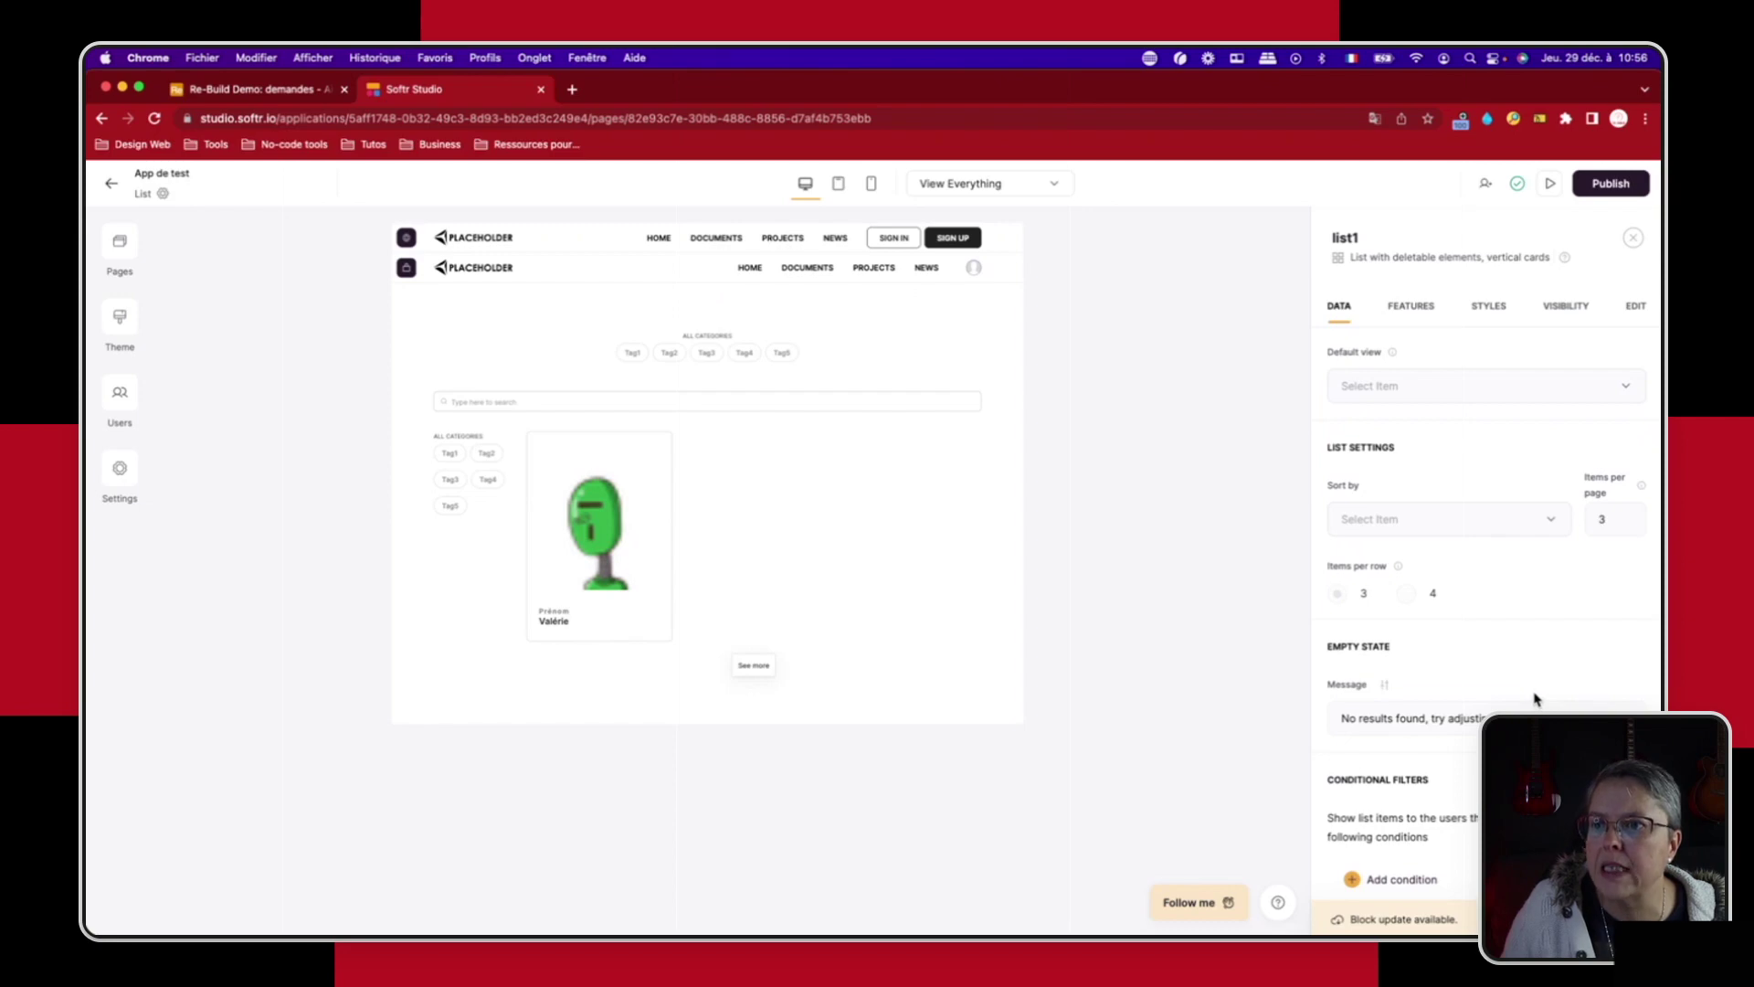
scroll(1536, 699, down, 2)
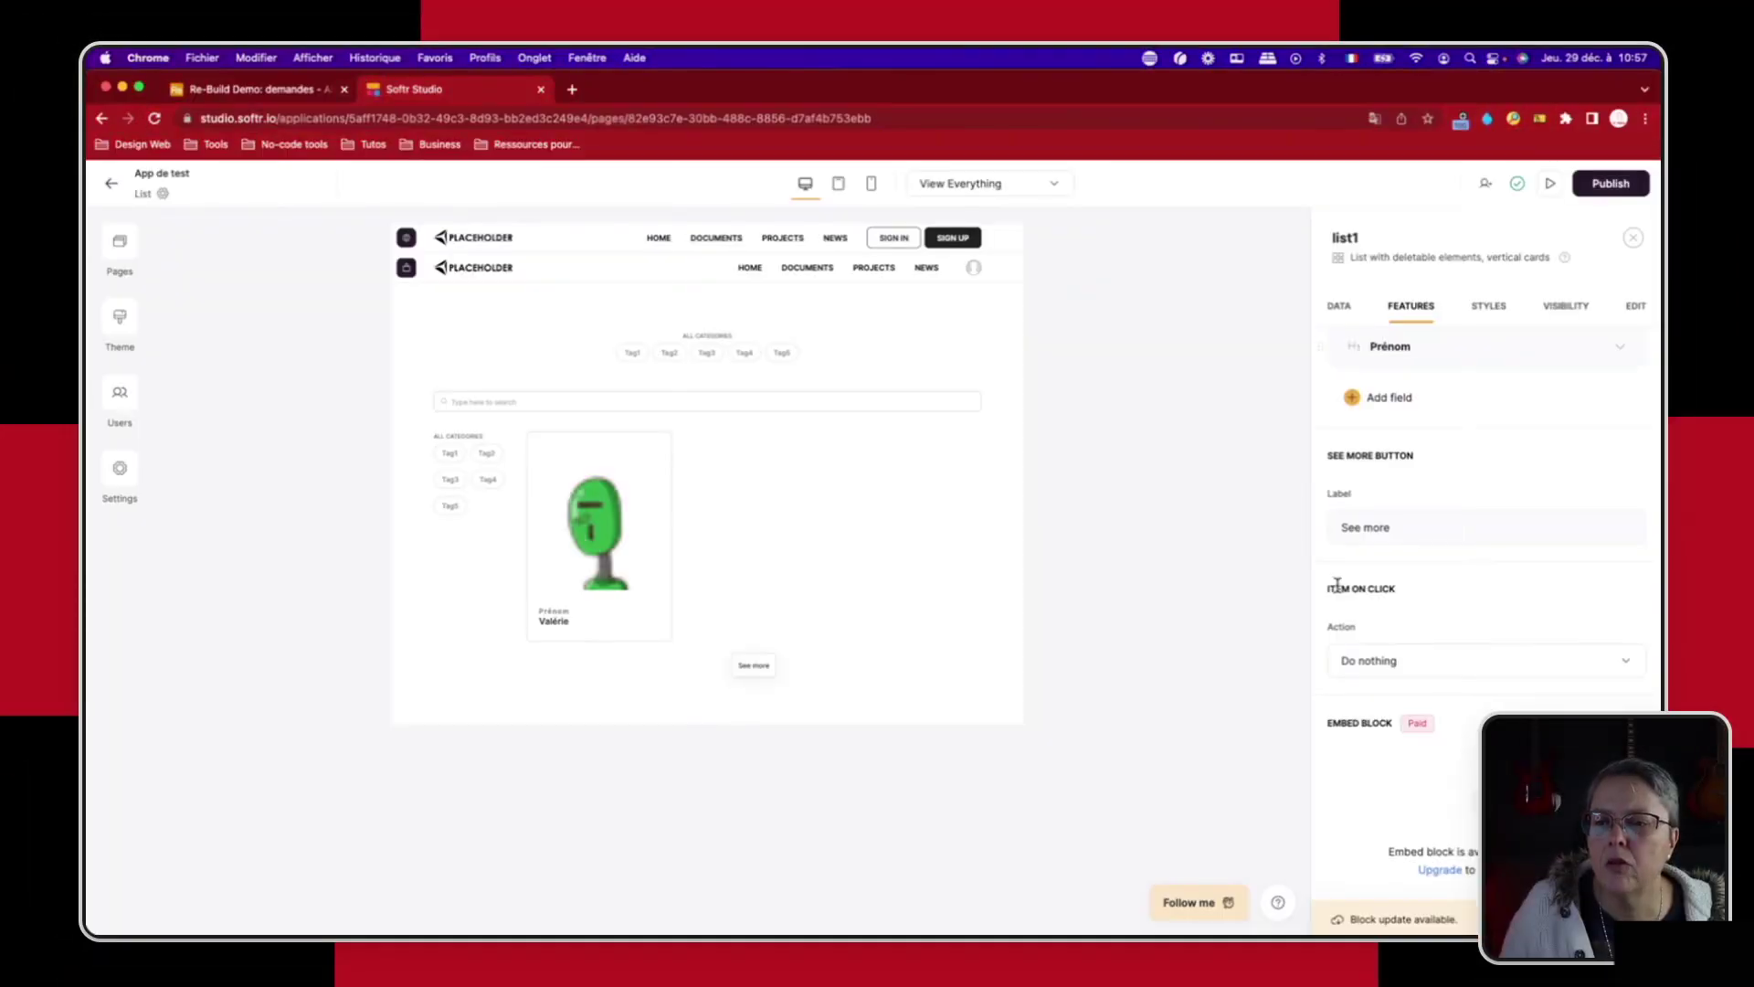
drag(1337, 585, 1397, 589)
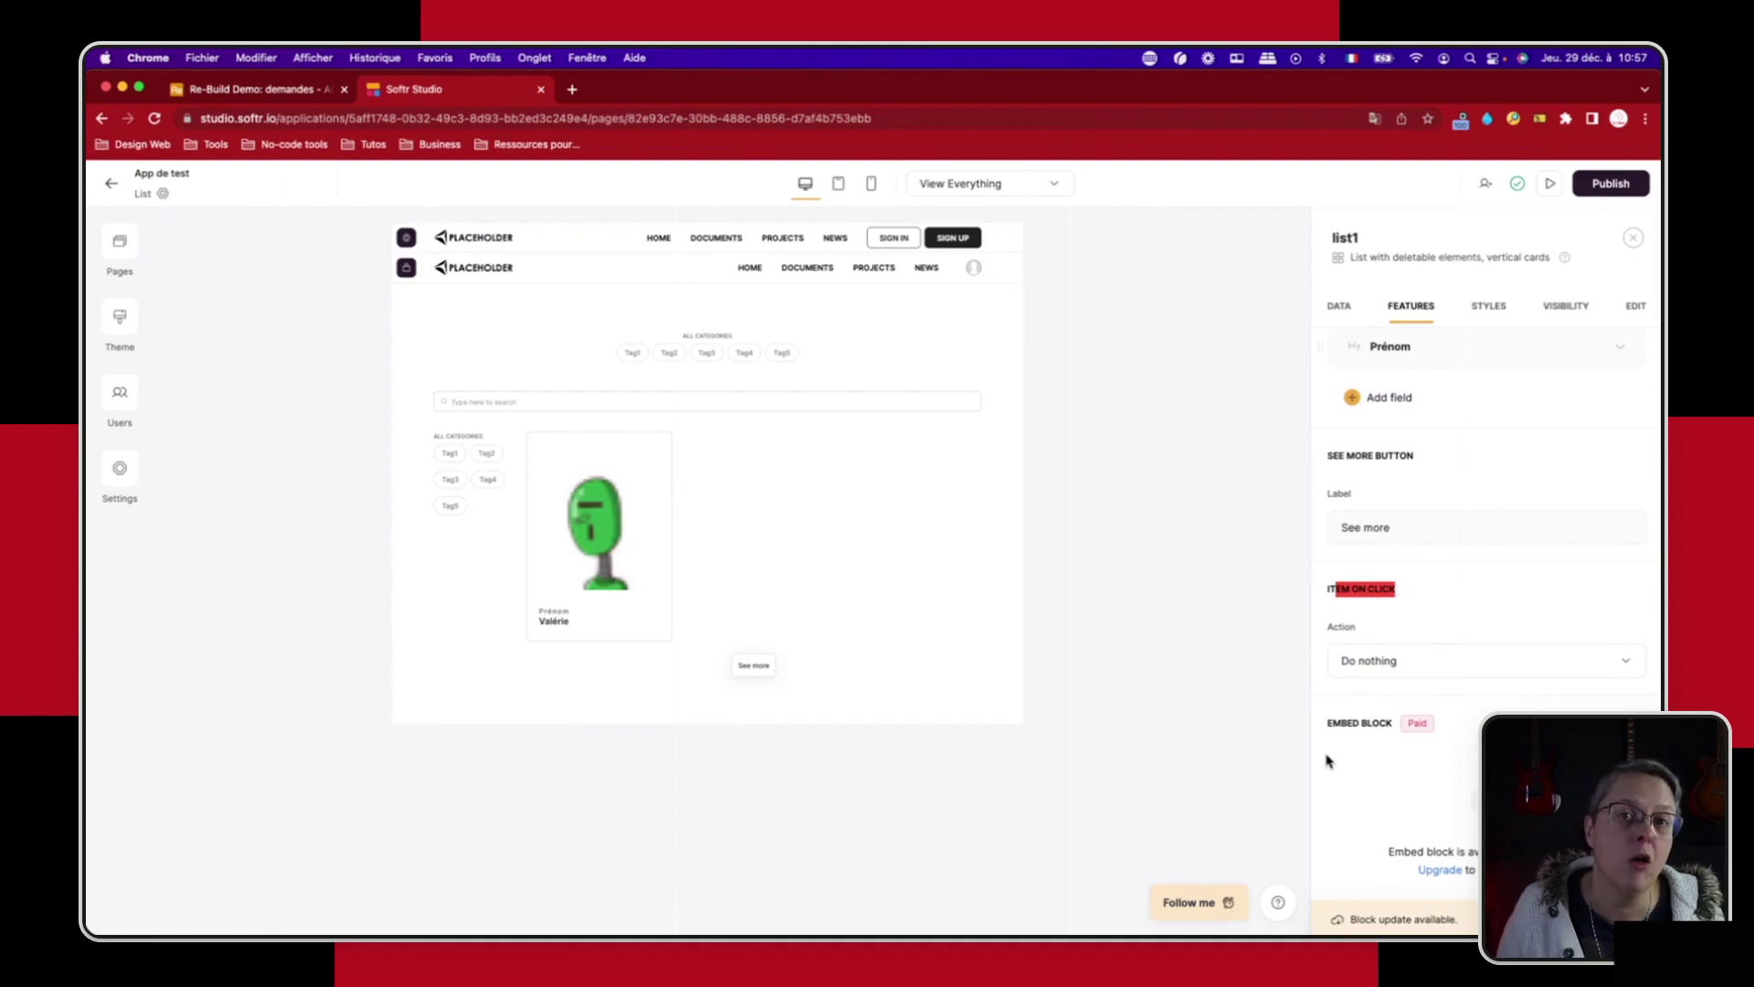
click(1387, 664)
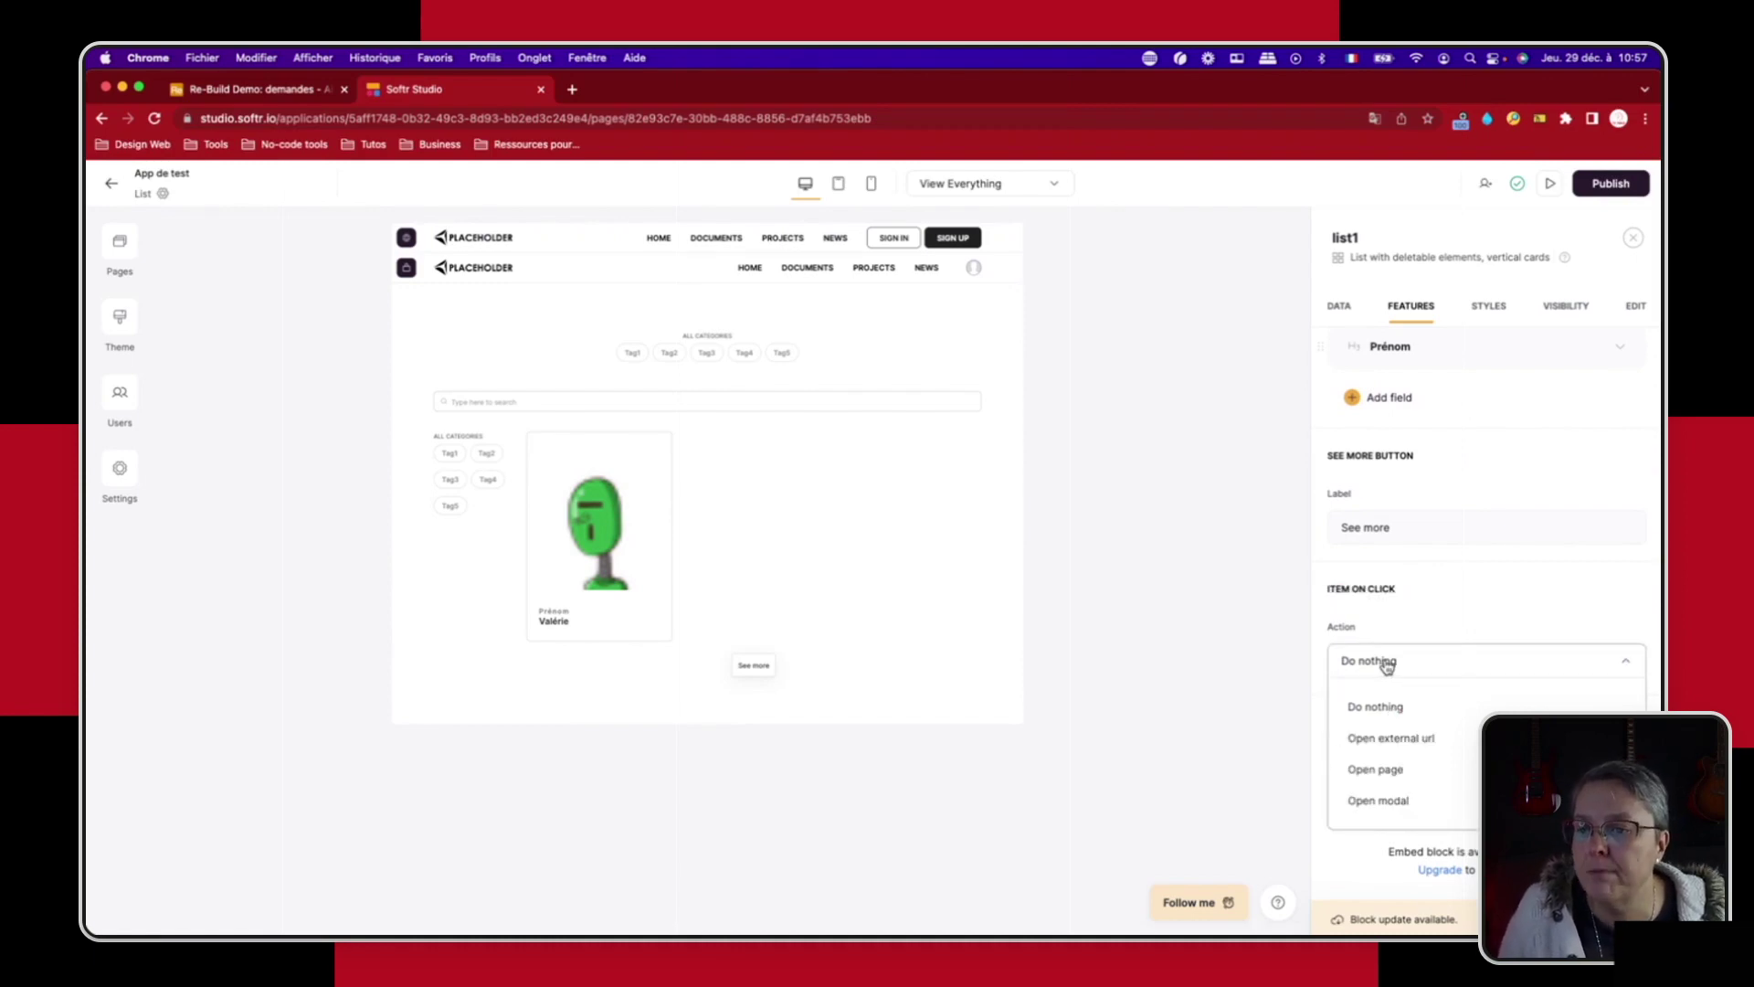
click(1378, 772)
click(1380, 742)
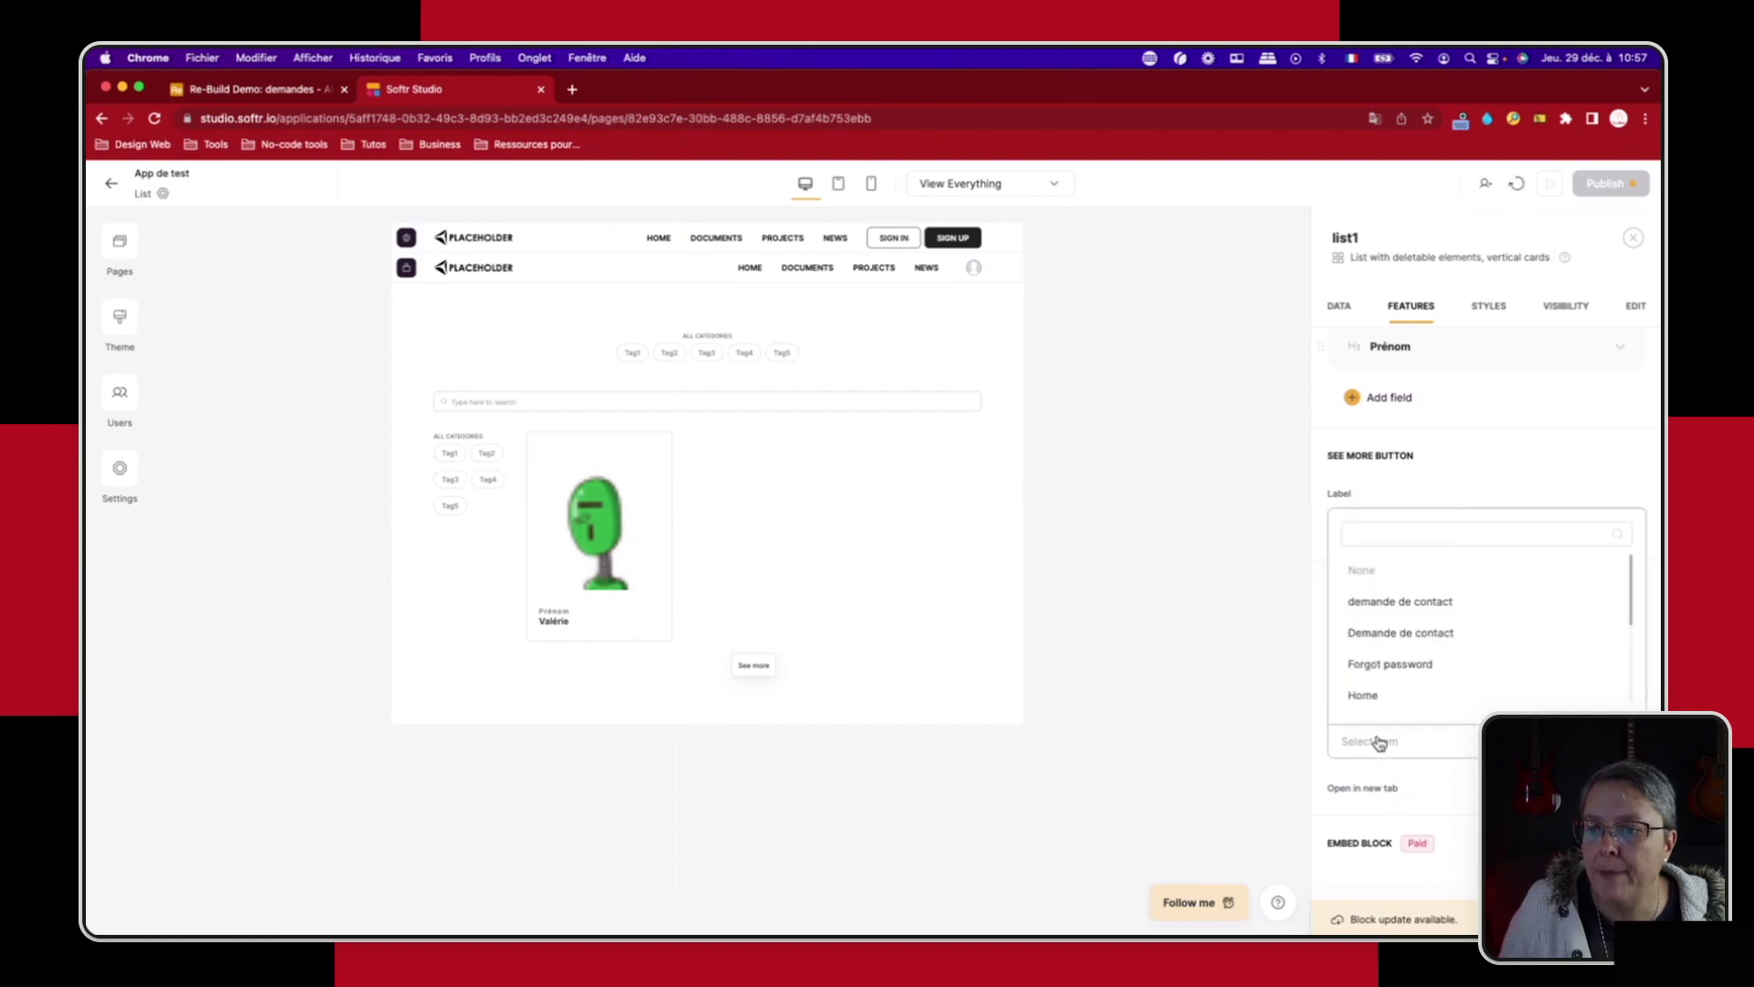
scroll(1399, 680, down, 3)
click(1379, 633)
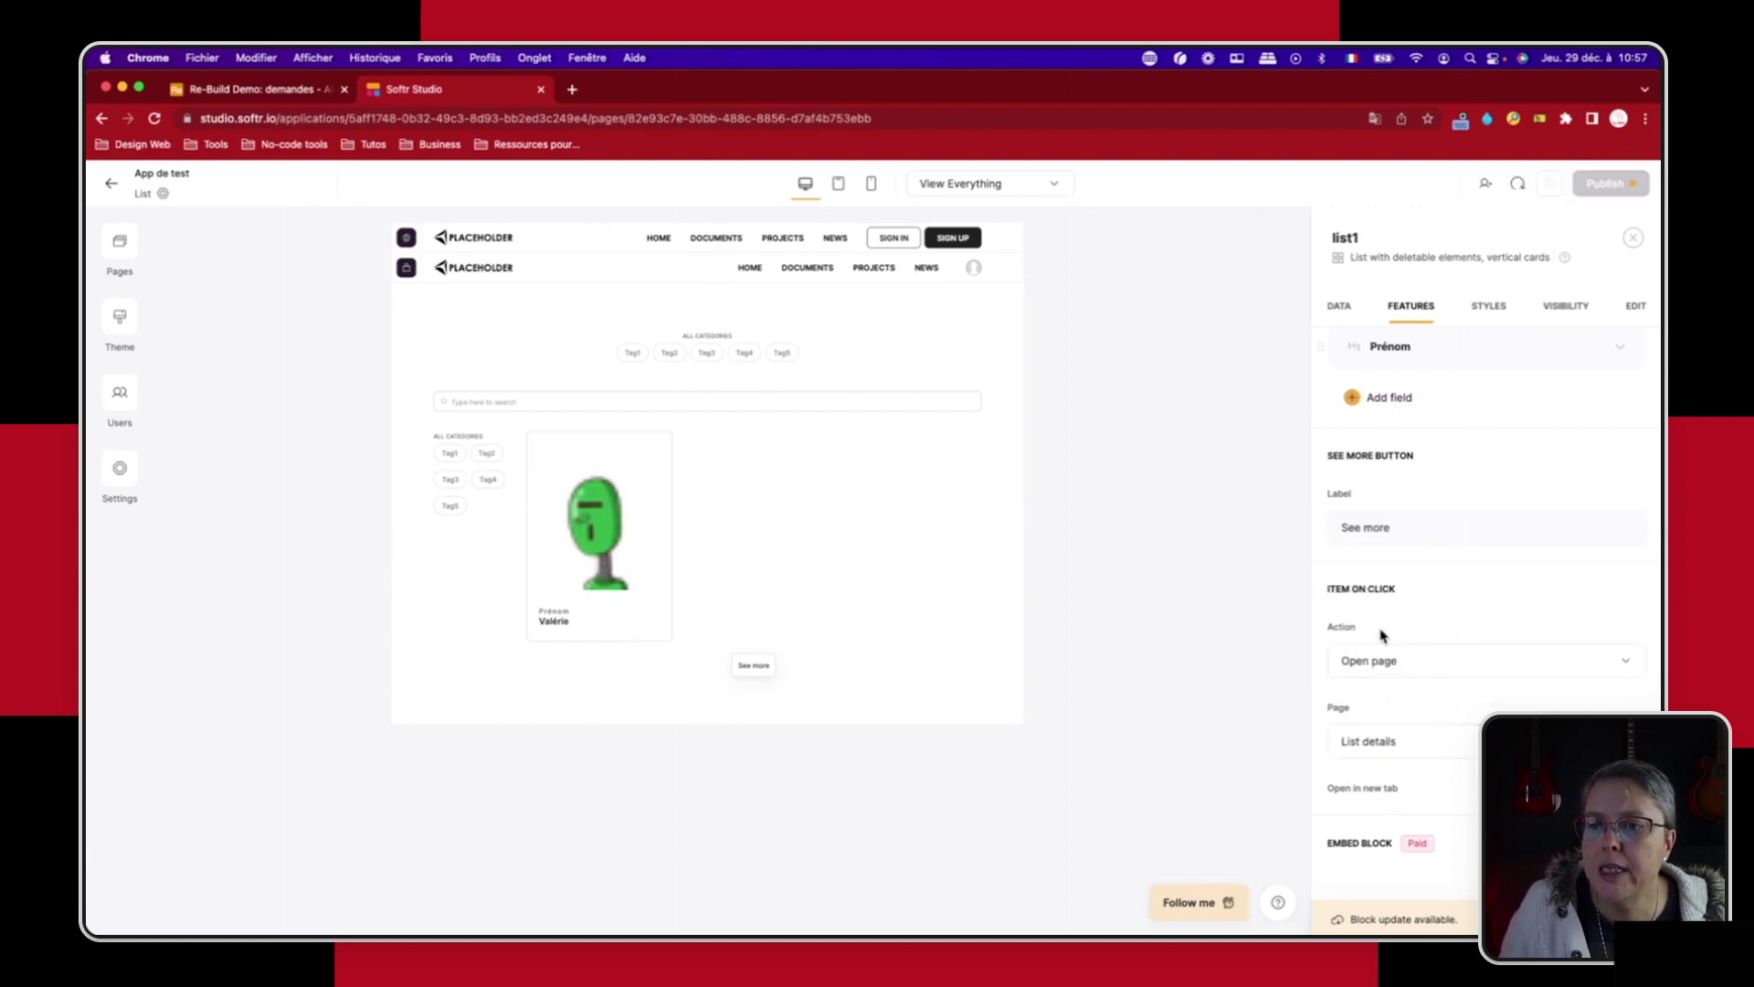
Step: Publish the updates and preview the List page, opening the contact card's details page
click(1606, 185)
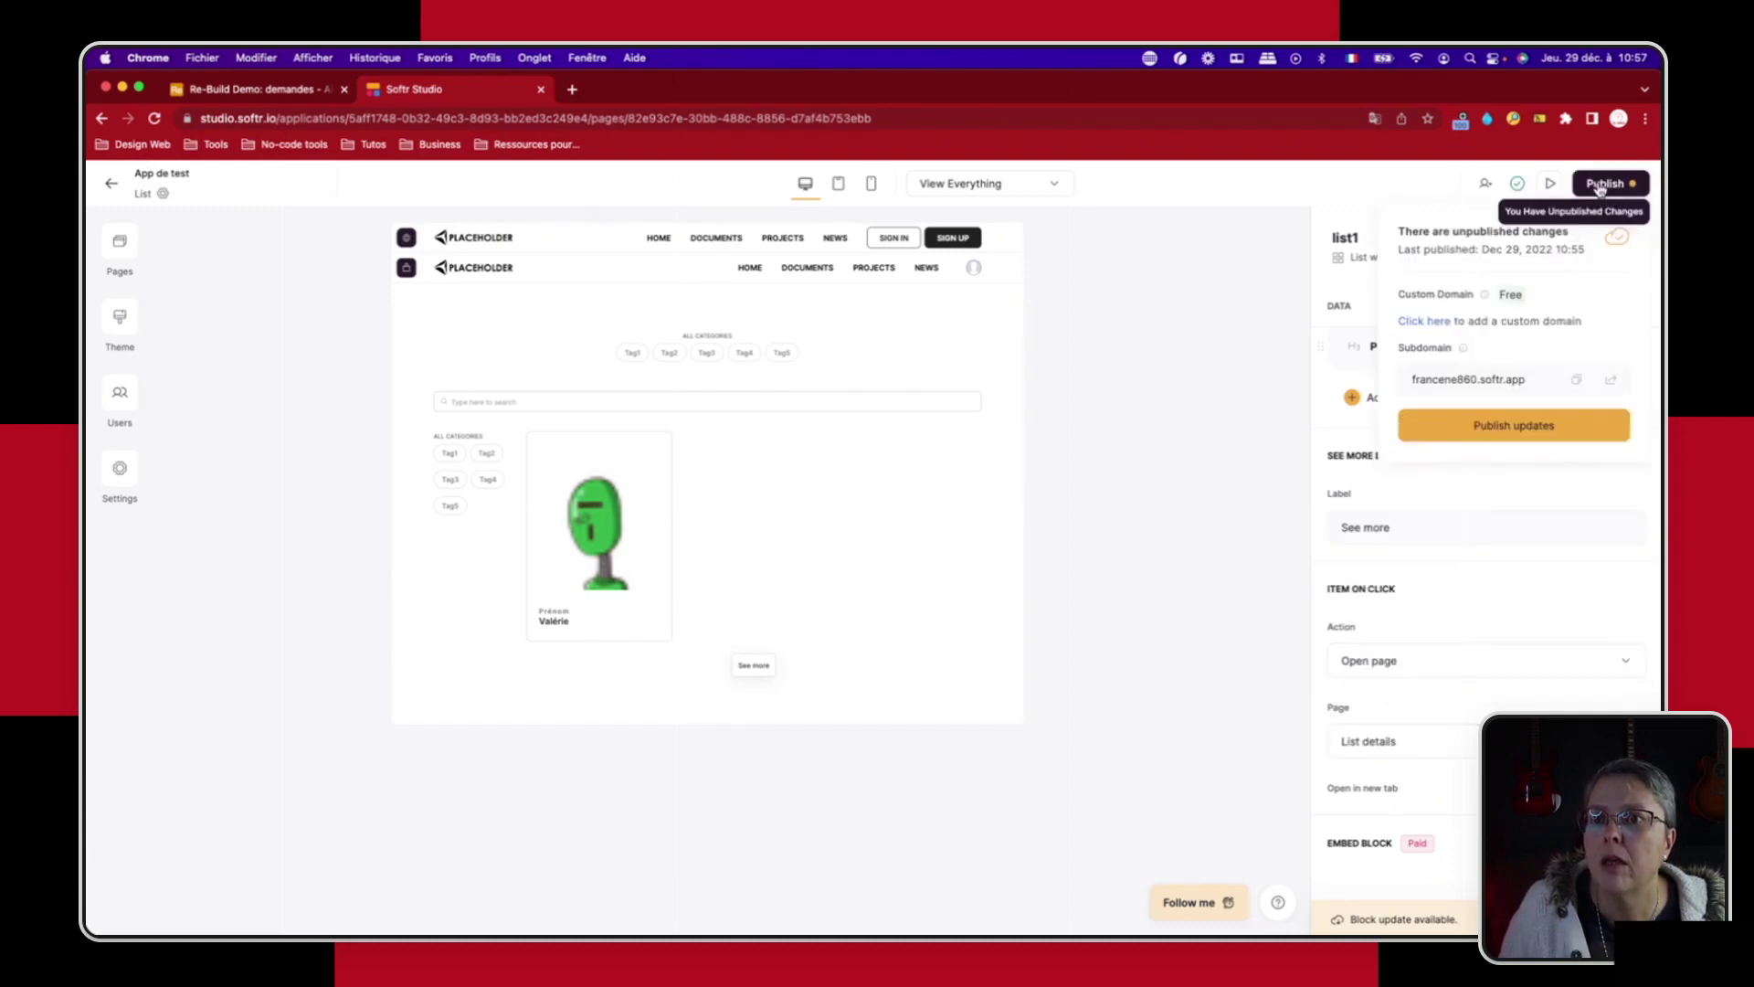
click(1473, 423)
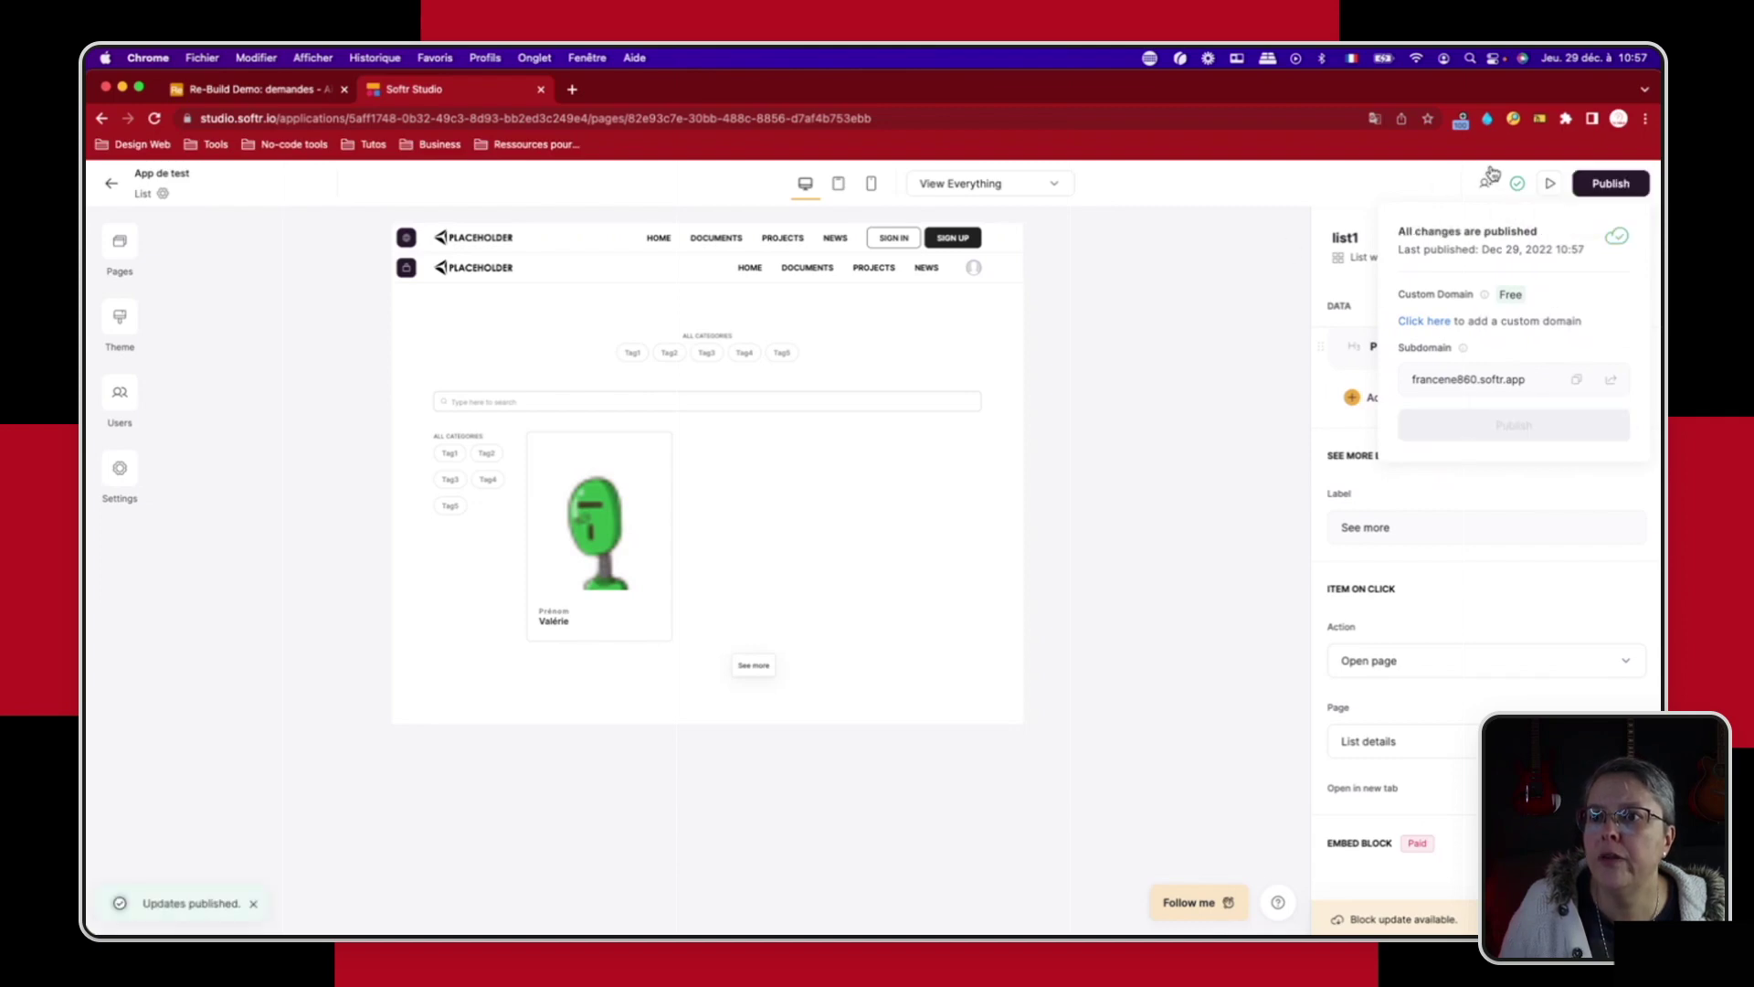
click(1551, 184)
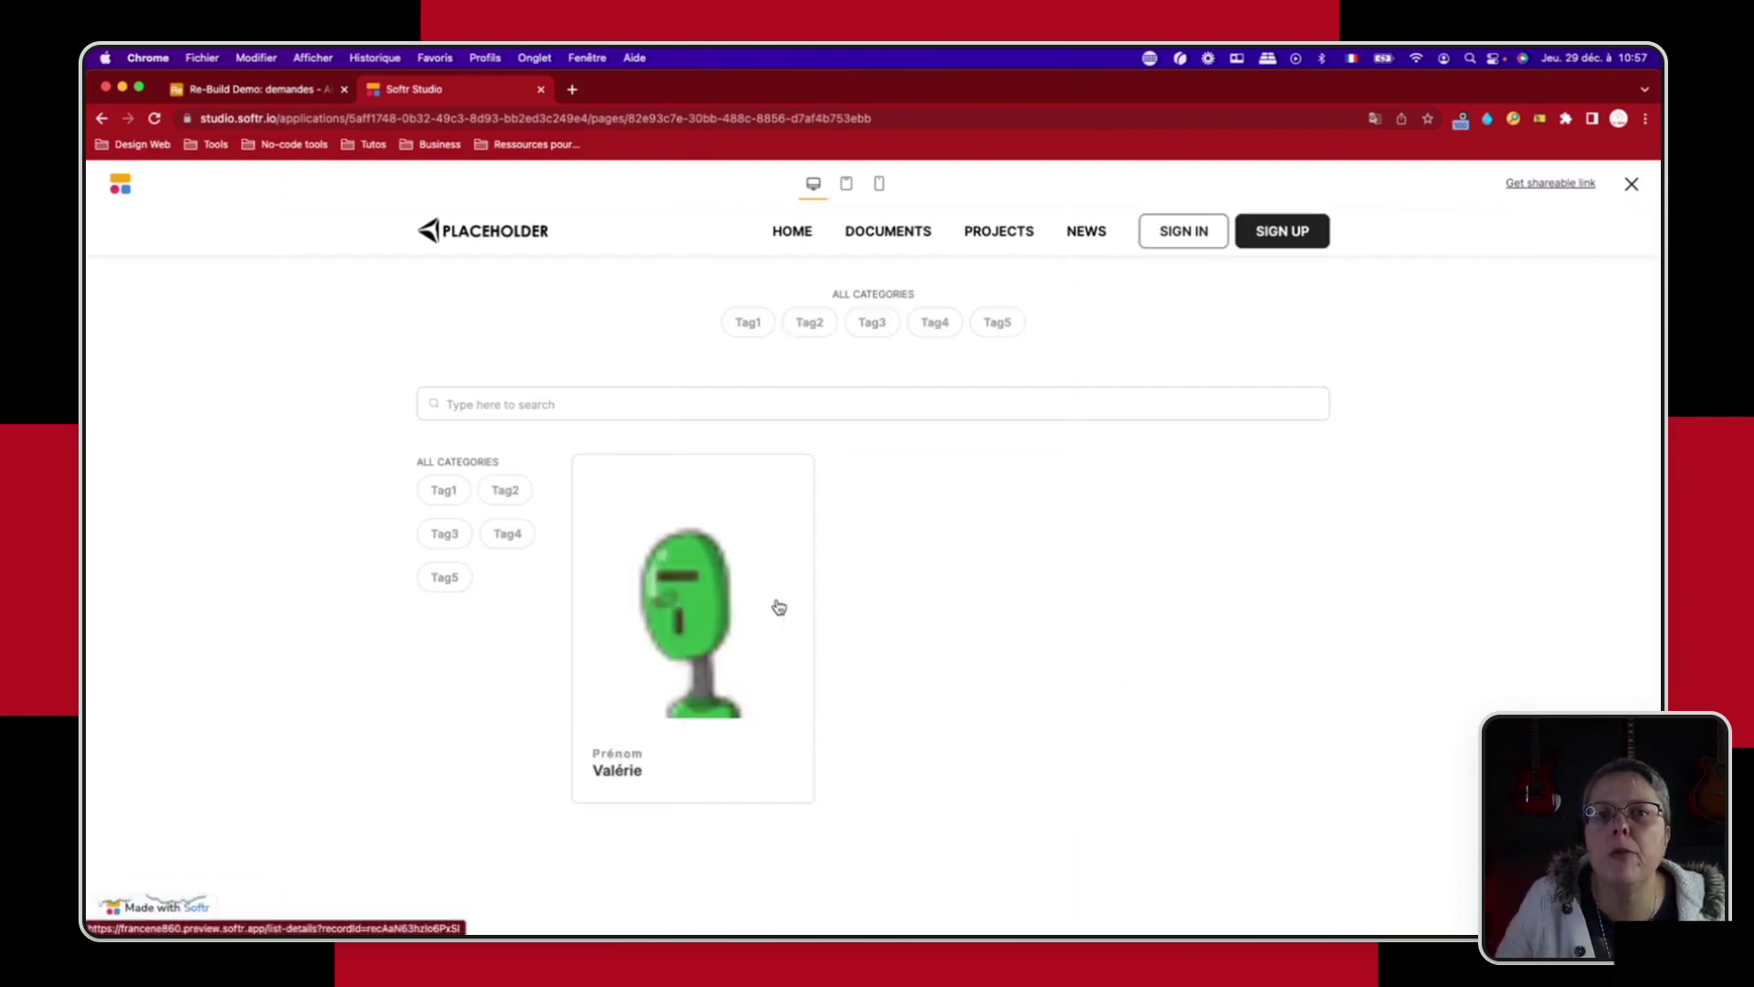
click(704, 578)
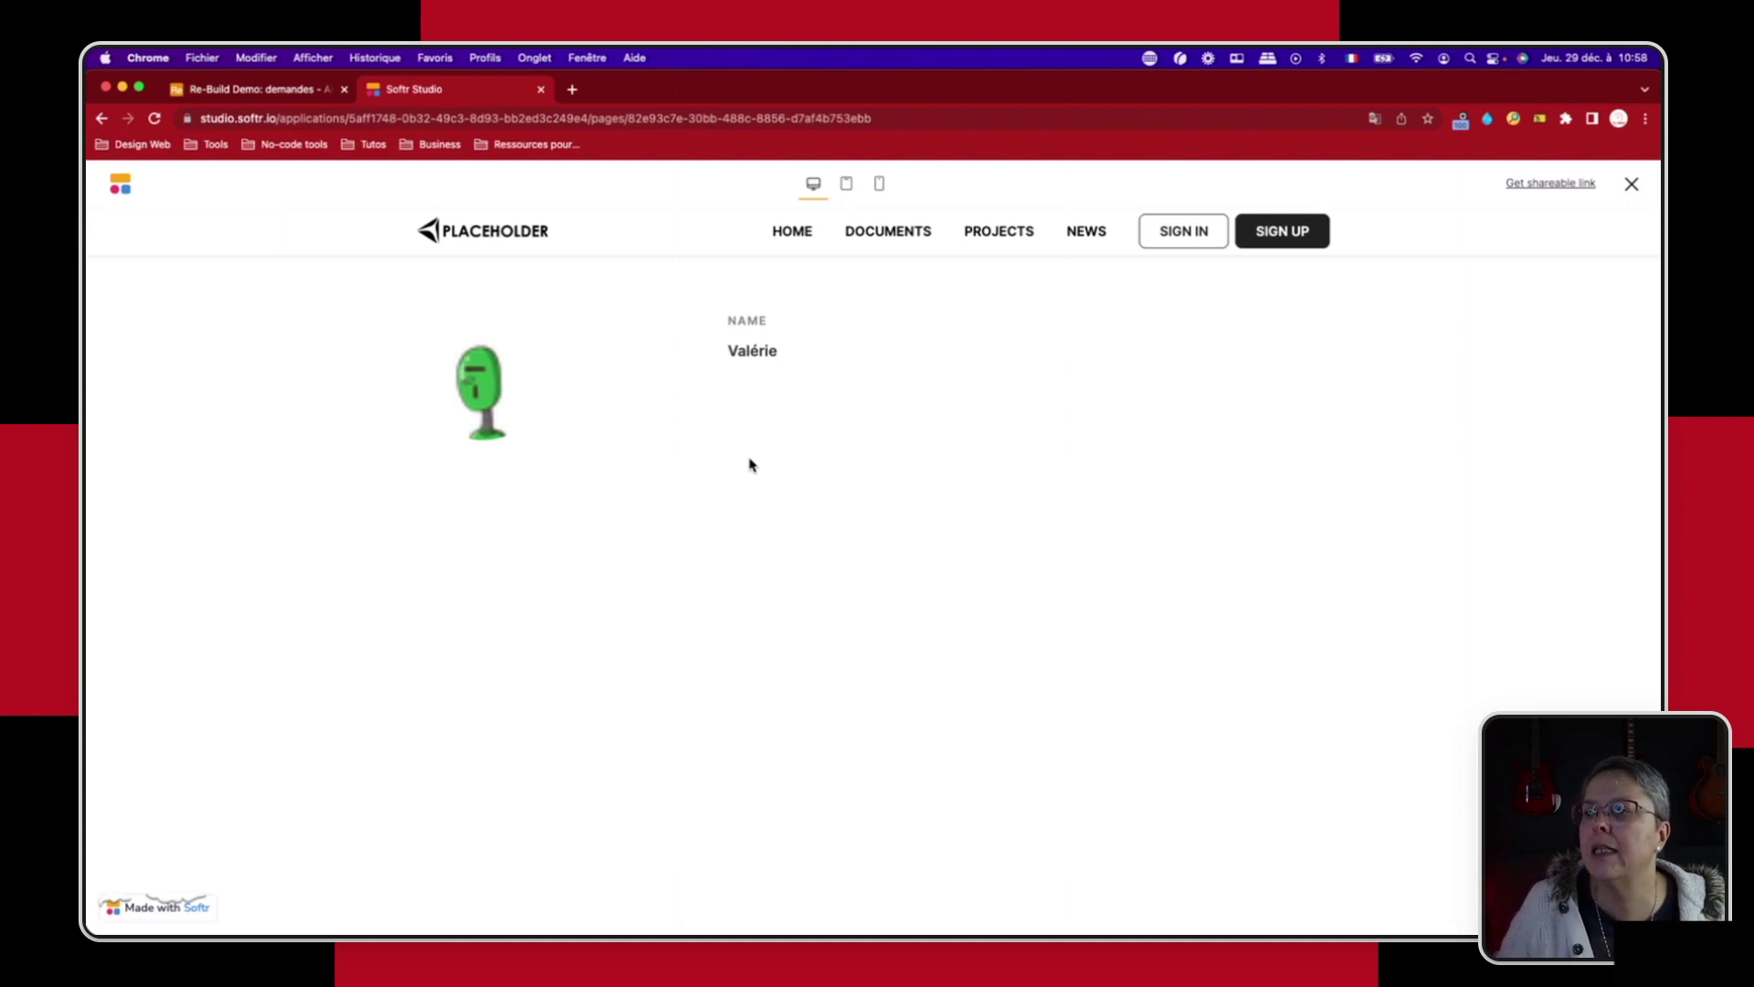
click(1632, 185)
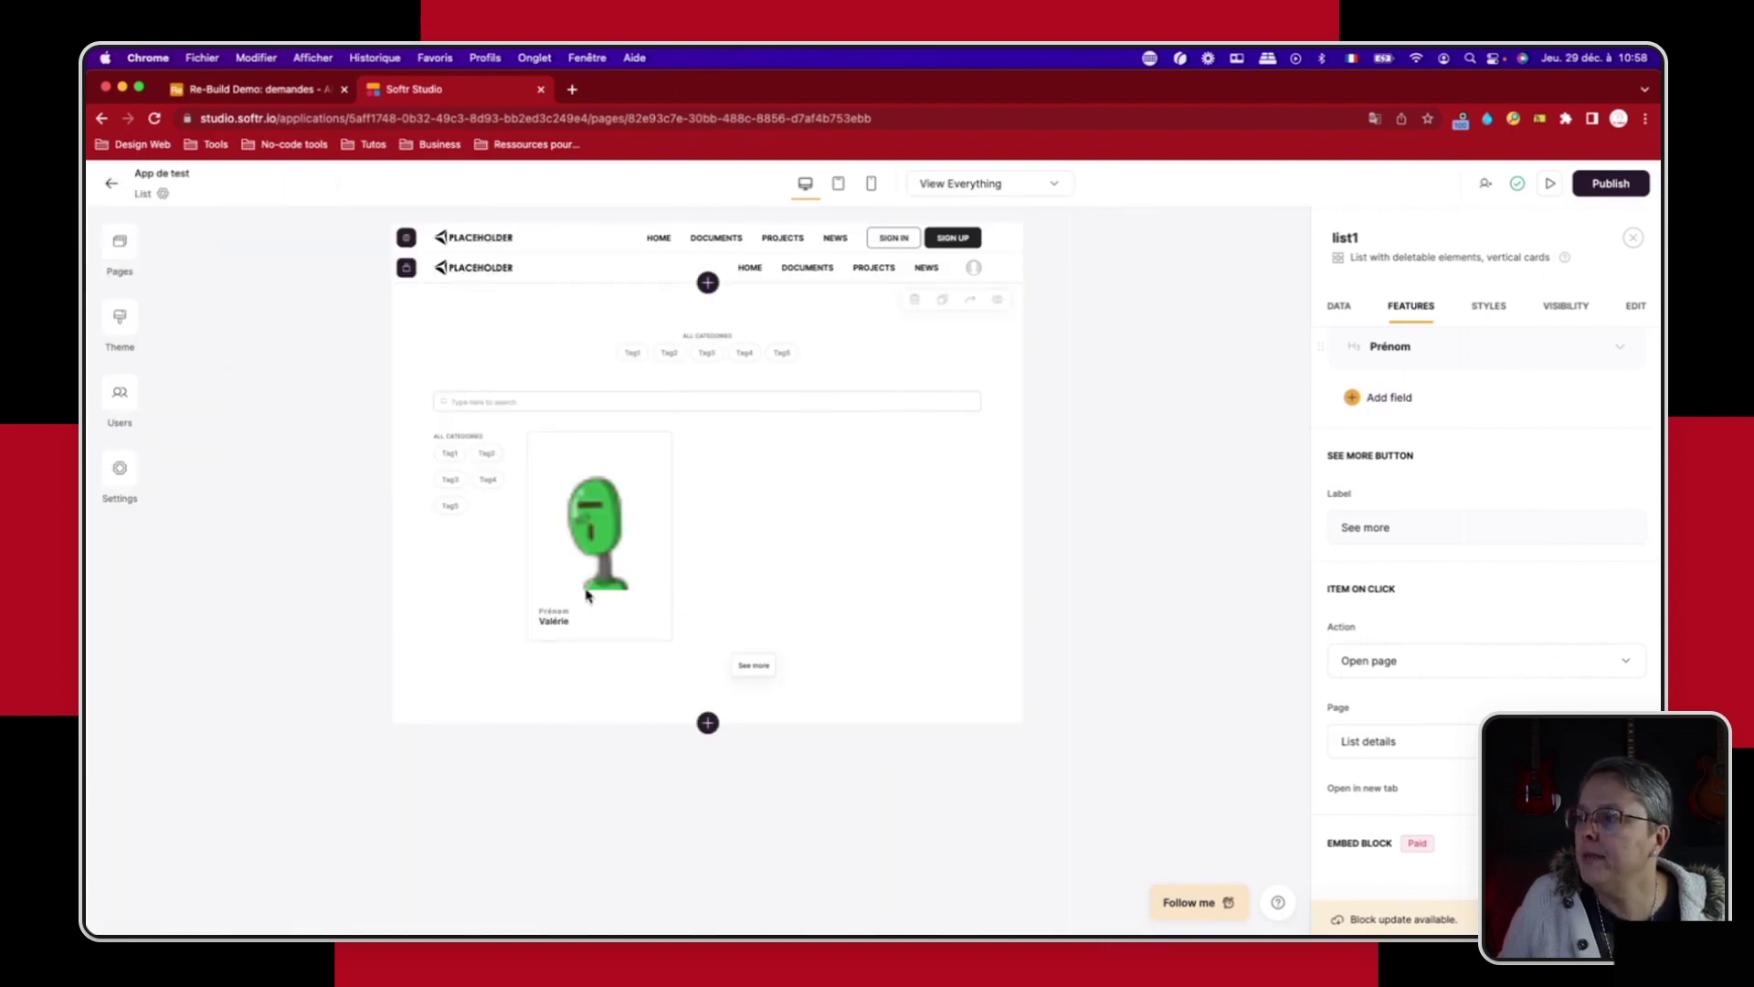
Step: On the List details page, add a Button field to the list-details1 block's list item fields
click(120, 242)
drag(215, 650, 217, 654)
click(217, 654)
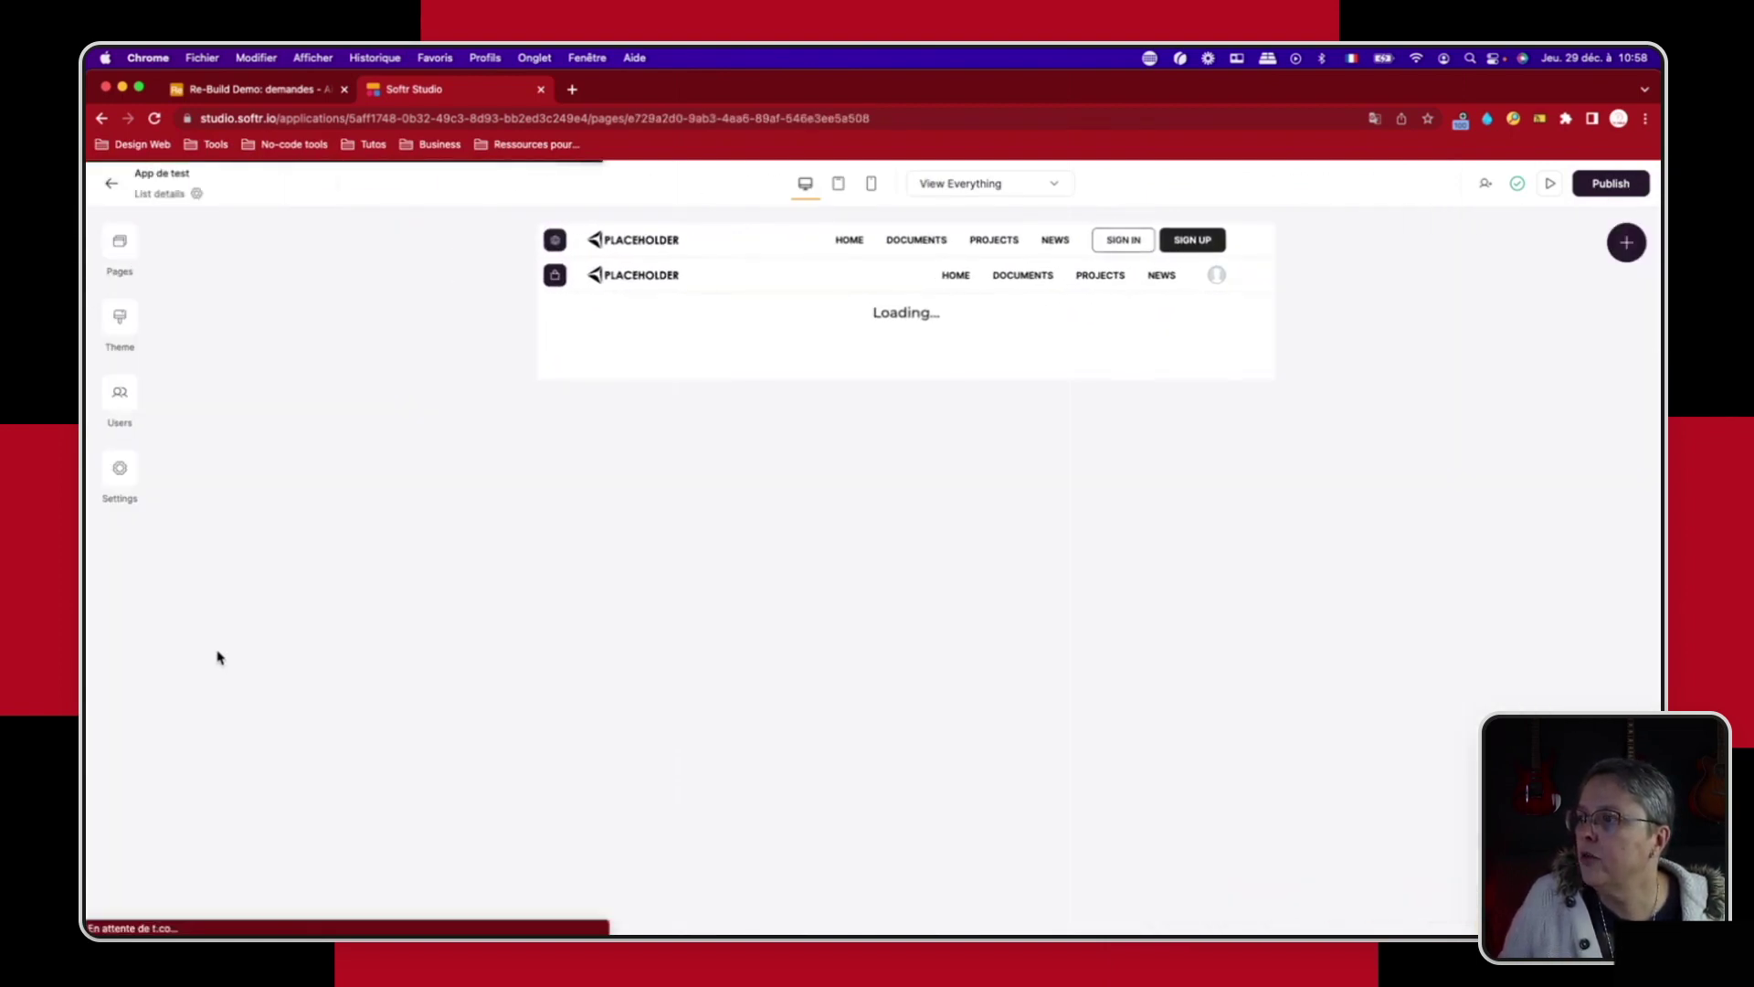
click(742, 408)
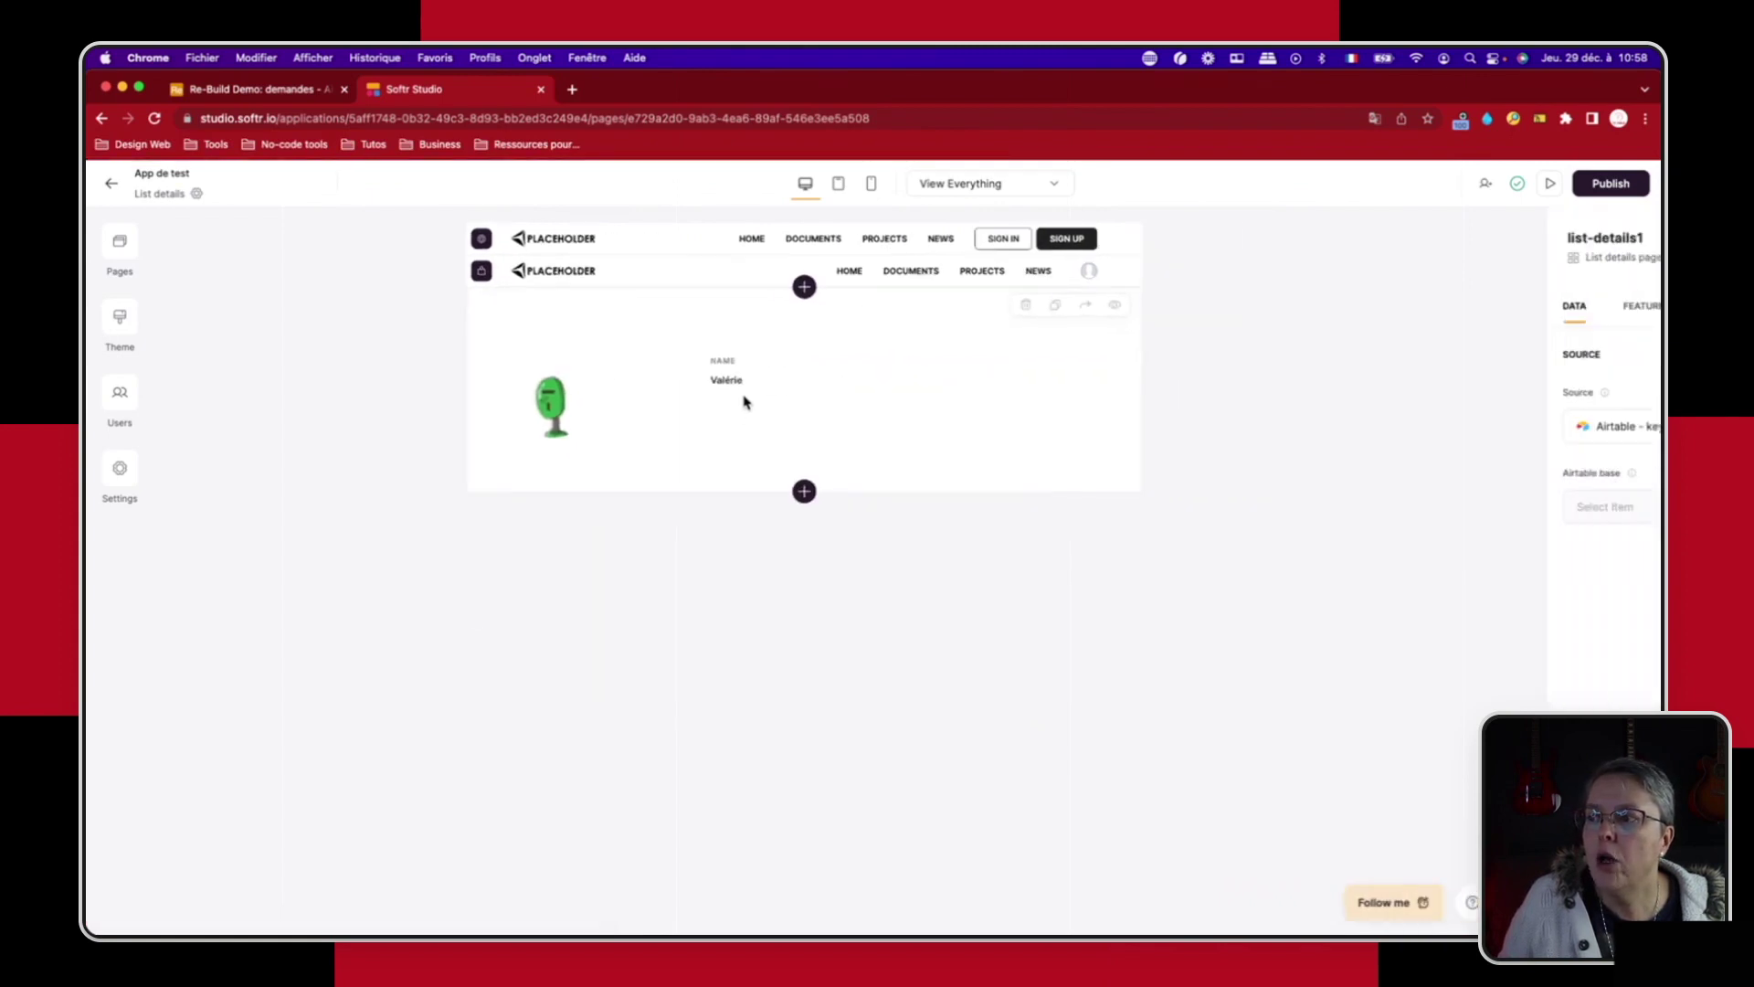
click(1413, 307)
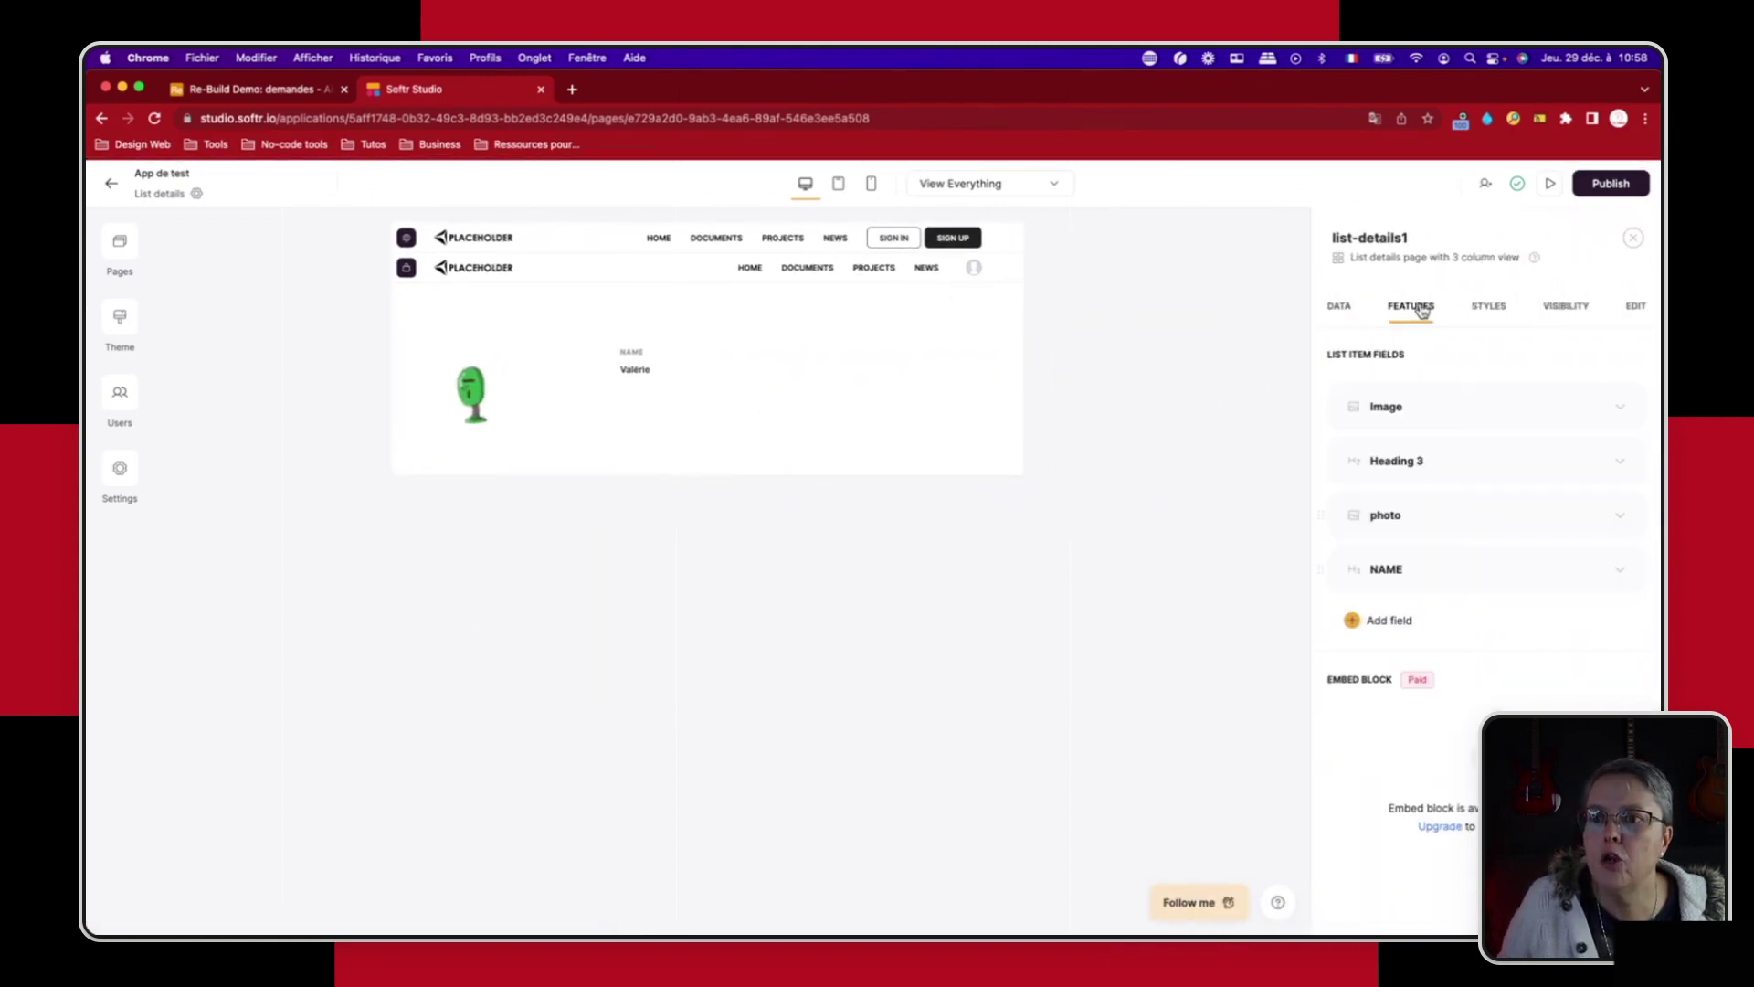
click(1389, 619)
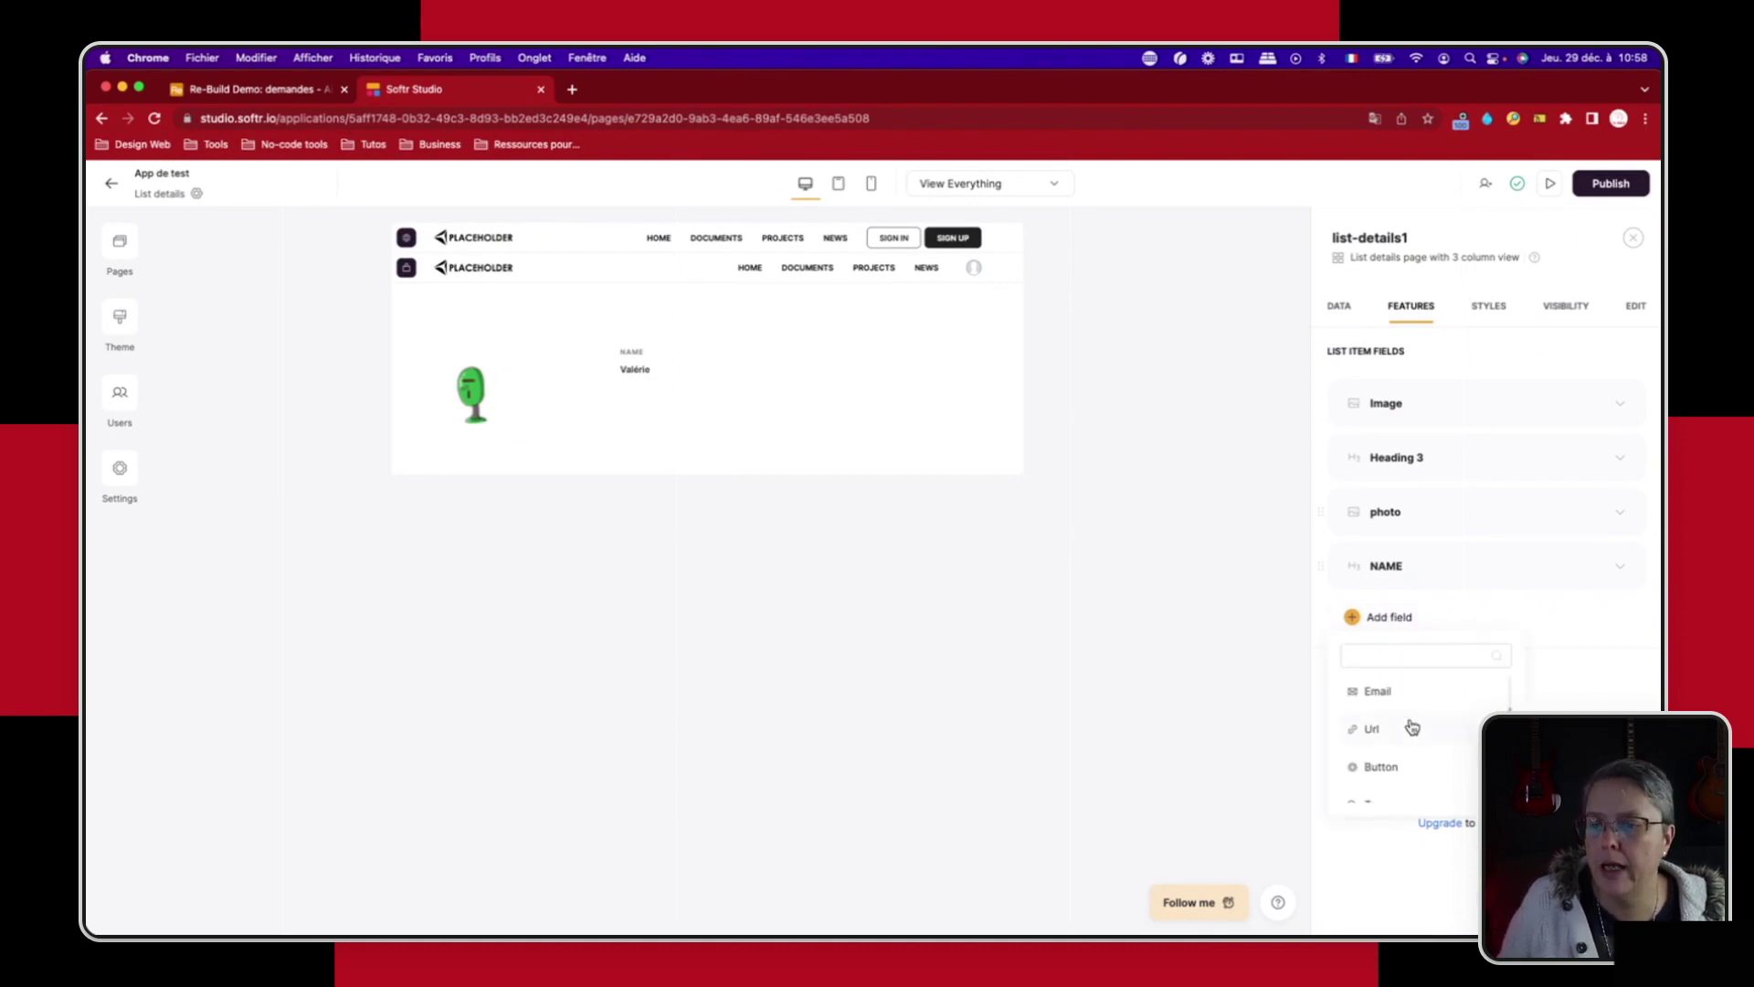
scroll(1427, 745, down, 5)
click(1375, 735)
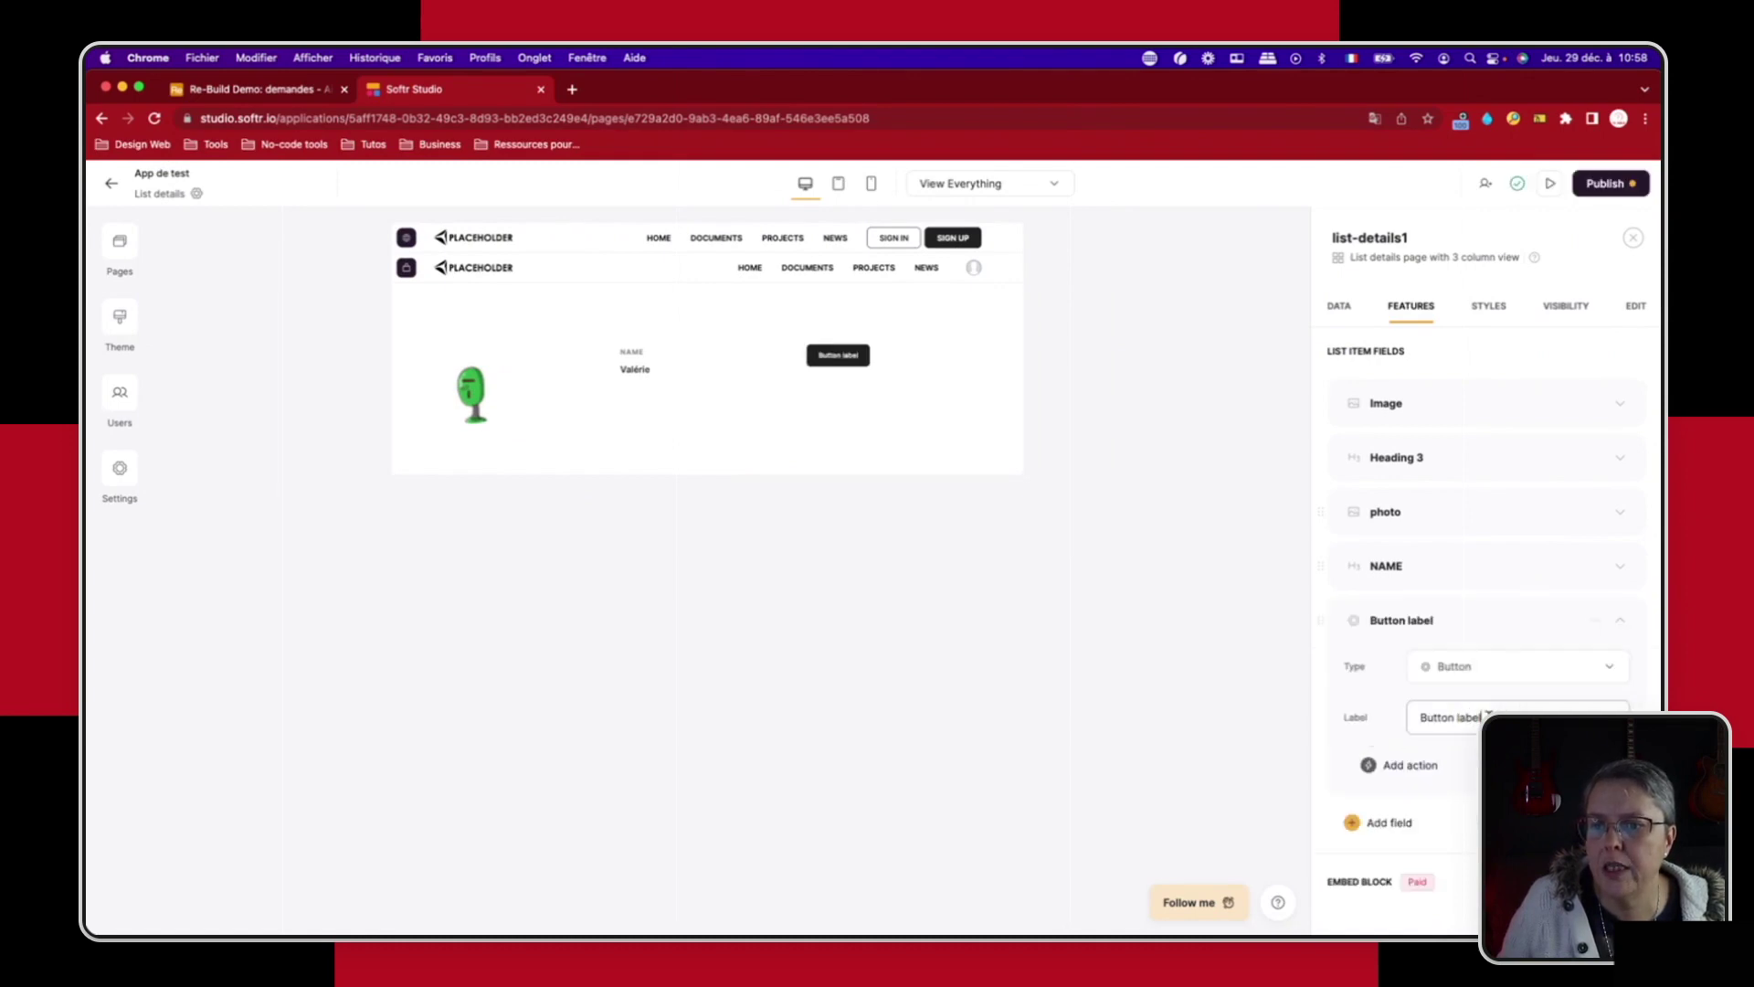
Step: Set the new button's label to "Je contacte cette personne"
triple_click(1488, 716)
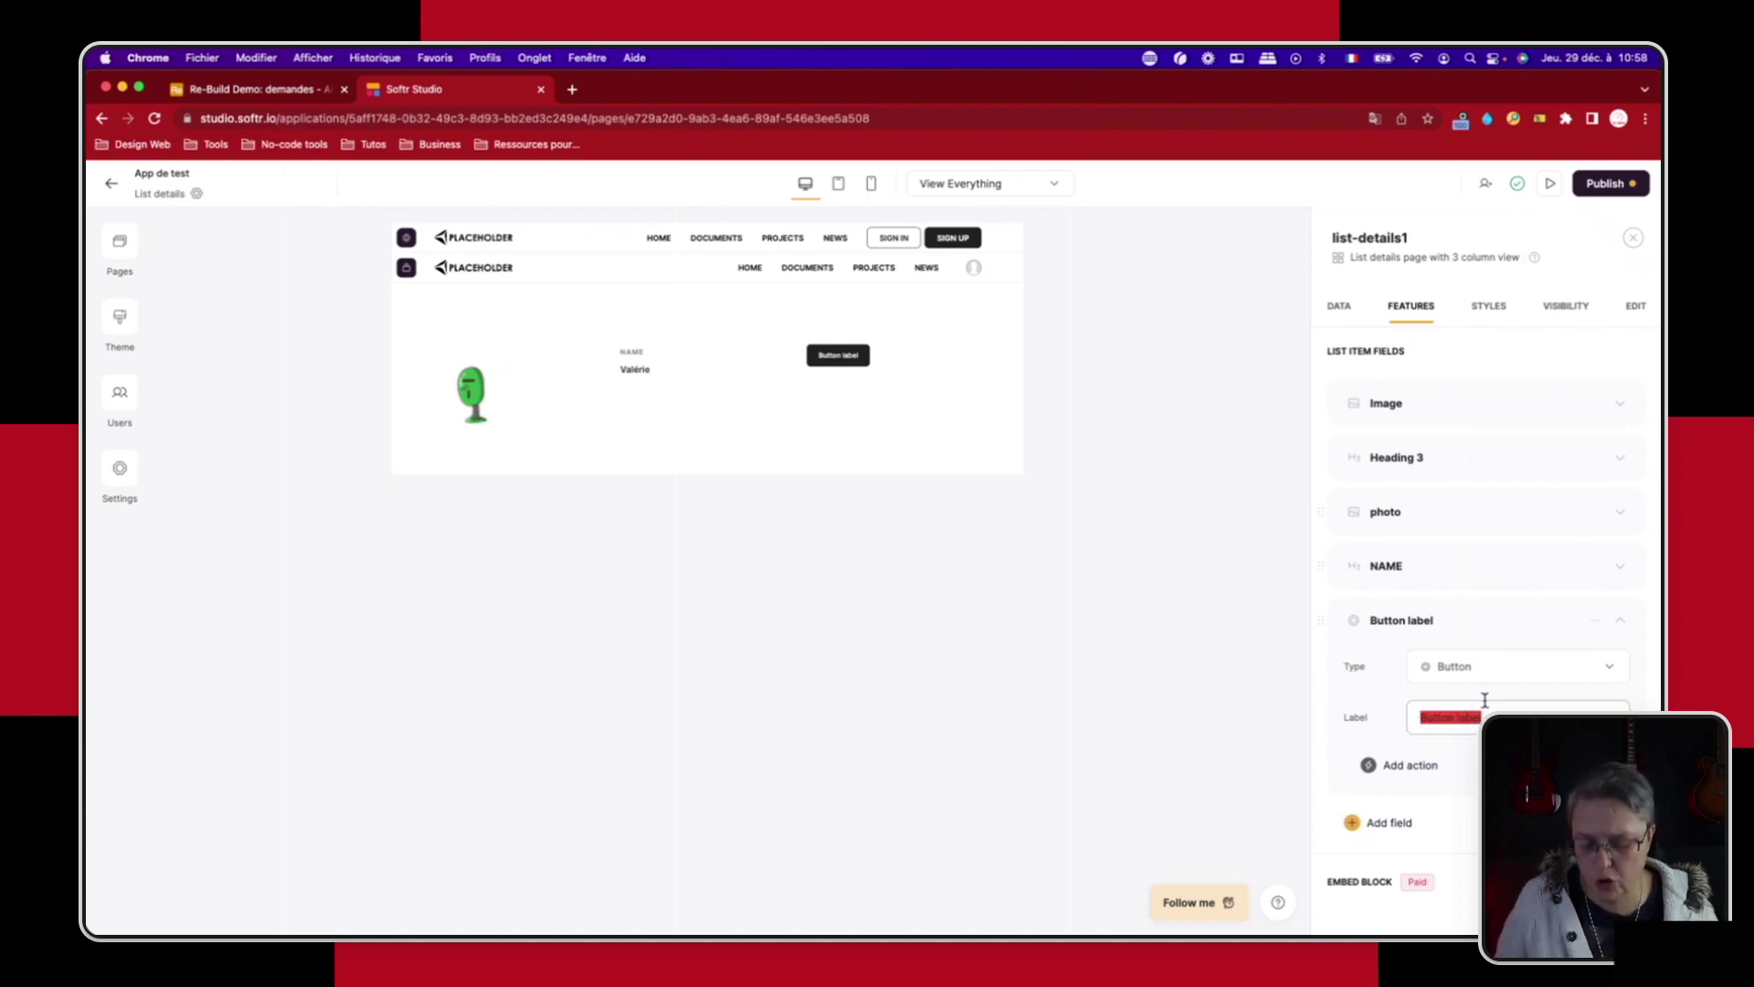
text(Je contact)
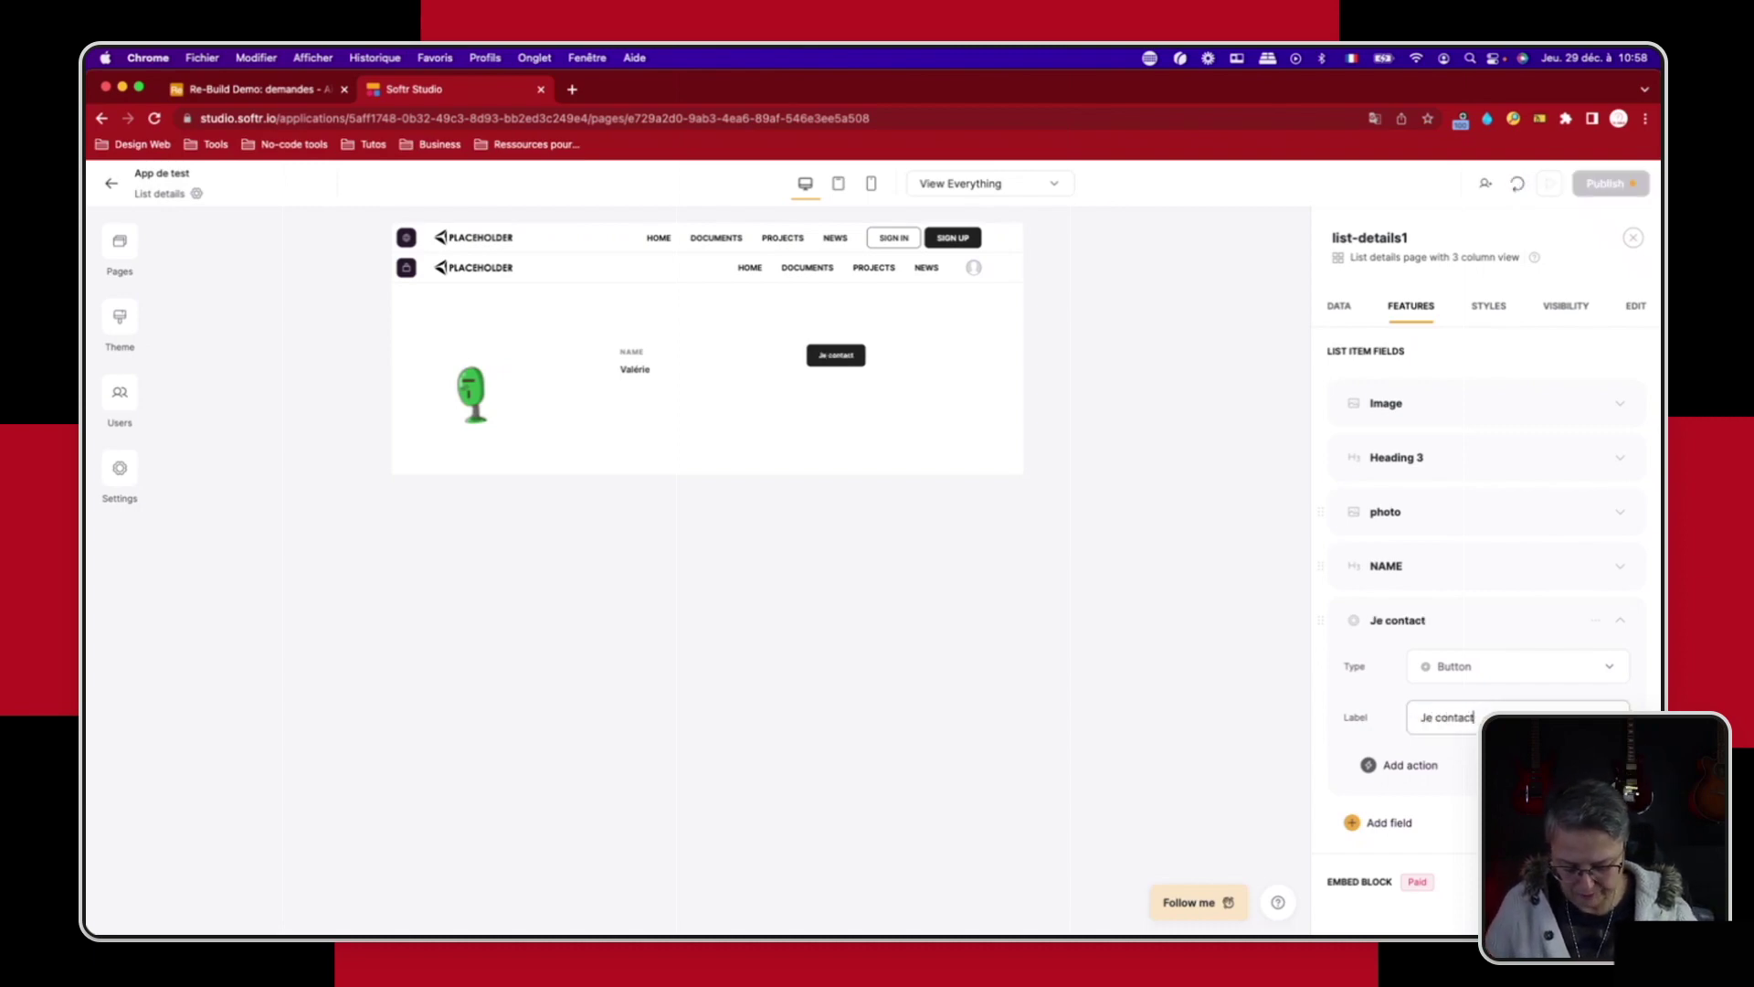
text(e cette personne)
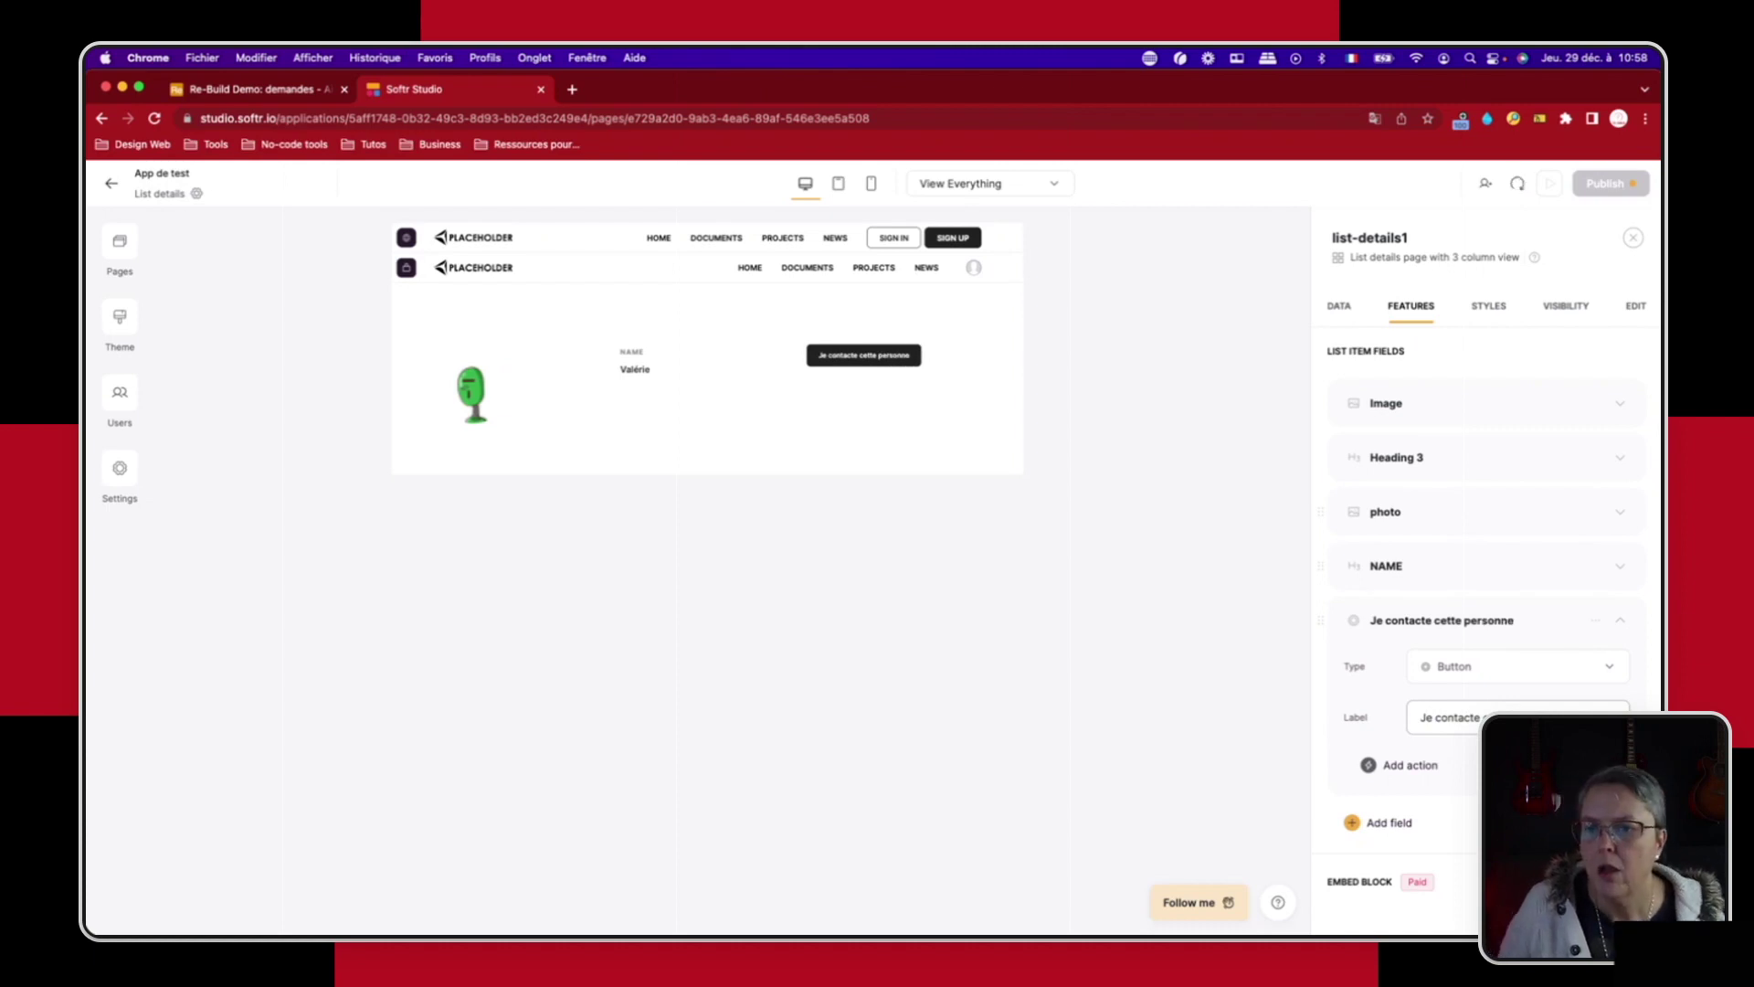
Step: Give the button an Open external url action using the urlcontact field and publish the updates
click(1408, 768)
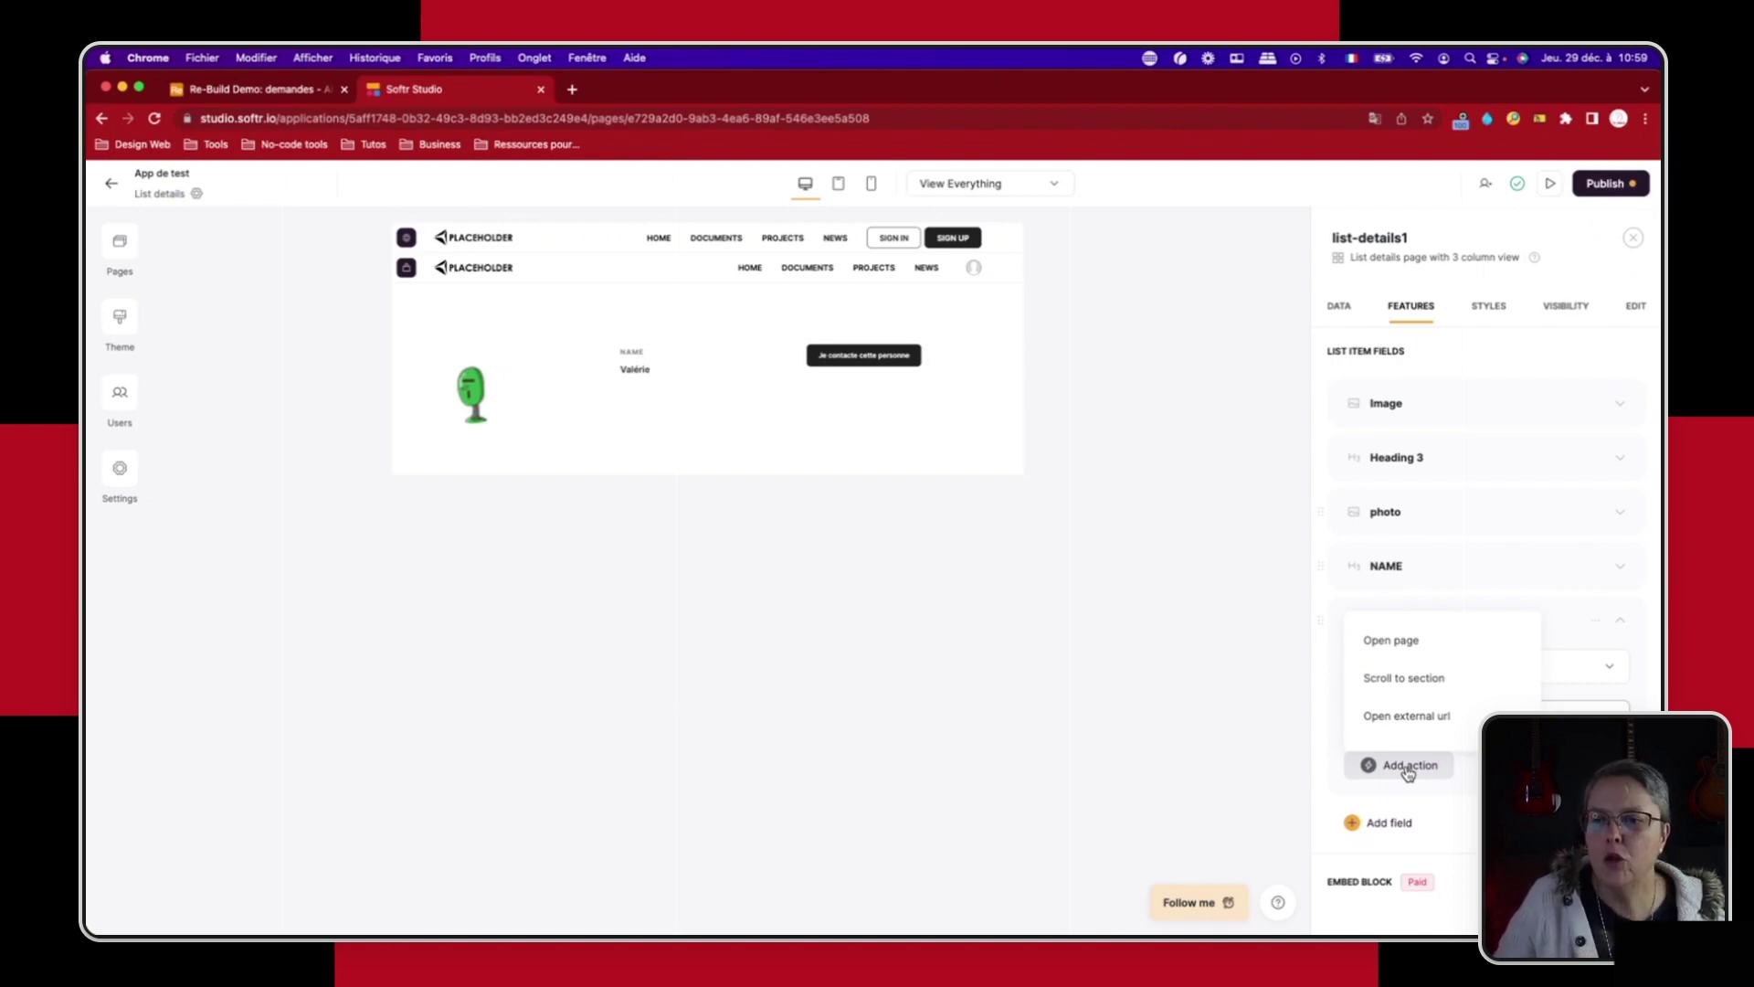
click(1412, 717)
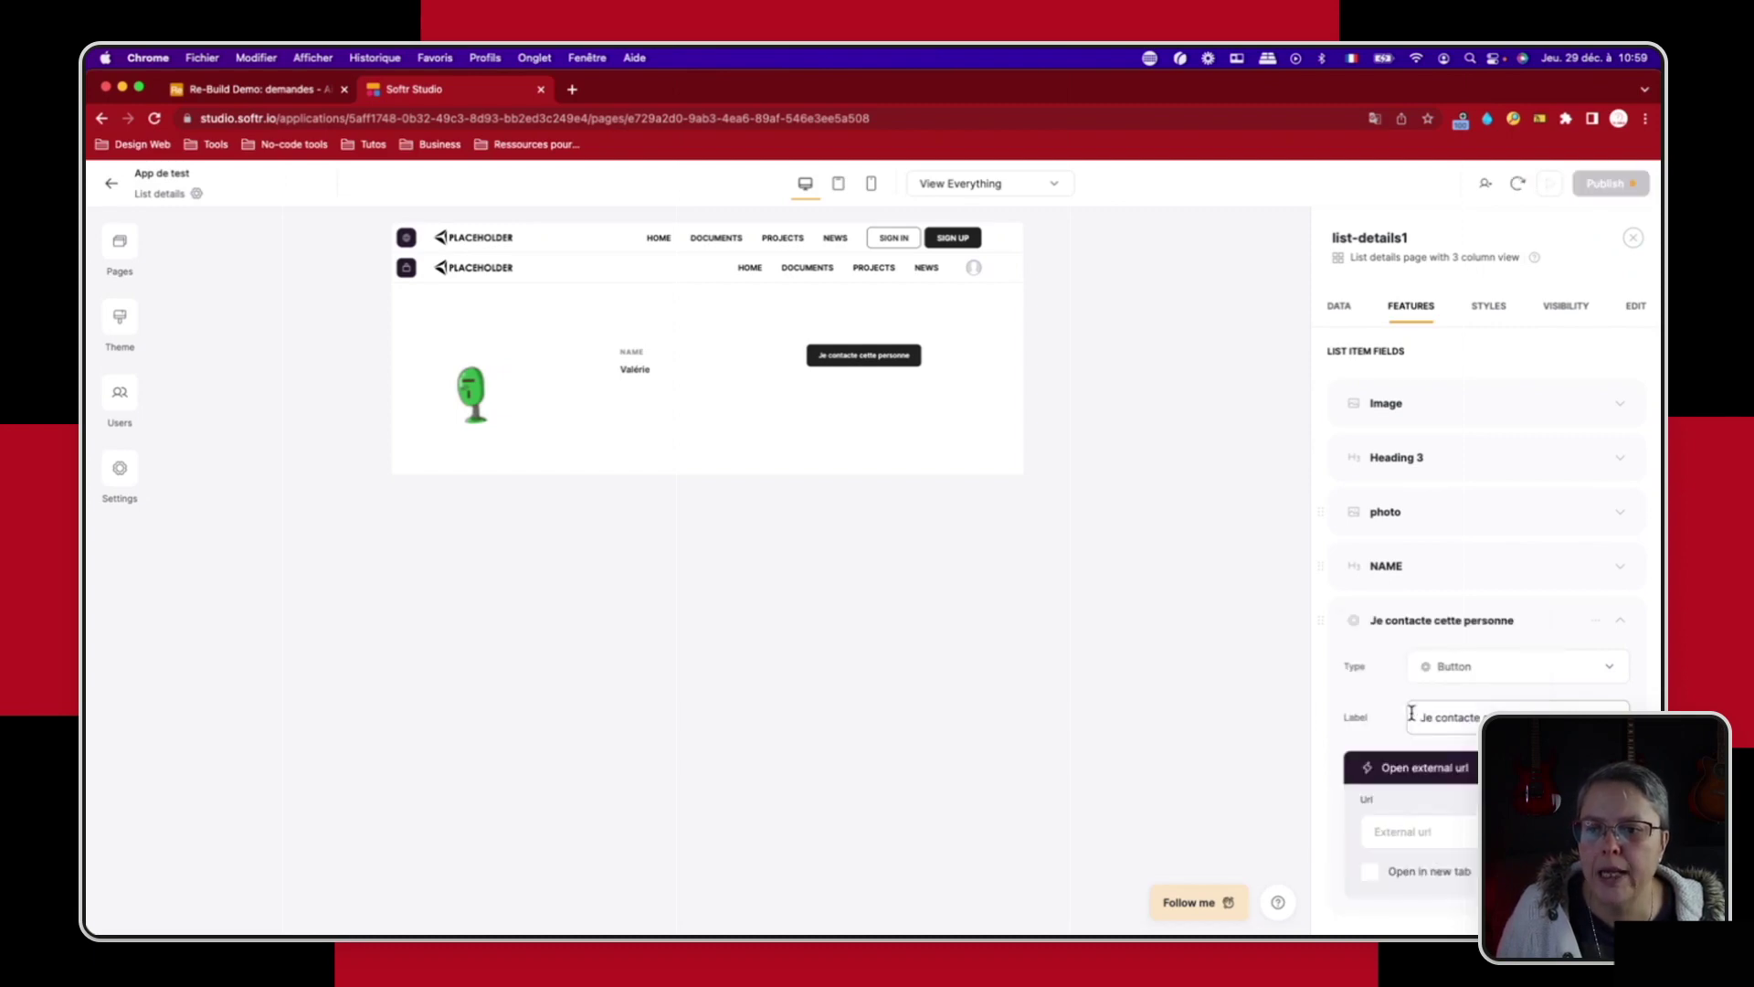
scroll(1434, 810, down, 3)
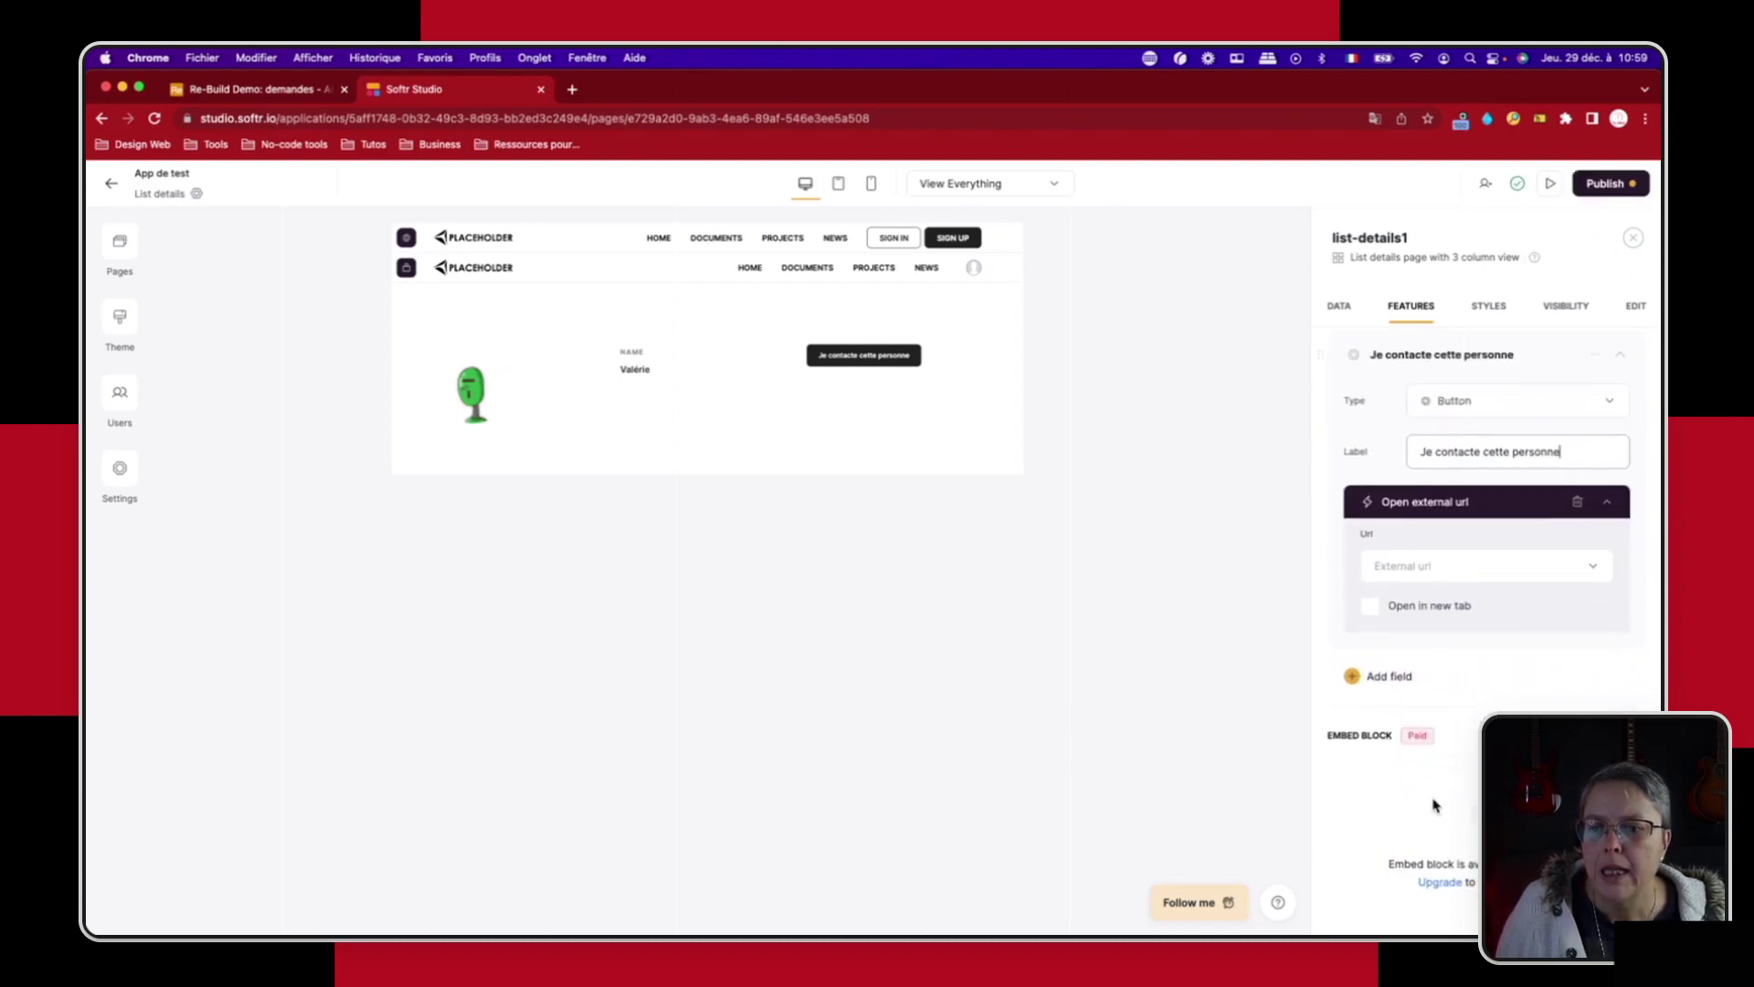
click(1424, 567)
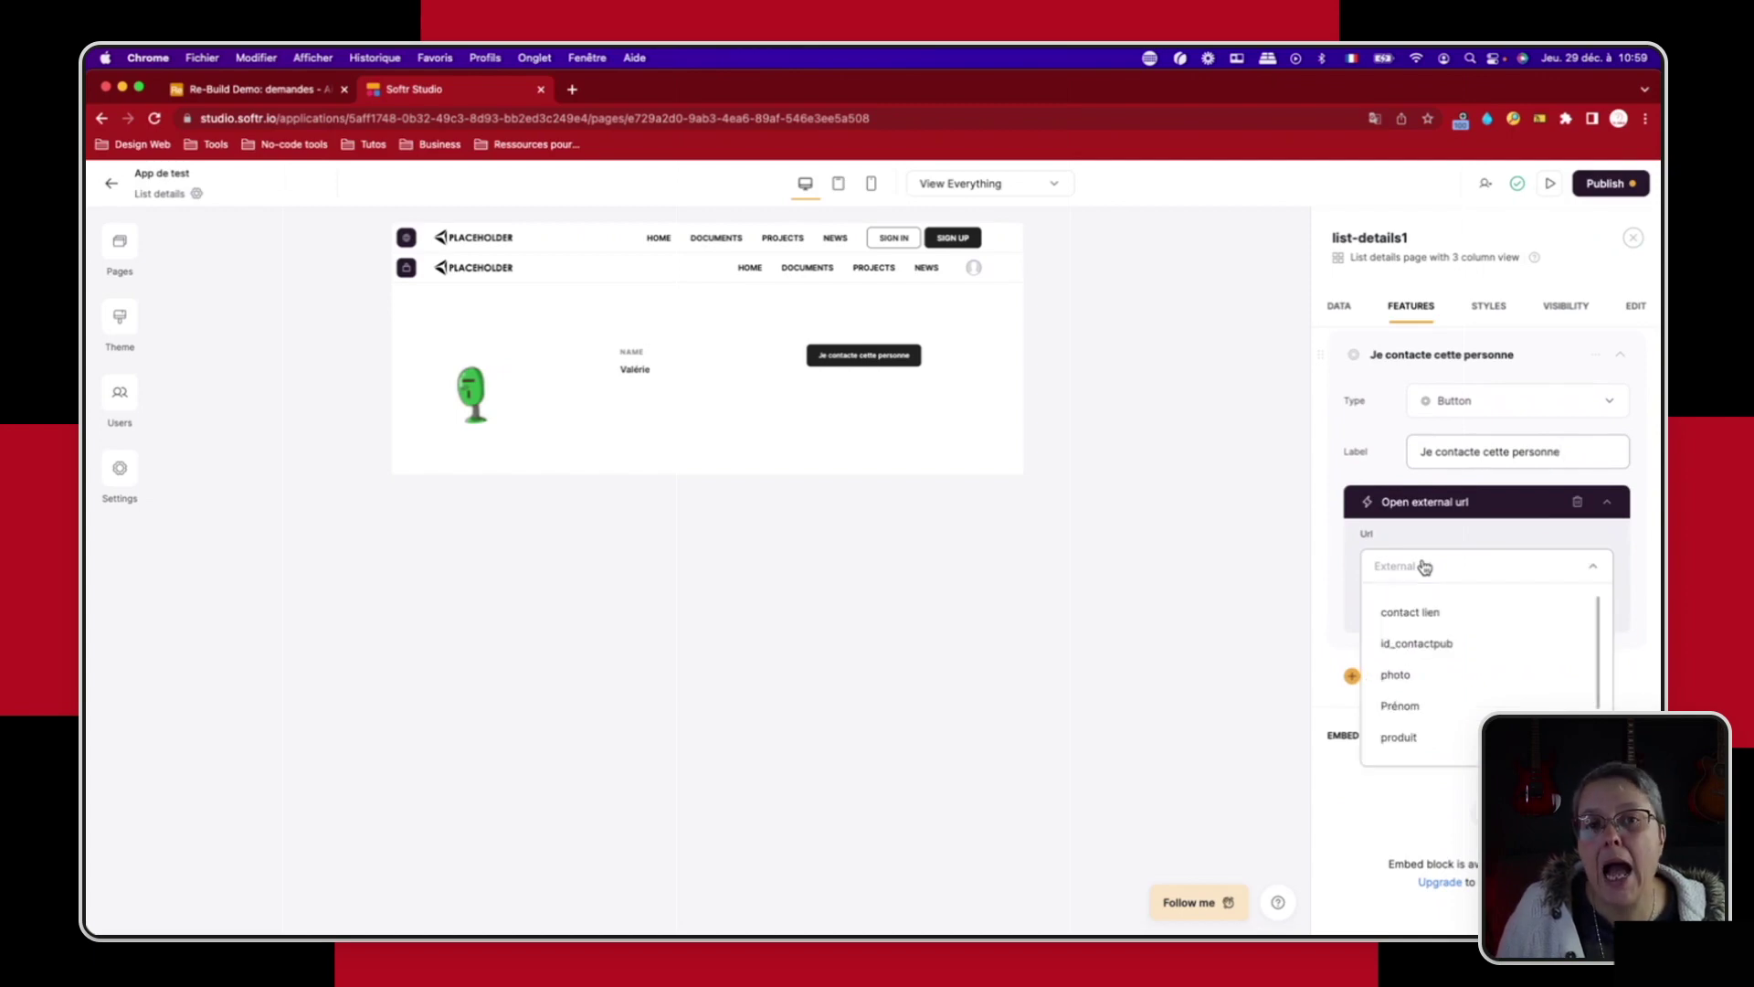
scroll(1469, 694, down, 2)
scroll(1468, 701, down, 1)
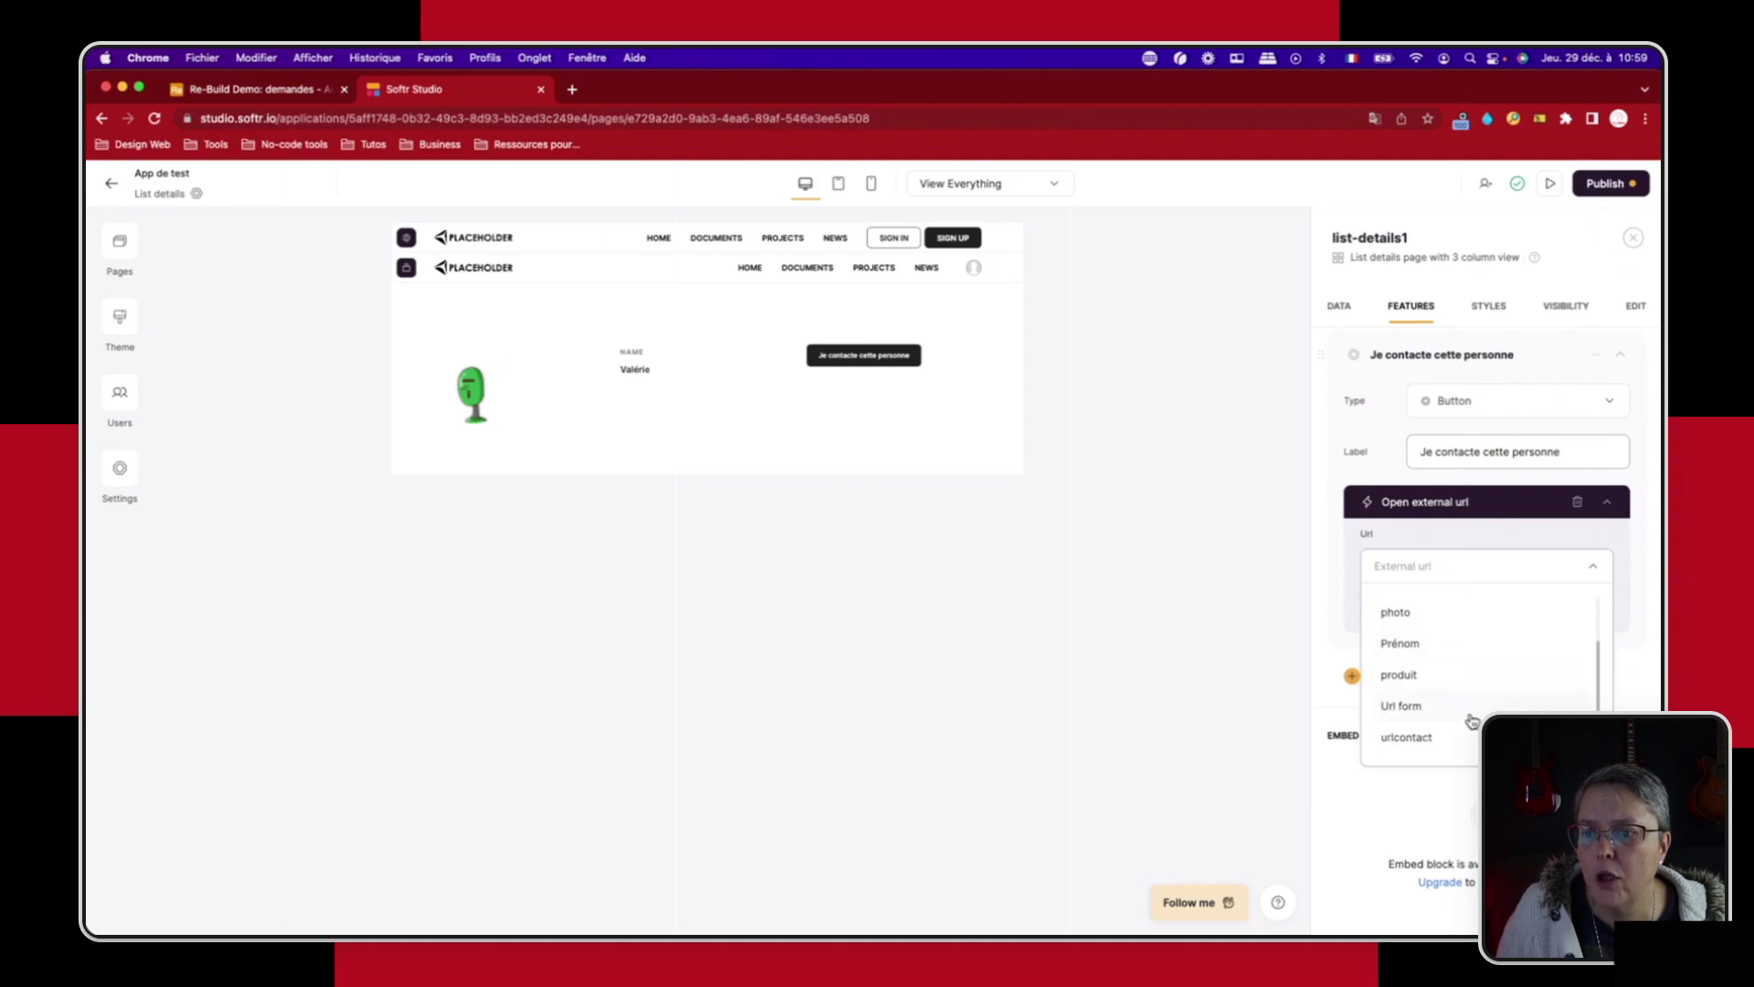
click(1409, 736)
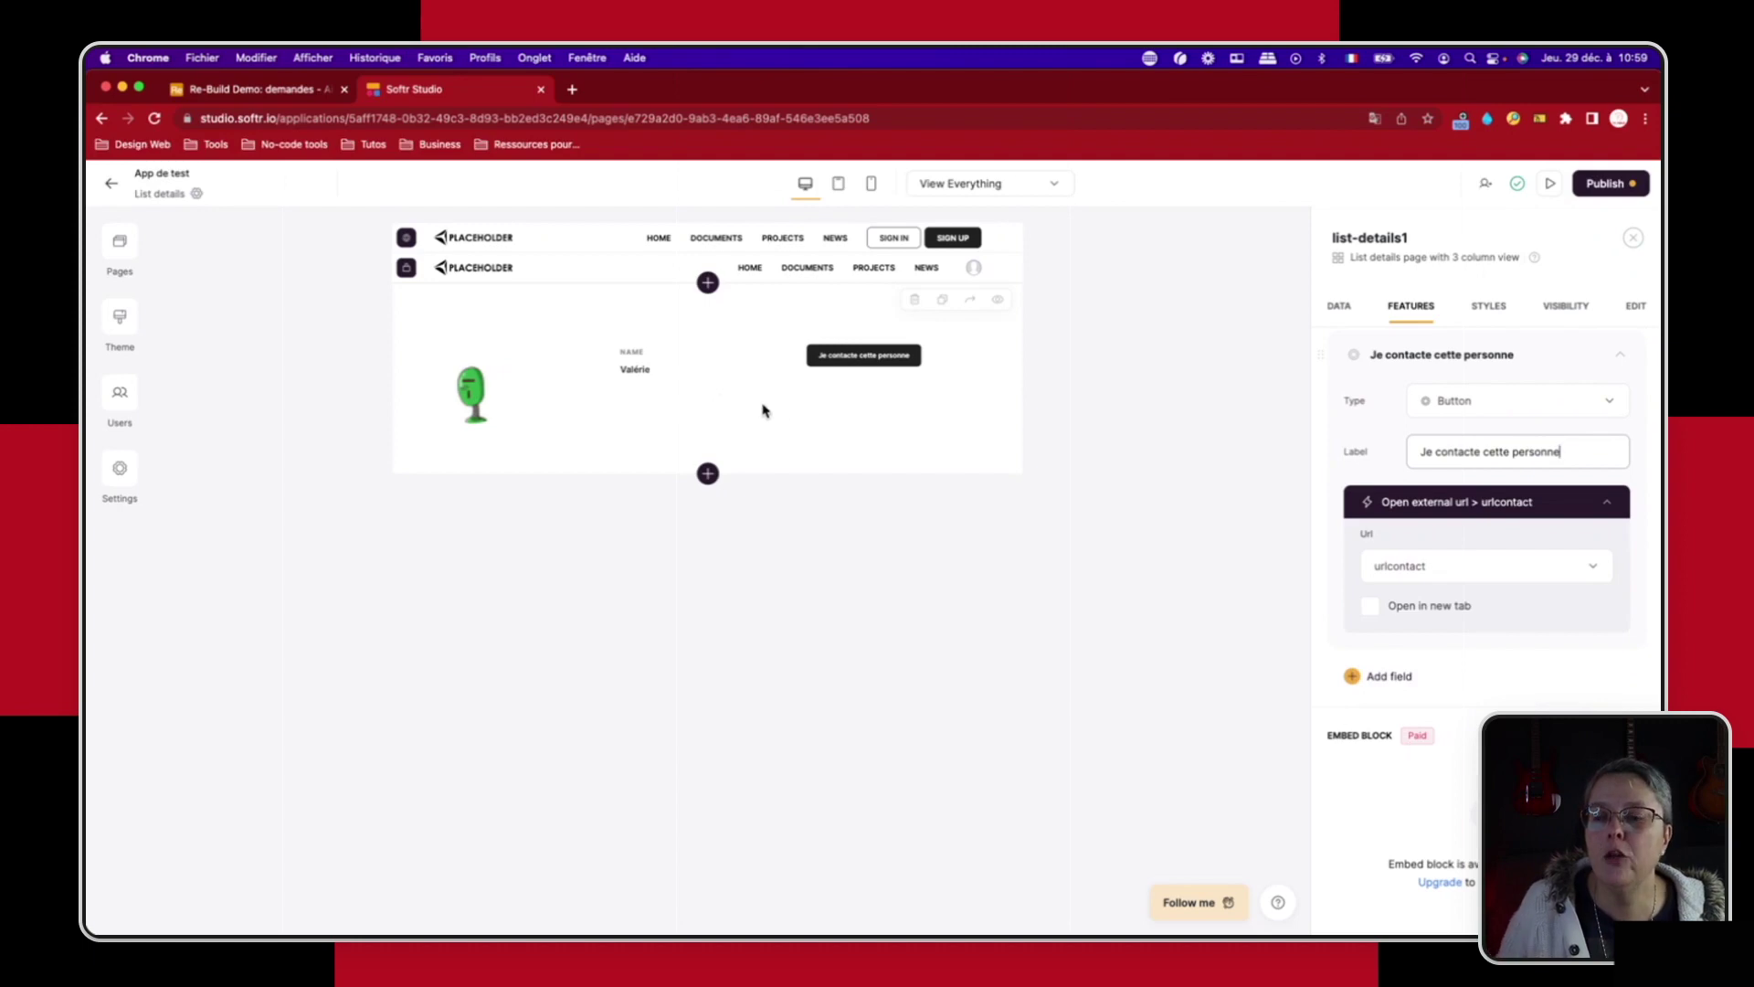
click(1605, 183)
click(1496, 428)
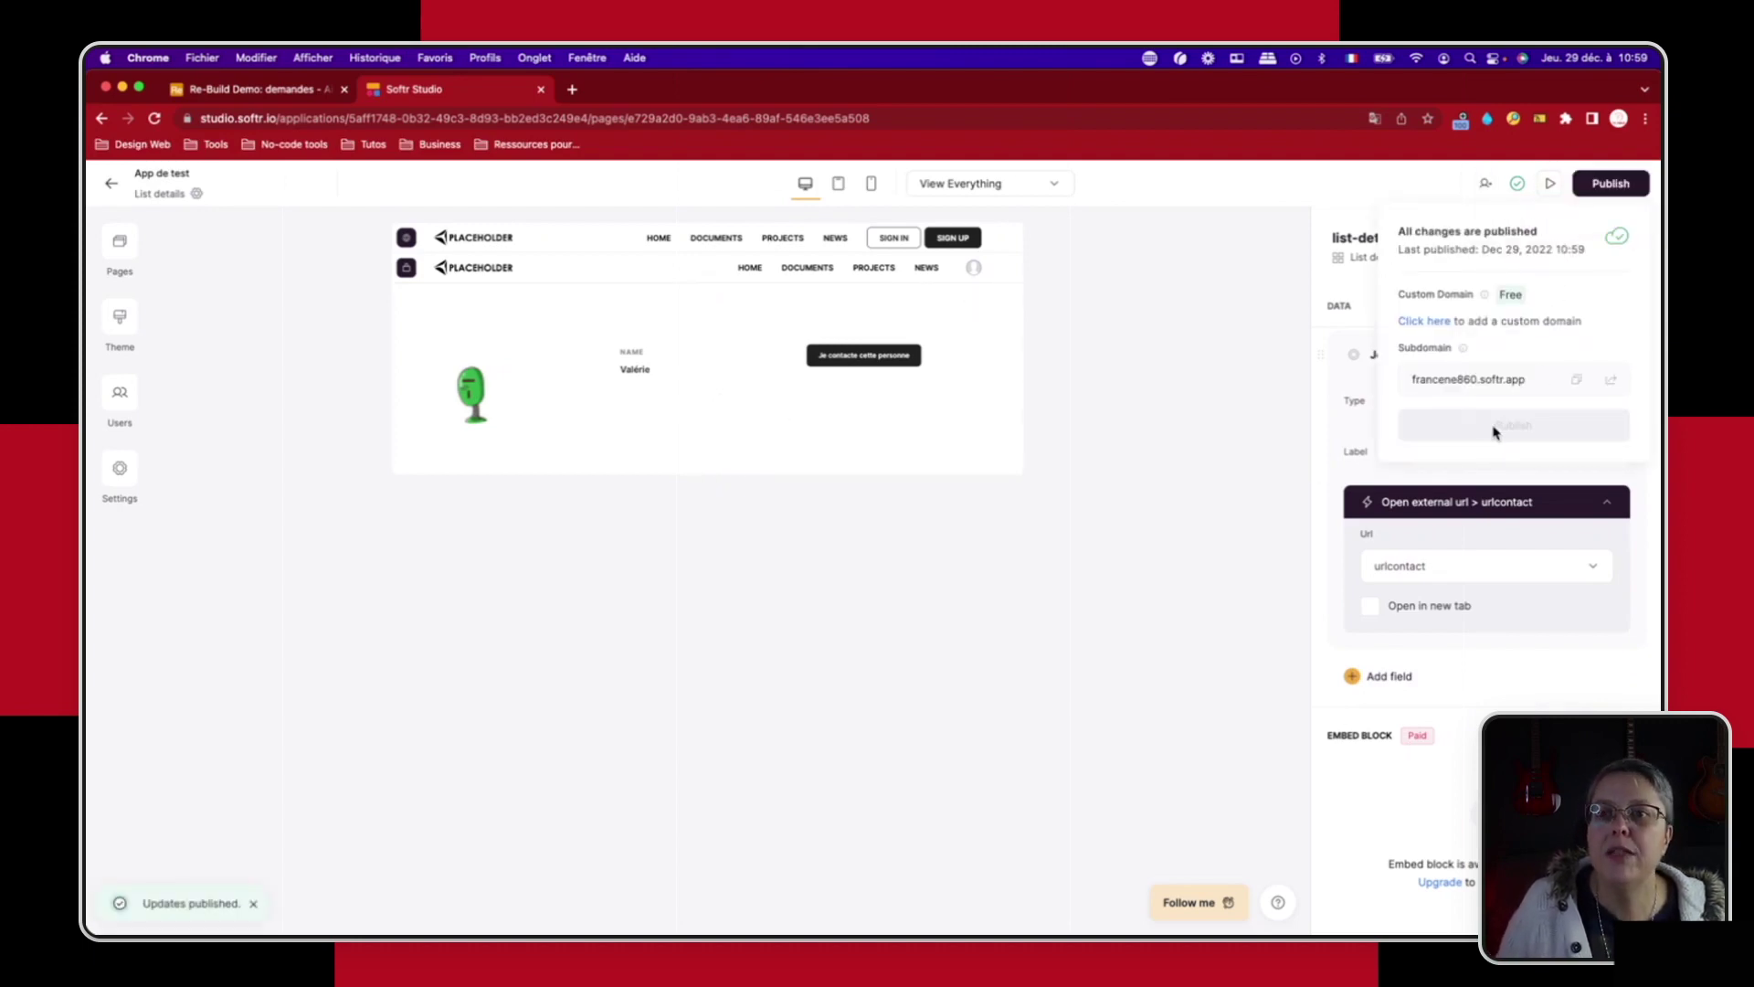
Step: Switch to Airtable and examine the urlcontact links in the Contacts publics and Contacts privés tables, and return to Softr Studio
click(258, 92)
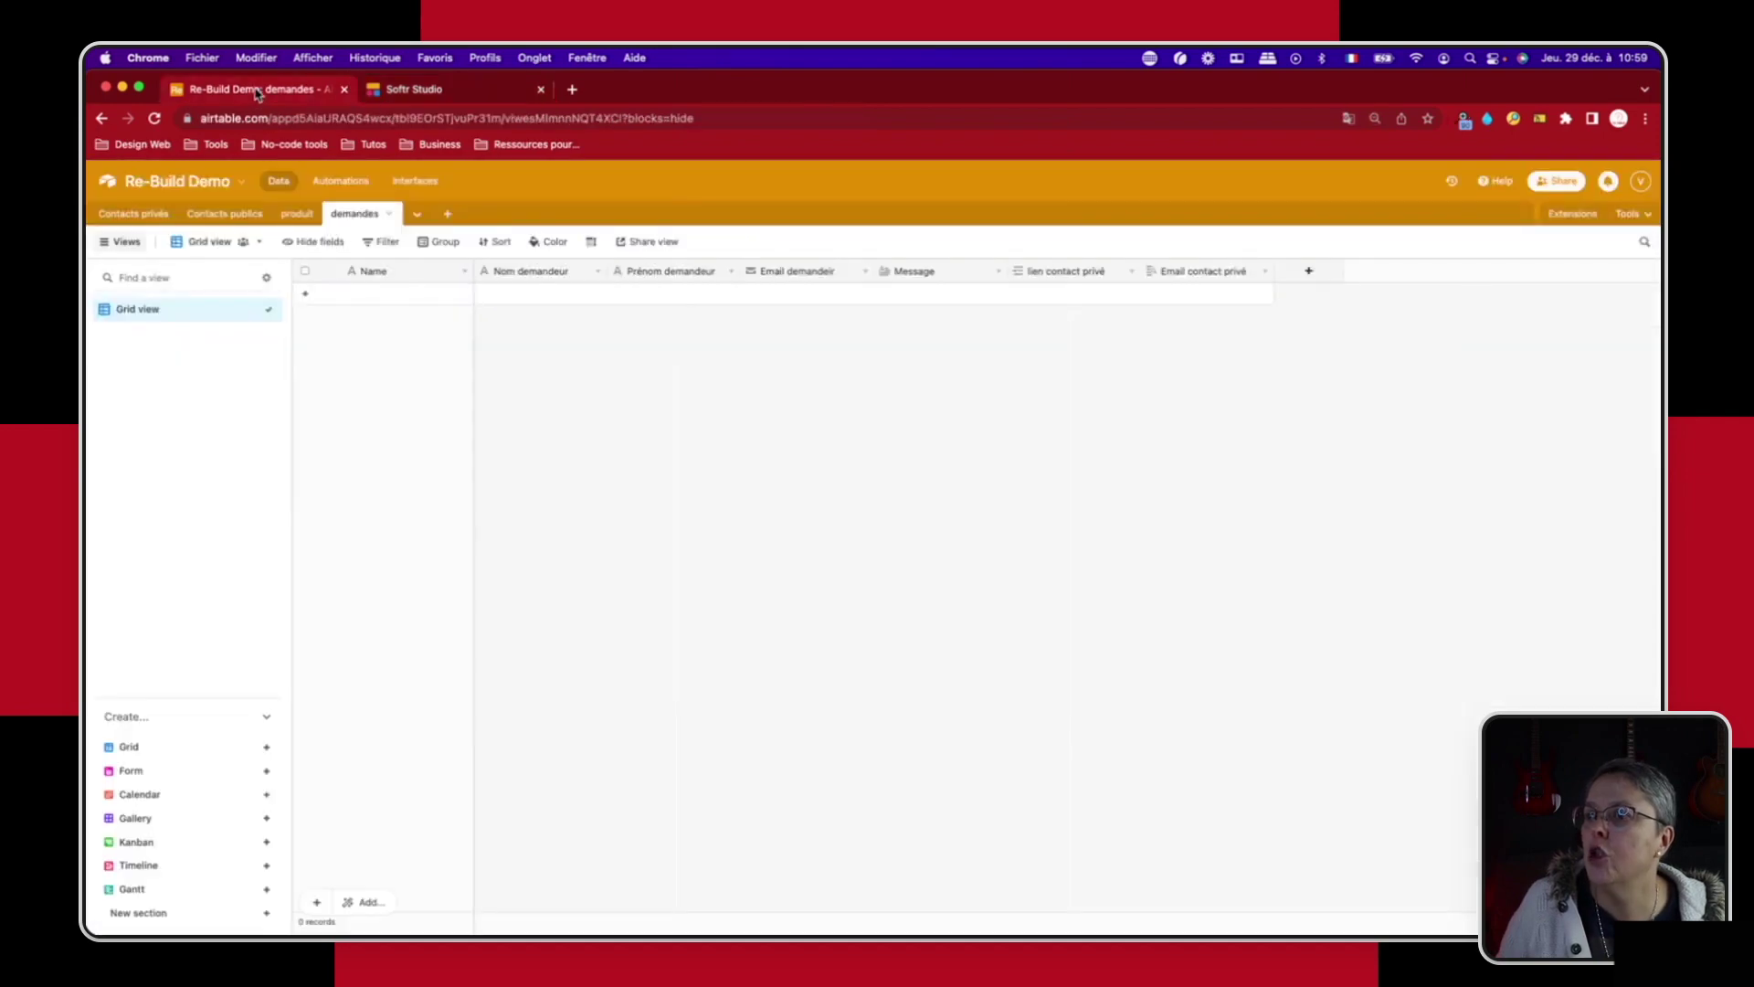
click(220, 216)
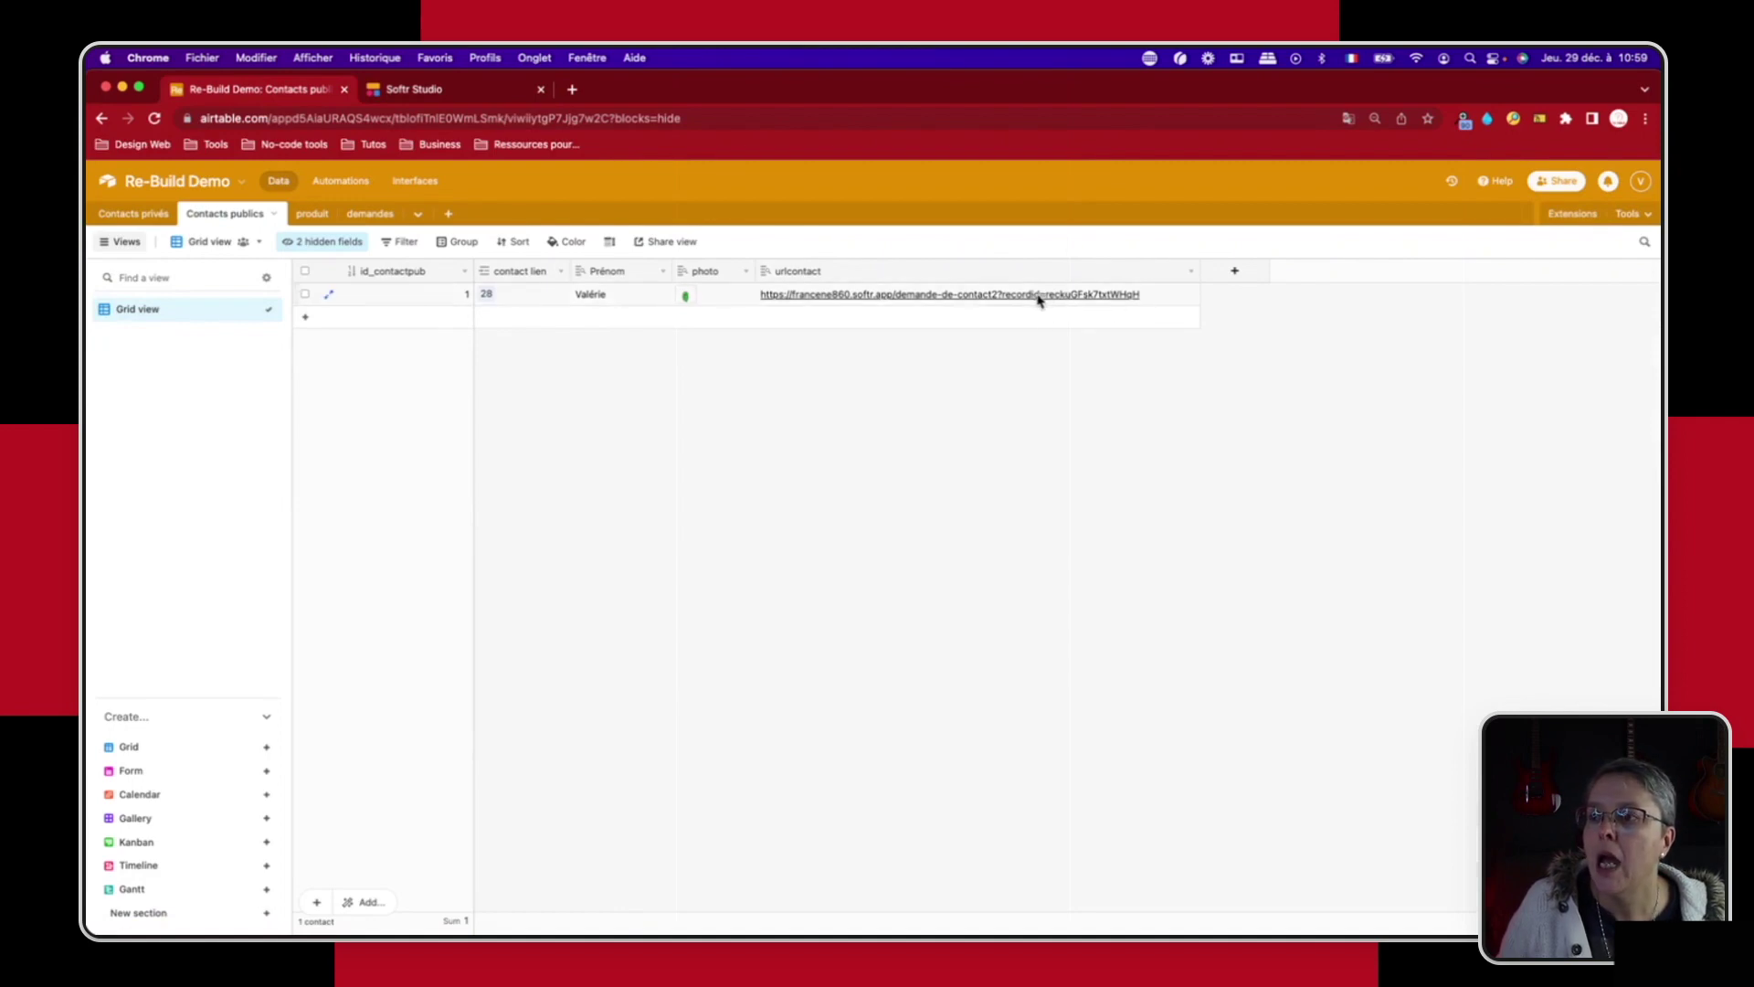
click(132, 214)
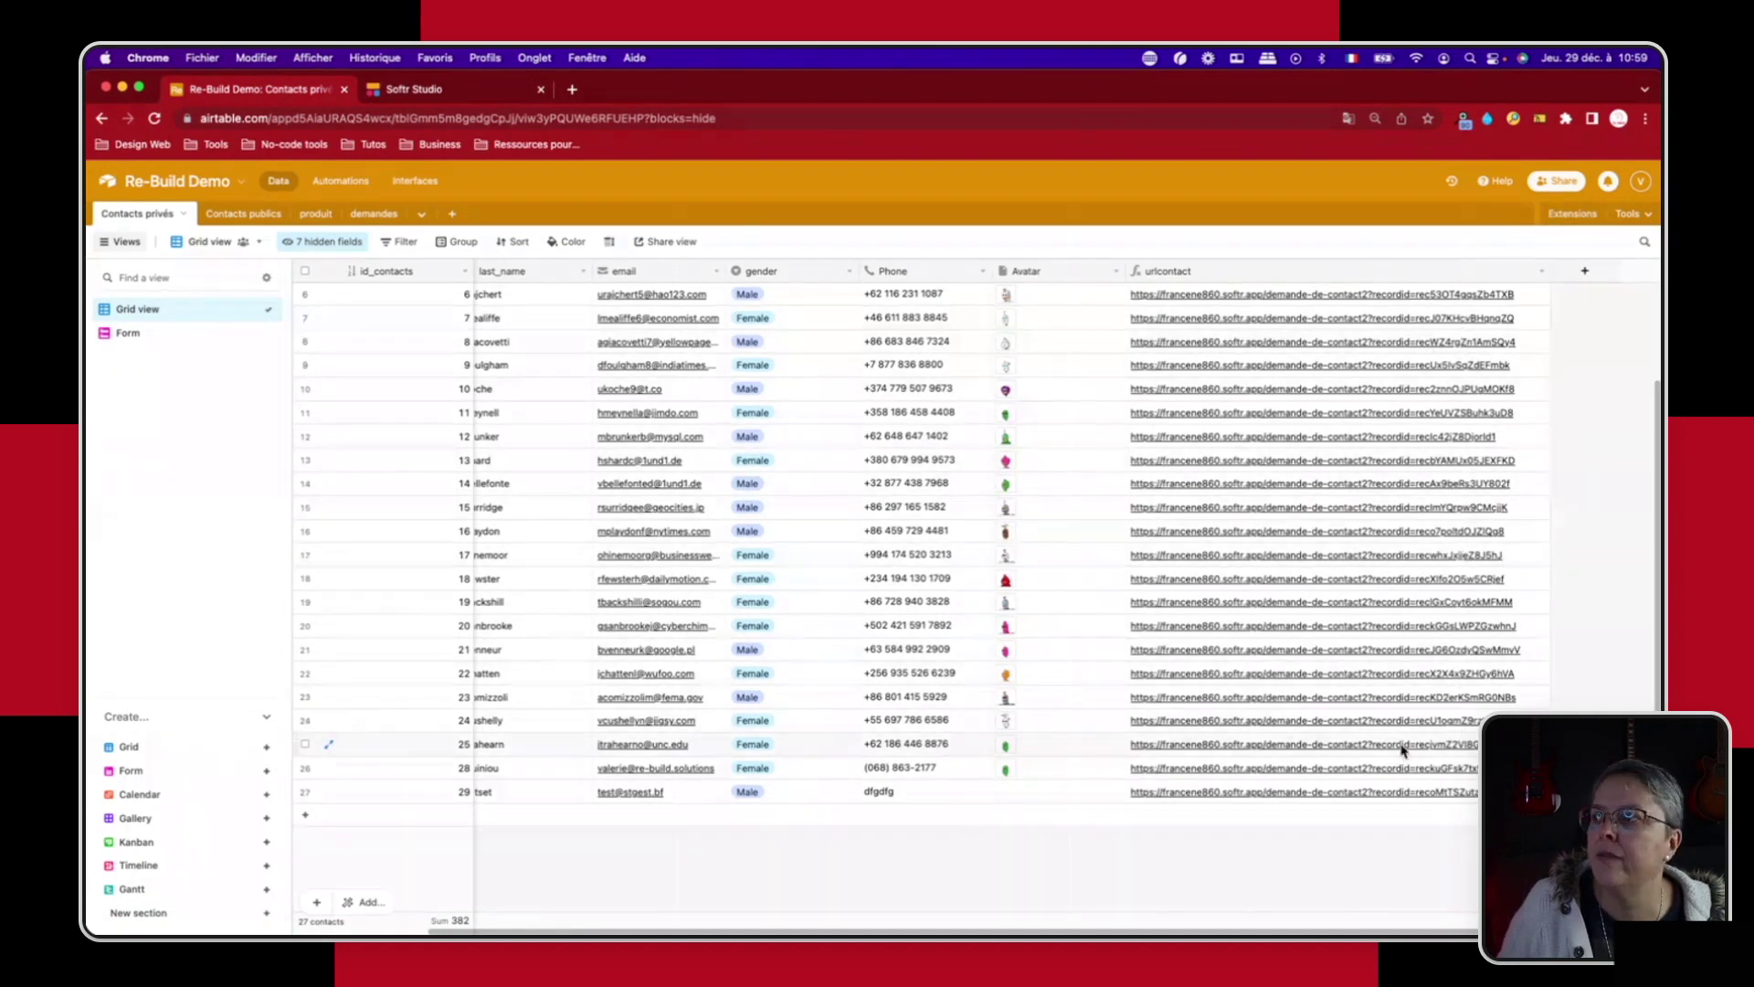
click(448, 90)
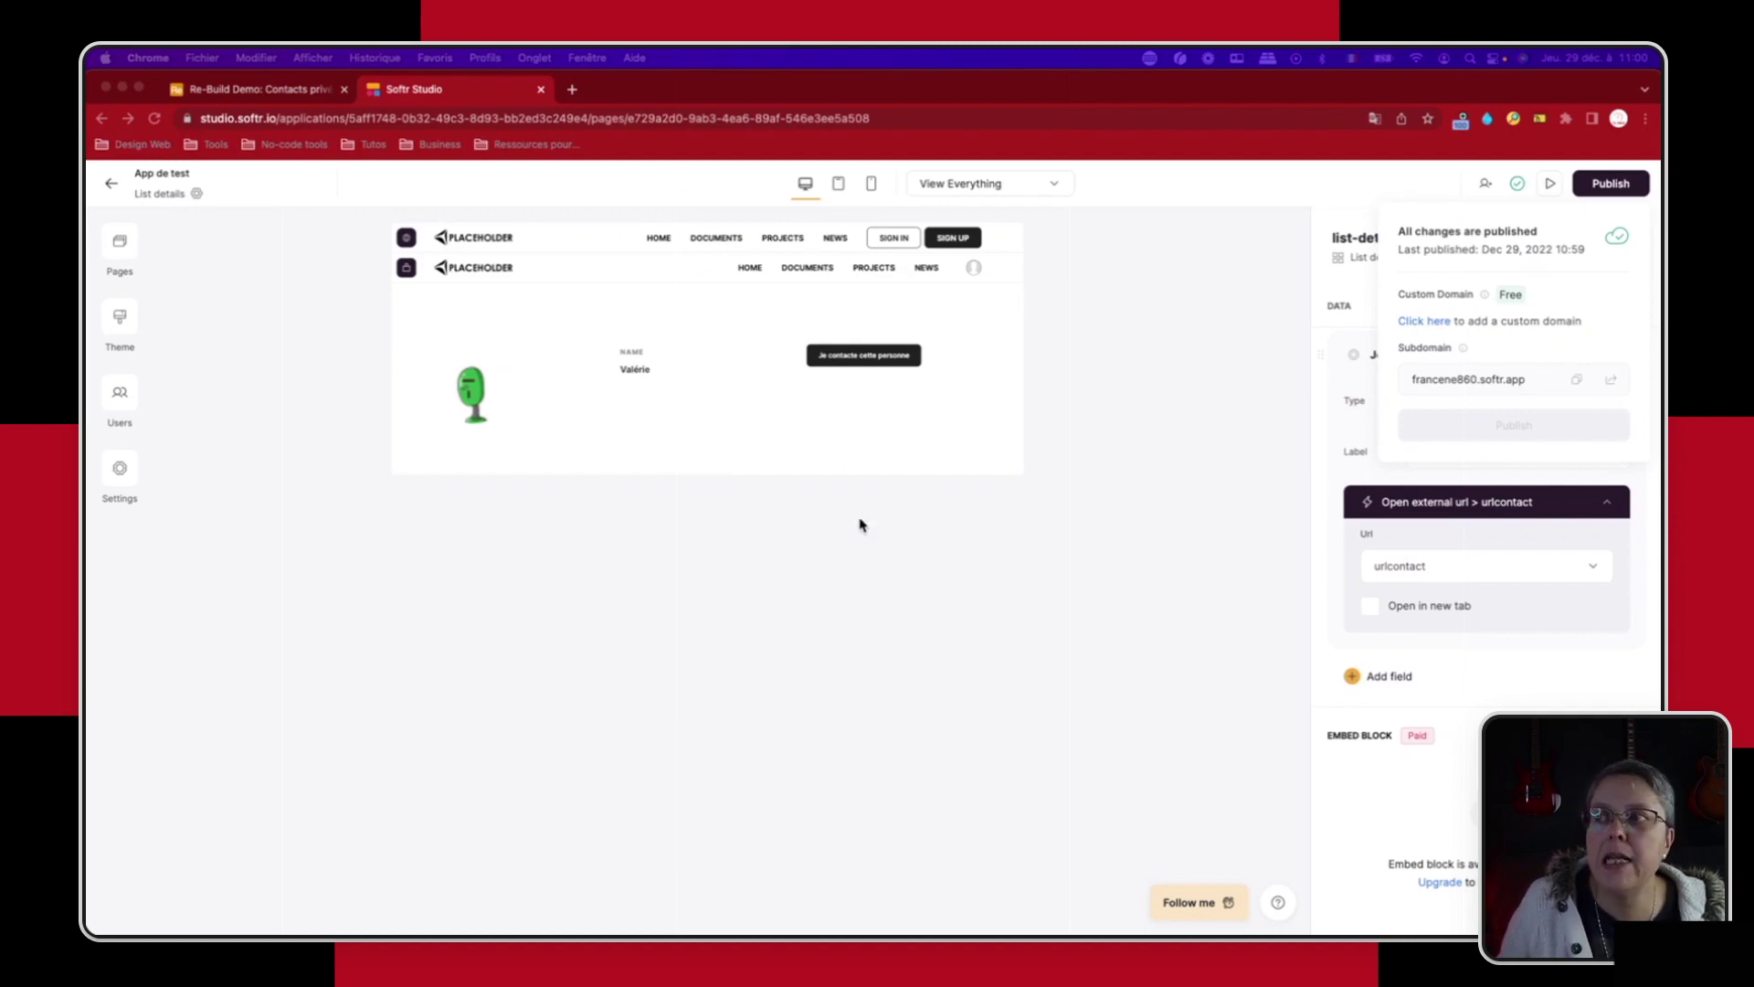
Step: In the Airtable demandes table, change the Name primary field's type to Formula
click(255, 91)
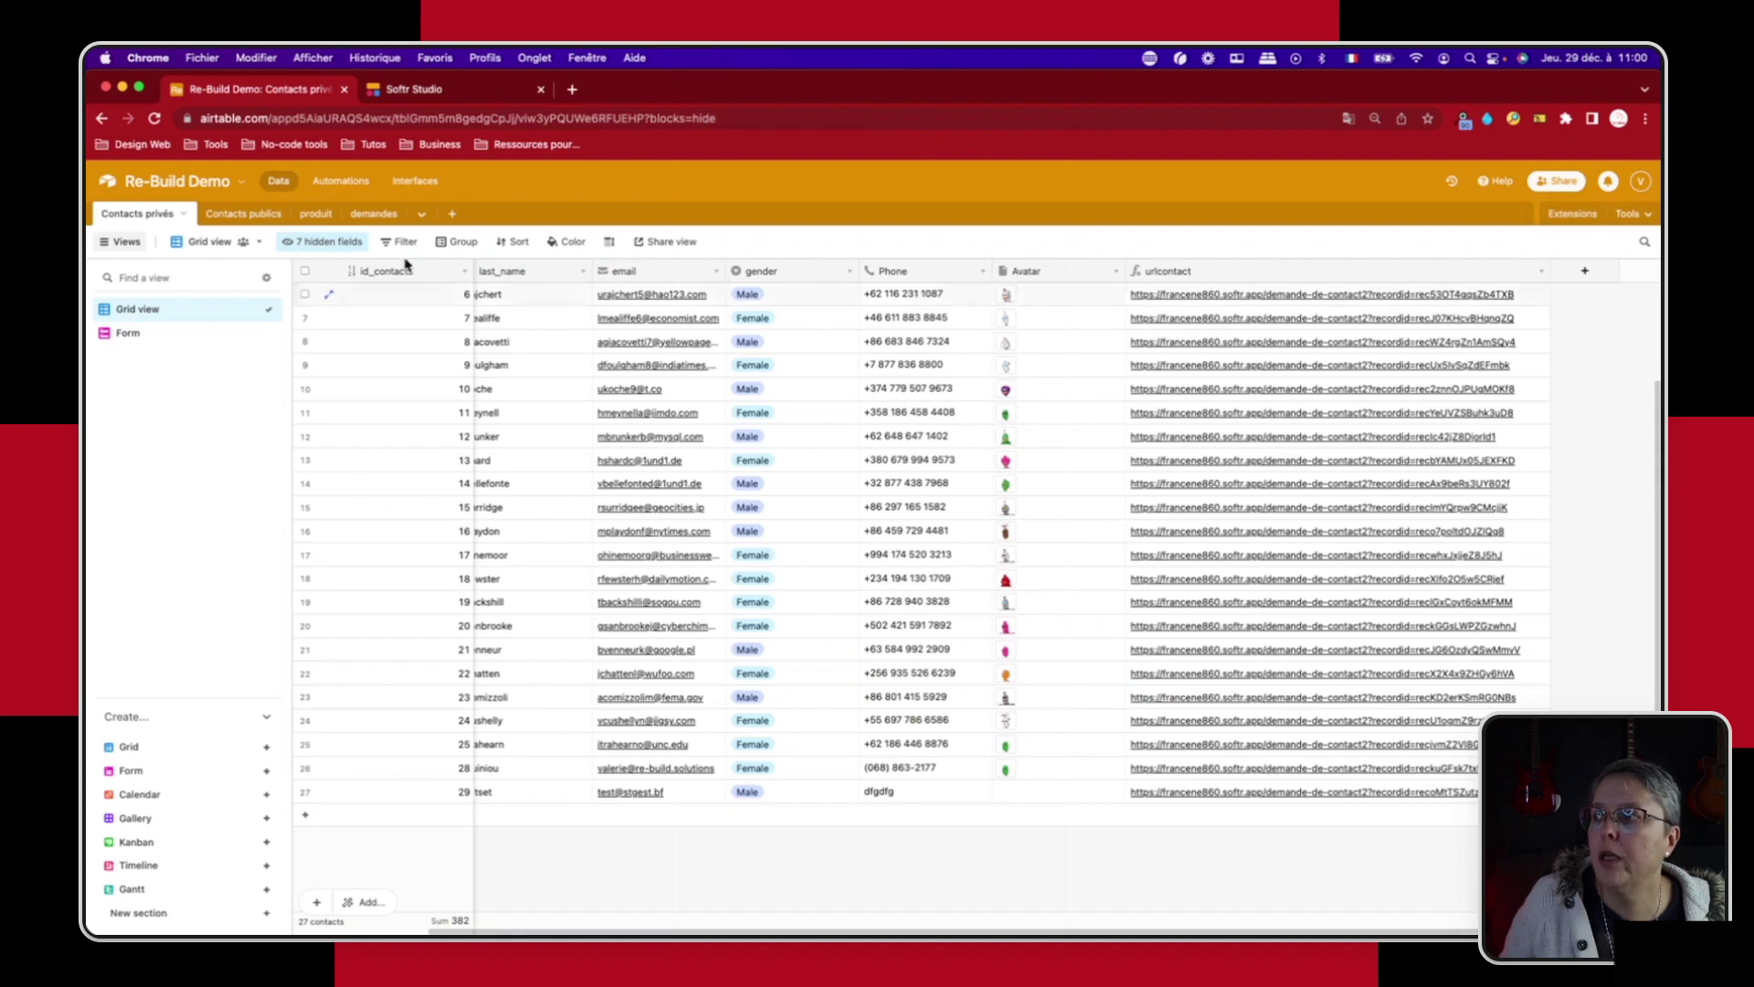
click(364, 215)
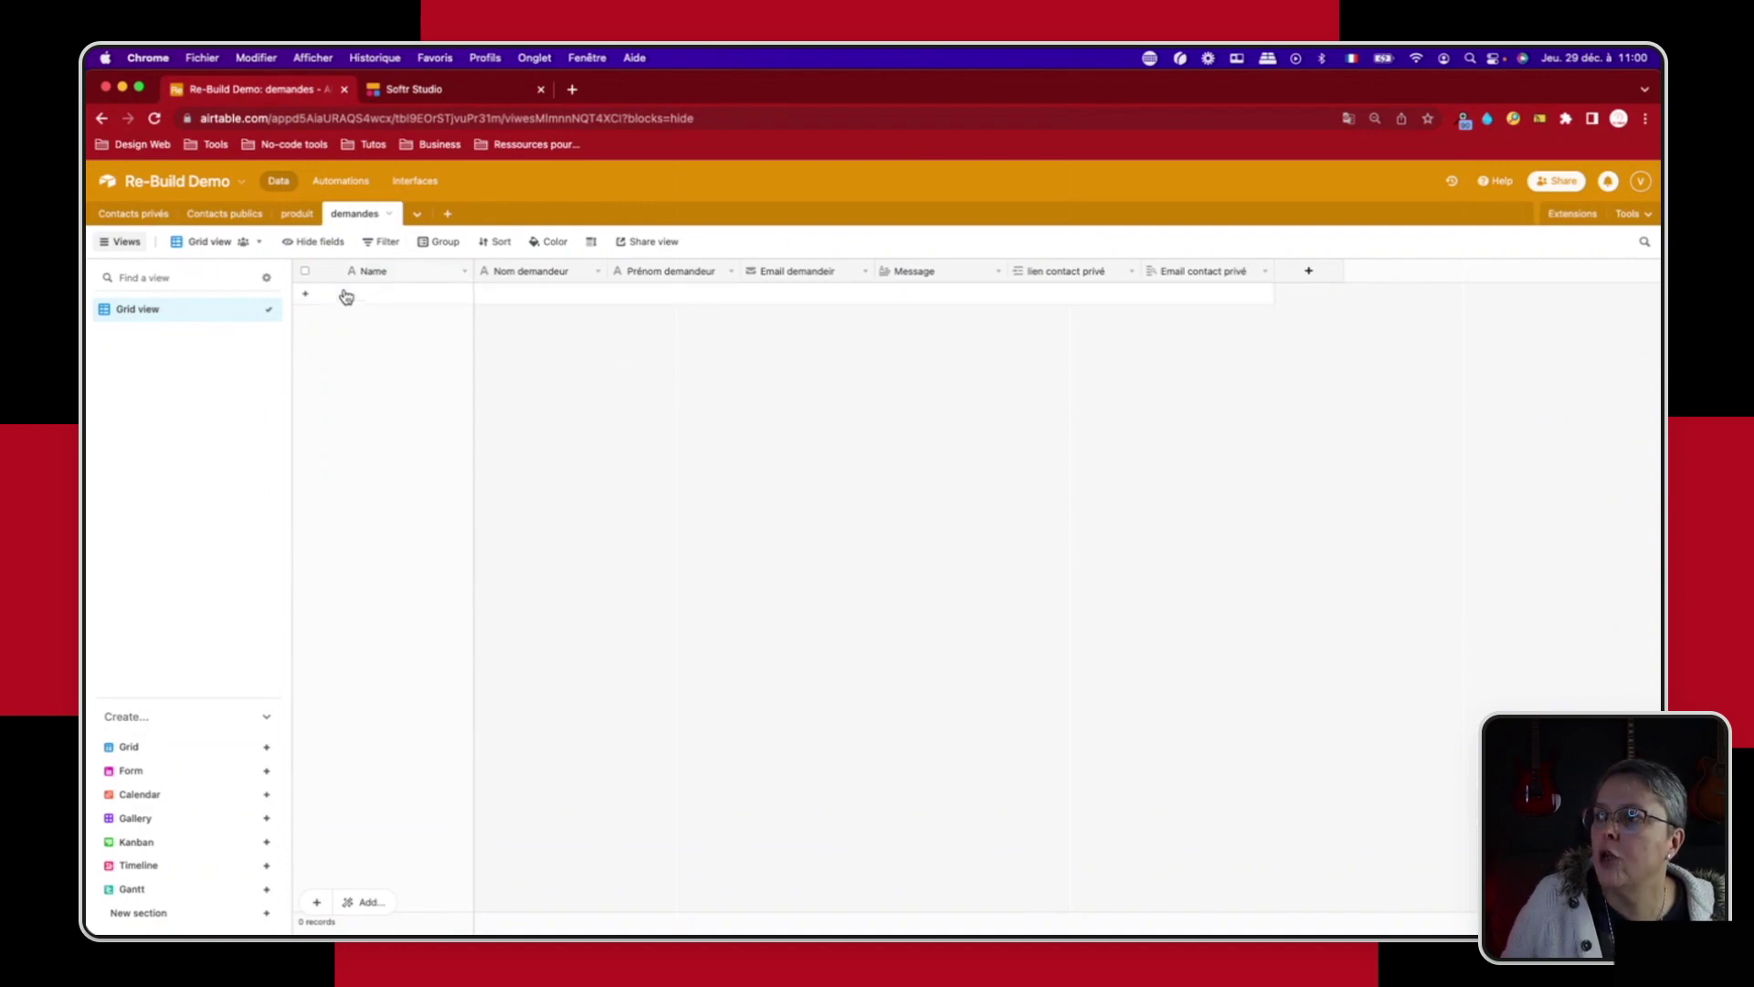
click(462, 272)
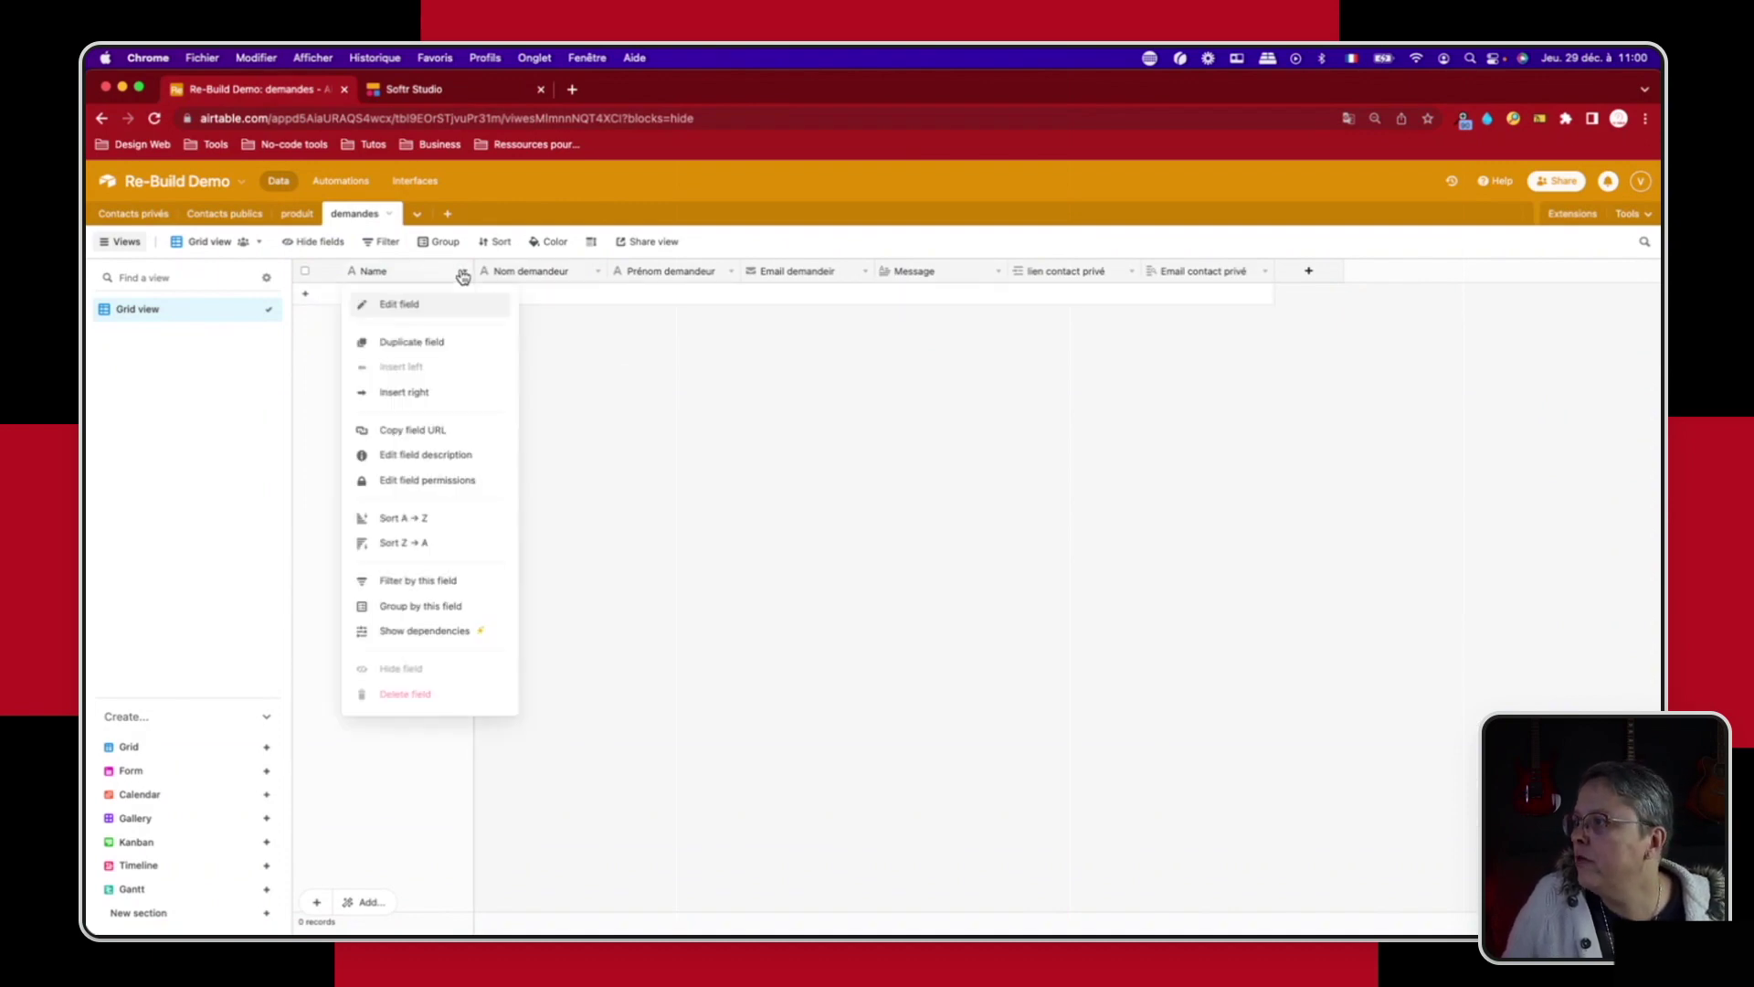
click(402, 307)
click(401, 397)
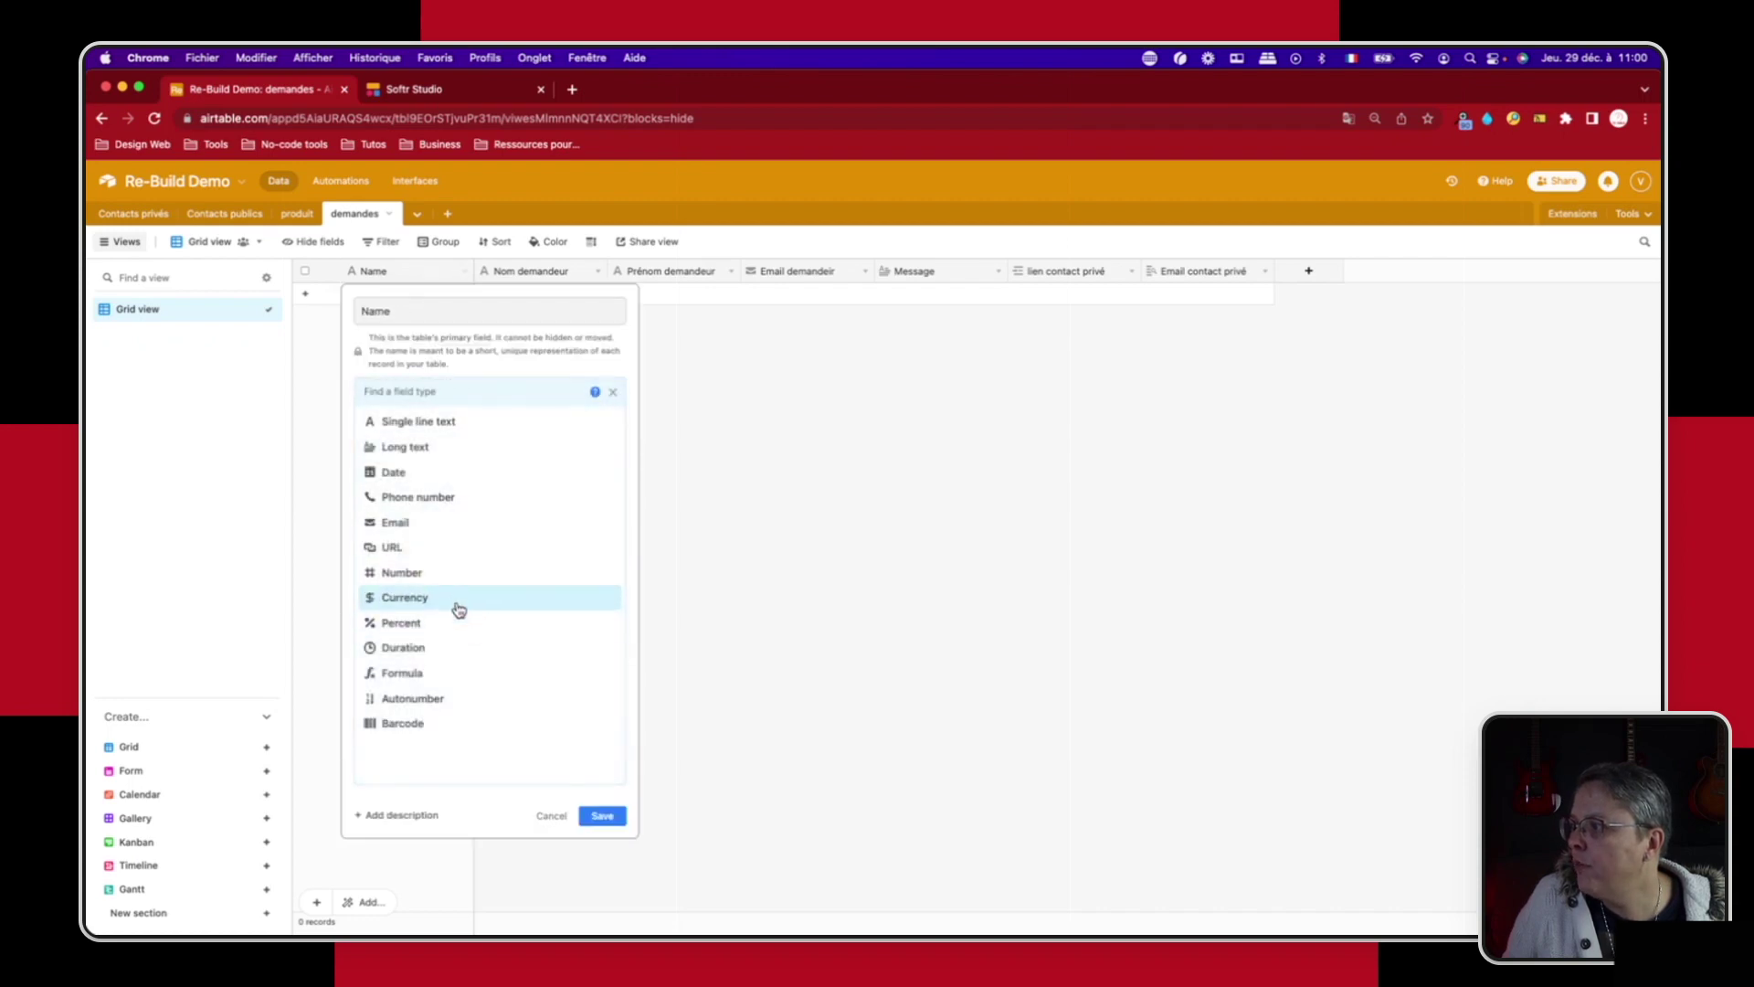
click(455, 677)
Step: Set the Name field's formula to {Prénom demandeur}&" "&{Nom demandeur}, save it and confirm the change
click(445, 484)
text({P)
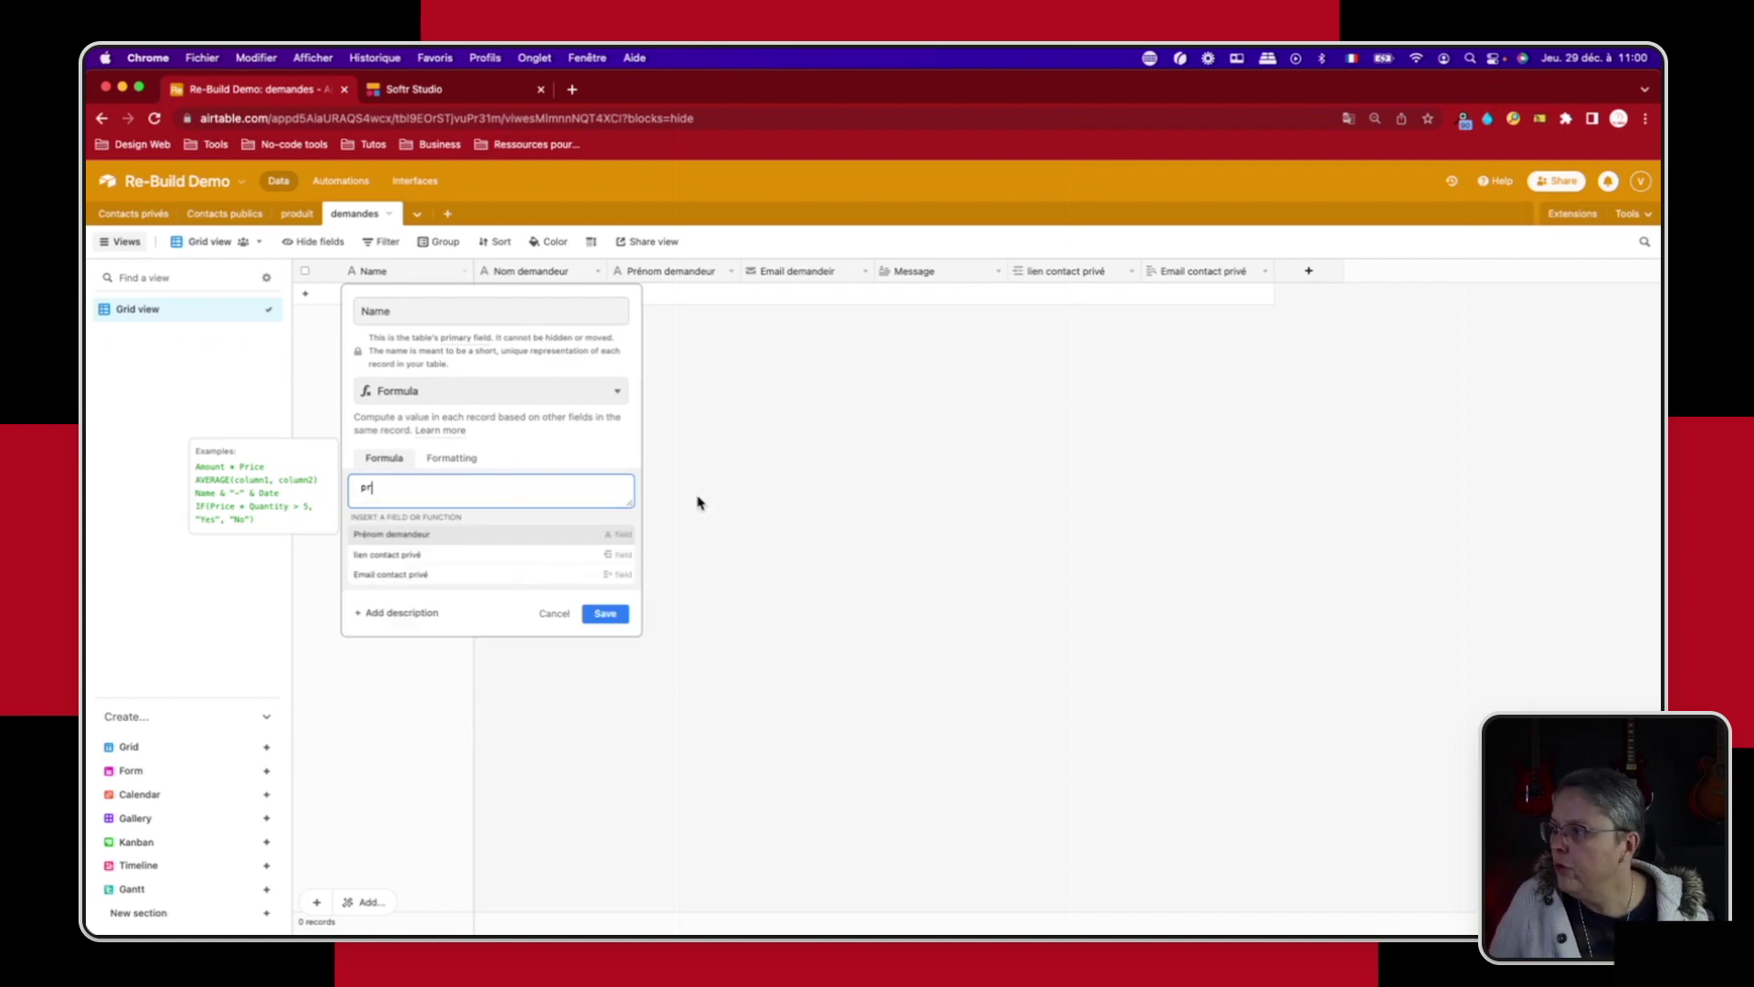
click(402, 533)
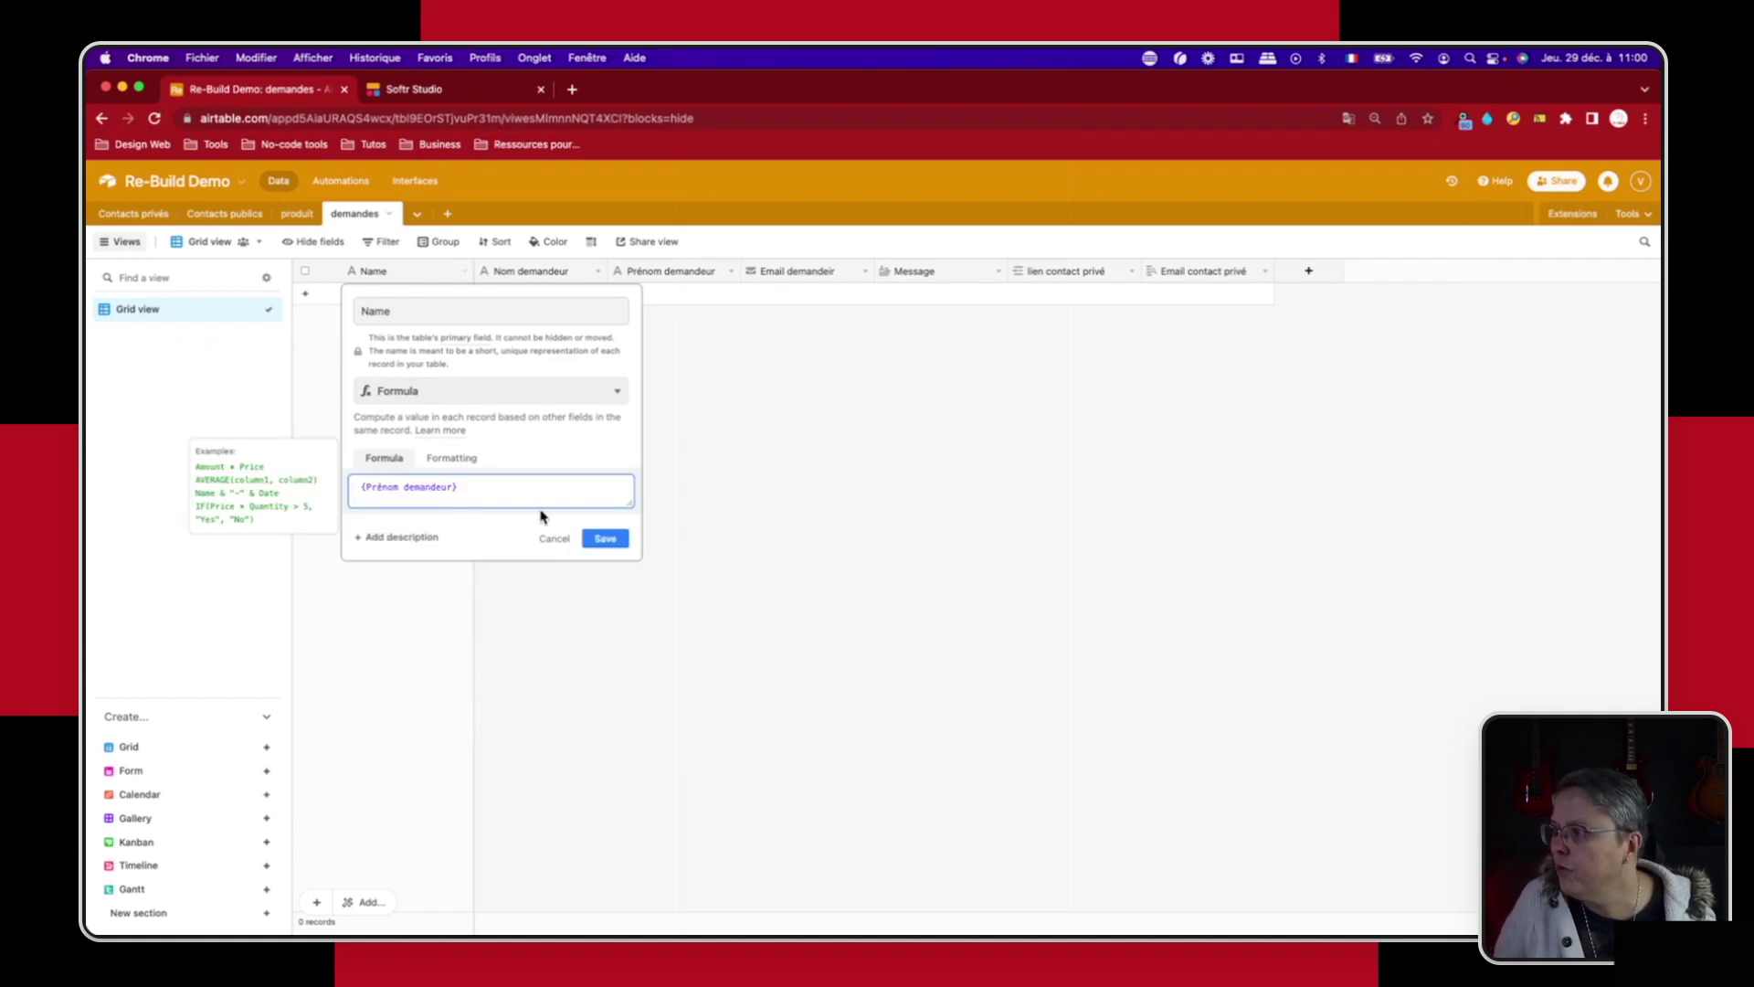
text(&)
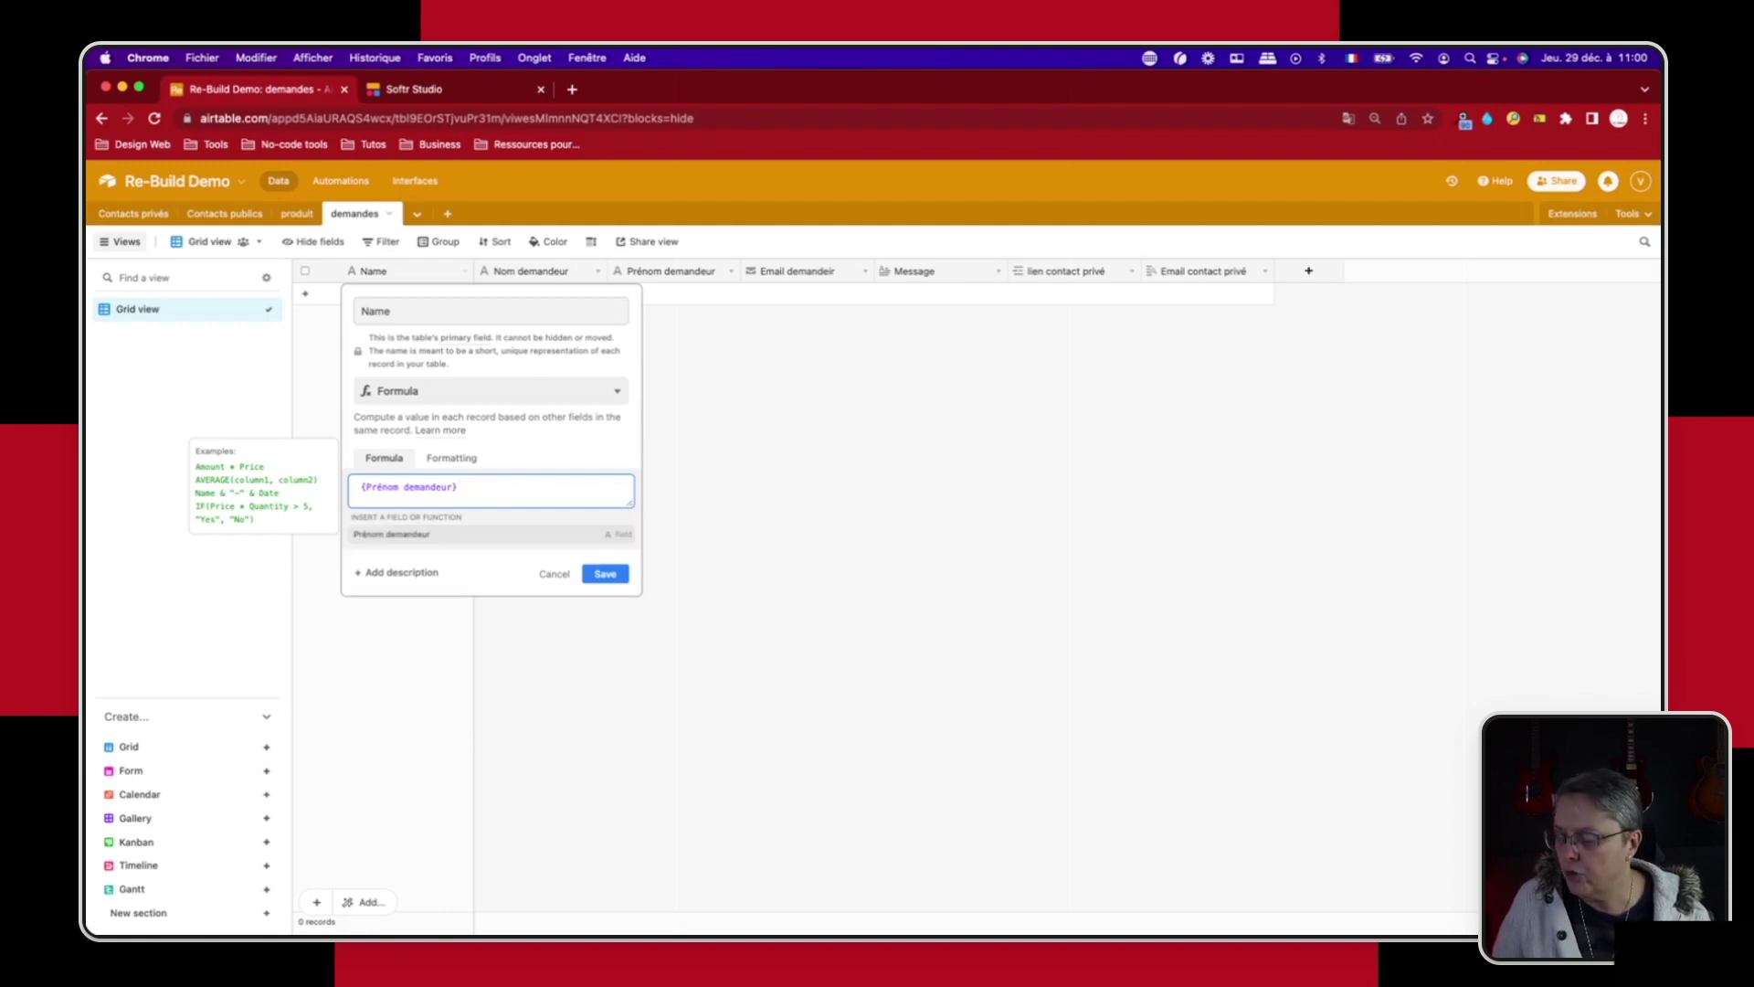
text(&)
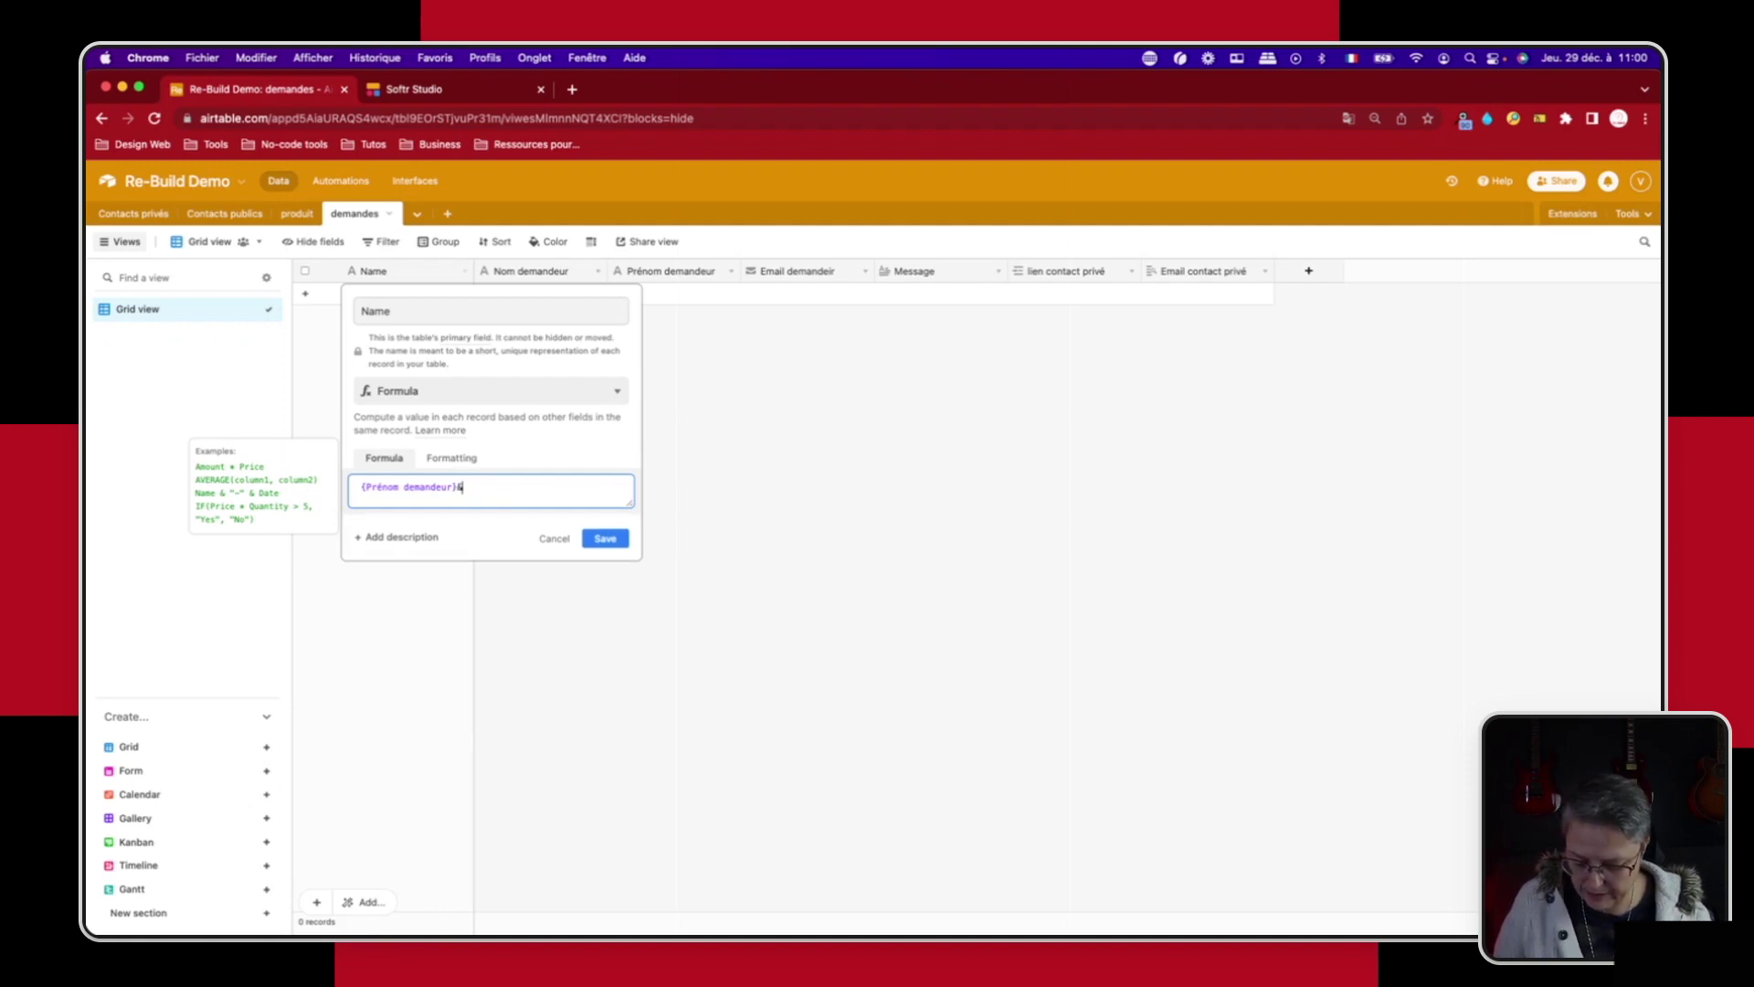
text(" "&no)
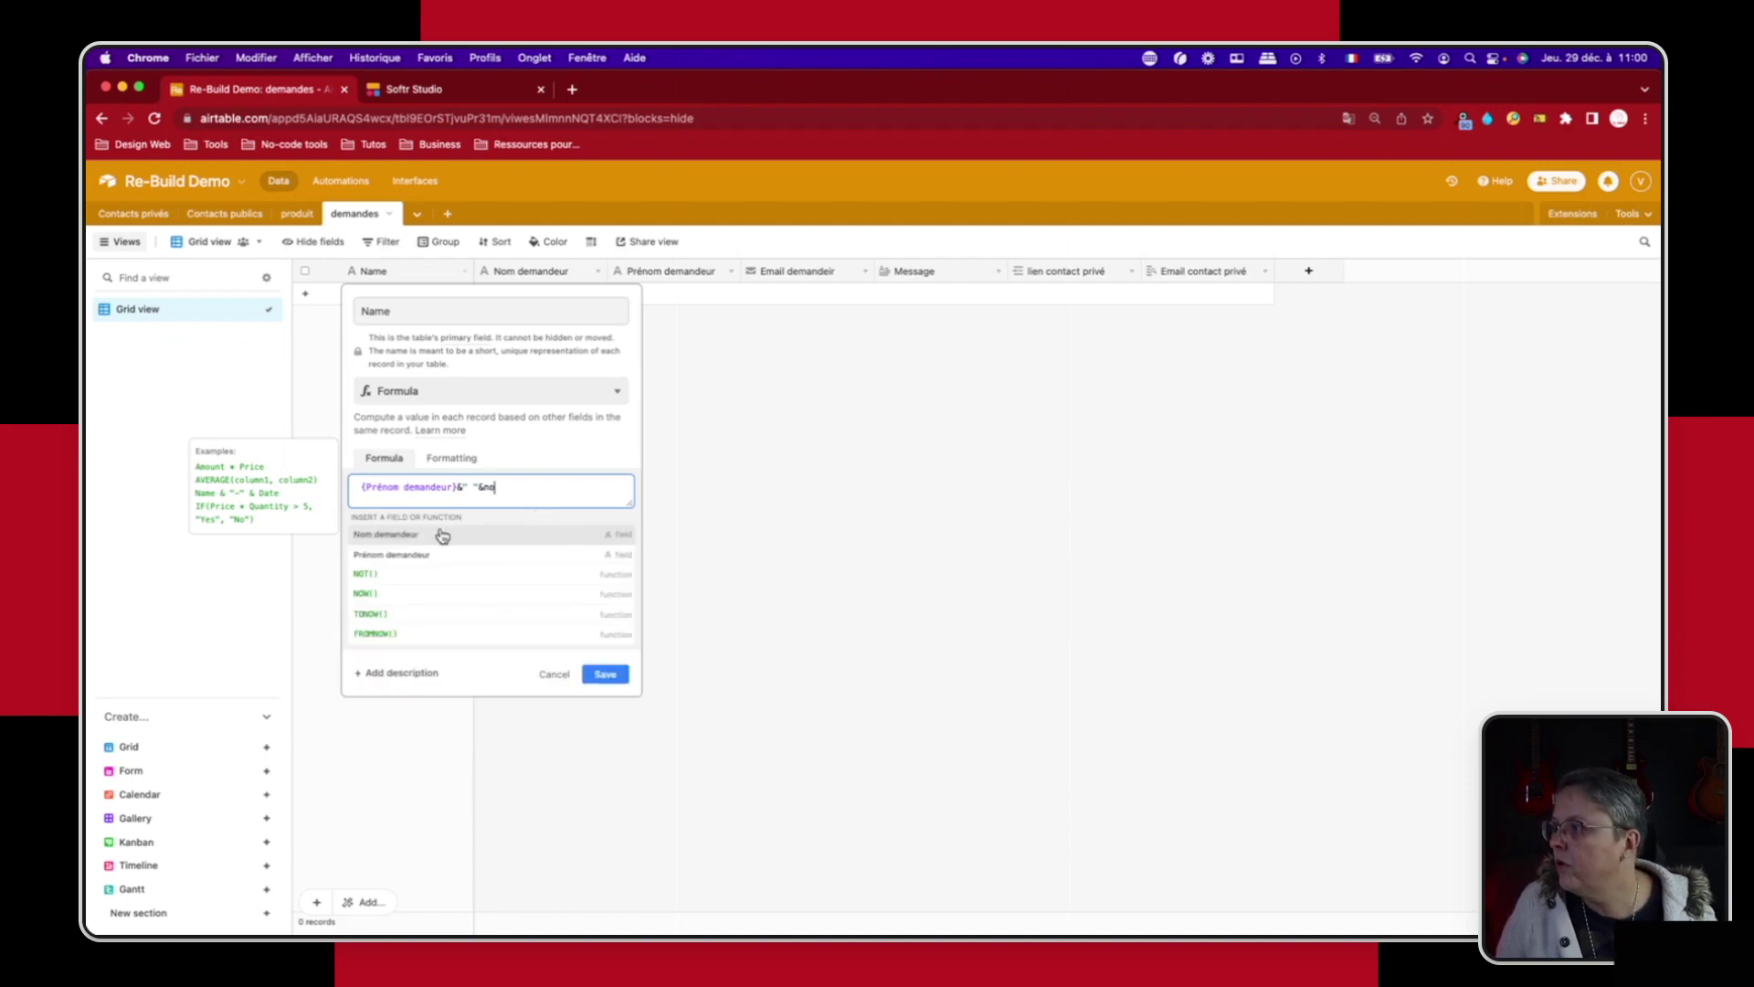
click(403, 534)
click(604, 538)
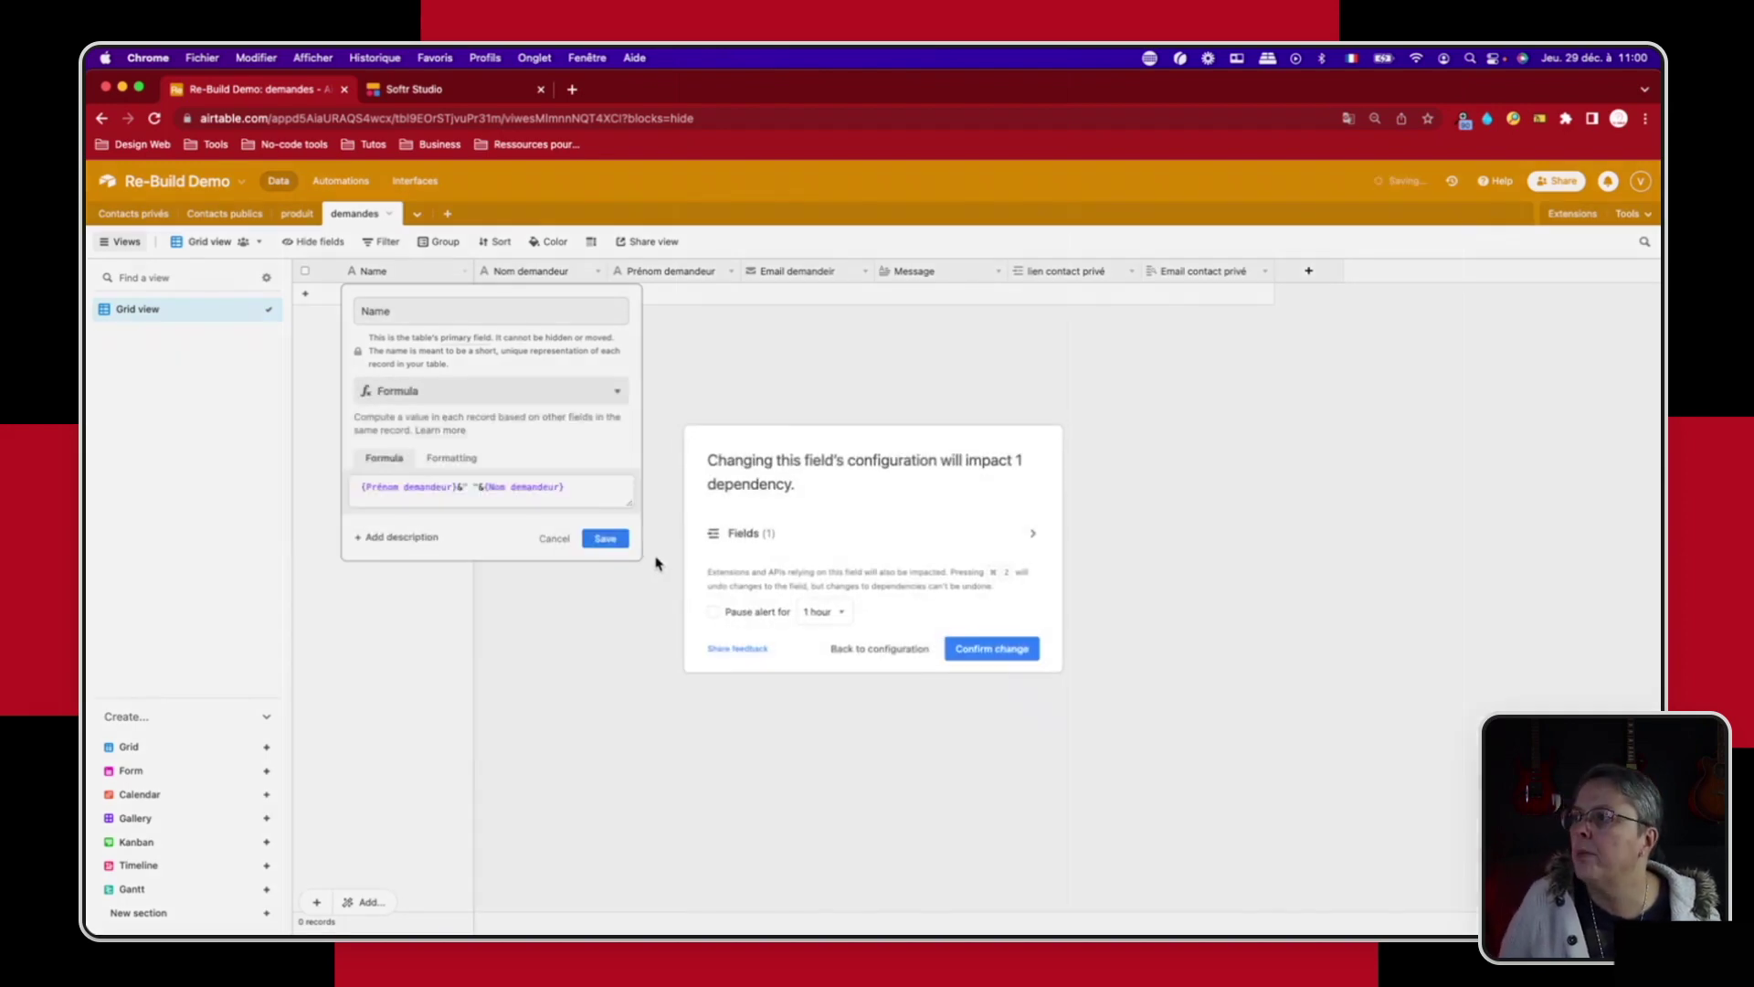
click(1018, 649)
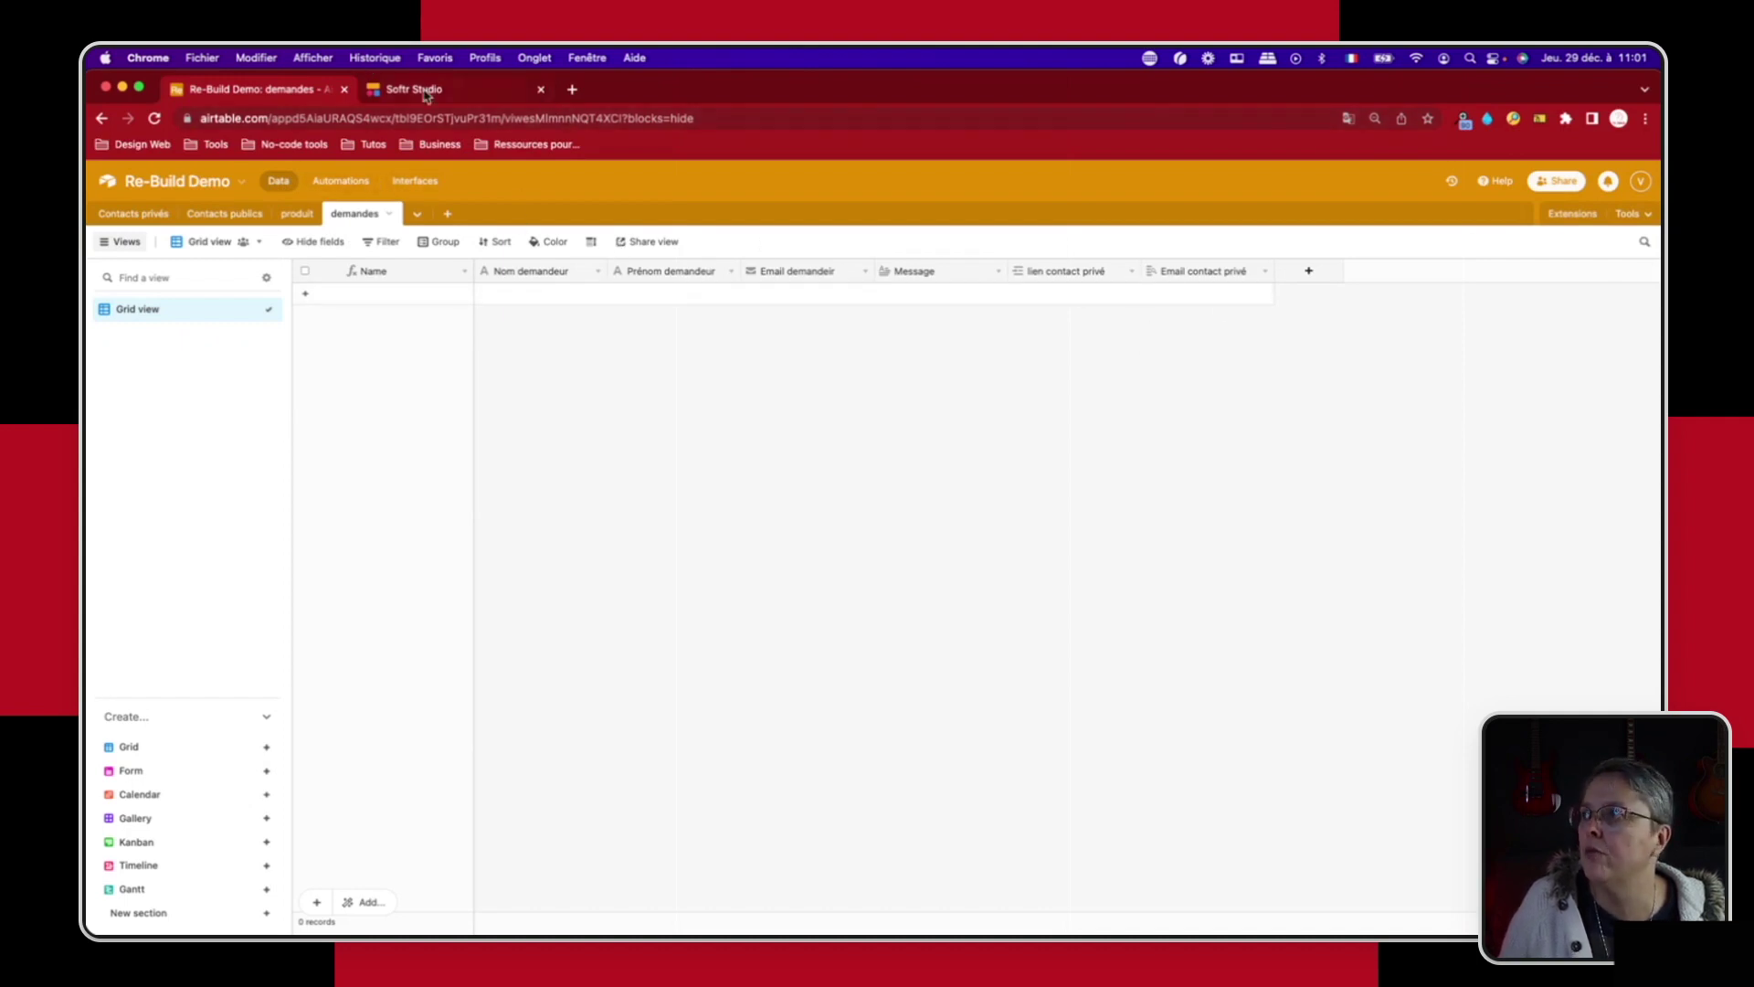
Step: Open the published Softr site and go through the experts list and the contact's details page to the contact request form
click(420, 89)
click(1611, 192)
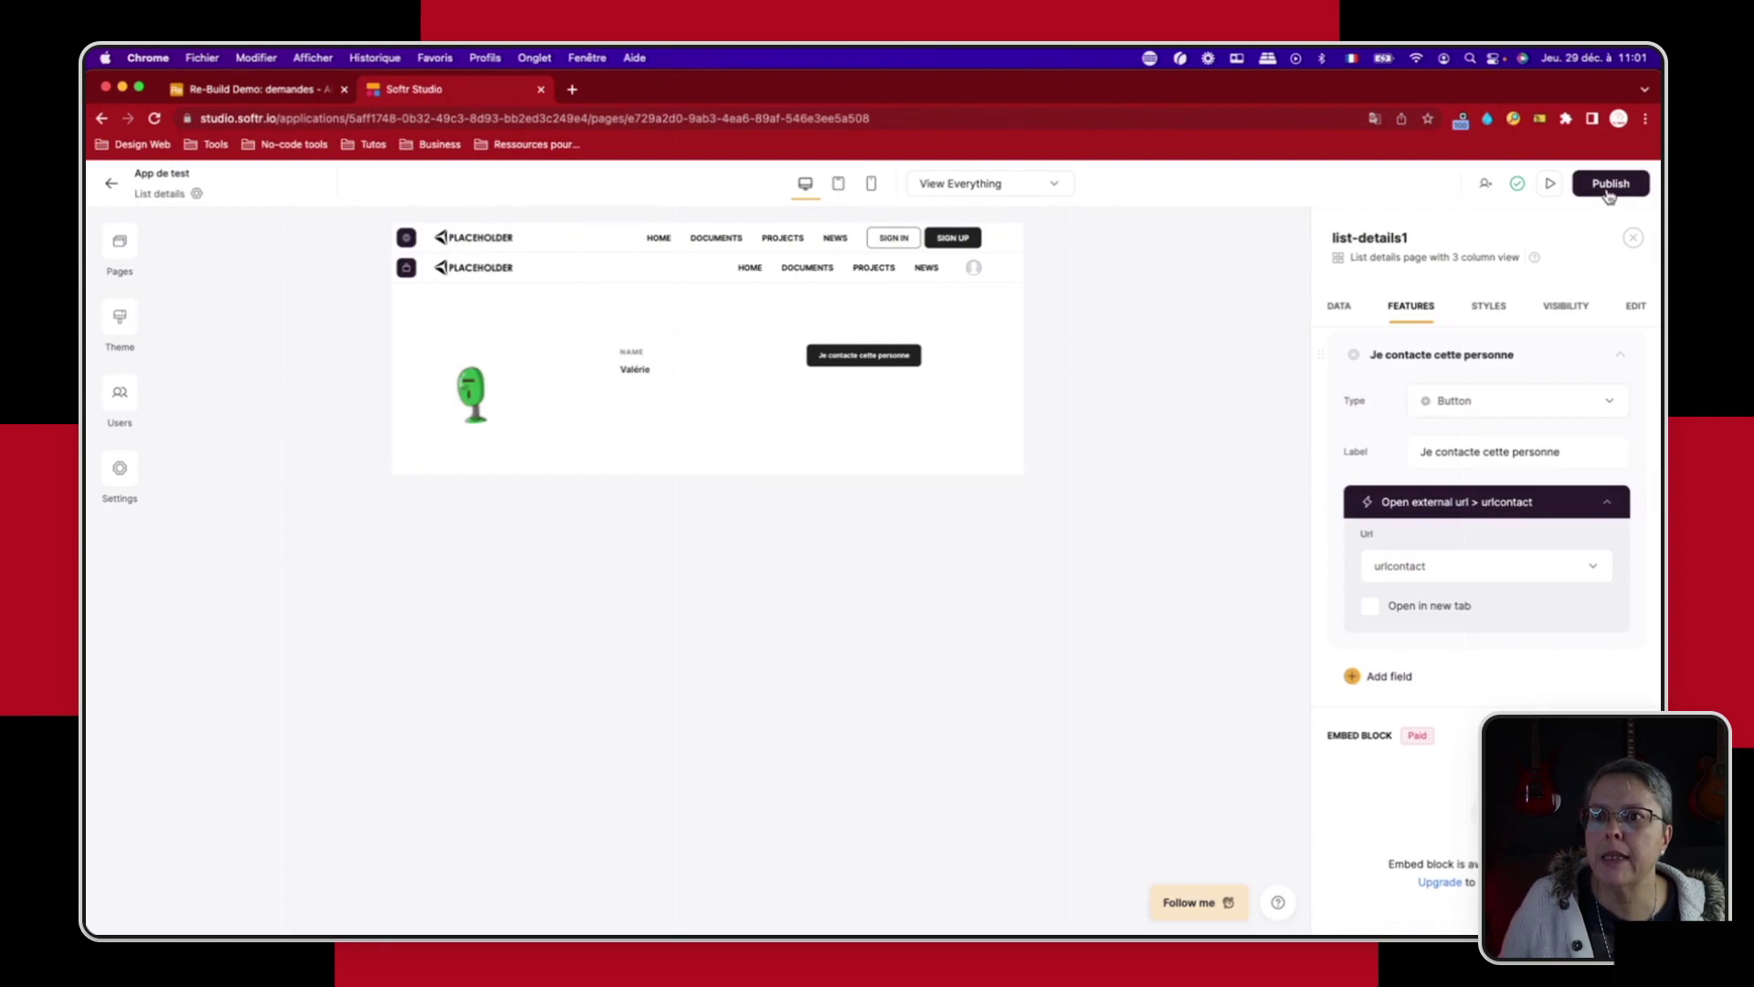
click(1608, 194)
click(1632, 396)
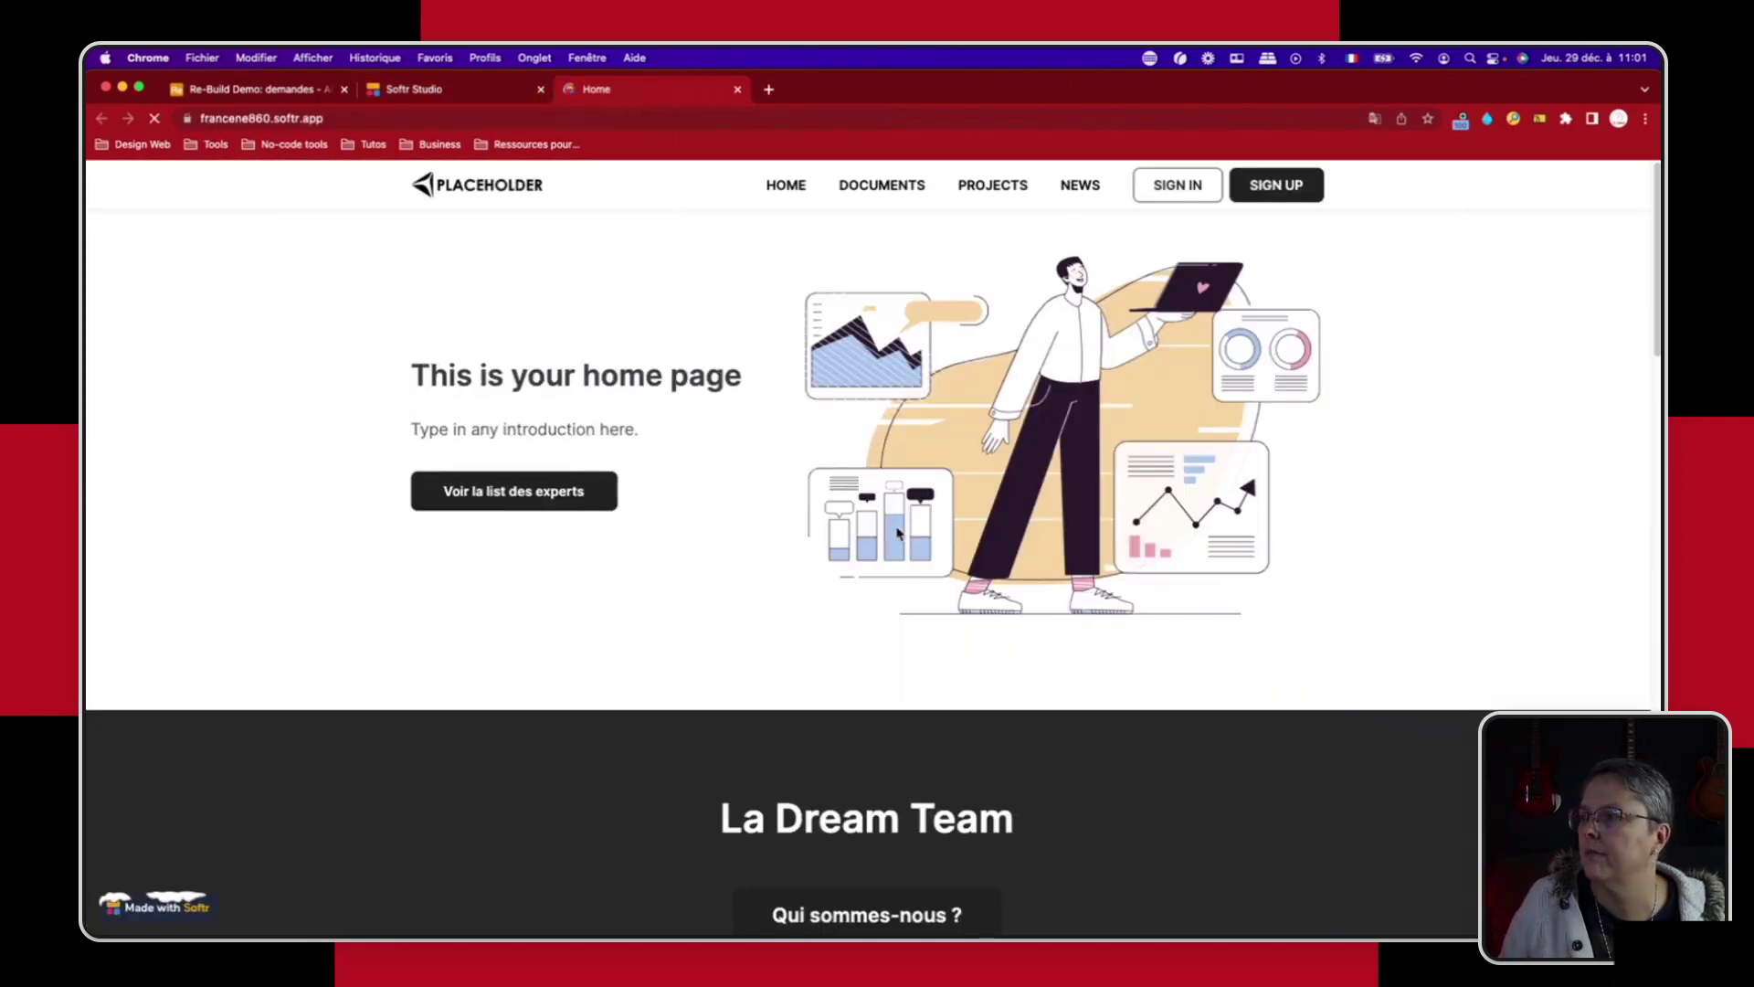
click(509, 493)
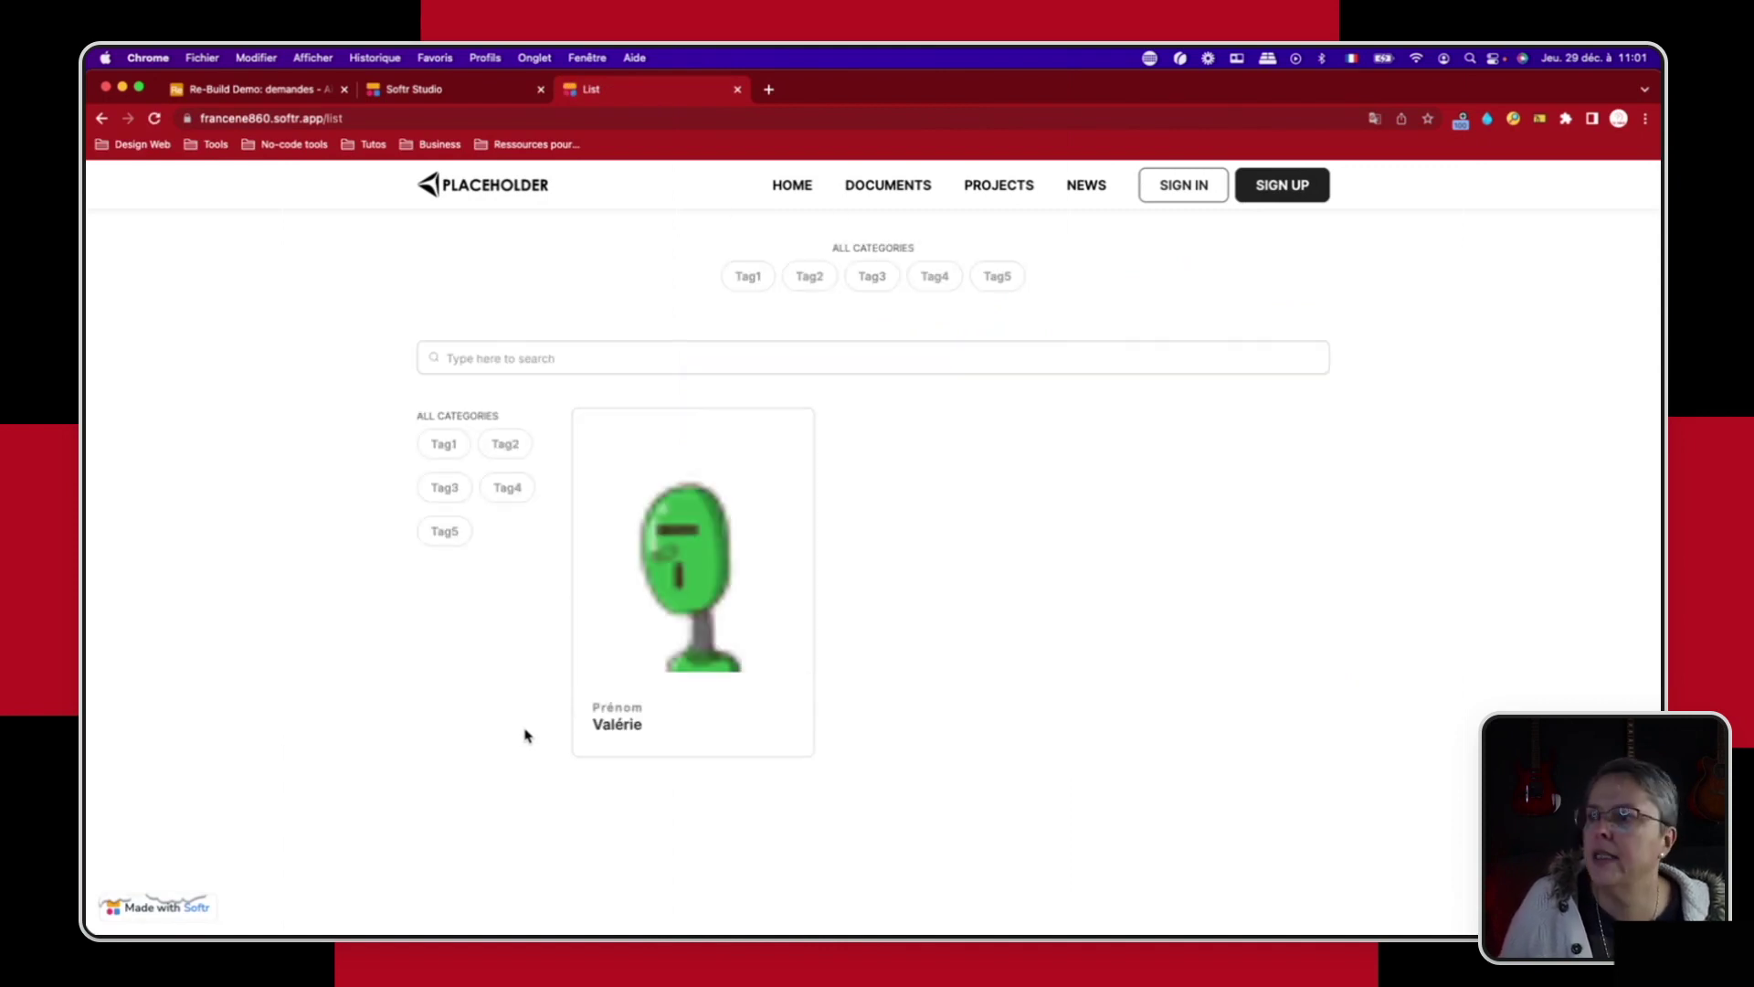
click(715, 581)
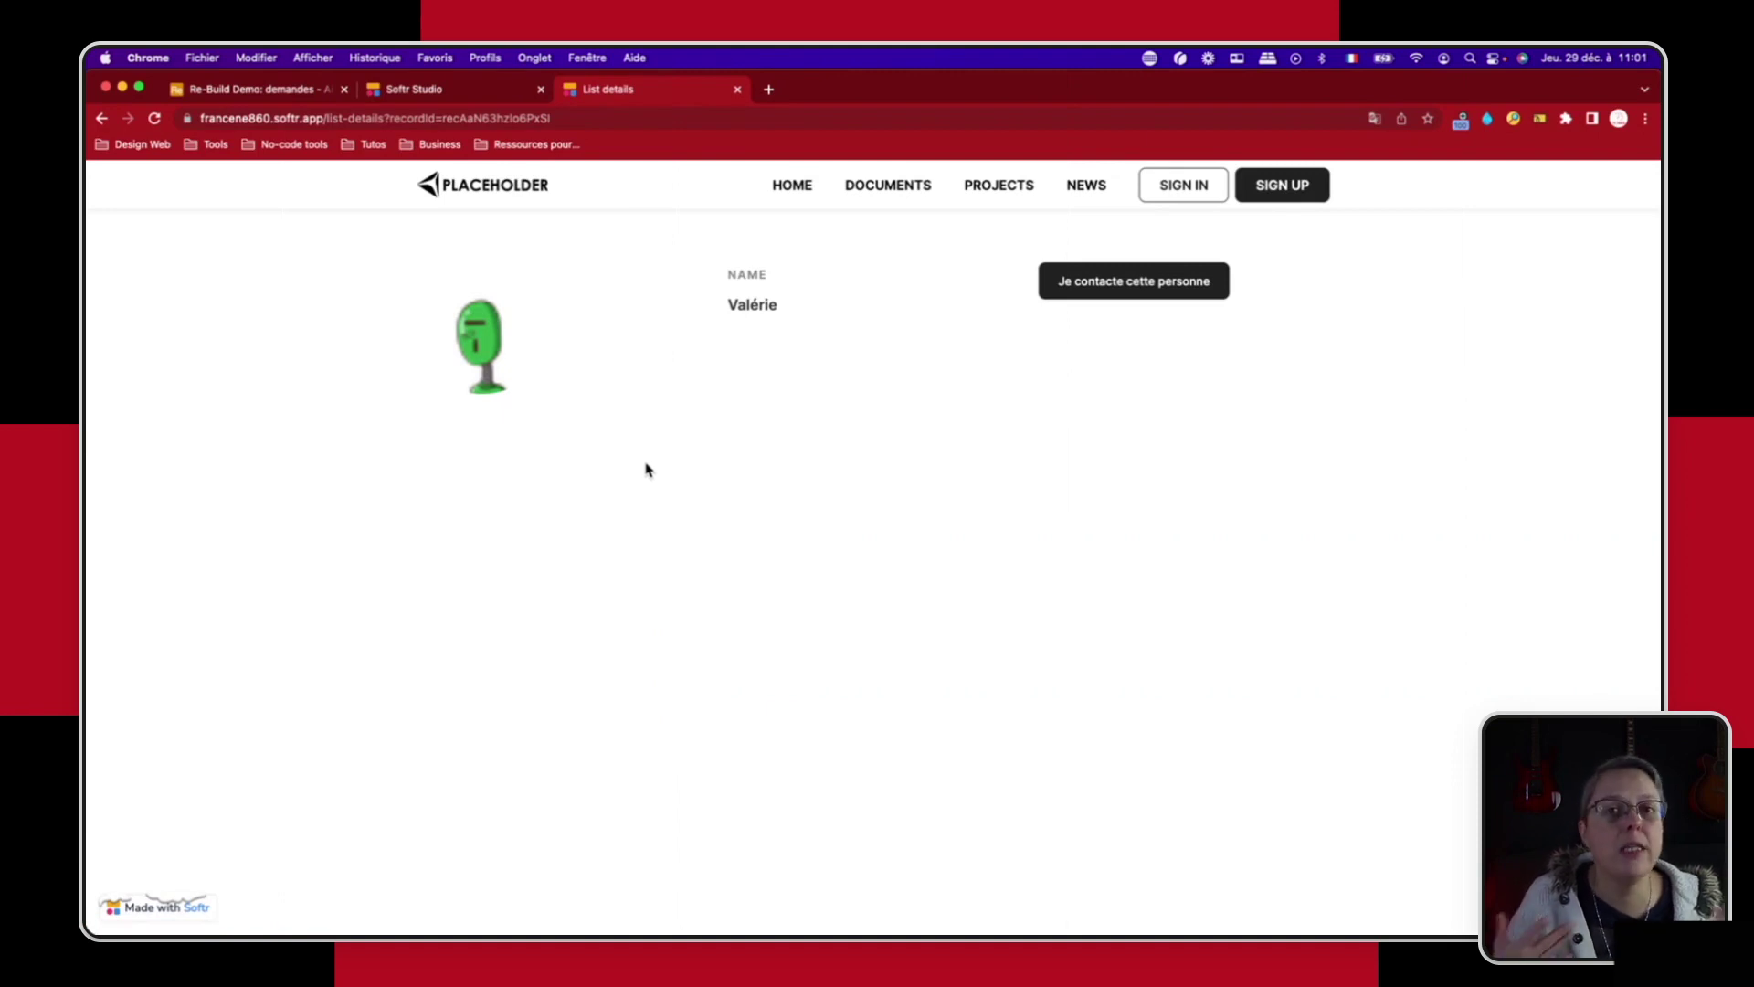
click(1136, 287)
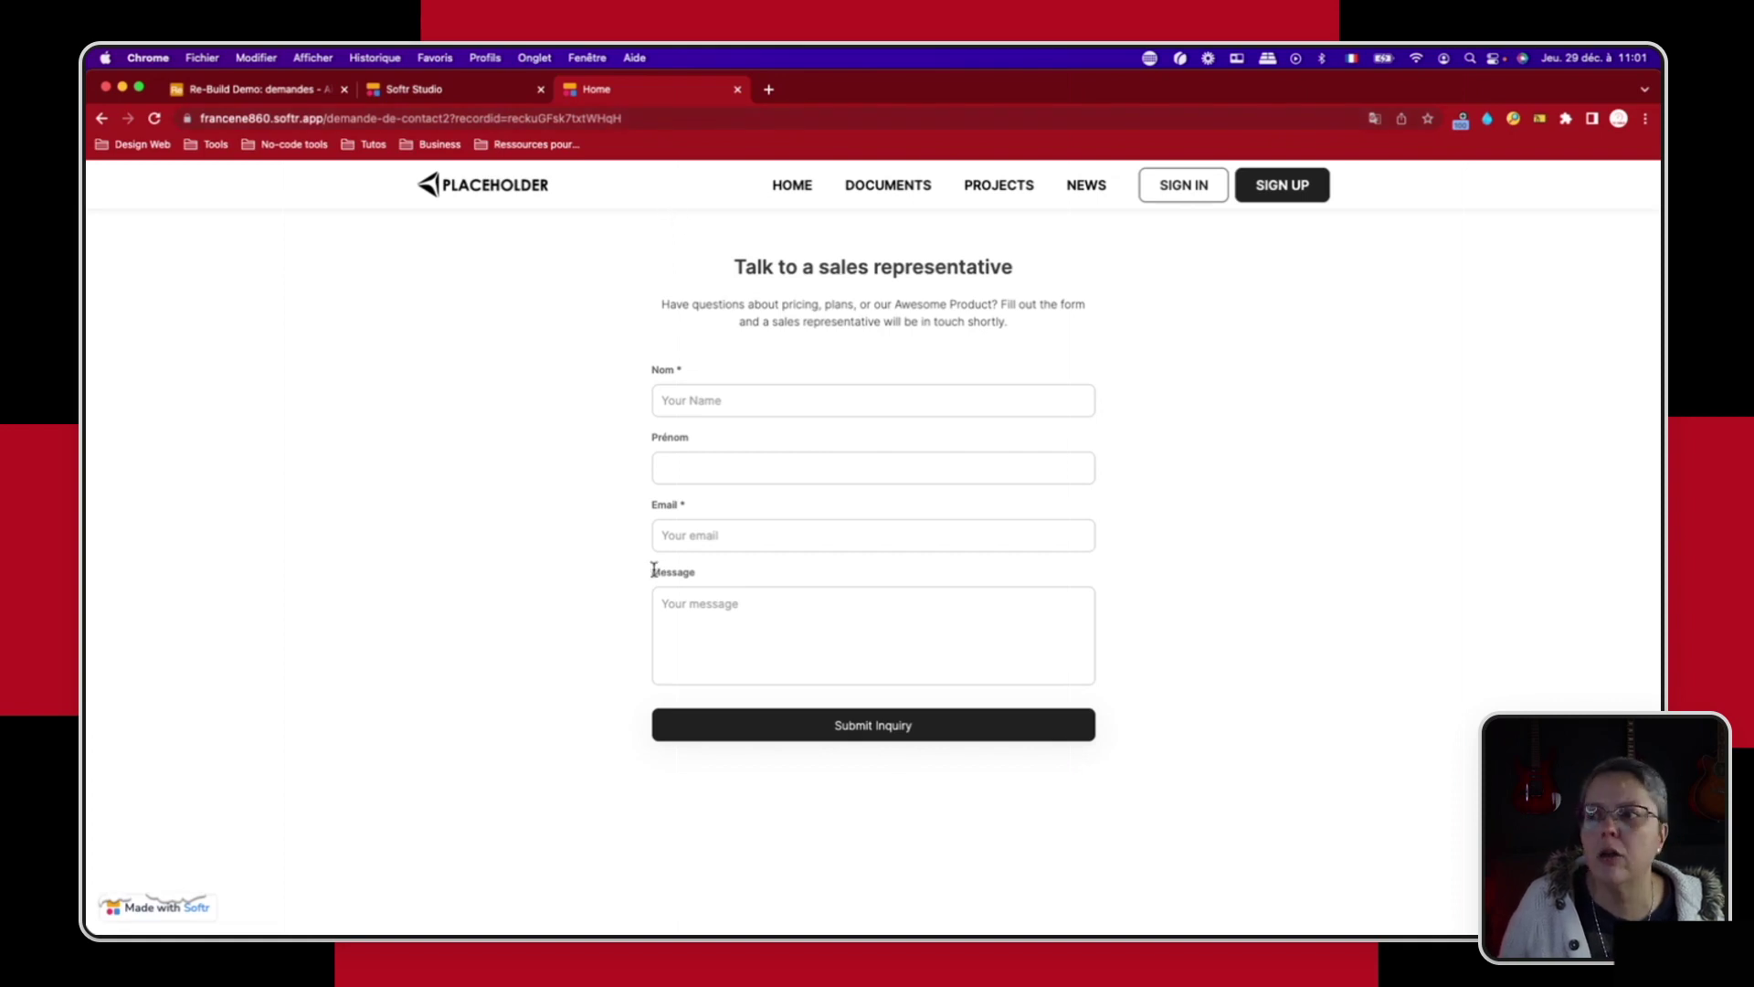
Step: Fill in the requester's last name, first name and email in the contact request form
click(738, 391)
text(Quiniou)
key(Tab)
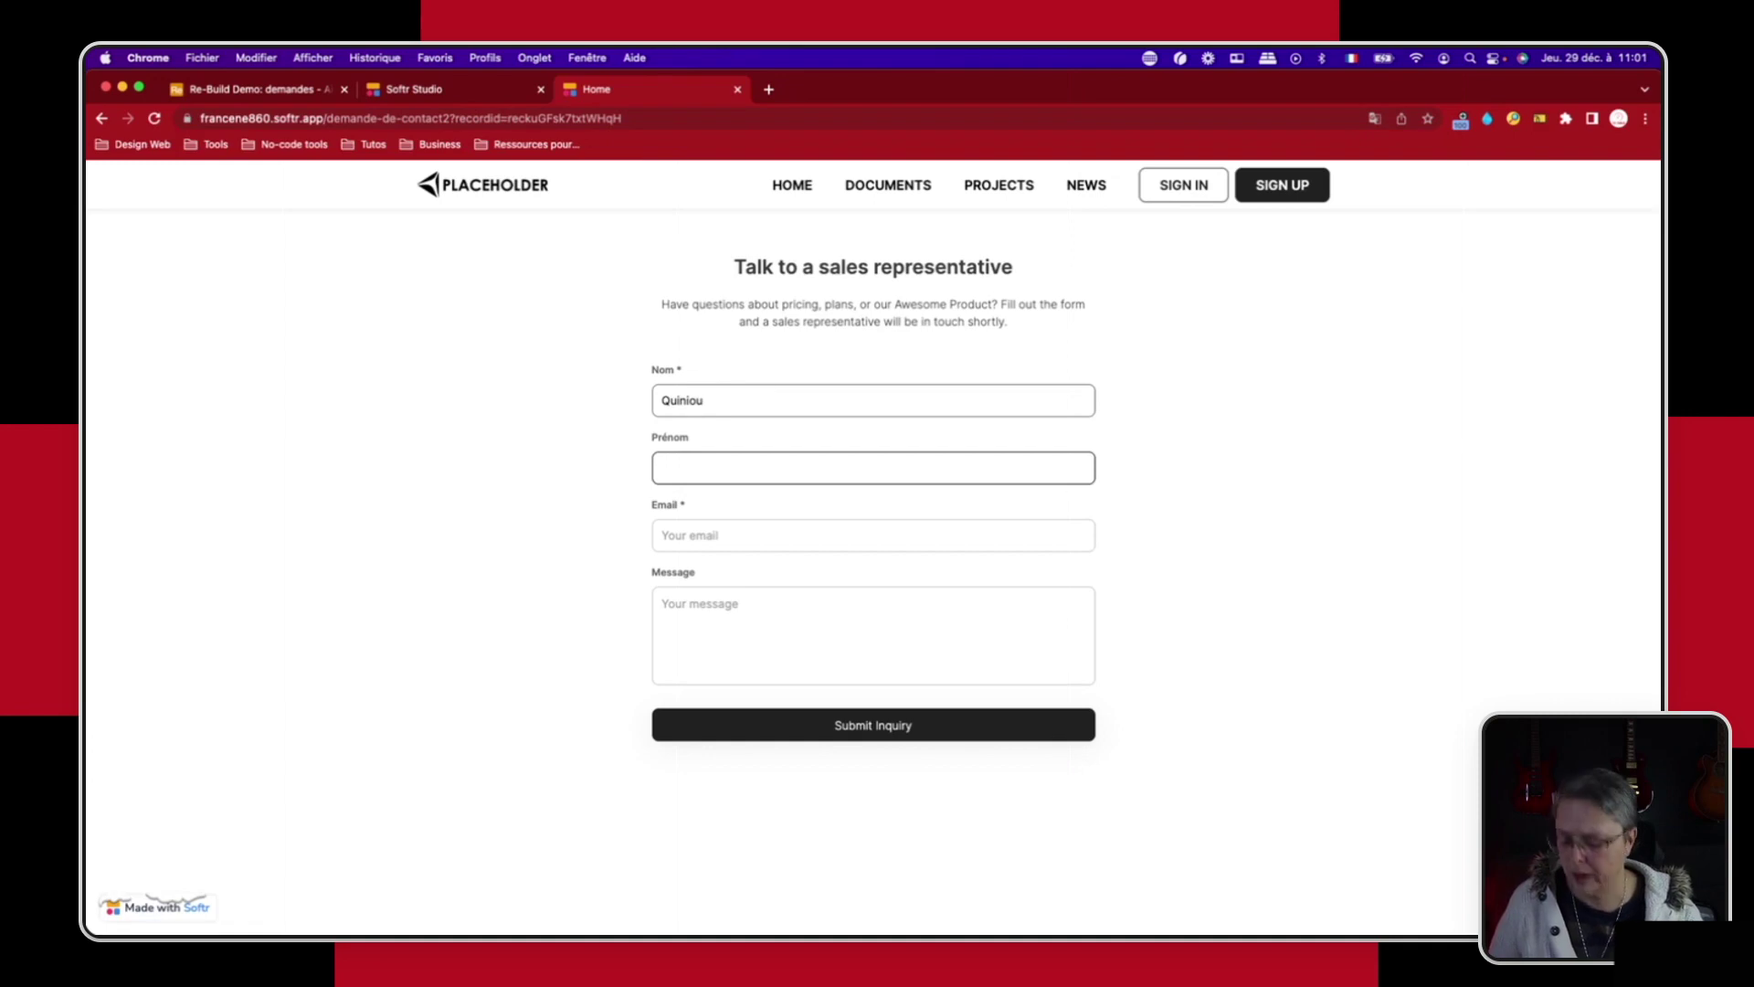
key(Tab)
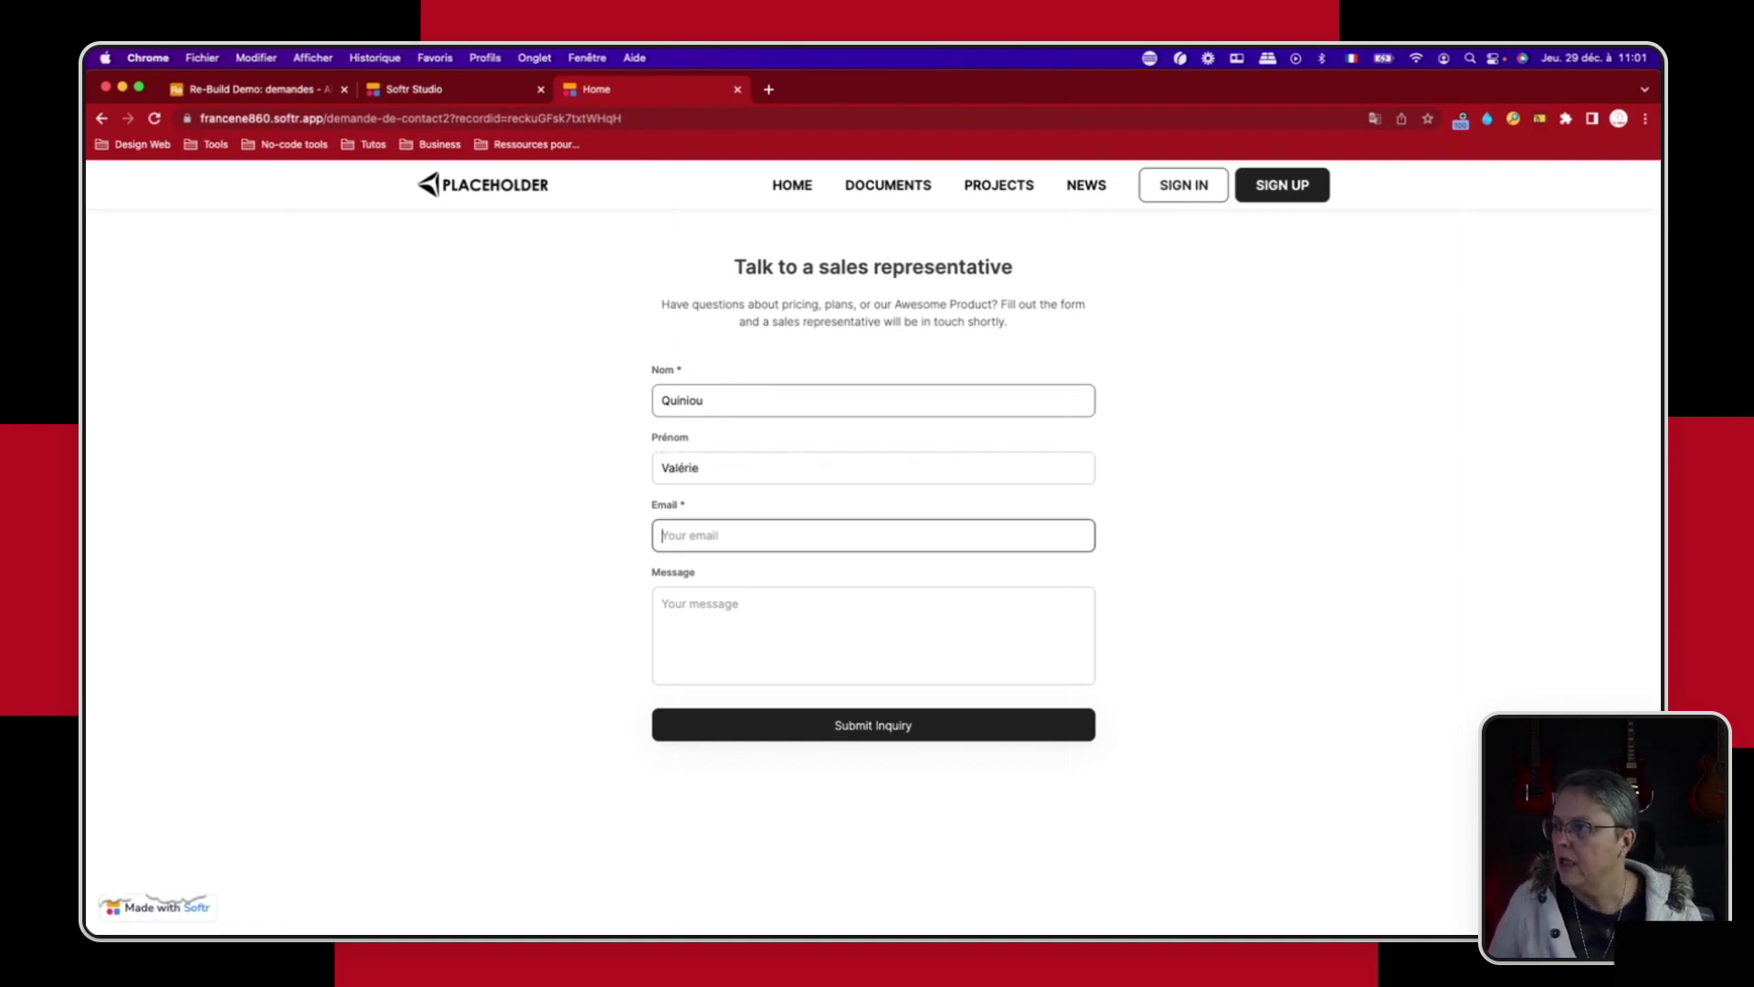
text(v)
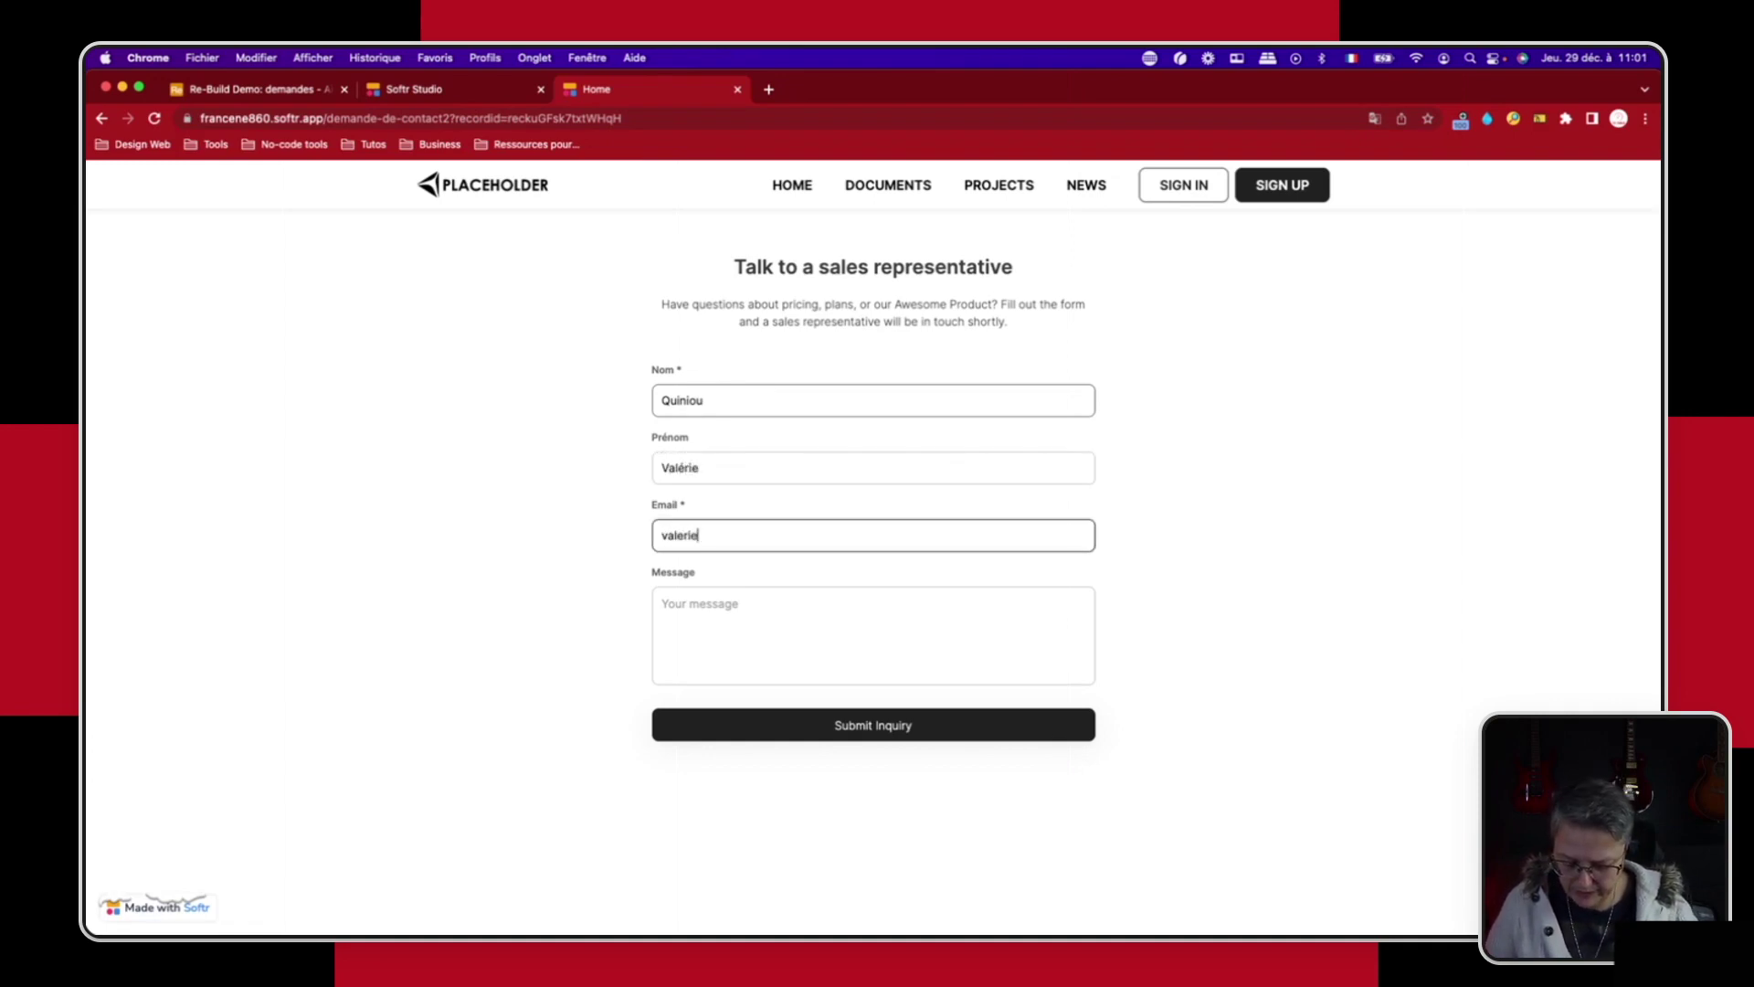
key(BackSpace)
text(test@test)
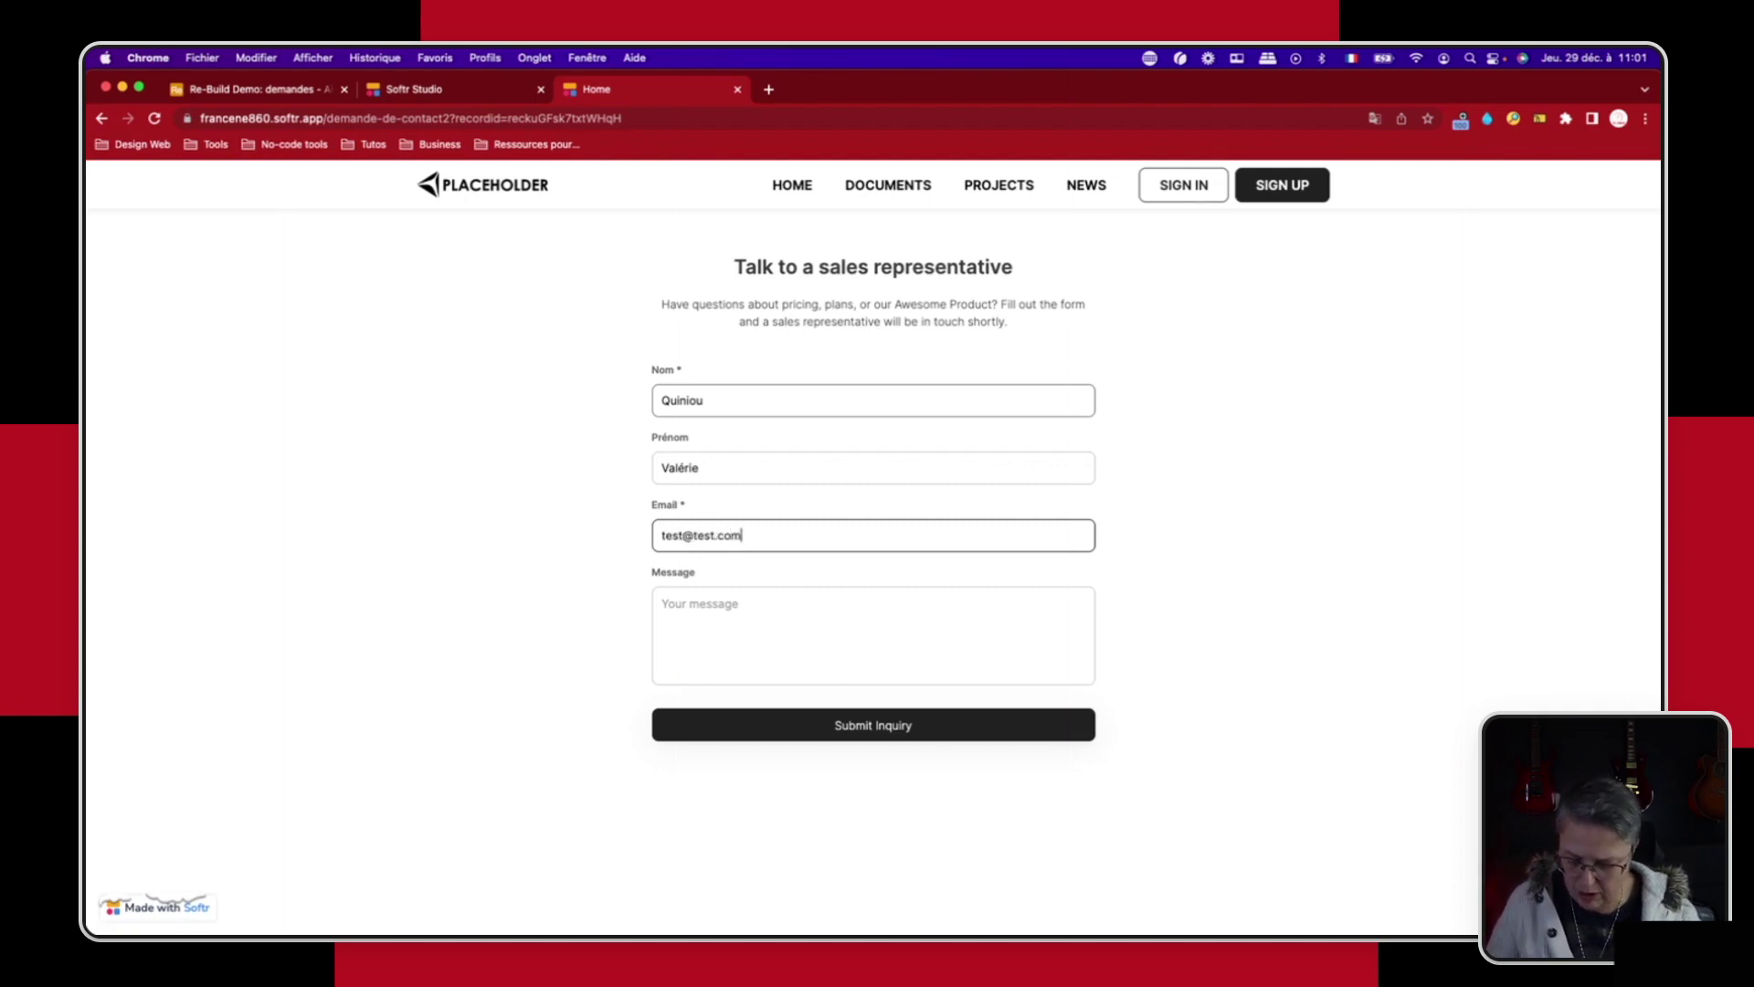
text(.com)
Step: Enter the message "Je souhaite prendre contact avec vous" and submit the contact request form
click(742, 615)
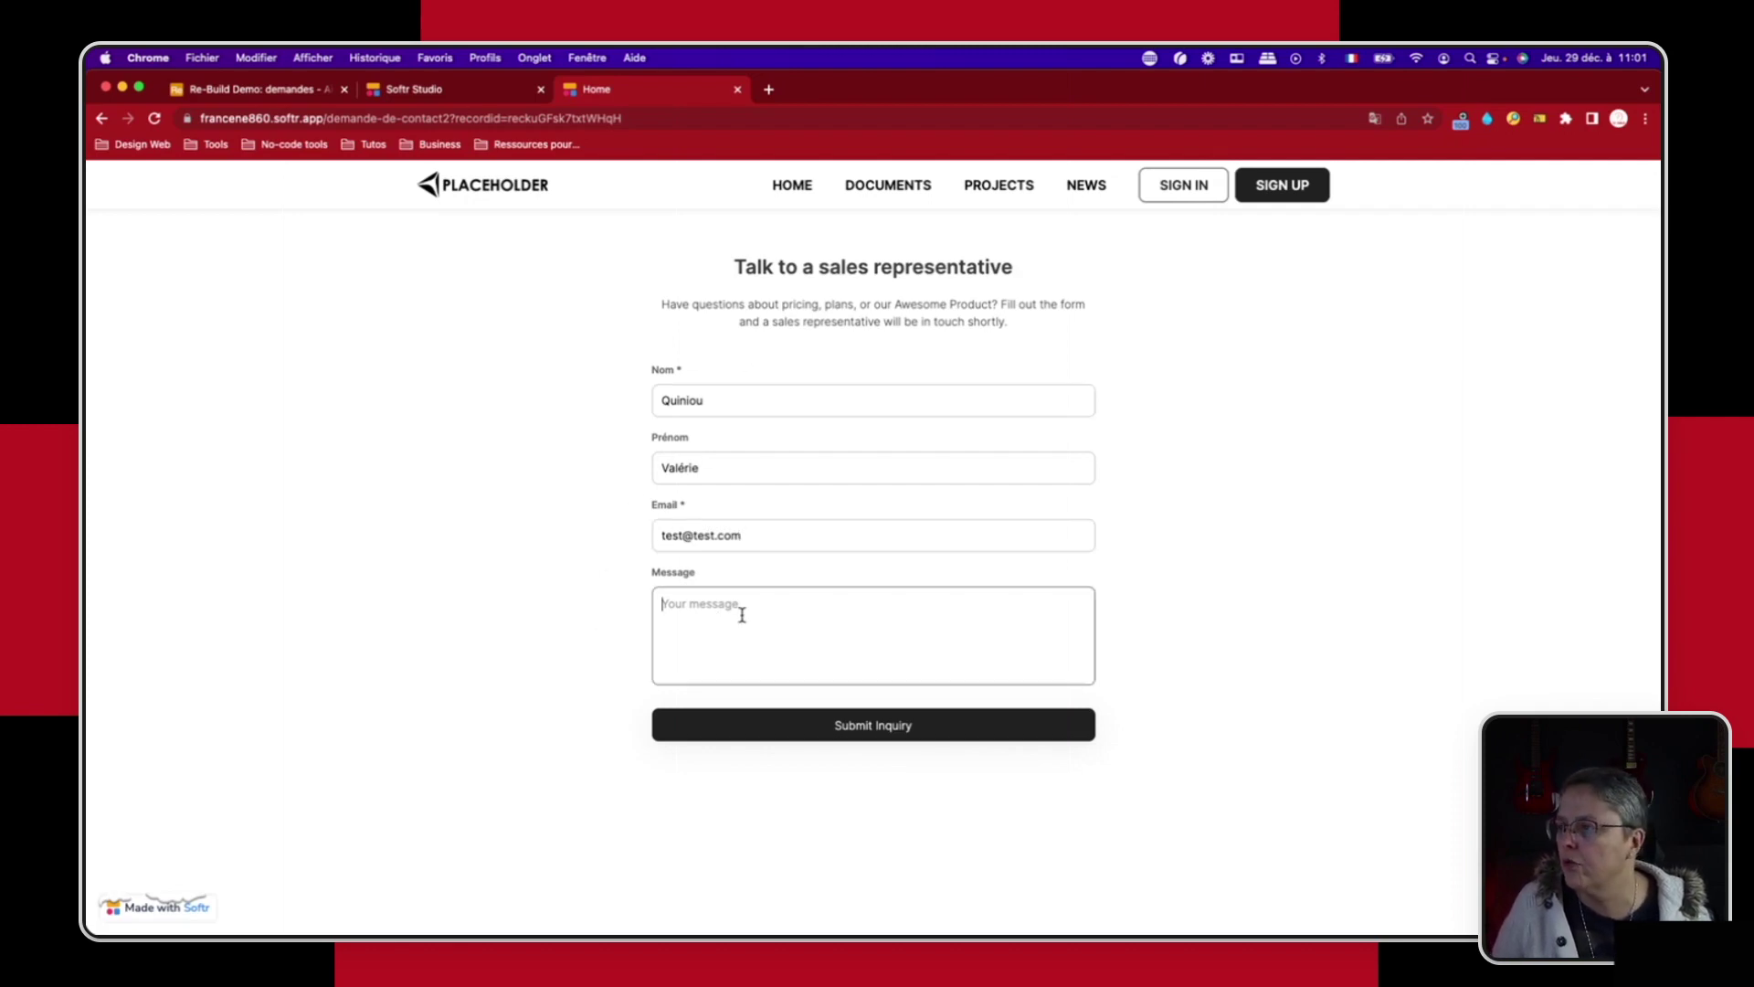
text(Je souhait)
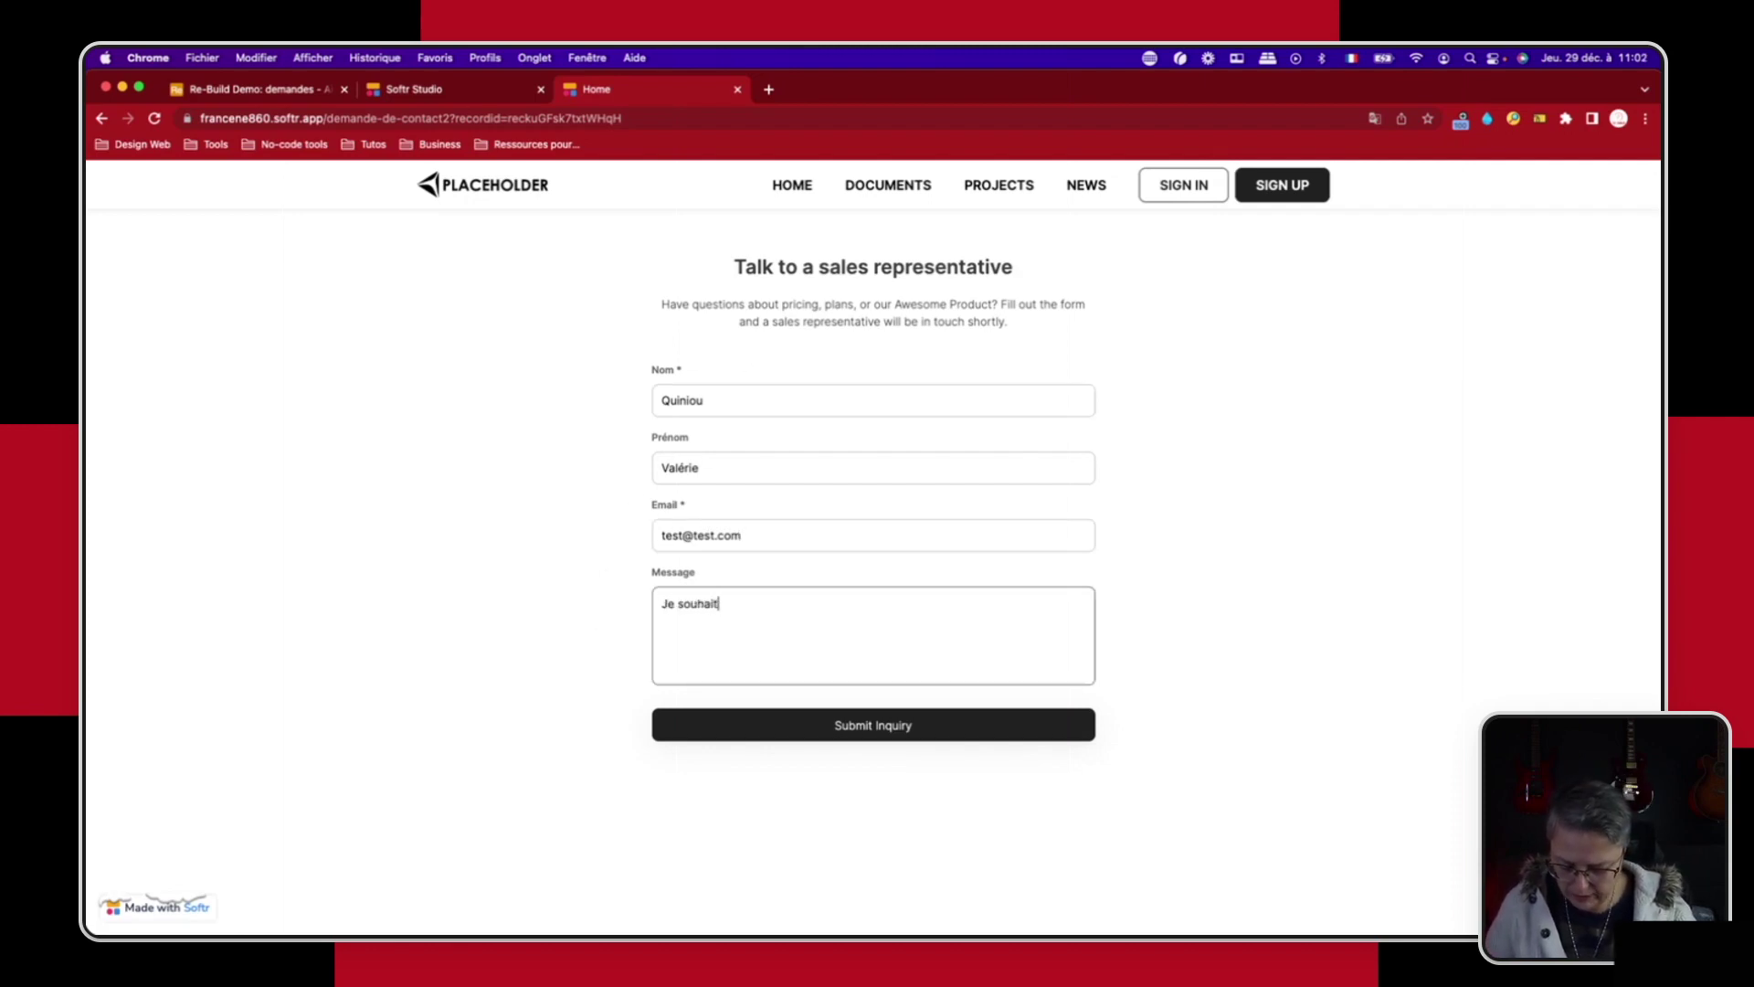
text(e prendre contact avec vous)
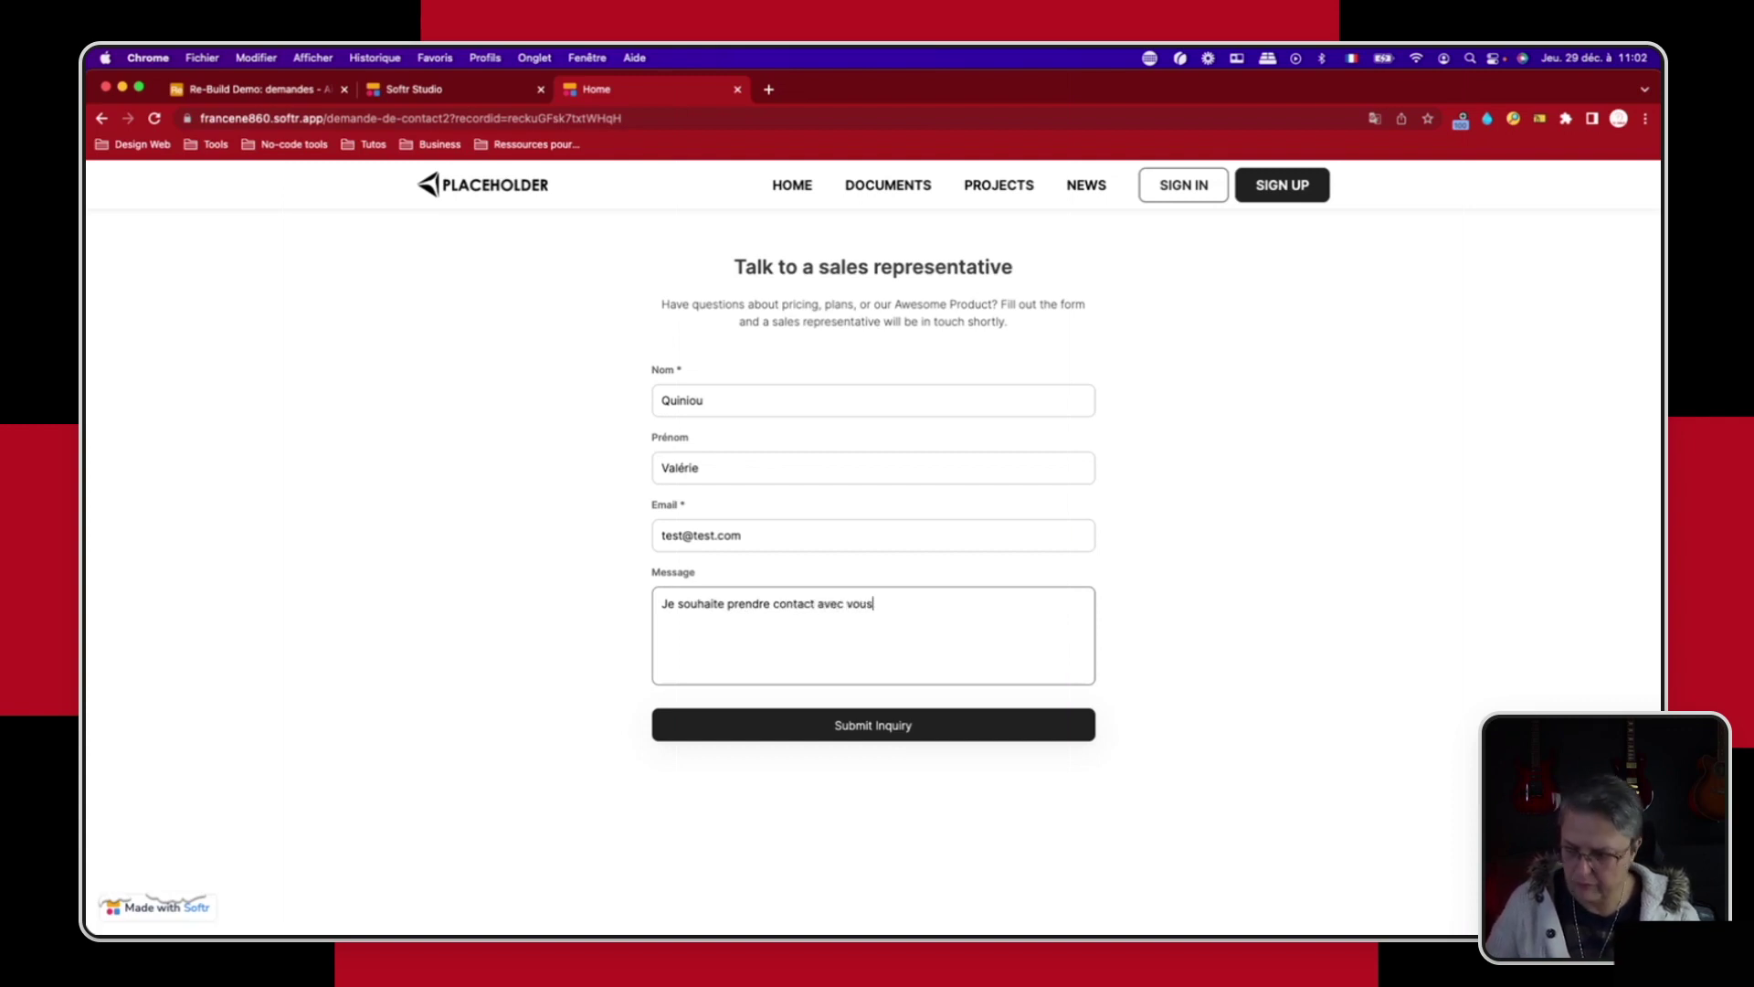
click(852, 732)
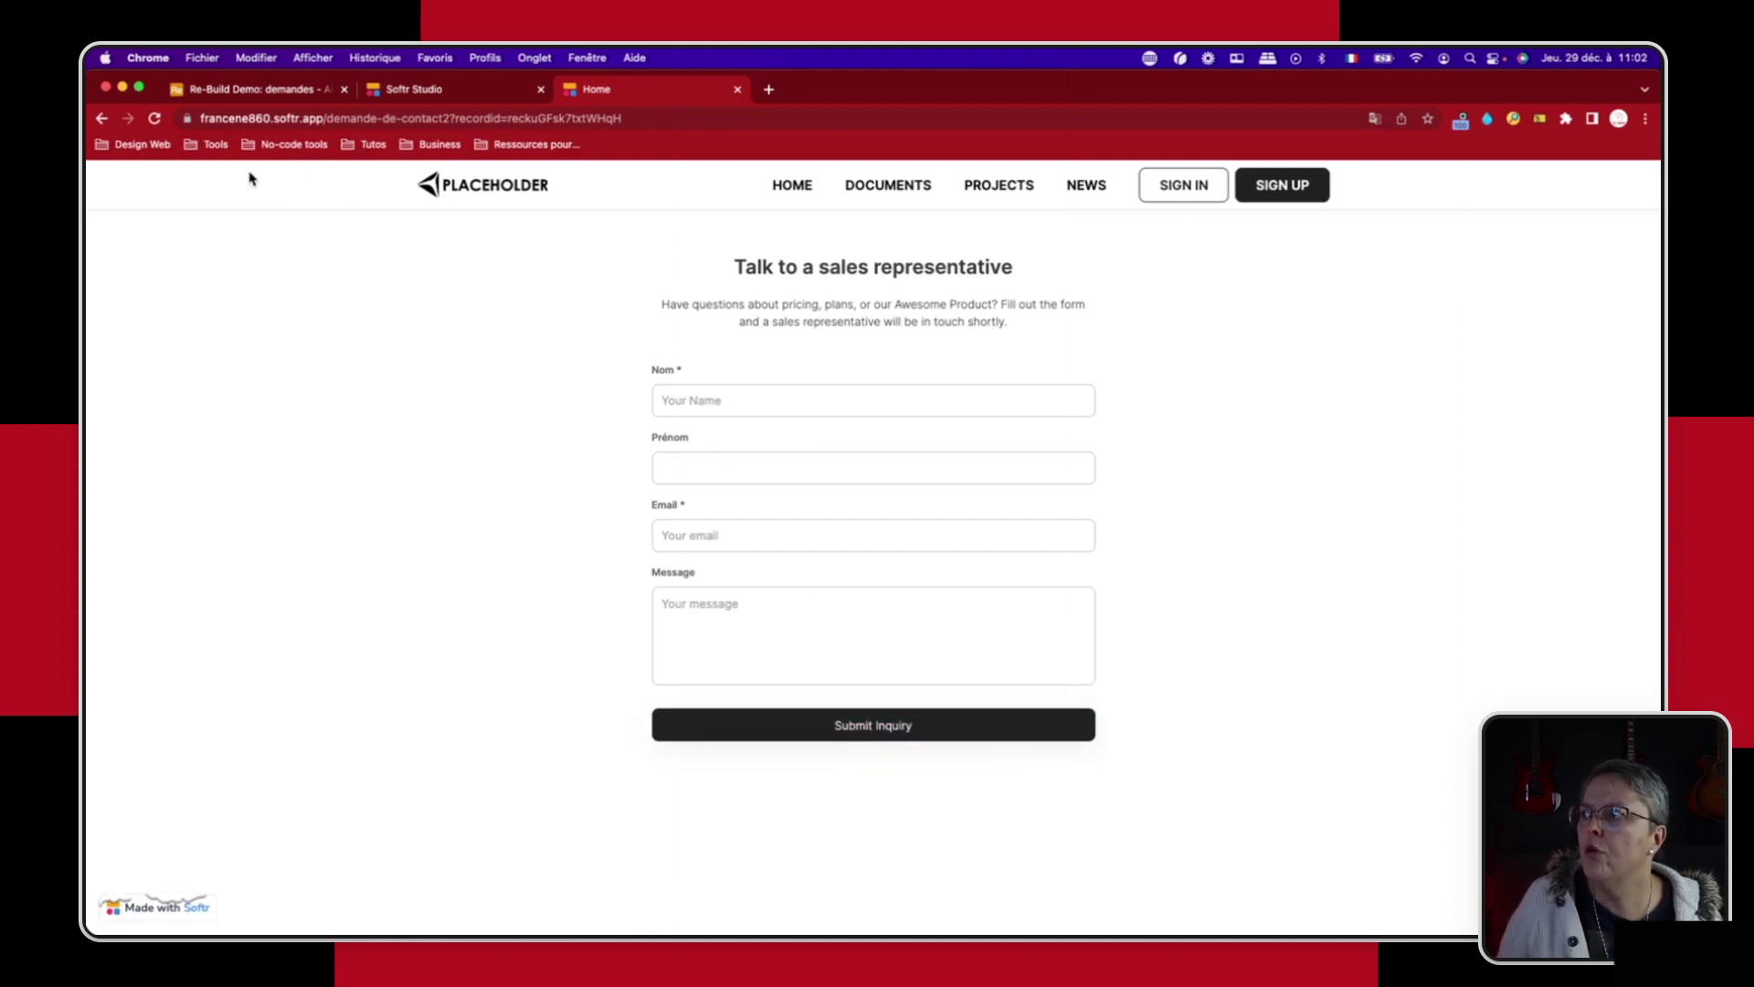
Step: Examine the submitted request in Airtable's demandes table, and return to the published site to open the contact's details page from the experts list
click(276, 91)
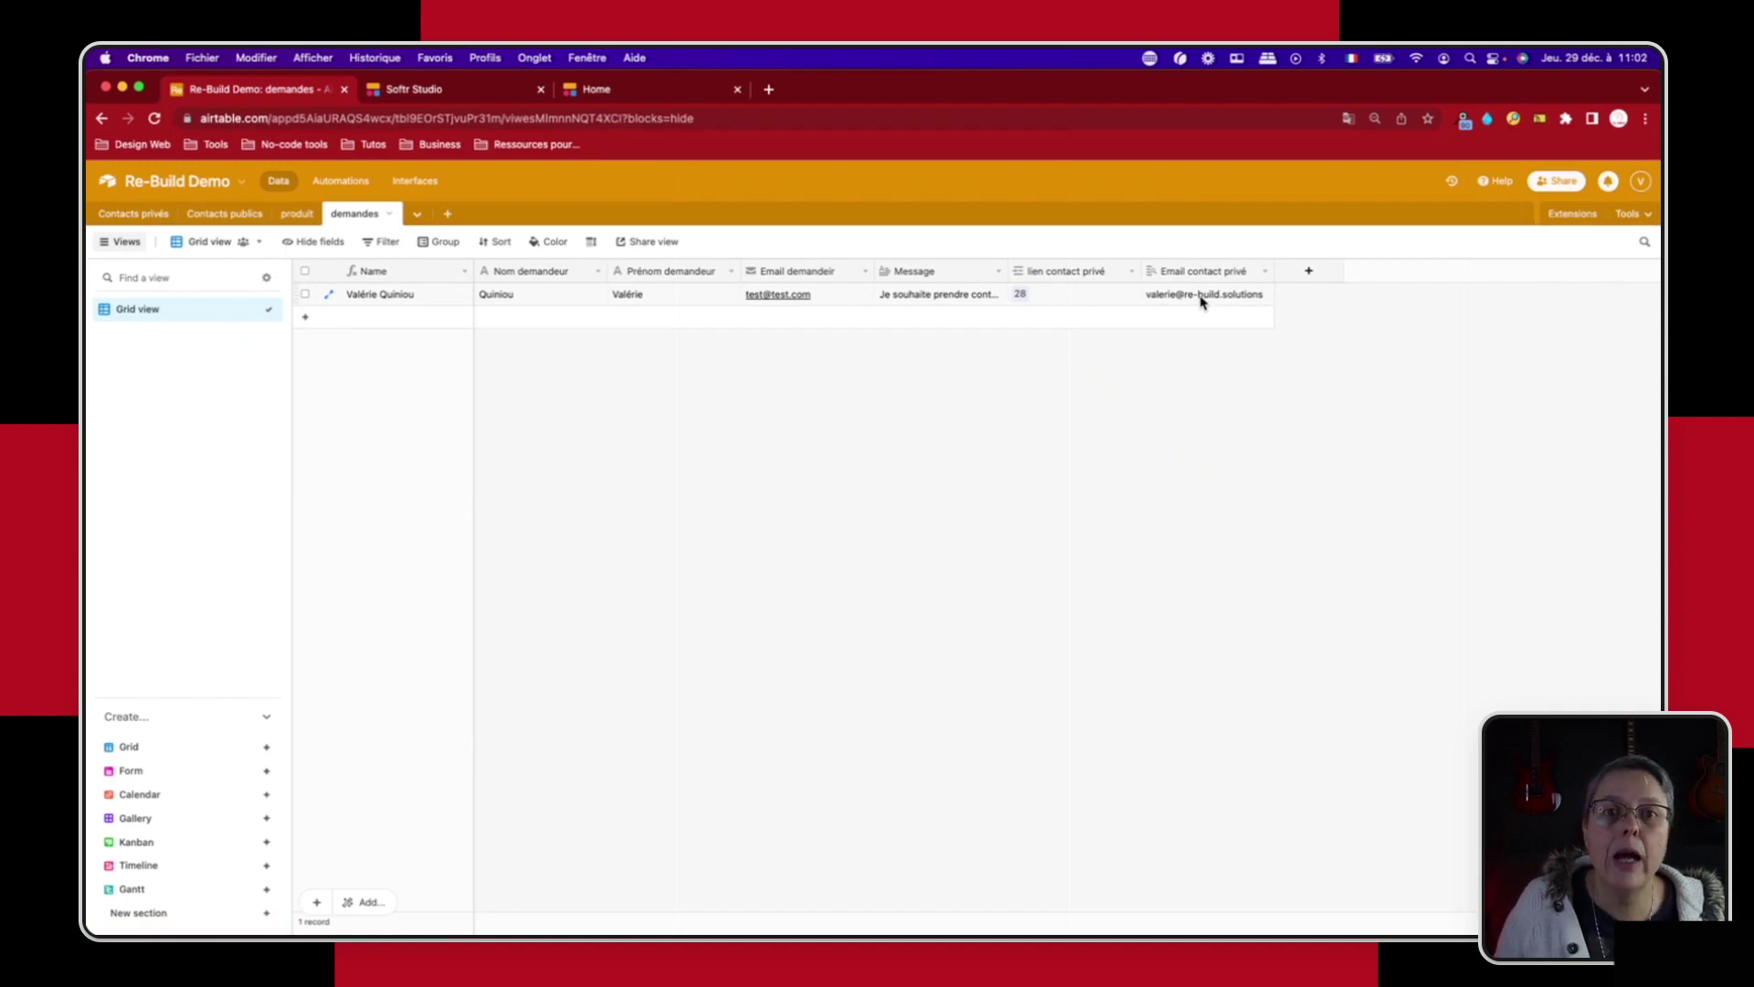
click(622, 93)
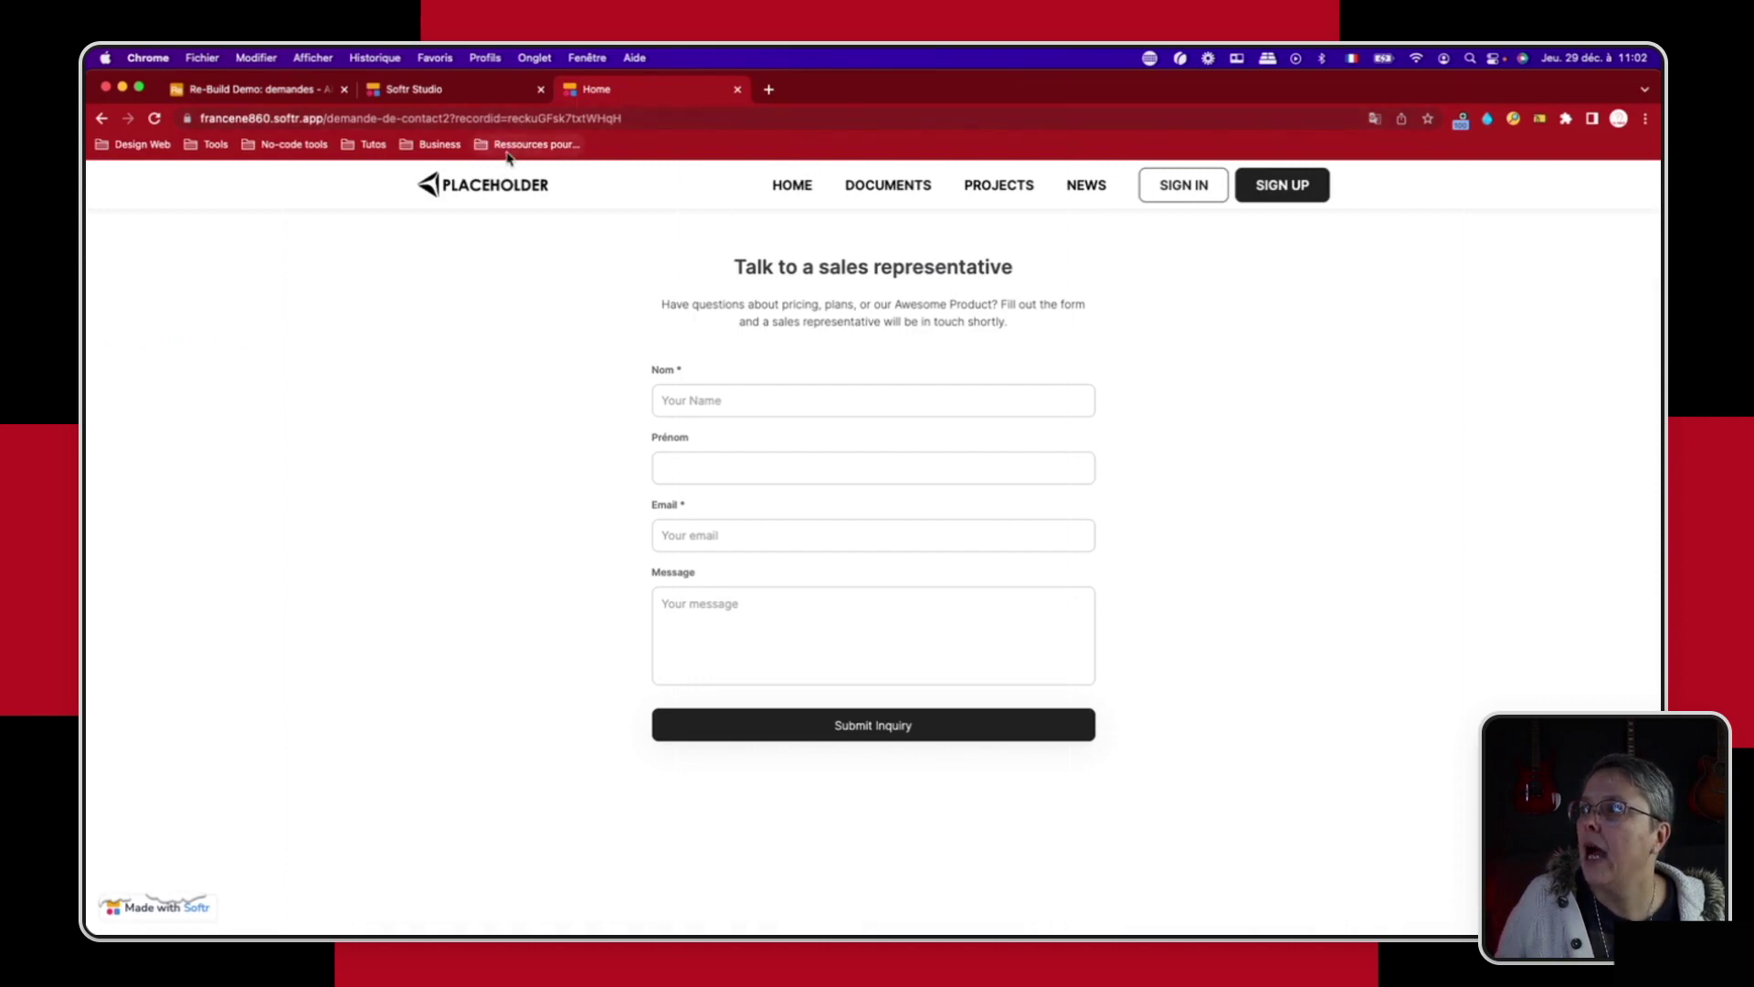
click(499, 188)
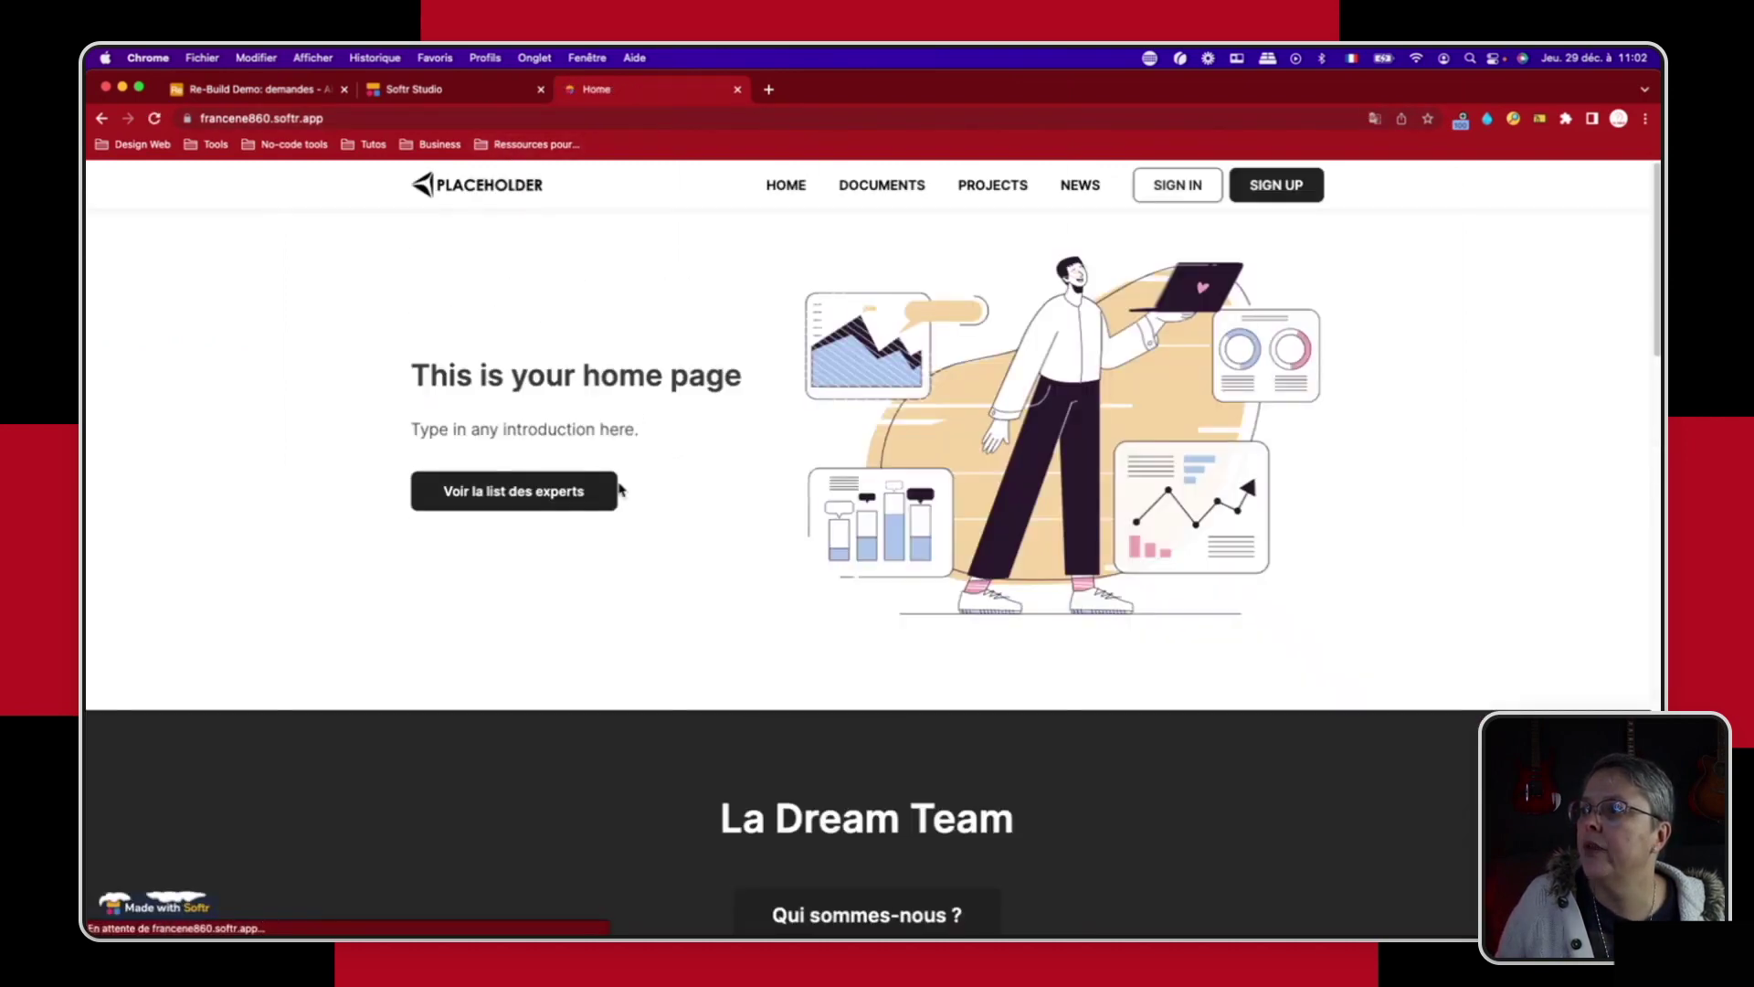
click(520, 493)
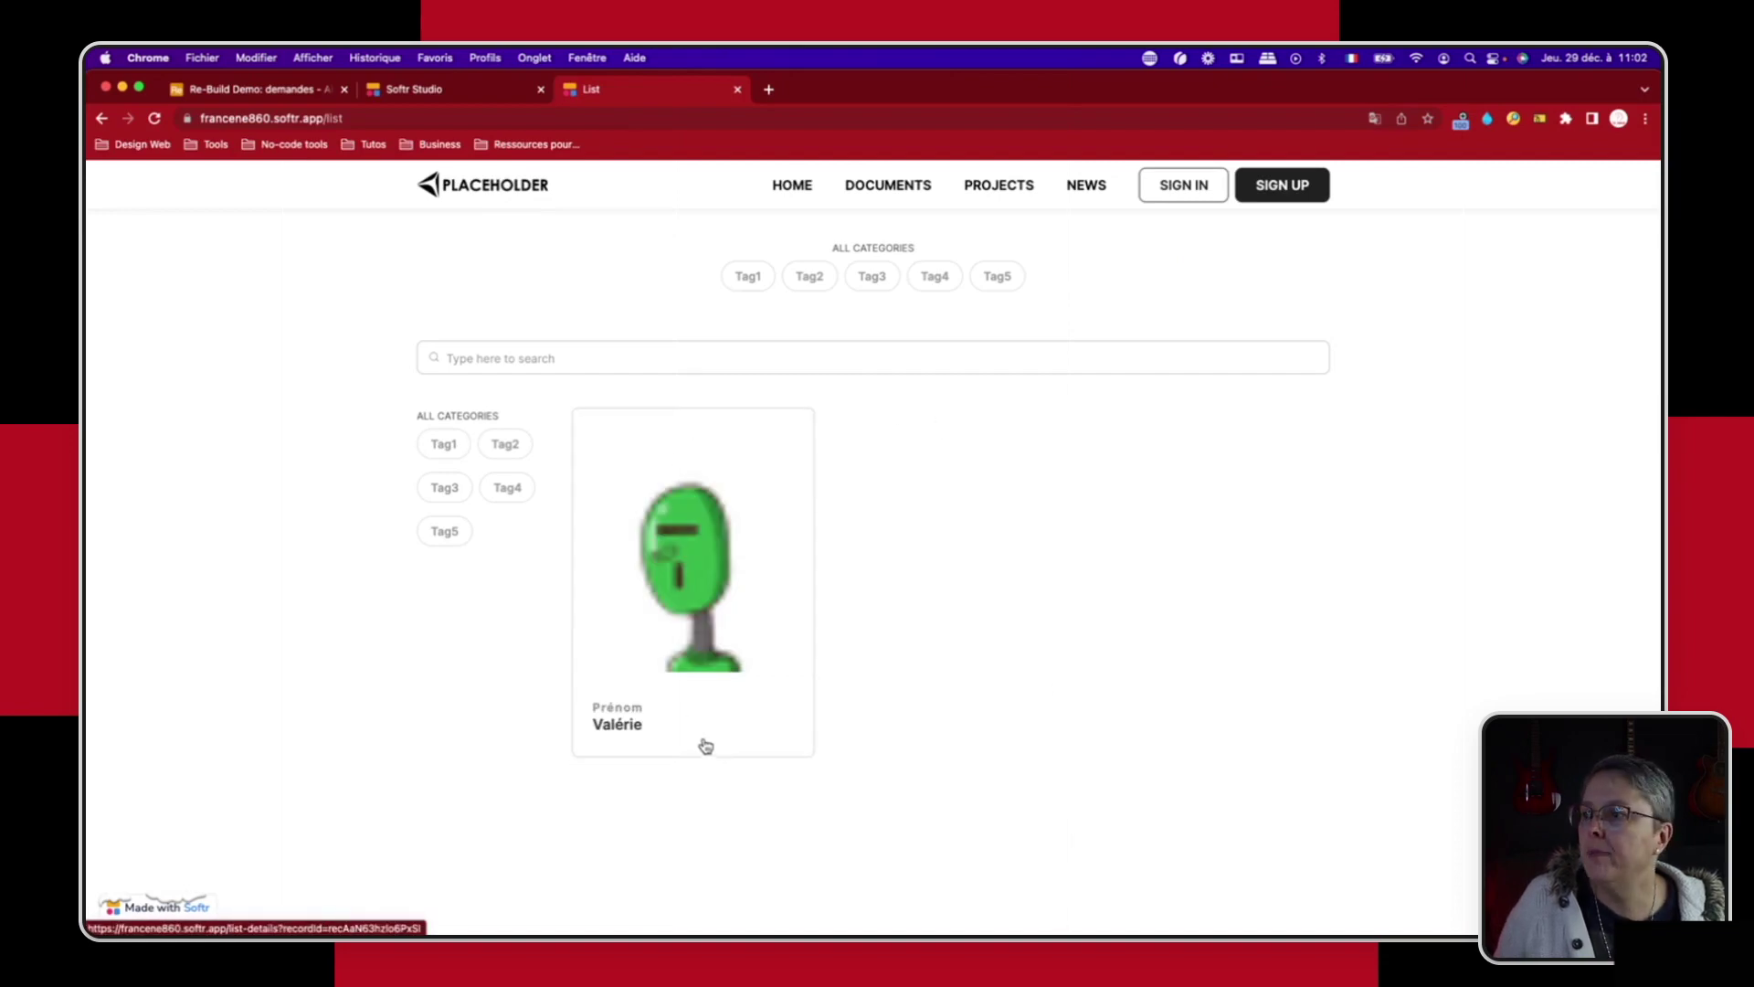
click(690, 553)
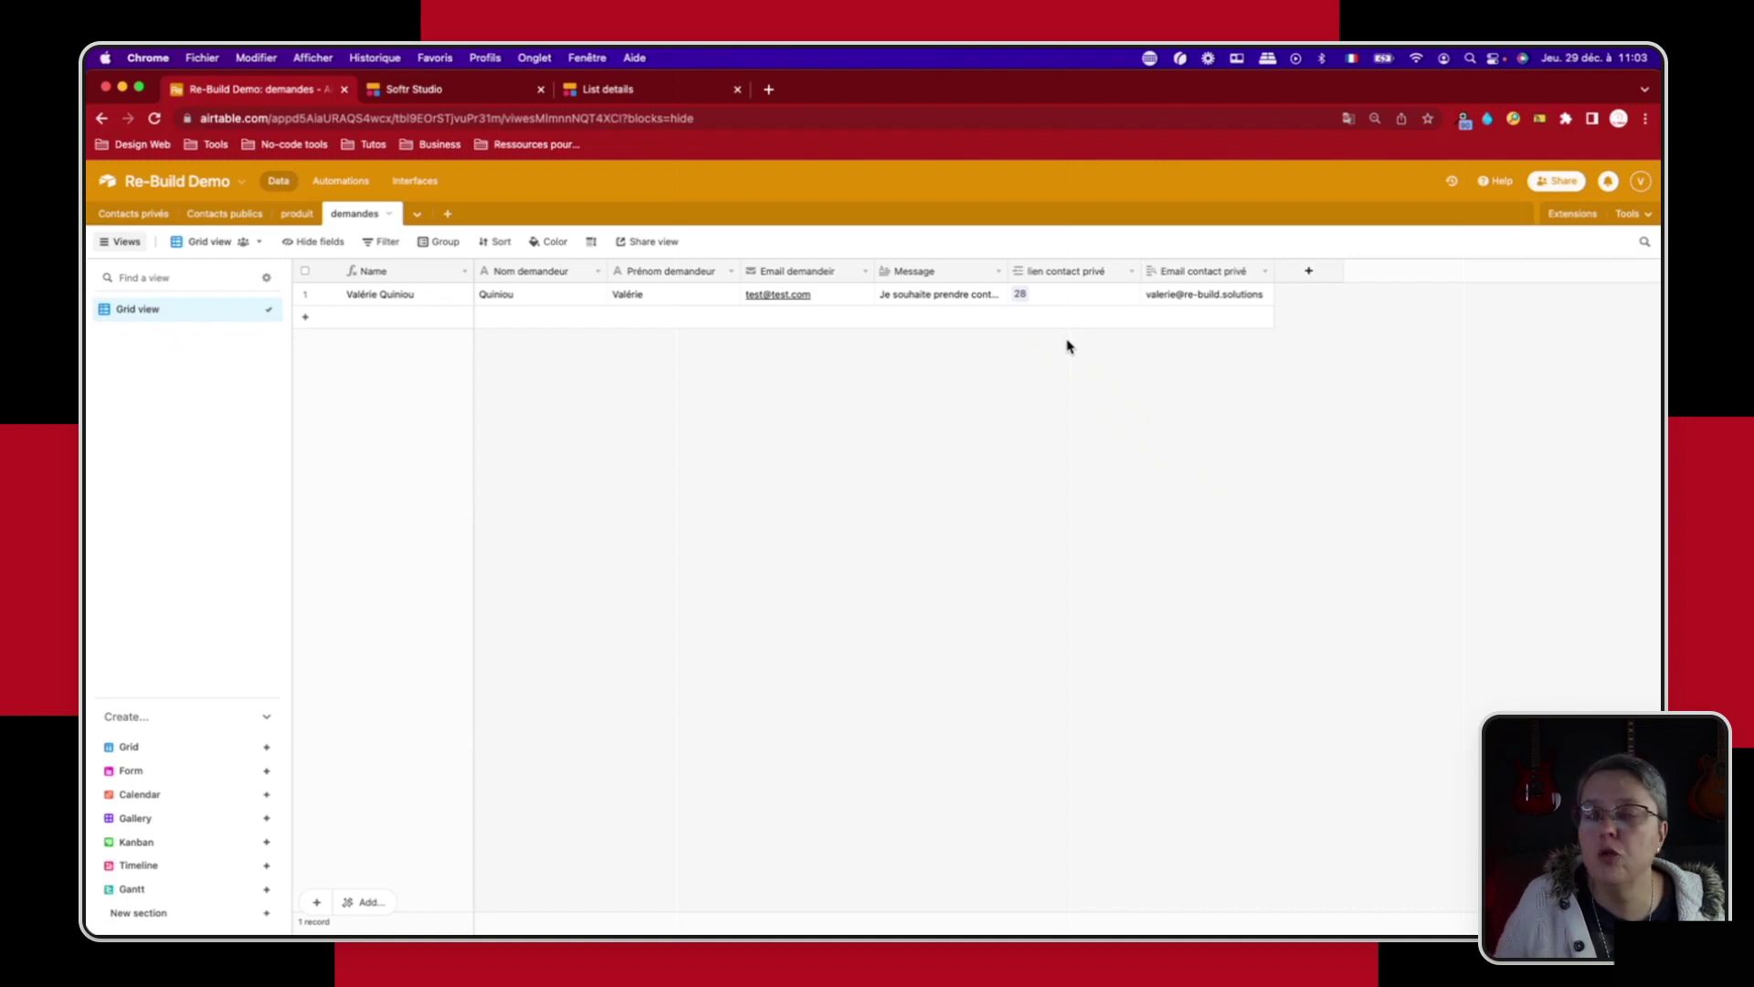
Step: In the Airtable base, create an automation triggered when a record is created in the demandes table
click(351, 183)
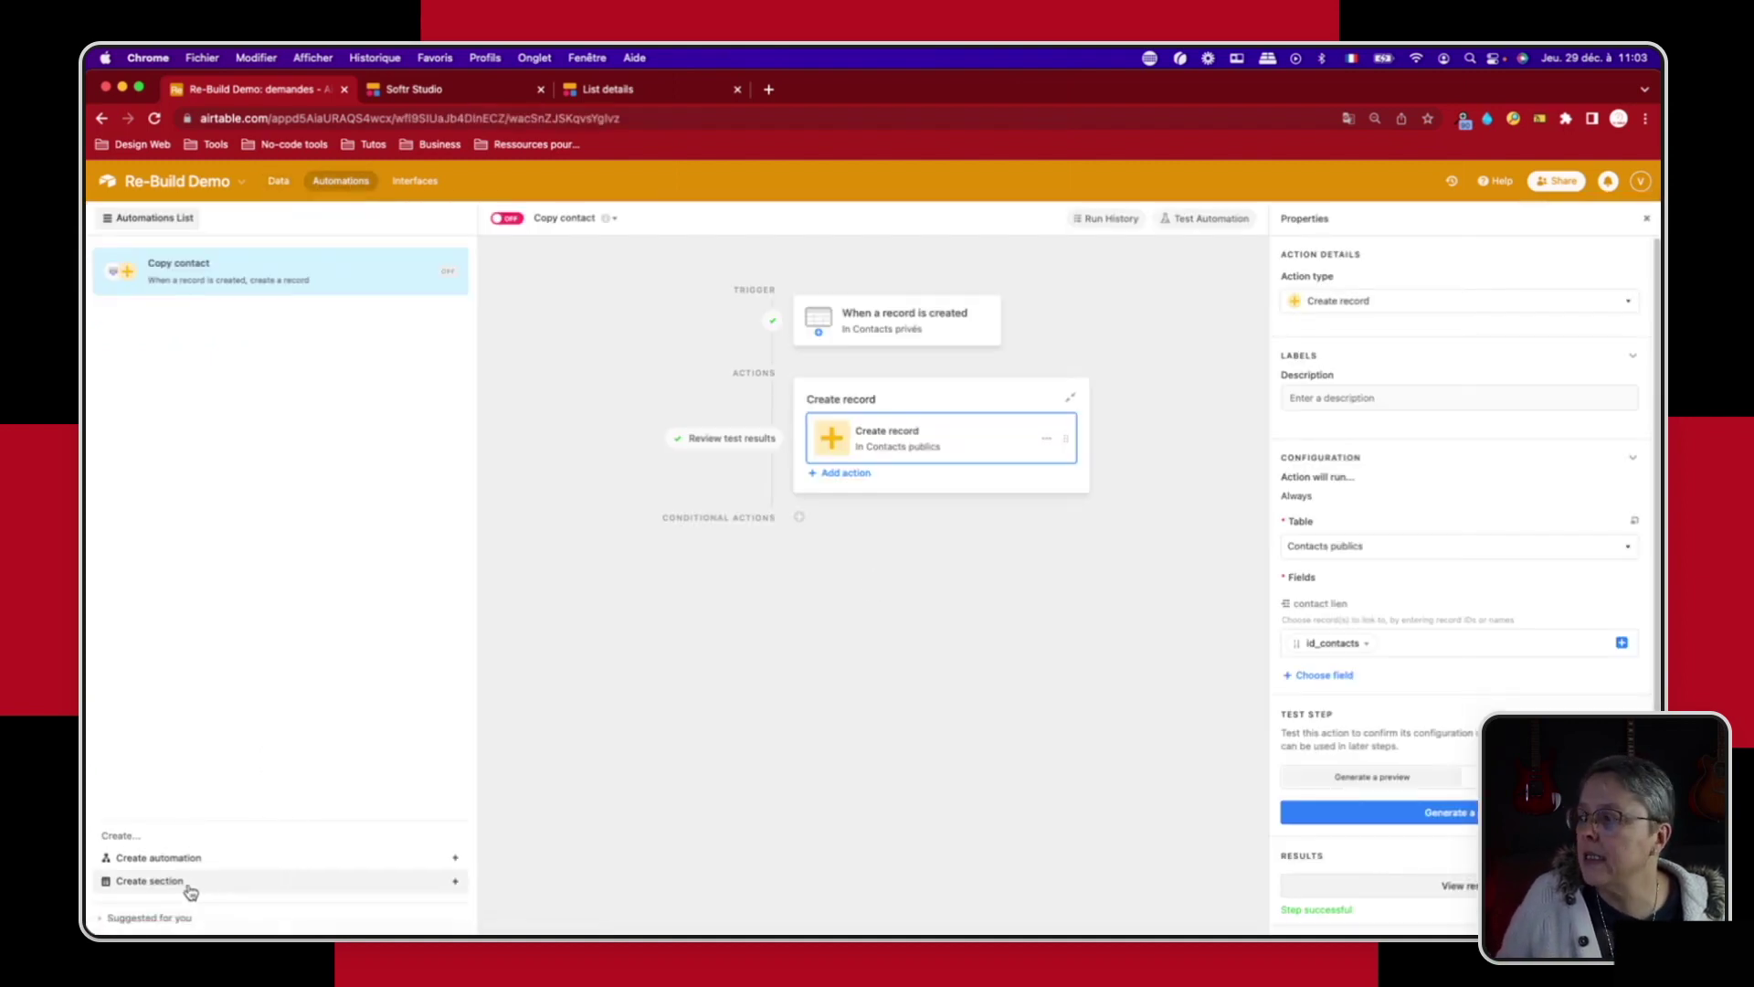
click(158, 857)
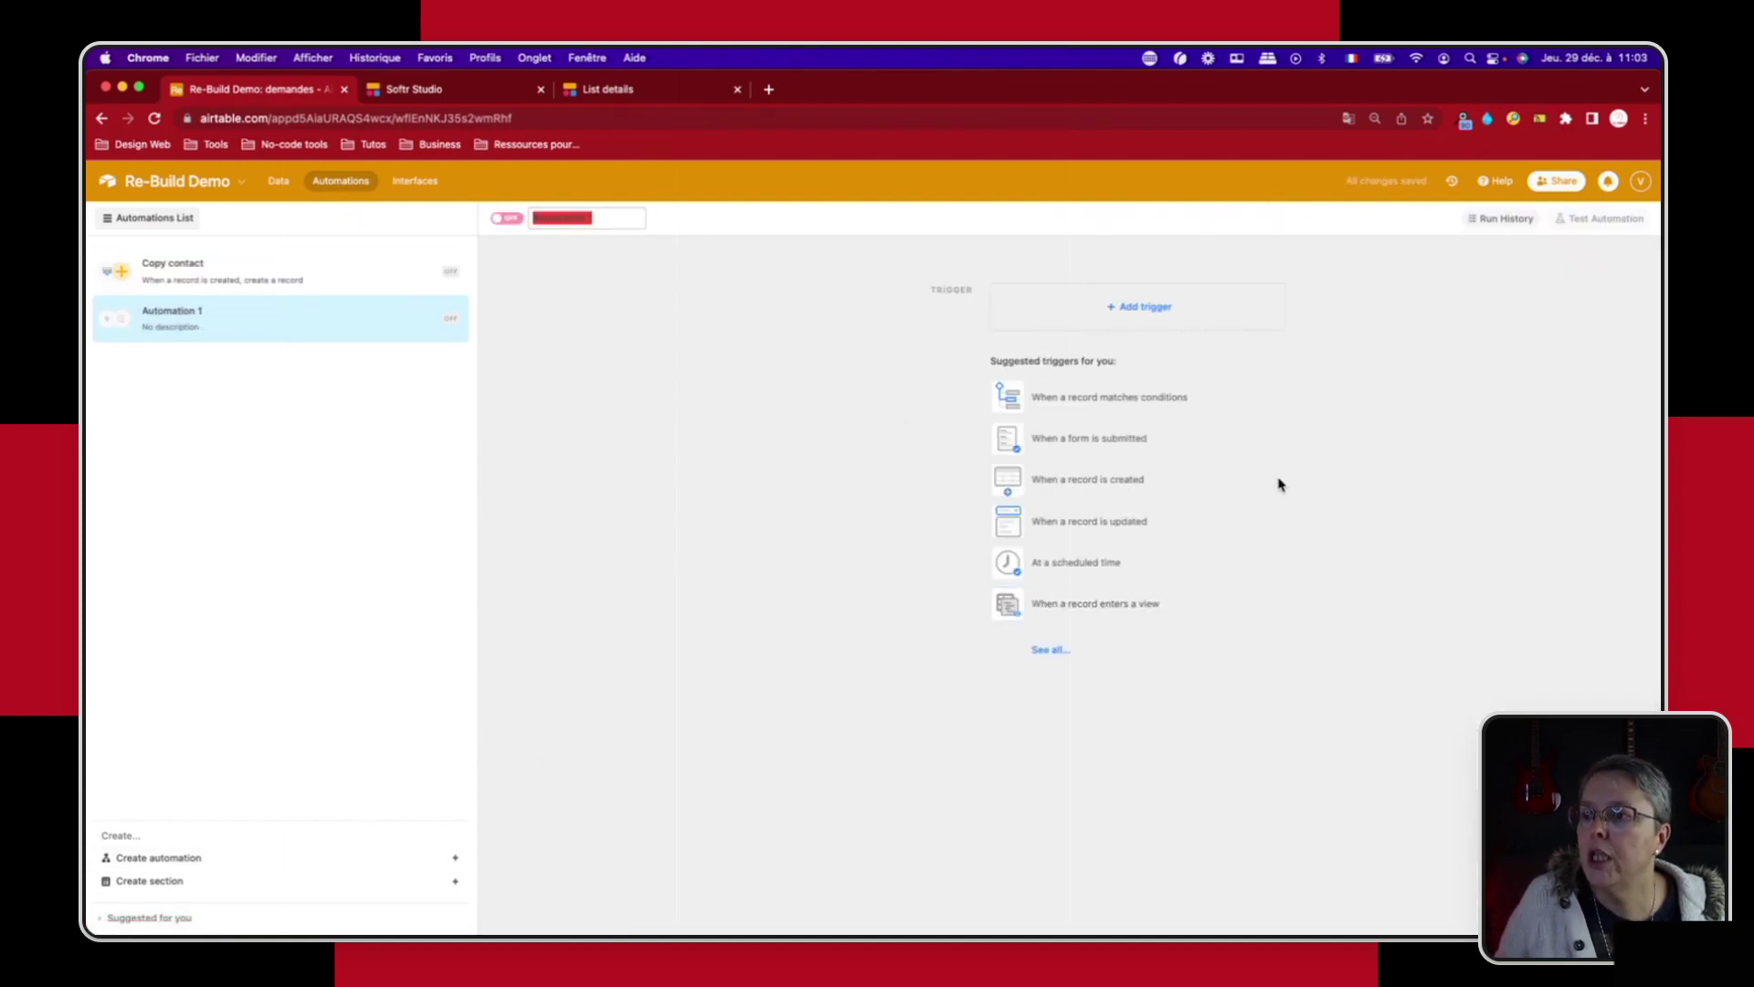
click(1104, 484)
click(1347, 427)
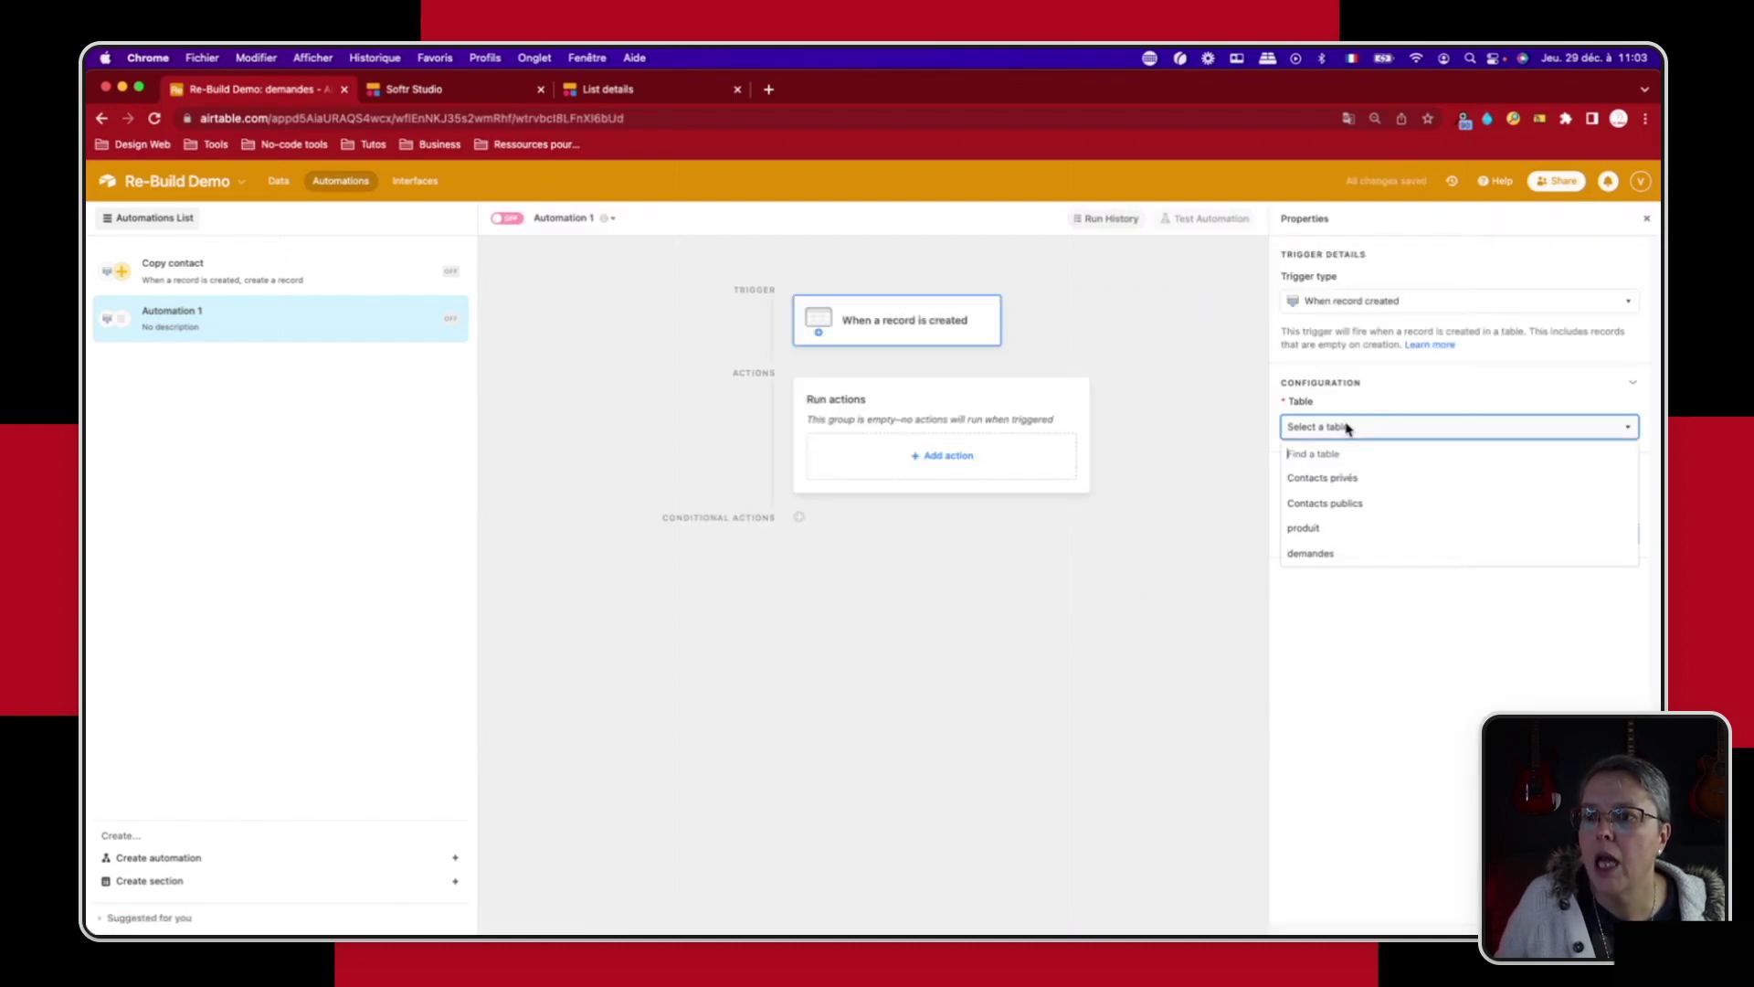
click(1313, 554)
Step: Choose the existing demandes record to test the trigger, and add a Send email action to the automation
click(1594, 534)
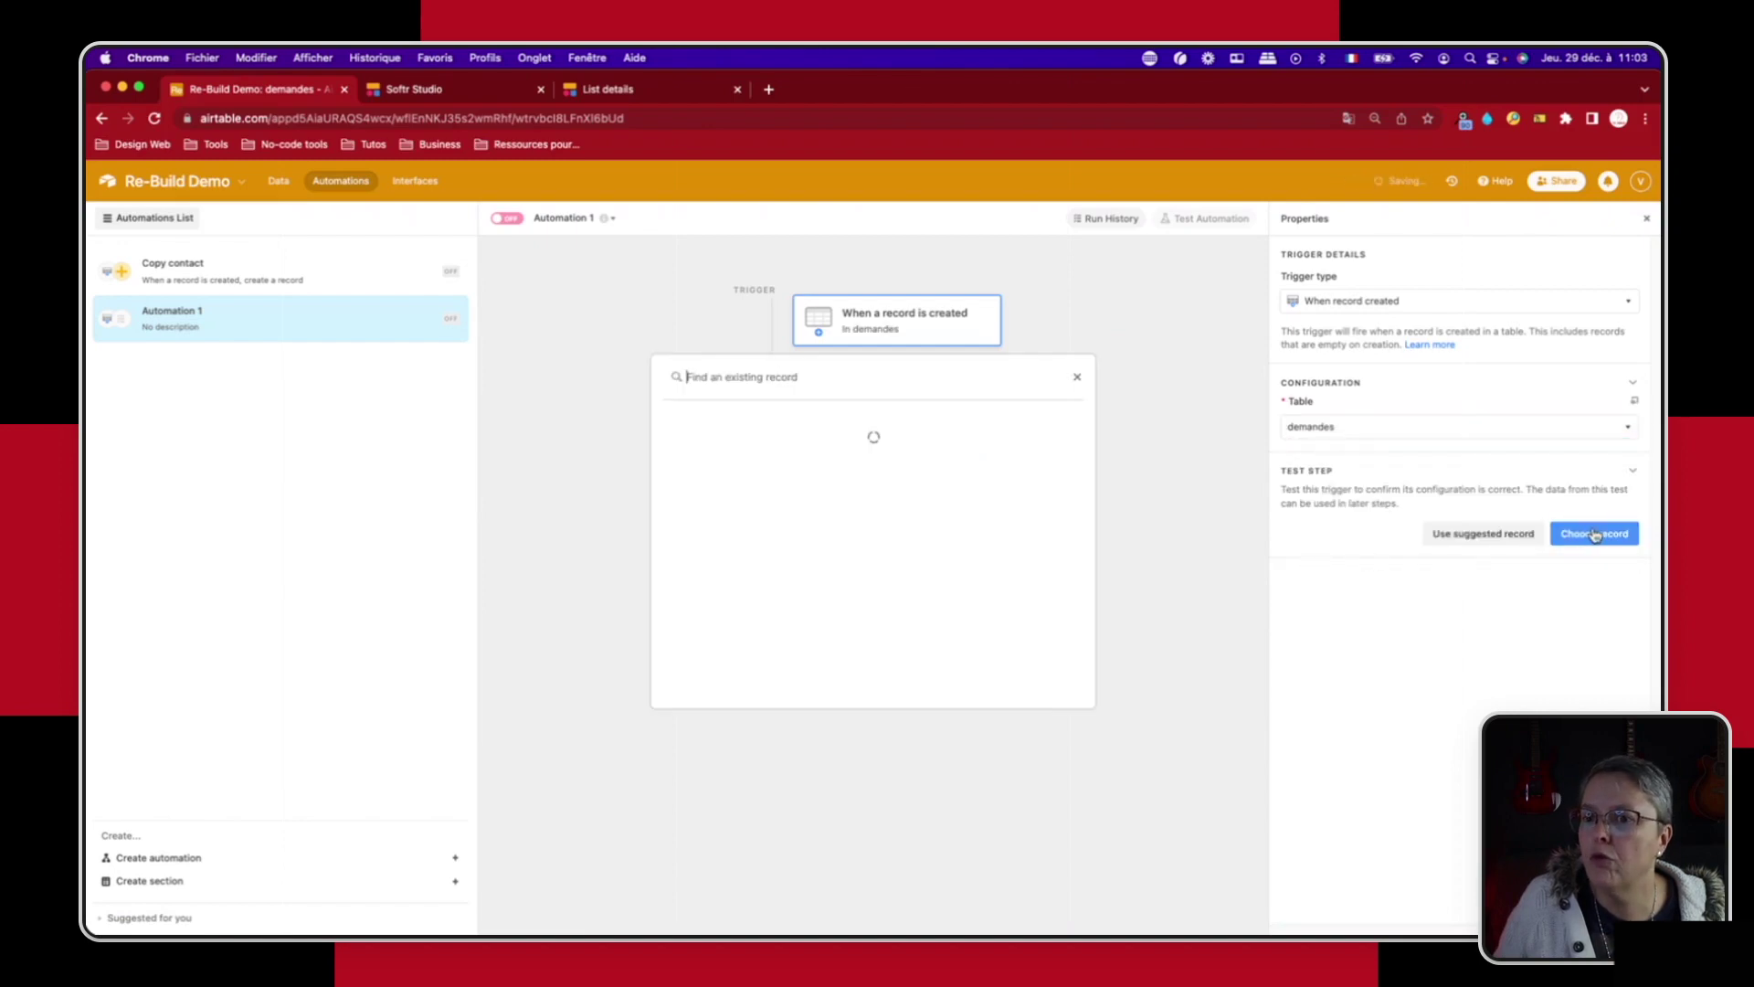
click(852, 446)
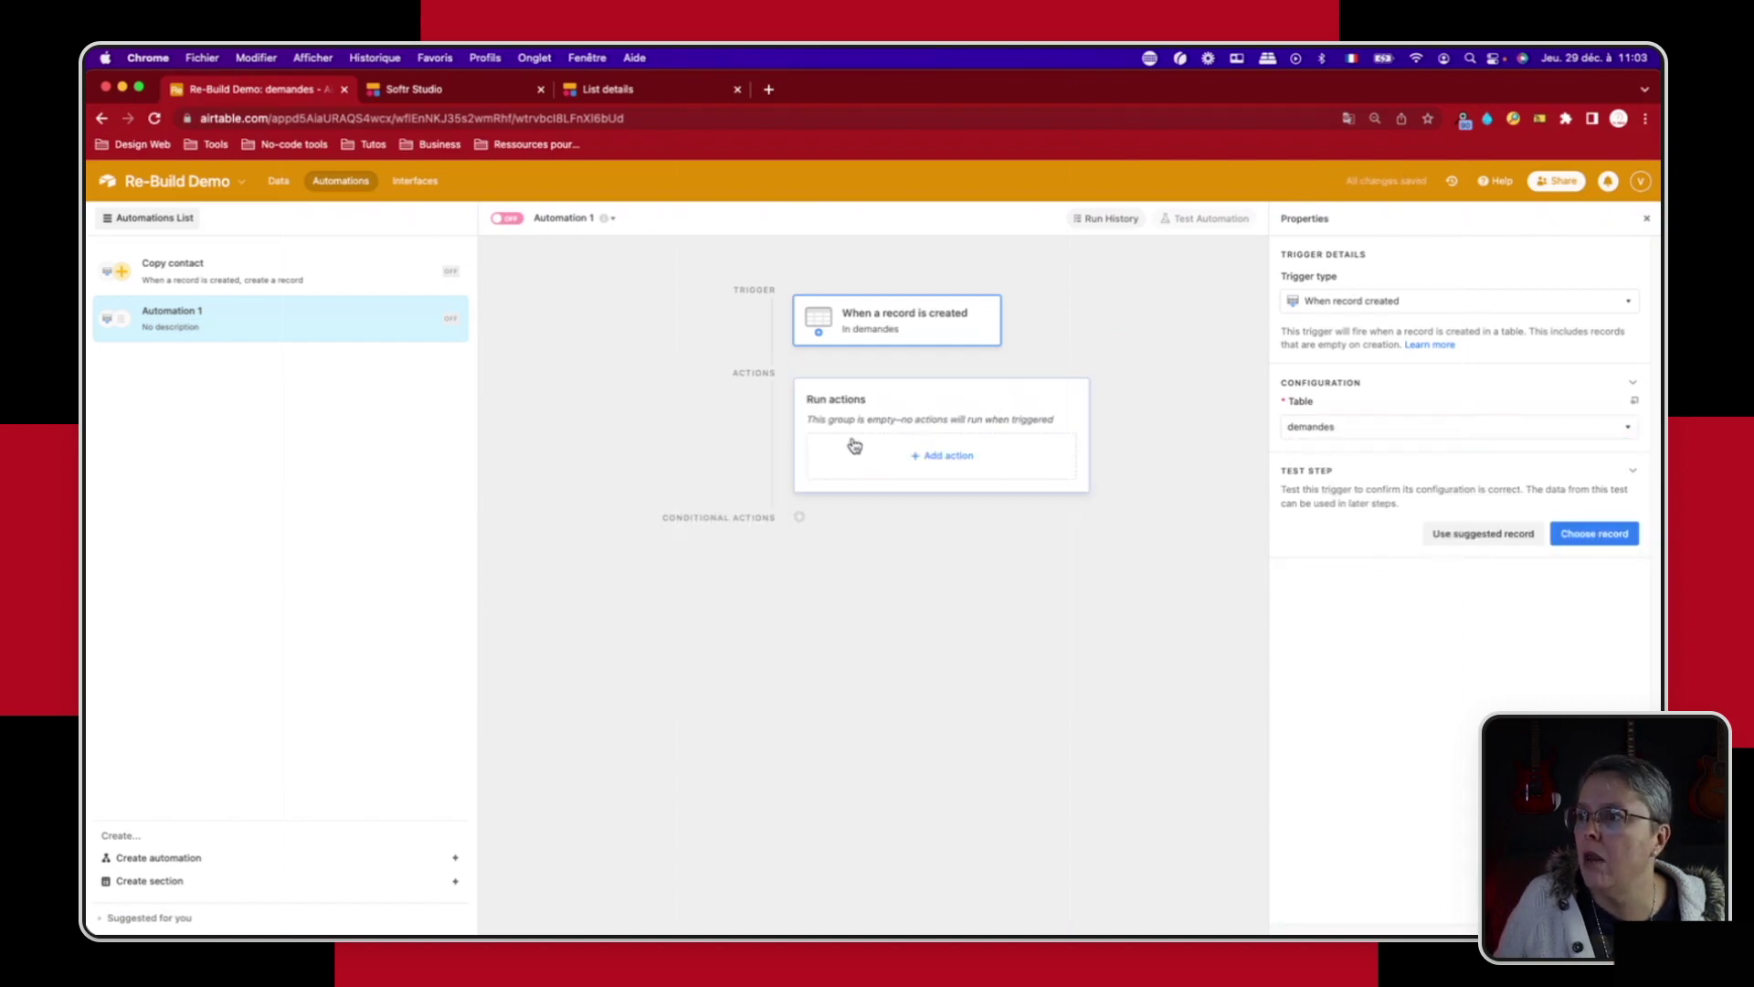
click(943, 455)
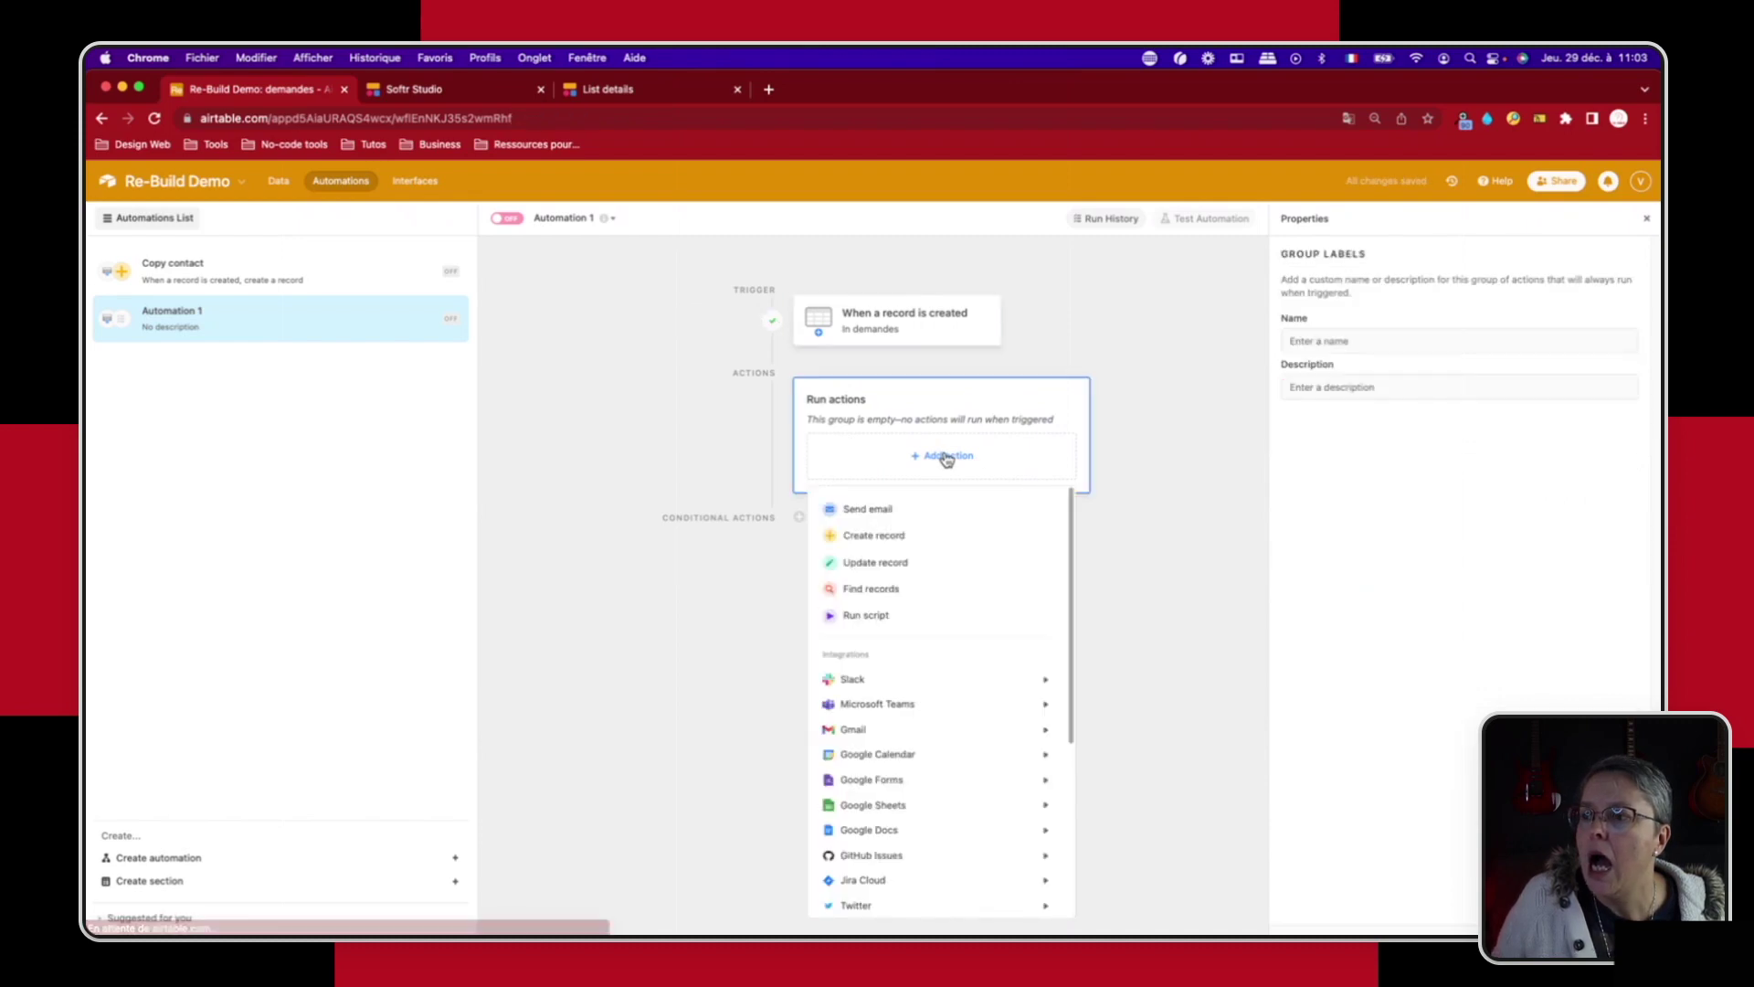
click(854, 512)
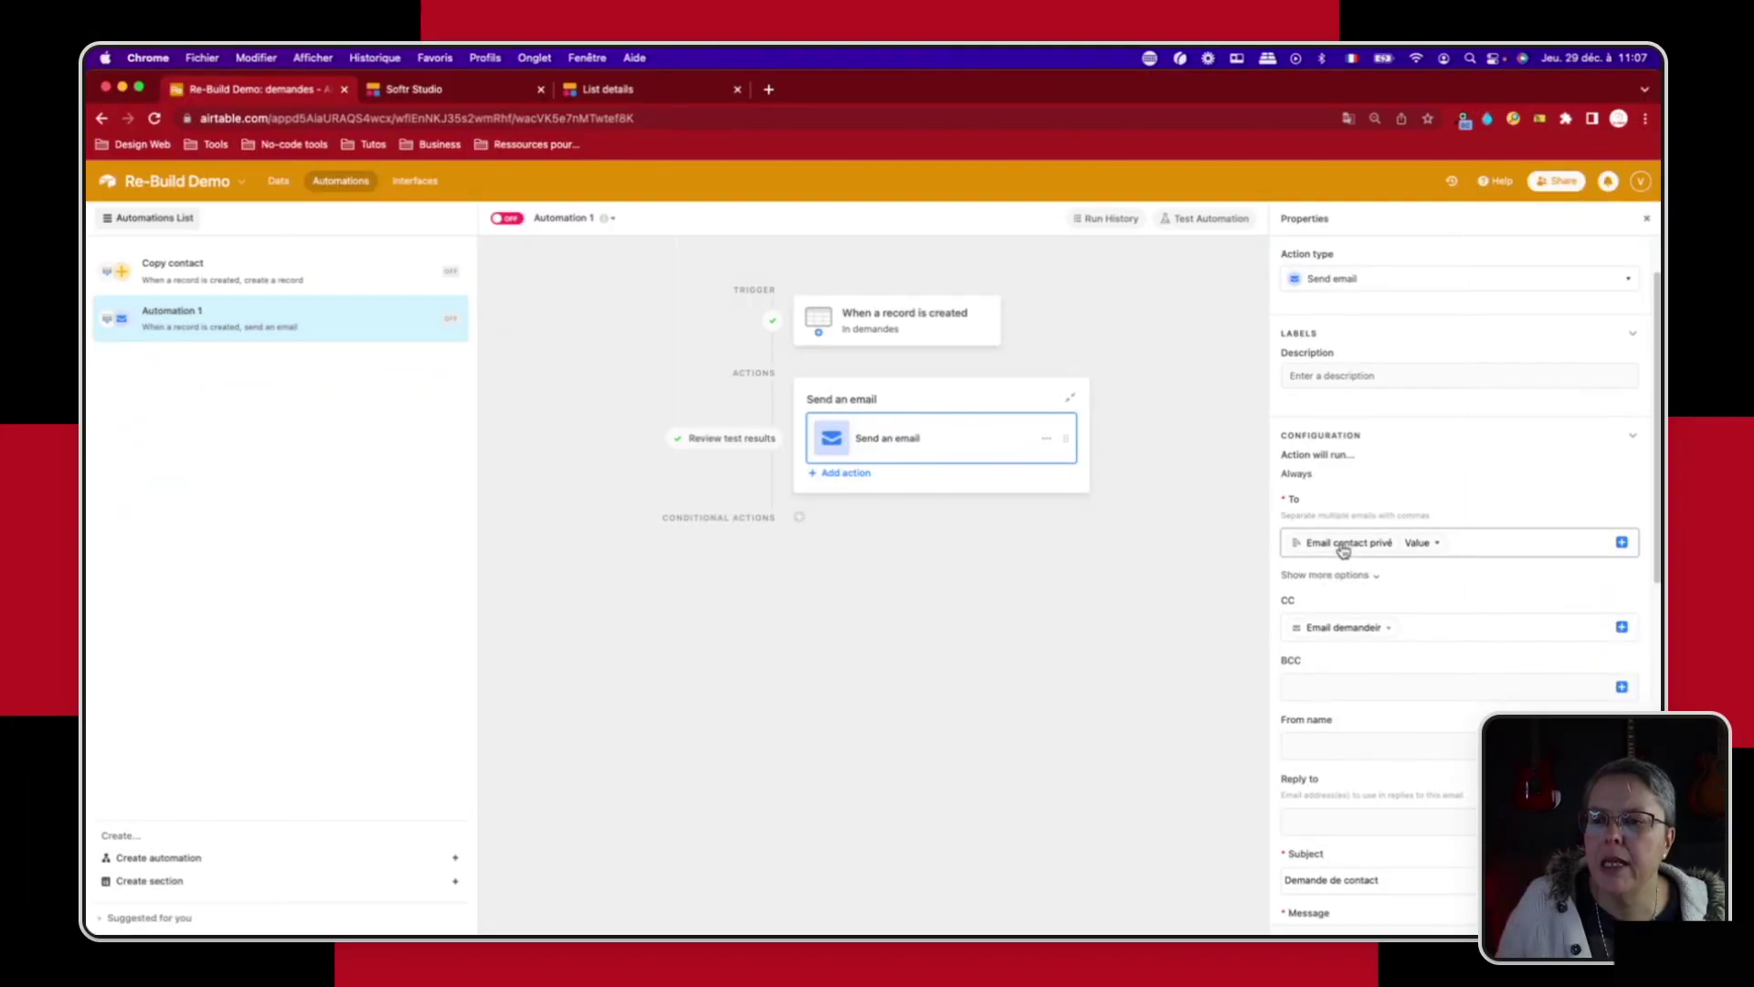
Step: Examine the Send email action's recipient, CC, subject and message settings
mouse_move(1345, 551)
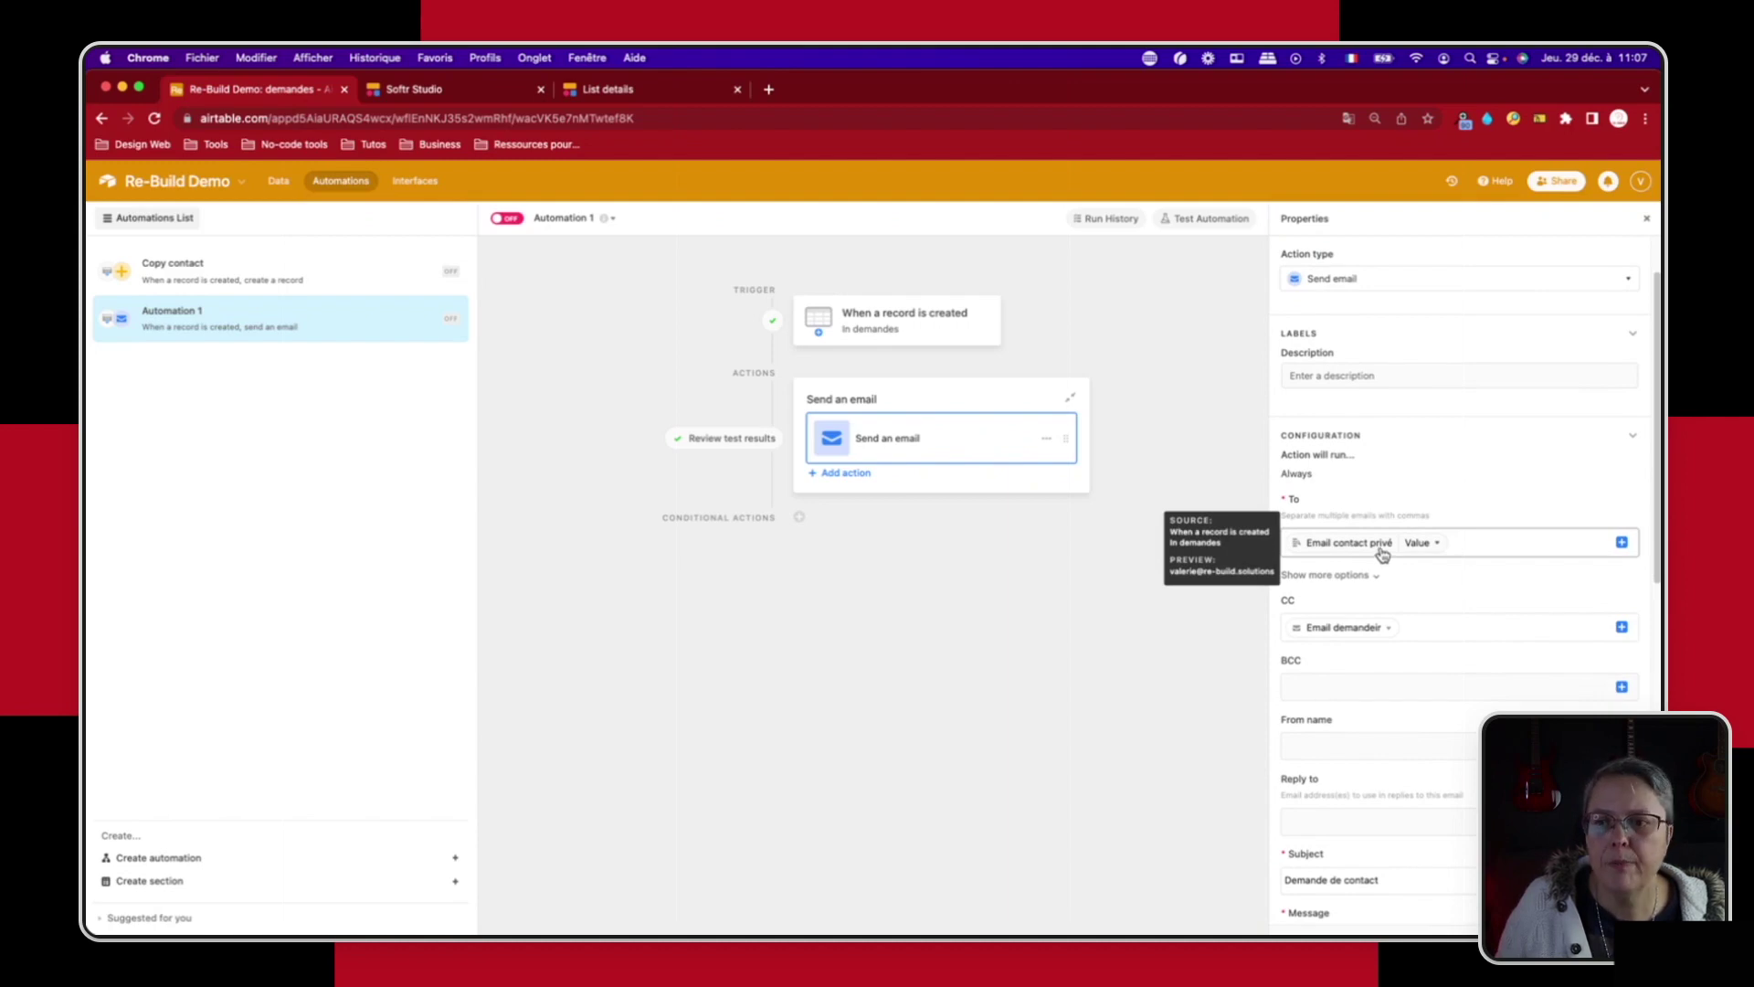
mouse_move(1327, 639)
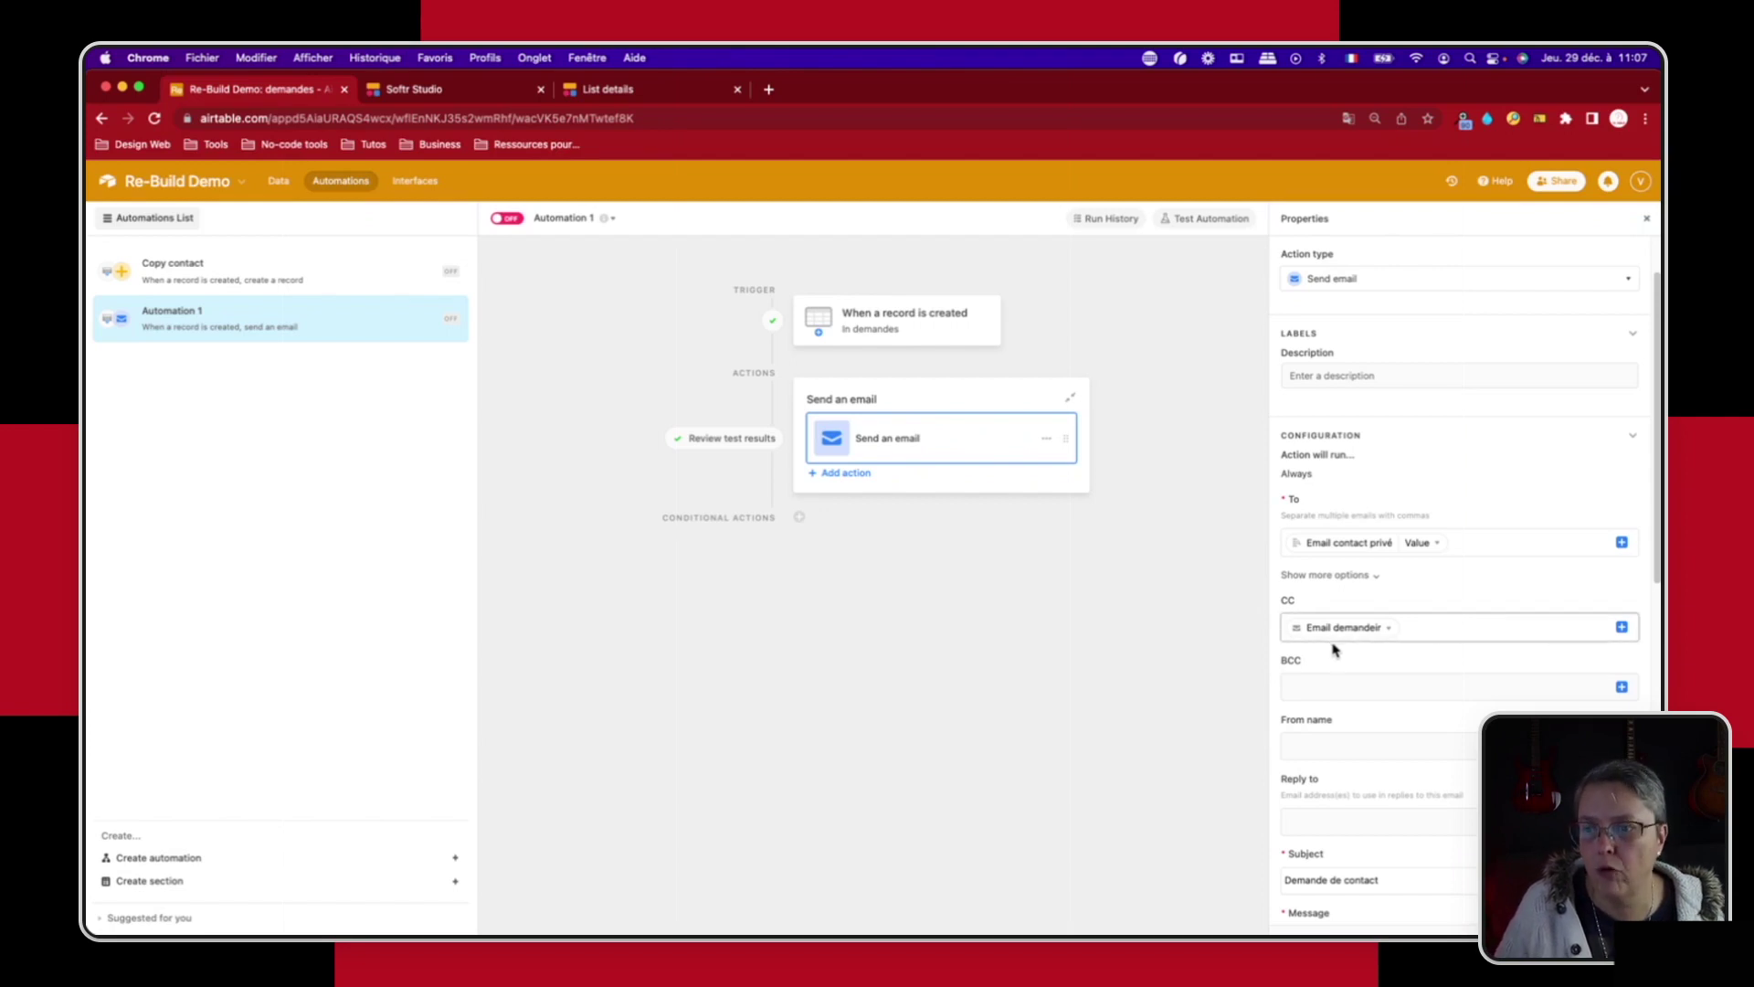
scroll(1375, 699, down, 3)
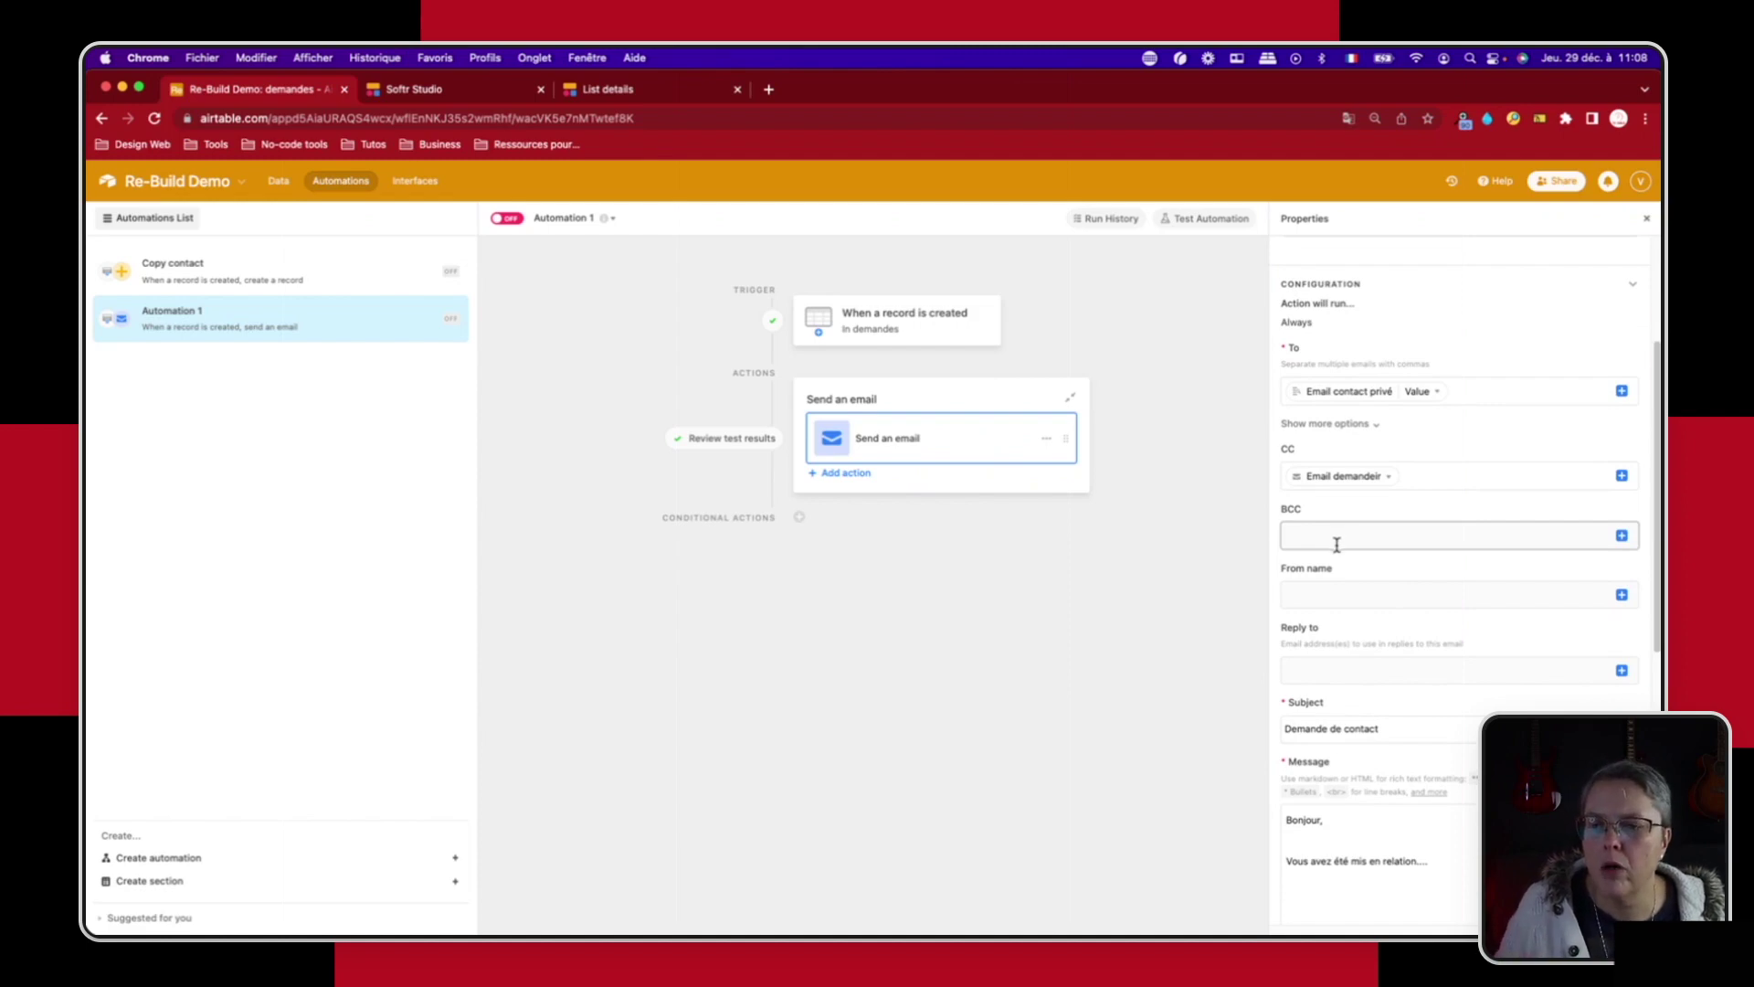
scroll(1375, 708, down, 3)
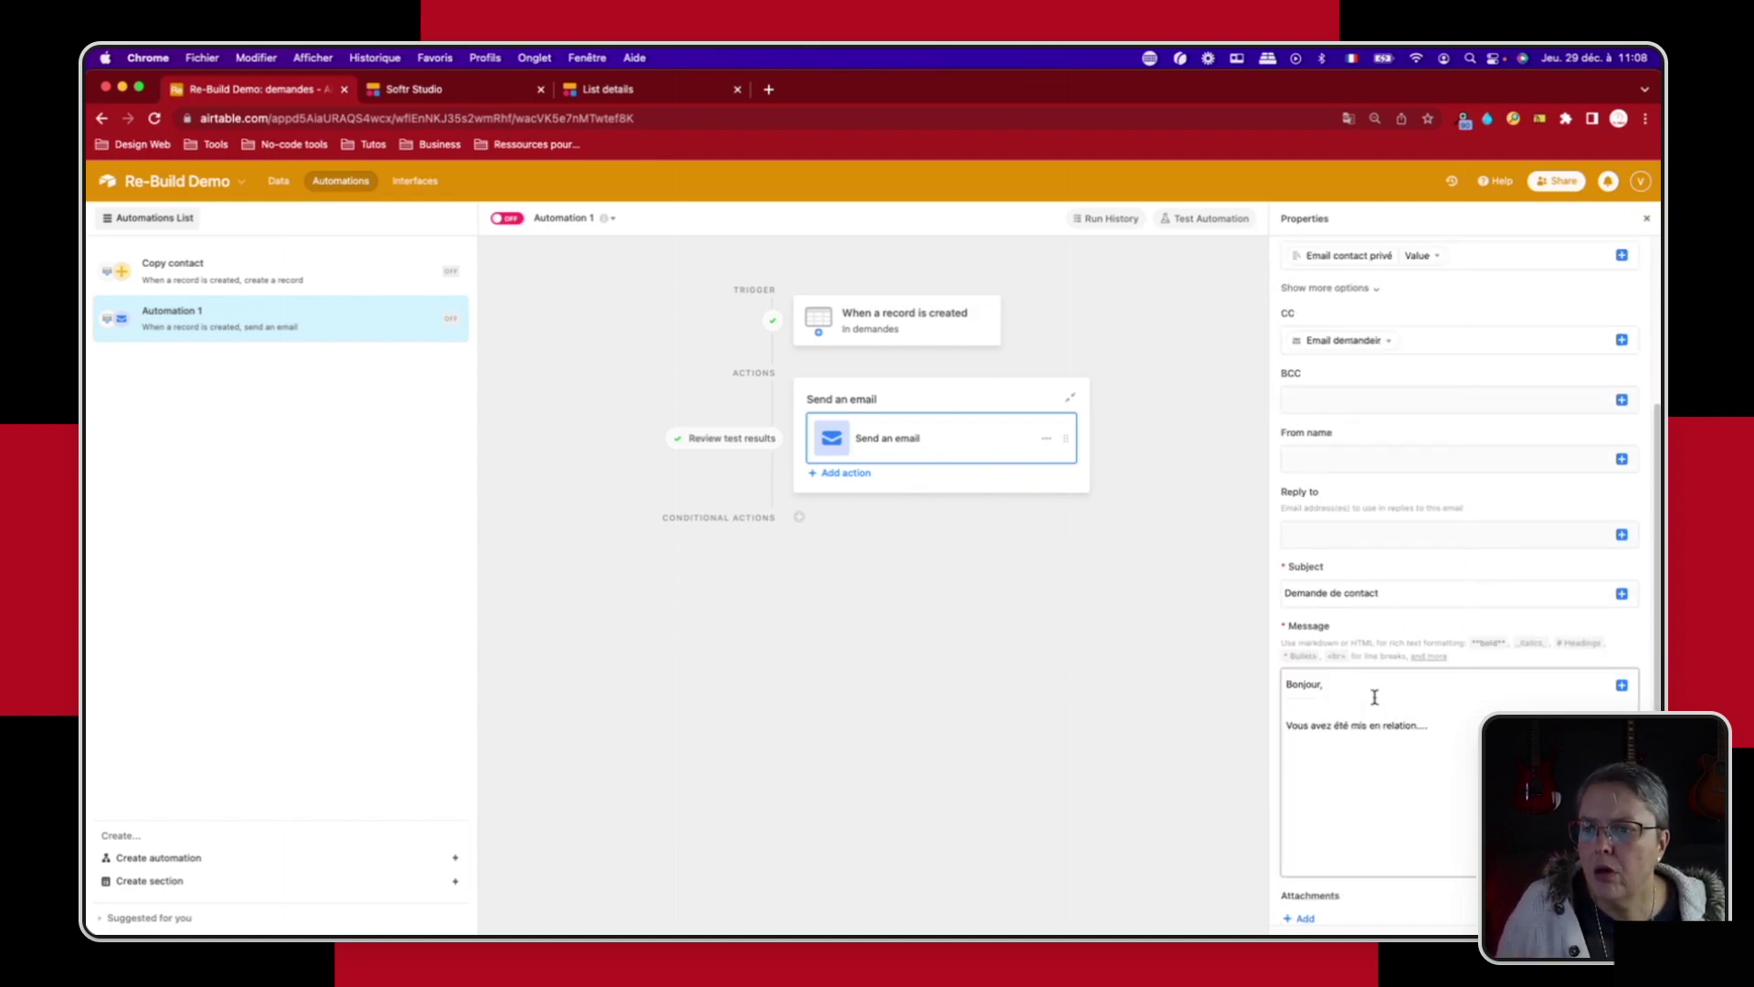
click(1328, 592)
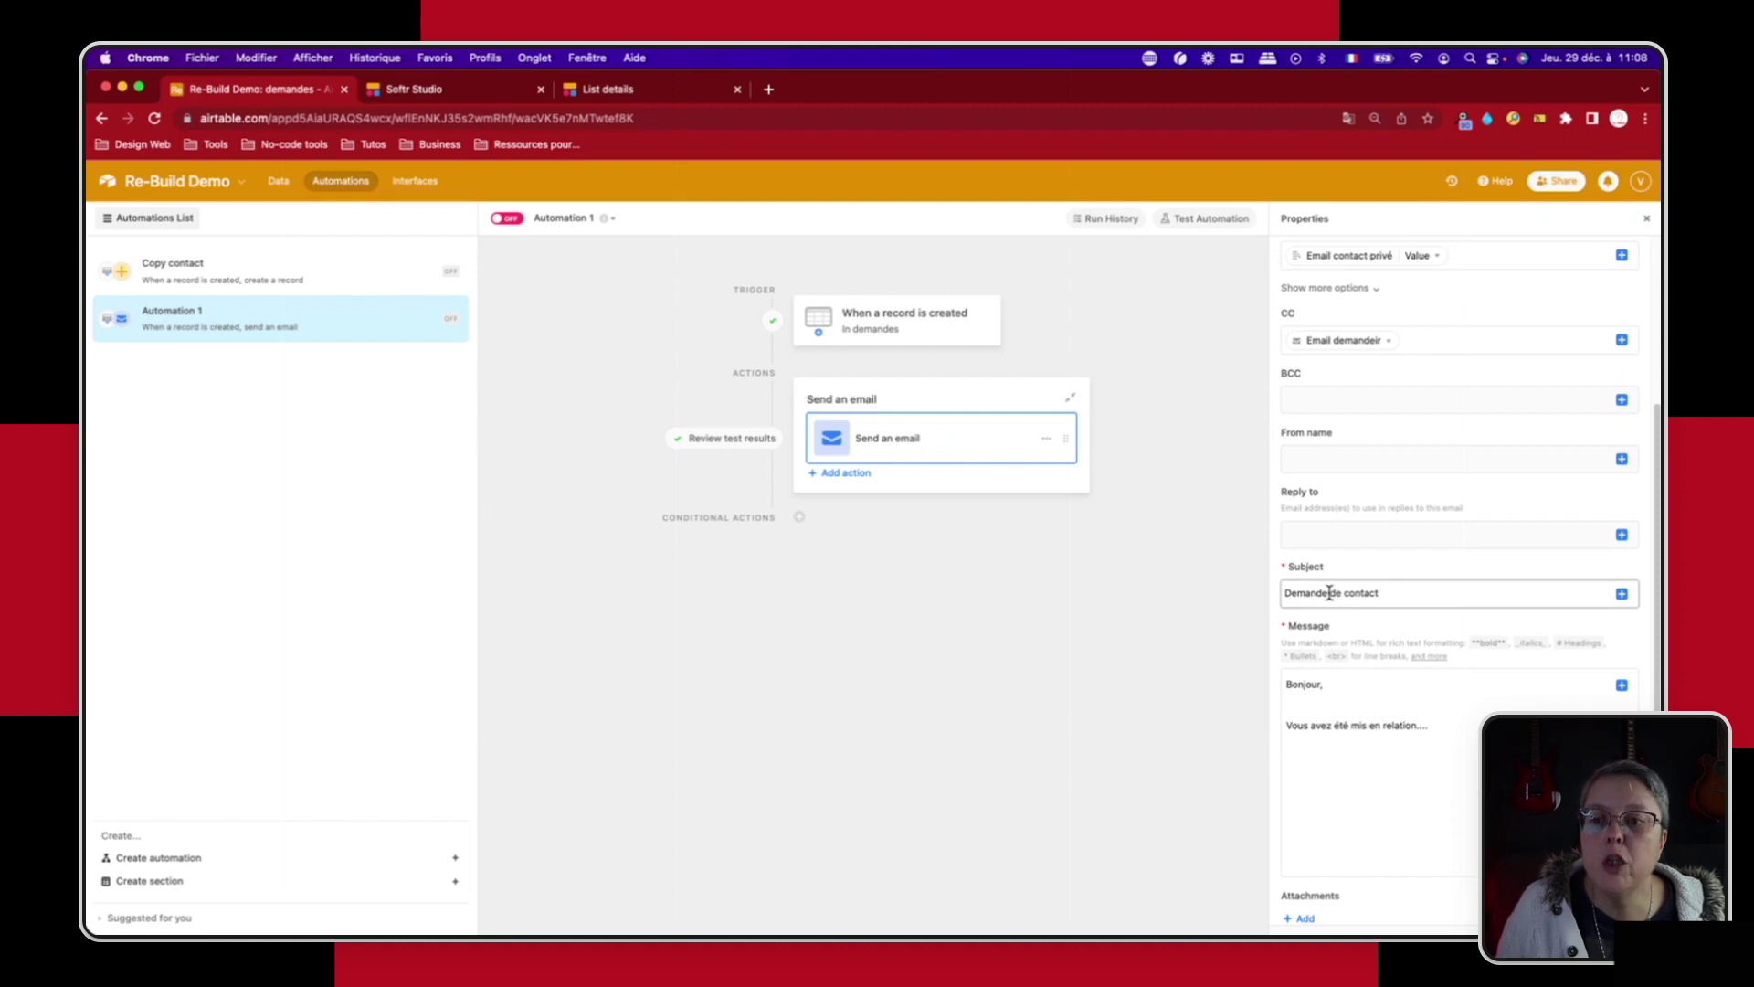
drag(1462, 593, 1265, 591)
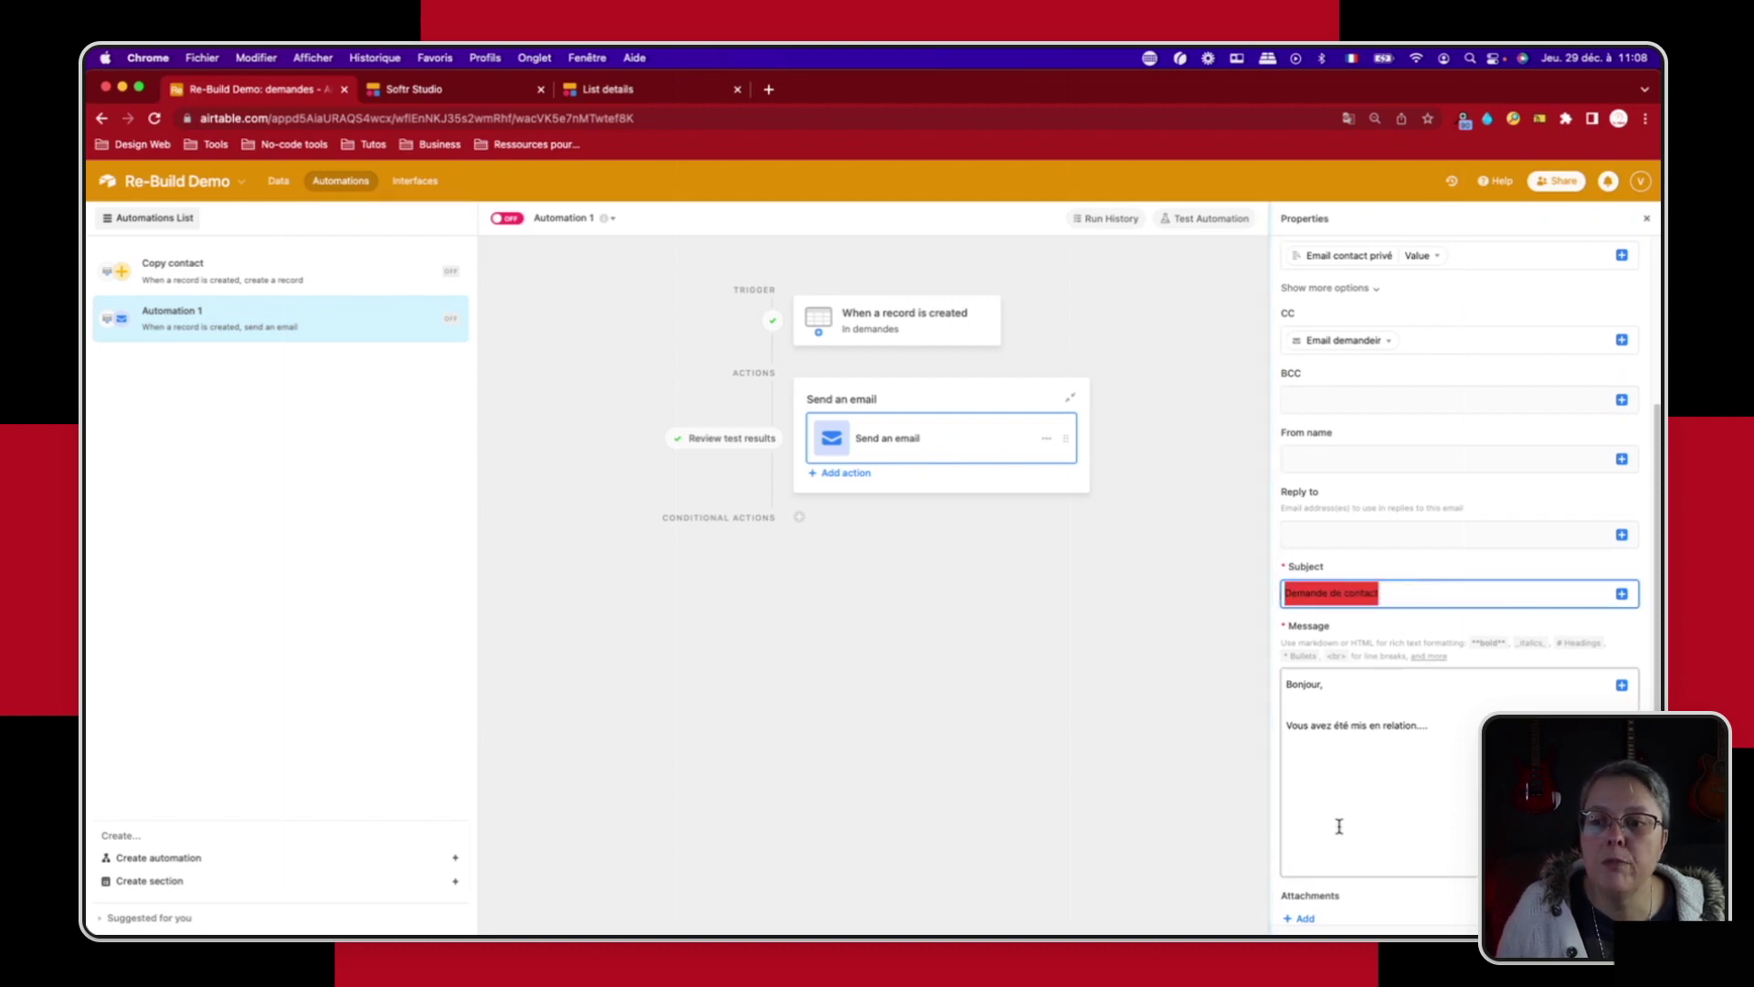
click(1445, 800)
scroll(1449, 766, down, 4)
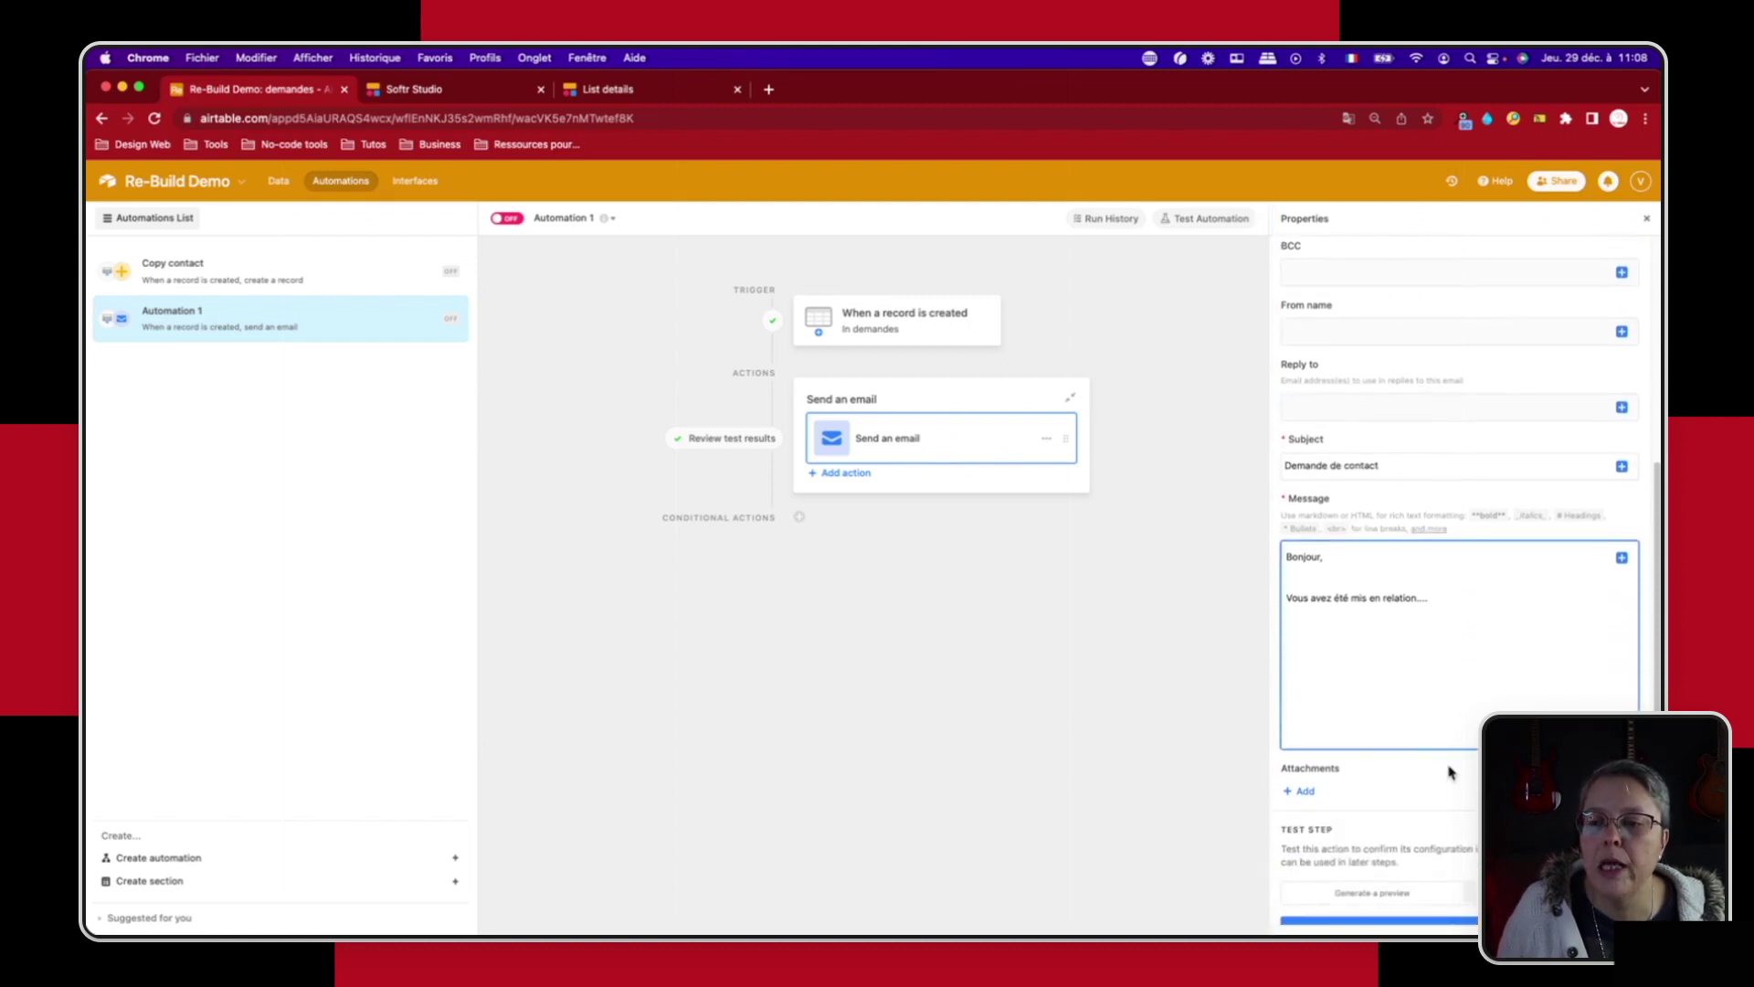
Step: Run the Send email action's test and read the message body of the sent email
click(1463, 865)
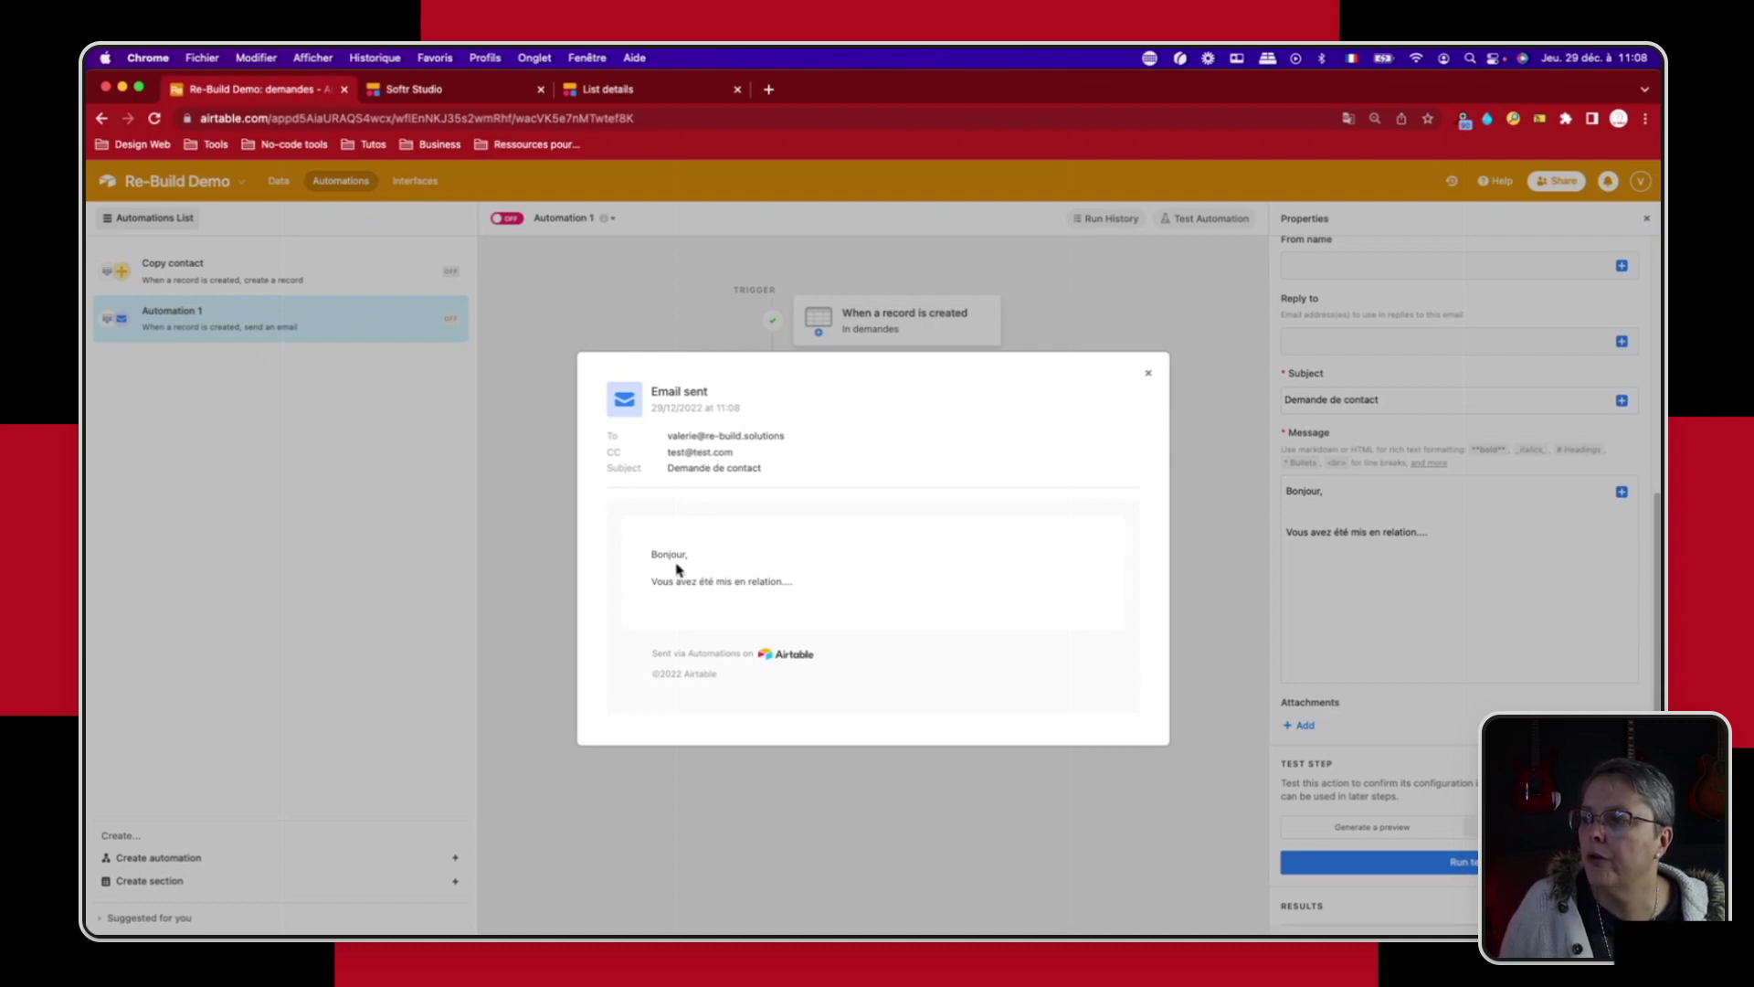
drag(656, 546, 791, 578)
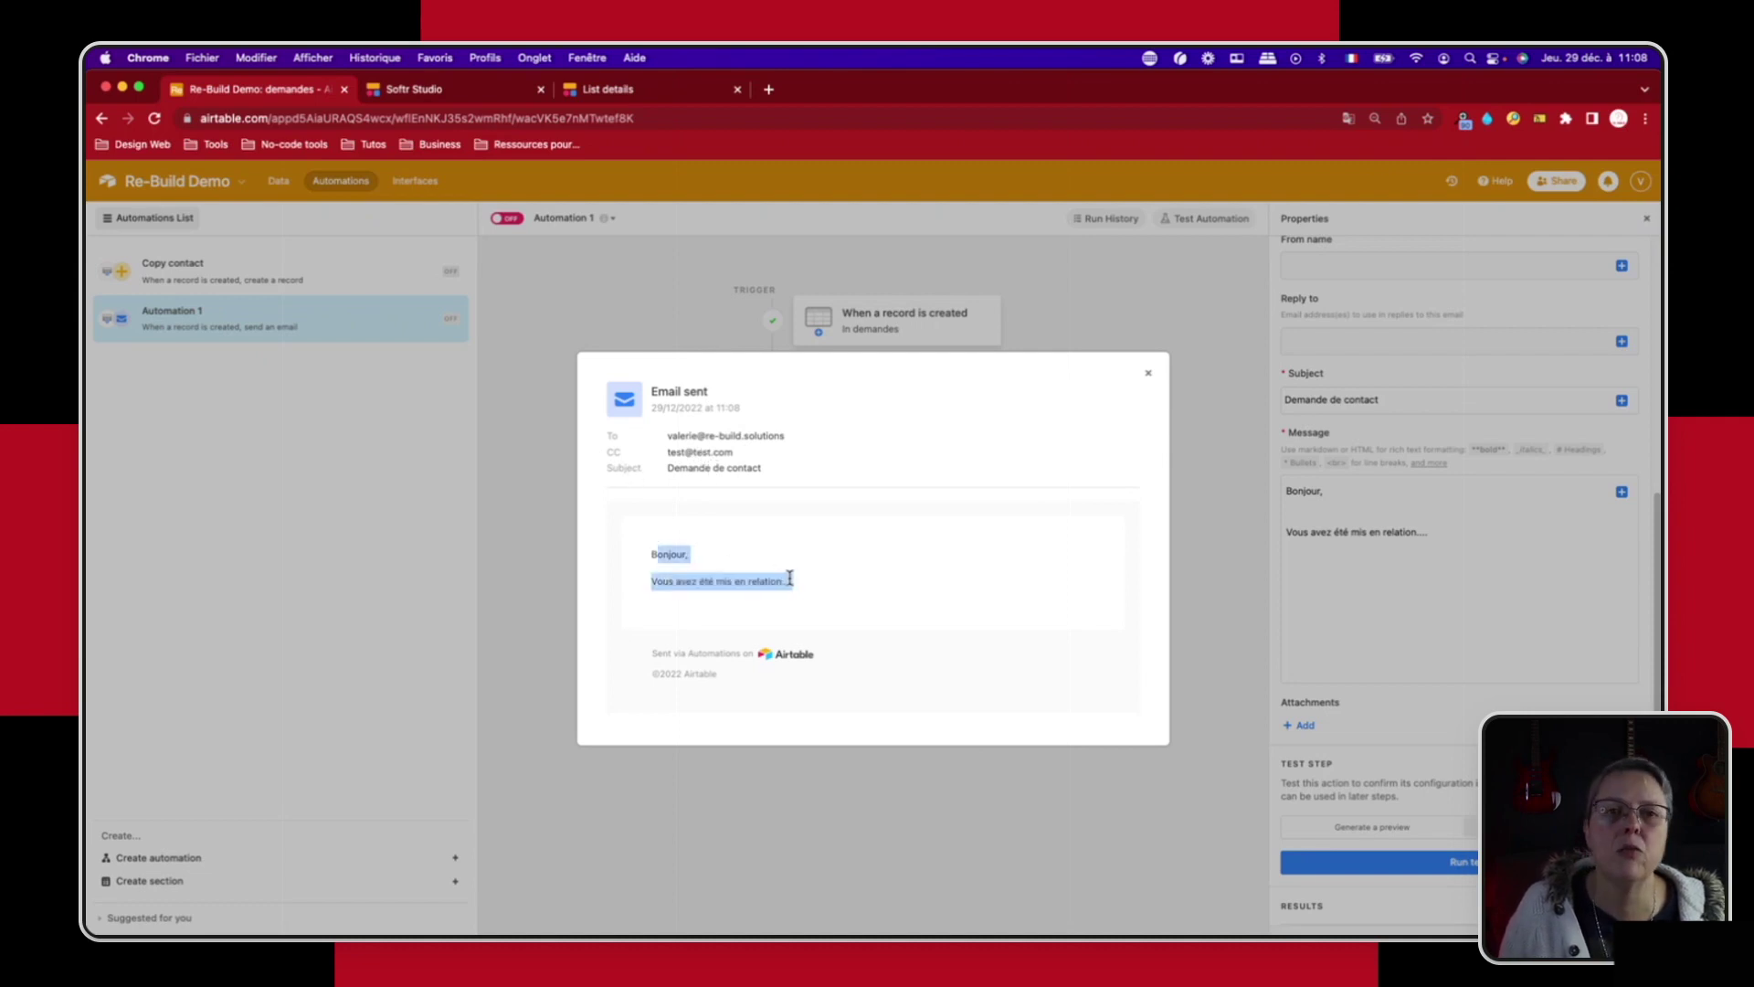